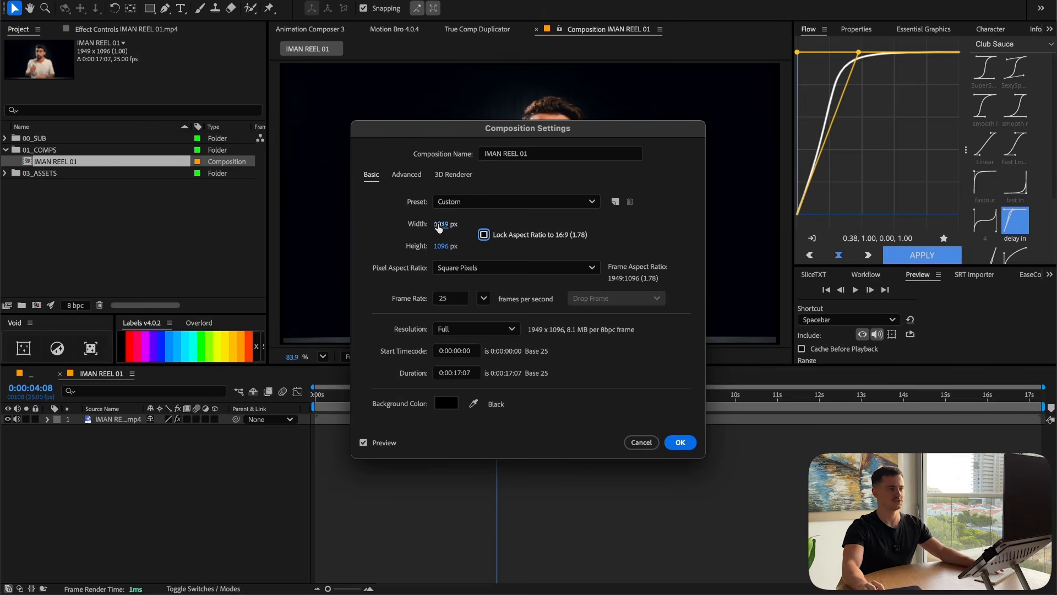
Set the composition to 1080 × 1920 px with the aspect ratio locked, keeping 25 frames per second, and apply the settings
{"action": "type", "text": "1080"}
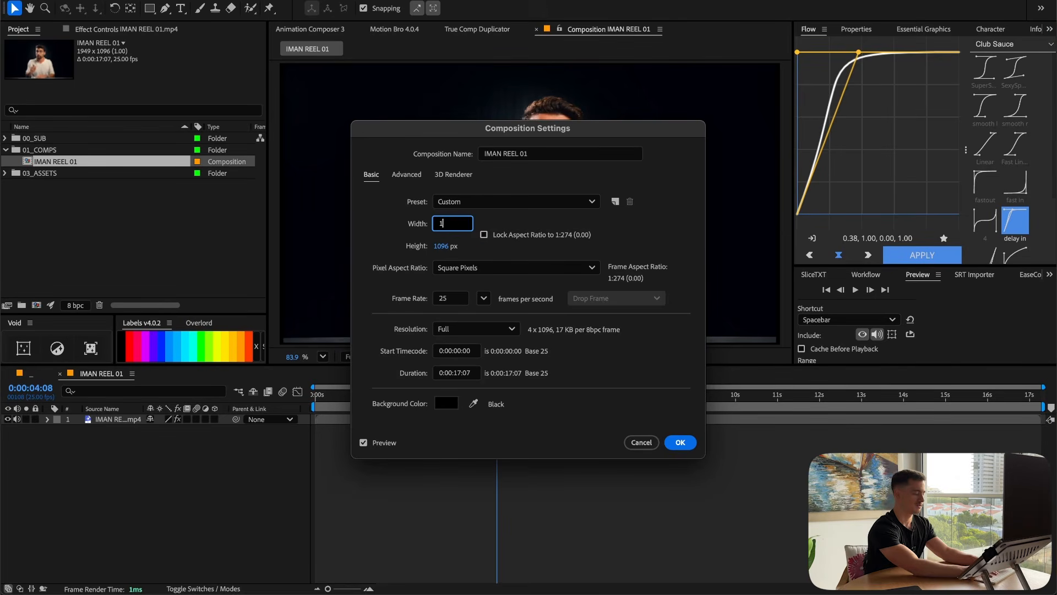
{"action": "left_click", "coordinate": [440, 245]}
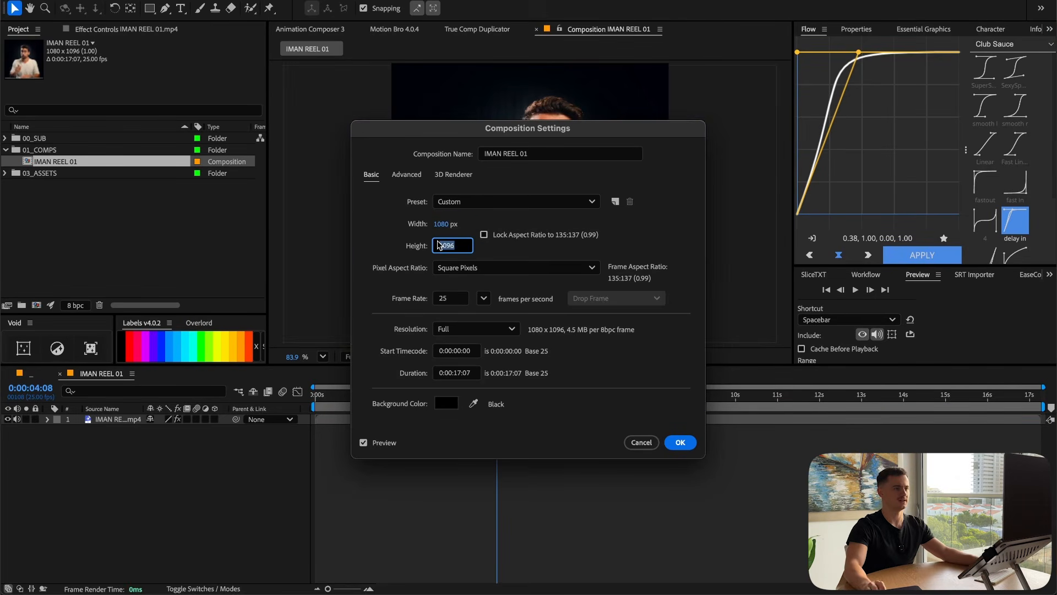
{"action": "type", "text": "1920"}
{"action": "left_click", "coordinate": [641, 230]}
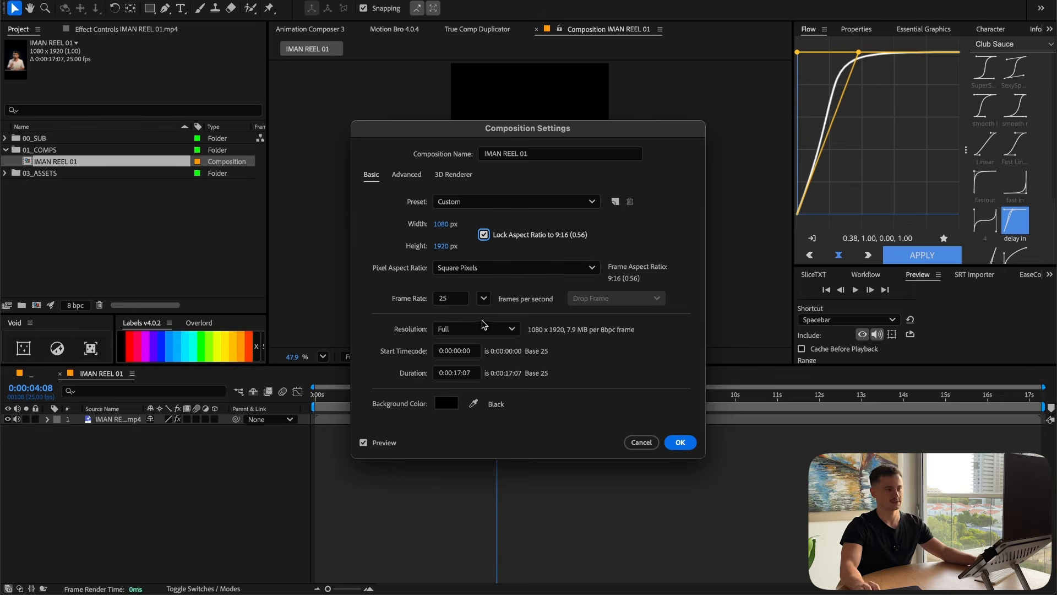
{"action": "left_click", "coordinate": [440, 300]}
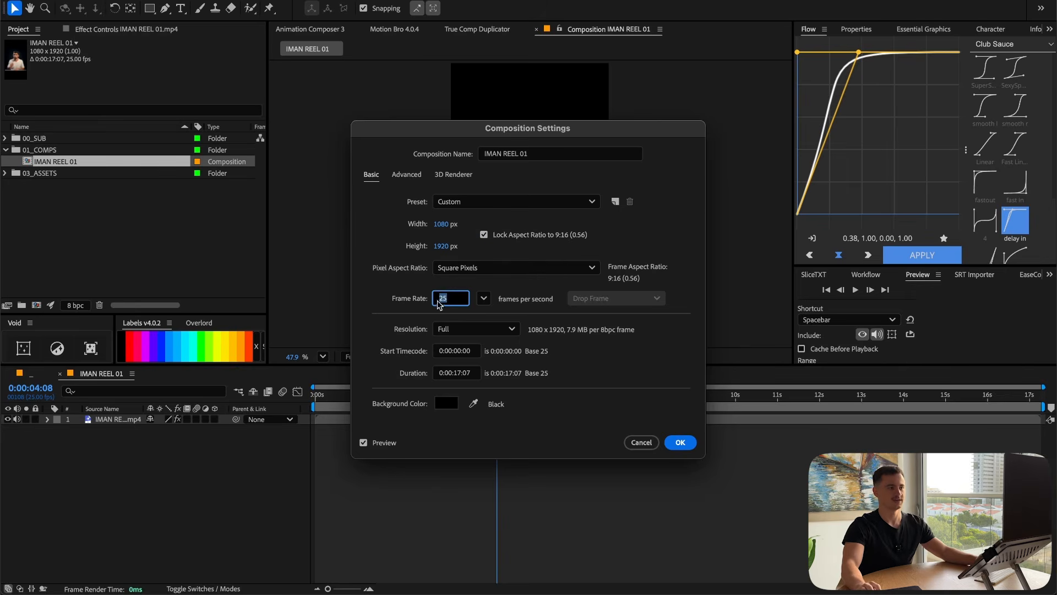
{"action": "left_click", "coordinate": [681, 442]}
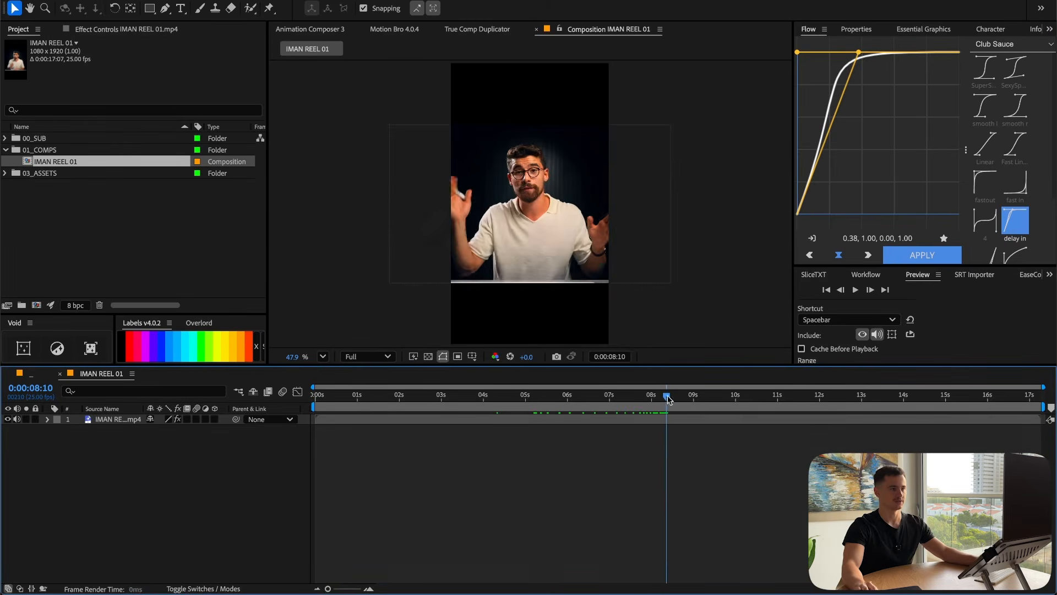
Scale the IMAN REEL 01.mp4 footage layer to fit the composition's full height
{"action": "left_click", "coordinate": [114, 420]}
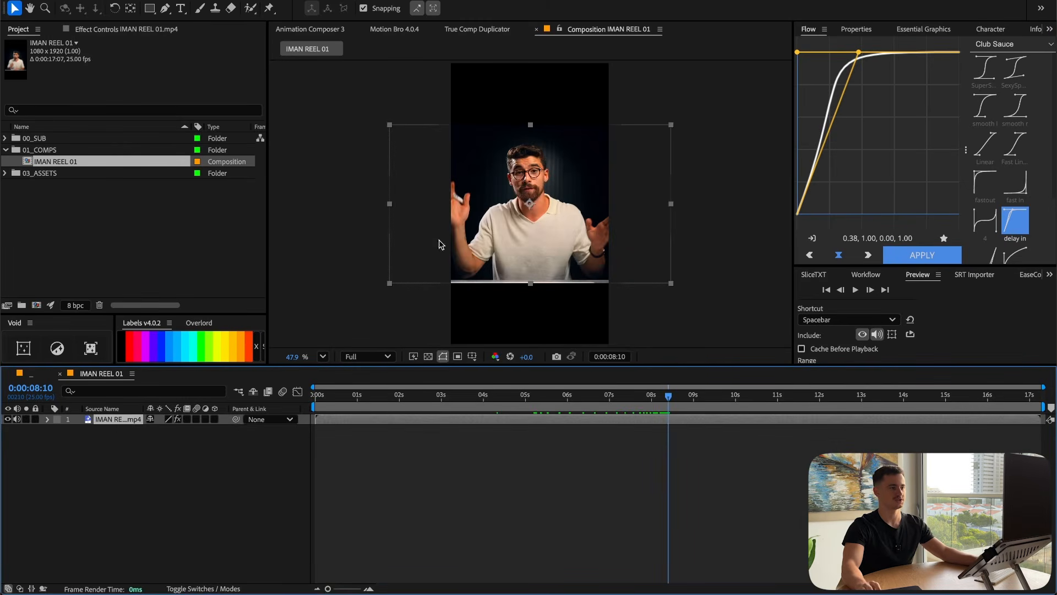
{"action": "right_click", "coordinate": [505, 232]}
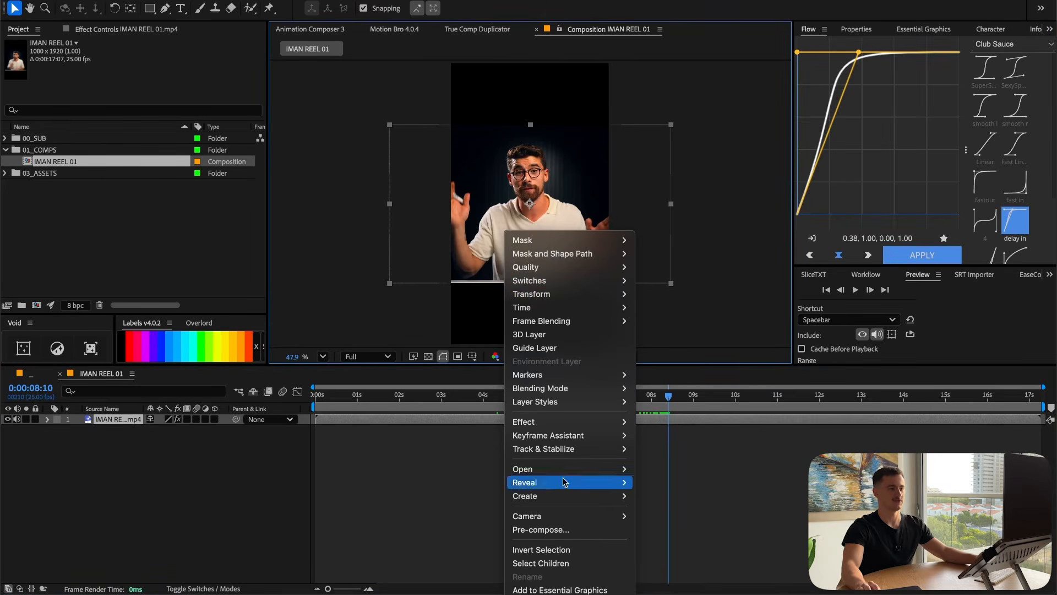
{"action": "mouse_move", "coordinate": [551, 294]}
{"action": "left_click", "coordinate": [696, 494]}
{"action": "left_click_drag", "start_coordinate": [667, 401], "coordinate": [165, 390]}
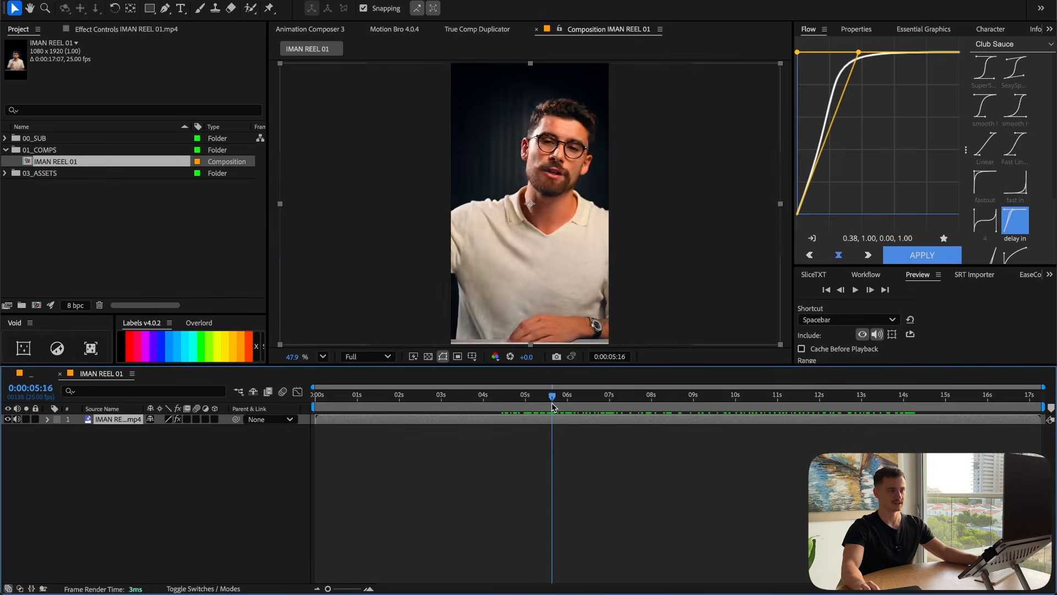
Show the footage layer's Scale property and scrub through the clip to check the framing at different moments
{"action": "key", "text": "s"}
{"action": "left_click_drag", "start_coordinate": [380, 396], "coordinate": [525, 398]}
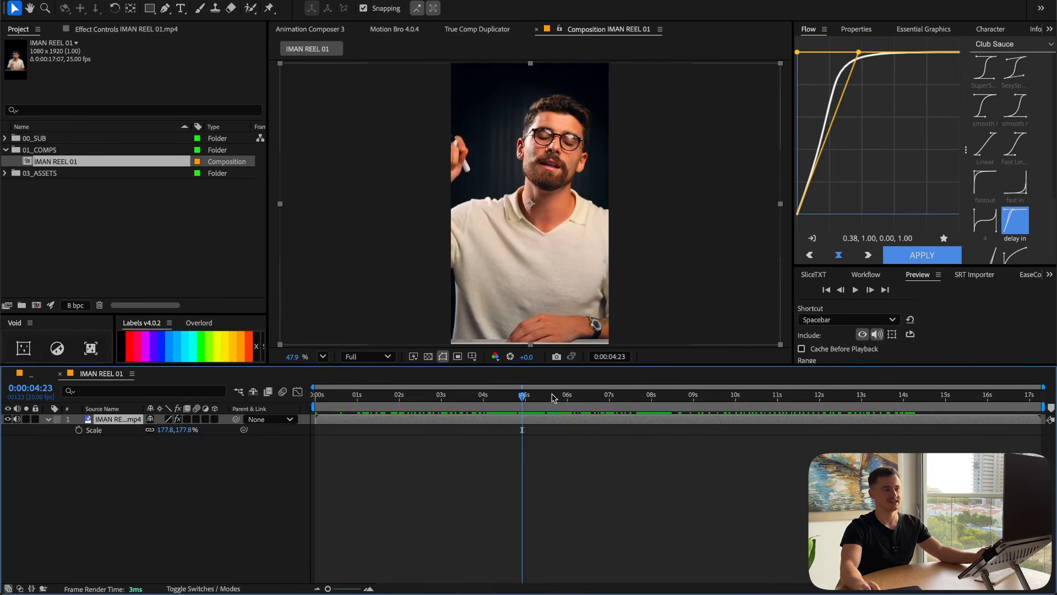
{"action": "left_click", "coordinate": [599, 399]}
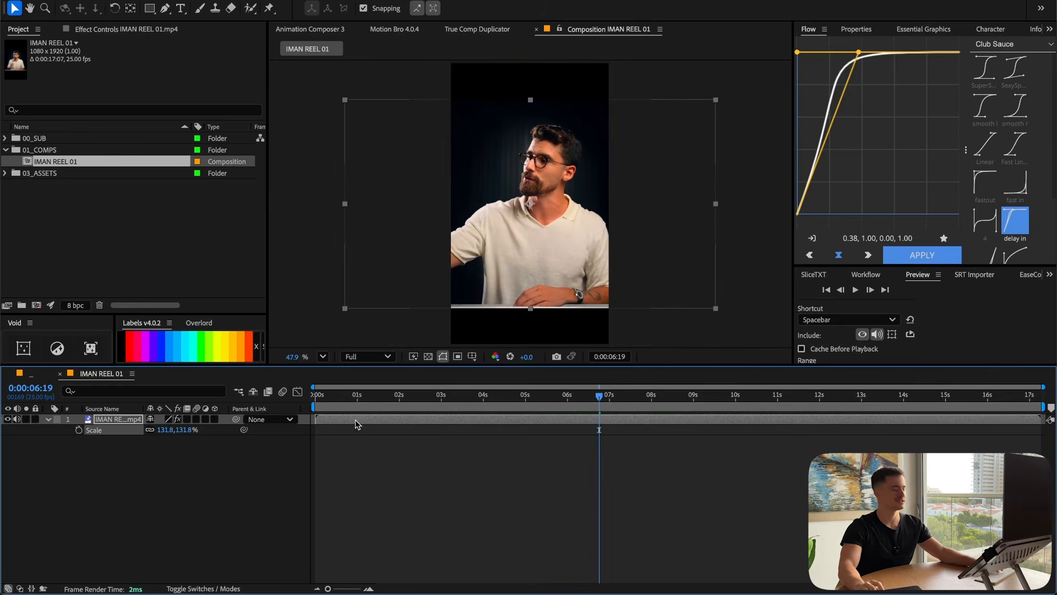
{"action": "left_click", "coordinate": [537, 450]}
Deselect all layers and activate the Rectangle tool for drawing a new shape
{"action": "left_click", "coordinate": [104, 194]}
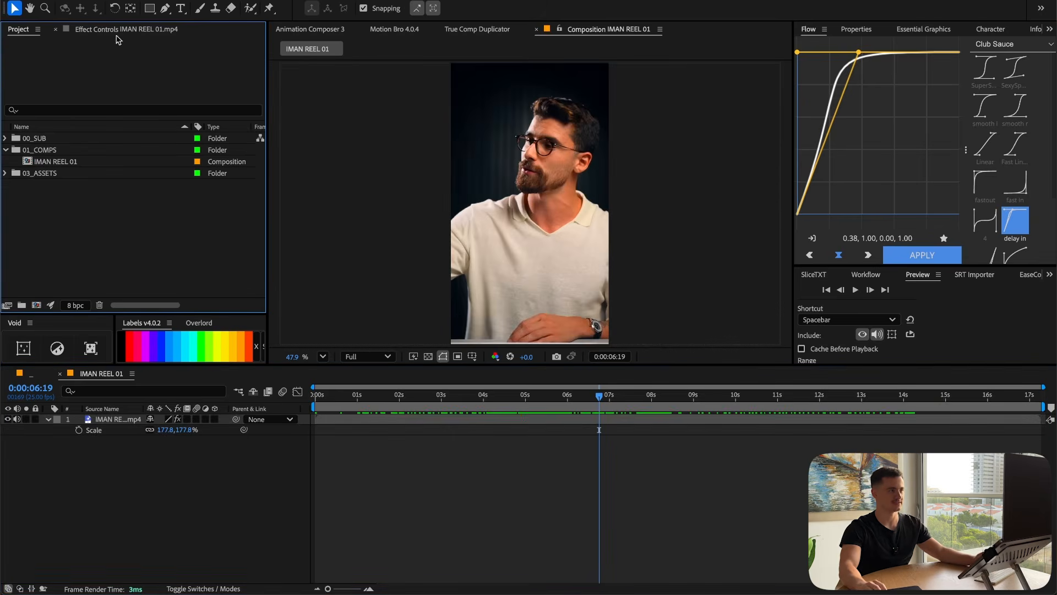
{"action": "left_click_drag", "start_coordinate": [157, 10], "coordinate": [189, 22]}
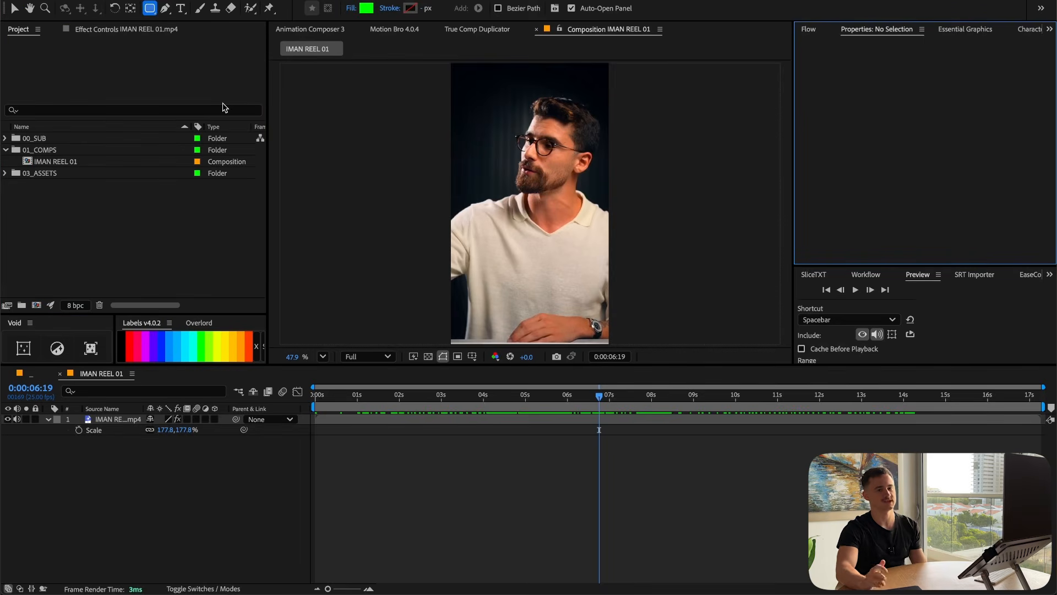
{"action": "left_click_drag", "start_coordinate": [147, 9], "coordinate": [187, 24]}
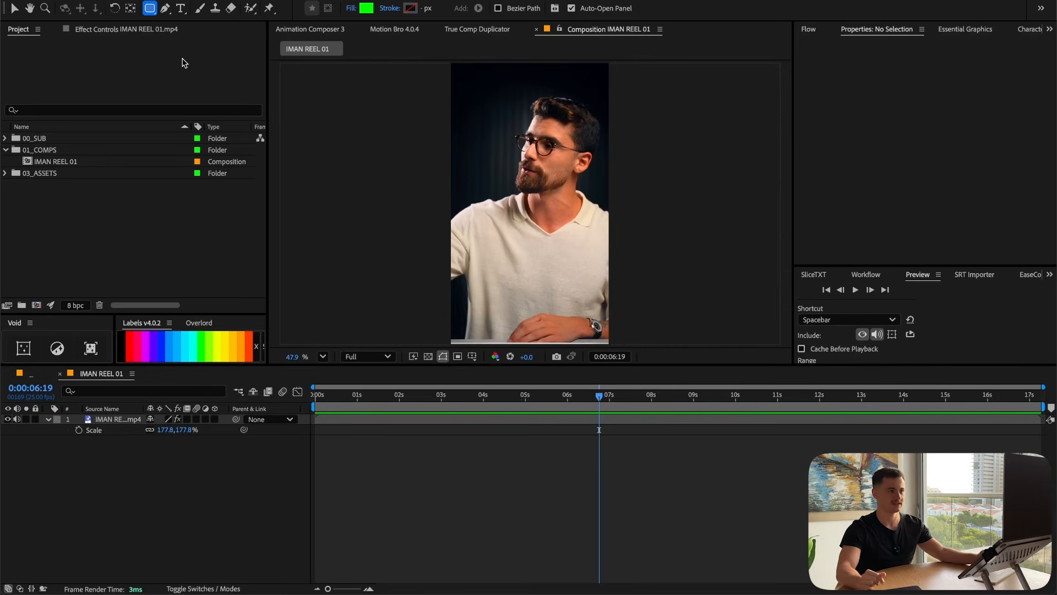
{"action": "left_click_drag", "start_coordinate": [150, 7], "coordinate": [188, 23]}
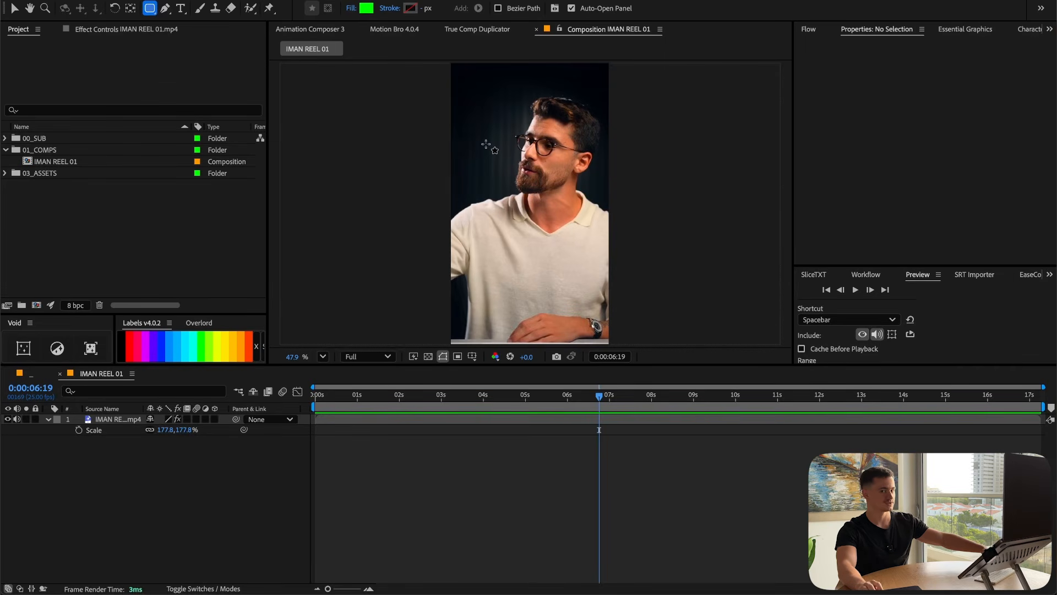
{"action": "left_click_drag", "start_coordinate": [464, 117], "coordinate": [593, 246]}
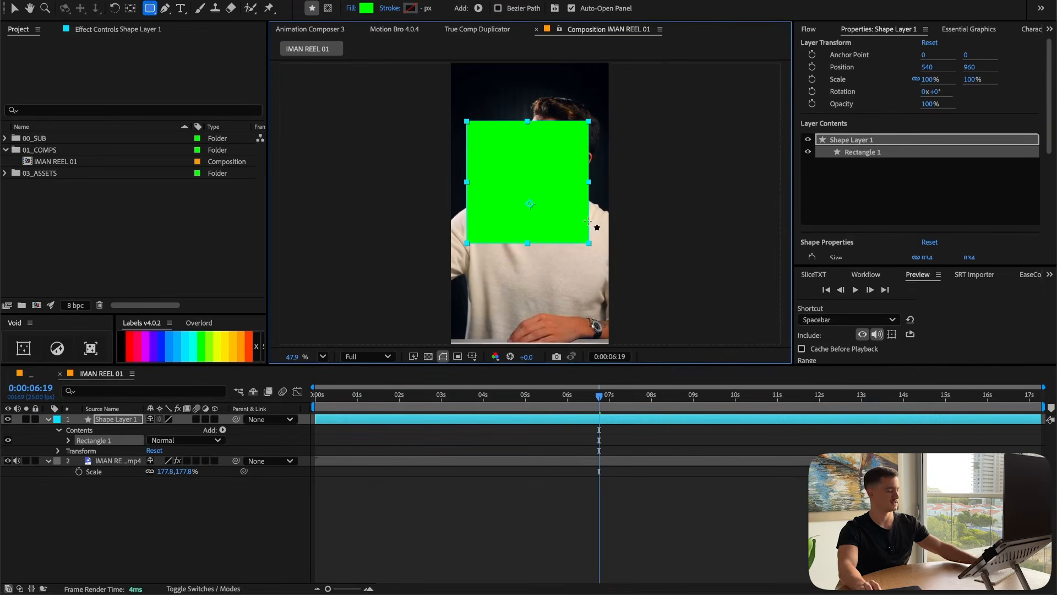
{"action": "key", "text": "ctrl+z"}
{"action": "left_click_drag", "start_coordinate": [515, 160], "coordinate": [537, 210]}
{"action": "key", "text": "ctrl+z"}
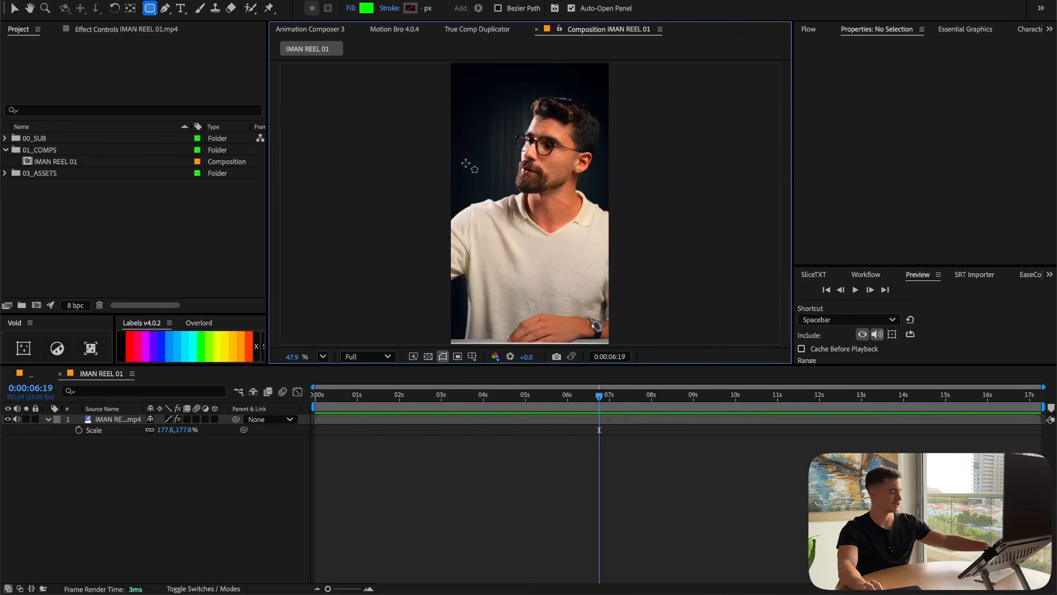
Draw a square shape about 911 px wide over the speaker and centre it, with its anchor point, in the composition
{"action": "left_click_drag", "start_coordinate": [462, 121], "coordinate": [543, 254]}
{"action": "left_click", "coordinate": [813, 274]}
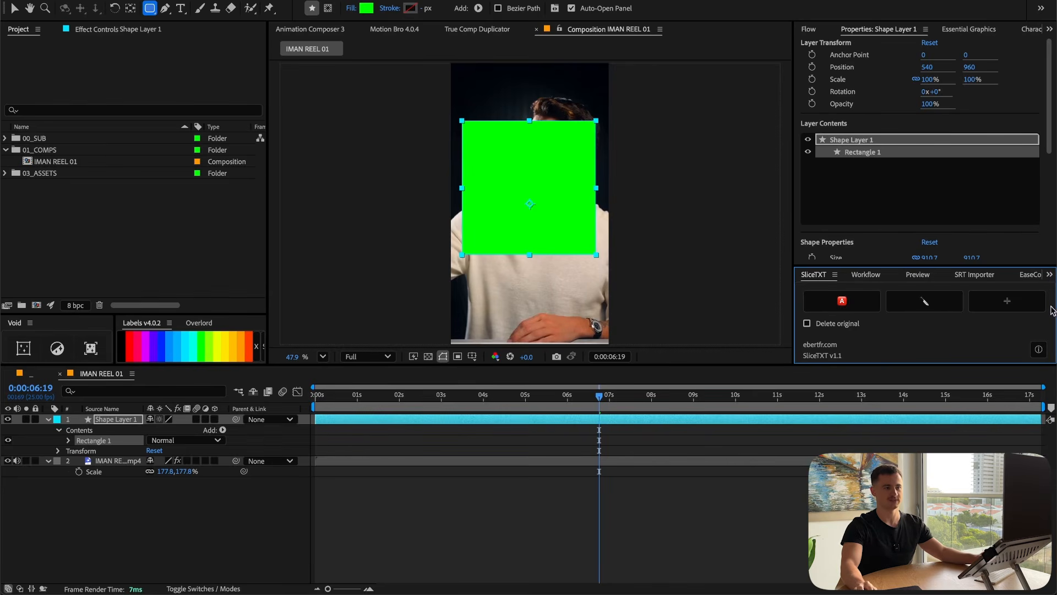
{"action": "left_click", "coordinate": [999, 304]}
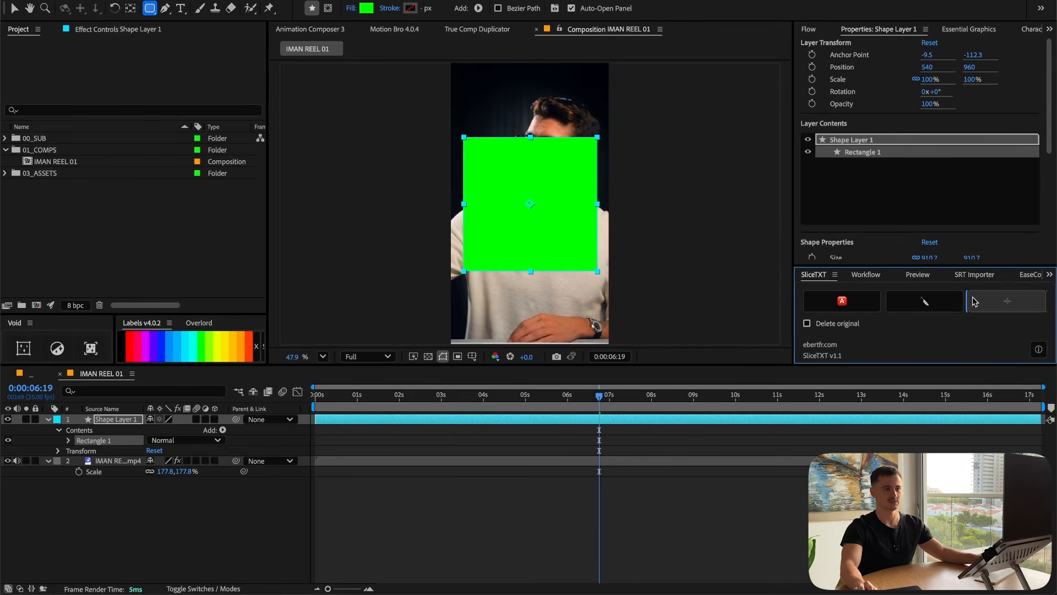
Rename the shape layer as MATT and give it a red label
{"action": "left_click", "coordinate": [105, 422]}
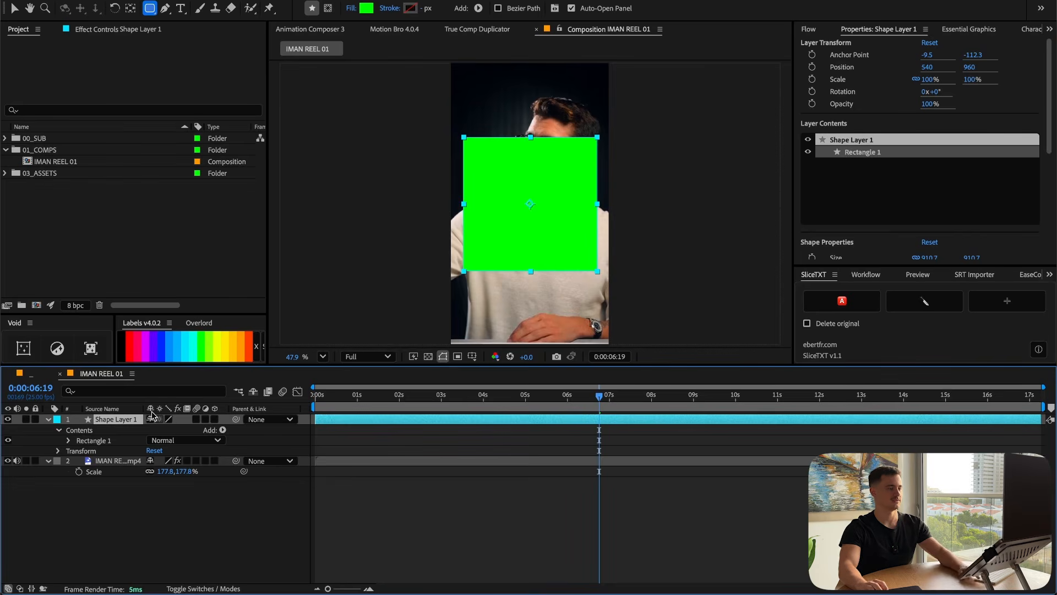
{"action": "key", "text": "Return"}
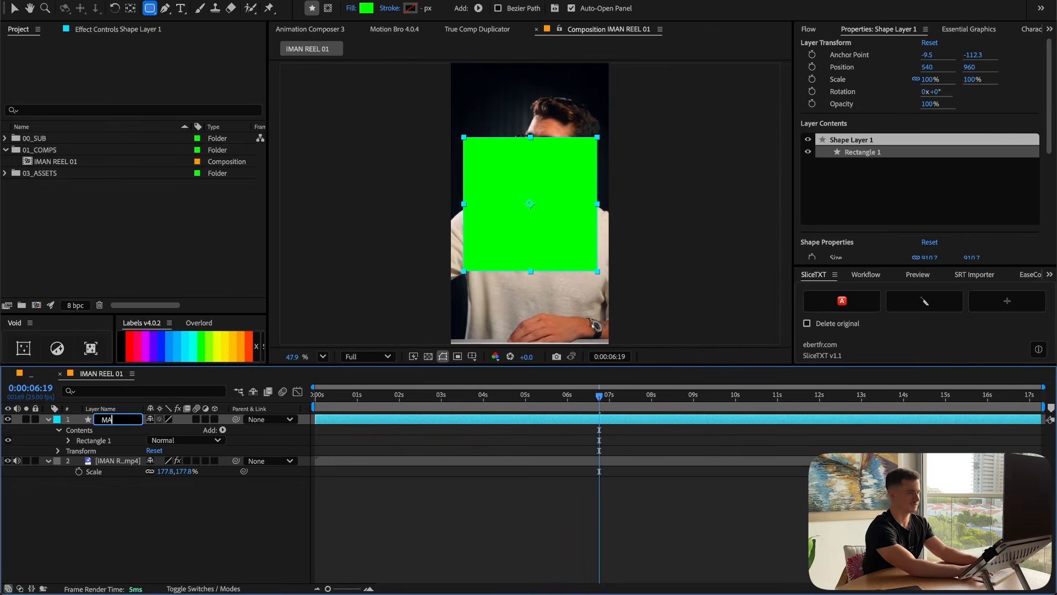
{"action": "key", "text": "Return"}
{"action": "left_click", "coordinate": [128, 351]}
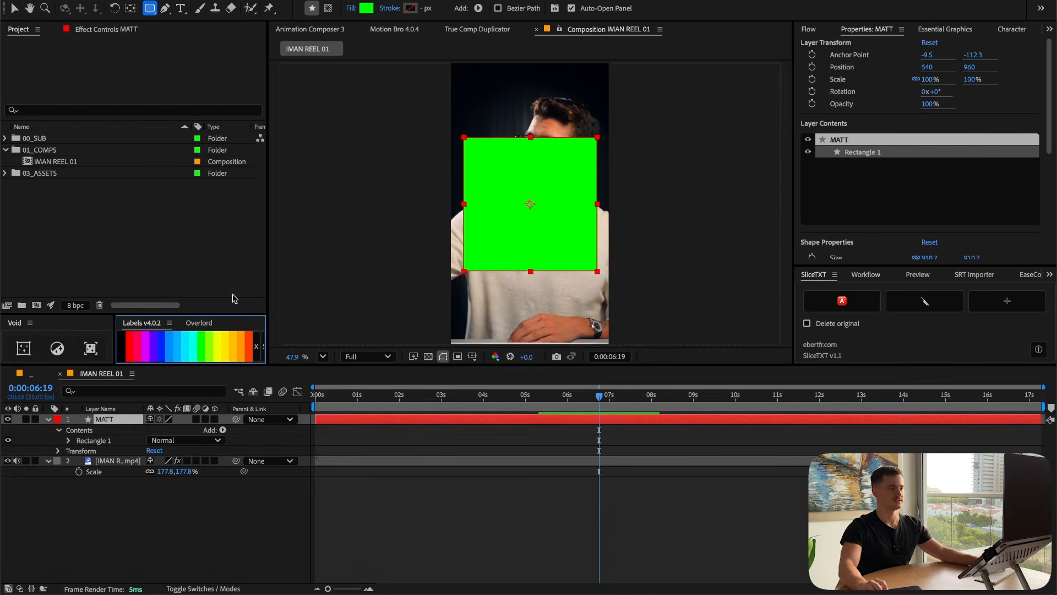
Change the square's fill colour to pure red, FF0000, and deselect the layer
{"action": "left_click", "coordinate": [367, 11]}
{"action": "left_click_drag", "start_coordinate": [560, 260], "coordinate": [566, 156]}
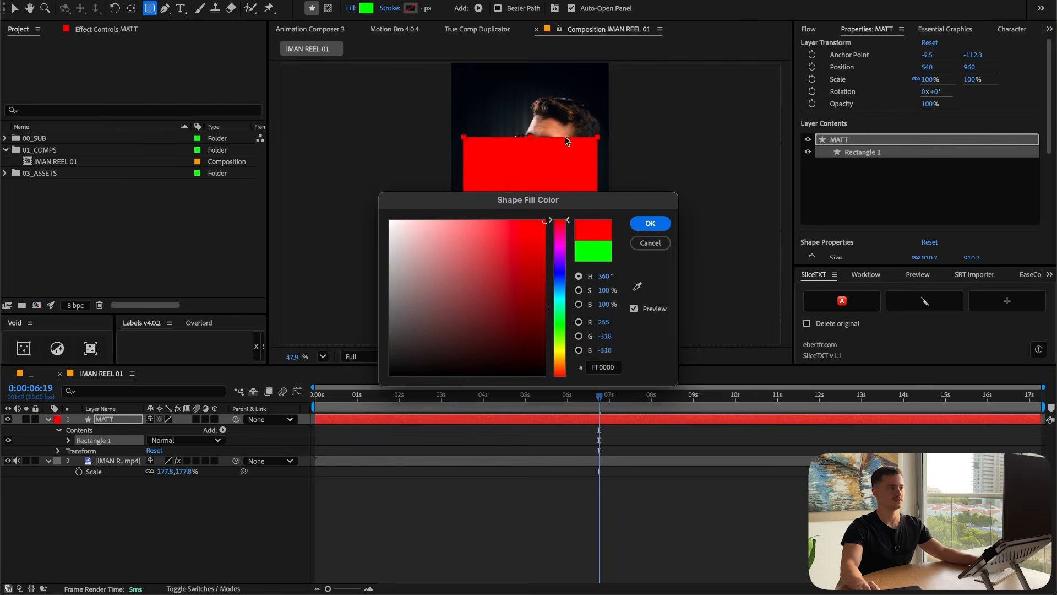
{"action": "left_click", "coordinate": [651, 223]}
{"action": "left_click", "coordinate": [562, 471]}
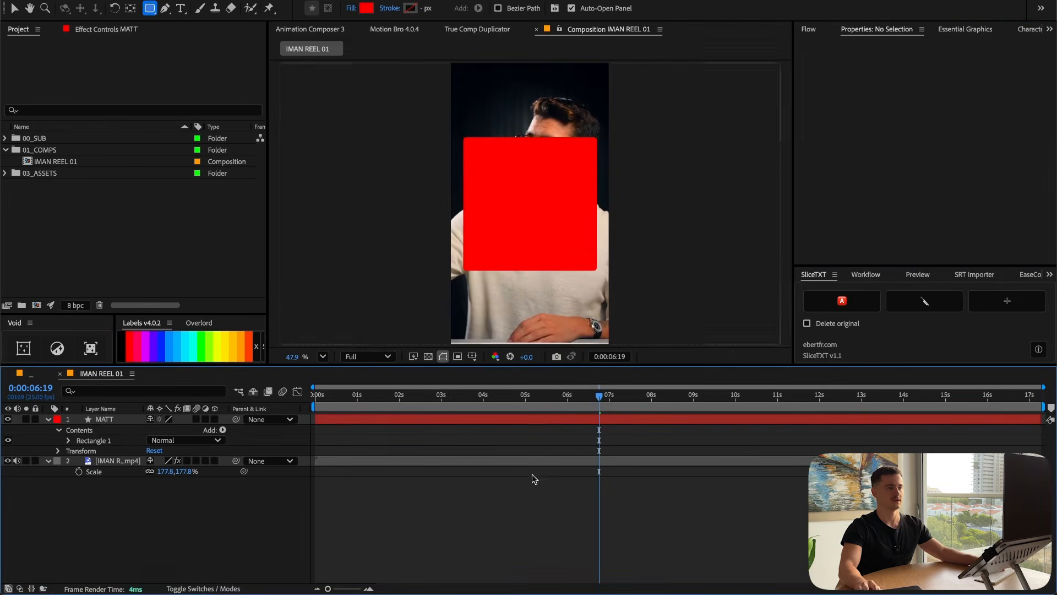
Create a black 1080 × 1920 px solid named BG and move it below the footage layer in the stack
{"action": "right_click", "coordinate": [356, 477]}
{"action": "mouse_move", "coordinate": [420, 483]}
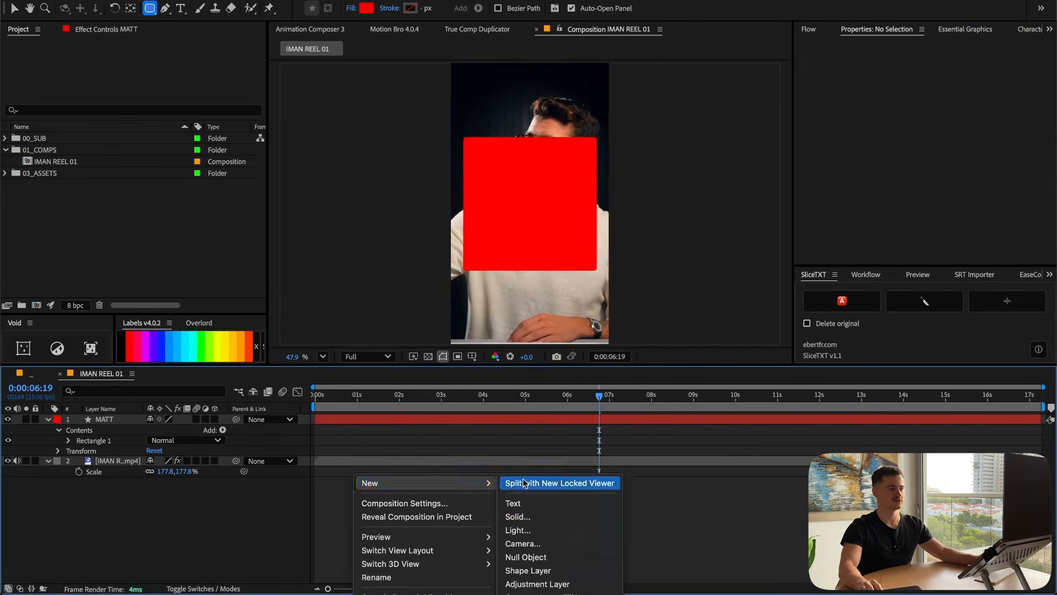
{"action": "left_click", "coordinate": [545, 516]}
{"action": "left_click", "coordinate": [522, 388]}
{"action": "left_click_drag", "start_coordinate": [496, 300], "coordinate": [293, 478]}
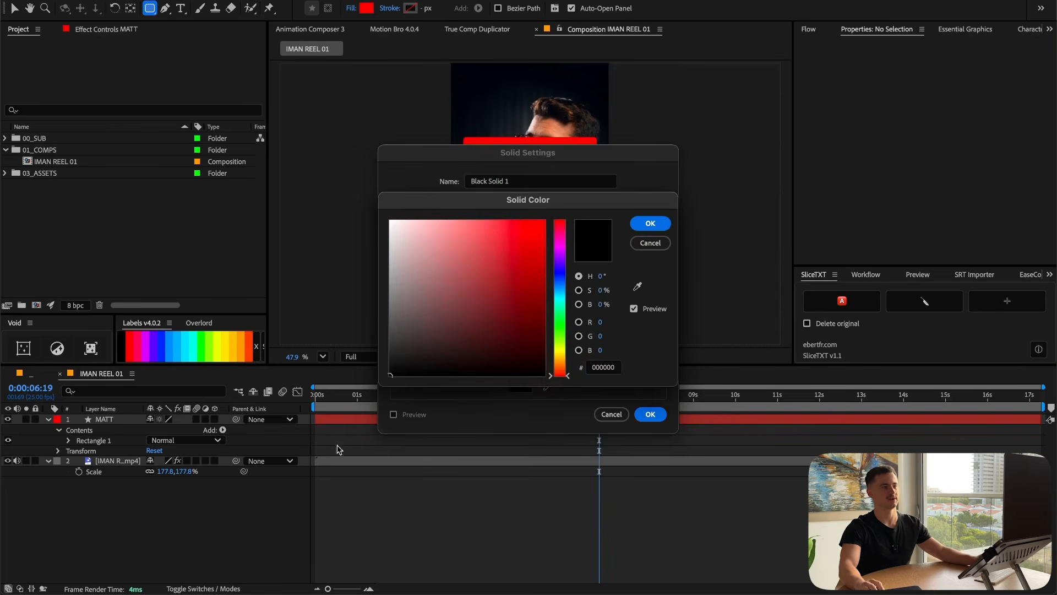
{"action": "left_click", "coordinate": [650, 224]}
{"action": "left_click", "coordinate": [526, 179]}
{"action": "type", "text": "BG"}
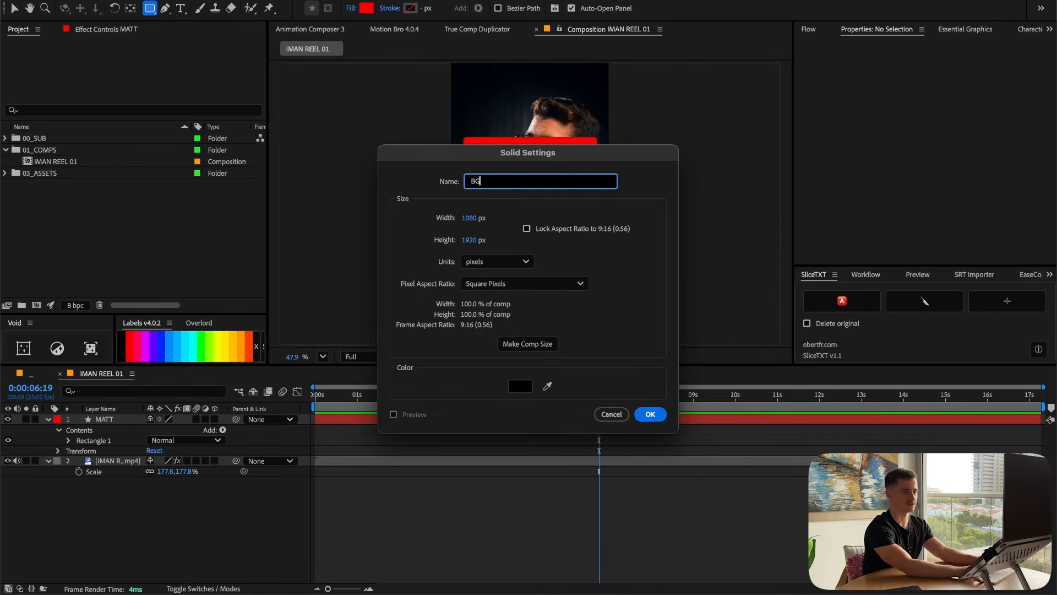
{"action": "key", "text": "Return"}
{"action": "left_click_drag", "start_coordinate": [100, 418], "coordinate": [107, 513]}
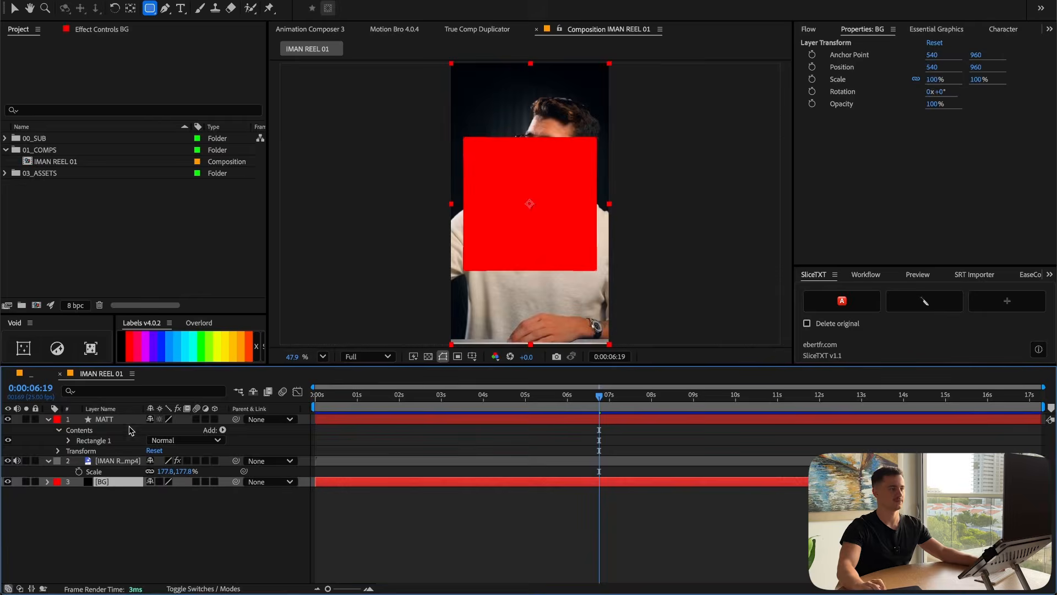
Set the roundness of the rectangle in the MATT layer to 125
{"action": "left_click", "coordinate": [118, 419]}
{"action": "left_click", "coordinate": [876, 151]}
{"action": "scroll", "coordinate": [1000, 171], "scroll_direction": "down", "scroll_amount": 3}
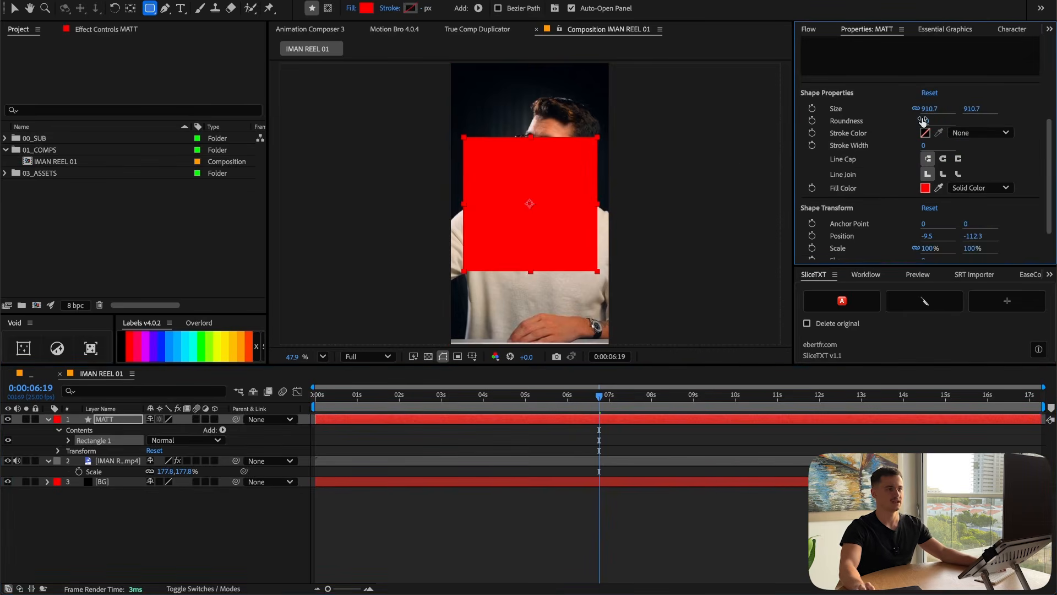
{"action": "left_click", "coordinate": [927, 120]}
{"action": "type", "text": "125"}
{"action": "key", "text": "Return"}
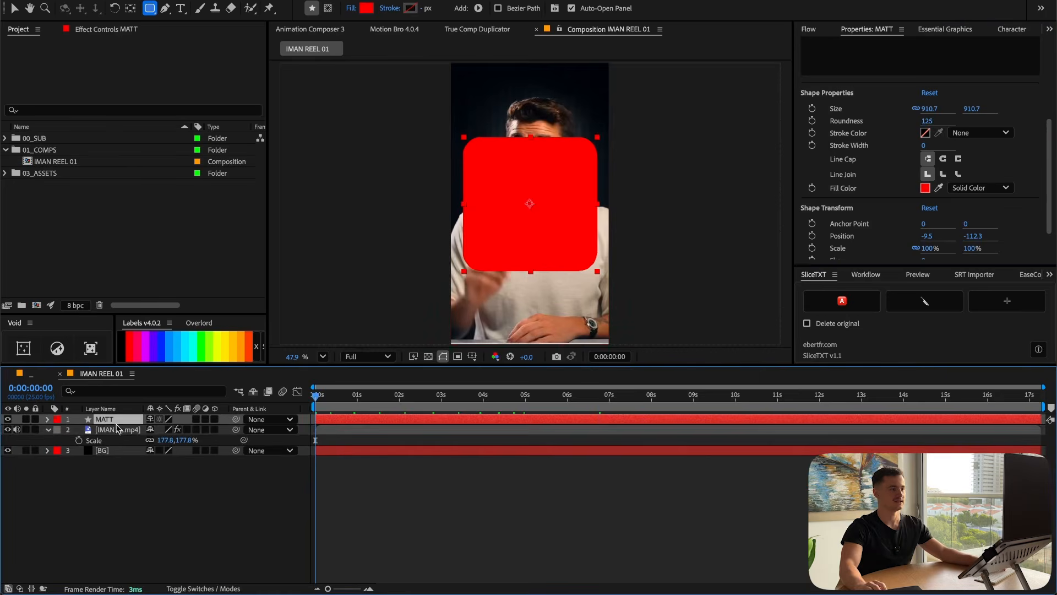
Use the MATT layer as the footage layer's track matte and reduce the footage's scale to 88.8%
{"action": "left_click", "coordinate": [117, 429]}
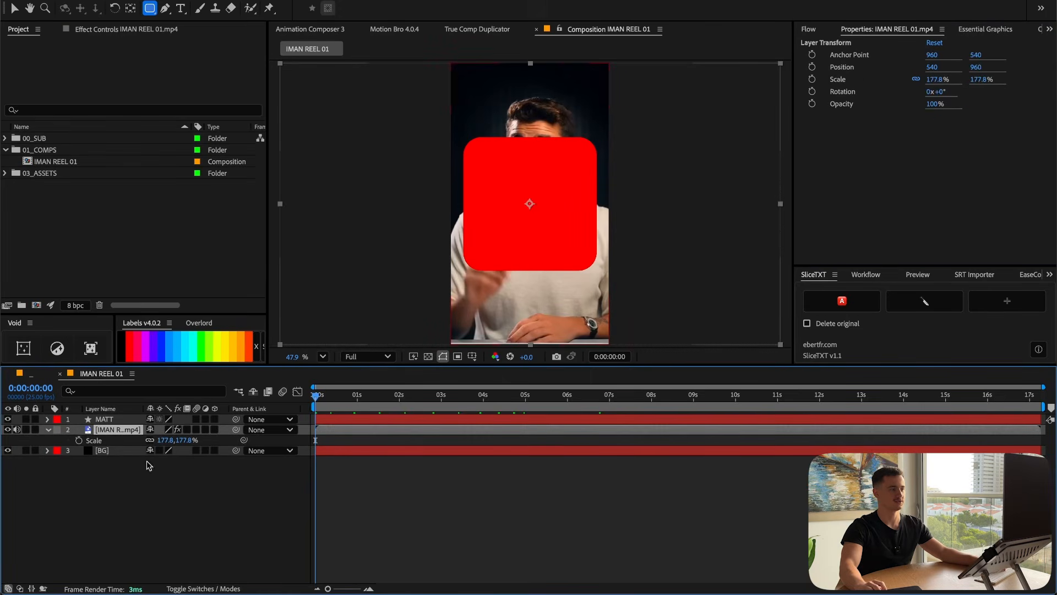
{"action": "left_click", "coordinate": [203, 588]}
{"action": "left_click_drag", "start_coordinate": [191, 433], "coordinate": [103, 422]}
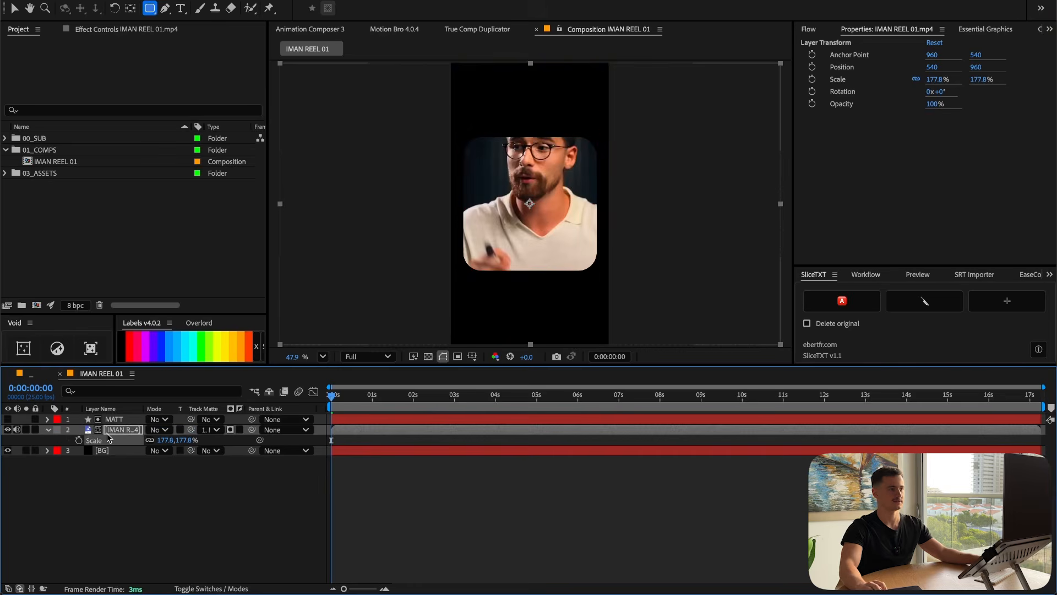
{"action": "left_click_drag", "start_coordinate": [178, 441], "coordinate": [101, 438]}
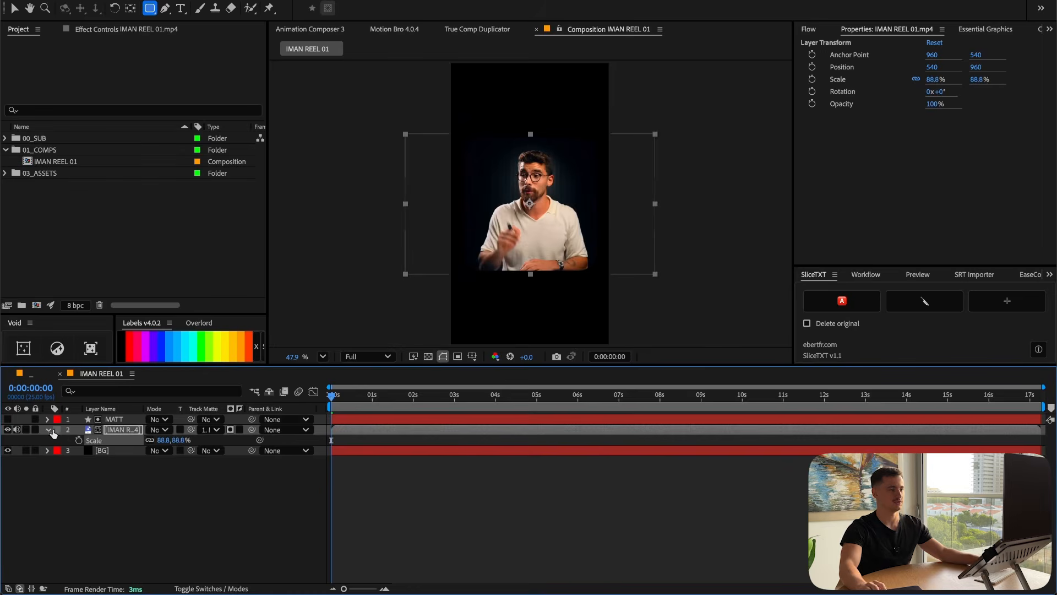
{"action": "key", "text": "p"}
{"action": "left_click_drag", "start_coordinate": [374, 395], "coordinate": [408, 410]}
{"action": "left_click_drag", "start_coordinate": [152, 440], "coordinate": [86, 453]}
{"action": "key", "text": "ctrl+z"}
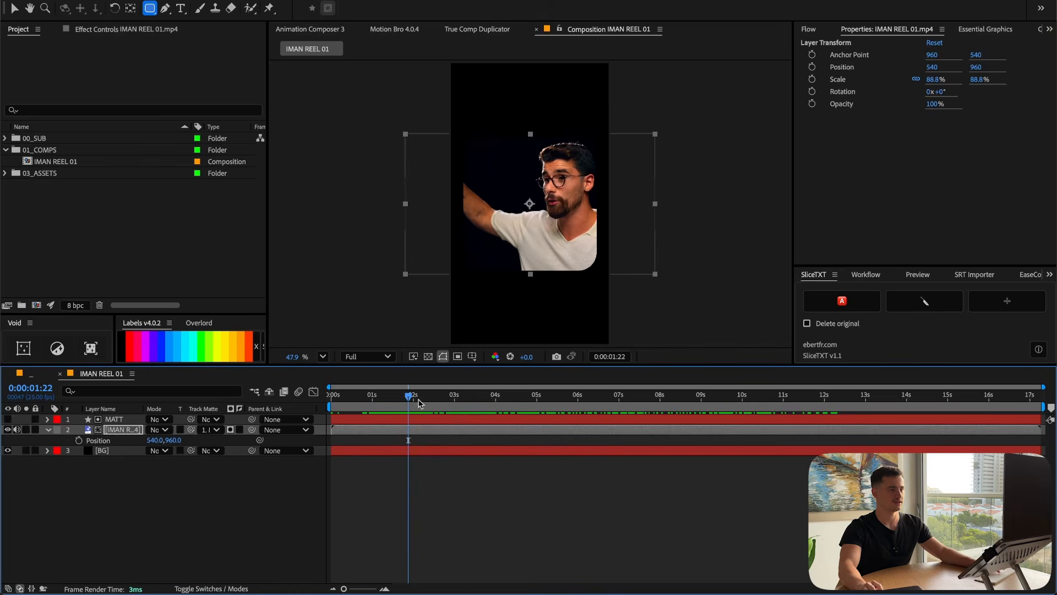
At the start of the timeline, scale the MATT and footage layers up together to 111.2% and 100%
{"action": "left_click_drag", "start_coordinate": [408, 402], "coordinate": [331, 403]}
{"action": "left_click", "coordinate": [336, 419], "text": "shift"}
{"action": "key", "text": "s"}
{"action": "scroll", "coordinate": [577, 274], "scroll_direction": "up", "scroll_amount": 5}
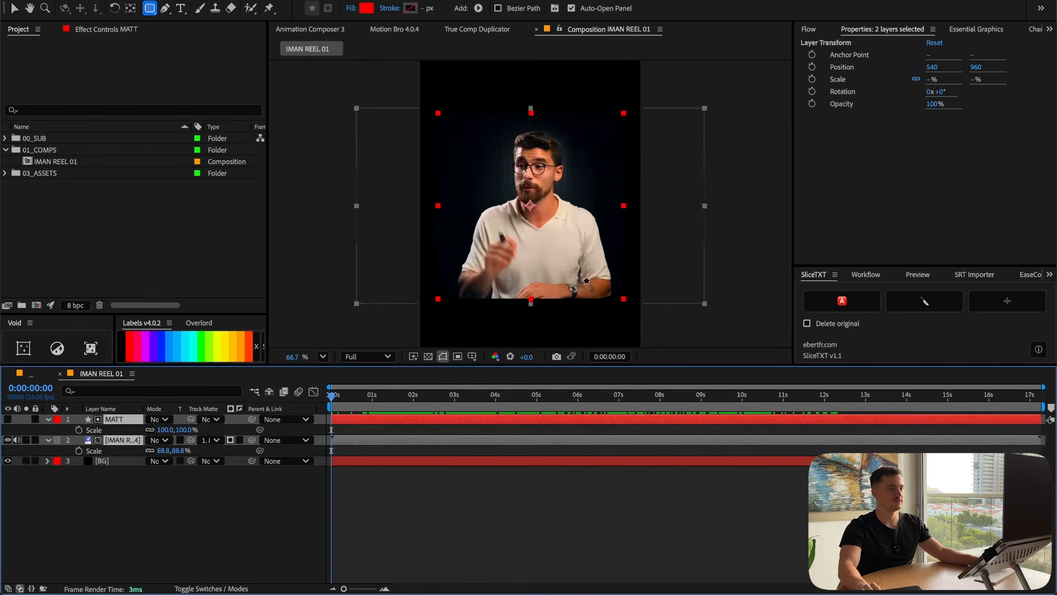
{"action": "left_click_drag", "start_coordinate": [172, 451], "coordinate": [177, 452]}
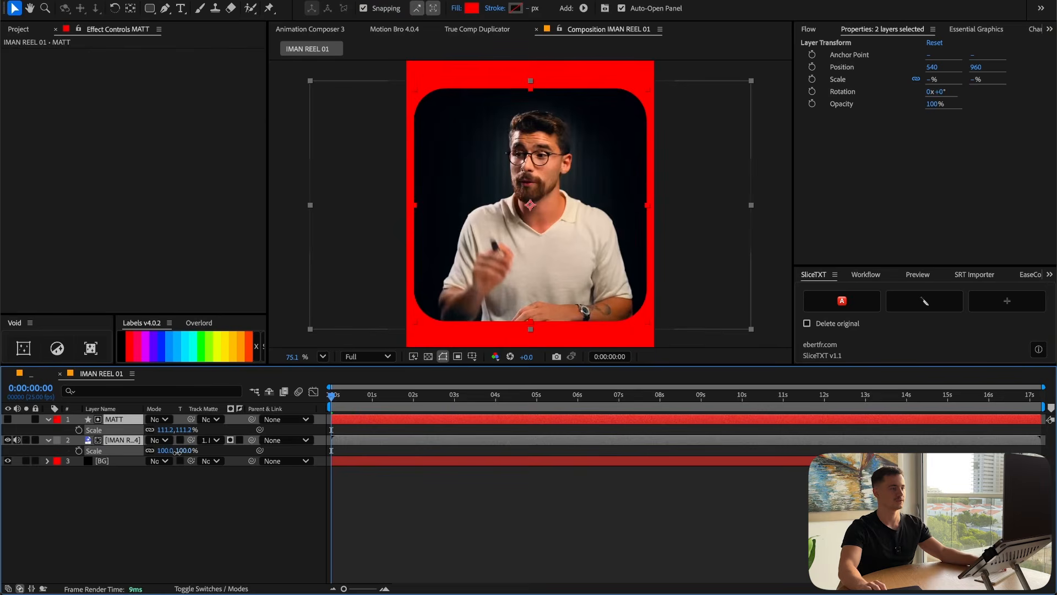
Collapse the expanded properties of the MATT and IMAN REEL 01.mp4 layers in the timeline
{"action": "left_click", "coordinate": [191, 492]}
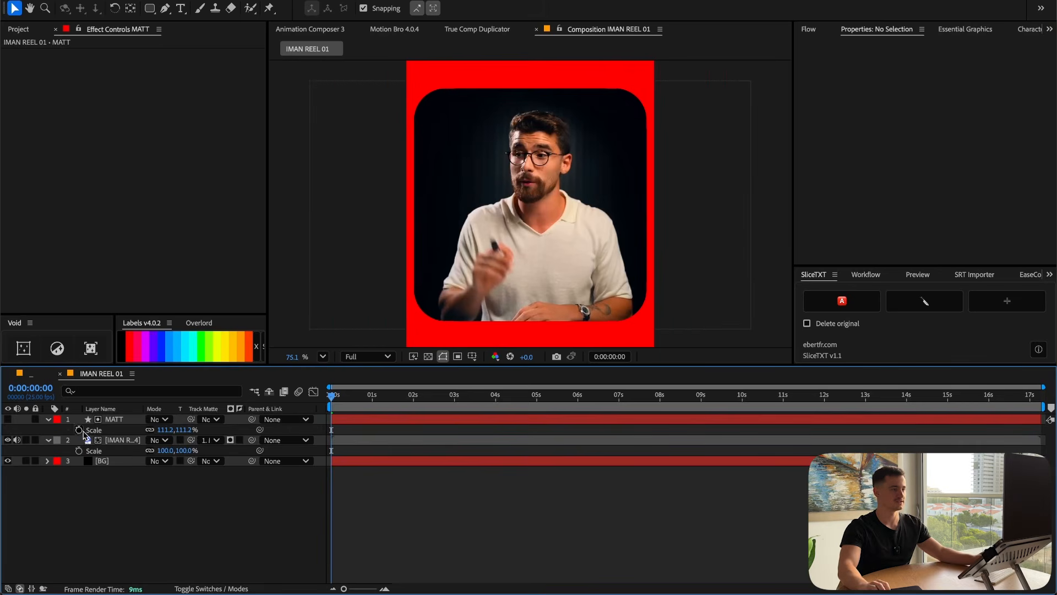
{"action": "left_click", "coordinate": [114, 420]}
{"action": "left_click", "coordinate": [122, 440]}
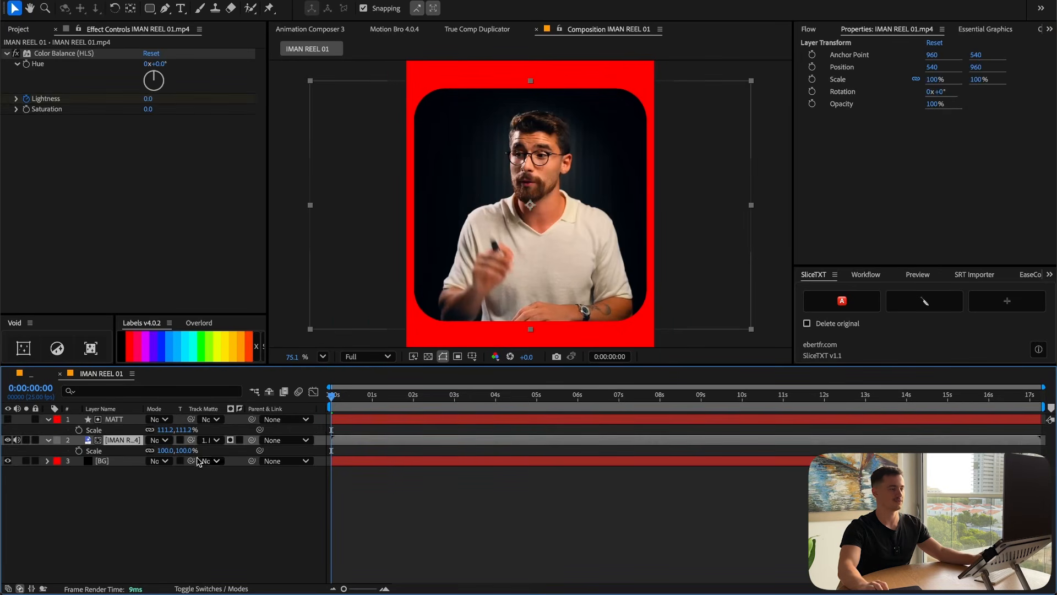
{"action": "left_click", "coordinate": [70, 420]}
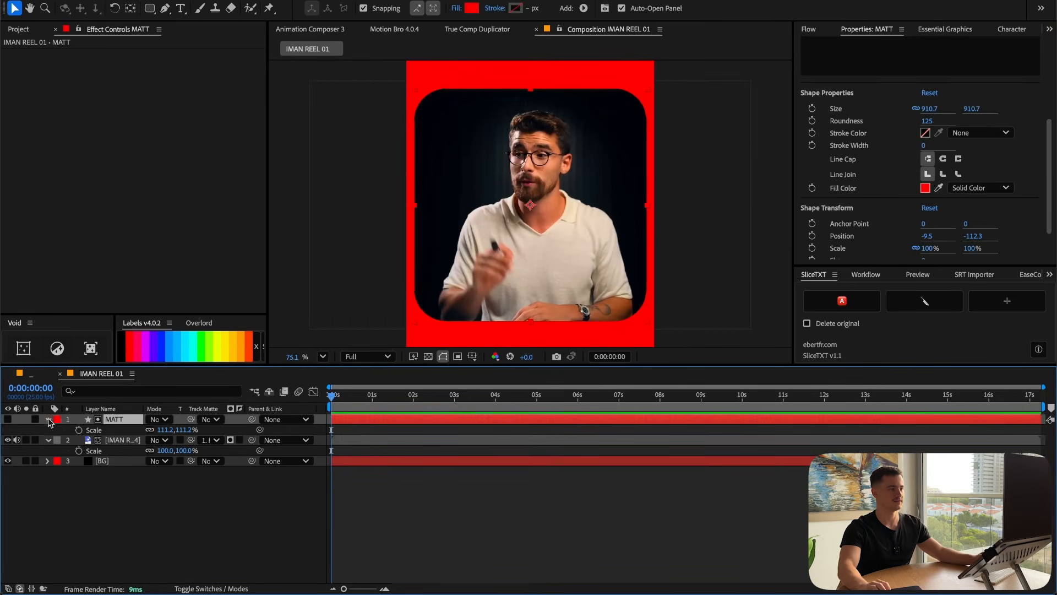
{"action": "left_click", "coordinate": [48, 420]}
{"action": "left_click", "coordinate": [48, 429]}
Fit the whole composition in view and remove the red Fill effect from the BG layer
{"action": "left_click", "coordinate": [325, 356]}
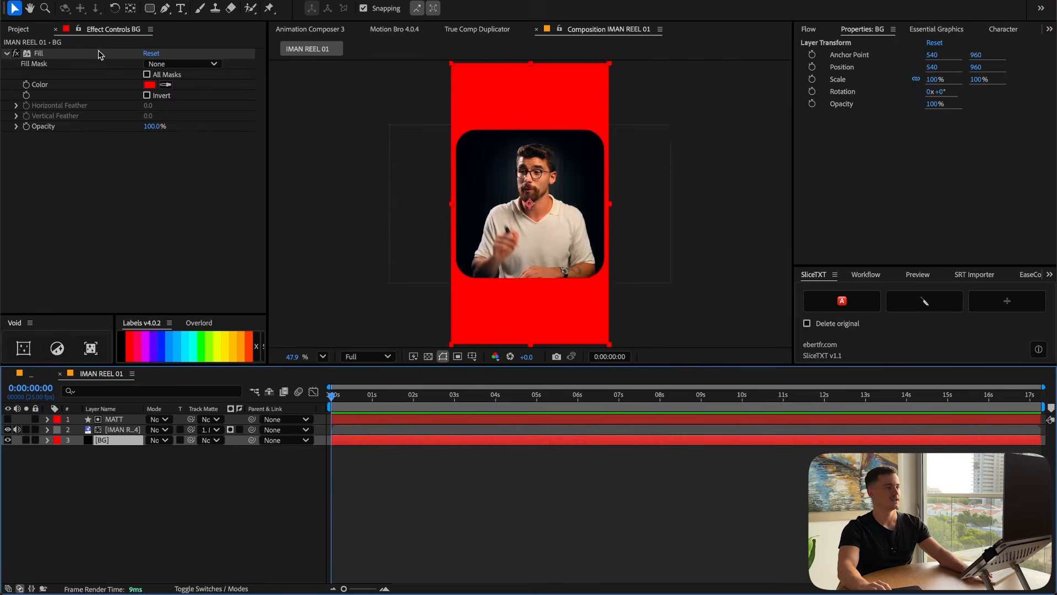
{"action": "left_click", "coordinate": [35, 55]}
{"action": "key", "text": "Delete"}
{"action": "left_click", "coordinate": [428, 469]}
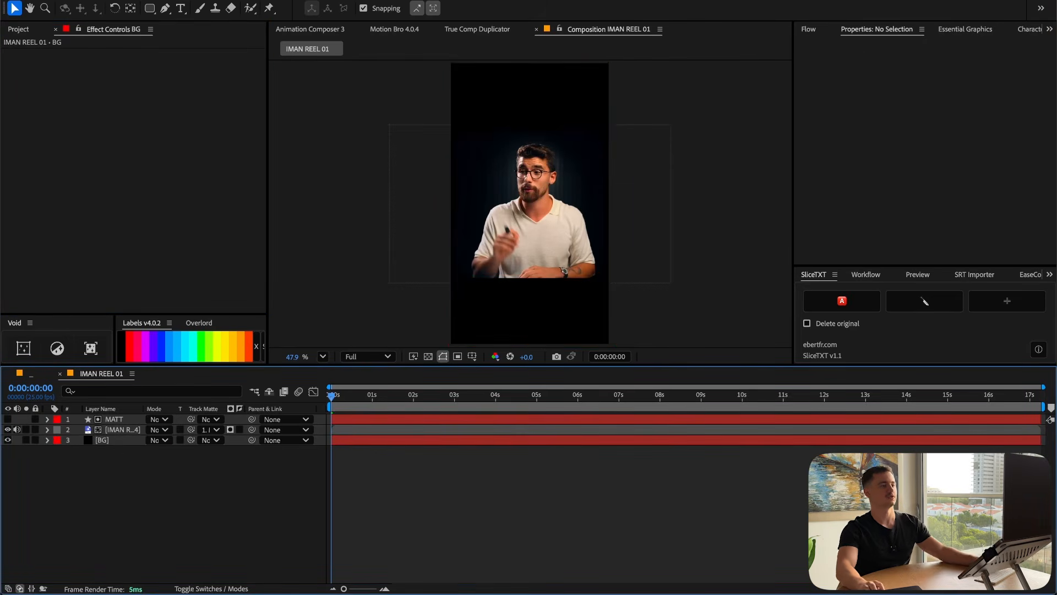
Switch to Premiere Pro, create a sequence from IMAN REEL 01.mp4 and store it in the 02_COMPS folder
{"action": "key", "text": "super+Tab"}
{"action": "key", "text": "super+Tab"}
{"action": "double_click", "coordinate": [831, 389]}
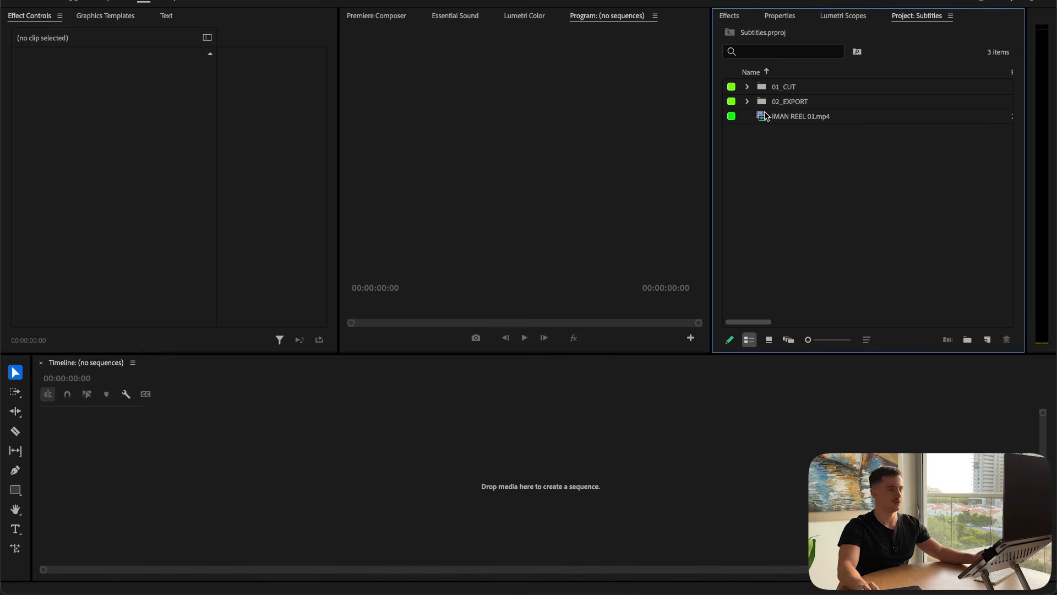
{"action": "left_click", "coordinate": [765, 115]}
{"action": "left_click_drag", "start_coordinate": [367, 499], "coordinate": [375, 493]}
{"action": "left_click", "coordinate": [379, 395]}
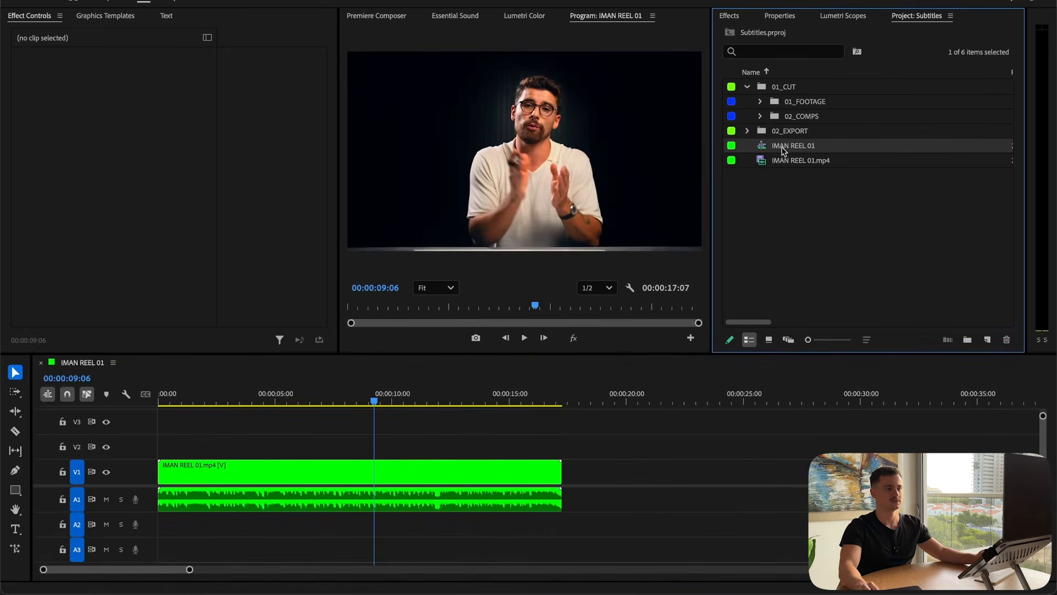
{"action": "left_click_drag", "start_coordinate": [785, 146], "coordinate": [793, 97]}
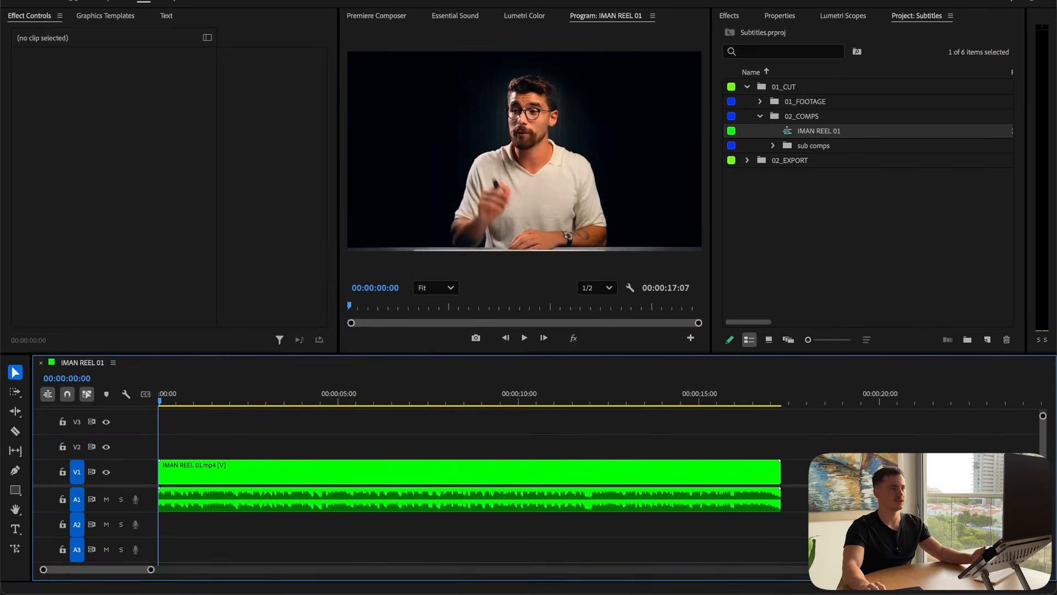
Transcribe the untranscribed IMAN REEL 01.mp4 clip and play the beginning of the sequence against its transcript
{"action": "left_click", "coordinate": [385, 0]}
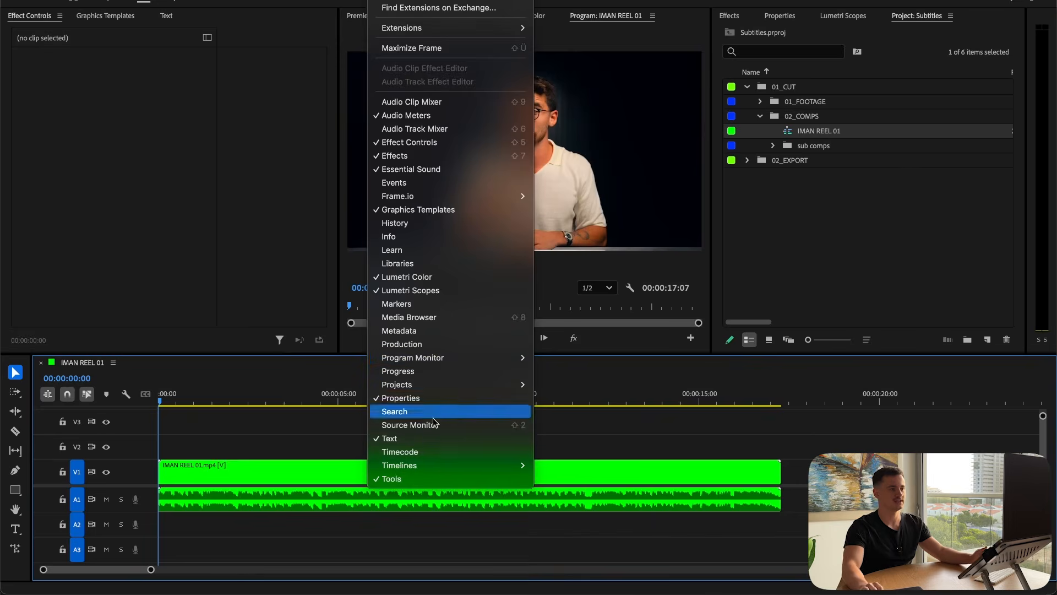
{"action": "left_click", "coordinate": [407, 439]}
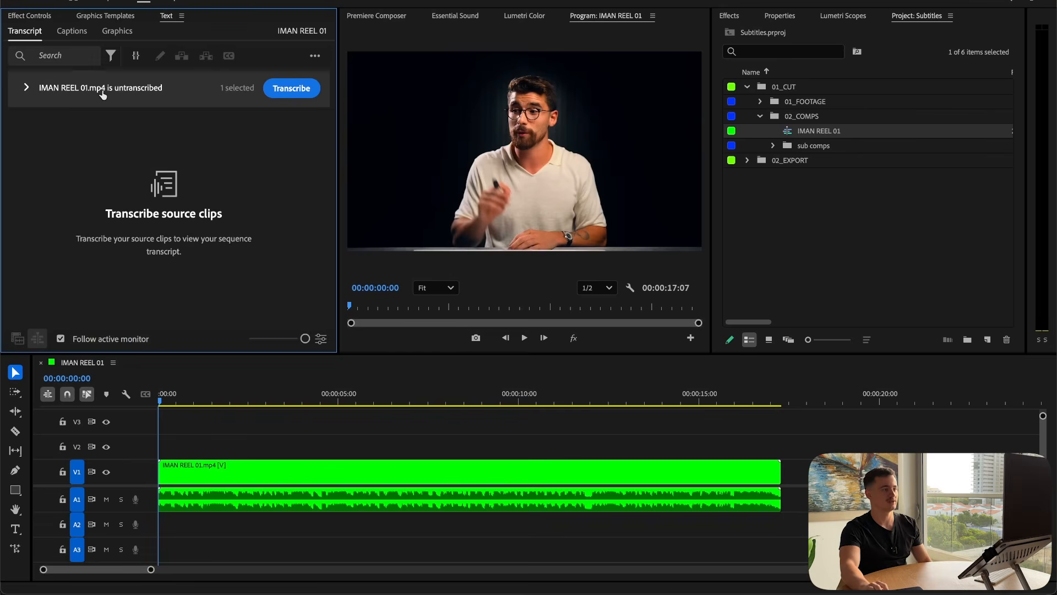
{"action": "left_click", "coordinate": [290, 97]}
{"action": "key", "text": "space"}
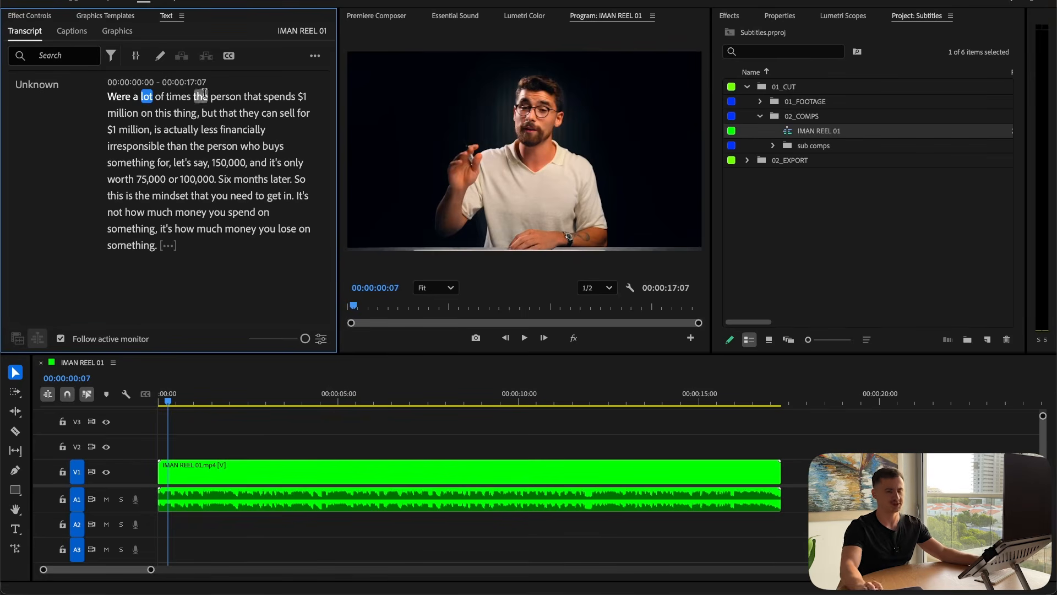
{"action": "key", "text": "space"}
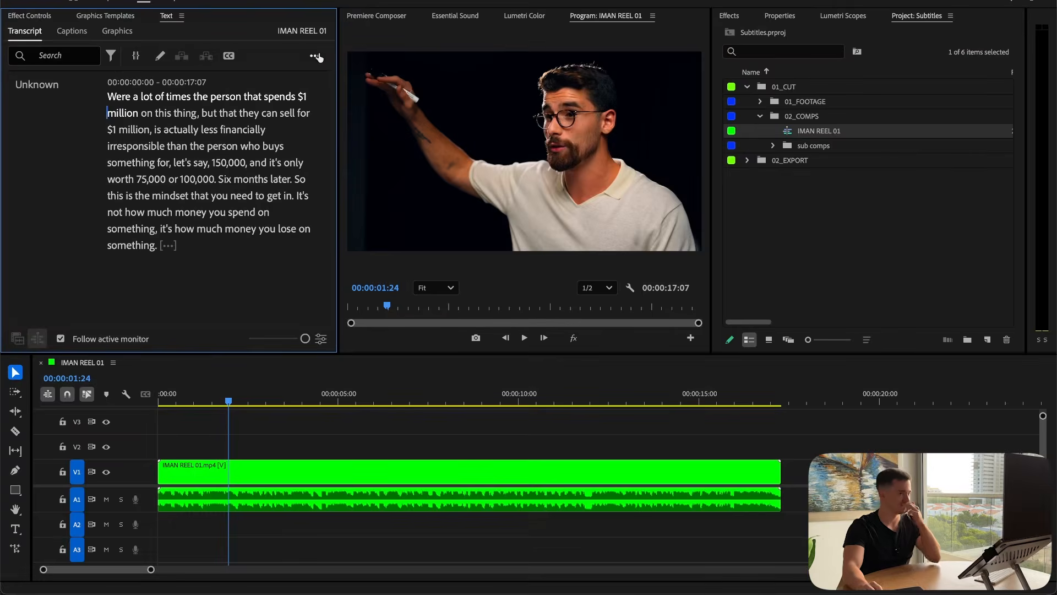
{"action": "left_click", "coordinate": [315, 56]}
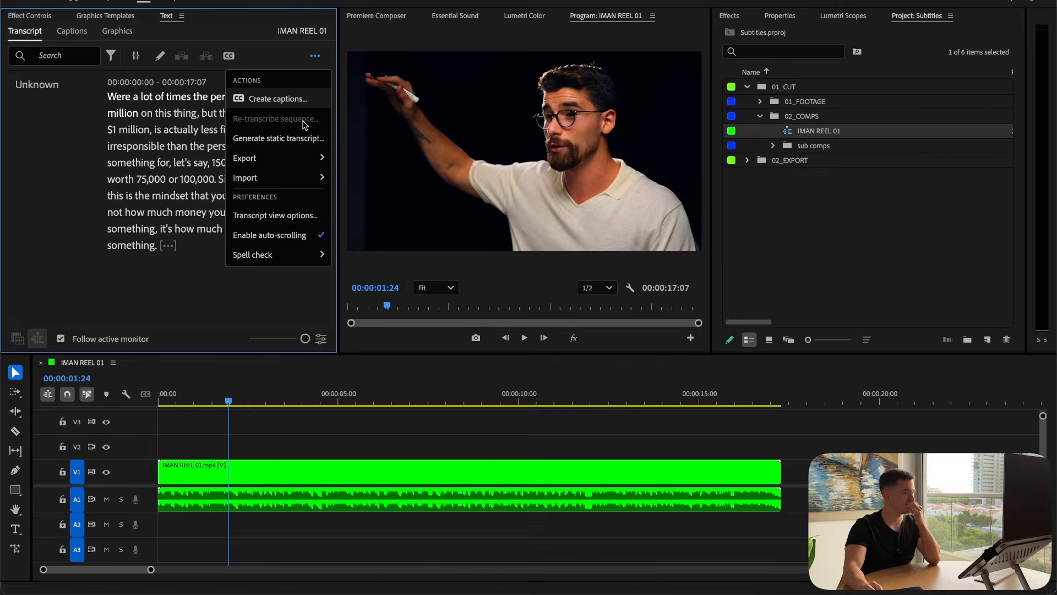
{"action": "left_click", "coordinate": [264, 140]}
{"action": "left_click", "coordinate": [446, 318]}
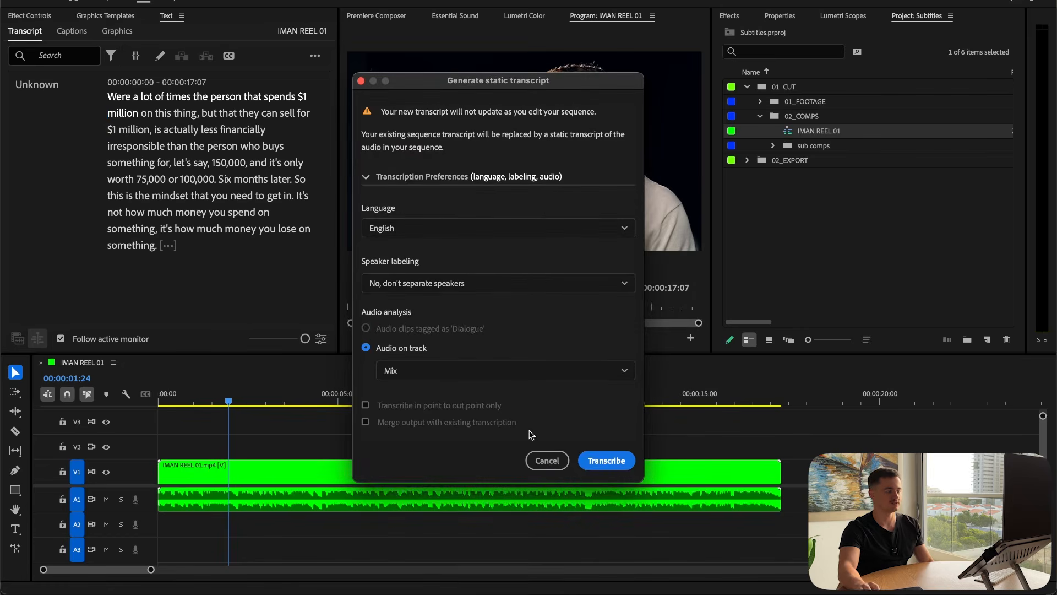
{"action": "left_click", "coordinate": [429, 283]}
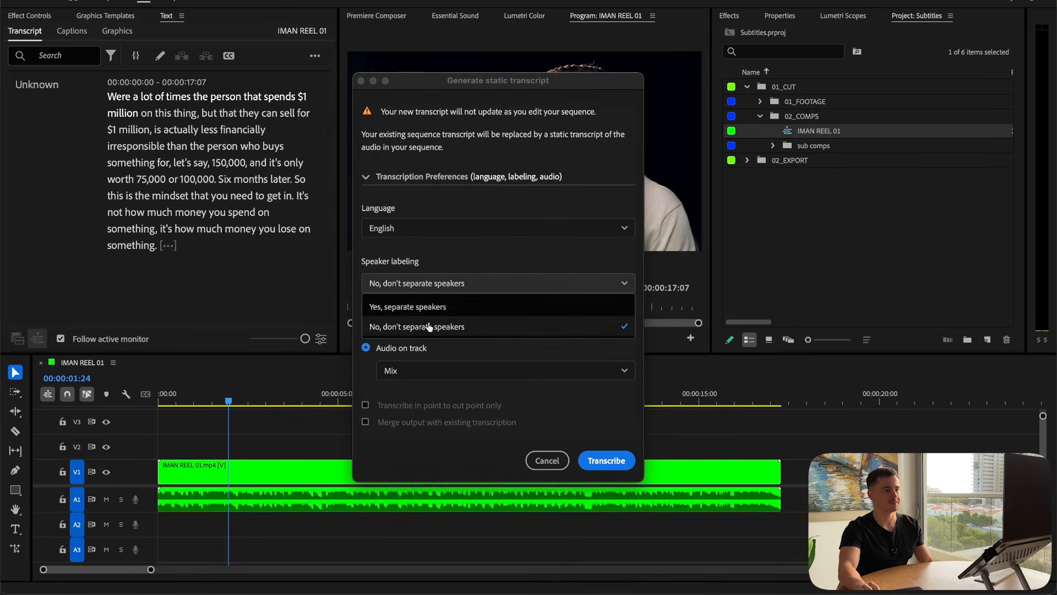
{"action": "left_click", "coordinate": [450, 252]}
{"action": "left_click", "coordinate": [547, 460]}
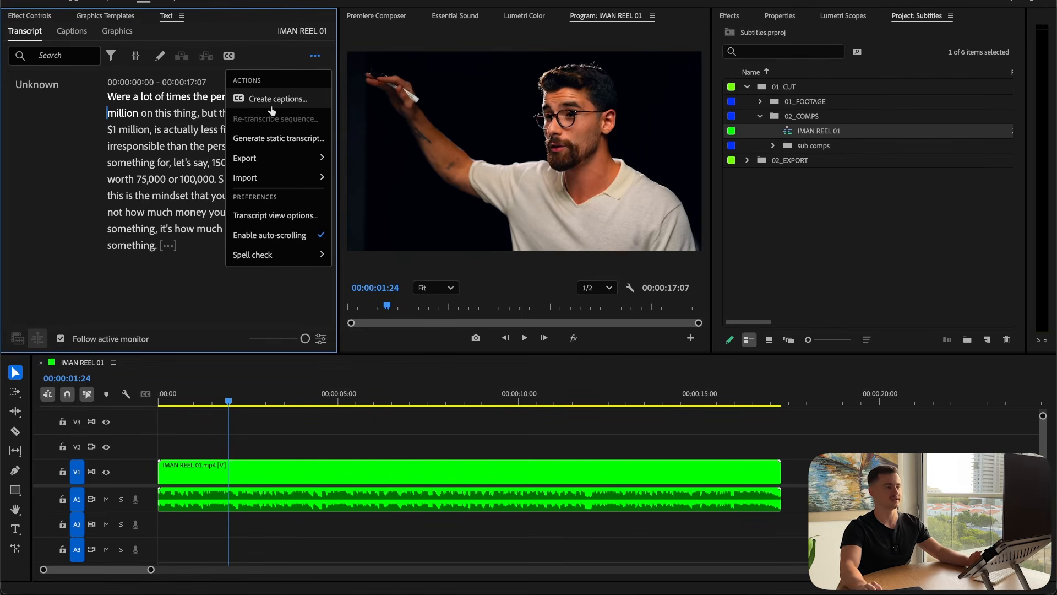
Create single-line captions from the transcript with the Subtitle default preset, Subtitle format and style None
{"action": "left_click", "coordinate": [315, 56]}
{"action": "left_click", "coordinate": [315, 56]}
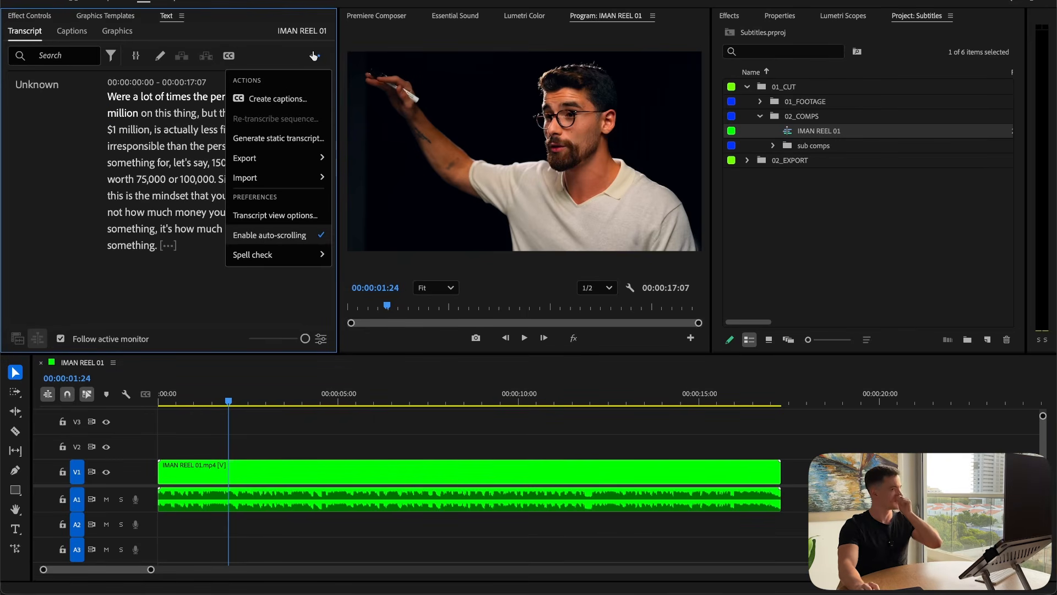
{"action": "left_click", "coordinate": [297, 99]}
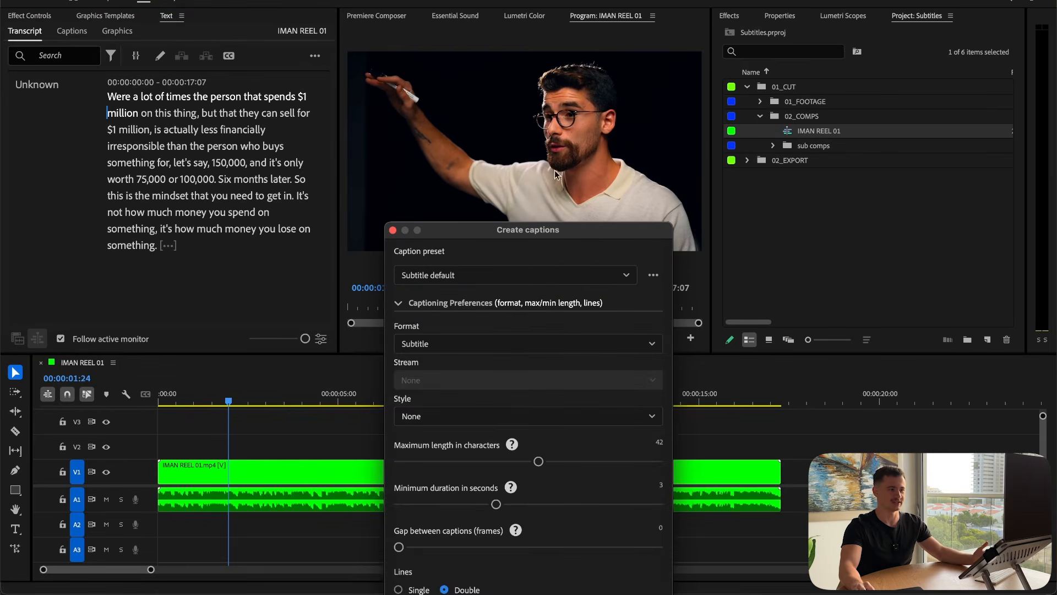
{"action": "left_click_drag", "start_coordinate": [539, 234], "coordinate": [514, 58]}
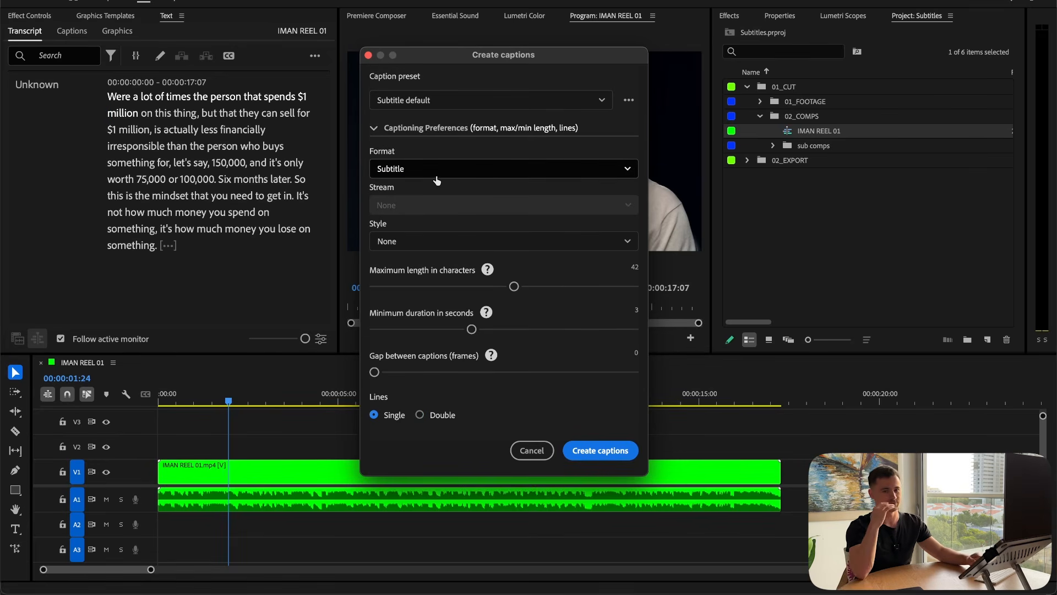
{"action": "left_click", "coordinate": [418, 242]}
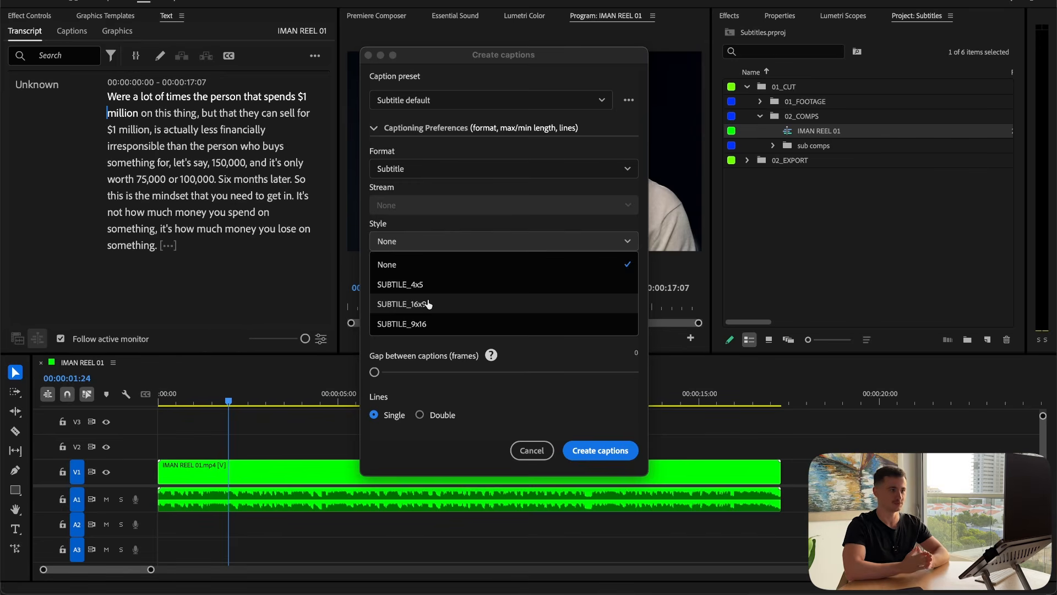
{"action": "left_click", "coordinate": [462, 245]}
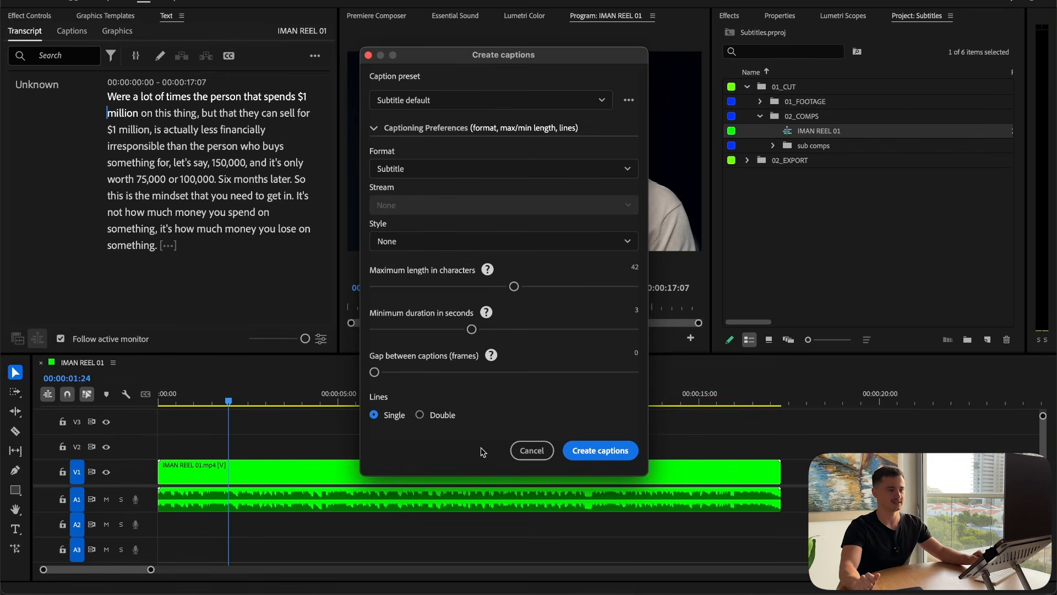
{"action": "key", "text": "Return"}
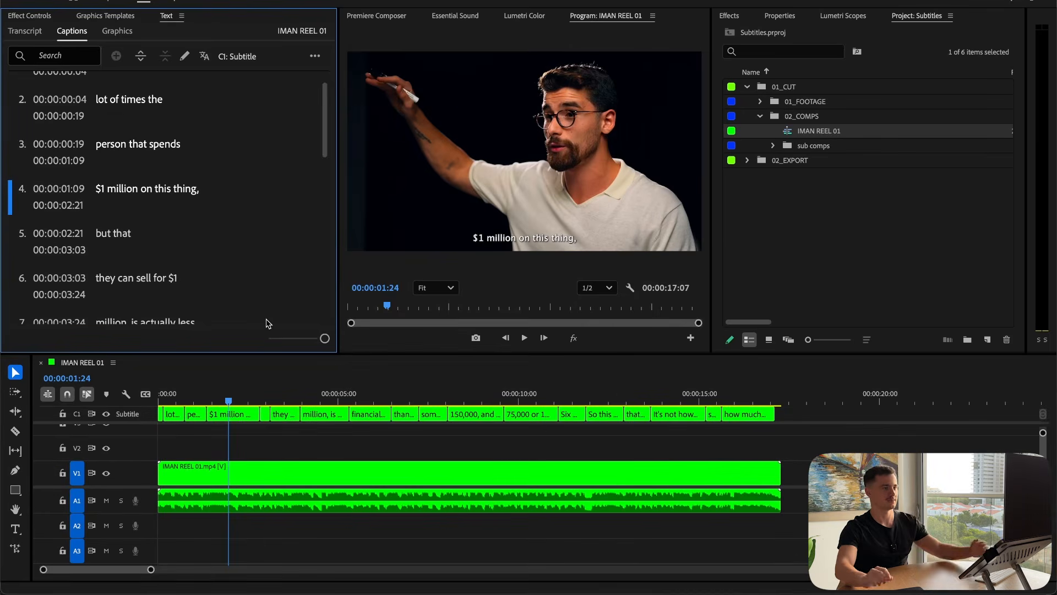
Extend the last caption, "how much money you lose on something.", to the end of the video clip
{"action": "left_click", "coordinate": [255, 442]}
{"action": "key", "text": "Home"}
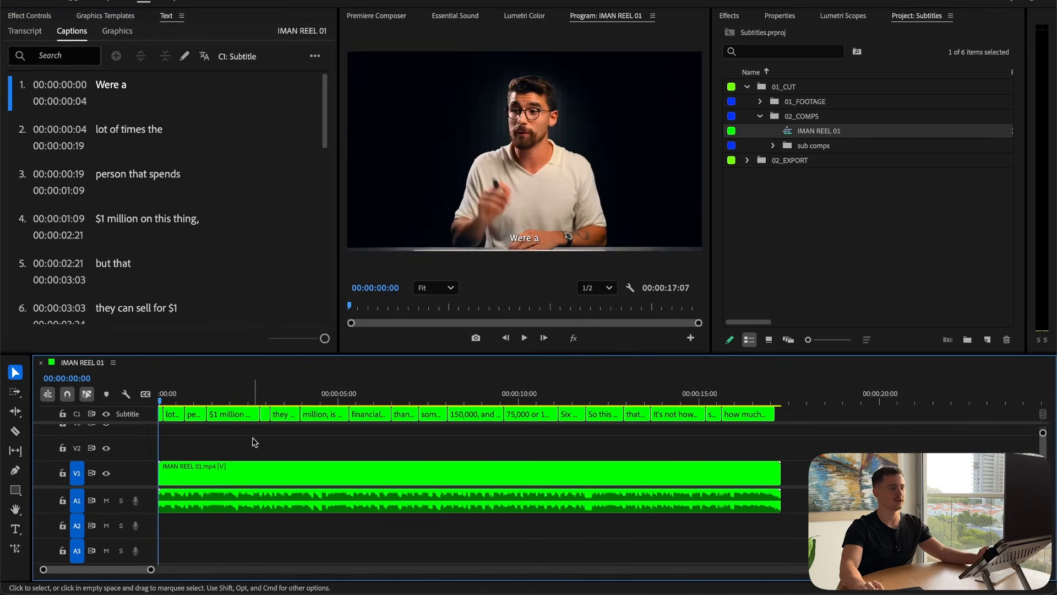
{"action": "left_click_drag", "start_coordinate": [150, 575], "coordinate": [106, 573]}
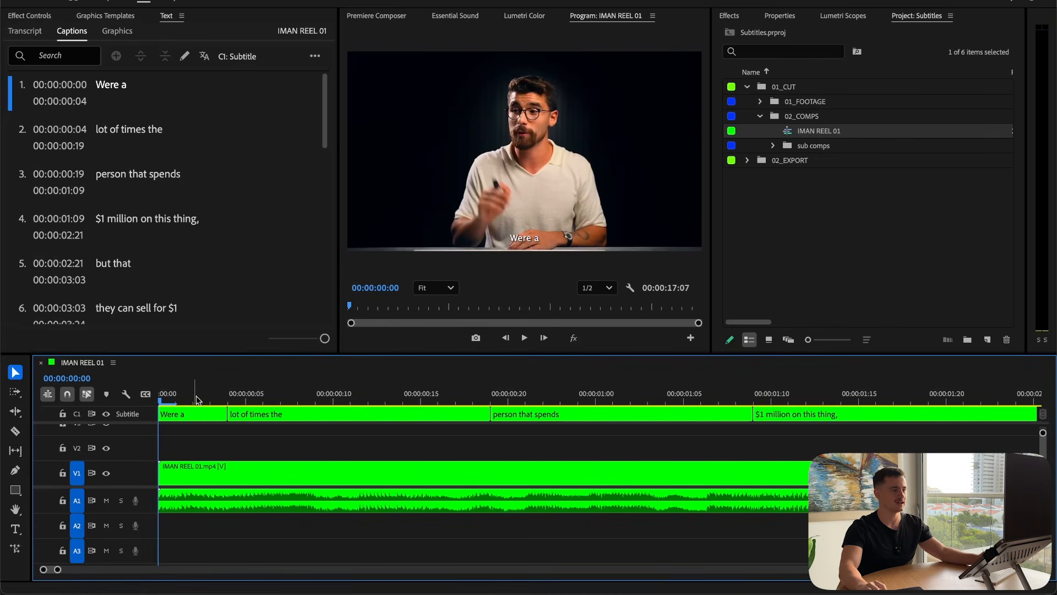
{"action": "mouse_move", "coordinate": [160, 414]}
{"action": "left_mouse_down"}
{"action": "mouse_move", "coordinate": [175, 414]}
{"action": "mouse_move", "coordinate": [159, 414]}
{"action": "left_mouse_up"}
{"action": "left_click", "coordinate": [175, 400]}
{"action": "left_click_drag", "start_coordinate": [66, 573], "coordinate": [92, 570]}
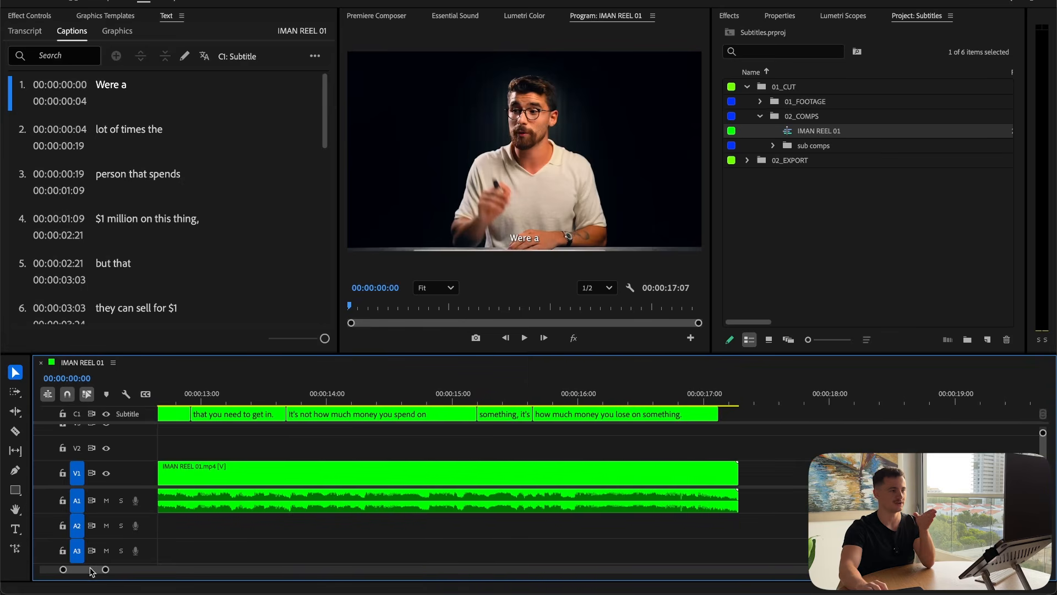
{"action": "left_click_drag", "start_coordinate": [690, 419], "coordinate": [713, 422]}
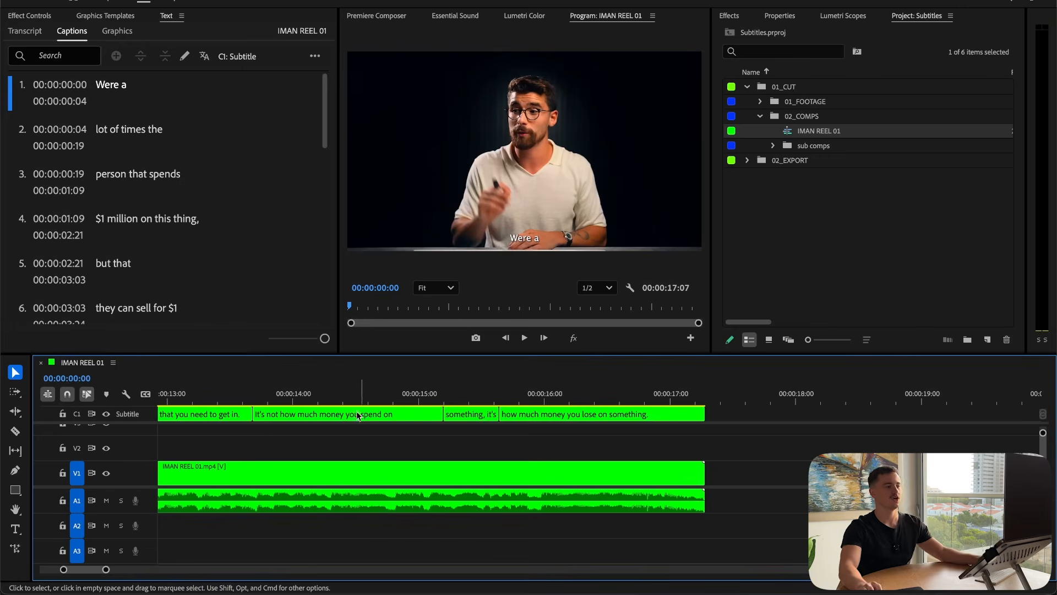
Mute audio track A1 and split the IMAN REEL 01.mp4 clip at the camera change at 00:00:00:16
{"action": "left_click_drag", "start_coordinate": [87, 570], "coordinate": [38, 563]}
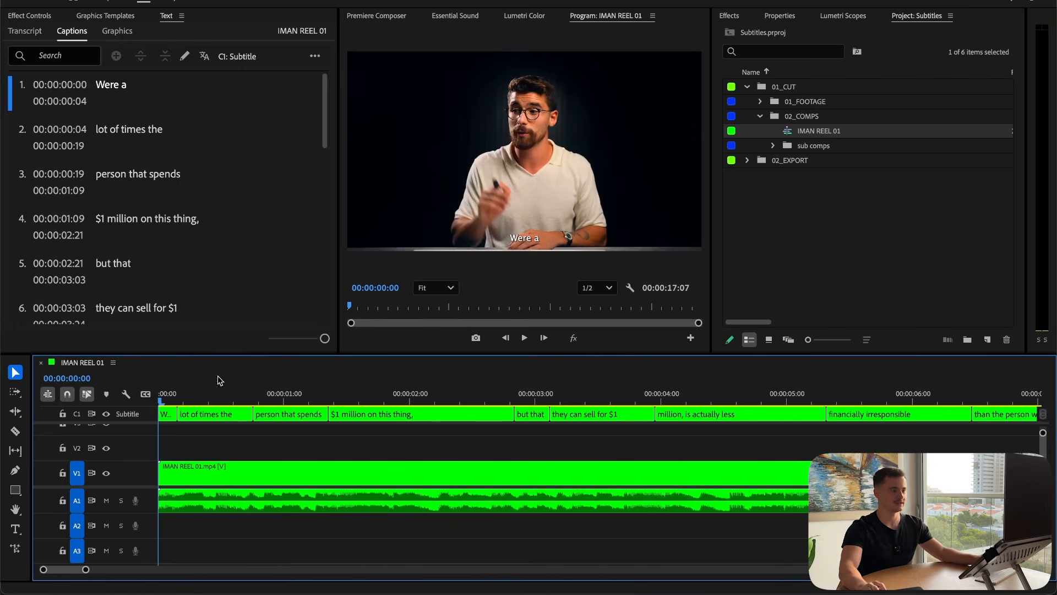
{"action": "left_click", "coordinate": [234, 389]}
{"action": "left_click", "coordinate": [105, 501]}
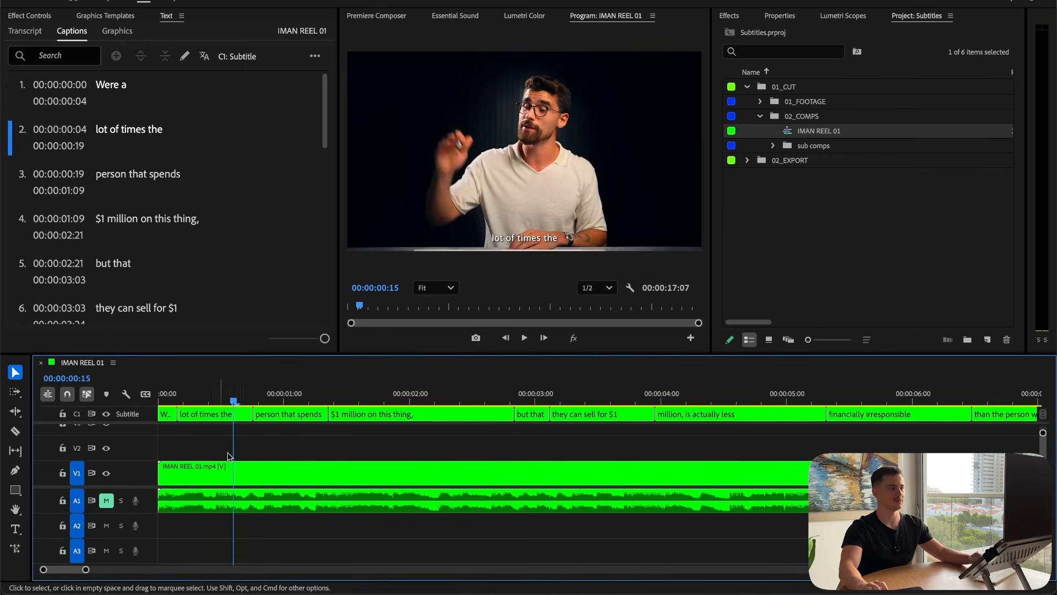
{"action": "left_click", "coordinate": [239, 400]}
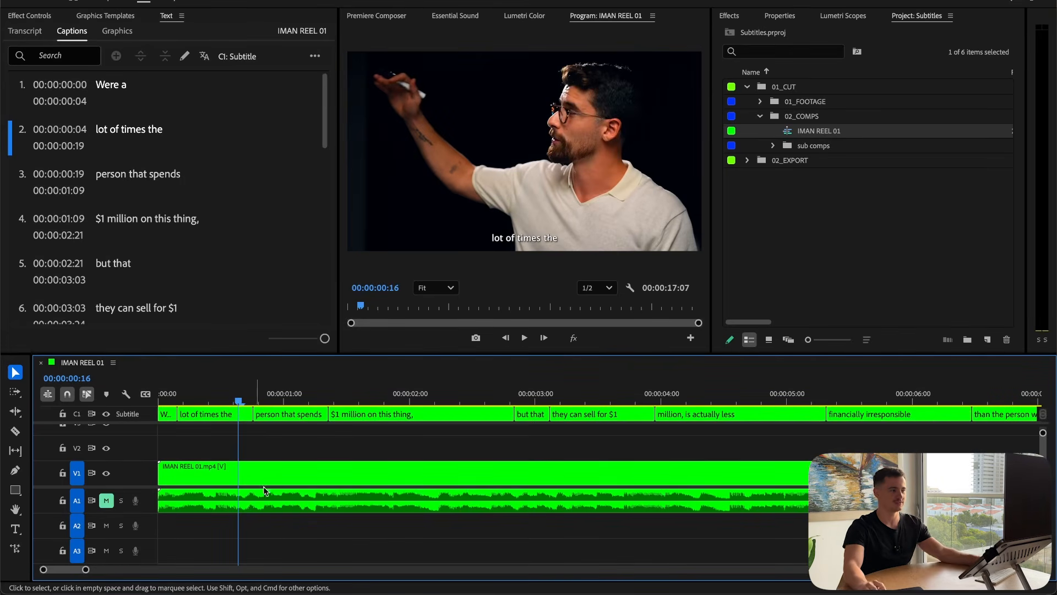
{"action": "left_click", "coordinate": [267, 473]}
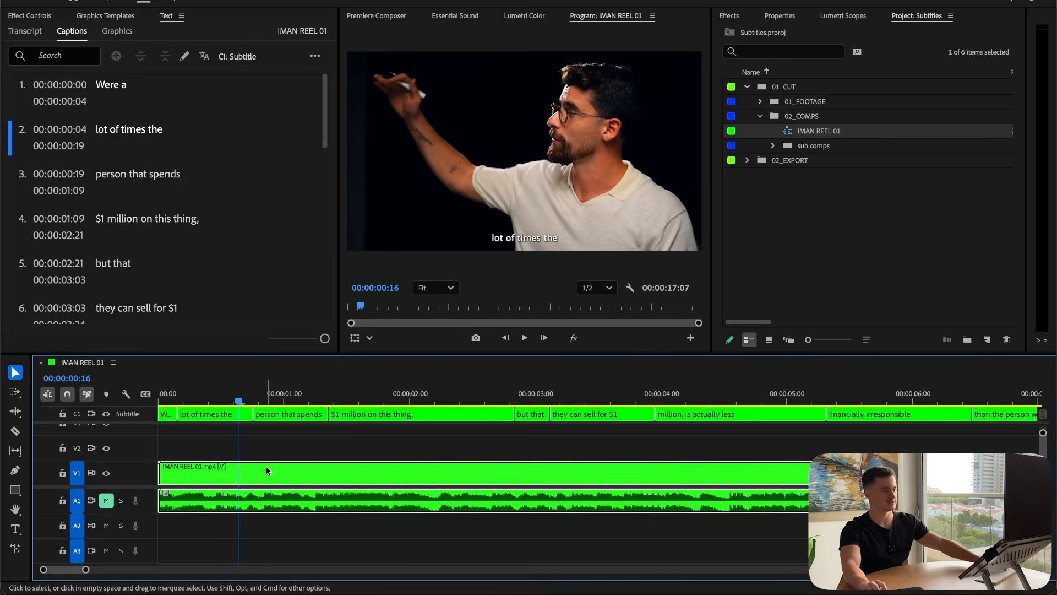
{"action": "key", "text": "super+k"}
Move the boundary between the "lot of times the" and "person that spends" captions to the clip cut at 00:00:00:16
{"action": "key", "text": "Left"}
{"action": "key", "text": "Left"}
{"action": "key", "text": "Left"}
{"action": "left_click_drag", "start_coordinate": [258, 408], "coordinate": [235, 395]}
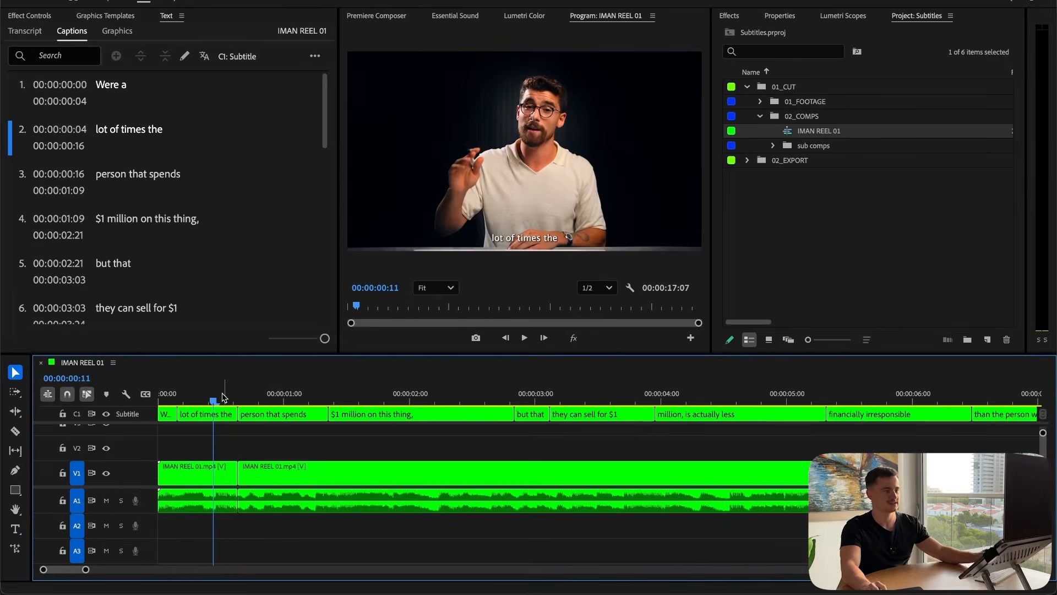
Try moving the start of the "but that" caption to 00:00:02:20, and undo it
{"action": "left_click_drag", "start_coordinate": [224, 396], "coordinate": [509, 415]}
{"action": "key", "text": "super+z"}
{"action": "key", "text": "super+shift+z"}
{"action": "left_click_drag", "start_coordinate": [517, 414], "coordinate": [510, 413]}
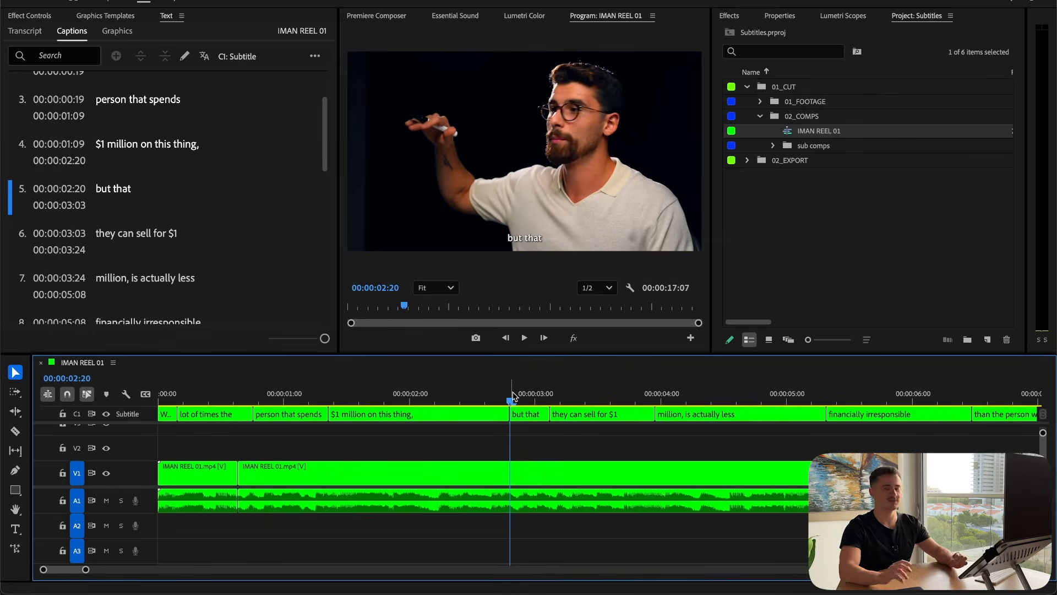
{"action": "left_click_drag", "start_coordinate": [512, 394], "coordinate": [510, 395]}
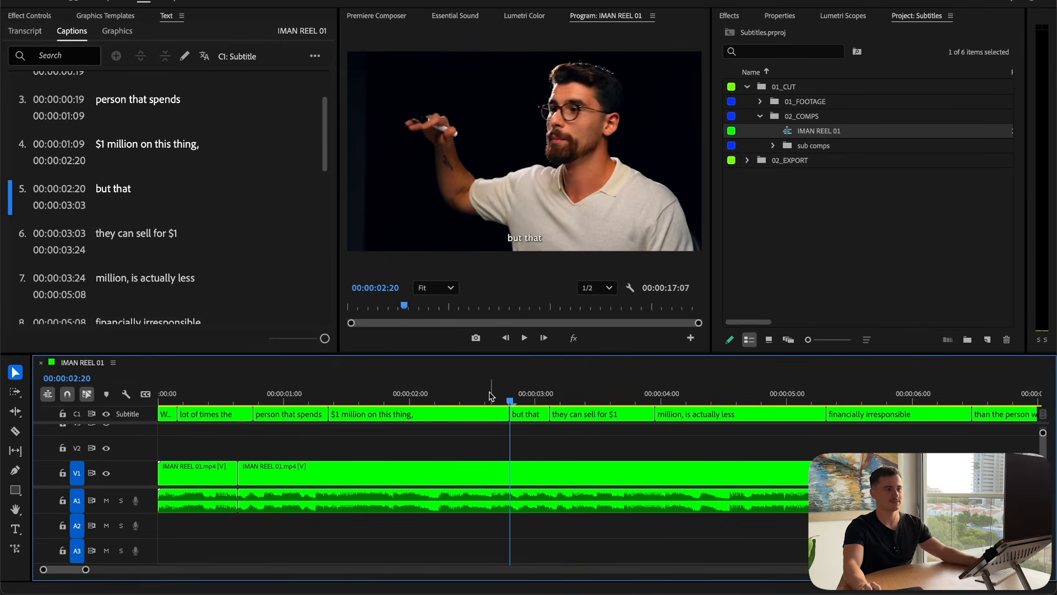
{"action": "key", "text": "super+z"}
Play the end of the "$1 million on this thing," caption and move the start of "but that" to 00:00:02:20
{"action": "left_click", "coordinate": [459, 393]}
{"action": "key", "text": "space"}
{"action": "left_click", "coordinate": [498, 393]}
{"action": "key", "text": "space"}
{"action": "key", "text": "space"}
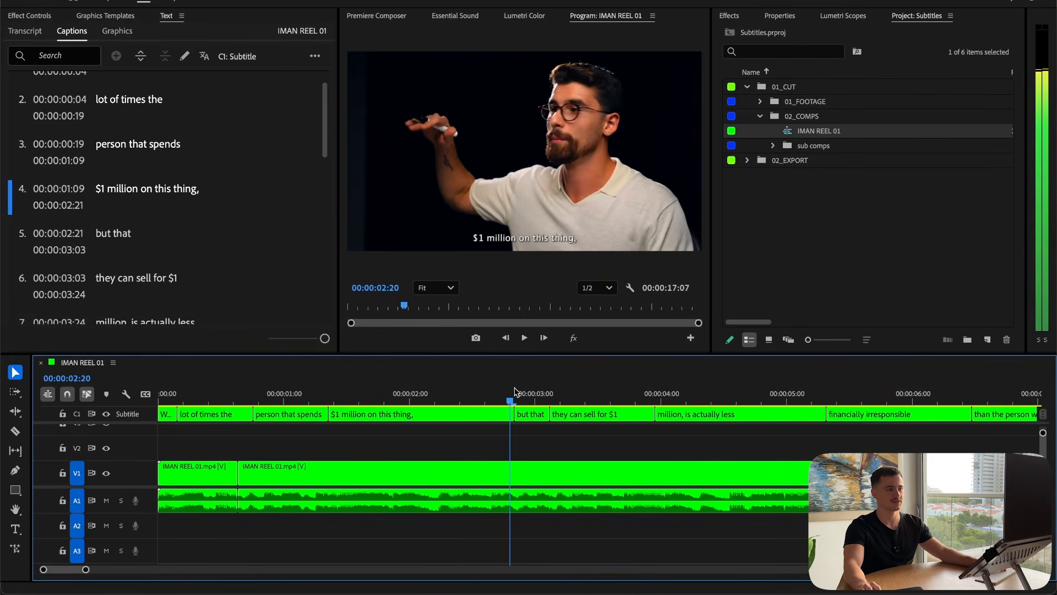
{"action": "left_click_drag", "start_coordinate": [512, 414], "coordinate": [508, 414]}
{"action": "left_click", "coordinate": [479, 393]}
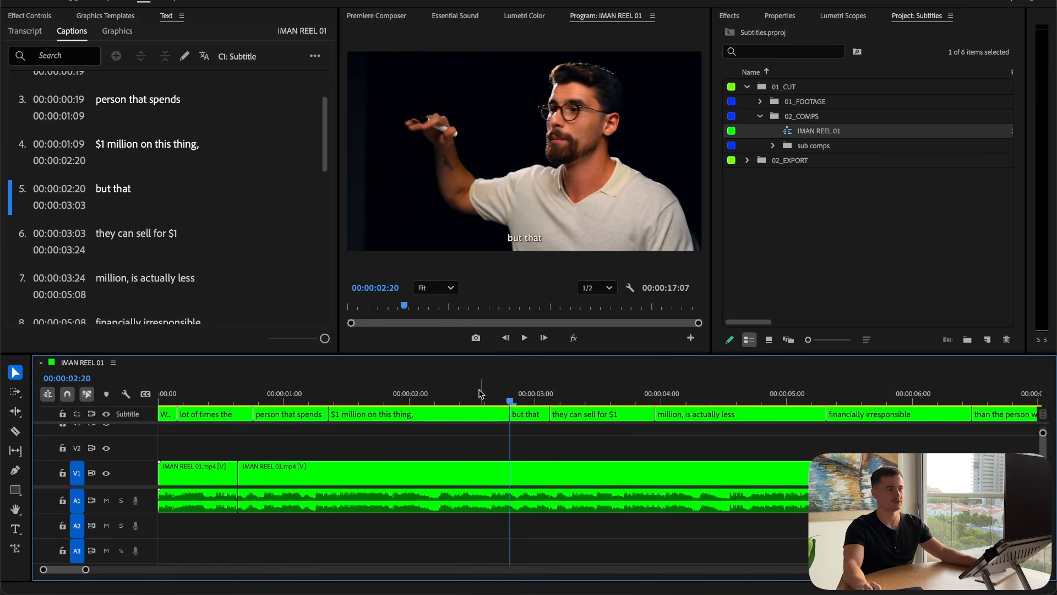
Mute audio track A1 and check the caption timing from "$1 million on this thing," to "million, is actually less" against the picture
{"action": "key", "text": "space"}
{"action": "left_click", "coordinate": [476, 393]}
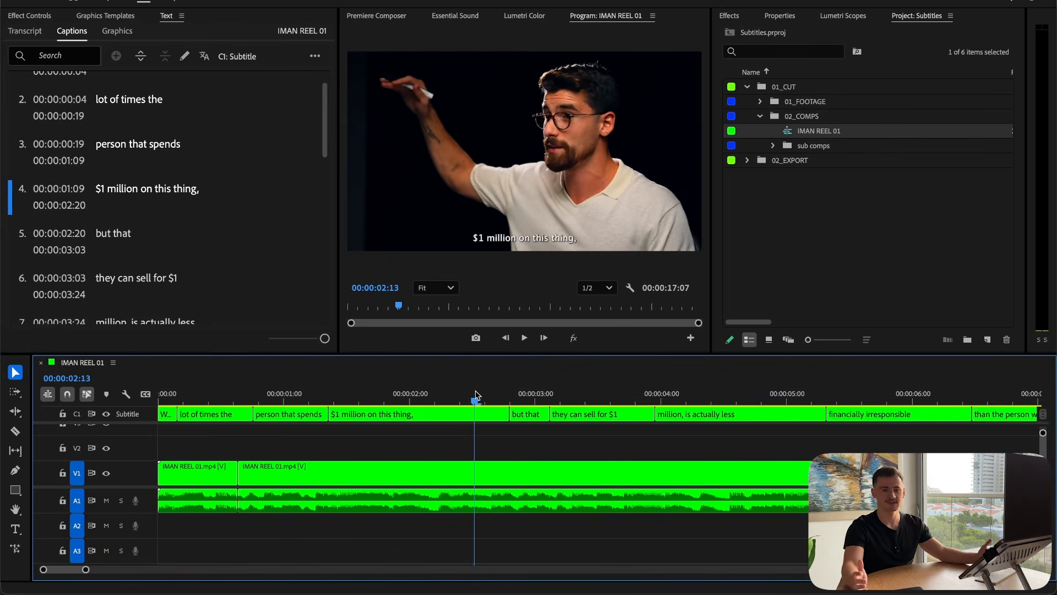
{"action": "left_click", "coordinate": [107, 500]}
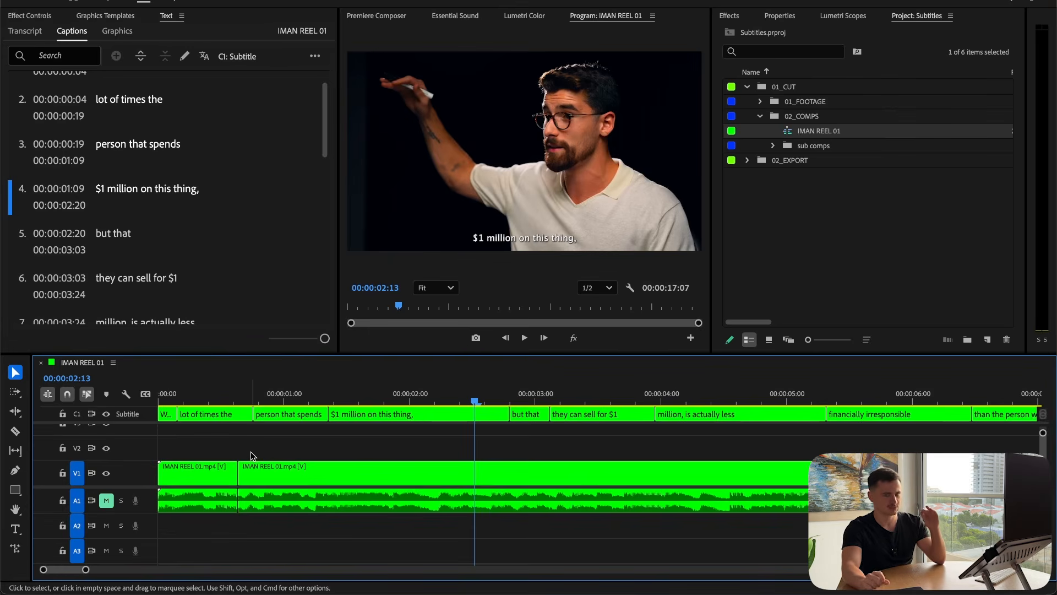
{"action": "key", "text": "space"}
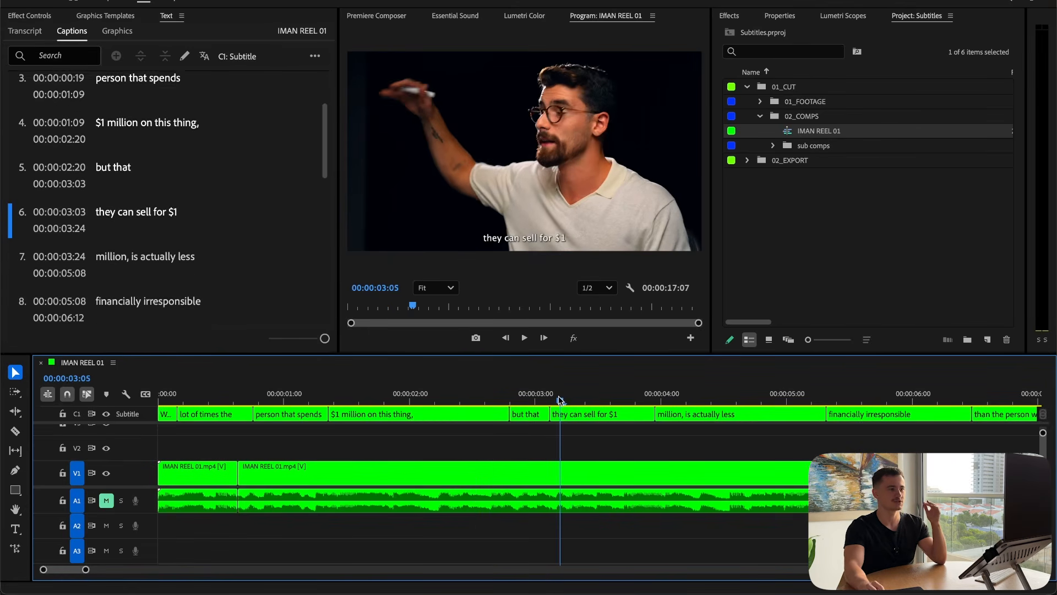
{"action": "left_click", "coordinate": [692, 398]}
{"action": "left_click_drag", "start_coordinate": [693, 396], "coordinate": [691, 399]}
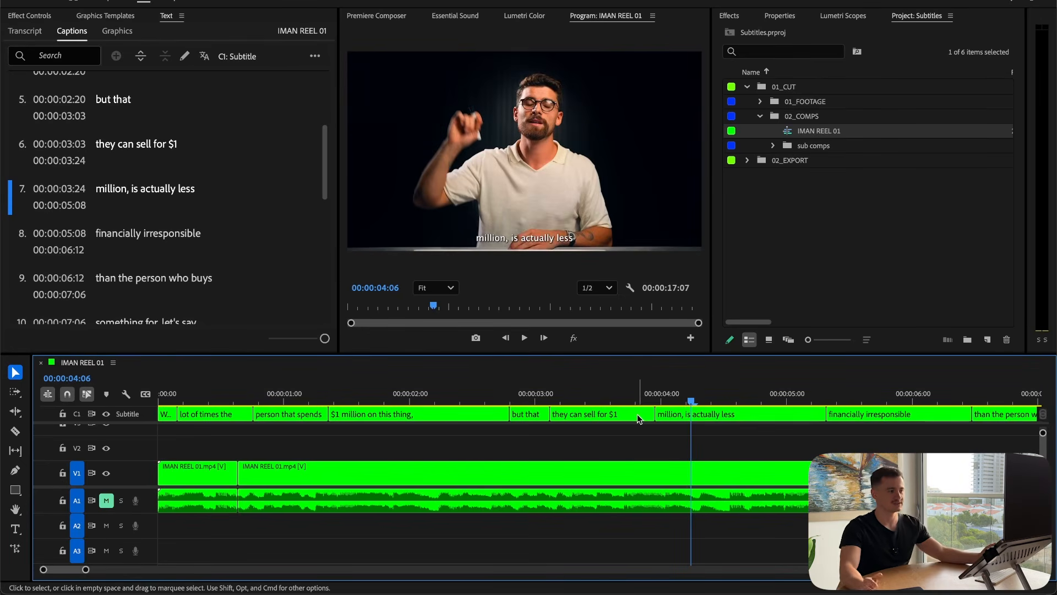
Scrub through the whole IMAN REEL 01 sequence to review the captions and return to the start
{"action": "left_click_drag", "start_coordinate": [567, 398], "coordinate": [158, 401]}
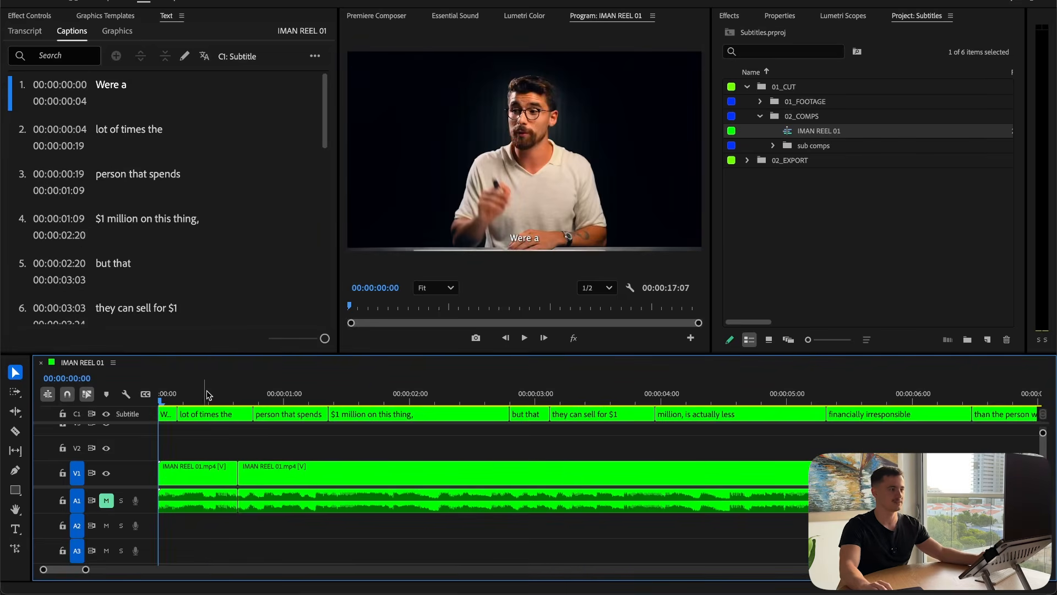
{"action": "left_click", "coordinate": [319, 400]}
{"action": "left_click_drag", "start_coordinate": [246, 403], "coordinate": [943, 400]}
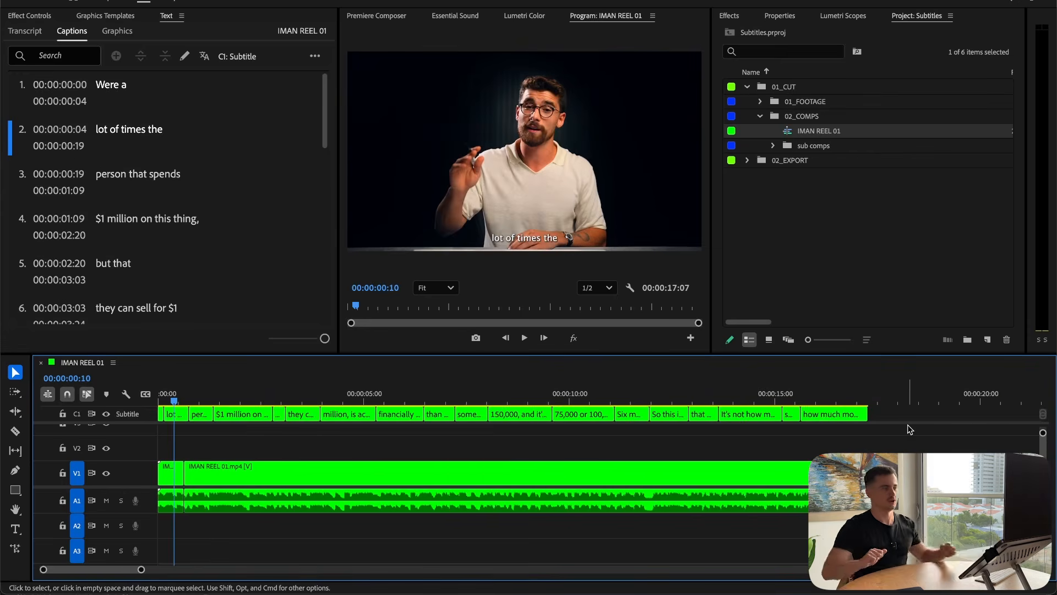
{"action": "left_click_drag", "start_coordinate": [460, 399], "coordinate": [158, 401]}
{"action": "key", "text": "space"}
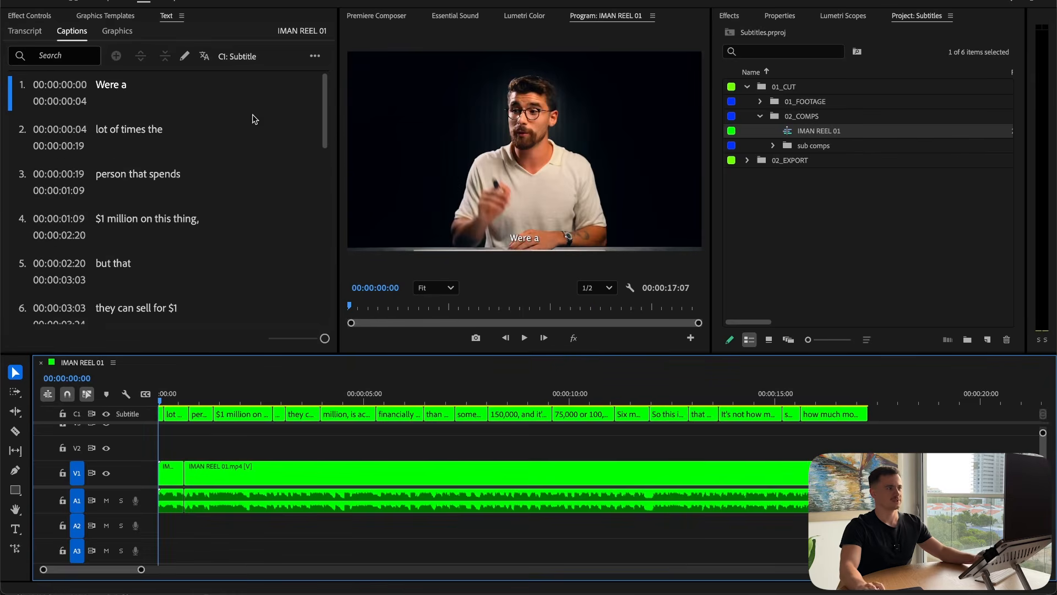
Export the captions as the SRT file IMAN REEL 01.srt into the 04_ASSETS folder
{"action": "left_click", "coordinate": [165, 18]}
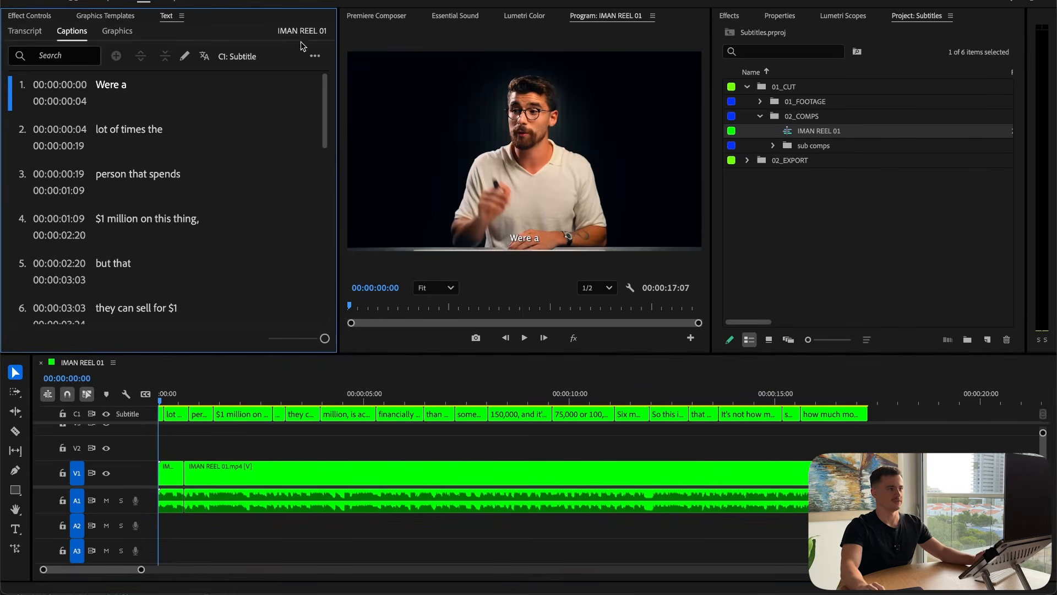
{"action": "left_click", "coordinate": [315, 57]}
{"action": "mouse_move", "coordinate": [254, 140]}
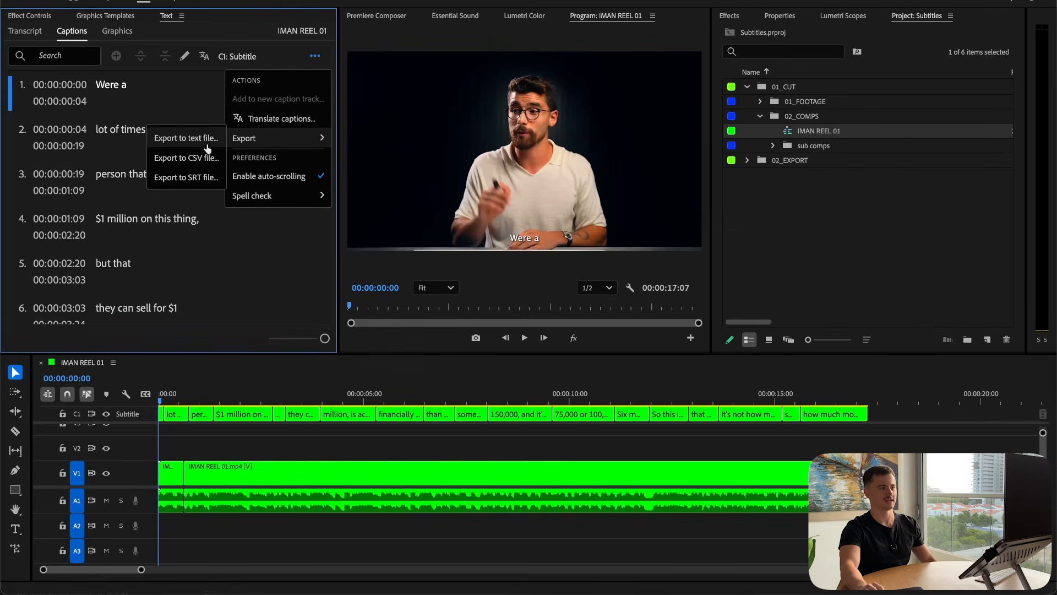
{"action": "left_click", "coordinate": [183, 177]}
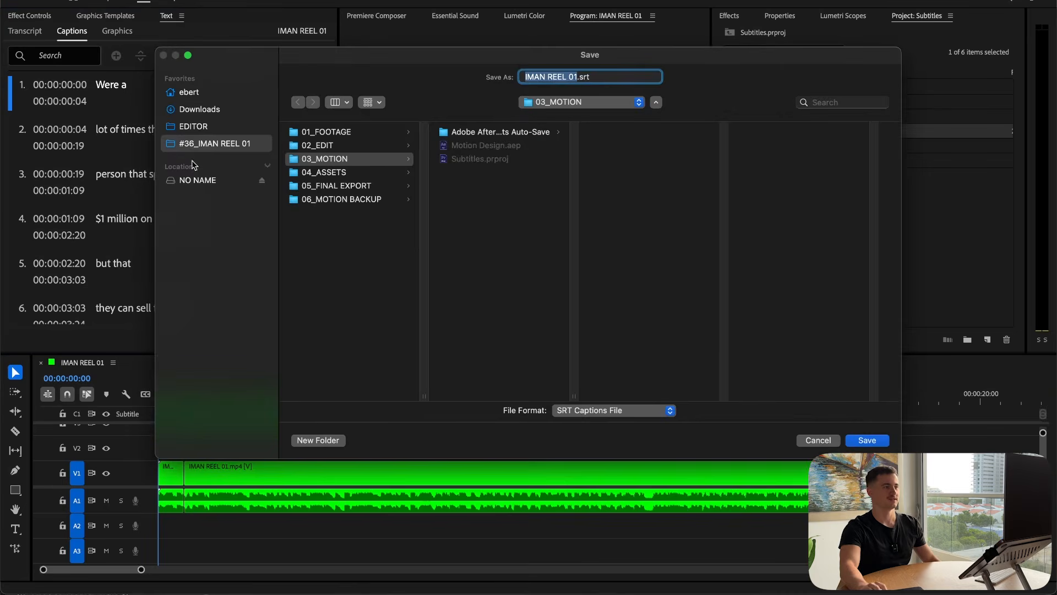
{"action": "left_click", "coordinate": [342, 175]}
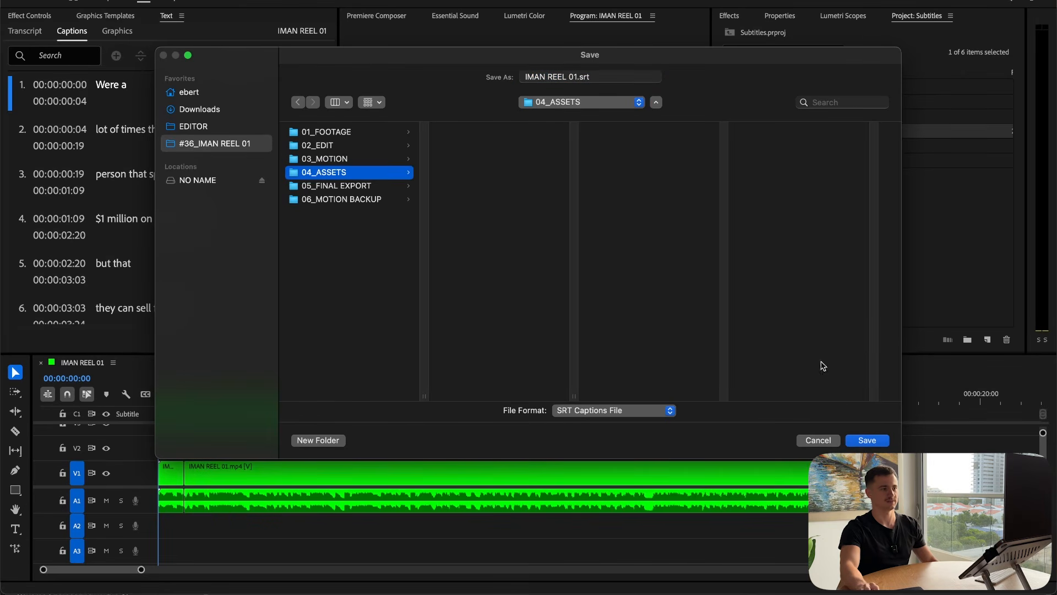
{"action": "left_click", "coordinate": [868, 440]}
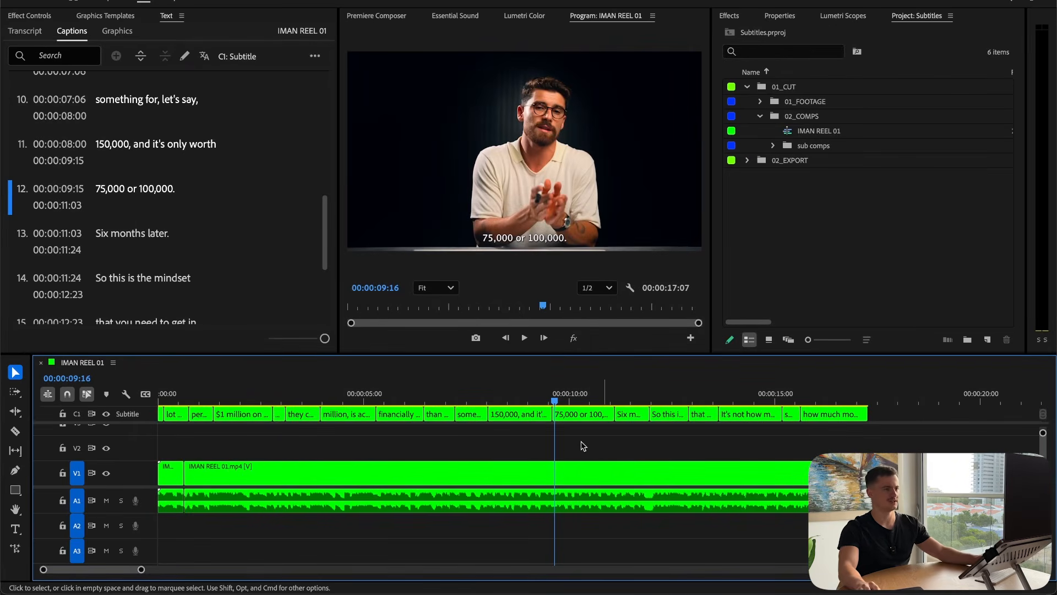
Switch to Firefox and open the ebertfr.com website
{"action": "key", "text": "super+Tab"}
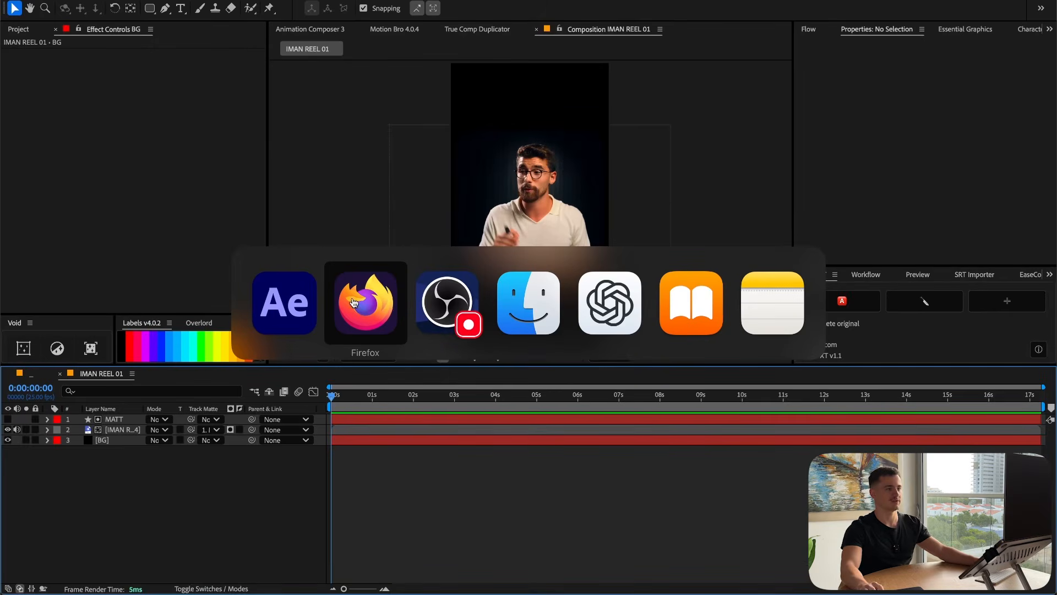
{"action": "left_click", "coordinate": [353, 302]}
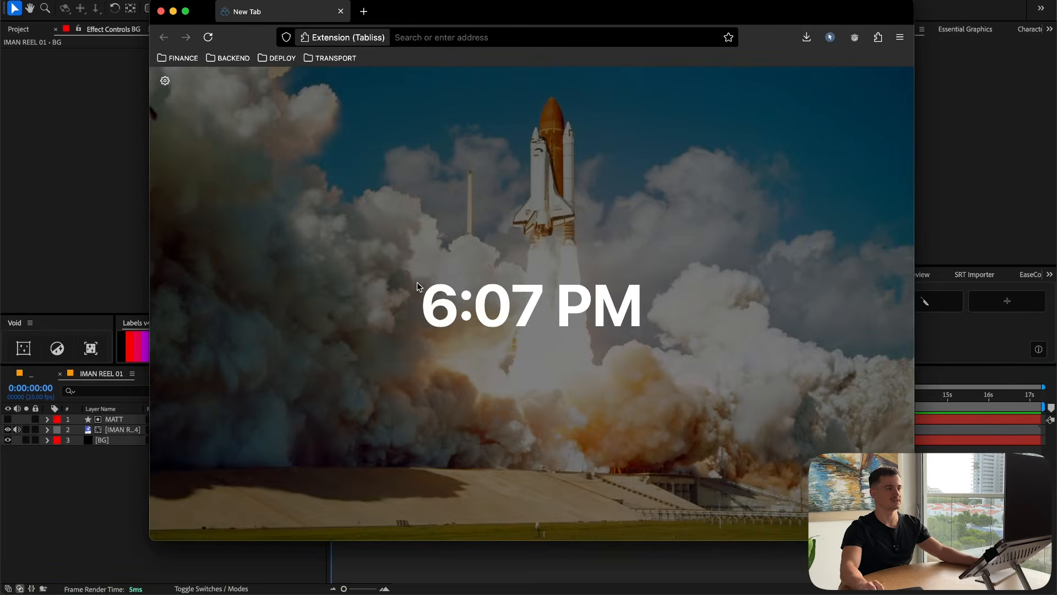
{"action": "left_click", "coordinate": [441, 38]}
{"action": "type", "text": "web"}
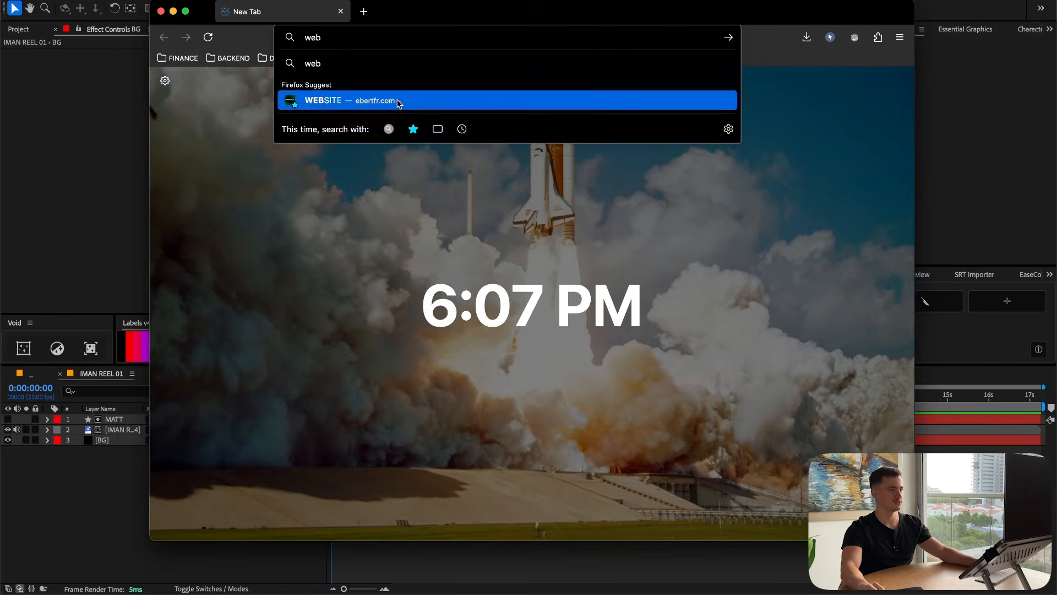
{"action": "left_click", "coordinate": [397, 99]}
Go to the website's shop and open the SRT Importer and SliceTXT product pages in separate tabs
{"action": "left_click", "coordinate": [527, 383]}
{"action": "scroll", "coordinate": [521, 387], "scroll_direction": "down", "scroll_amount": 3}
{"action": "middle_click", "coordinate": [801, 291]}
{"action": "middle_click", "coordinate": [639, 292]}
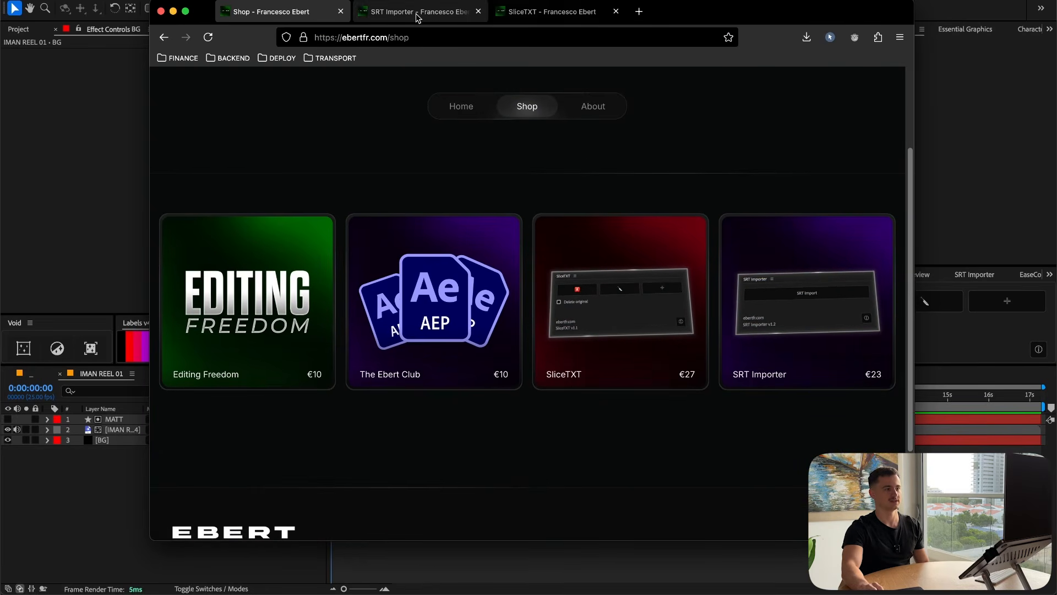
Read through the SRT Importer product page and examine its v1.2 changelog entry
{"action": "key", "text": "ctrl+Tab"}
{"action": "scroll", "coordinate": [510, 287], "scroll_direction": "down", "scroll_amount": 5}
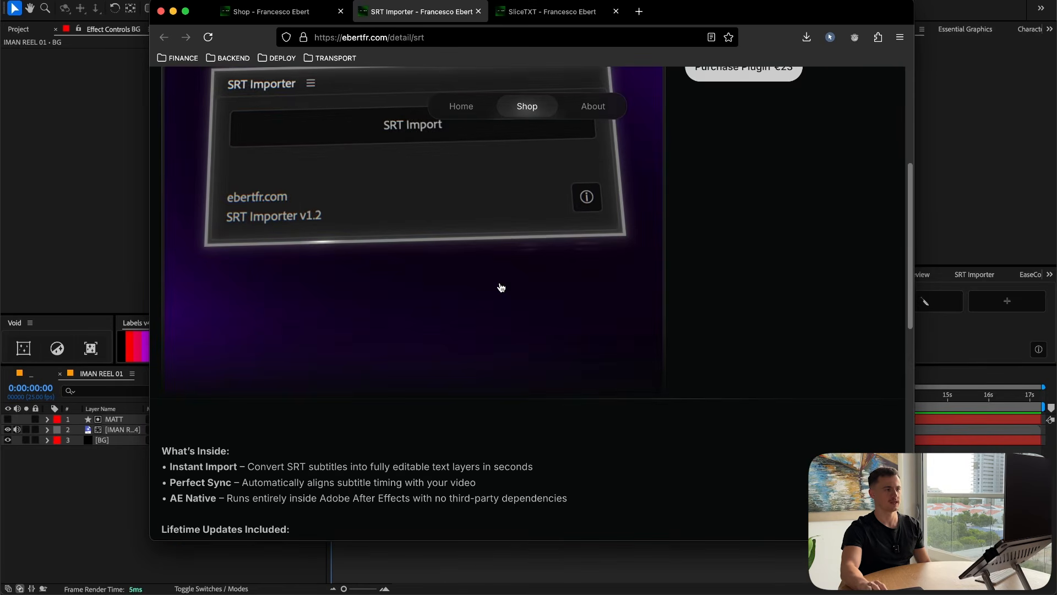
{"action": "scroll", "coordinate": [500, 289], "scroll_direction": "down", "scroll_amount": 5}
{"action": "scroll", "coordinate": [466, 322], "scroll_direction": "up", "scroll_amount": 10}
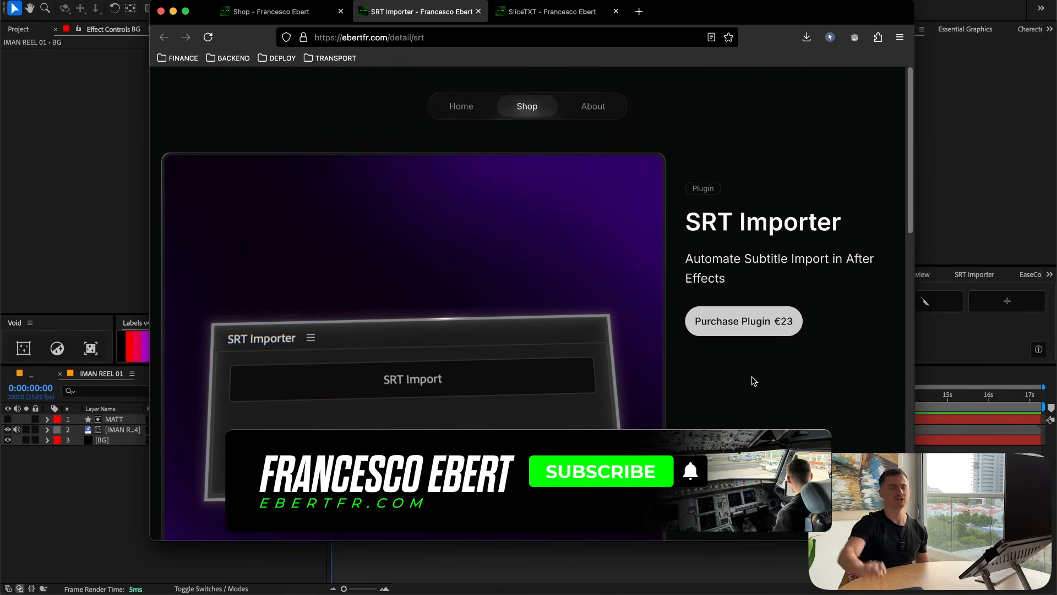
{"action": "scroll", "coordinate": [715, 341], "scroll_direction": "down", "scroll_amount": 5}
{"action": "scroll", "coordinate": [712, 344], "scroll_direction": "down", "scroll_amount": 5}
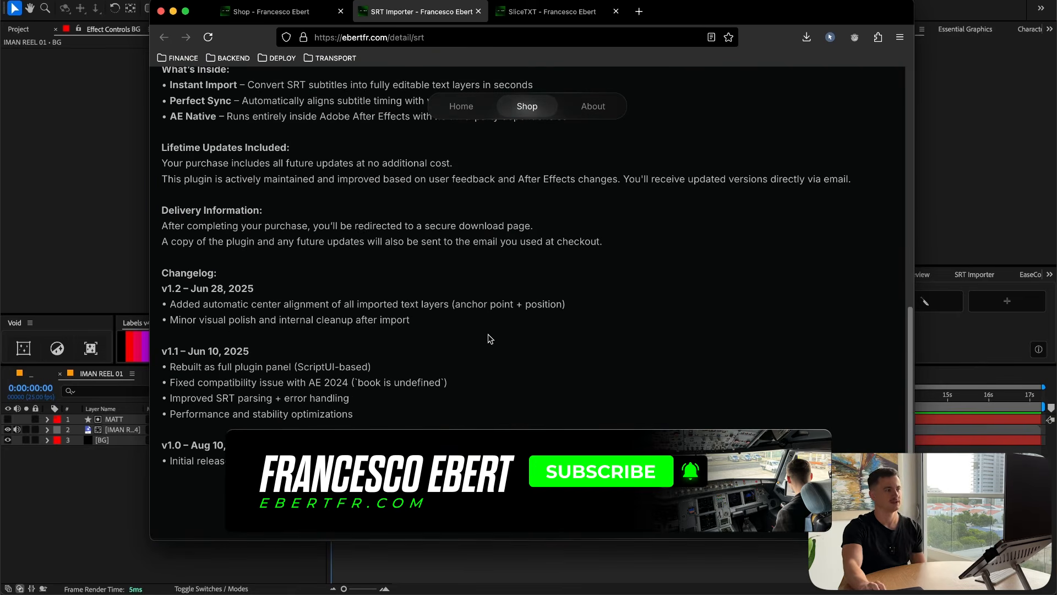
{"action": "left_click_drag", "start_coordinate": [318, 337], "coordinate": [130, 272]}
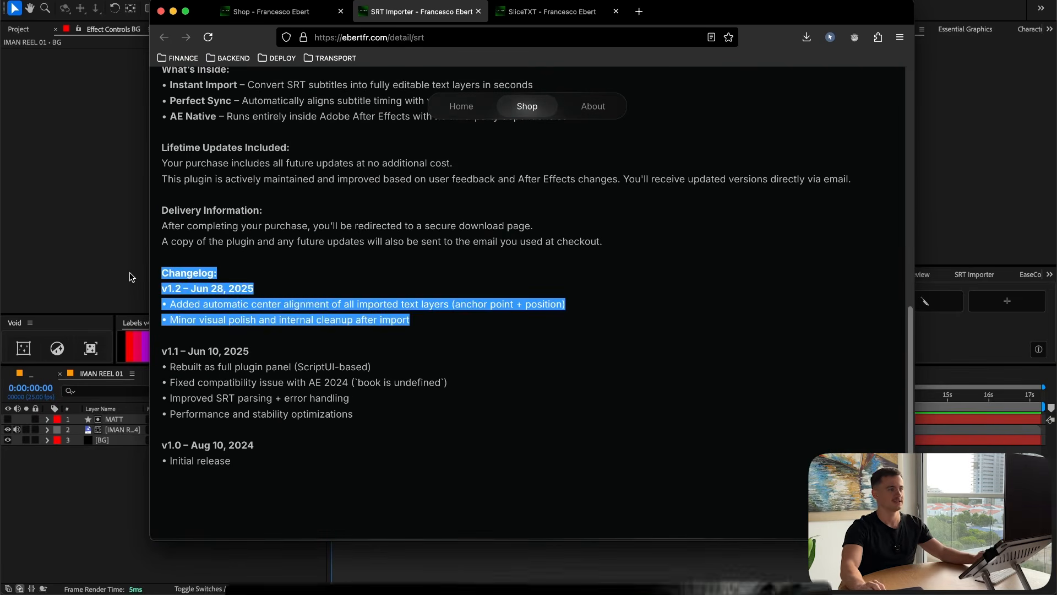
{"action": "left_click", "coordinate": [571, 353]}
Examine the delivery information and the product title and description on the SRT Importer page
{"action": "scroll", "coordinate": [571, 360], "scroll_direction": "up", "scroll_amount": 1}
{"action": "scroll", "coordinate": [571, 363], "scroll_direction": "up", "scroll_amount": 3}
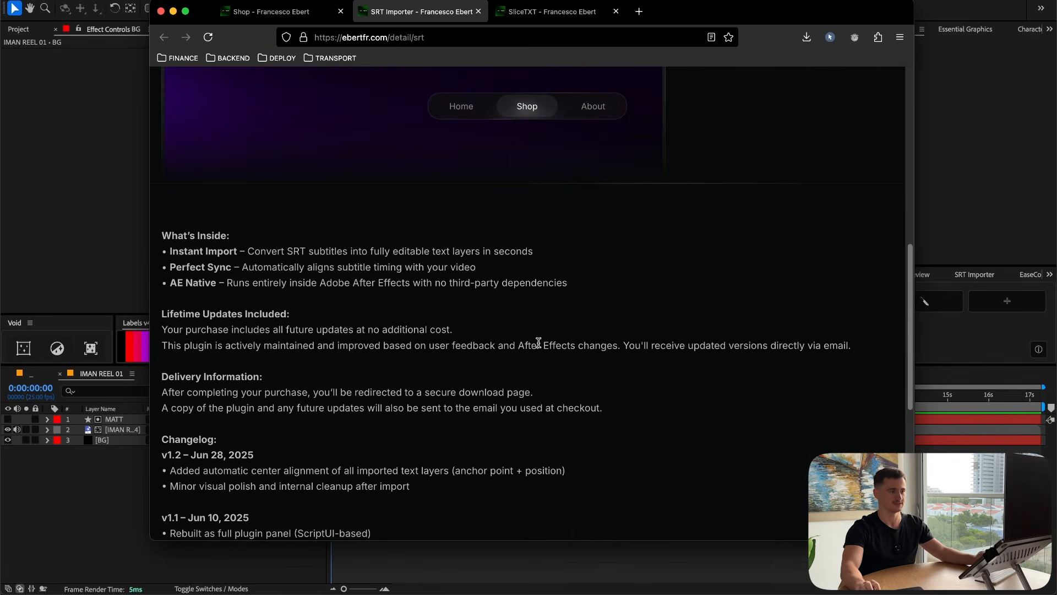
{"action": "left_click_drag", "start_coordinate": [653, 409], "coordinate": [135, 375]}
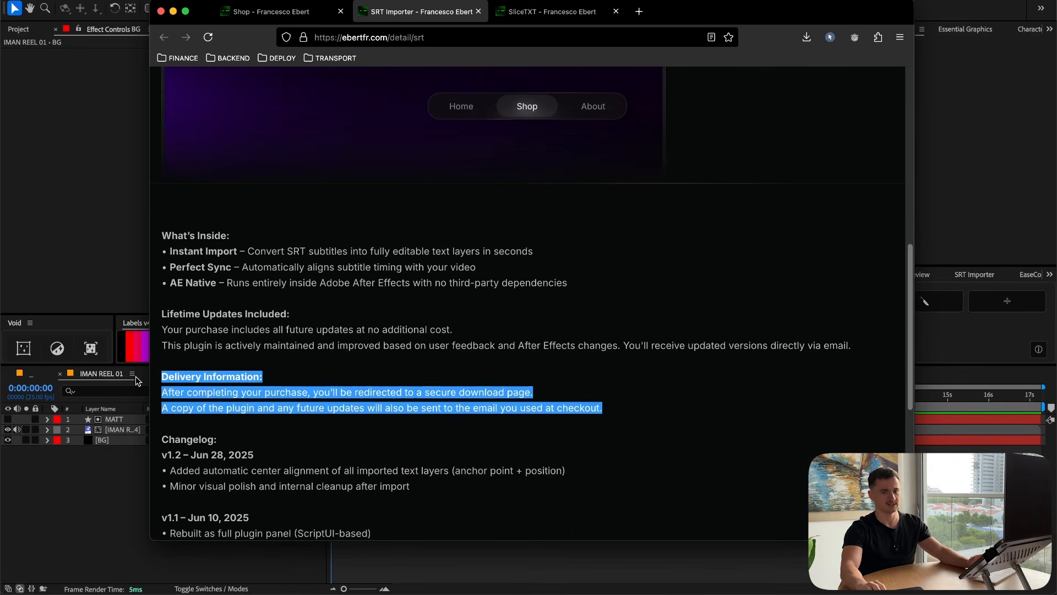
{"action": "left_click", "coordinate": [325, 386]}
{"action": "scroll", "coordinate": [696, 290], "scroll_direction": "up", "scroll_amount": 8}
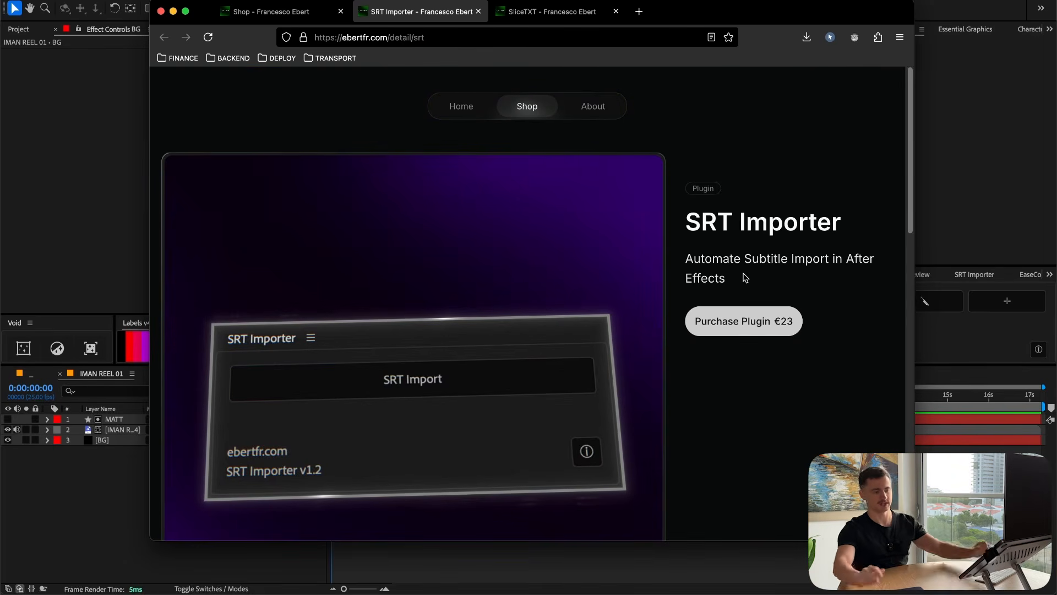
{"action": "left_click_drag", "start_coordinate": [733, 273], "coordinate": [676, 210]}
{"action": "left_click", "coordinate": [717, 221]}
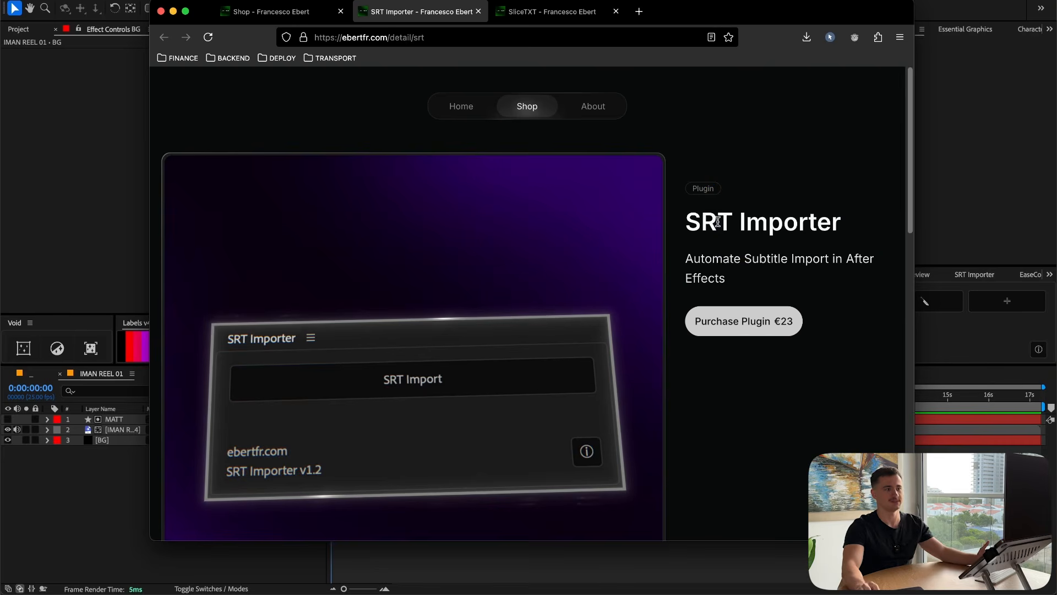
Look over the SliceTXT product page and return to the SRT Importer page
{"action": "left_click", "coordinate": [534, 13]}
{"action": "scroll", "coordinate": [727, 308], "scroll_direction": "down", "scroll_amount": 3}
{"action": "scroll", "coordinate": [724, 326], "scroll_direction": "up", "scroll_amount": 3}
{"action": "left_click", "coordinate": [435, 11]}
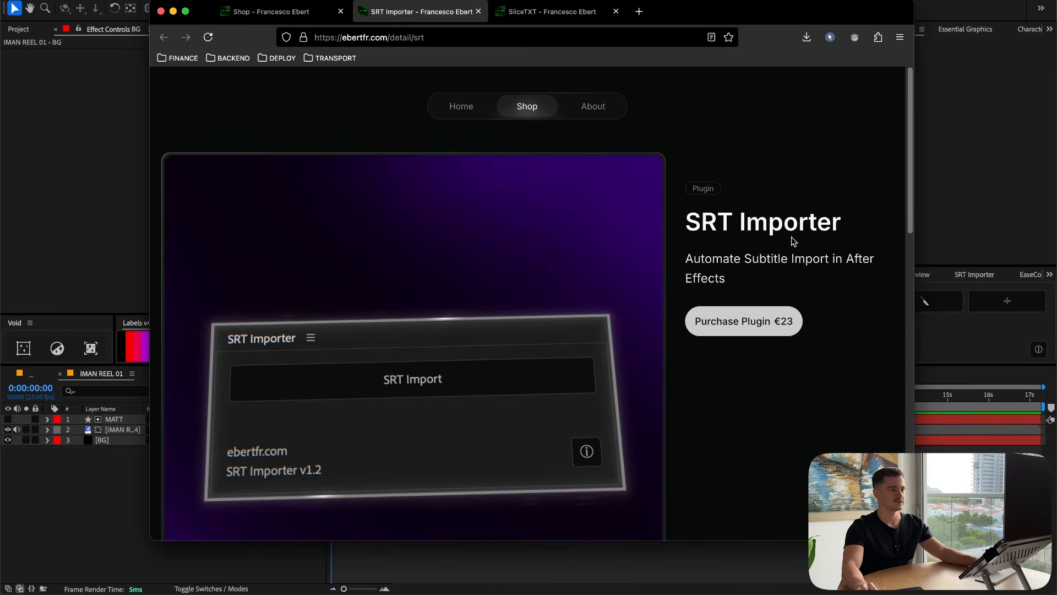
Switch to After Effects, show the SRT Importer panel and read the plugin's usage information
{"action": "left_click", "coordinate": [967, 277]}
{"action": "left_click", "coordinate": [969, 278]}
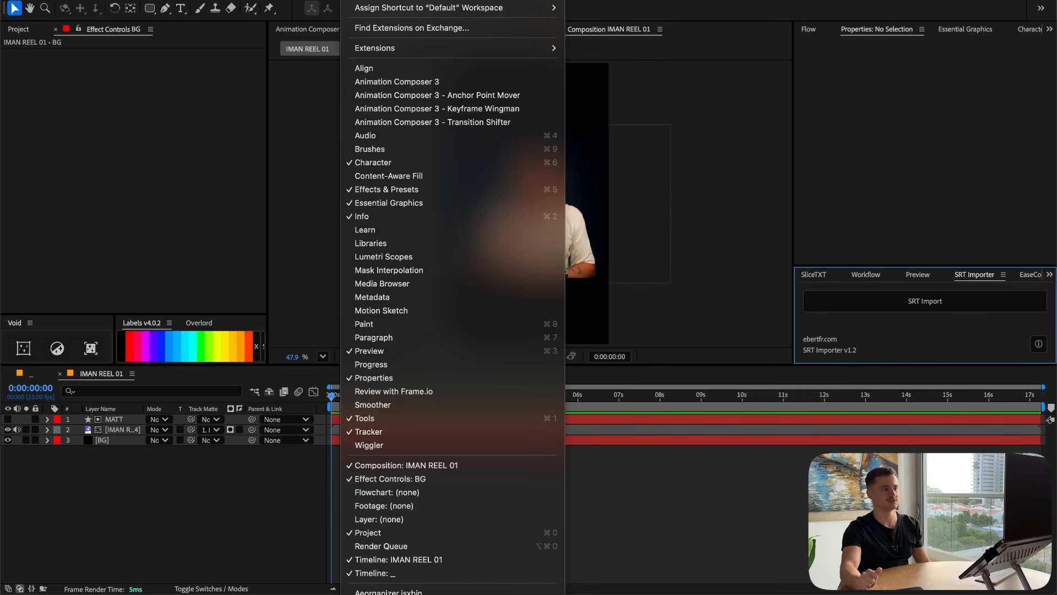
{"action": "scroll", "coordinate": [423, 354], "scroll_direction": "down", "scroll_amount": 5}
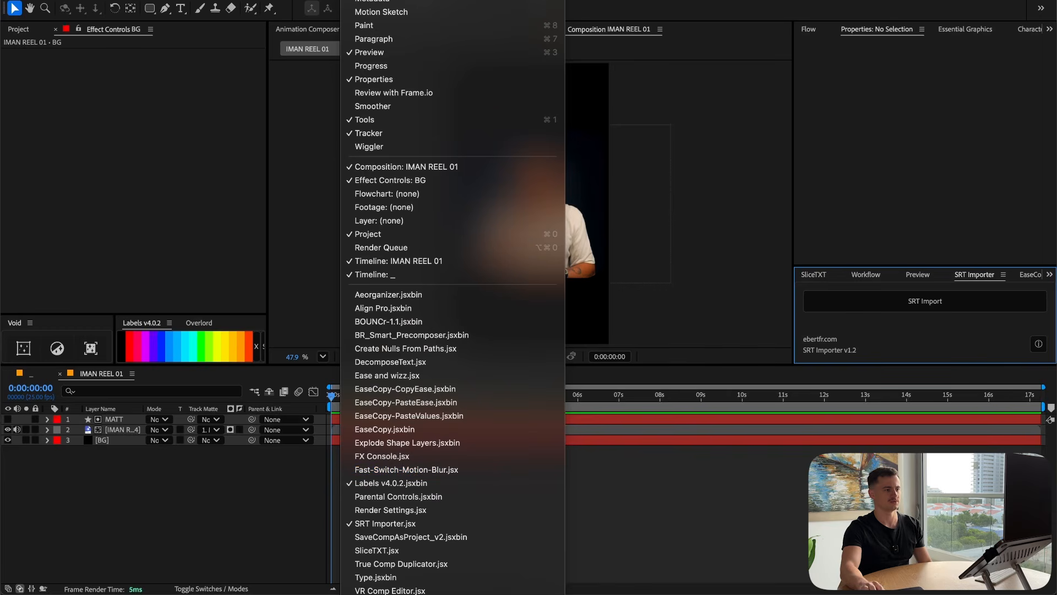
{"action": "left_click", "coordinate": [375, 524]}
{"action": "left_click", "coordinate": [1038, 343]}
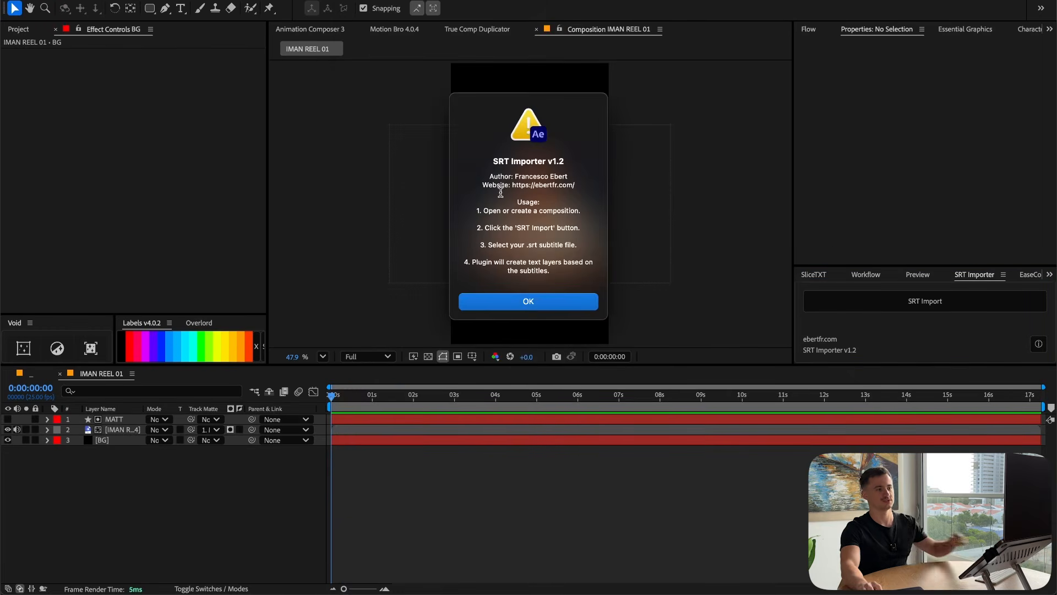
{"action": "left_click", "coordinate": [563, 303]}
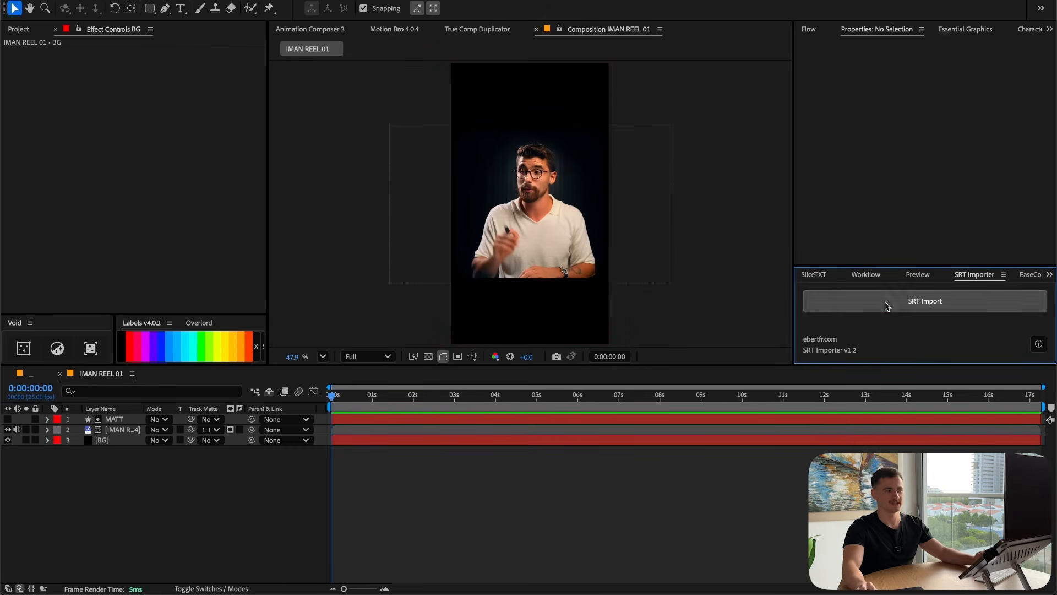
Import IMAN REEL 01.srt from the 04_ASSETS folder as subtitle text layers with SRT Importer
{"action": "left_click", "coordinate": [864, 306]}
{"action": "left_click", "coordinate": [295, 152]}
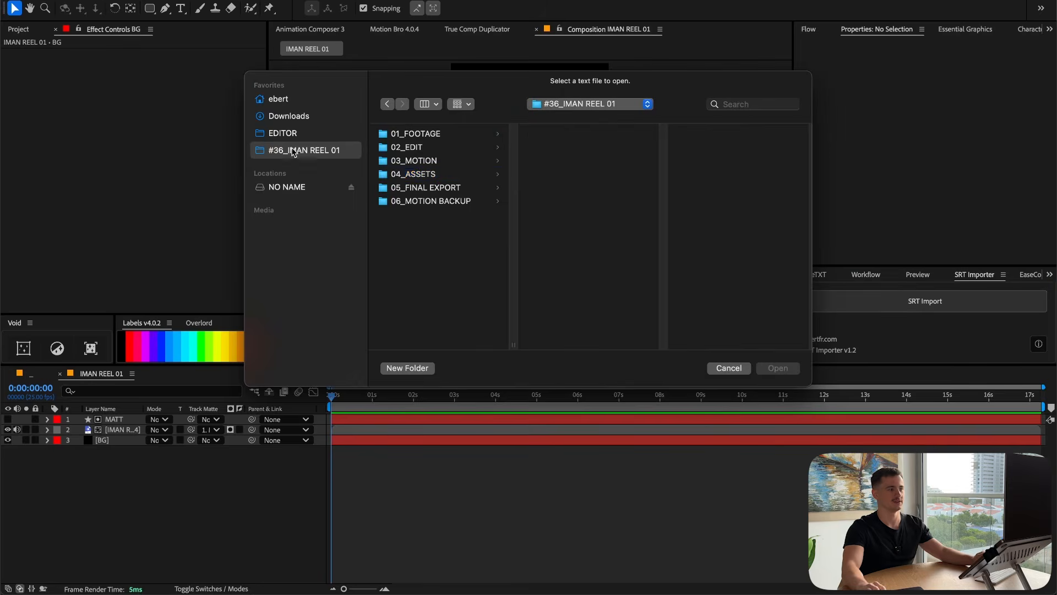
{"action": "left_click", "coordinate": [420, 175]}
{"action": "left_click", "coordinate": [595, 134]}
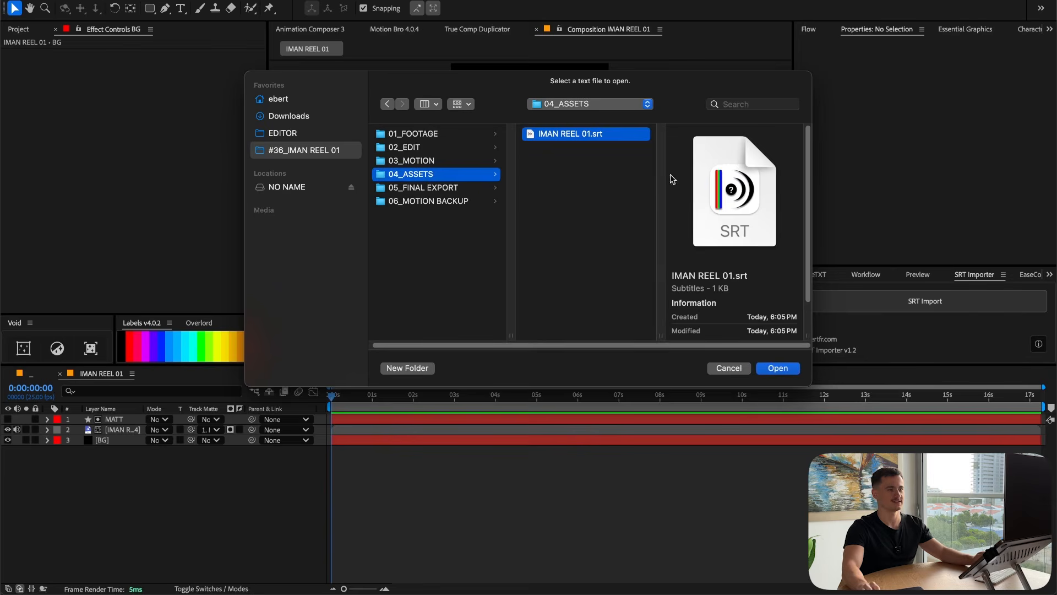
{"action": "left_click", "coordinate": [777, 368]}
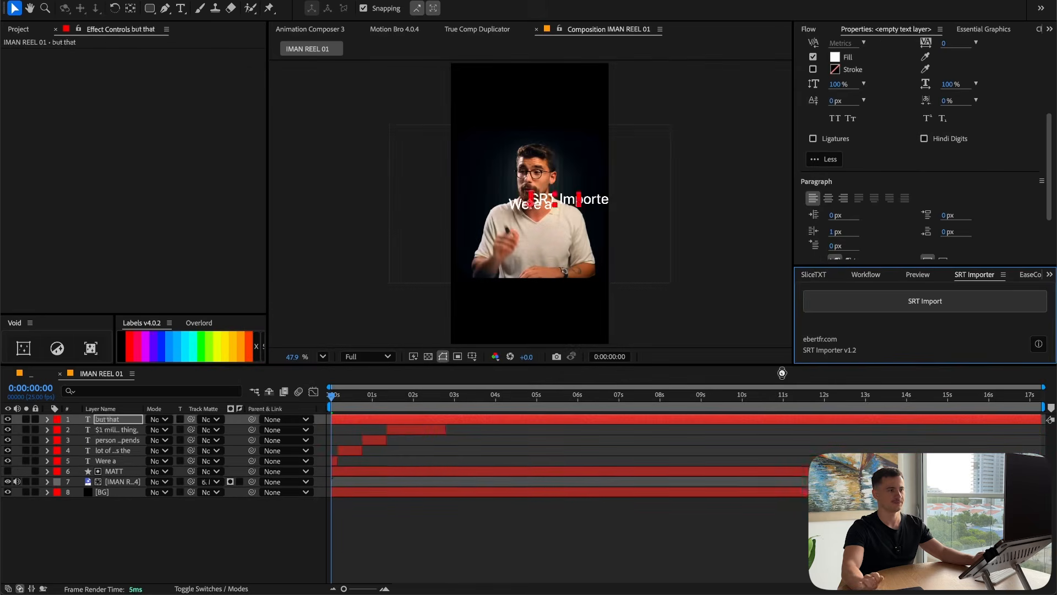
Scrub through the composition to check the imported subtitle layers and return to the start
{"action": "left_click_drag", "start_coordinate": [332, 402], "coordinate": [1001, 380]}
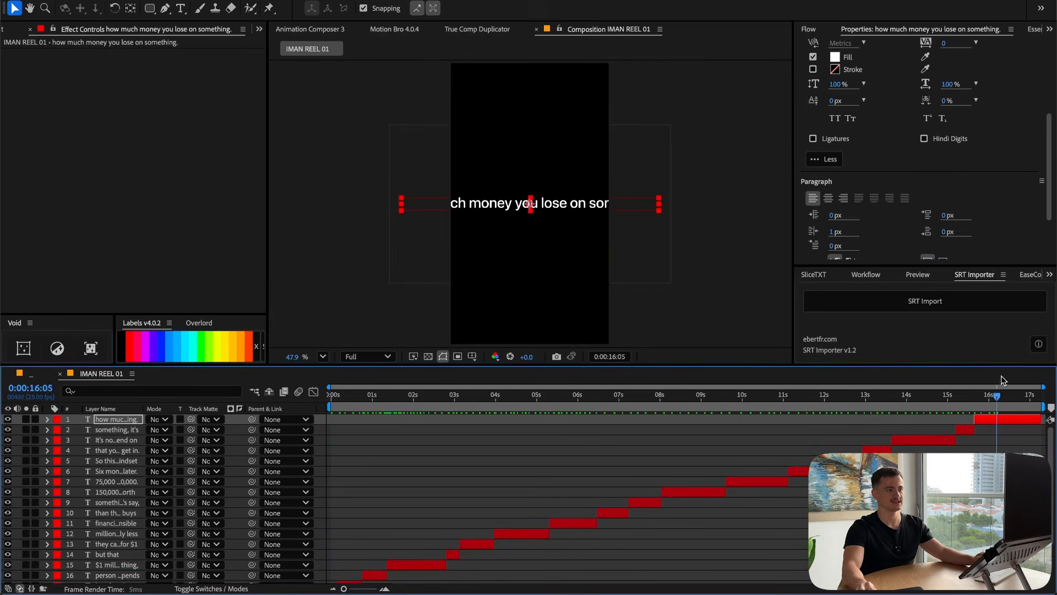
{"action": "left_click", "coordinate": [850, 397]}
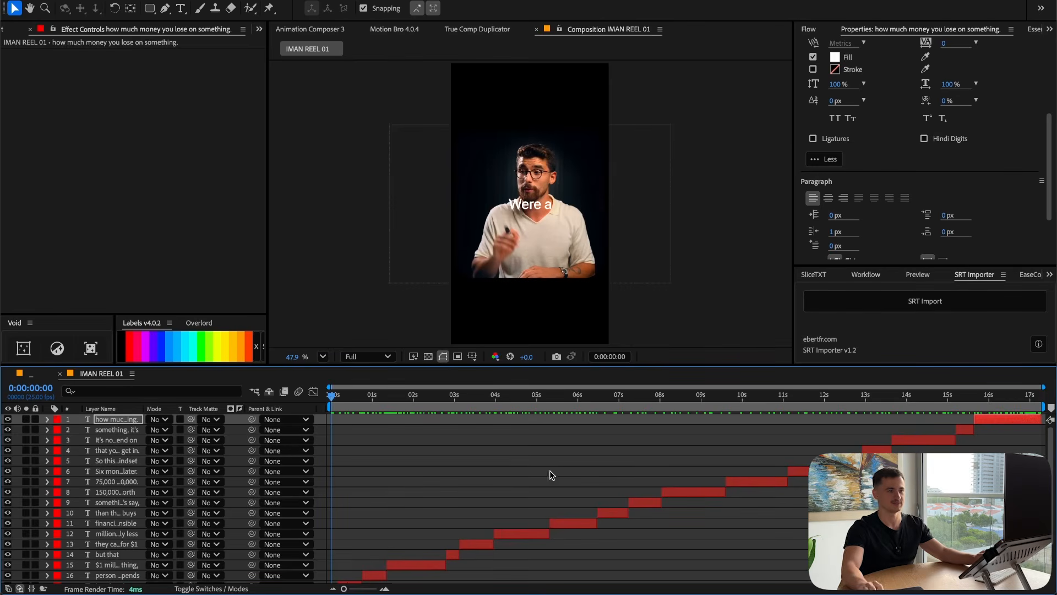
{"action": "left_click", "coordinate": [493, 426]}
Select all the subtitle text layers from Were a upward and set their font style to Medium
{"action": "scroll", "coordinate": [169, 527], "scroll_direction": "down", "scroll_amount": 3}
{"action": "left_click", "coordinate": [108, 547]}
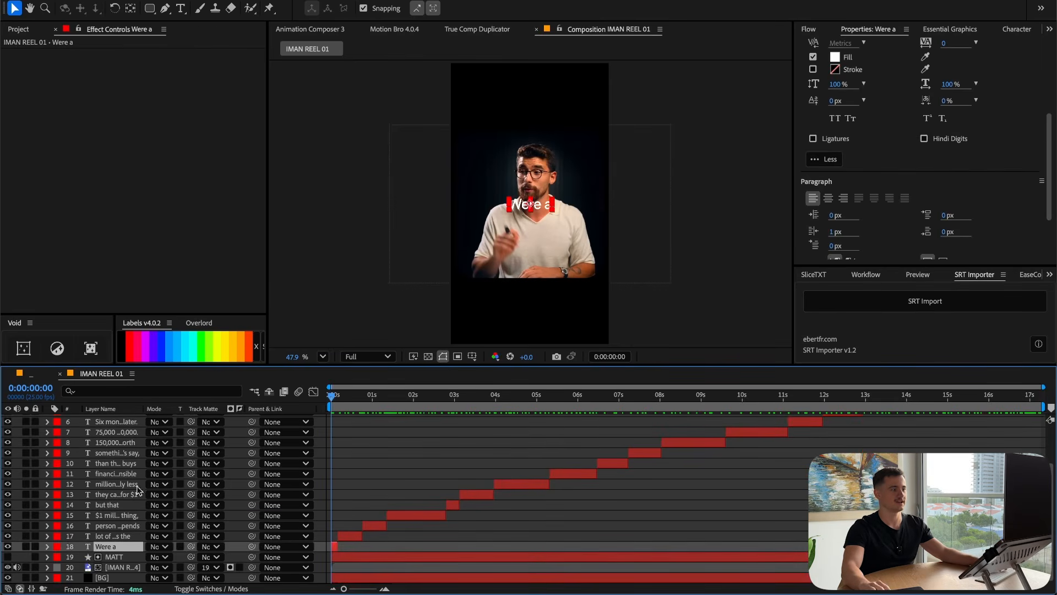
{"action": "scroll", "coordinate": [137, 491], "scroll_direction": "up", "scroll_amount": 3}
{"action": "left_click", "coordinate": [120, 420], "text": "shift"}
{"action": "left_click_drag", "start_coordinate": [358, 406], "coordinate": [424, 406]}
{"action": "scroll", "coordinate": [1015, 119], "scroll_direction": "up", "scroll_amount": 5}
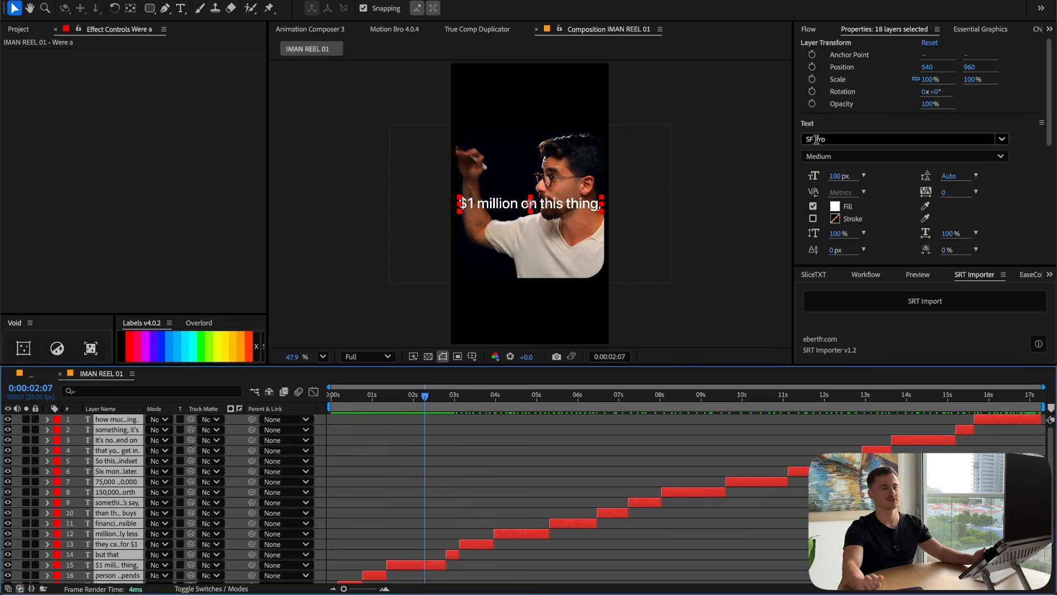
{"action": "left_click", "coordinate": [837, 156]}
{"action": "scroll", "coordinate": [859, 255], "scroll_direction": "up", "scroll_amount": 3}
{"action": "scroll", "coordinate": [868, 314], "scroll_direction": "down", "scroll_amount": 3}
{"action": "left_click", "coordinate": [868, 313]}
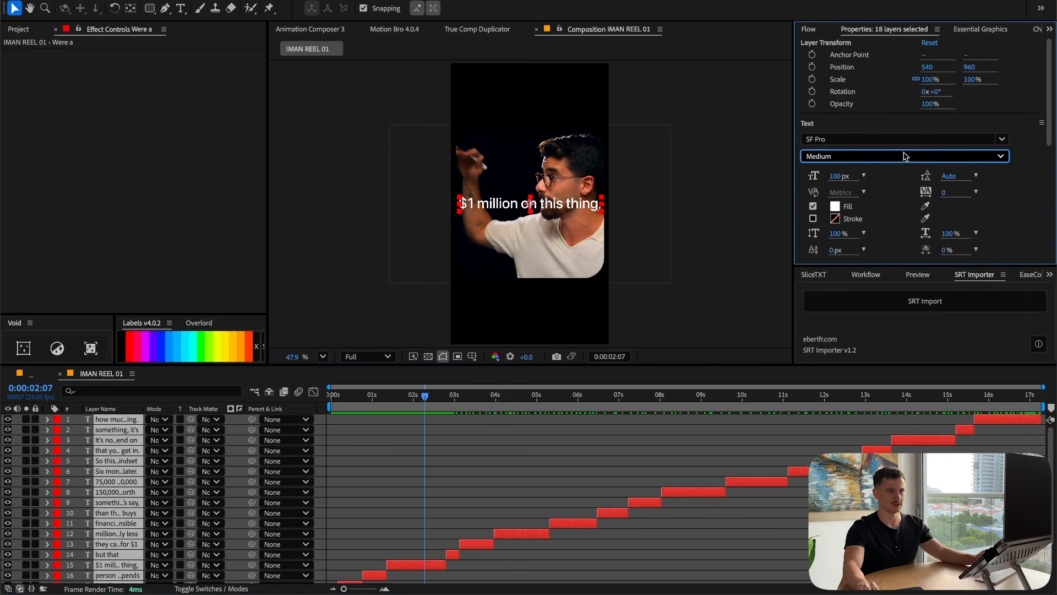
Switch to the browser, search for "SF pro apple font free" and look over the San Francisco section of Apple's Fonts page
{"action": "key", "text": "super+Tab"}
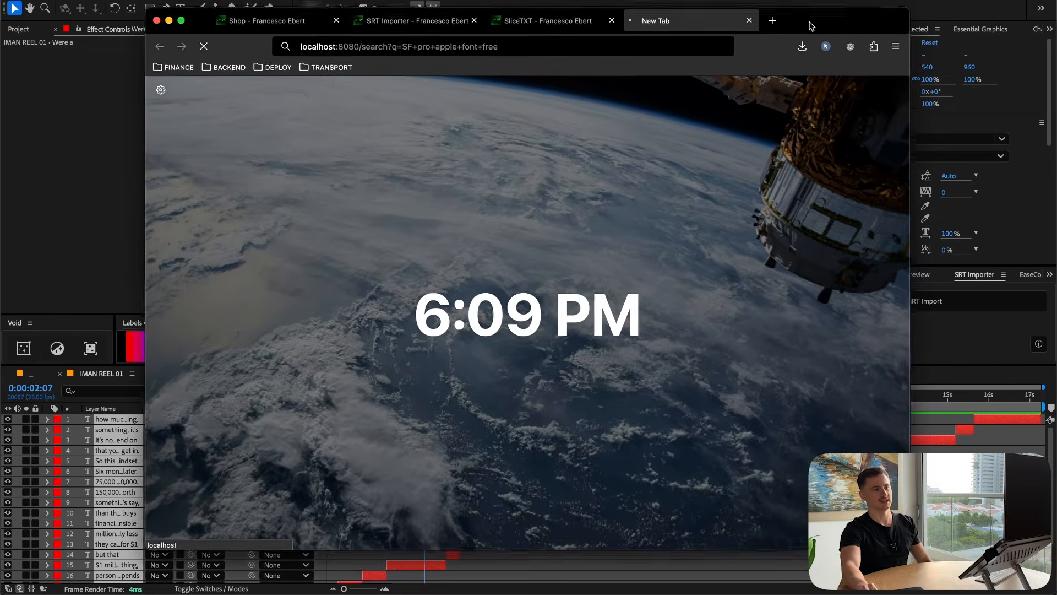
{"action": "scroll", "coordinate": [702, 244], "scroll_direction": "down", "scroll_amount": 15}
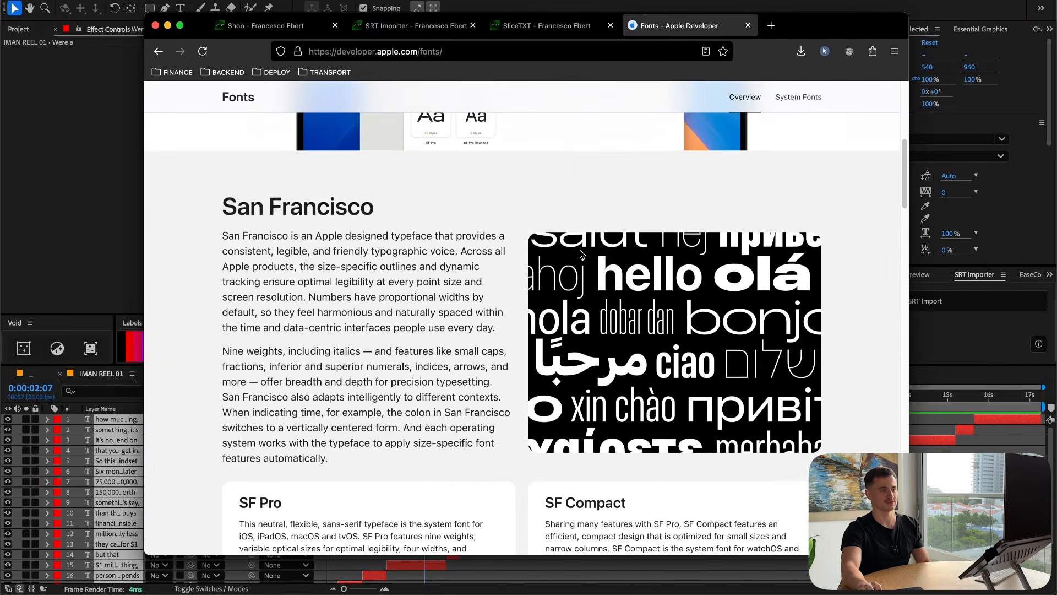
{"action": "scroll", "coordinate": [740, 298], "scroll_direction": "up", "scroll_amount": 6}
{"action": "scroll", "coordinate": [606, 308], "scroll_direction": "down", "scroll_amount": 3}
{"action": "left_click_drag", "start_coordinate": [510, 312], "coordinate": [211, 167]}
{"action": "key", "text": "super+w"}
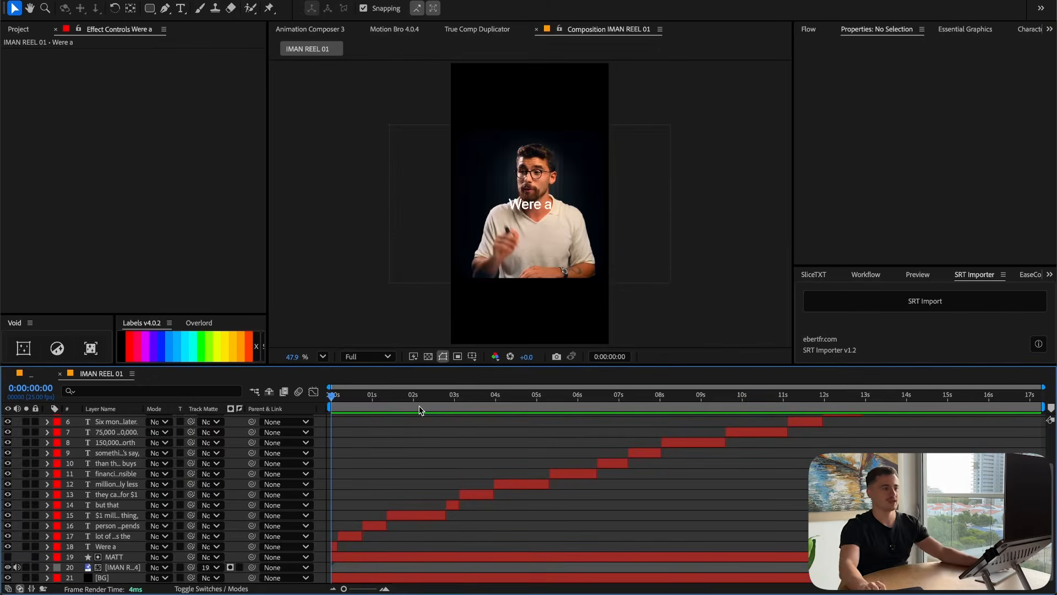
Scrub through the composition to check the subtitles and show the SliceTXT panel
{"action": "left_click_drag", "start_coordinate": [391, 395], "coordinate": [330, 394]}
{"action": "left_click_drag", "start_coordinate": [496, 398], "coordinate": [517, 410]}
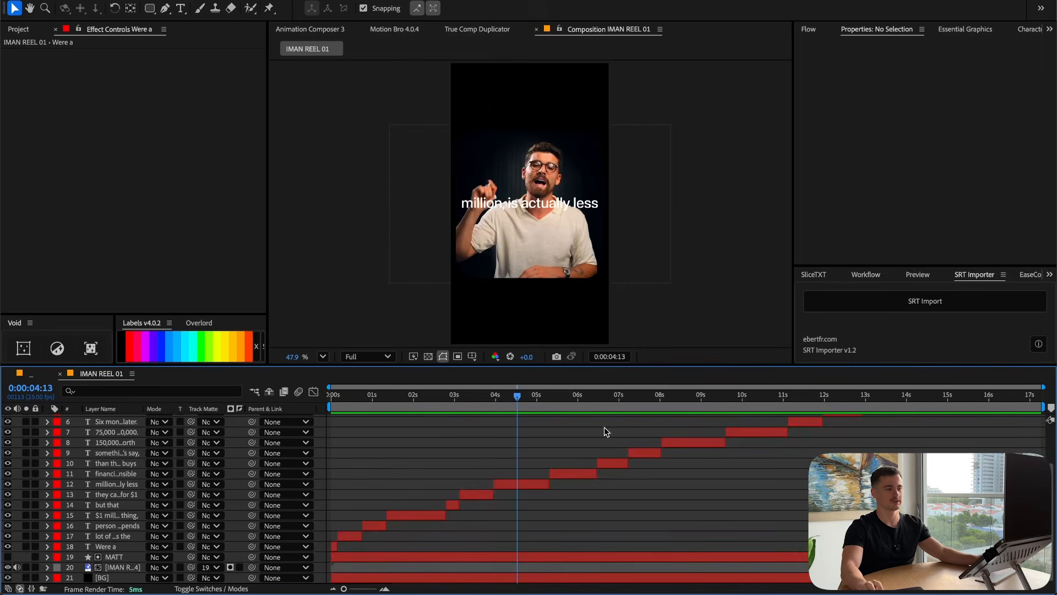
{"action": "left_click", "coordinate": [814, 275]}
Switch to the browser, open the SliceTXT product page from the shop and look it over
{"action": "key", "text": "super+Tab"}
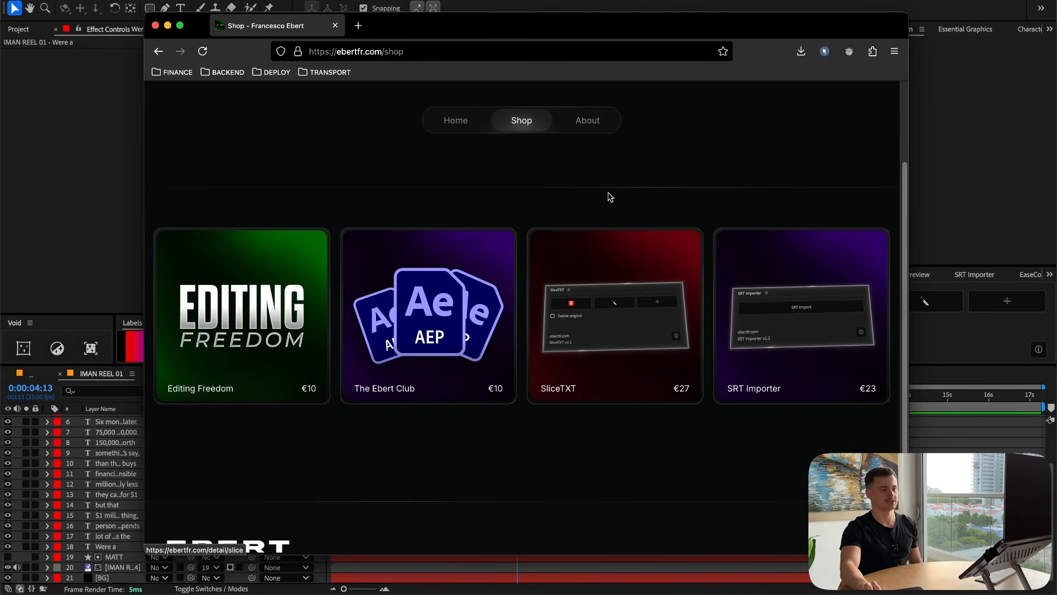
{"action": "left_click", "coordinate": [609, 262]}
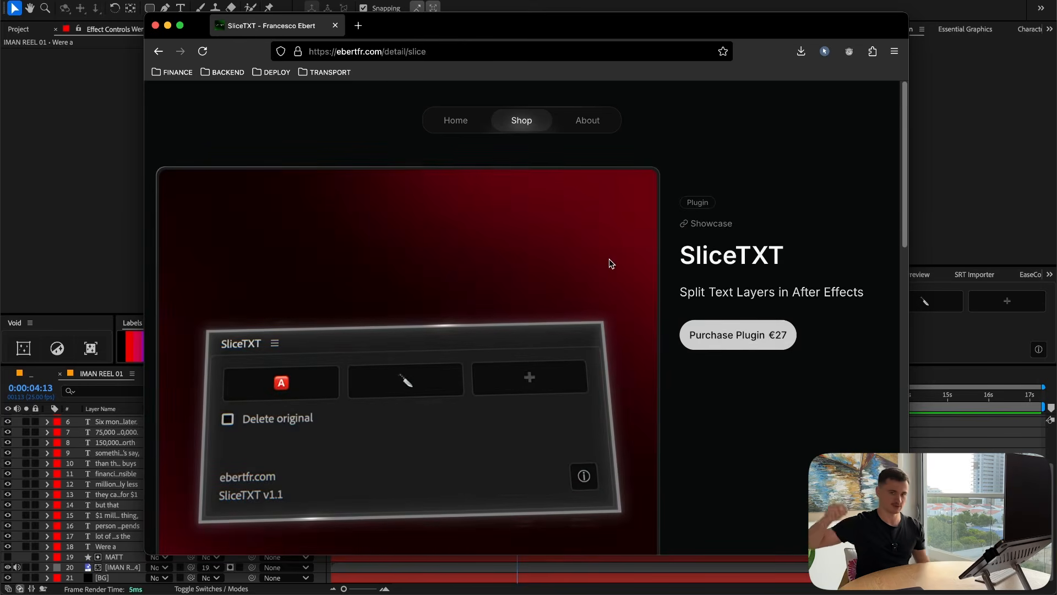
{"action": "scroll", "coordinate": [611, 276], "scroll_direction": "down", "scroll_amount": 15}
{"action": "scroll", "coordinate": [597, 302], "scroll_direction": "up", "scroll_amount": 15}
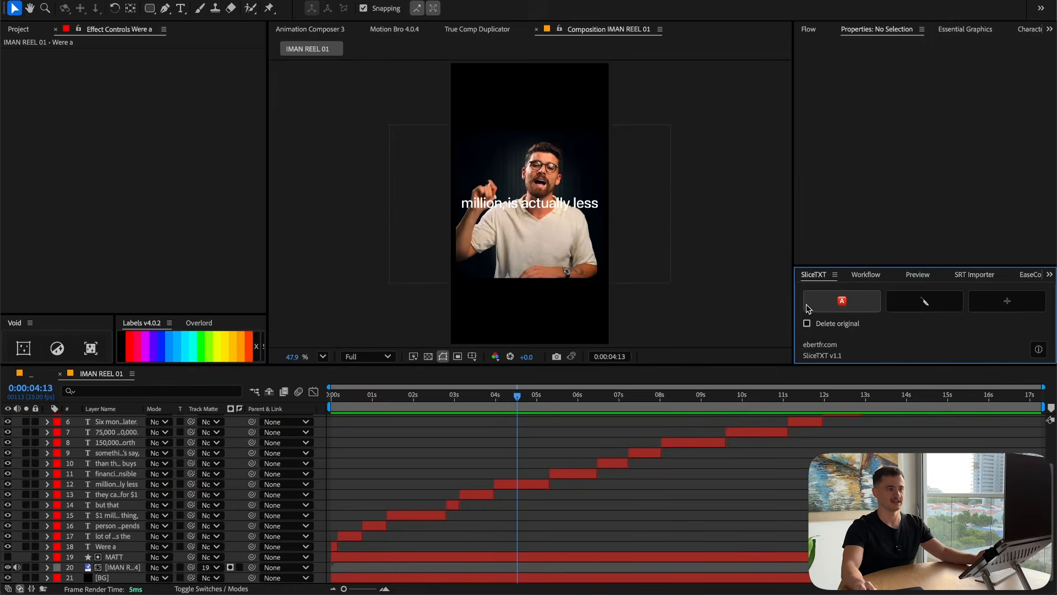
Create a centred test text layer with SliceTXT reading "hello text est" and select it in the timeline
{"action": "scroll", "coordinate": [520, 465], "scroll_direction": "up", "scroll_amount": 3}
{"action": "left_click", "coordinate": [833, 309]}
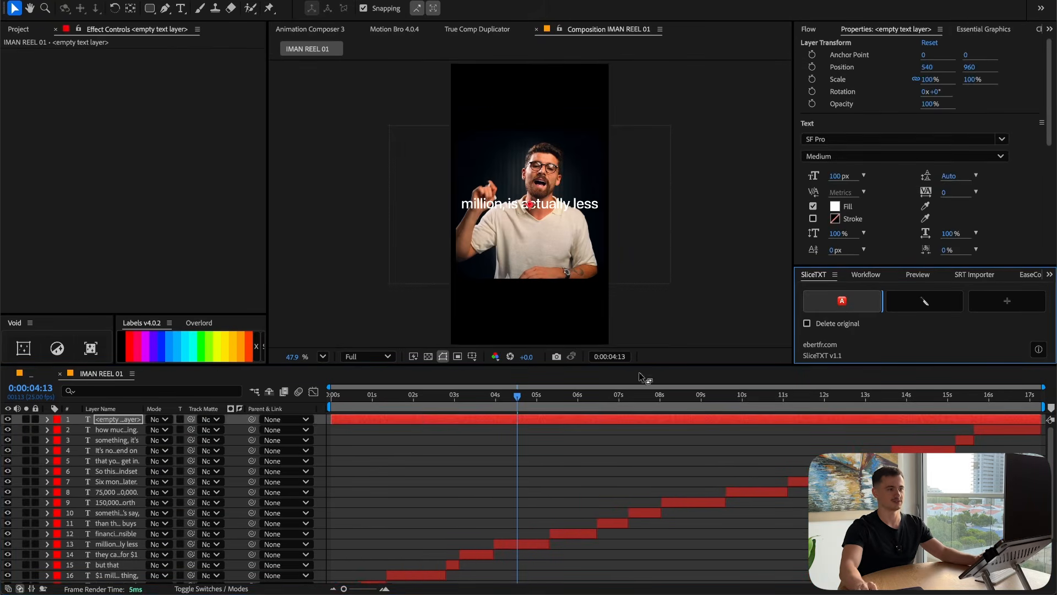
{"action": "type", "text": "hello text est"}
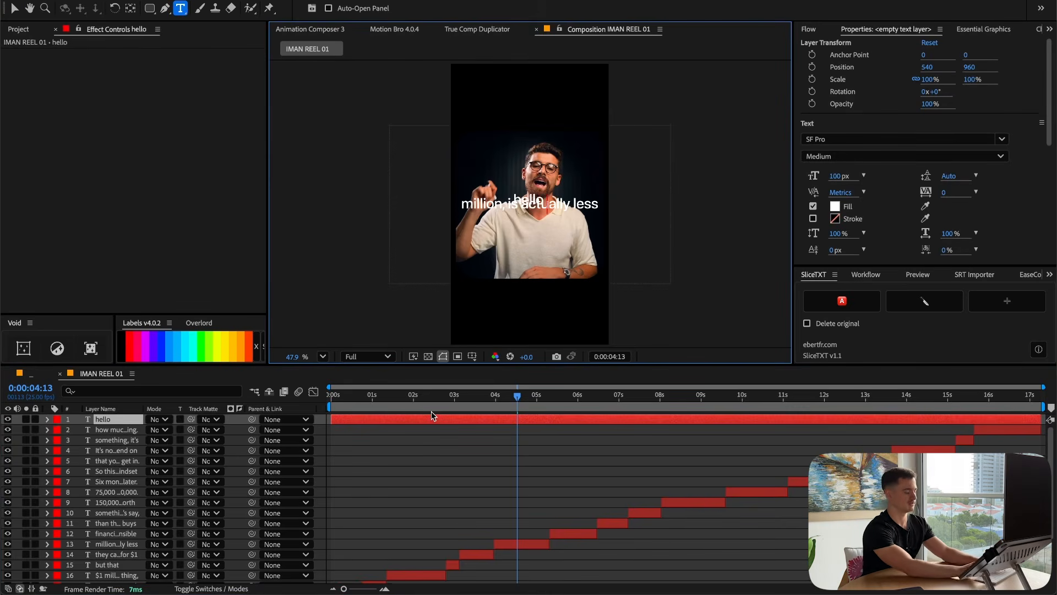
{"action": "left_click", "coordinate": [443, 436]}
{"action": "left_click", "coordinate": [110, 422]}
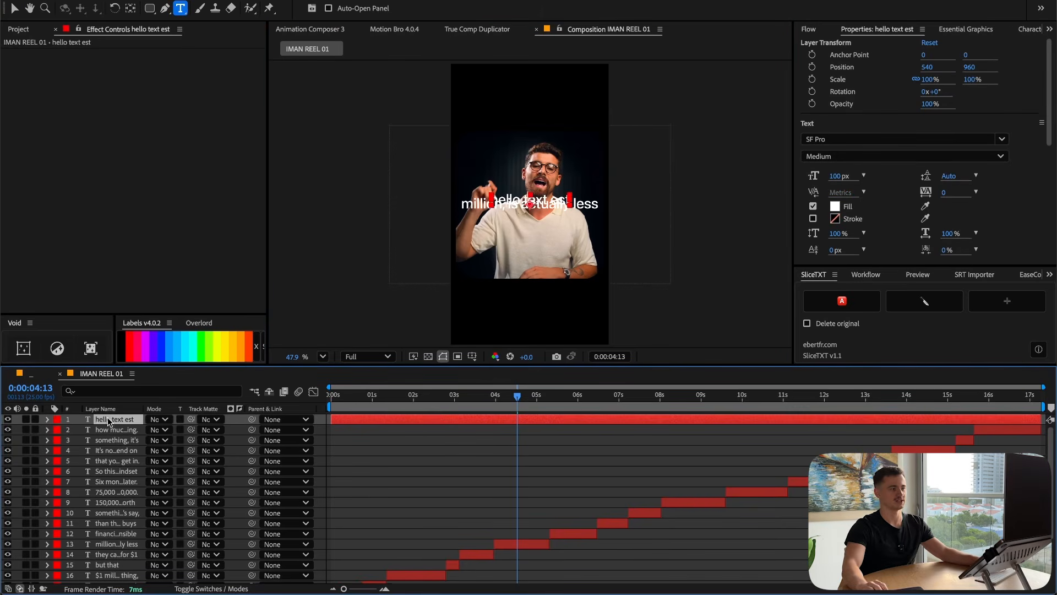
Centre the test text layer's anchor point with SliceTXT, try moving the text upward and delete the layer
{"action": "left_click", "coordinate": [16, 7]}
{"action": "scroll", "coordinate": [549, 204], "scroll_direction": "up", "scroll_amount": 3}
{"action": "left_click", "coordinate": [1005, 306]}
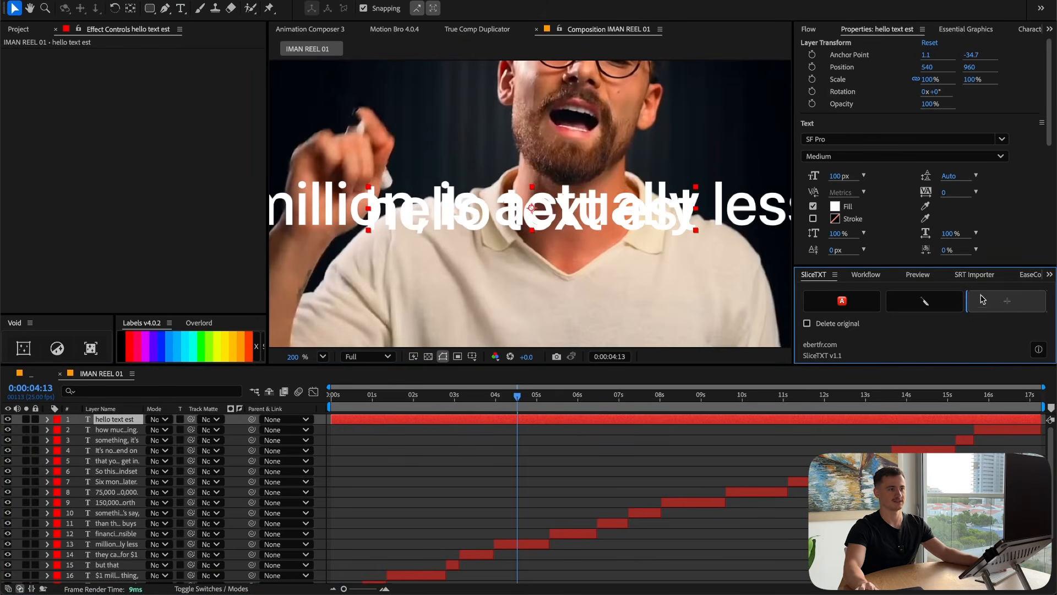
{"action": "left_click_drag", "start_coordinate": [566, 209], "coordinate": [566, 109]}
{"action": "key", "text": "Delete"}
Select all the subtitle text layers and centre their anchor points with SliceTXT
{"action": "left_click", "coordinate": [324, 356]}
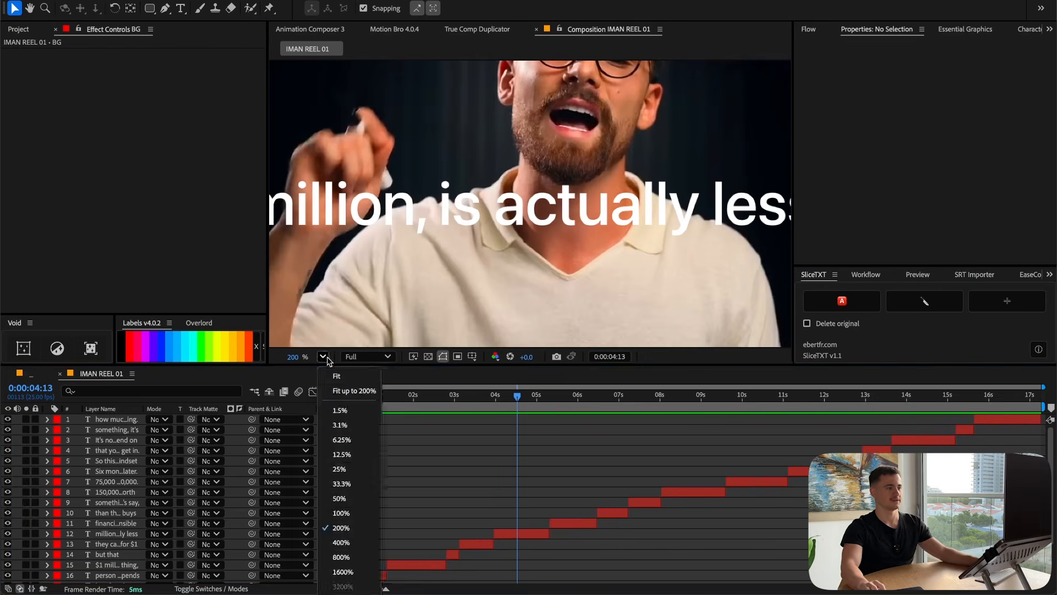
{"action": "left_click", "coordinate": [347, 389]}
{"action": "left_click", "coordinate": [121, 422]}
{"action": "scroll", "coordinate": [397, 498], "scroll_direction": "down", "scroll_amount": 3}
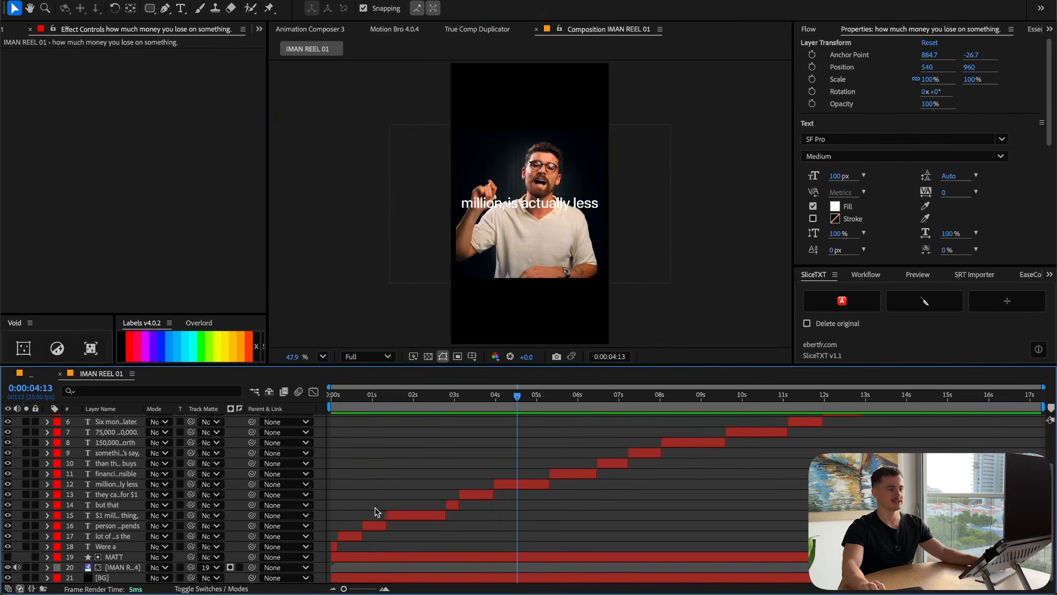
{"action": "left_click", "coordinate": [116, 547], "text": "shift"}
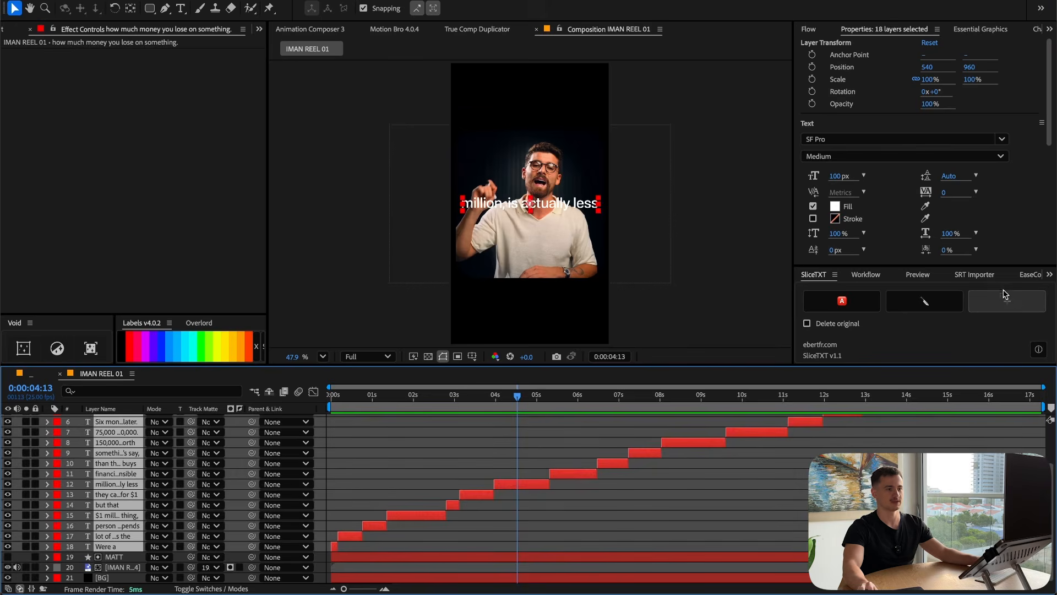
{"action": "left_click", "coordinate": [1007, 306]}
Add a Size keyframe to the rectangle path of the MATT layer and place it at about 2.6 seconds
{"action": "left_click_drag", "start_coordinate": [485, 399], "coordinate": [331, 401]}
{"action": "key", "text": "F2"}
{"action": "left_click_drag", "start_coordinate": [1043, 387], "coordinate": [539, 416]}
{"action": "left_click", "coordinate": [113, 557]}
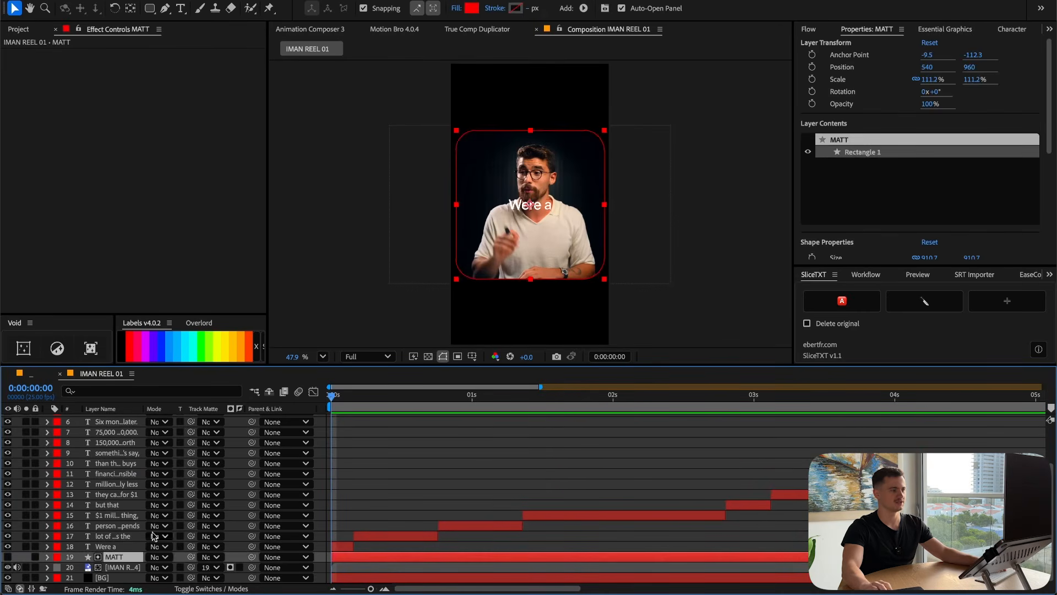
{"action": "left_click_drag", "start_coordinate": [348, 398], "coordinate": [612, 414]}
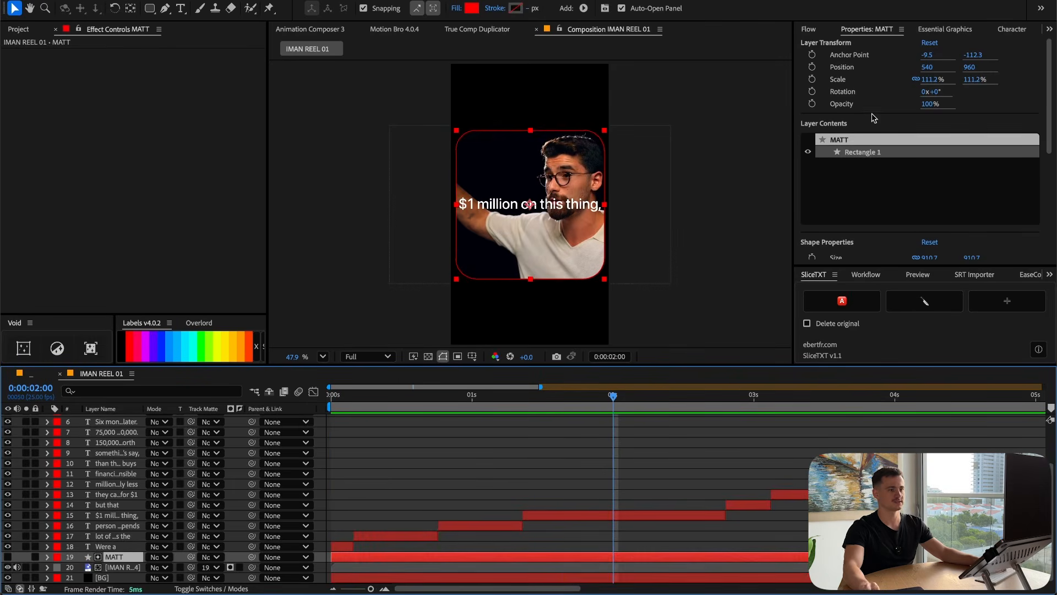
{"action": "key", "text": "u"}
{"action": "key", "text": "u"}
{"action": "scroll", "coordinate": [121, 523], "scroll_direction": "down", "scroll_amount": 4}
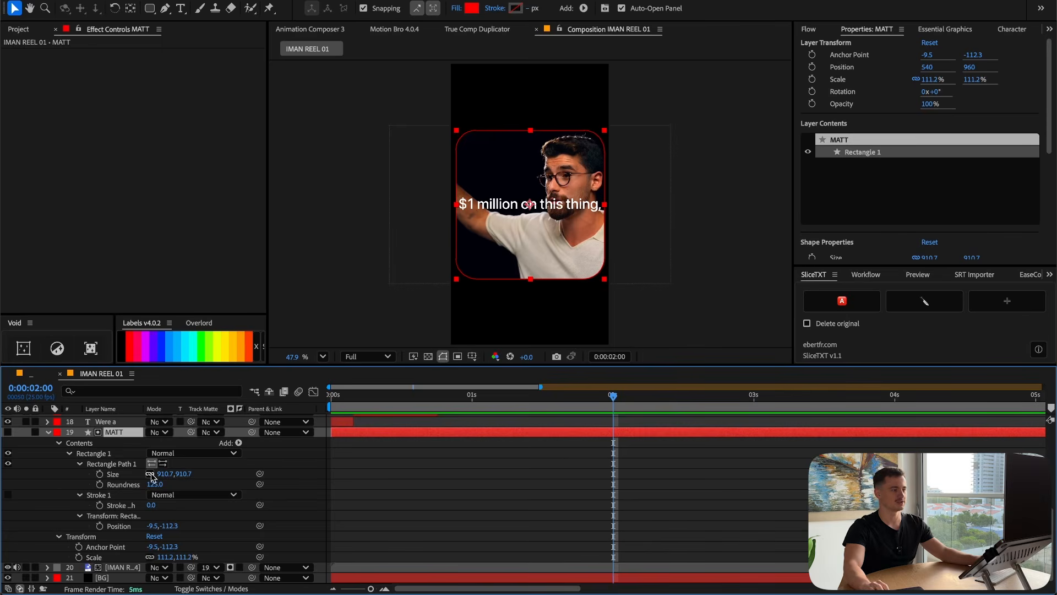
{"action": "left_click", "coordinate": [99, 474]}
{"action": "left_click_drag", "start_coordinate": [614, 472], "coordinate": [687, 473]}
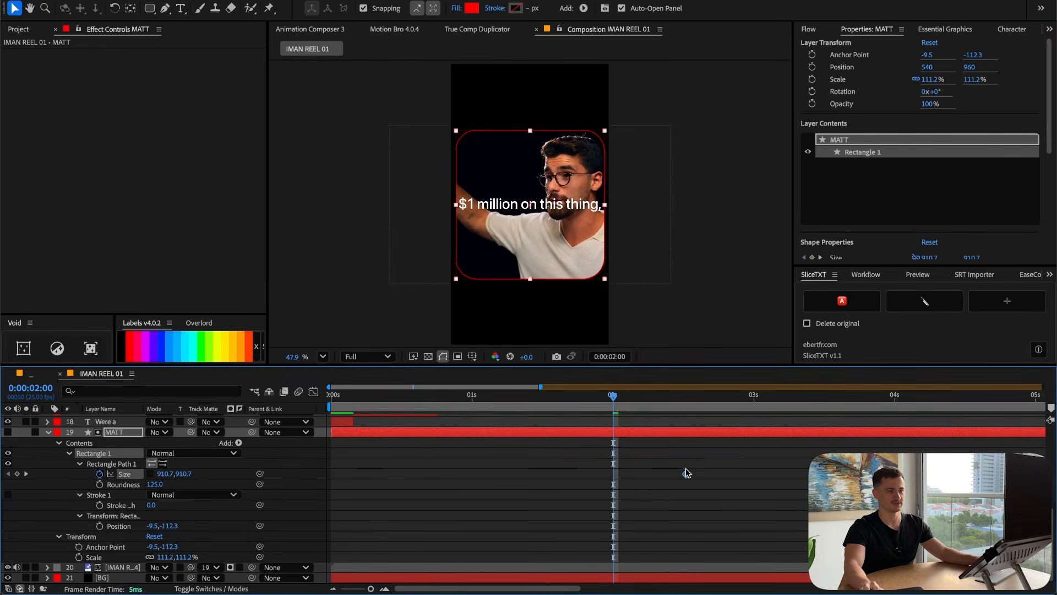
{"action": "key", "text": "space"}
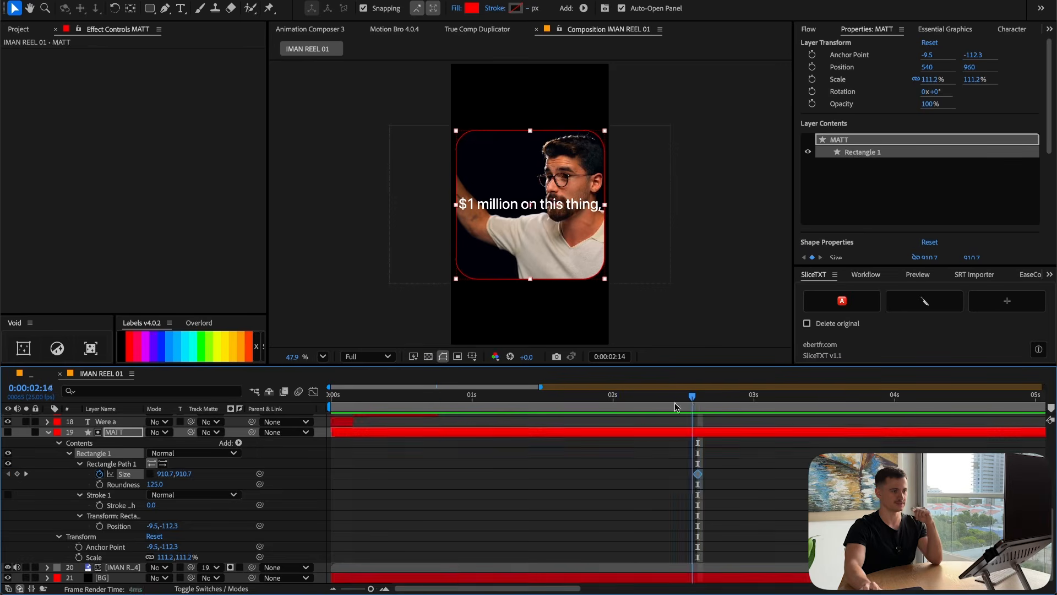
At the start of the composition, unlink the MATT rectangle's size proportions and set its height to 500
{"action": "left_click_drag", "start_coordinate": [692, 404], "coordinate": [330, 404]}
{"action": "left_click", "coordinate": [146, 464]}
{"action": "left_click", "coordinate": [182, 474]}
{"action": "type", "text": "500"}
{"action": "key", "text": "Return"}
{"action": "left_click", "coordinate": [464, 501]}
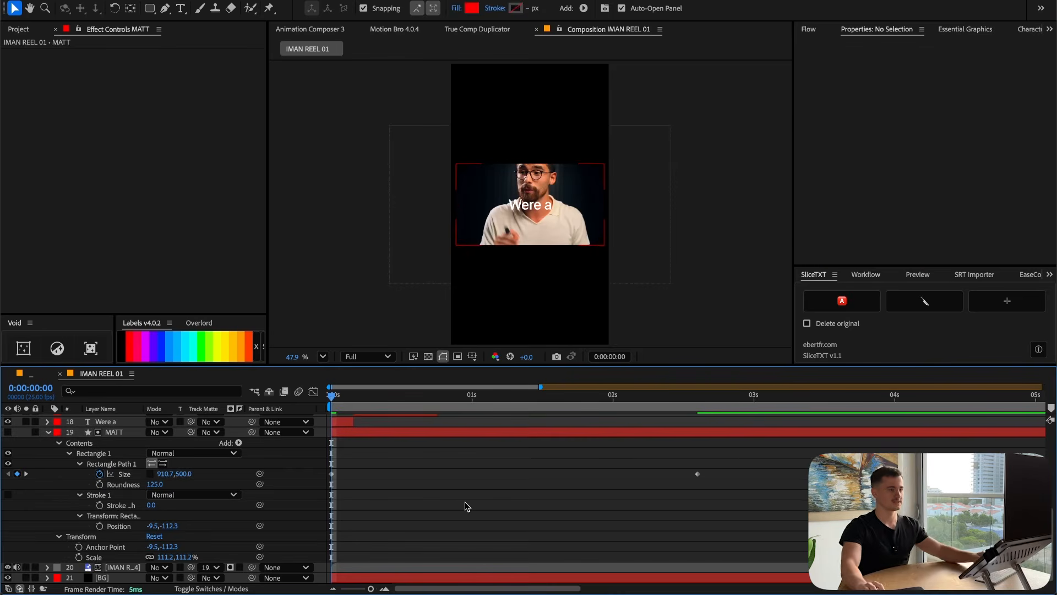
Select both Size keyframes of the MATT rectangle and show the Flow curve editor
{"action": "left_click_drag", "start_coordinate": [743, 462], "coordinate": [322, 481]}
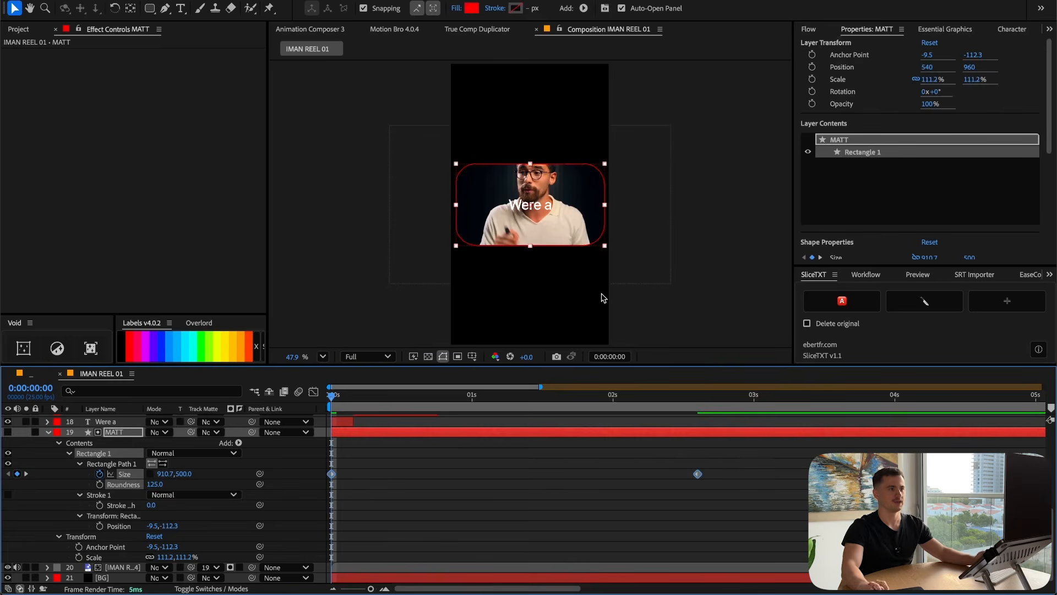
{"action": "left_click", "coordinate": [808, 29]}
{"action": "left_click", "coordinate": [640, 501]}
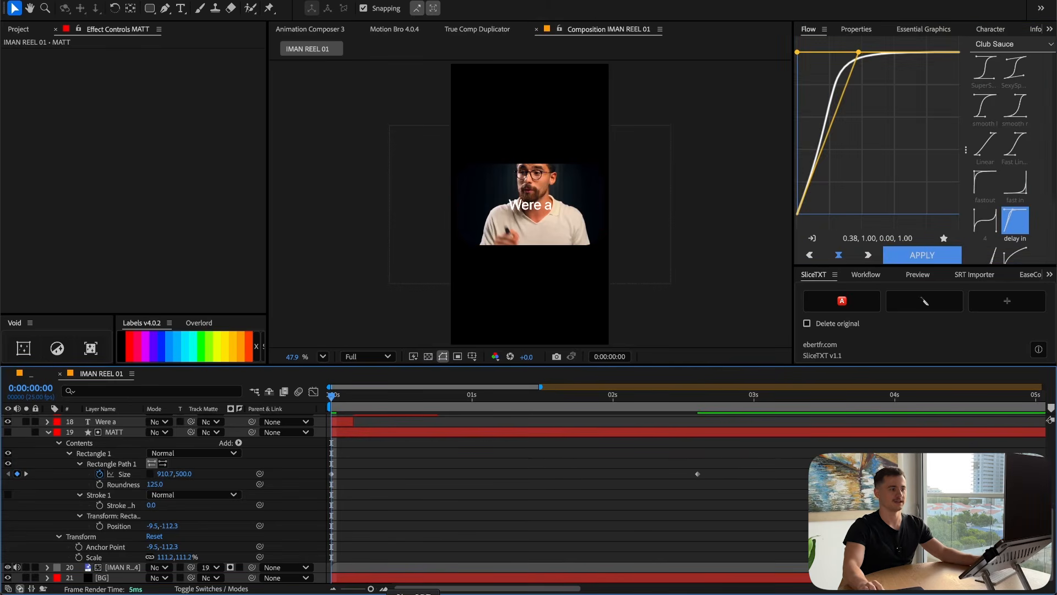
Switch to the browser, open the Free Assets collection of The Ebert Club and look over the CLUB SAUCE Flow Curves Pack post
{"action": "left_click", "coordinate": [408, 593]}
{"action": "left_click", "coordinate": [706, 334]}
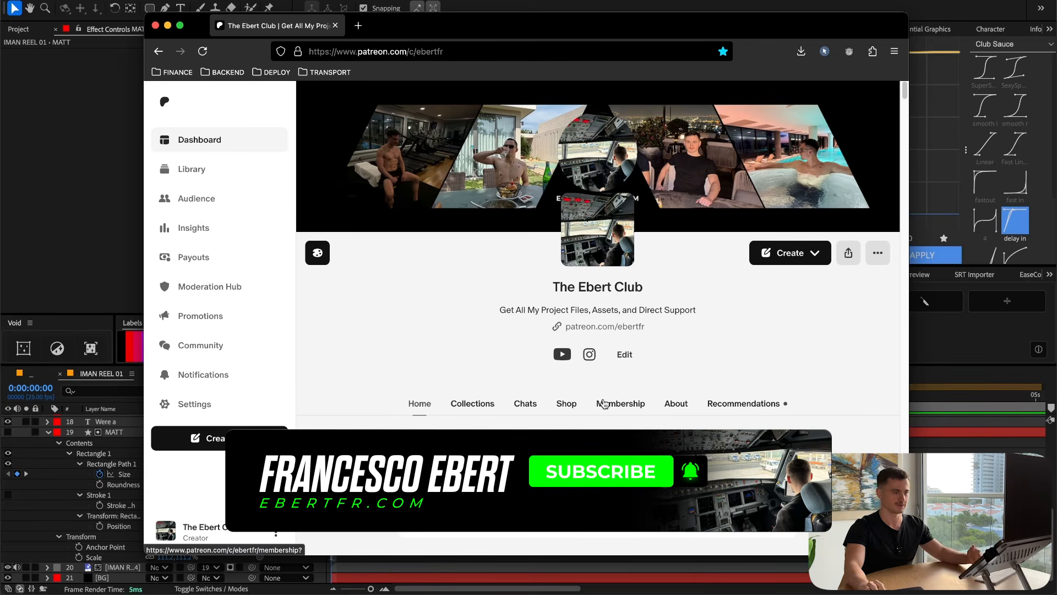
{"action": "left_click", "coordinate": [472, 403]}
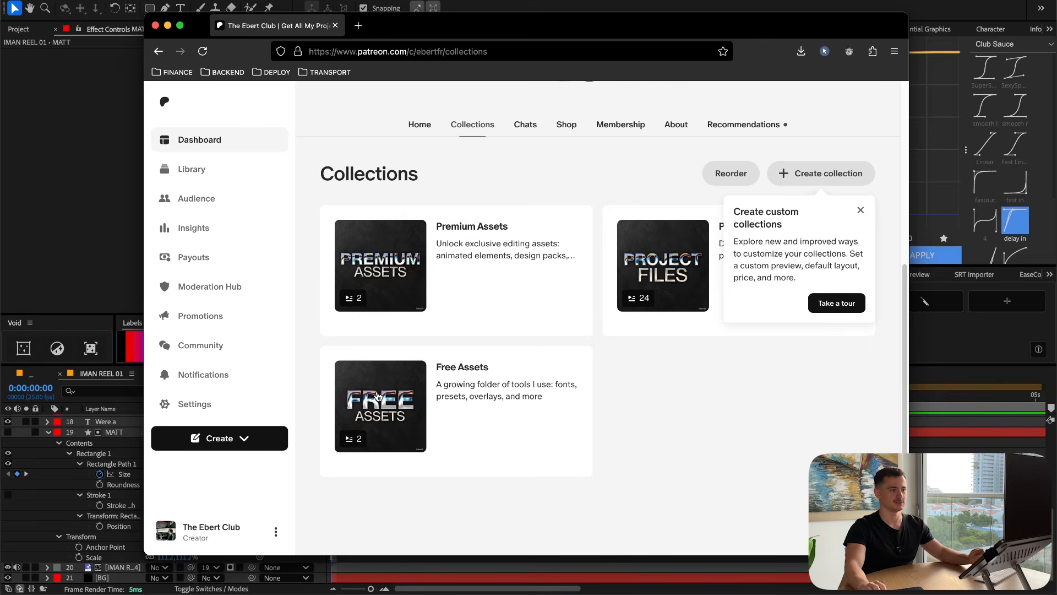
{"action": "left_click", "coordinate": [861, 210]}
{"action": "left_click", "coordinate": [389, 424]}
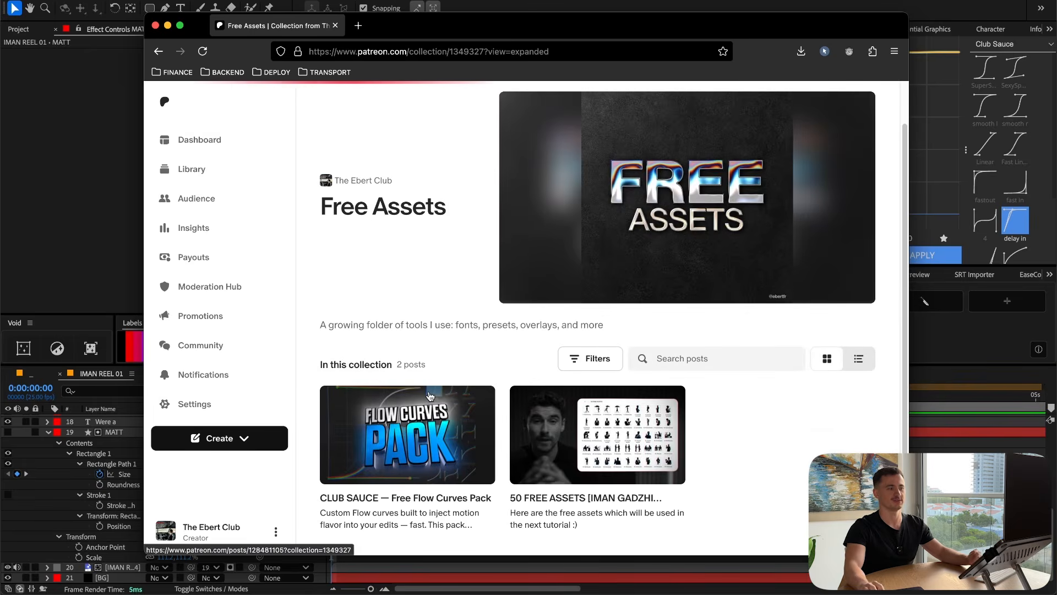
{"action": "left_click", "coordinate": [430, 396]}
{"action": "scroll", "coordinate": [498, 401], "scroll_direction": "down", "scroll_amount": 8}
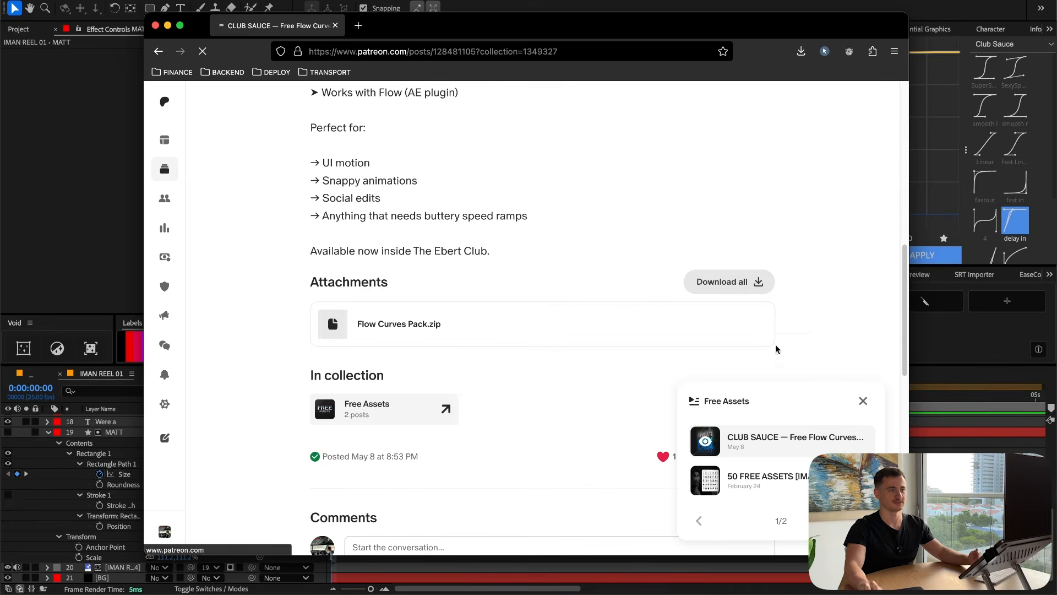
{"action": "left_click", "coordinate": [943, 11]}
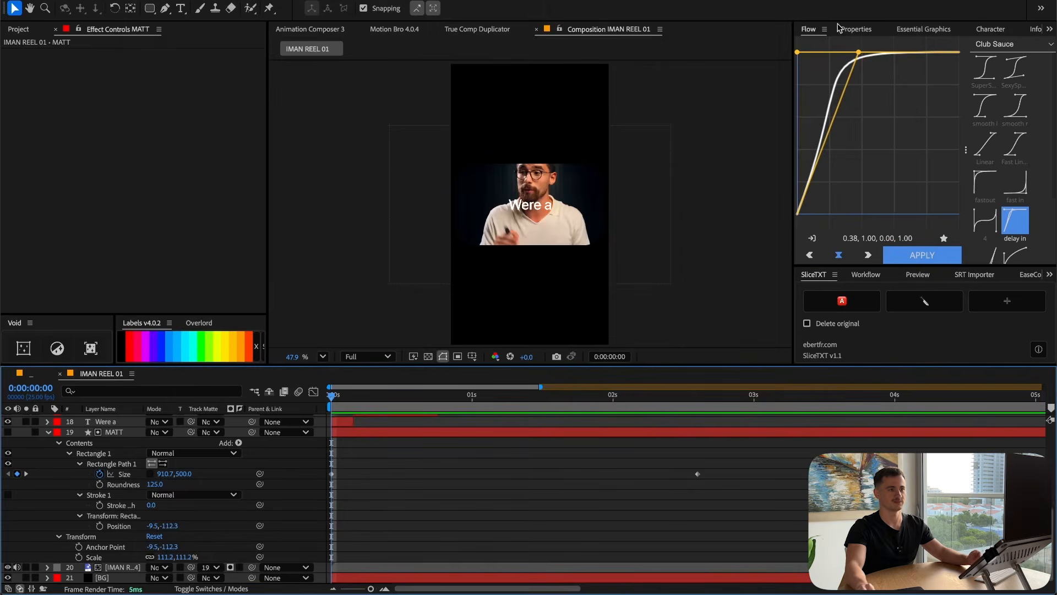
Look over the Club Sauce curve library in Flow, revisit the Free Assets collection in the browser and return to After Effects
{"action": "double_click", "coordinate": [810, 30]}
{"action": "left_click", "coordinate": [1021, 47]}
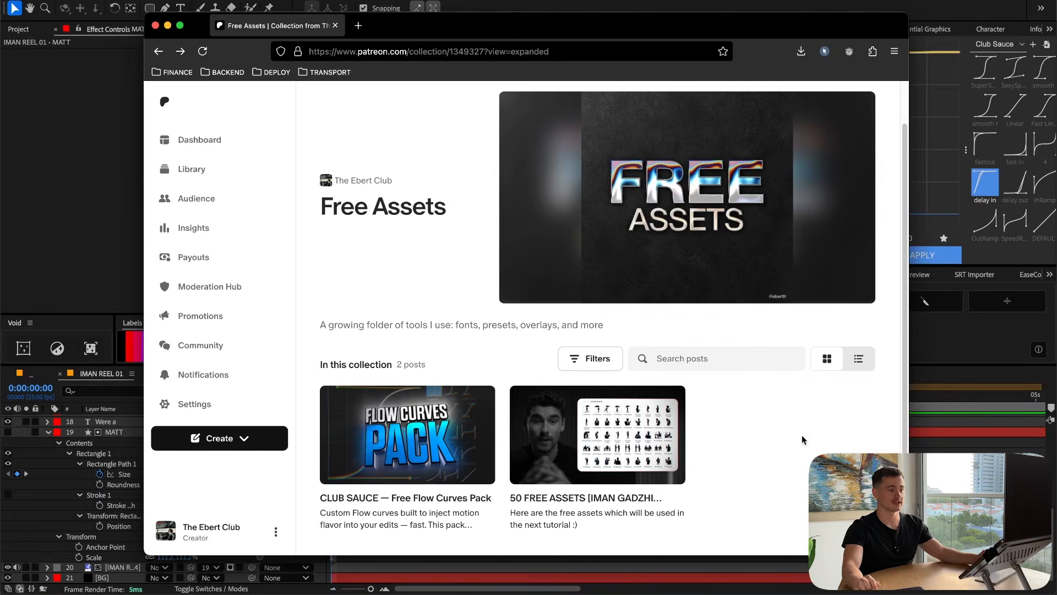
{"action": "left_click_drag", "start_coordinate": [433, 207], "coordinate": [297, 202]}
{"action": "left_click", "coordinate": [801, 471]}
{"action": "key", "text": "super+Left"}
{"action": "key", "text": "super+Tab"}
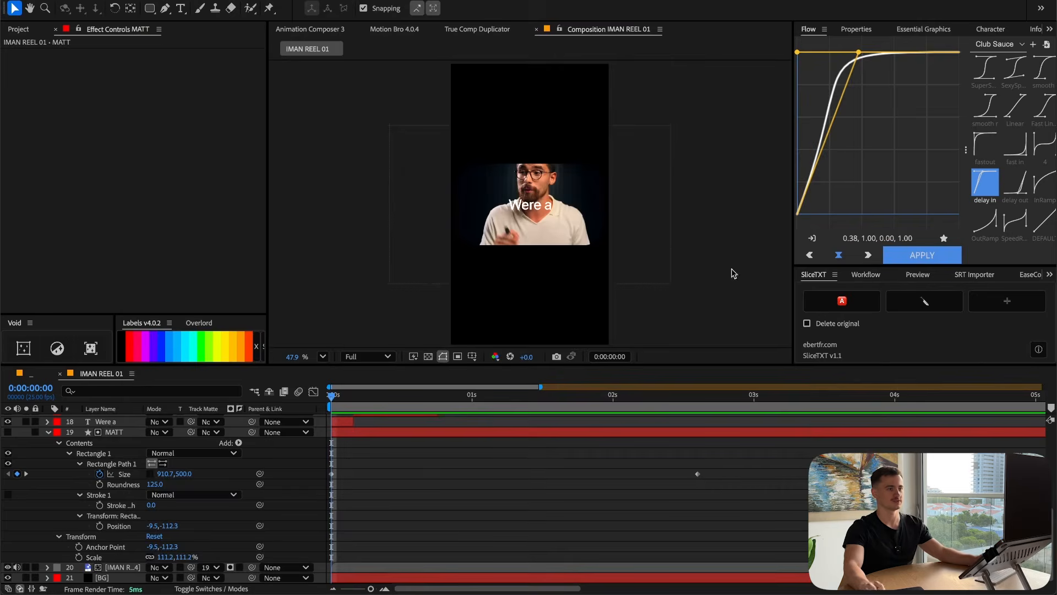
Apply the Flow curve delay in (0.38, 1.00, 0.00, 1.00) to the MATT rectangle's Size keyframes
{"action": "left_click", "coordinate": [411, 493]}
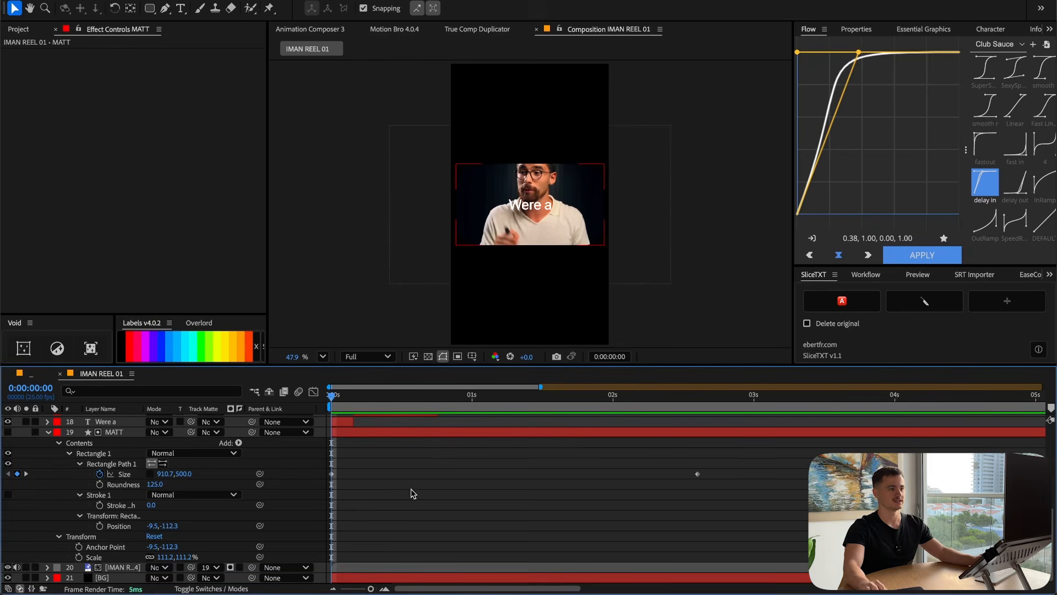
{"action": "left_click", "coordinate": [132, 475]}
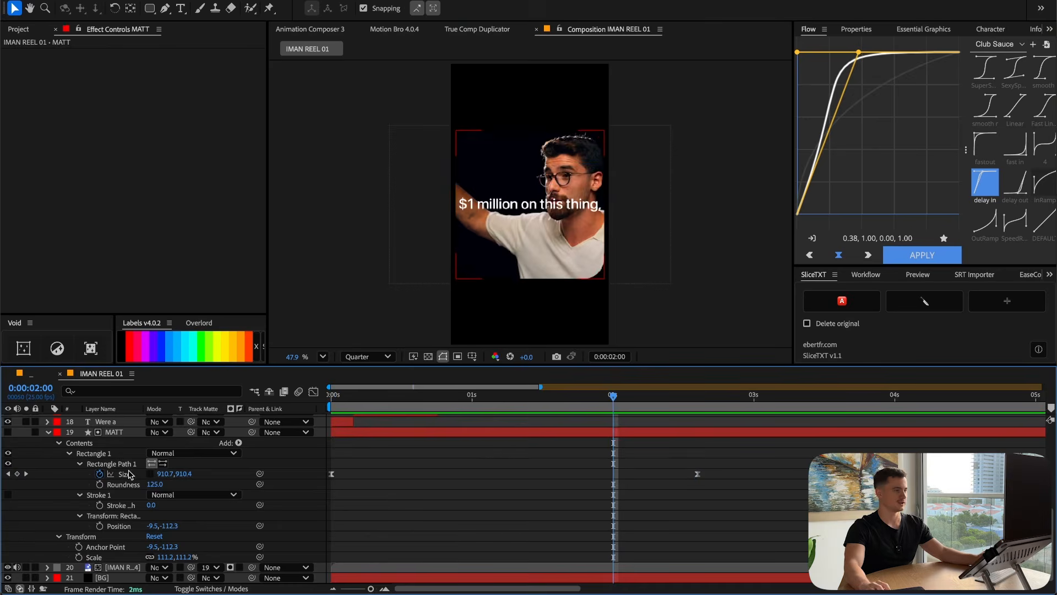
{"action": "left_click", "coordinate": [129, 473]}
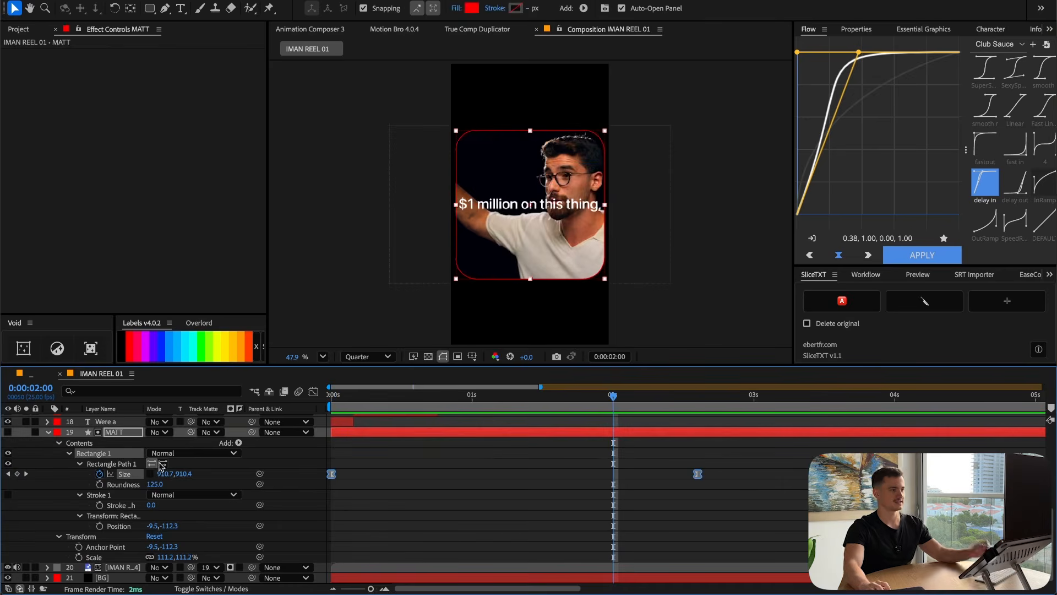
Examine the MATT rectangle's Size easing as a value graph and as a speed graph, scrubbing the first half second
{"action": "left_click", "coordinate": [984, 195]}
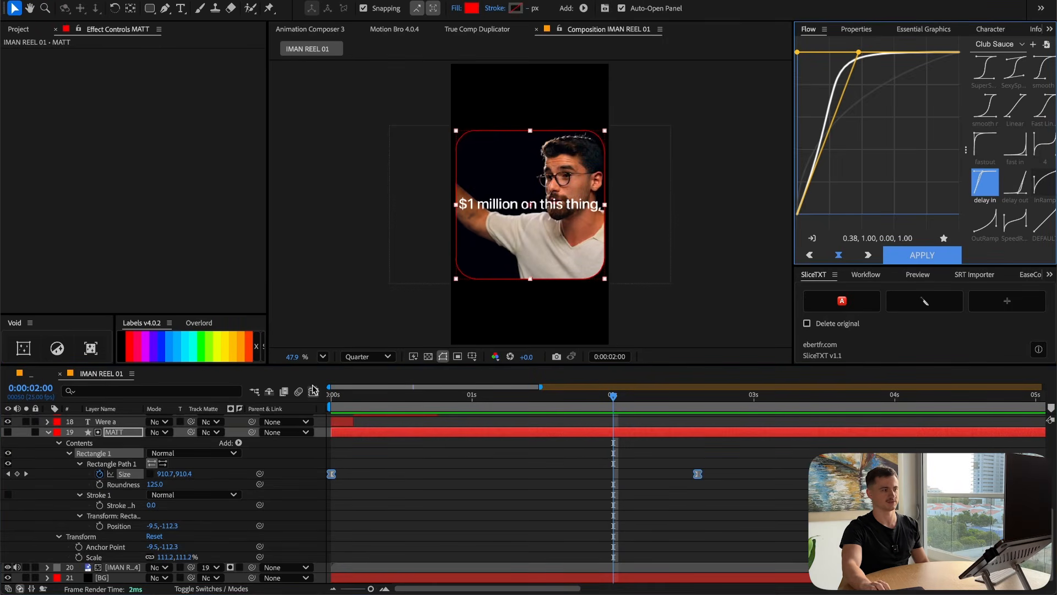
{"action": "left_click", "coordinate": [313, 390]}
{"action": "key", "text": "Home"}
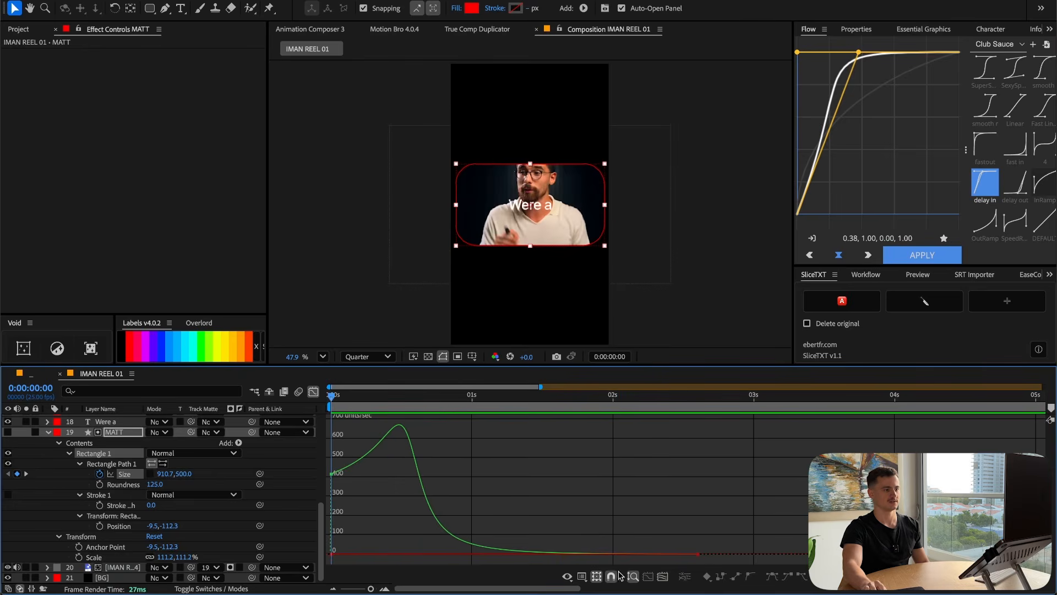
{"action": "left_click", "coordinate": [581, 576]}
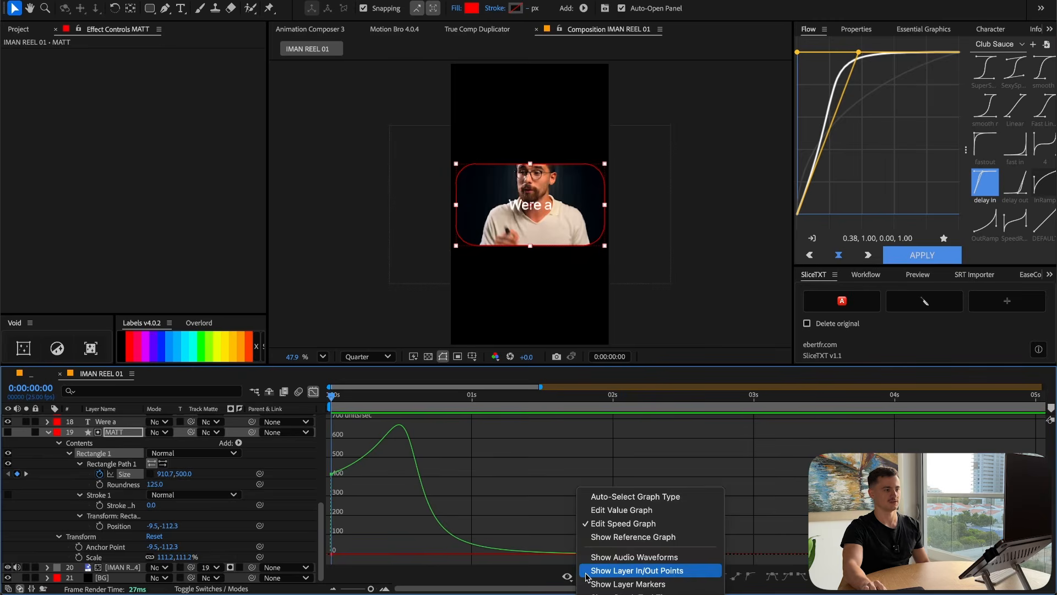
{"action": "left_click", "coordinate": [622, 510]}
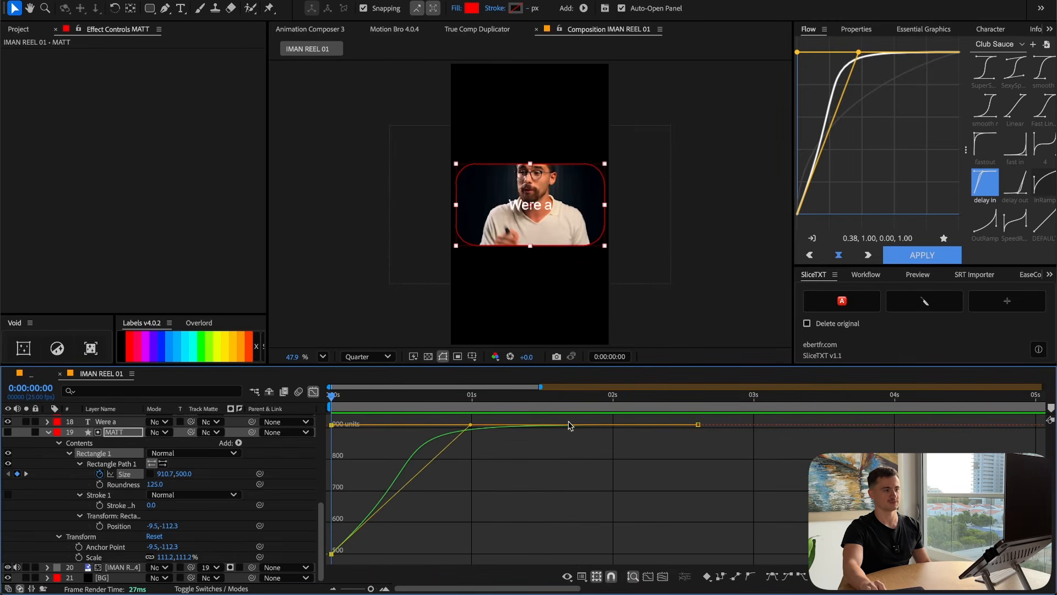
{"action": "left_click", "coordinate": [582, 576]}
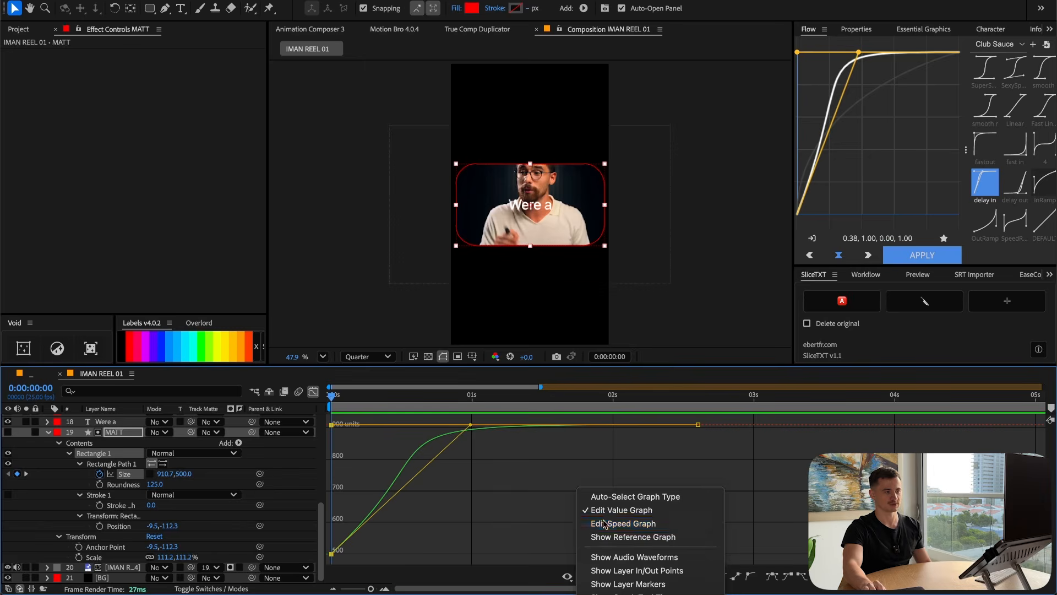
{"action": "left_click", "coordinate": [600, 523]}
{"action": "left_click", "coordinate": [349, 408]}
{"action": "left_click_drag", "start_coordinate": [349, 408], "coordinate": [399, 409]}
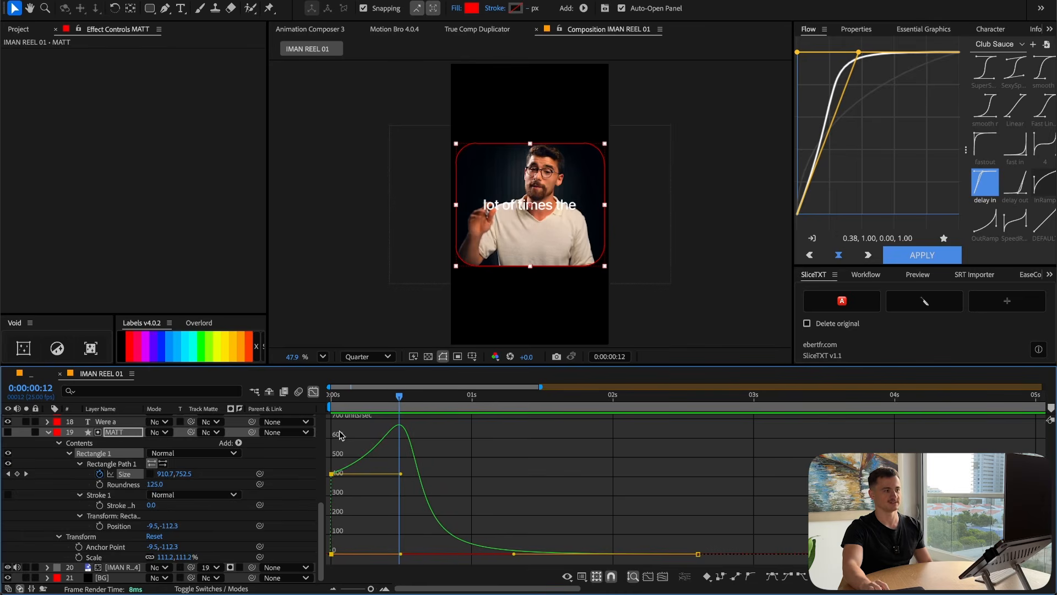
Review the Size value graph once more from the first frame and return to the layer timeline
{"action": "left_click", "coordinate": [567, 576]}
{"action": "left_click", "coordinate": [617, 516]}
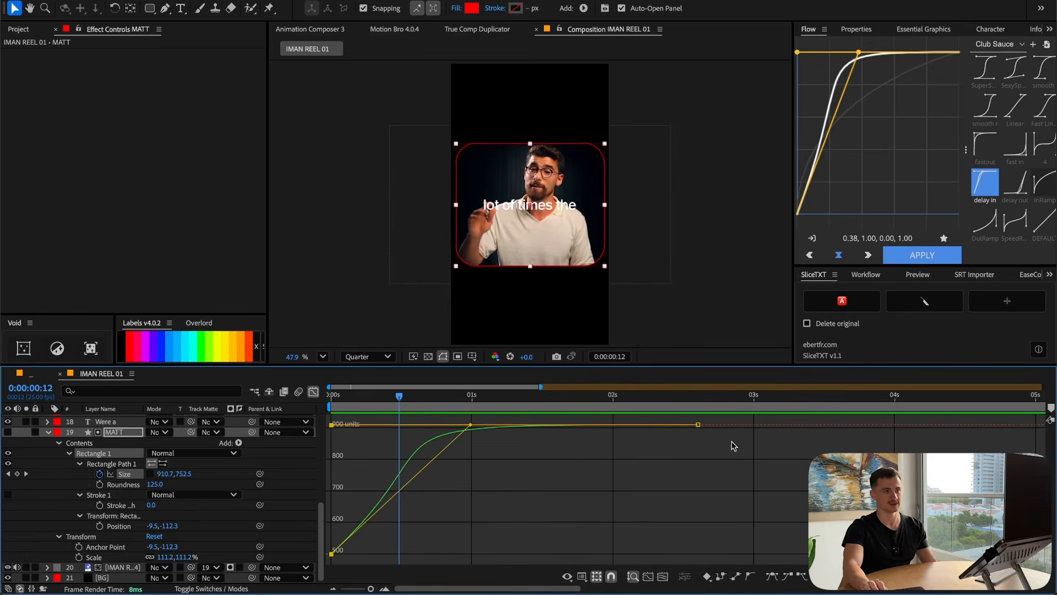
{"action": "left_click", "coordinate": [340, 410]}
{"action": "left_click_drag", "start_coordinate": [340, 409], "coordinate": [316, 408]}
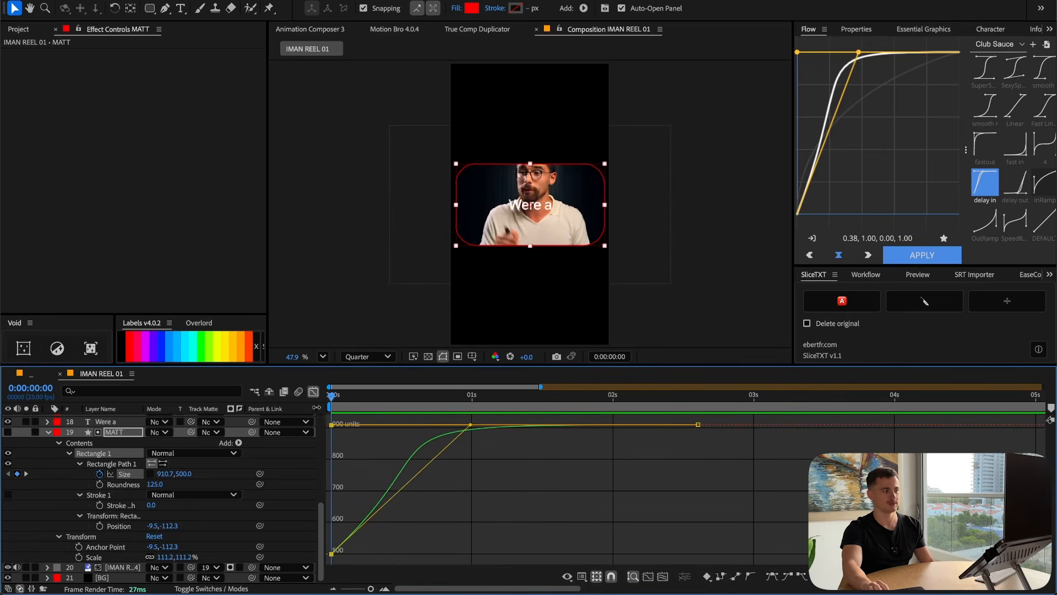
{"action": "left_click", "coordinate": [581, 576]}
{"action": "left_click", "coordinate": [555, 526]}
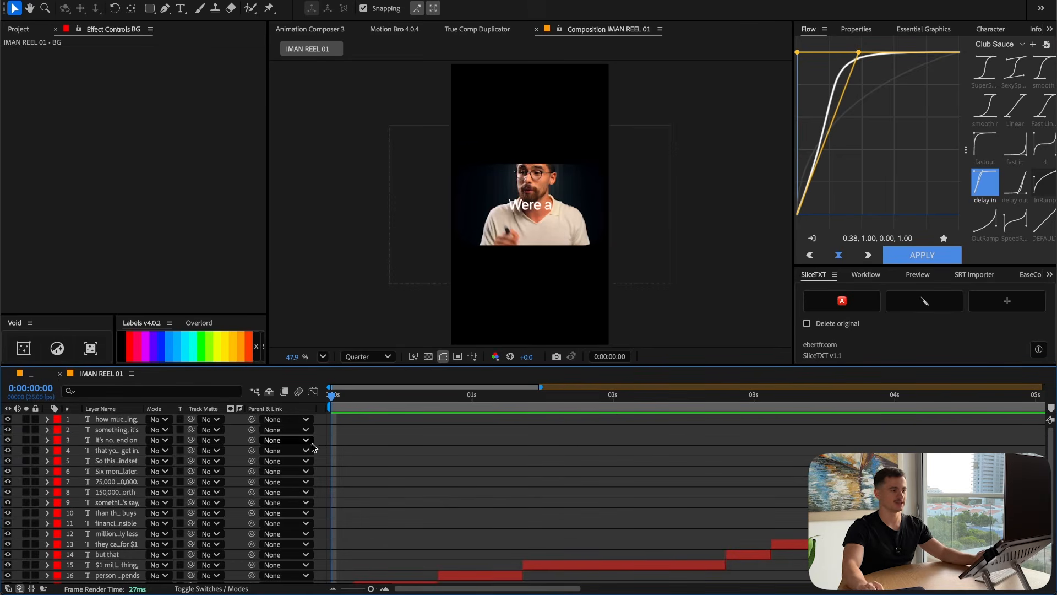
Create a null object, name it SCALE and give it a purple label
{"action": "right_click", "coordinate": [326, 454]}
{"action": "mouse_move", "coordinate": [335, 466]}
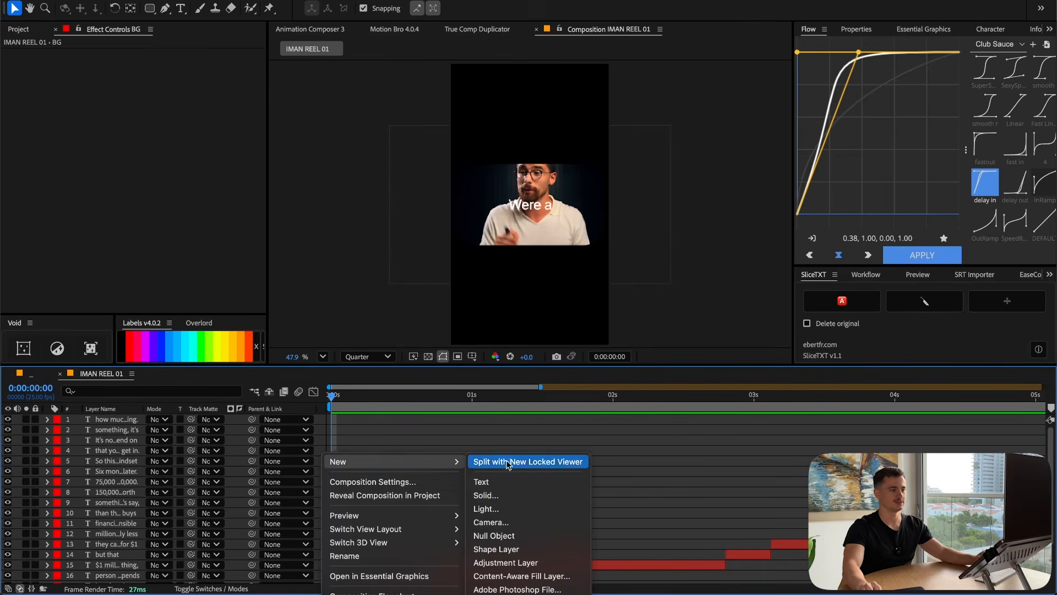
{"action": "left_click", "coordinate": [512, 539]}
{"action": "key", "text": "Return"}
{"action": "type", "text": "SCALE"}
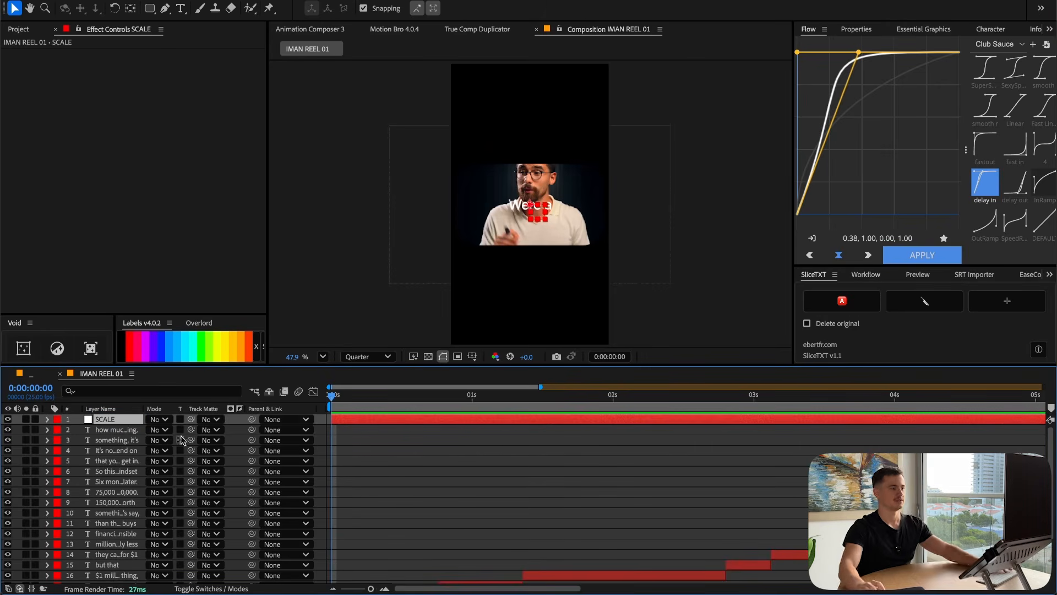
{"action": "left_click", "coordinate": [148, 354]}
Select all the subtitle text layers and give them a green label
{"action": "left_click", "coordinate": [117, 430]}
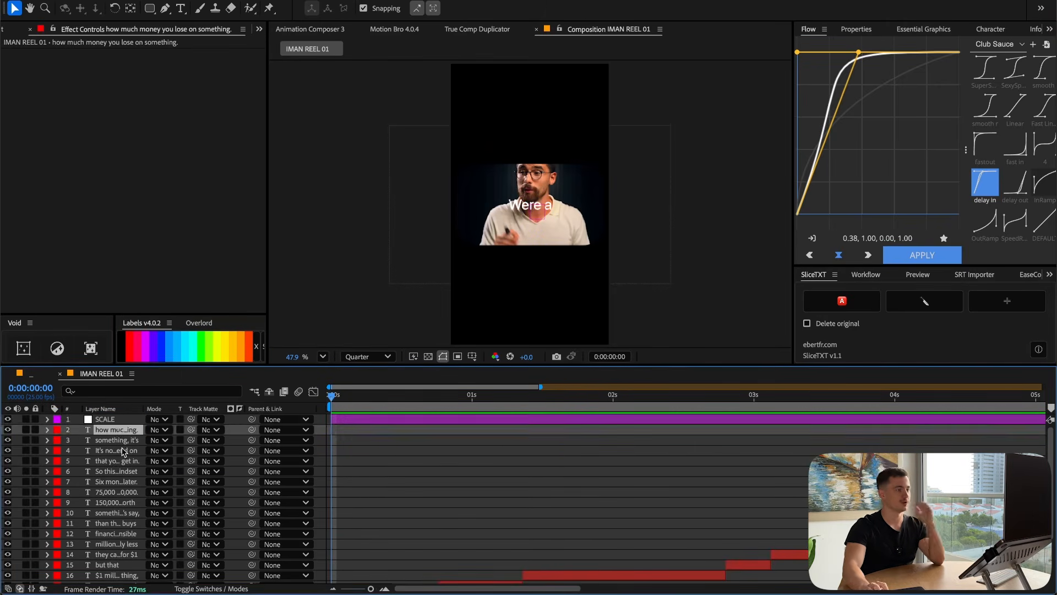
{"action": "scroll", "coordinate": [105, 485], "scroll_direction": "down", "scroll_amount": 3}
{"action": "left_click", "coordinate": [108, 550], "text": "shift"}
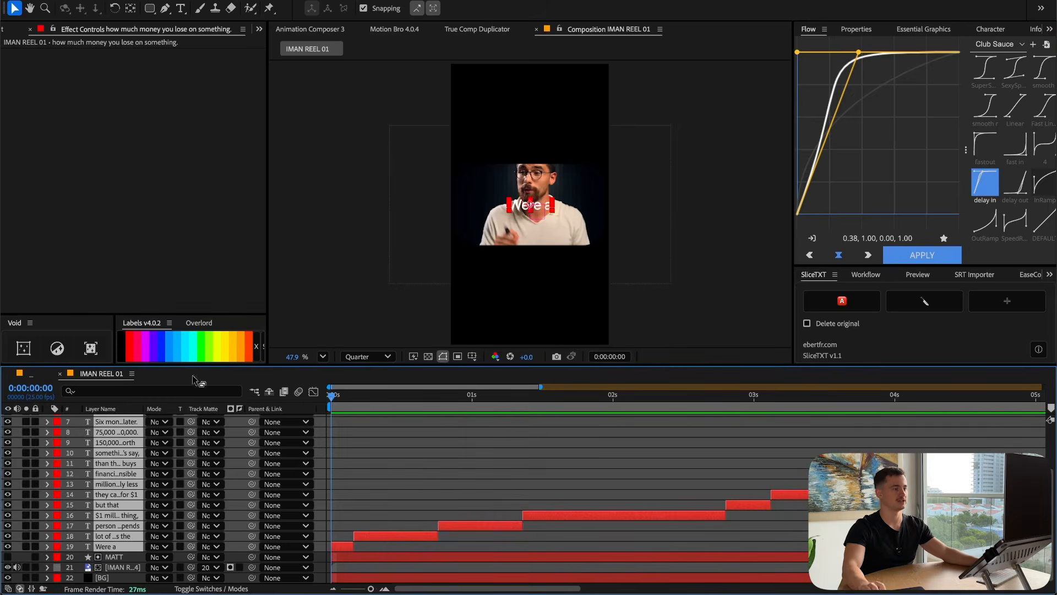
{"action": "left_click", "coordinate": [205, 356]}
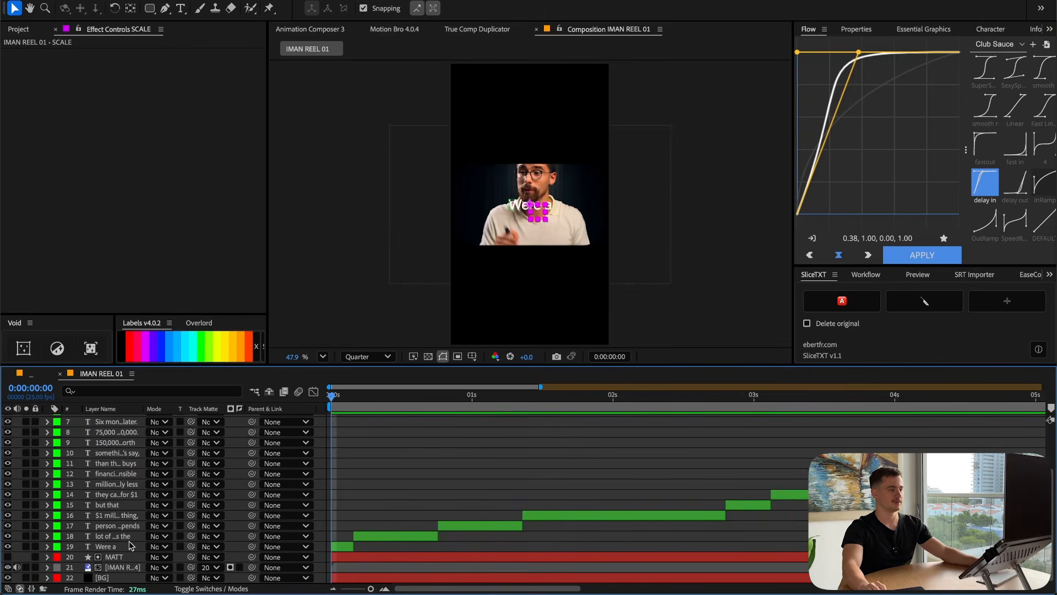
Parent the first four subtitle layers and the IMAN REEL 01 footage layer to the SCALE null
{"action": "left_click_drag", "start_coordinate": [343, 398], "coordinate": [472, 398]}
{"action": "left_click_drag", "start_coordinate": [569, 510], "coordinate": [342, 547]}
{"action": "left_click_drag", "start_coordinate": [367, 399], "coordinate": [692, 426]}
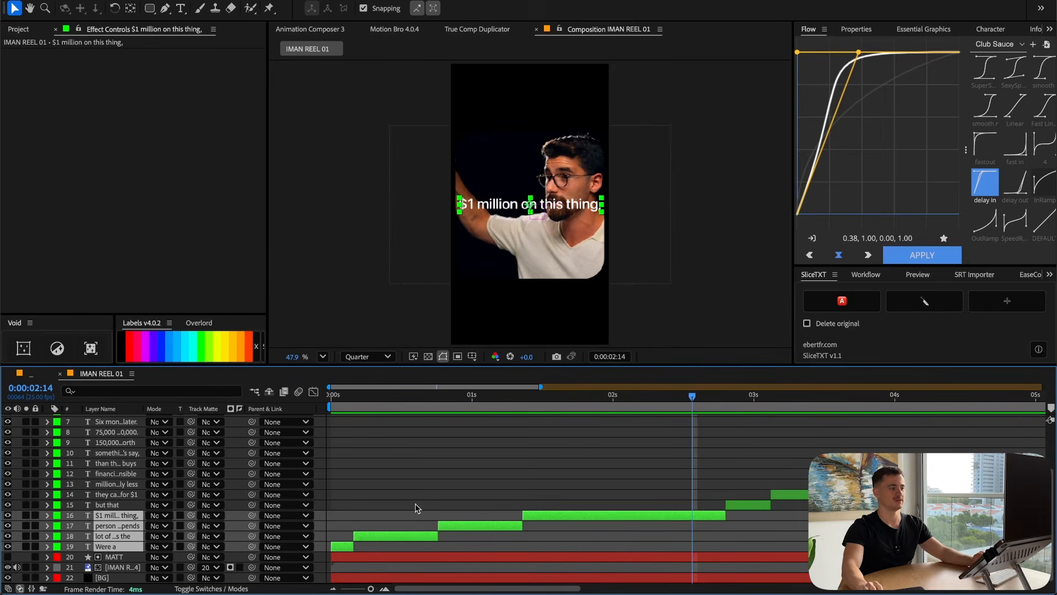
{"action": "left_click", "coordinate": [113, 567], "text": "ctrl"}
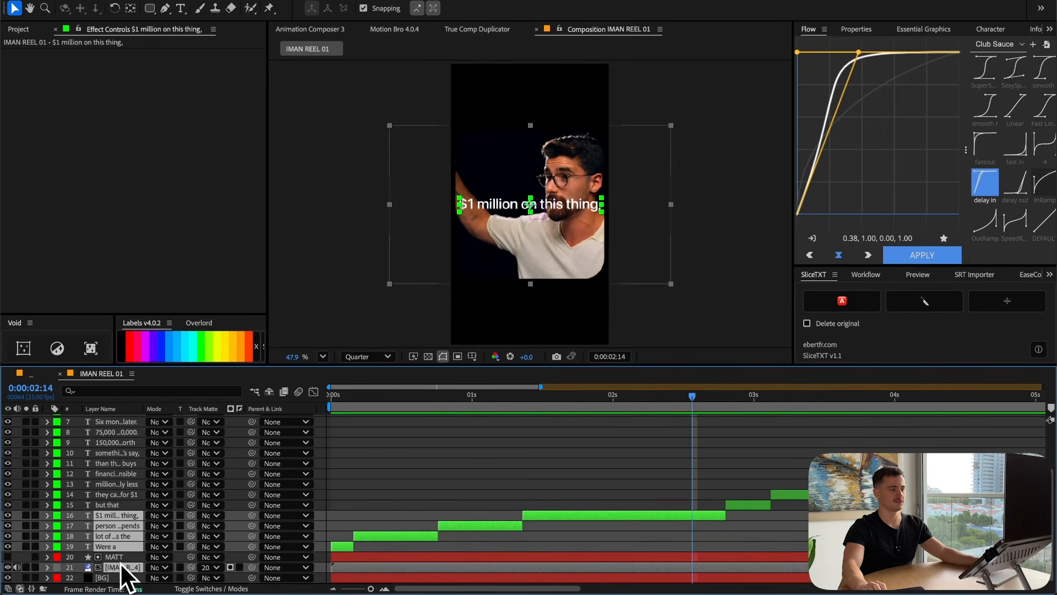
{"action": "left_click_drag", "start_coordinate": [252, 516], "coordinate": [125, 421]}
Add a 100% Scale keyframe to the SCALE null at the first frame and shift it further along the timeline
{"action": "key", "text": "Home"}
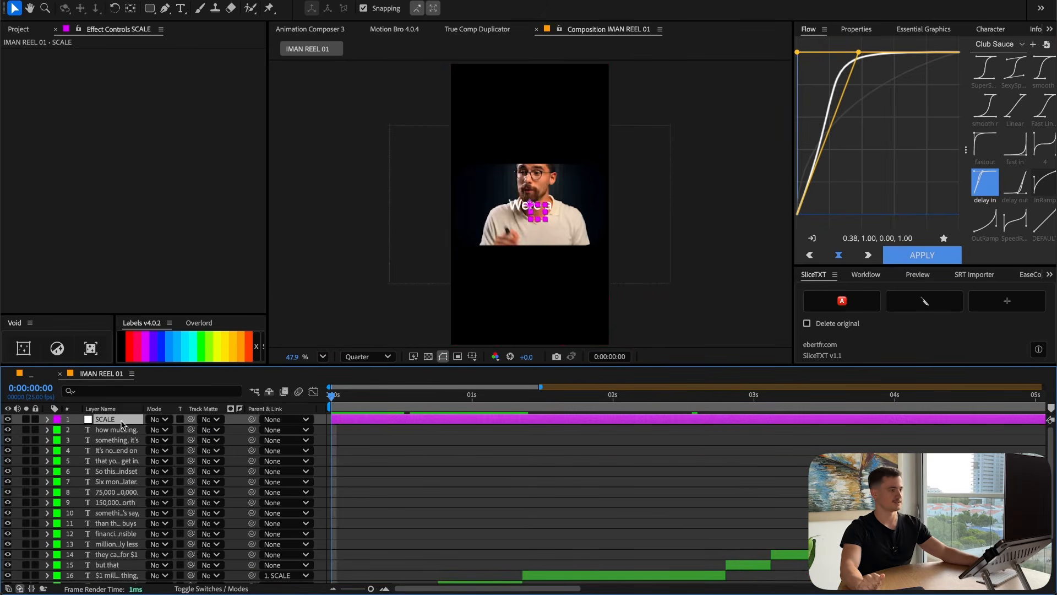
{"action": "key", "text": "s"}
{"action": "left_click", "coordinate": [78, 430]}
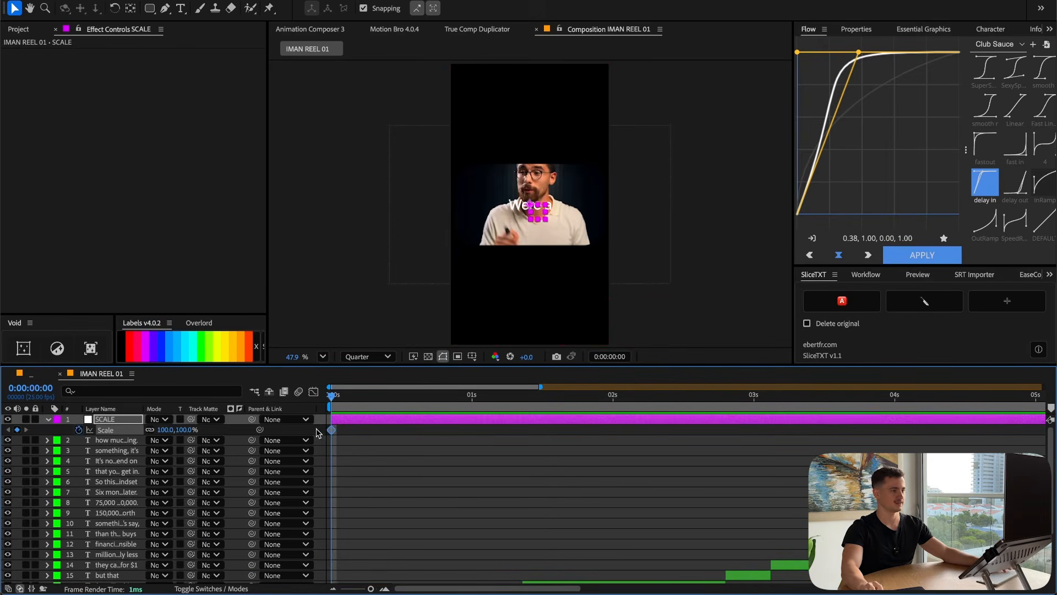
{"action": "left_click_drag", "start_coordinate": [331, 430], "coordinate": [641, 431]}
Locate the MATT layer's last Size keyframe and align the SCALE null's 100% Scale keyframe with it at 0:00:02:15
{"action": "scroll", "coordinate": [323, 531], "scroll_direction": "down", "scroll_amount": 5}
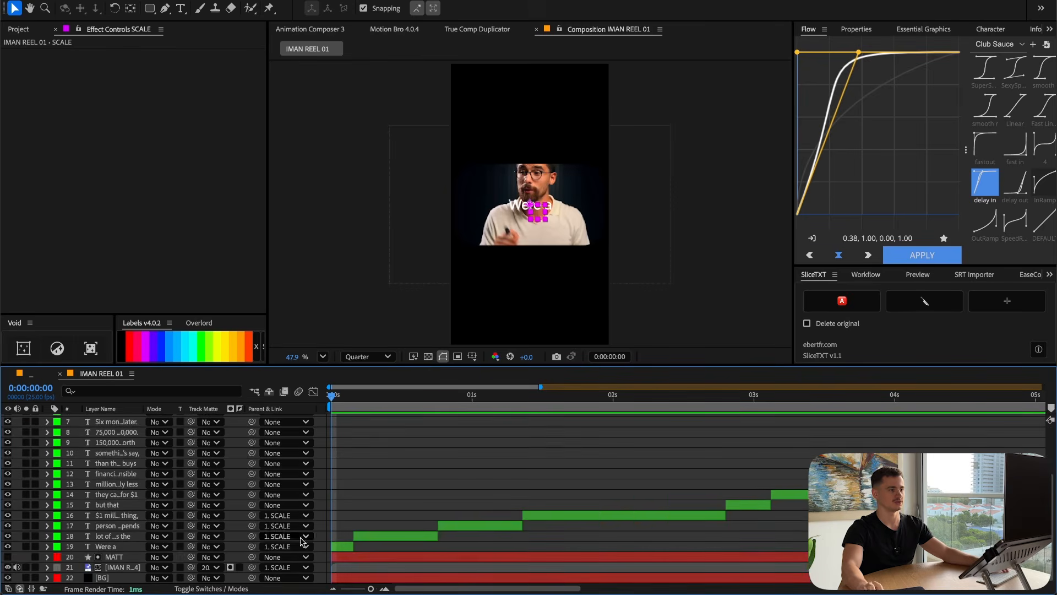
{"action": "left_click", "coordinate": [122, 556]}
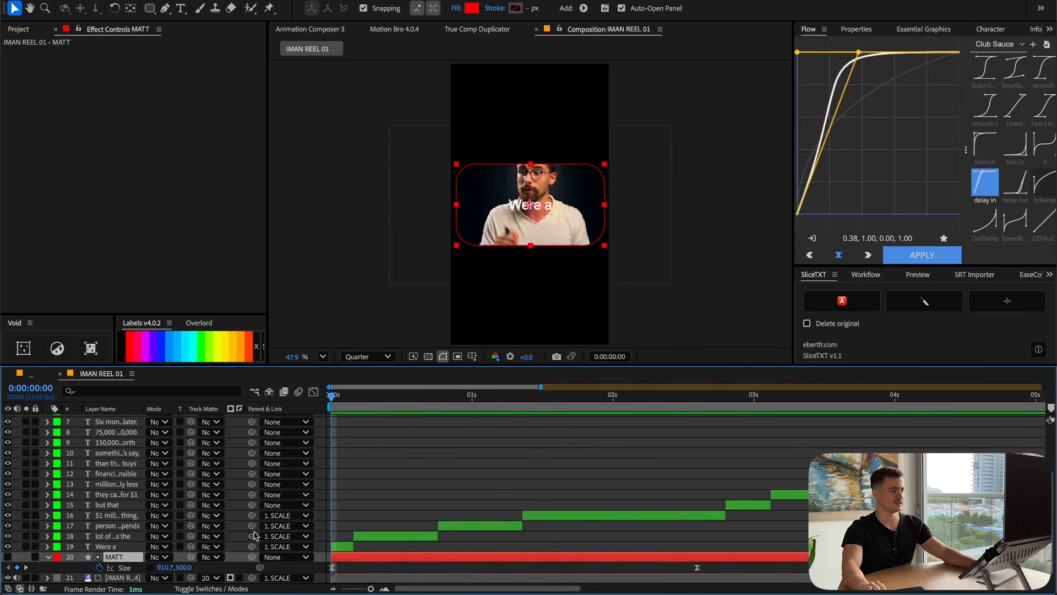
{"action": "key", "text": "u"}
{"action": "left_click", "coordinate": [25, 557]}
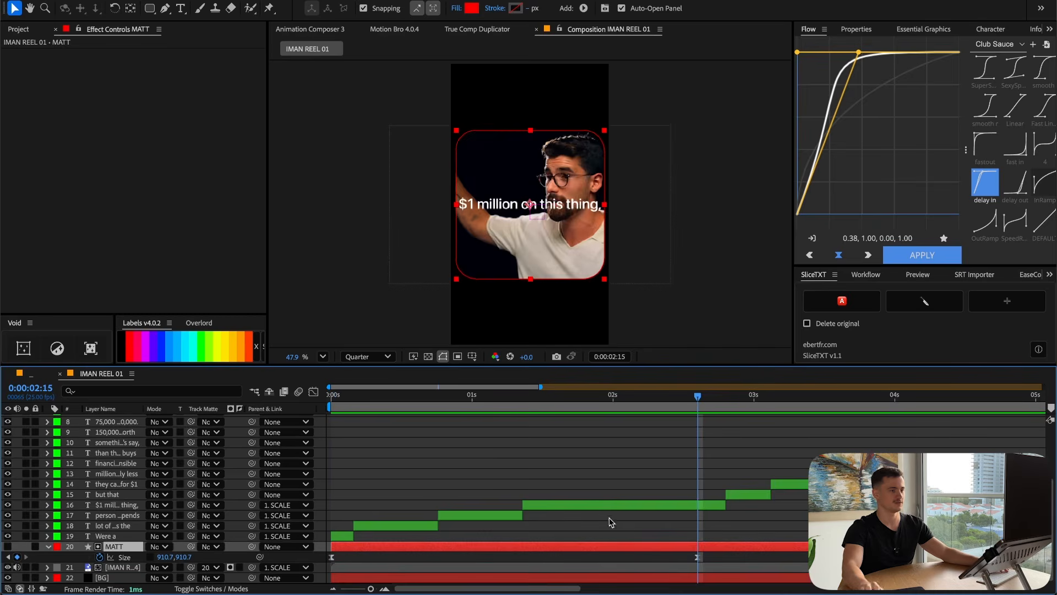
{"action": "left_click", "coordinate": [8, 557]}
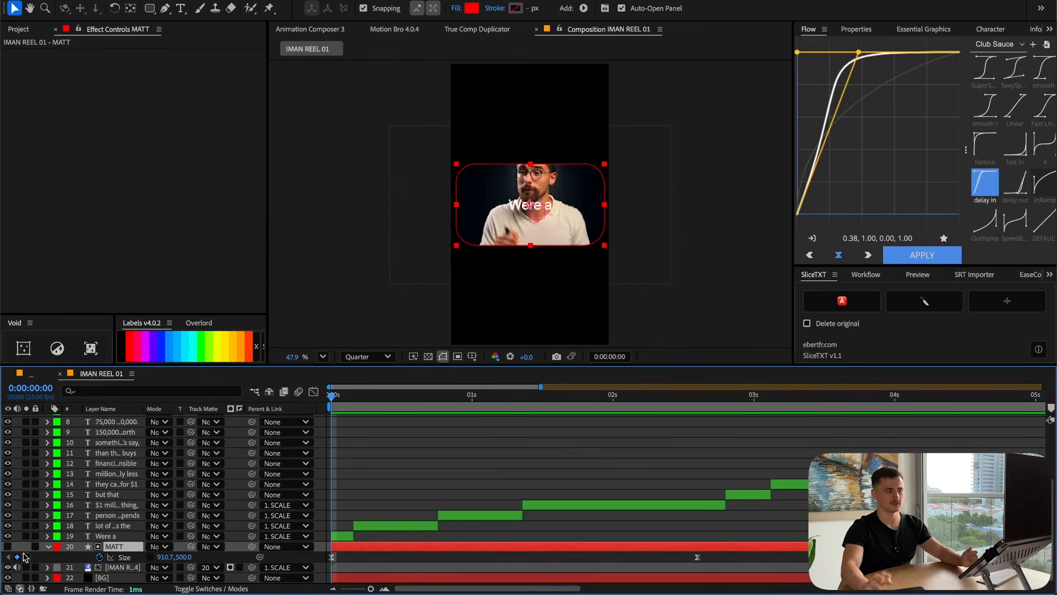
{"action": "left_click", "coordinate": [25, 557]}
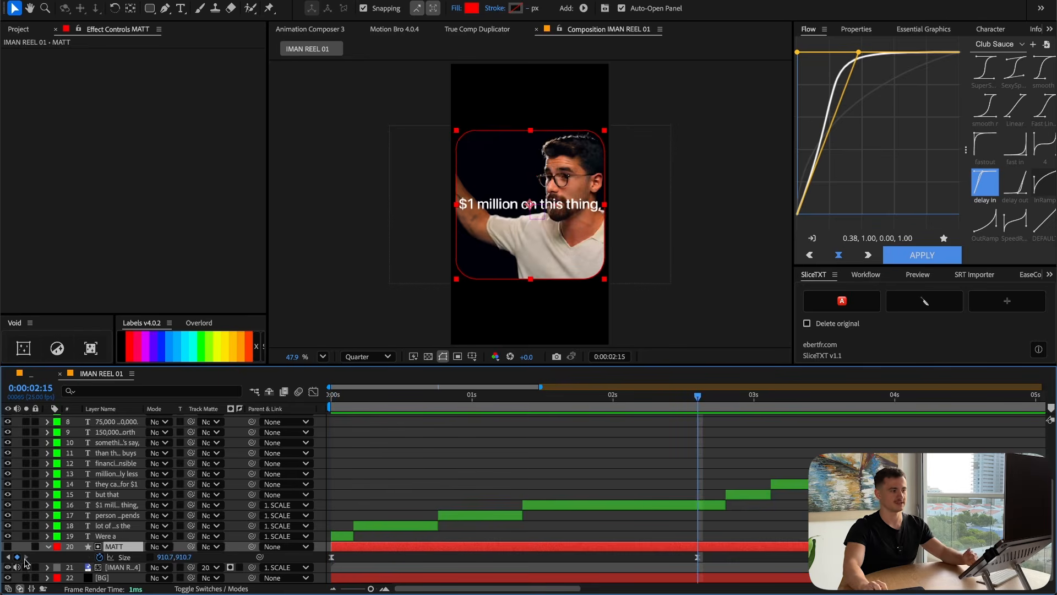
{"action": "left_click", "coordinate": [9, 557]}
{"action": "left_click", "coordinate": [25, 557]}
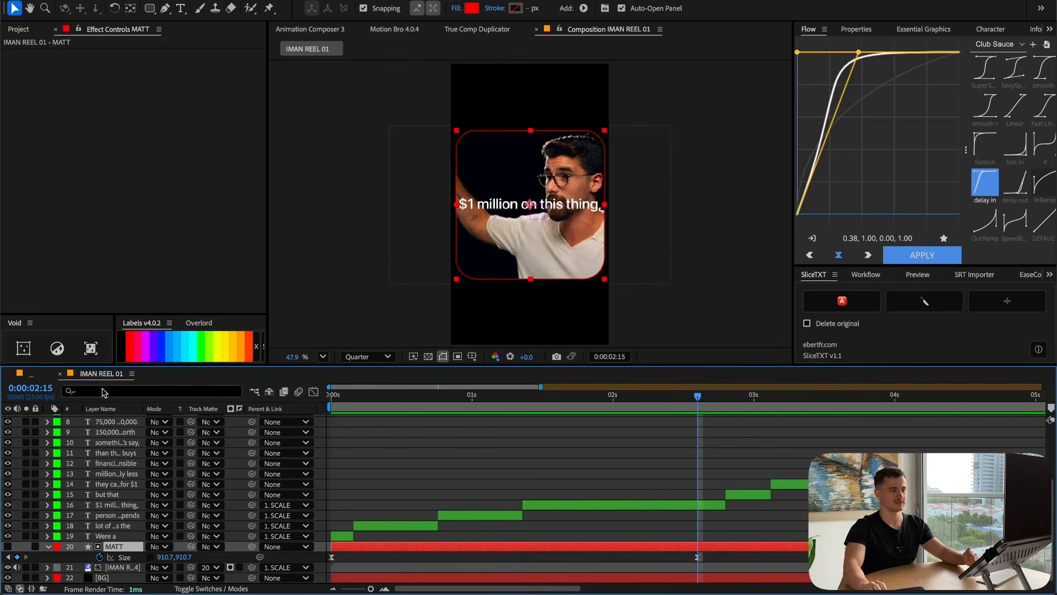
{"action": "scroll", "coordinate": [440, 467], "scroll_direction": "up", "scroll_amount": 5}
{"action": "left_click", "coordinate": [603, 440]}
{"action": "left_click_drag", "start_coordinate": [635, 436], "coordinate": [332, 444]}
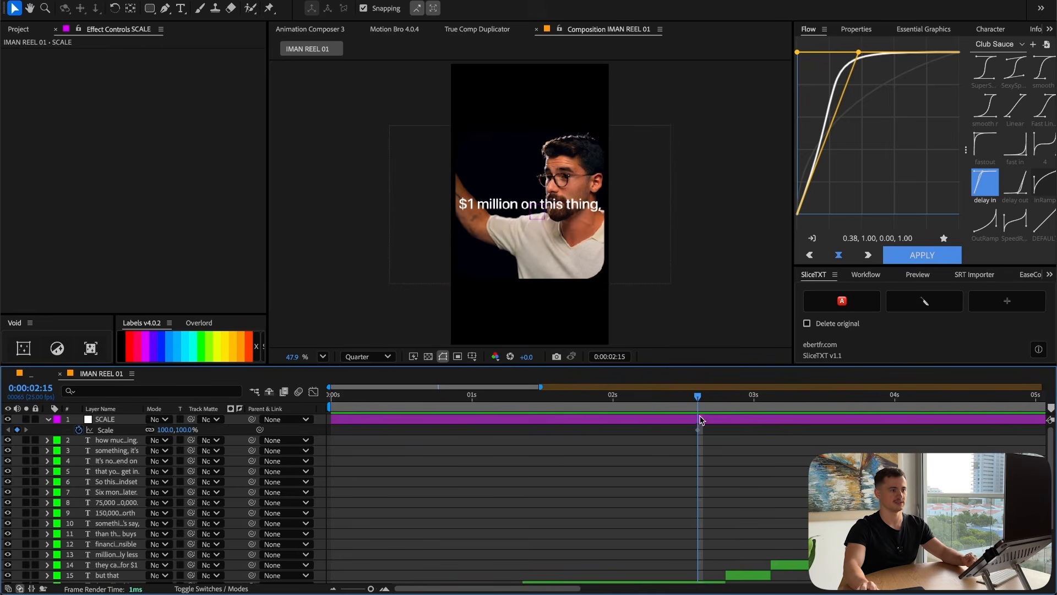
Set the SCALE null's Scale to 150% at the first frame
{"action": "key", "text": "Home"}
{"action": "left_click_drag", "start_coordinate": [182, 431], "coordinate": [218, 431]}
{"action": "left_click", "coordinate": [187, 430]}
{"action": "type", "text": "150"}
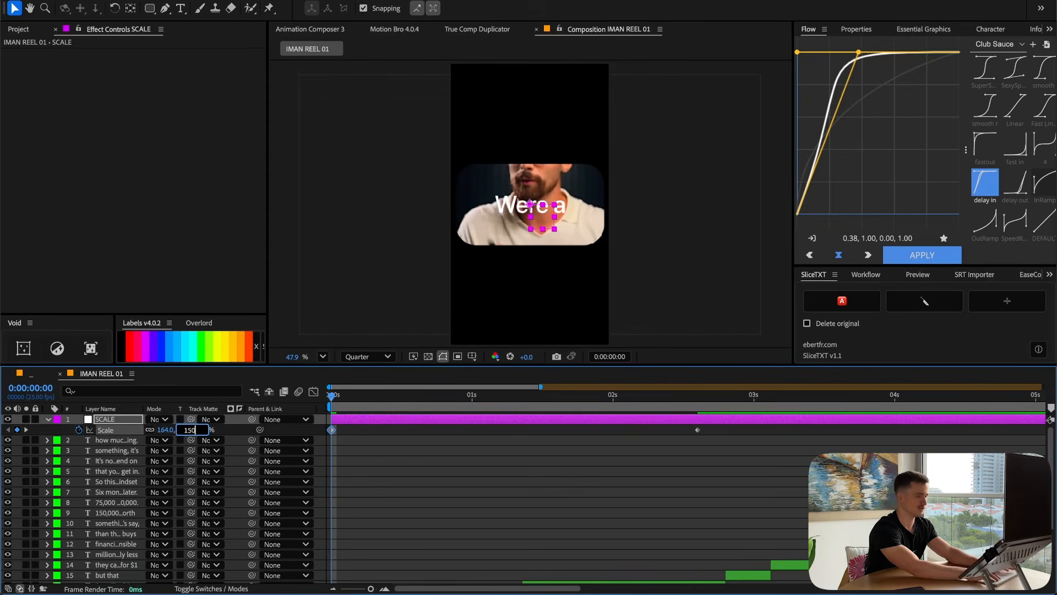
{"action": "key", "text": "Return"}
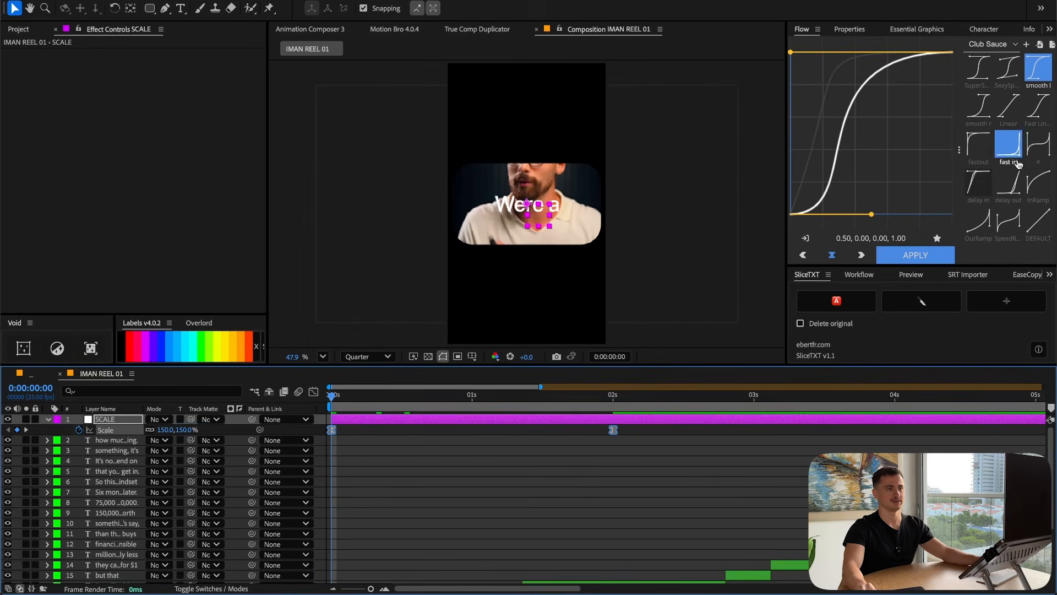
Preview the zoom, move the last Scale keyframe to 0:00:01:00 and ease it with the InRamp curve (0.00, 0.75, 1.00, 1.00)
{"action": "key", "text": "space"}
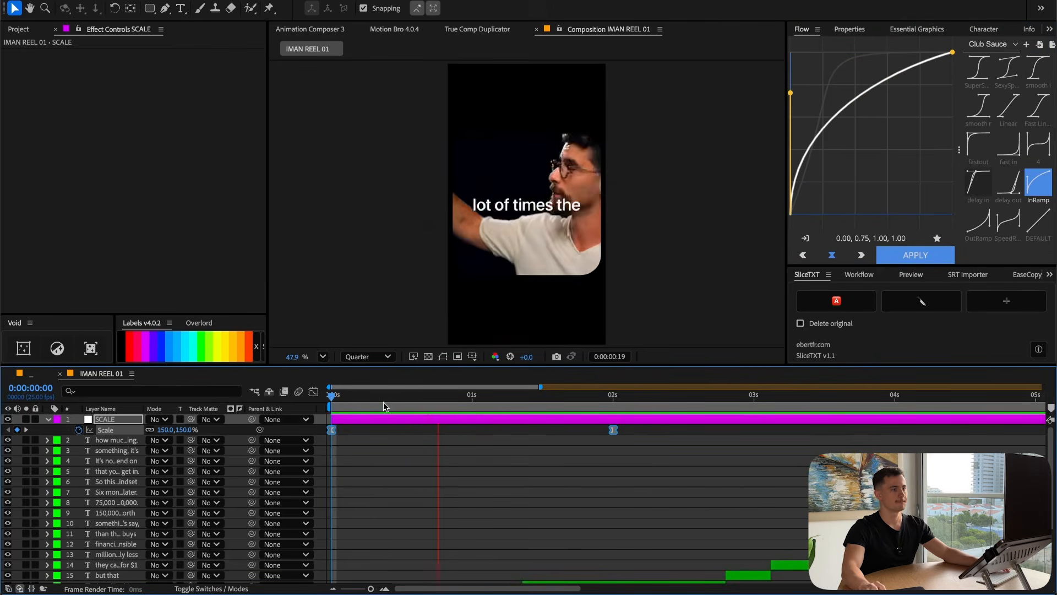
{"action": "left_click", "coordinate": [493, 397]}
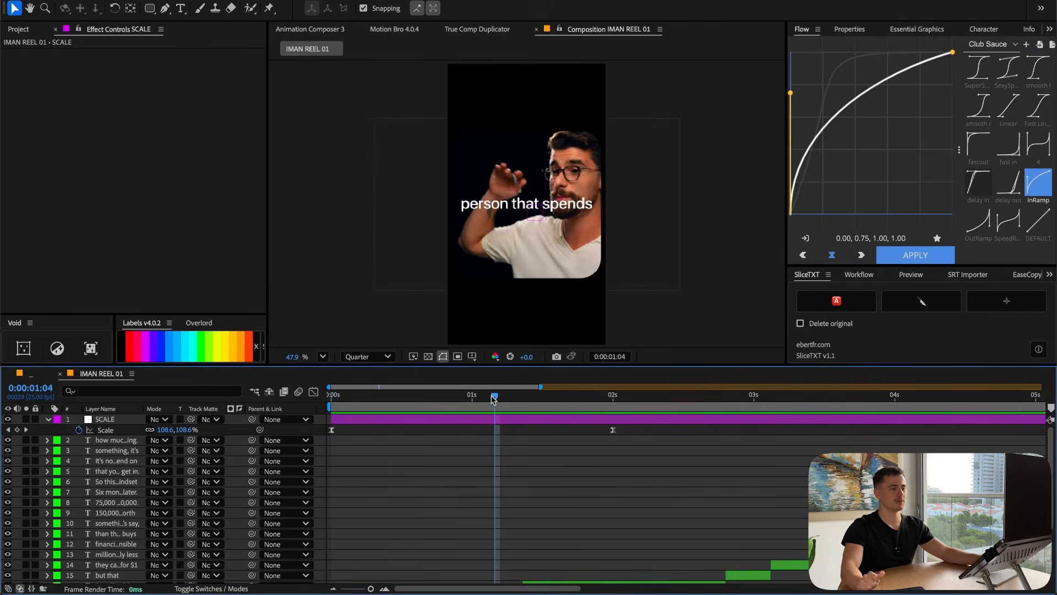
{"action": "left_click_drag", "start_coordinate": [504, 402], "coordinate": [532, 403]}
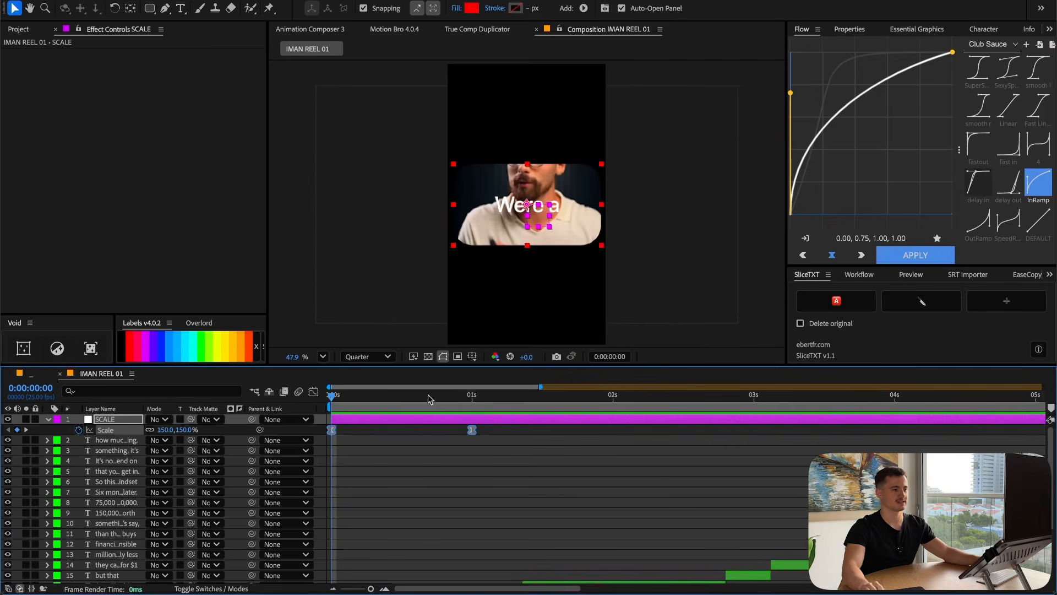
{"action": "left_click_drag", "start_coordinate": [354, 404], "coordinate": [472, 419]}
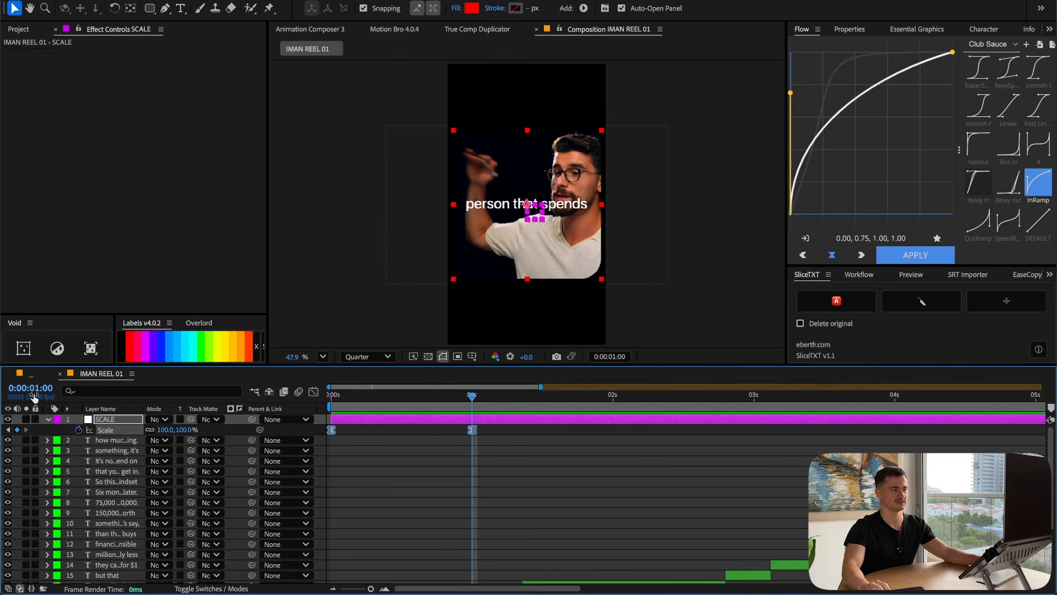
{"action": "left_click", "coordinate": [1042, 185]}
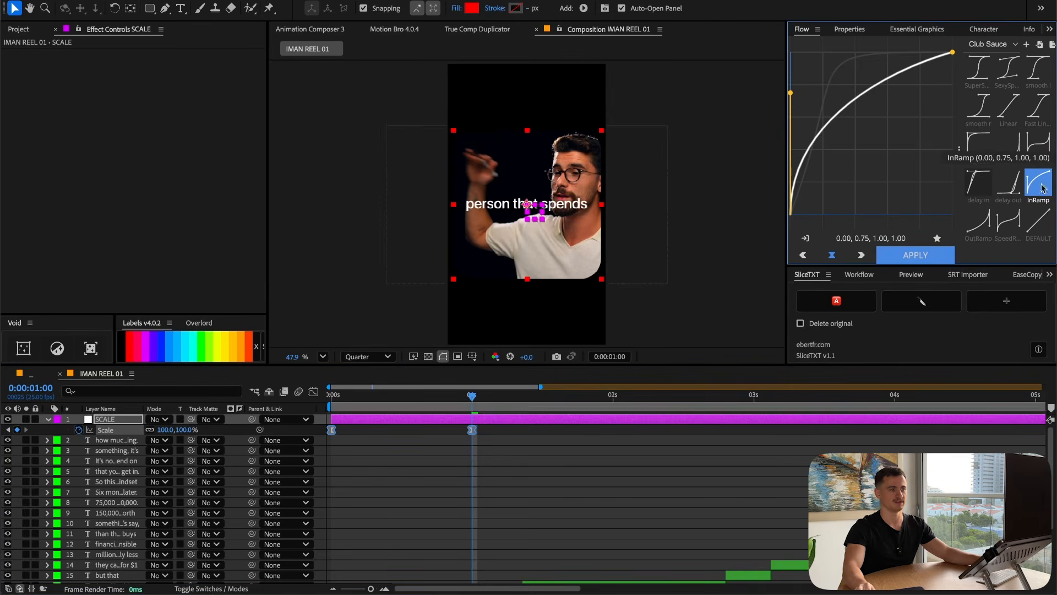
Collapse the properties of all layers and play back the opening zoom from the first frame
{"action": "key", "text": "Home"}
{"action": "key", "text": "super+a"}
{"action": "key", "text": "u"}
{"action": "left_click", "coordinate": [470, 467]}
{"action": "scroll", "coordinate": [433, 457], "scroll_direction": "down", "scroll_amount": 3}
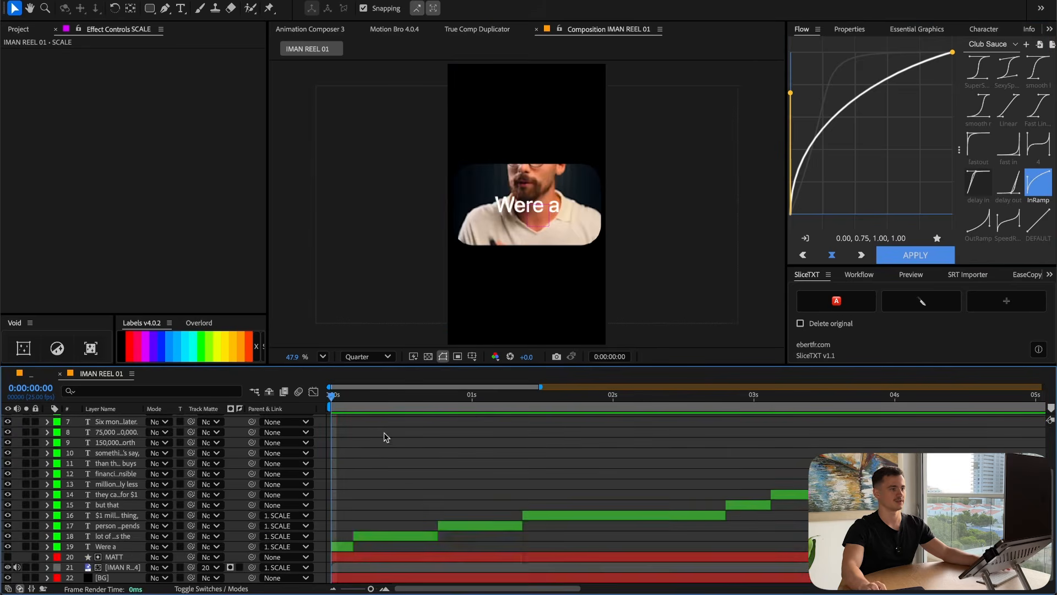
{"action": "key", "text": "space"}
{"action": "key", "text": "space"}
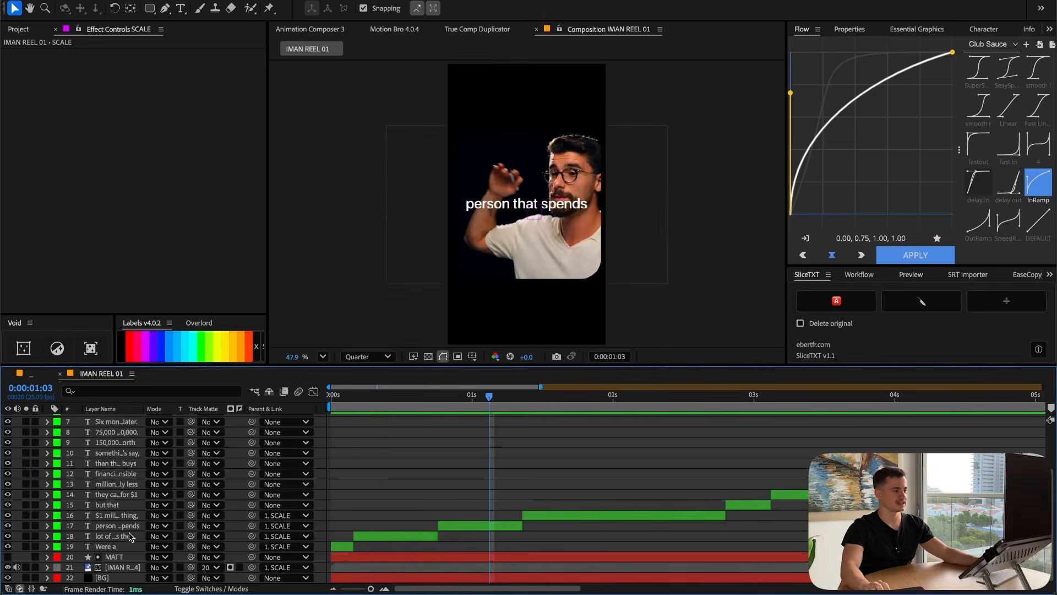
Duplicate the IMAN REEL 01.mp4 footage layer and move the copy to the top of the layer stack
{"action": "left_click", "coordinate": [142, 567]}
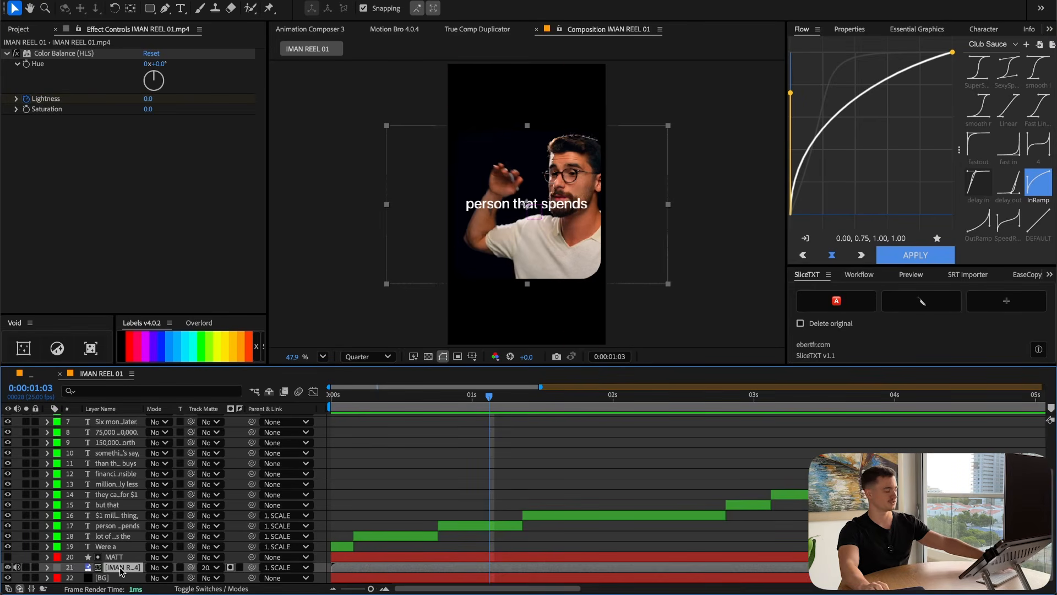
{"action": "key", "text": "ctrl+d"}
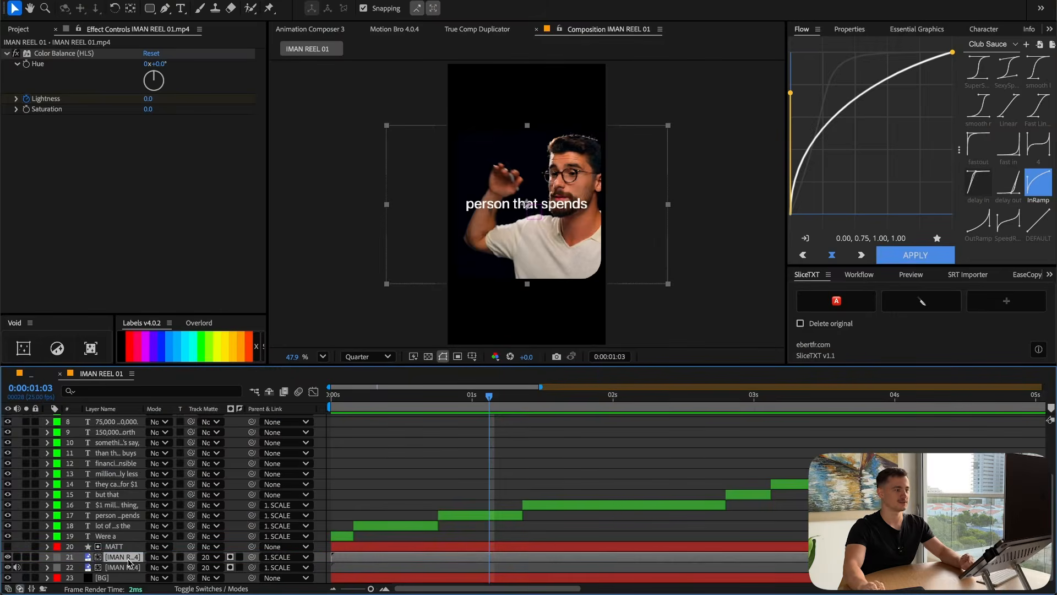
{"action": "left_click_drag", "start_coordinate": [128, 559], "coordinate": [117, 418]}
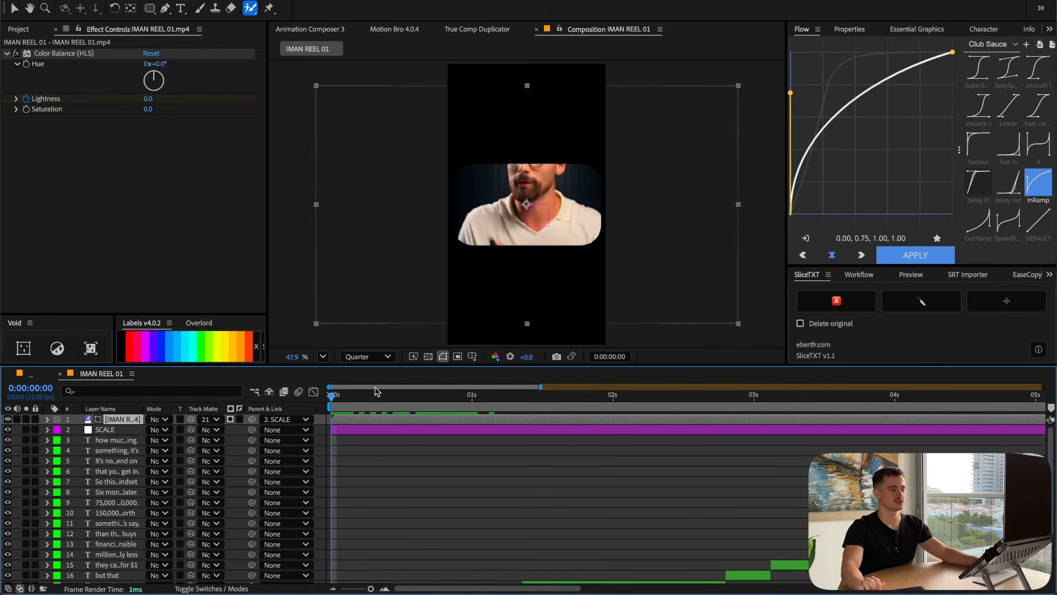
Find the first camera-angle cut and split the top footage copy there at 0:00:00:16
{"action": "left_click_drag", "start_coordinate": [539, 384], "coordinate": [1040, 386]}
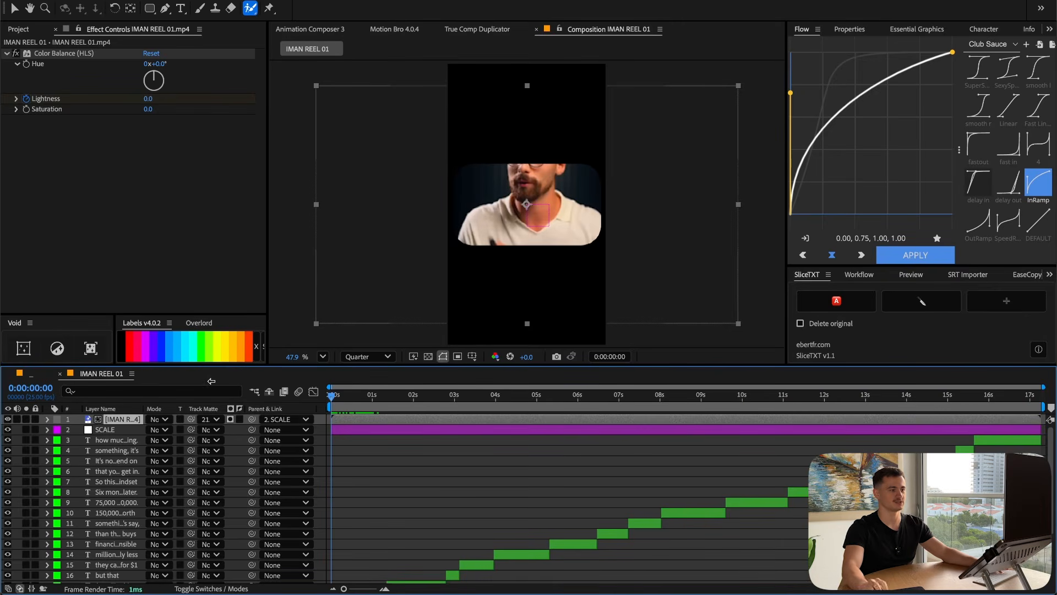
{"action": "left_click_drag", "start_coordinate": [332, 395], "coordinate": [353, 393]}
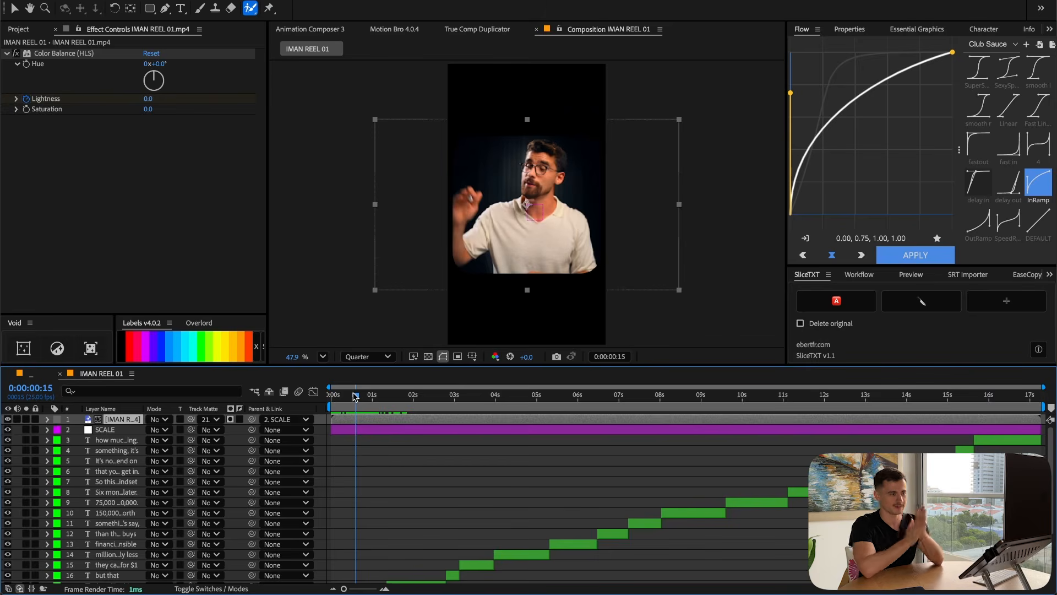
{"action": "left_click_drag", "start_coordinate": [1043, 387], "coordinate": [516, 387]}
{"action": "left_click_drag", "start_coordinate": [428, 402], "coordinate": [431, 403]}
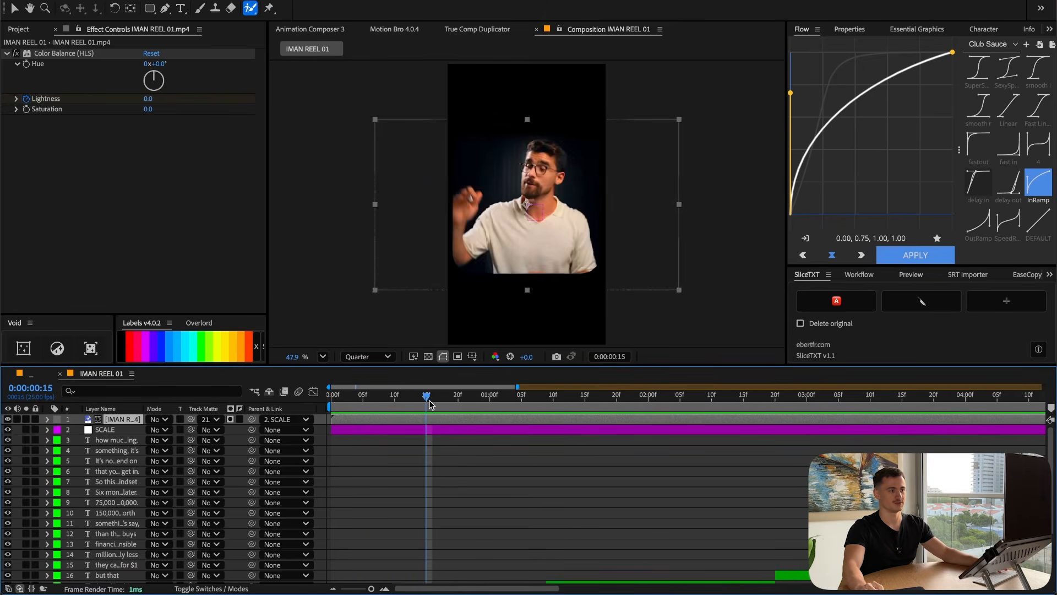
{"action": "left_click", "coordinate": [909, 275]}
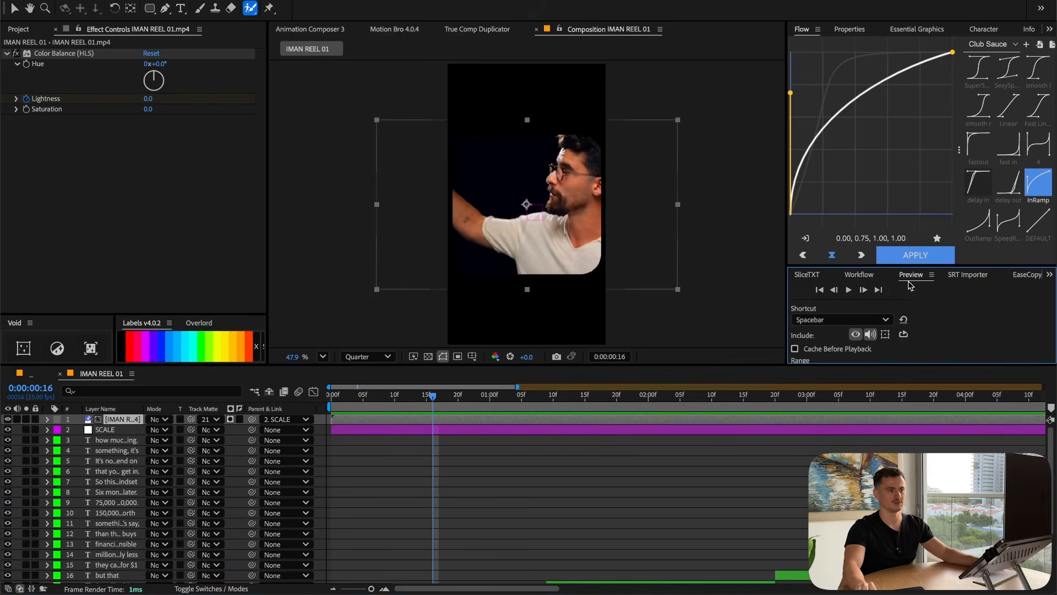
{"action": "left_click", "coordinate": [358, 1]}
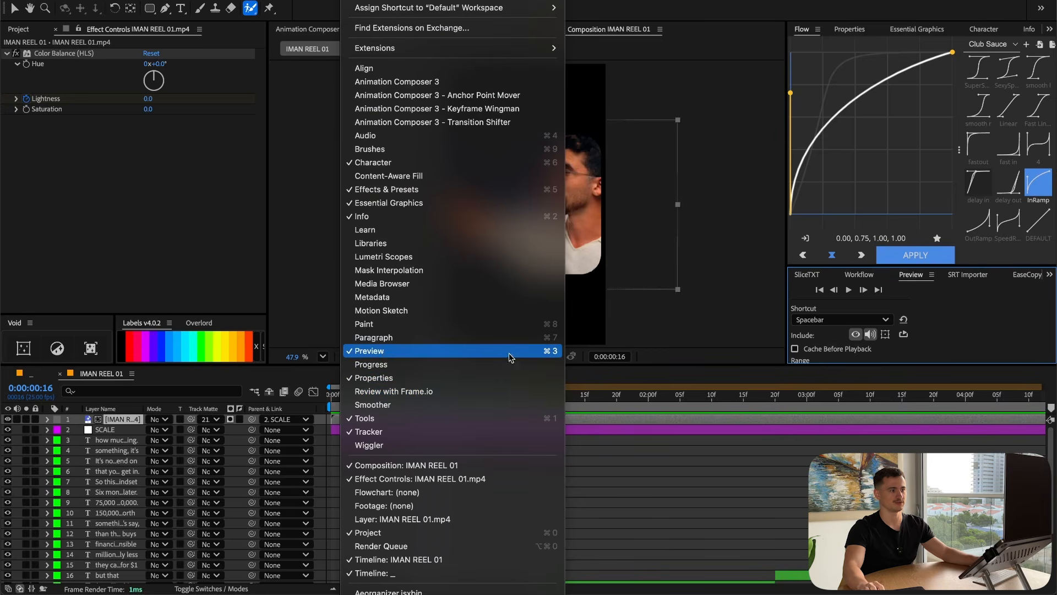
{"action": "left_click", "coordinate": [835, 291]}
{"action": "left_click", "coordinate": [835, 289]}
{"action": "left_click", "coordinate": [863, 291]}
{"action": "left_click", "coordinate": [466, 416]}
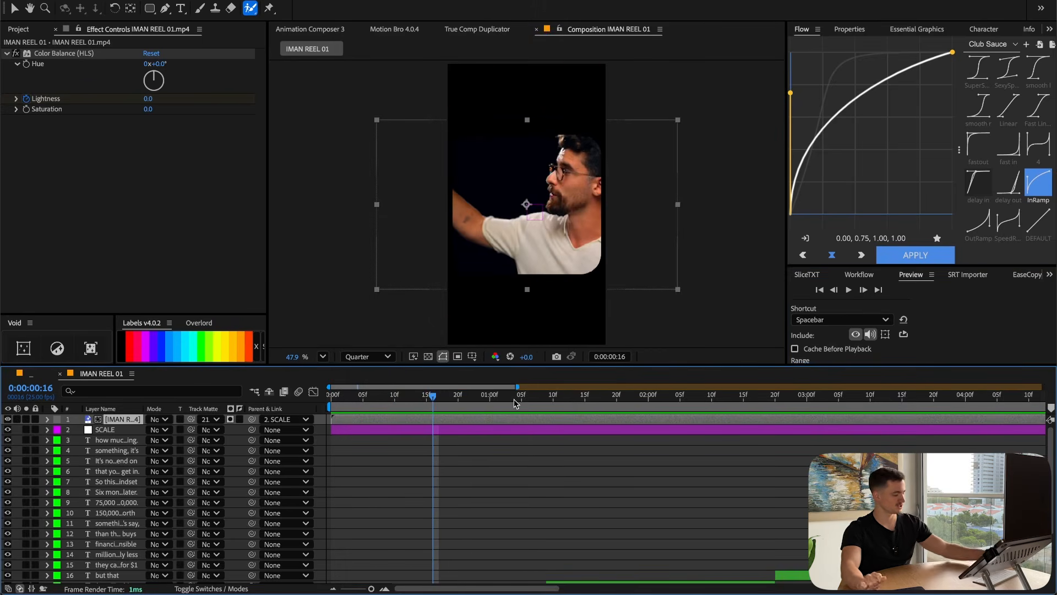
{"action": "key", "text": "ctrl+shift+d"}
Split the top footage copy at the next two chosen cut points, about 0:00:04:06 and 0:00:12:00
{"action": "left_click_drag", "start_coordinate": [513, 398], "coordinate": [647, 386]}
{"action": "left_click", "coordinate": [490, 398]}
{"action": "key", "text": "ctrl+shift+d"}
{"action": "key", "text": "space"}
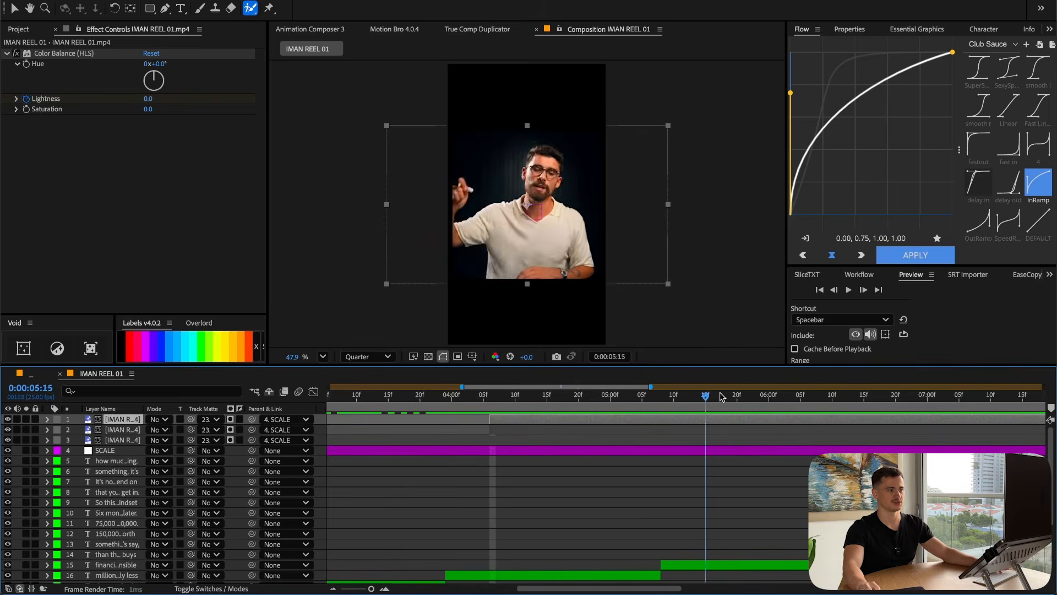
{"action": "left_click_drag", "start_coordinate": [570, 387], "coordinate": [682, 387]}
{"action": "left_click_drag", "start_coordinate": [489, 396], "coordinate": [556, 398]}
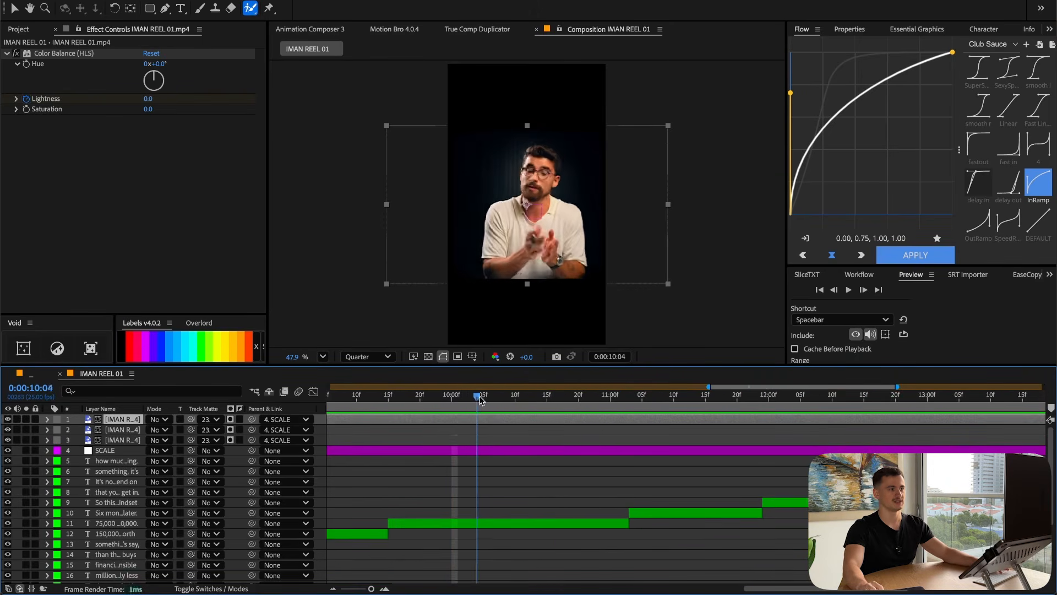
{"action": "left_click_drag", "start_coordinate": [478, 398], "coordinate": [775, 393]}
{"action": "key", "text": "ctrl+shift+d"}
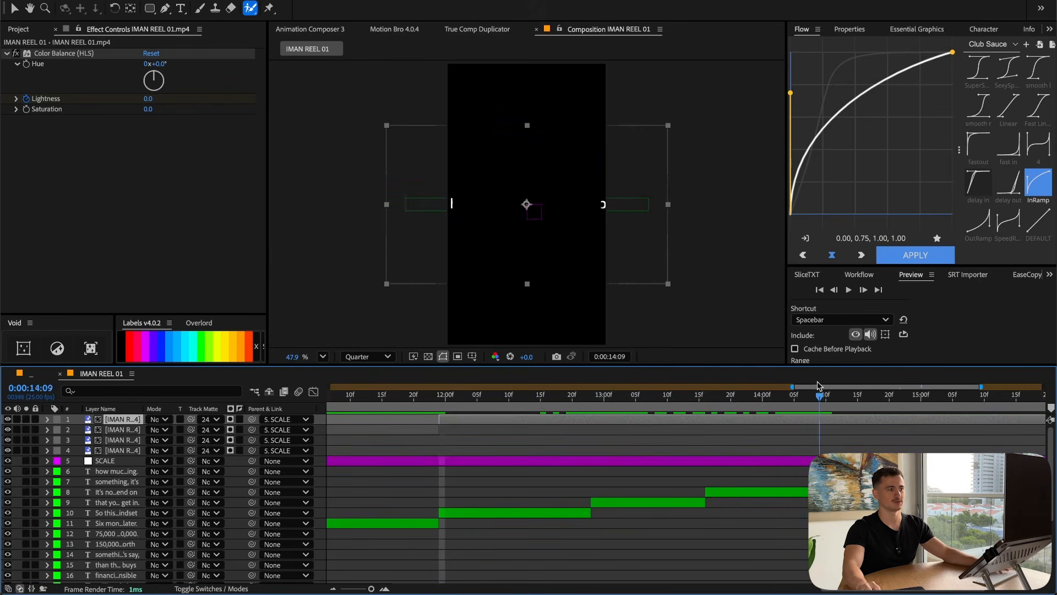
Split the last footage segment at about 0:00:13:16 and delete the remainder after it
{"action": "left_click_drag", "start_coordinate": [683, 392], "coordinate": [706, 392]}
{"action": "key", "text": "ctrl+shift+d"}
{"action": "key", "text": "Delete"}
Return to the first frame and set the composition's preview resolution to Full
{"action": "left_click_drag", "start_coordinate": [793, 386], "coordinate": [329, 387]}
{"action": "key", "text": "Home"}
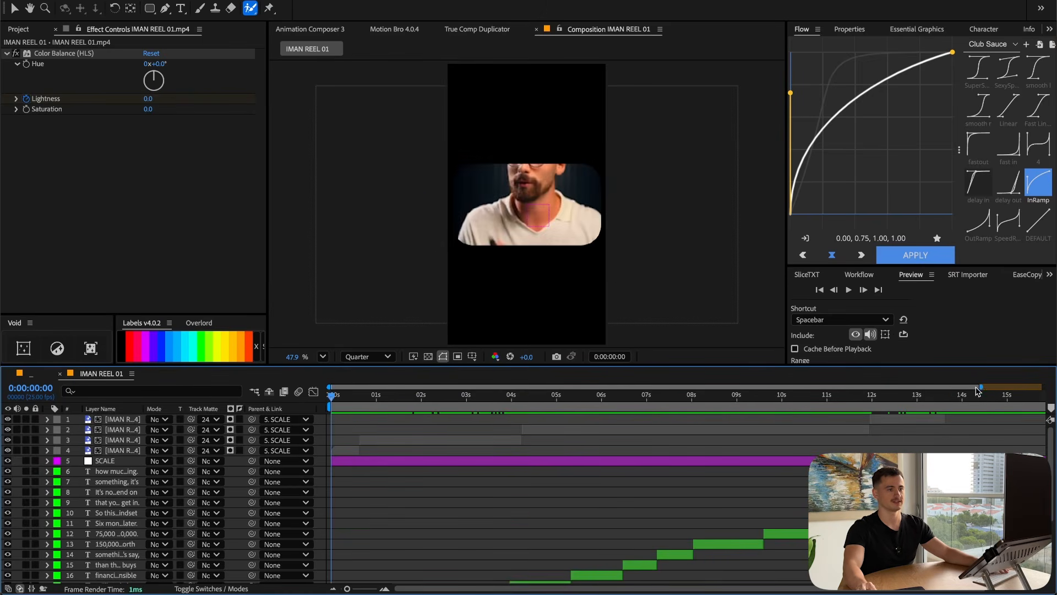
{"action": "left_click_drag", "start_coordinate": [979, 388], "coordinate": [774, 387]}
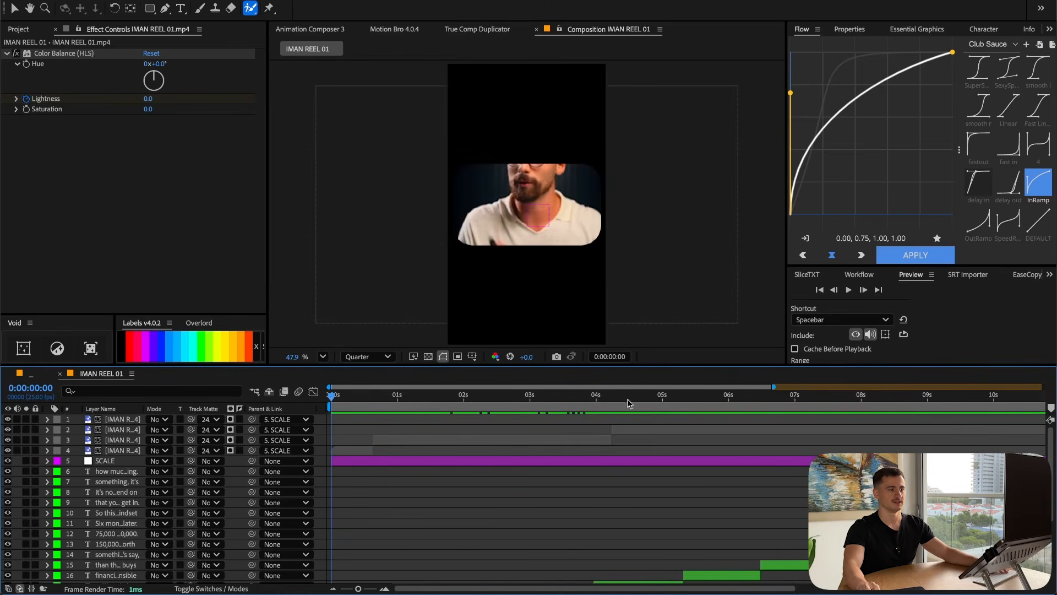
{"action": "left_click", "coordinate": [368, 361]}
{"action": "left_click", "coordinate": [363, 395]}
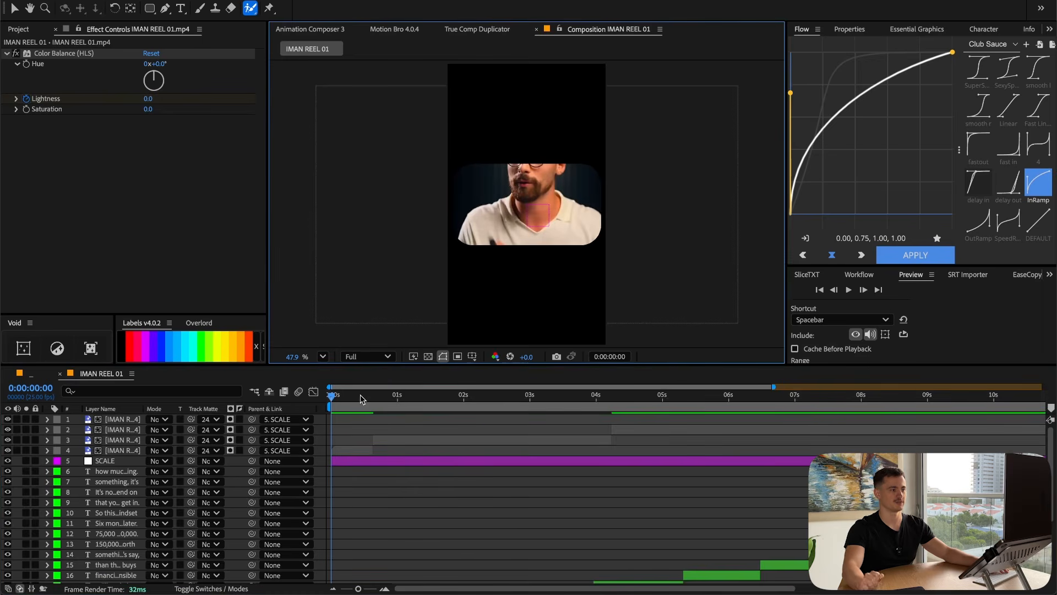
Check the frame rate in the IMAN REEL 01 composition settings without changing anything
{"action": "left_click", "coordinate": [121, 1]}
{"action": "mouse_move", "coordinate": [162, 1]}
{"action": "left_click", "coordinate": [189, 12]}
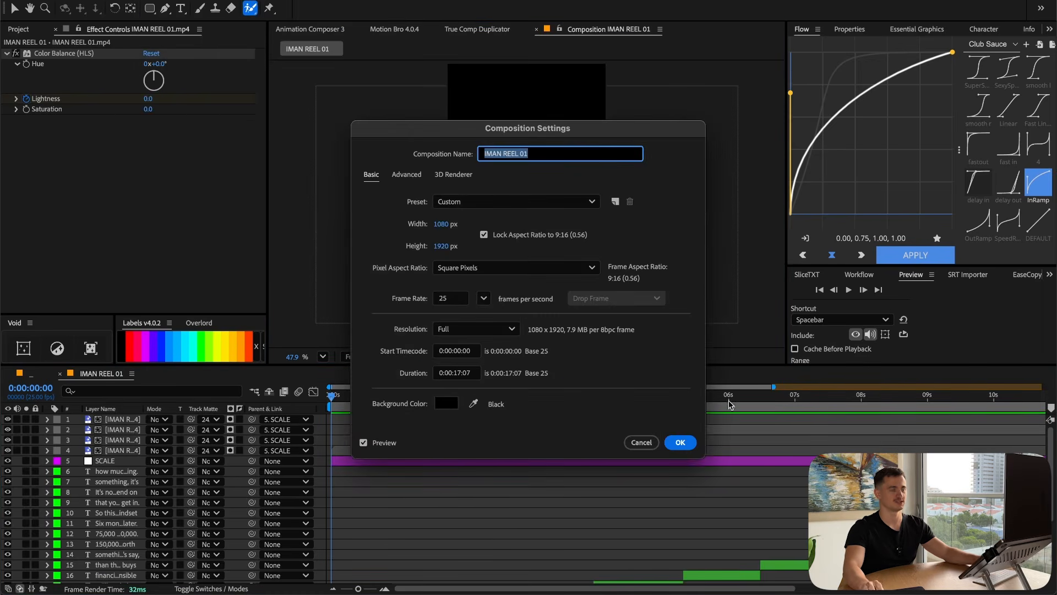
{"action": "left_click", "coordinate": [639, 442]}
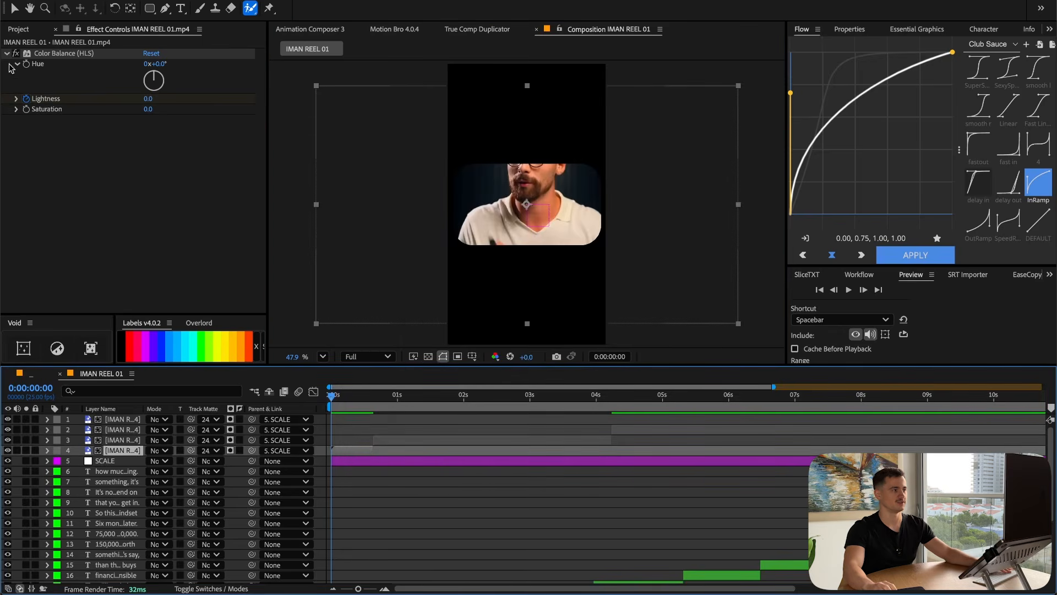
Check the frame rate of the IMAN REEL 01.mp4 source footage in the STOCK assets folder
{"action": "left_click", "coordinate": [19, 29]}
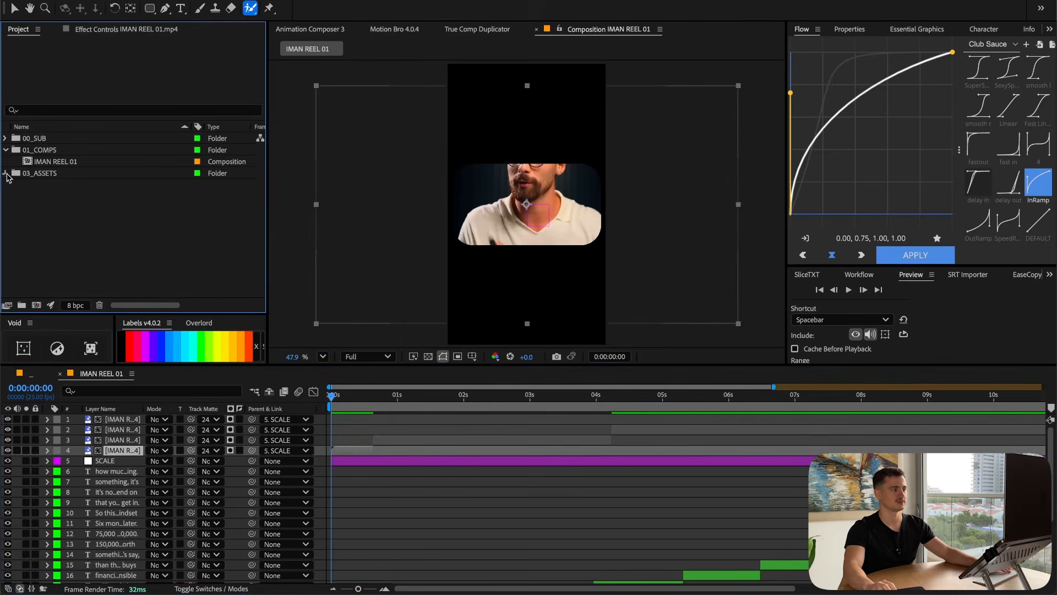
{"action": "left_click", "coordinate": [6, 174]}
{"action": "left_click", "coordinate": [84, 257]}
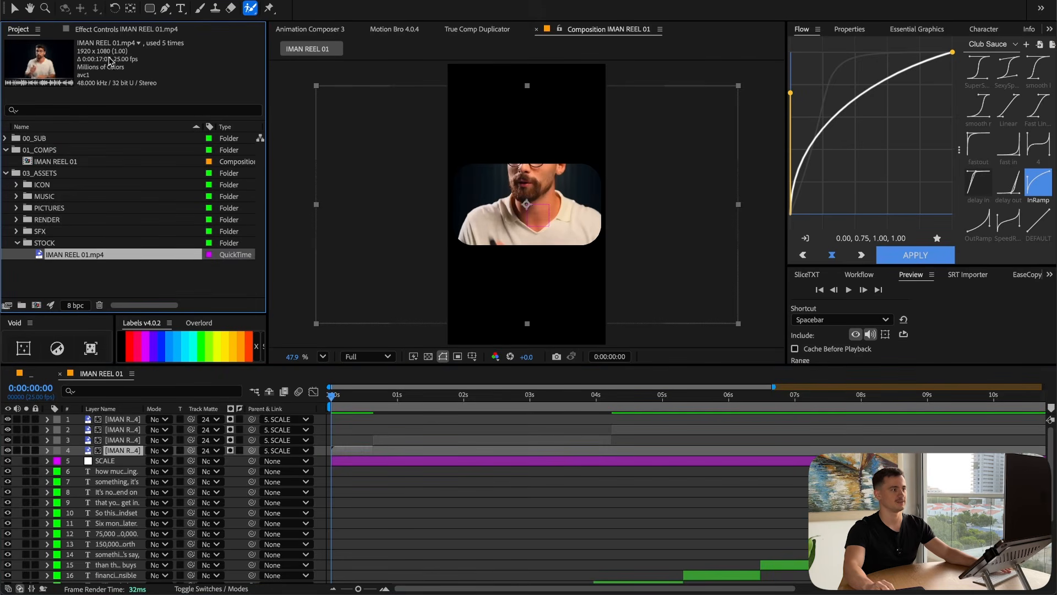
{"action": "left_click", "coordinate": [17, 243]}
{"action": "left_click", "coordinate": [5, 173]}
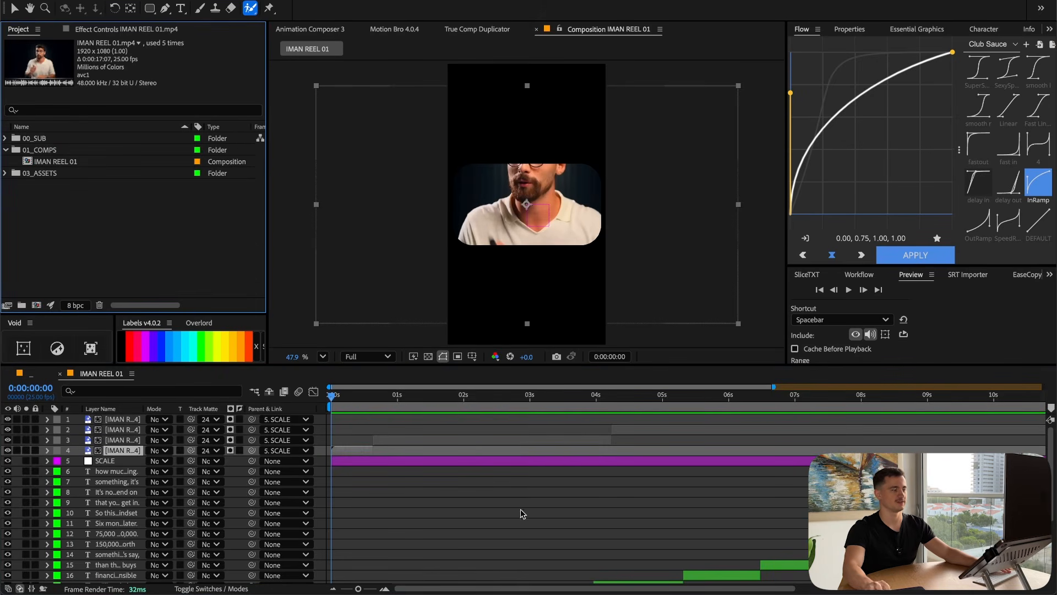
Set the composition's preview resolution to Auto
{"action": "left_click", "coordinate": [420, 500]}
{"action": "left_click", "coordinate": [365, 356]}
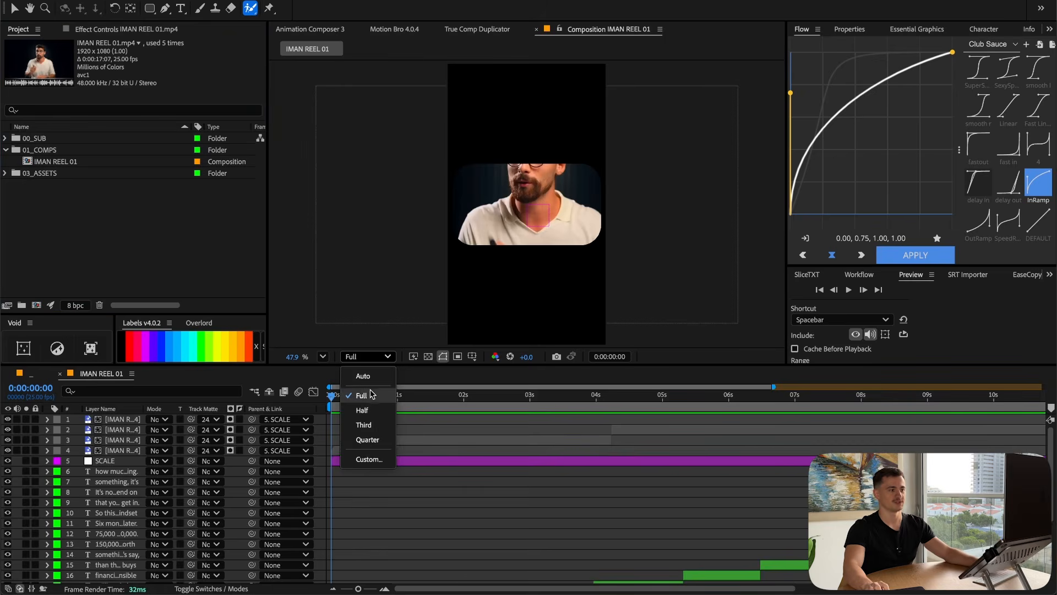
{"action": "left_click", "coordinate": [363, 376]}
Open the opening footage segment in its own Layer viewer and activate the Roto Brush tool
{"action": "double_click", "coordinate": [123, 451]}
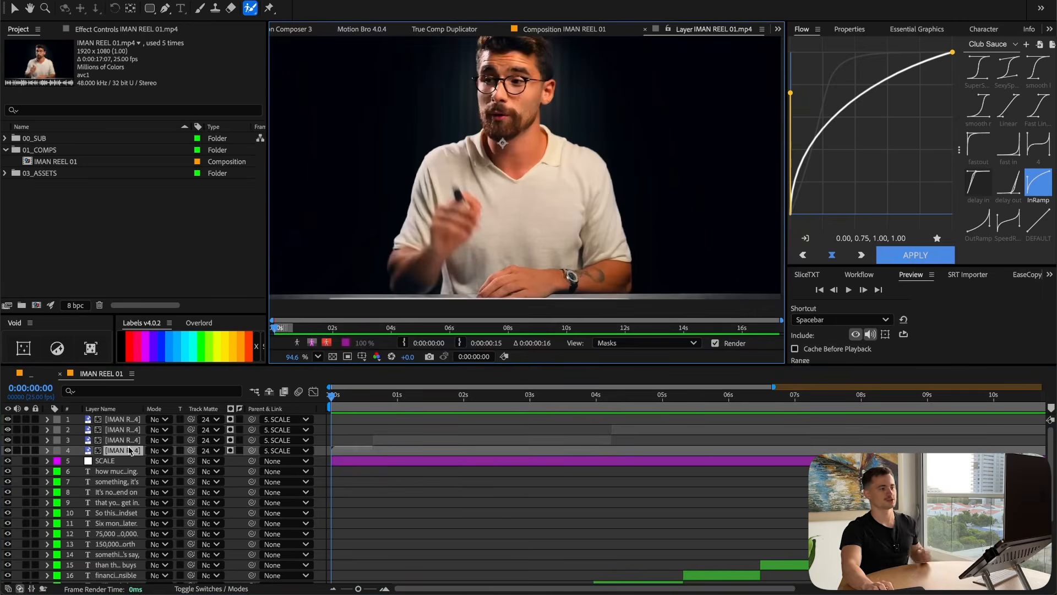
{"action": "key", "text": "v"}
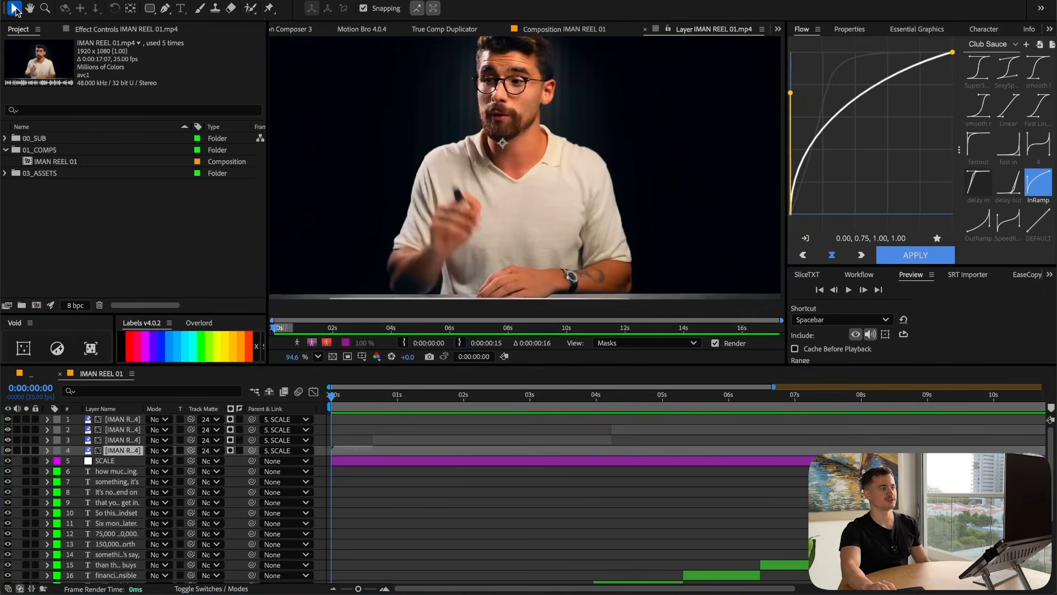
{"action": "left_click", "coordinate": [250, 9]}
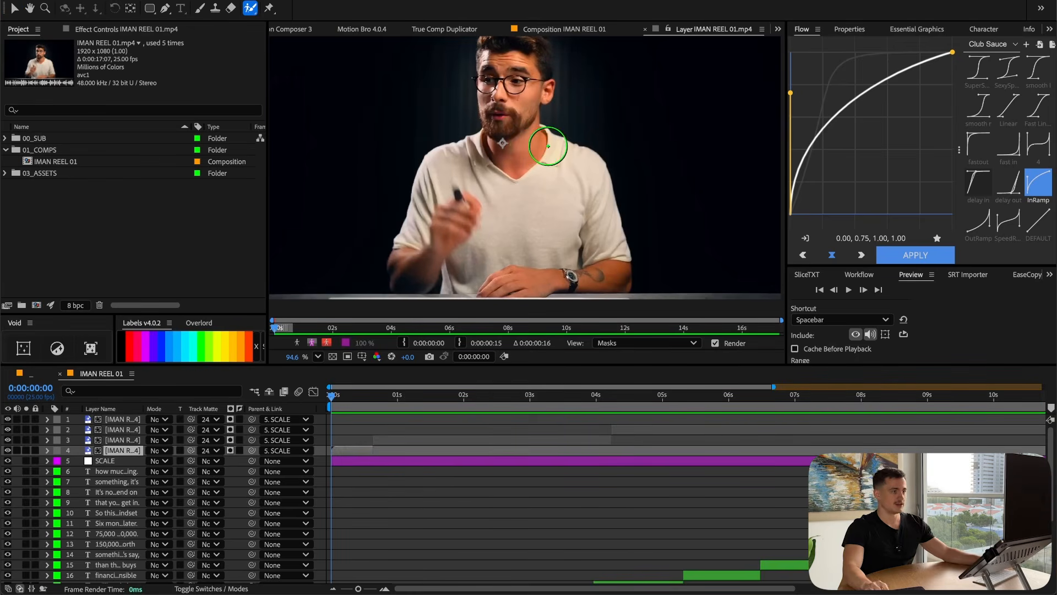
{"action": "scroll", "coordinate": [542, 201], "scroll_direction": "down", "scroll_amount": 4}
{"action": "scroll", "coordinate": [543, 201], "scroll_direction": "up", "scroll_amount": 3}
{"action": "scroll", "coordinate": [543, 200], "scroll_direction": "down", "scroll_amount": 4}
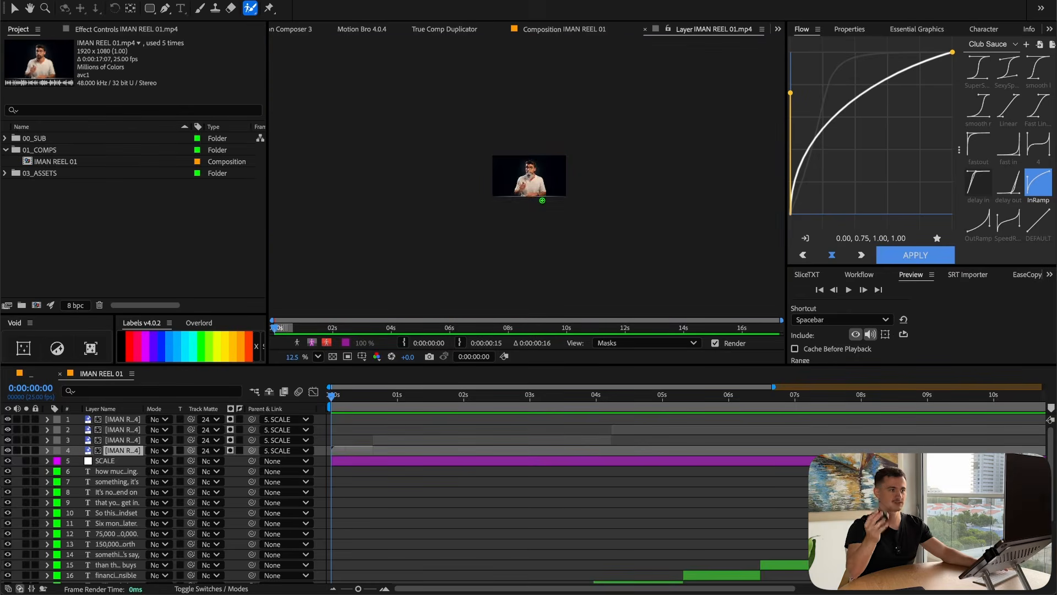
{"action": "scroll", "coordinate": [542, 200], "scroll_direction": "up", "scroll_amount": 6}
{"action": "key", "text": "space"}
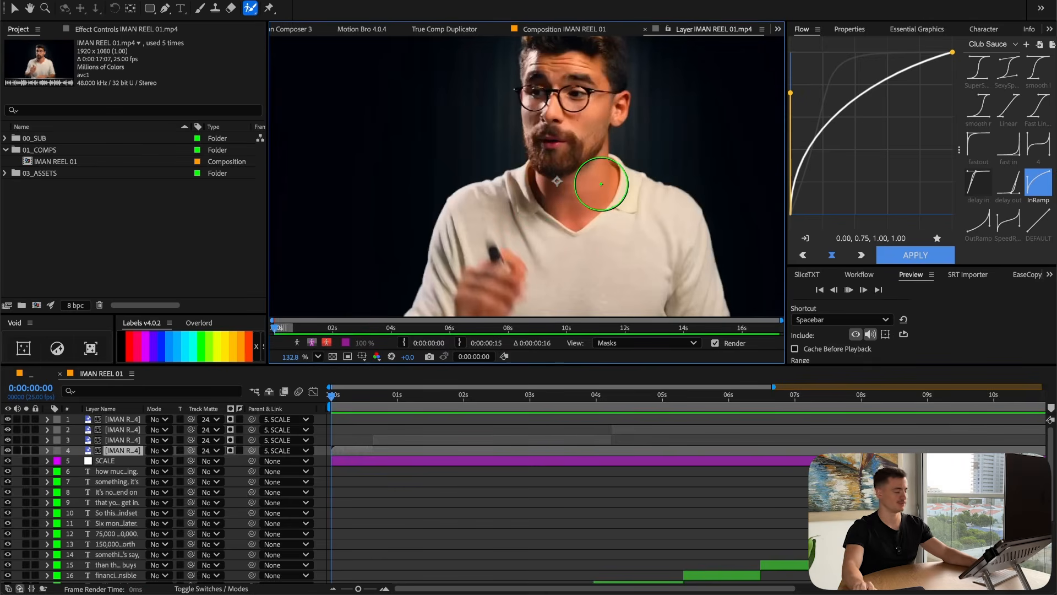
{"action": "key", "text": "space"}
{"action": "left_click", "coordinate": [366, 406]}
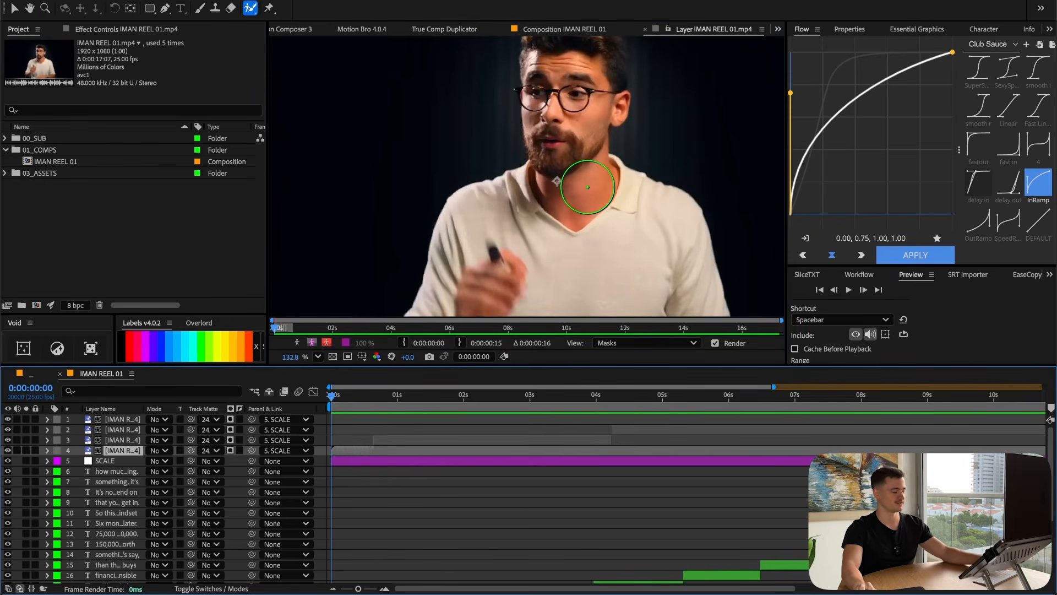
{"action": "left_click_drag", "start_coordinate": [619, 220], "coordinate": [539, 159]}
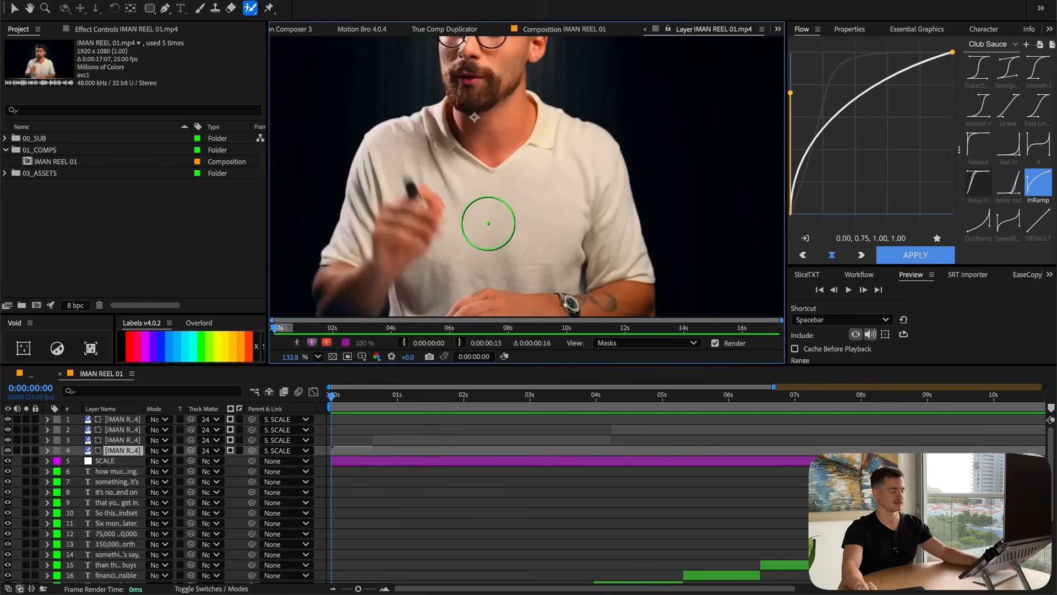
{"action": "scroll", "coordinate": [489, 224], "scroll_direction": "down", "scroll_amount": 2}
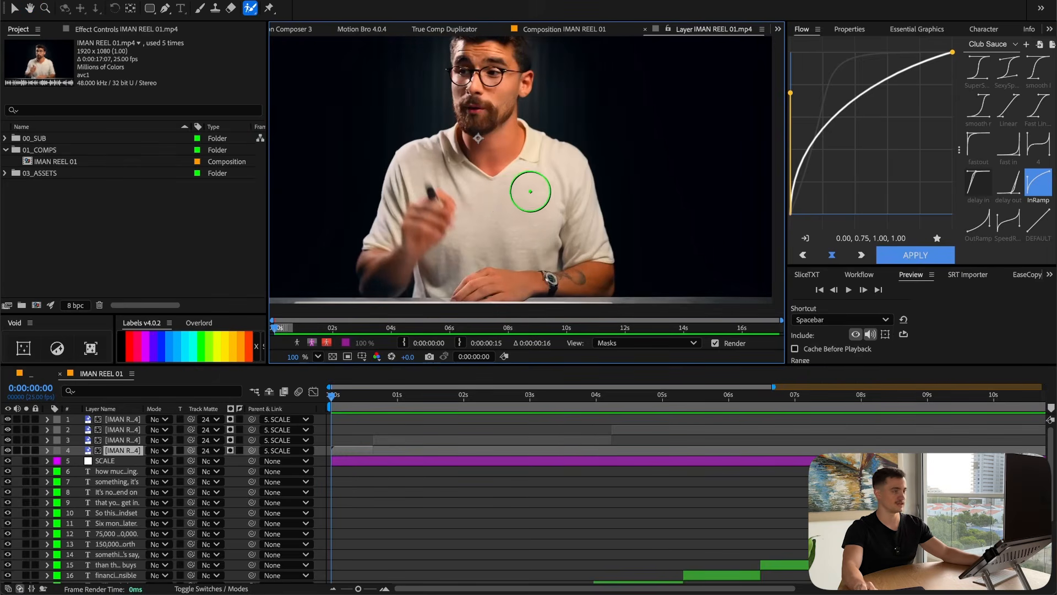
Resize the Roto Brush and paint foreground strokes over the speaker's head, torso and arms on the first frame
{"action": "left_click_drag", "start_coordinate": [530, 188], "coordinate": [616, 188], "text": "super"}
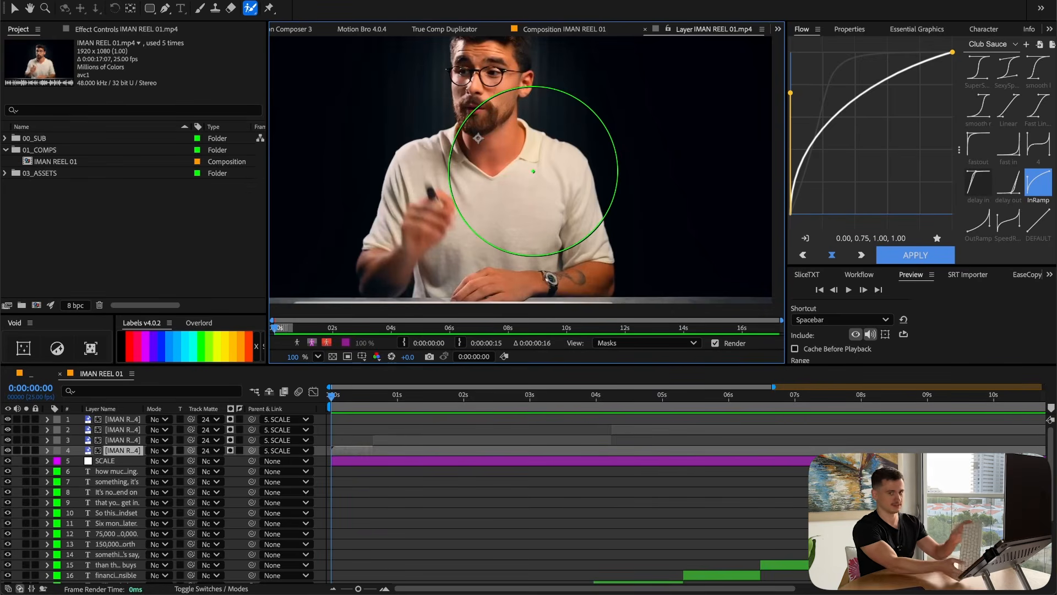
{"action": "left_click_drag", "start_coordinate": [533, 162], "coordinate": [468, 162], "text": "super"}
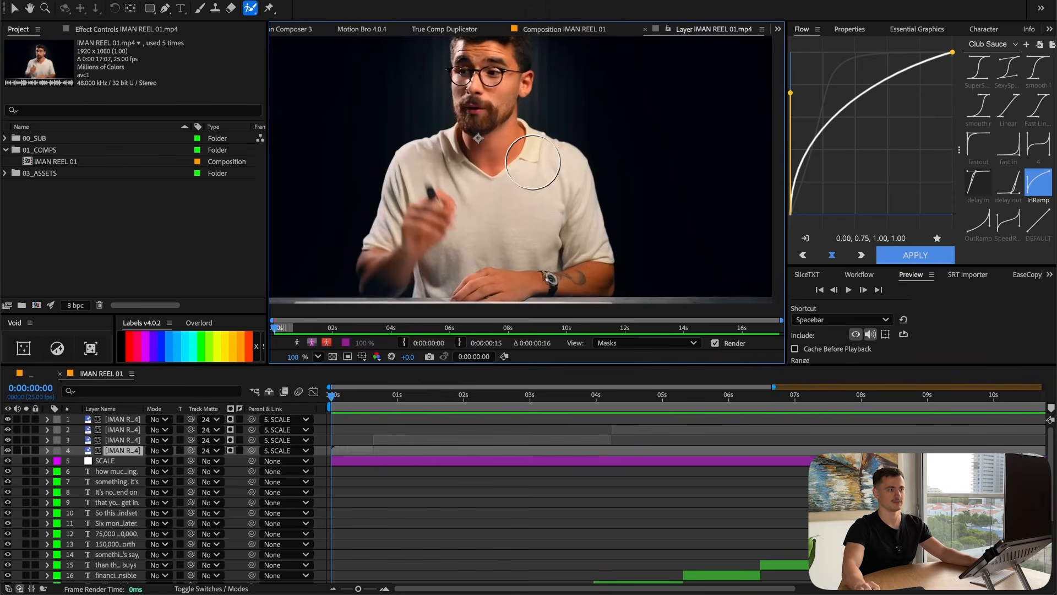
{"action": "scroll", "coordinate": [531, 168], "scroll_direction": "down", "scroll_amount": 1}
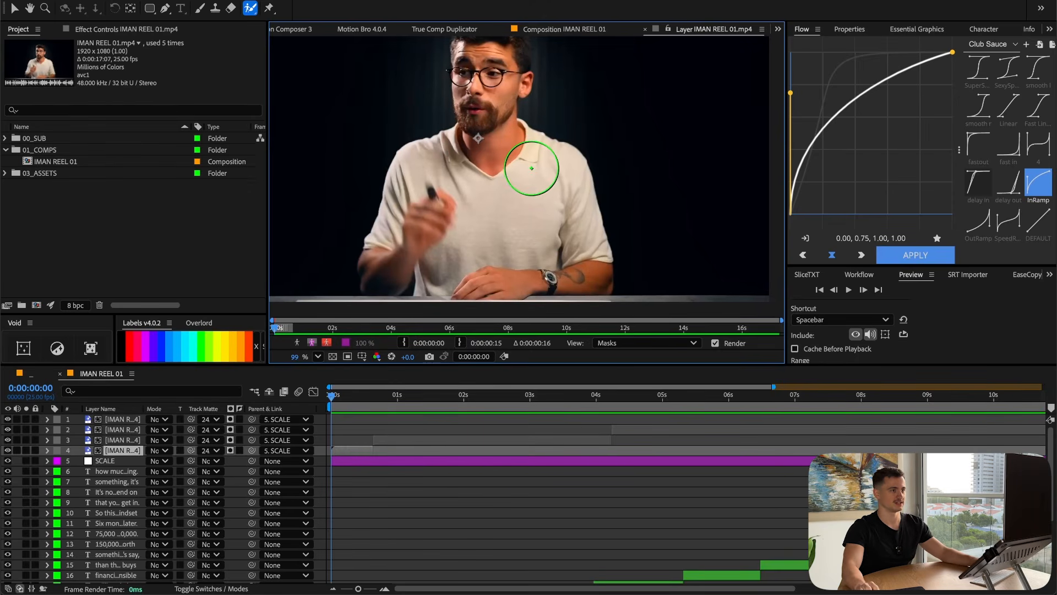
{"action": "scroll", "coordinate": [533, 169], "scroll_direction": "down", "scroll_amount": 1}
{"action": "mouse_move", "coordinate": [499, 100]}
{"action": "left_mouse_down"}
{"action": "mouse_move", "coordinate": [488, 65]}
{"action": "mouse_move", "coordinate": [499, 101]}
{"action": "mouse_move", "coordinate": [481, 190]}
{"action": "mouse_move", "coordinate": [402, 259]}
{"action": "mouse_move", "coordinate": [408, 267]}
{"action": "left_mouse_up"}
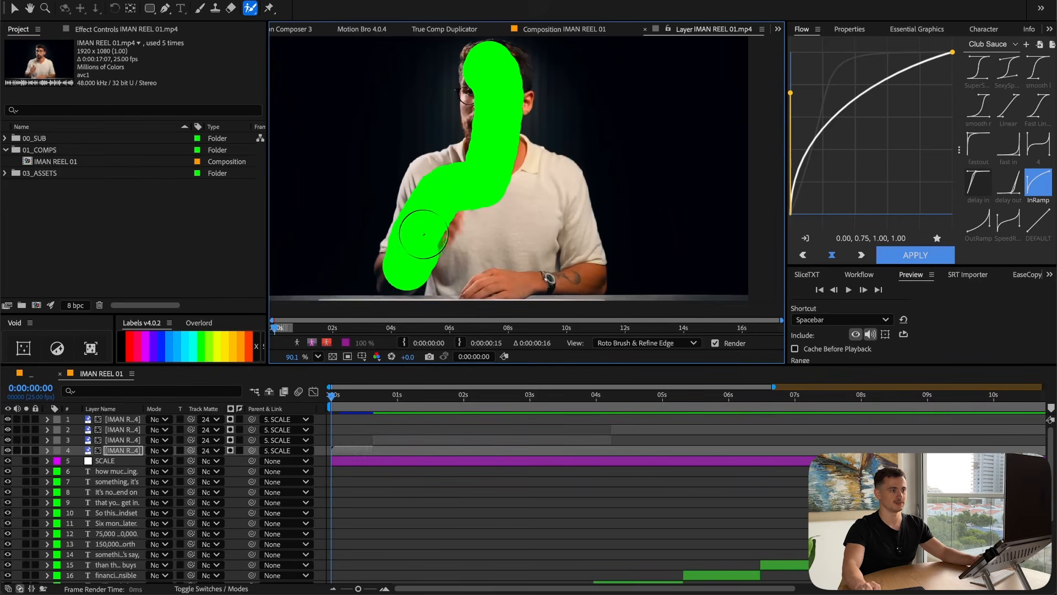
{"action": "mouse_move", "coordinate": [496, 167]}
{"action": "left_mouse_down"}
{"action": "mouse_move", "coordinate": [539, 180]}
{"action": "mouse_move", "coordinate": [574, 273]}
{"action": "mouse_move", "coordinate": [439, 276]}
{"action": "mouse_move", "coordinate": [468, 232]}
{"action": "mouse_move", "coordinate": [507, 212]}
{"action": "mouse_move", "coordinate": [532, 250]}
{"action": "mouse_move", "coordinate": [472, 228]}
{"action": "left_mouse_up"}
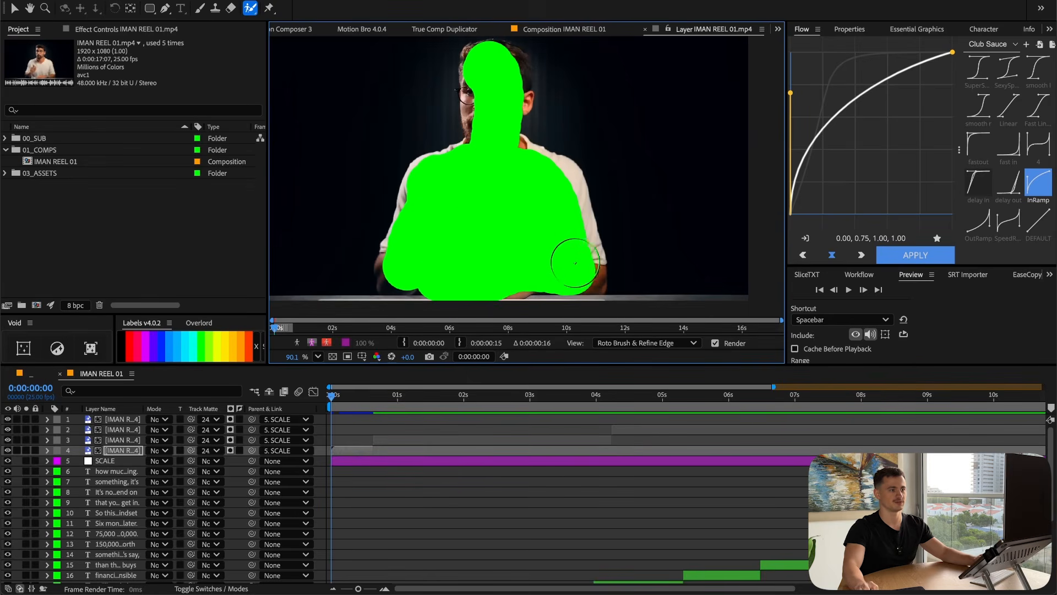
{"action": "left_click_drag", "start_coordinate": [558, 184], "coordinate": [487, 165]}
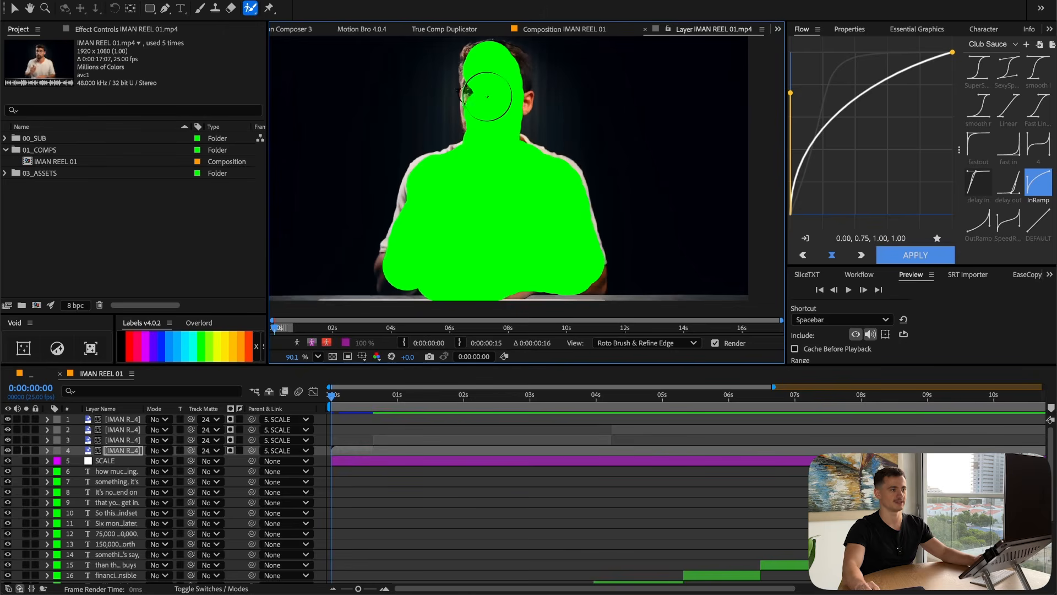
{"action": "mouse_move", "coordinate": [487, 67]}
{"action": "left_mouse_down"}
{"action": "mouse_move", "coordinate": [515, 72]}
{"action": "mouse_move", "coordinate": [501, 124]}
{"action": "left_mouse_up"}
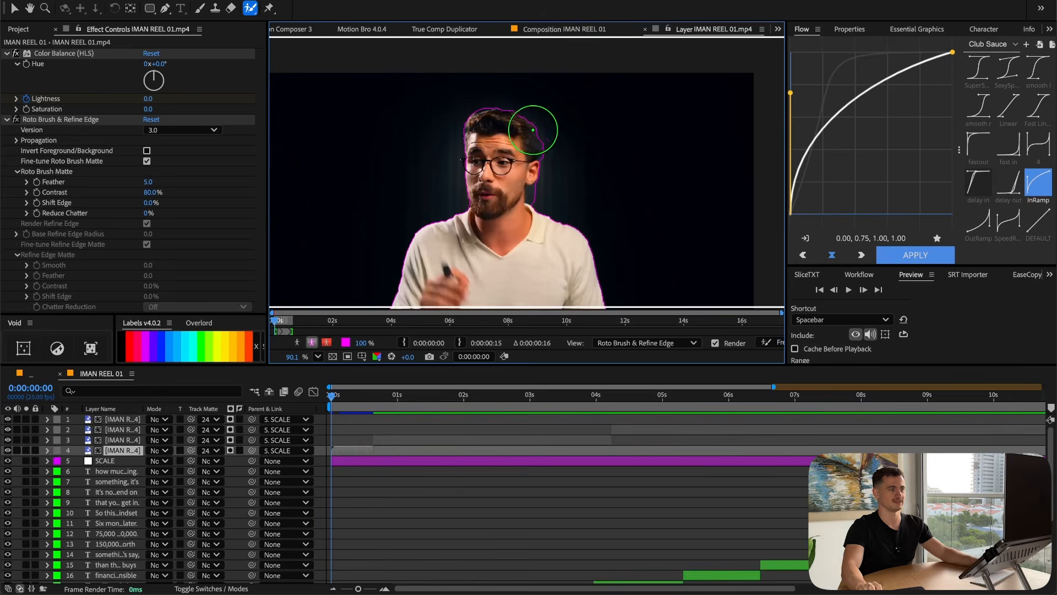
Examine the matte edge around the speaker's hair and glasses up close, with the Layer viewer maximized
{"action": "scroll", "coordinate": [487, 124], "scroll_direction": "up", "scroll_amount": 5}
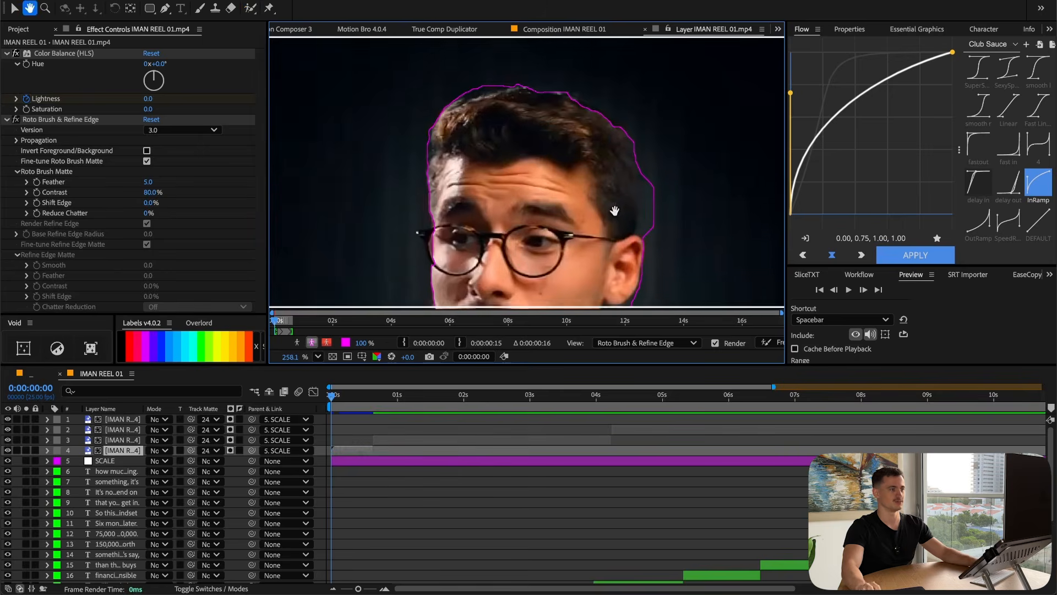
{"action": "left_click_drag", "start_coordinate": [475, 240], "coordinate": [450, 240]}
{"action": "scroll", "coordinate": [377, 262], "scroll_direction": "up", "scroll_amount": 5}
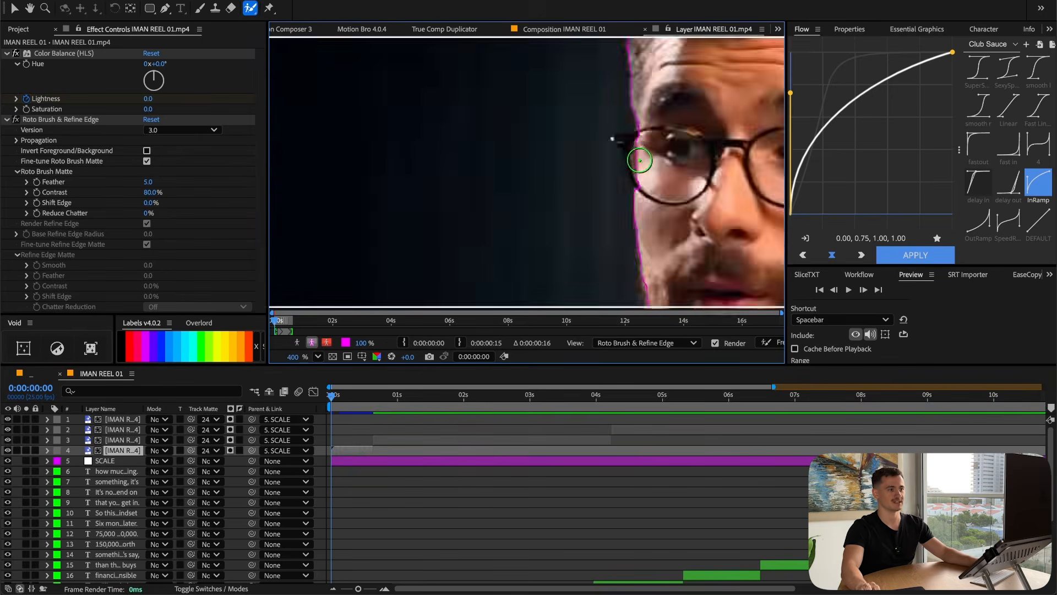
{"action": "left_click_drag", "start_coordinate": [691, 153], "coordinate": [511, 202]}
{"action": "scroll", "coordinate": [529, 187], "scroll_direction": "down", "scroll_amount": 2}
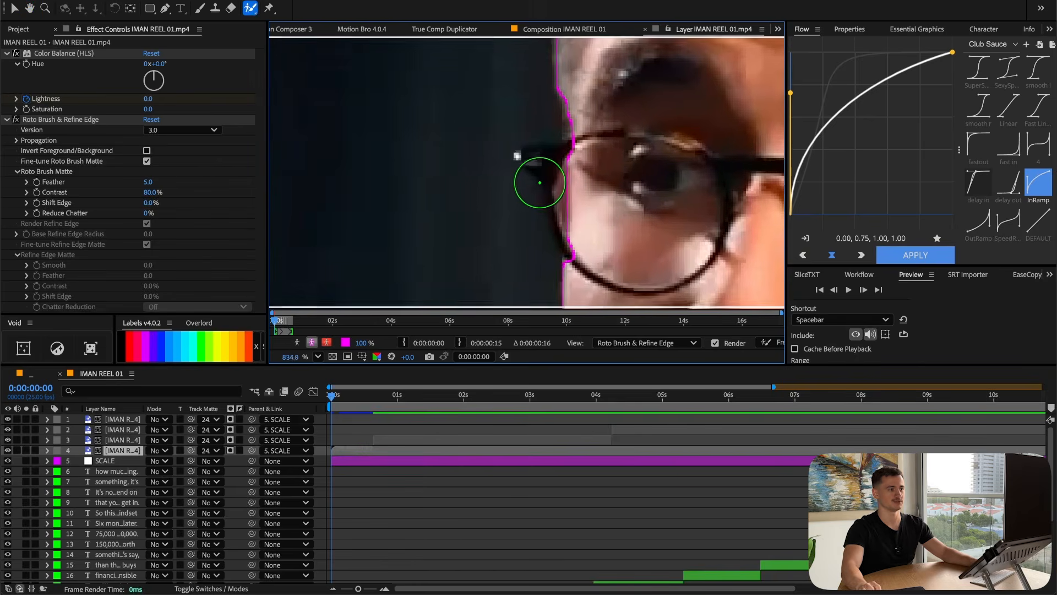
{"action": "left_click", "coordinate": [719, 34]}
{"action": "left_click", "coordinate": [691, 30]}
{"action": "key", "text": "grave"}
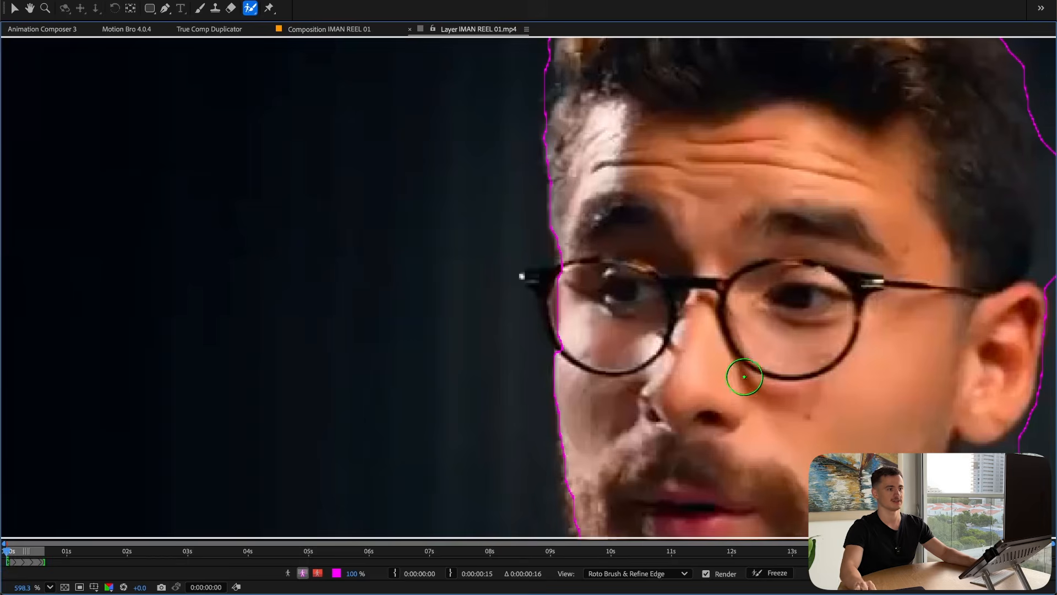
Subtract the excess background beside the hair, ear and neck, and restore the earlobe with a foreground stroke
{"action": "scroll", "coordinate": [747, 383], "scroll_direction": "down", "scroll_amount": 5}
{"action": "scroll", "coordinate": [432, 205], "scroll_direction": "up", "scroll_amount": 4}
{"action": "left_click_drag", "start_coordinate": [376, 108], "coordinate": [379, 149]}
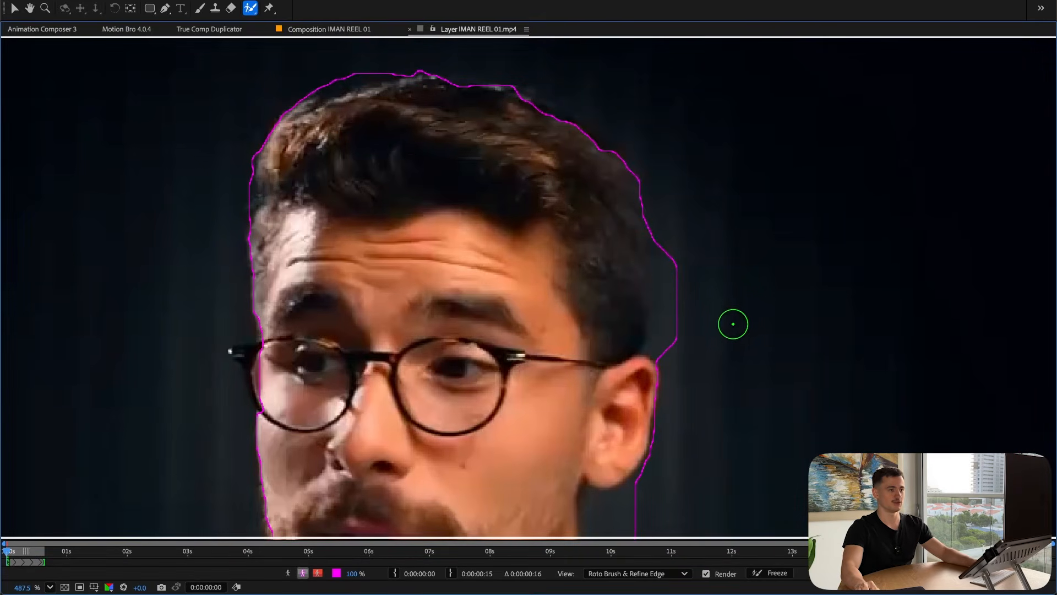
{"action": "left_click_drag", "start_coordinate": [729, 319], "coordinate": [645, 231]}
{"action": "key", "text": "alt"}
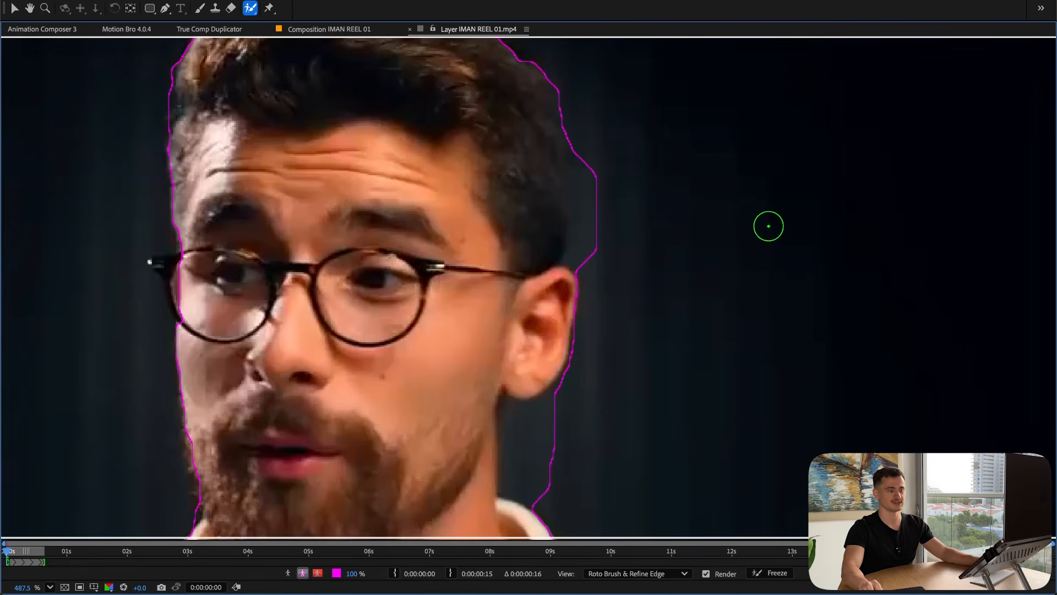
{"action": "left_click_drag", "start_coordinate": [524, 294], "coordinate": [777, 292], "text": "ctrl"}
{"action": "key", "text": "alt"}
{"action": "left_click_drag", "start_coordinate": [696, 280], "coordinate": [465, 281], "text": "ctrl"}
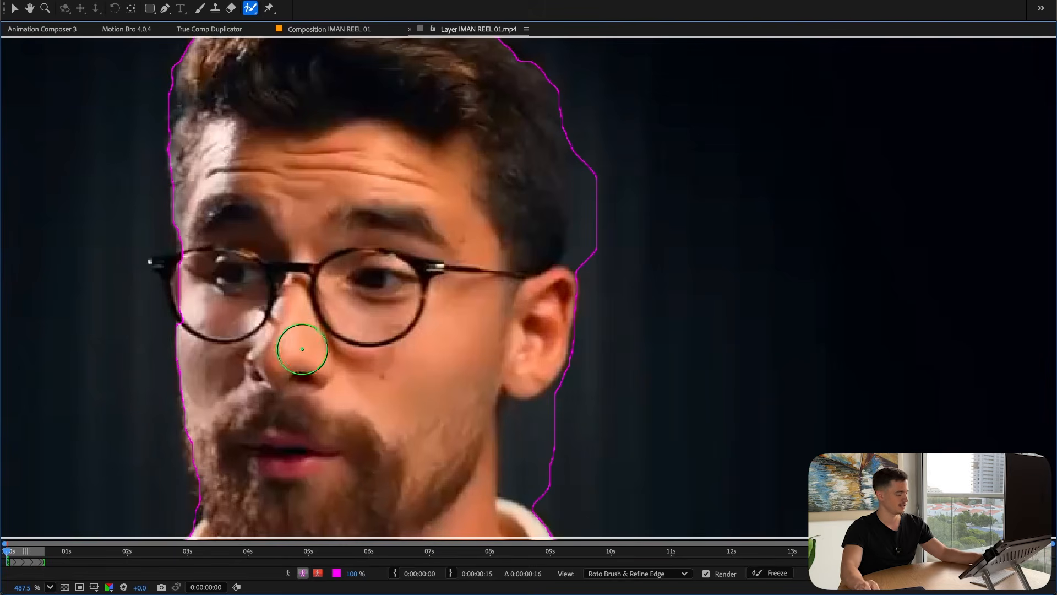
{"action": "mouse_move", "coordinate": [598, 157]}
{"action": "left_mouse_down", "text": "alt"}
{"action": "mouse_move", "coordinate": [602, 259]}
{"action": "mouse_move", "coordinate": [681, 260]}
{"action": "mouse_move", "coordinate": [646, 352]}
{"action": "left_mouse_up", "text": "alt"}
{"action": "left_click_drag", "start_coordinate": [540, 363], "coordinate": [542, 368]}
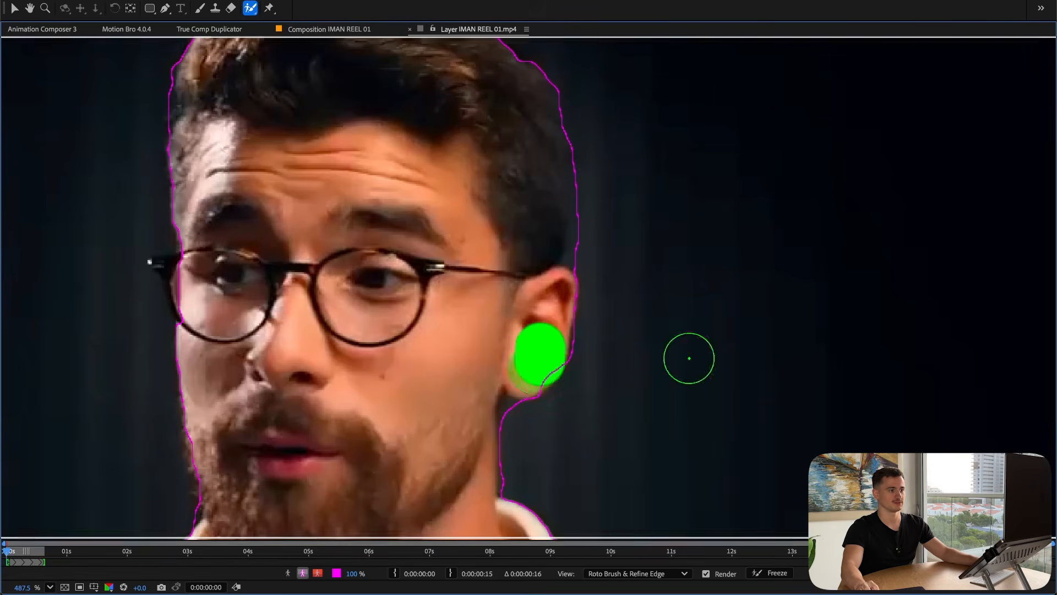
Add the outer hinge and rim of the speaker's glasses to the Roto Brush foreground
{"action": "scroll", "coordinate": [597, 377], "scroll_direction": "down", "scroll_amount": 3}
{"action": "key", "text": "space"}
{"action": "left_click_drag", "start_coordinate": [397, 193], "coordinate": [424, 259]}
{"action": "scroll", "coordinate": [434, 102], "scroll_direction": "up", "scroll_amount": 3}
{"action": "left_click_drag", "start_coordinate": [370, 167], "coordinate": [303, 178]}
{"action": "key", "text": "space"}
{"action": "left_click_drag", "start_coordinate": [406, 282], "coordinate": [583, 78]}
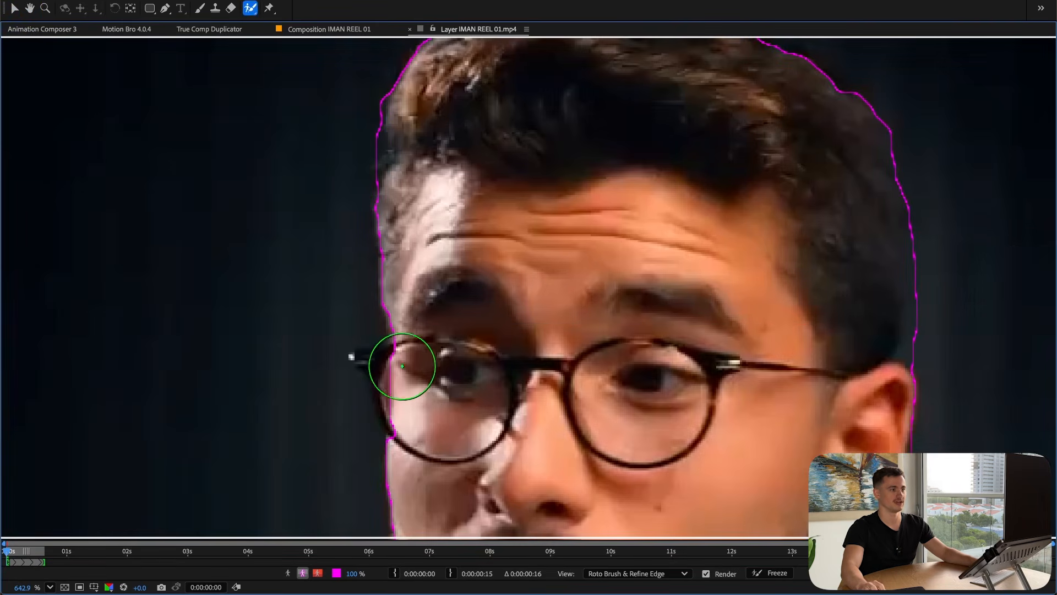
{"action": "mouse_move", "coordinate": [366, 358]}
{"action": "left_mouse_down"}
{"action": "mouse_move", "coordinate": [420, 353]}
{"action": "mouse_move", "coordinate": [372, 362]}
{"action": "left_mouse_up"}
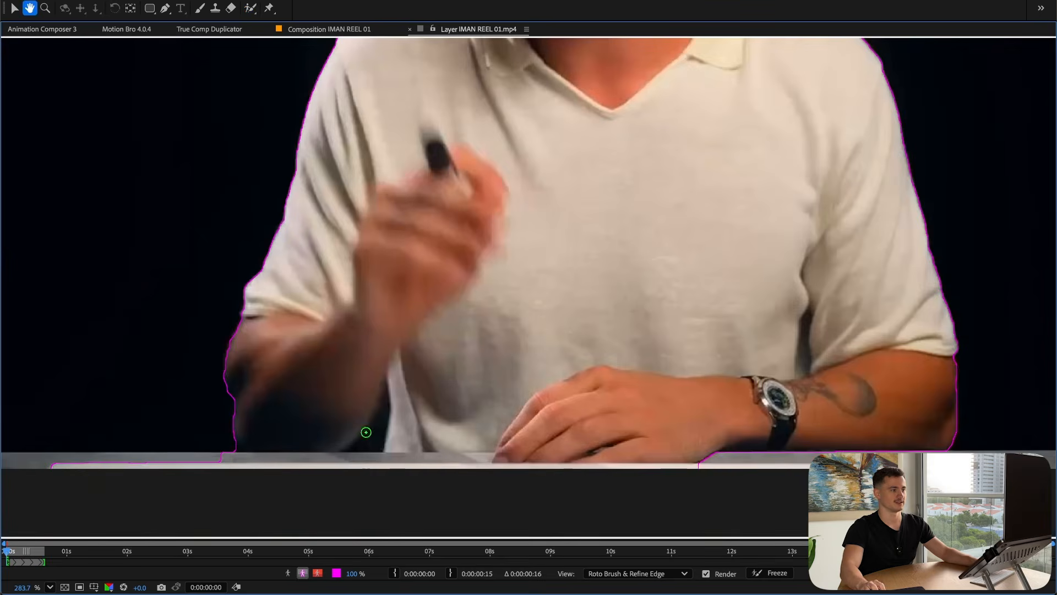
Extend the Roto Brush foreground along the full width of the desk edge below the speaker
{"action": "key", "text": "space"}
{"action": "left_click_drag", "start_coordinate": [242, 454], "coordinate": [306, 361]}
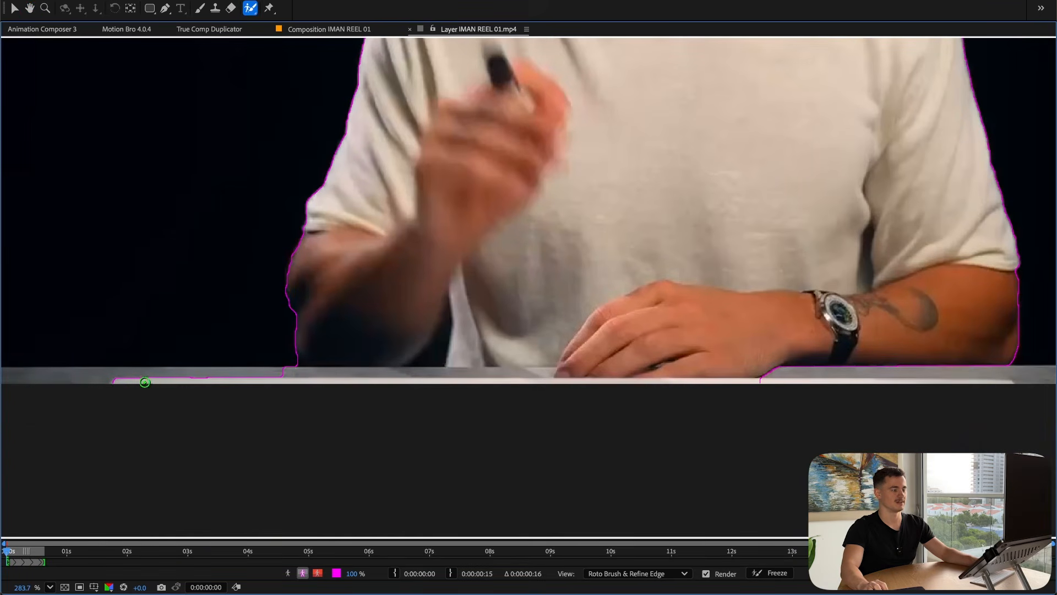
{"action": "scroll", "coordinate": [145, 382], "scroll_direction": "down", "scroll_amount": 5}
{"action": "left_click_drag", "start_coordinate": [438, 321], "coordinate": [881, 318]}
{"action": "mouse_move", "coordinate": [560, 265]}
{"action": "left_mouse_down"}
{"action": "mouse_move", "coordinate": [580, 157]}
{"action": "mouse_move", "coordinate": [537, 192]}
{"action": "mouse_move", "coordinate": [482, 275]}
{"action": "left_mouse_up"}
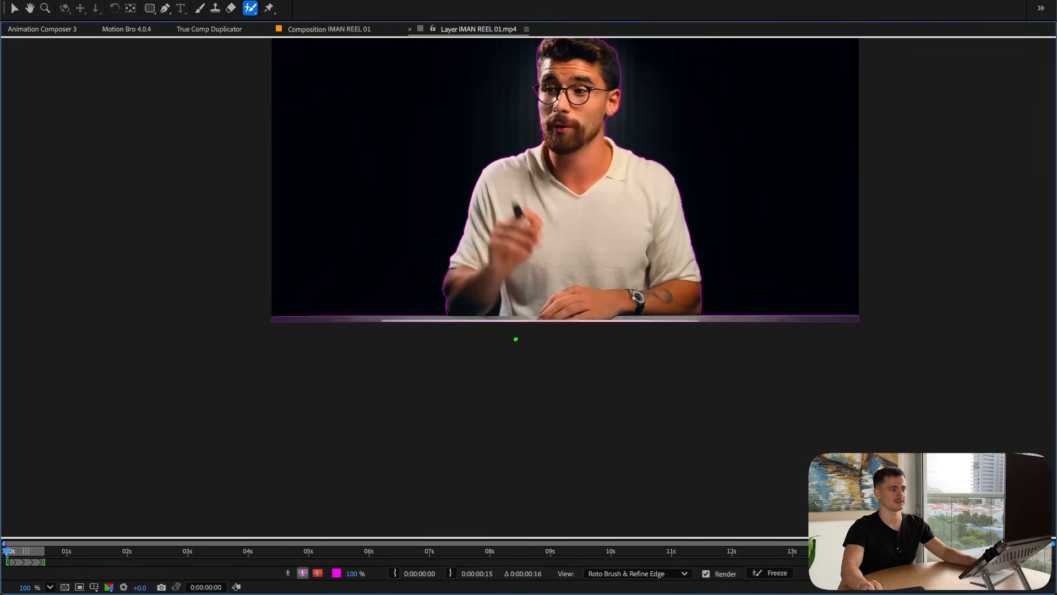
Check the outline around the speaker's shirt and head, and touch up the matte at the outer rim of the glasses
{"action": "scroll", "coordinate": [514, 337], "scroll_direction": "up", "scroll_amount": 4}
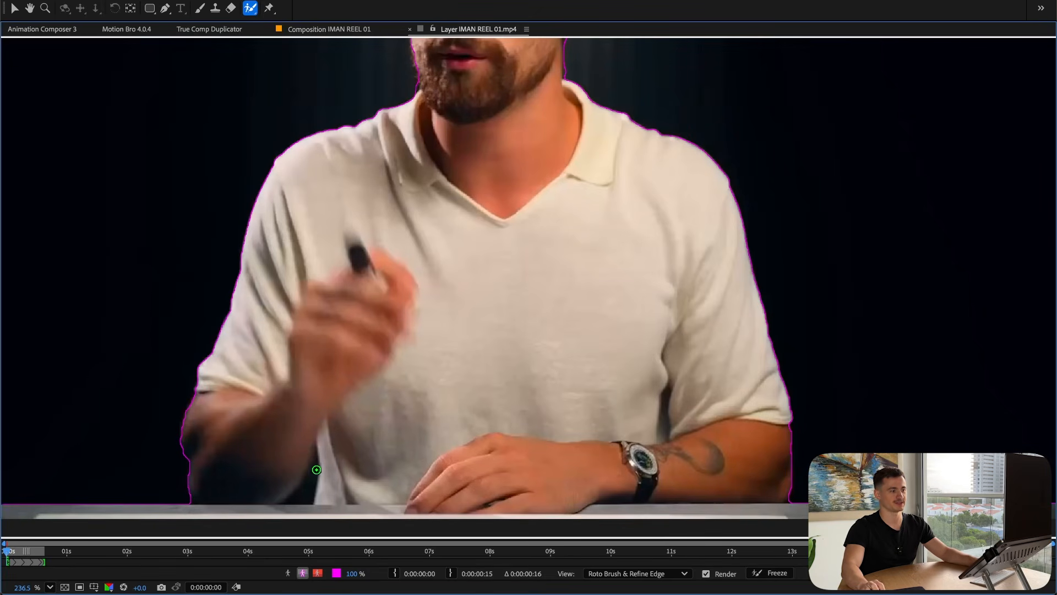
{"action": "left_click_drag", "start_coordinate": [618, 335], "coordinate": [524, 464]}
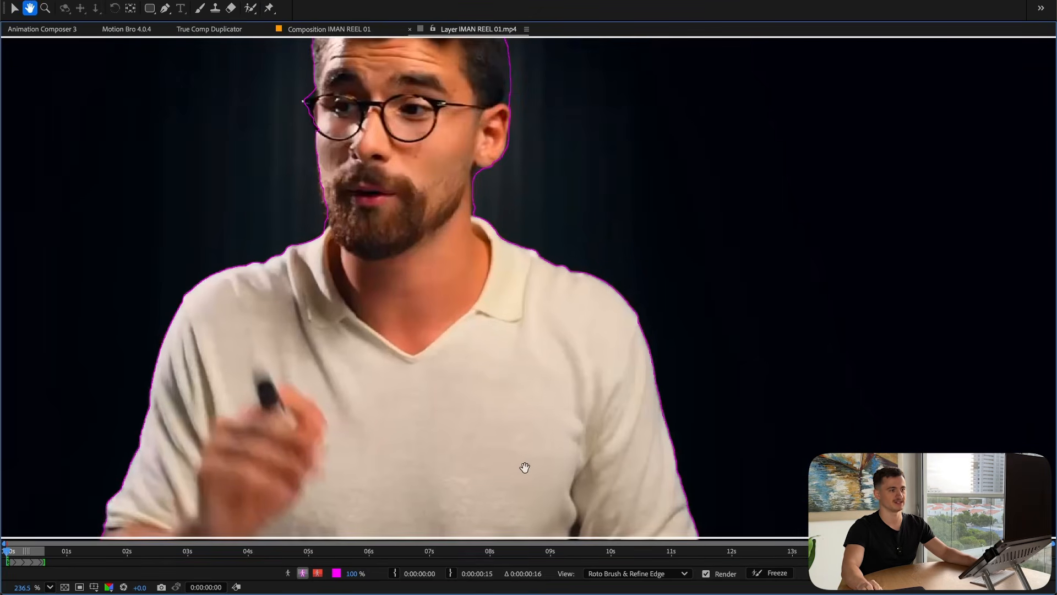
{"action": "scroll", "coordinate": [333, 158], "scroll_direction": "up", "scroll_amount": 3}
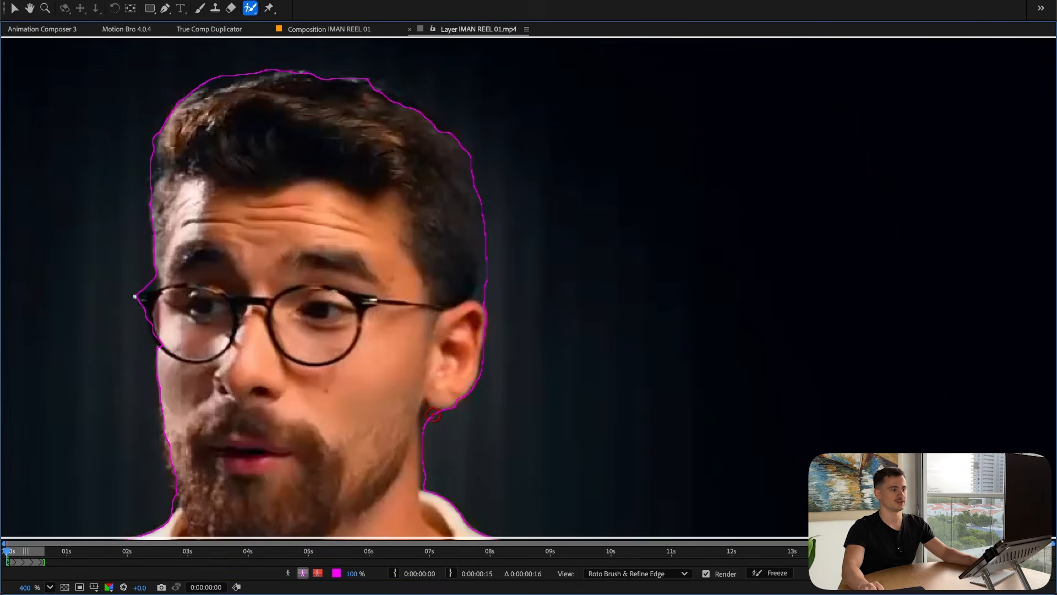
{"action": "left_click_drag", "start_coordinate": [505, 197], "coordinate": [547, 312]}
{"action": "left_click_drag", "start_coordinate": [280, 185], "coordinate": [260, 191]}
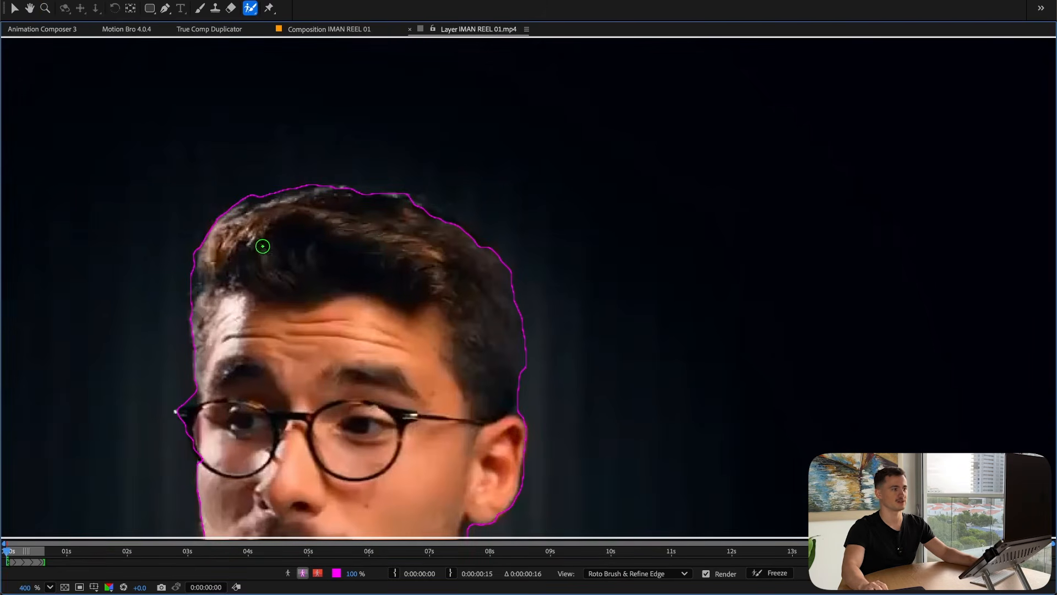
{"action": "scroll", "coordinate": [264, 249], "scroll_direction": "down", "scroll_amount": 2}
{"action": "scroll", "coordinate": [319, 332], "scroll_direction": "up", "scroll_amount": 5}
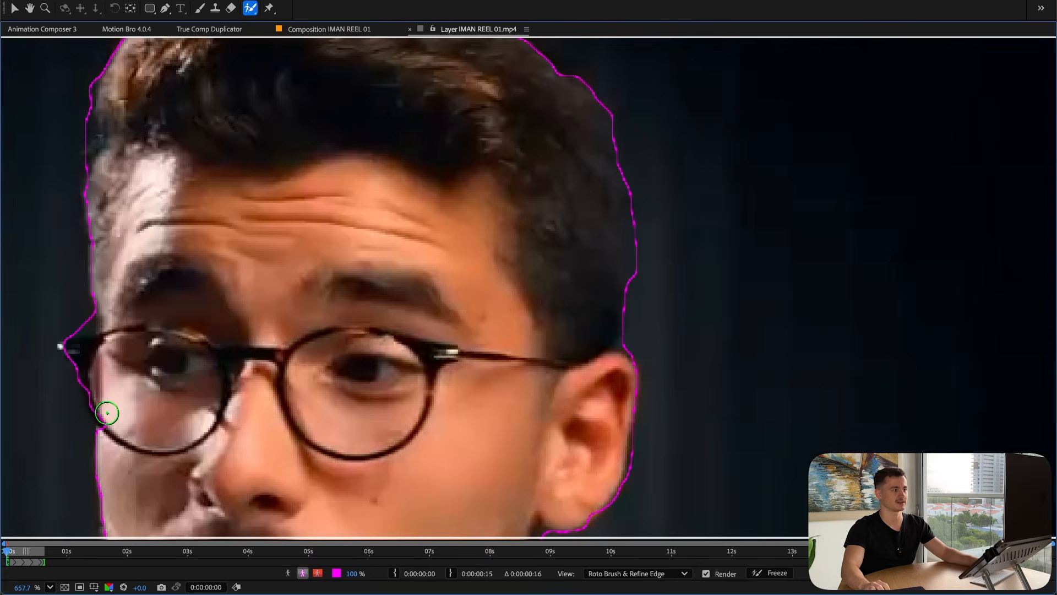
{"action": "left_click_drag", "start_coordinate": [99, 408], "coordinate": [110, 443]}
{"action": "left_click_drag", "start_coordinate": [87, 313], "coordinate": [83, 323]}
{"action": "key", "text": "comma"}
{"action": "key", "text": "comma"}
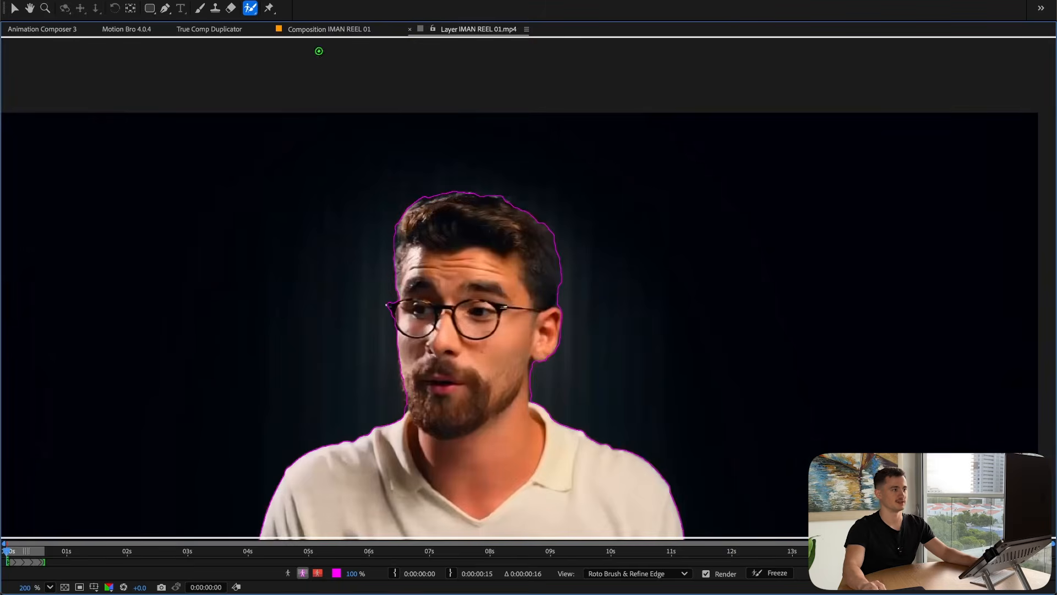
Restore the Layer viewer to its normal size with the frame fitted, and freeze the Roto Brush propagation
{"action": "double_click", "coordinate": [445, 32]}
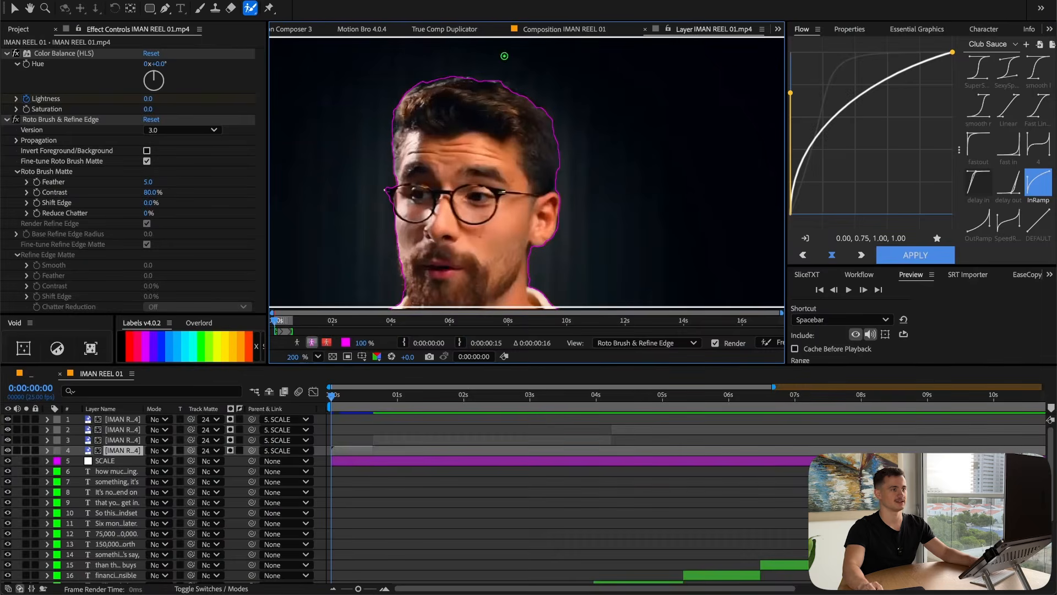
{"action": "double_click", "coordinate": [685, 33]}
{"action": "double_click", "coordinate": [457, 34]}
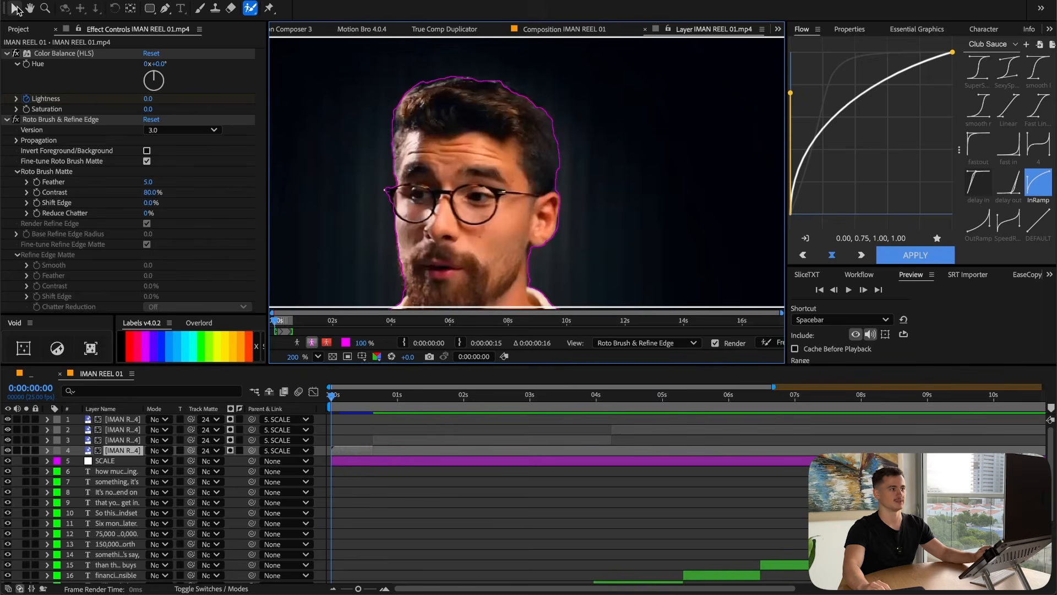
{"action": "scroll", "coordinate": [530, 252], "scroll_direction": "down", "scroll_amount": 2}
{"action": "left_click", "coordinate": [318, 356]}
{"action": "left_click", "coordinate": [326, 373]}
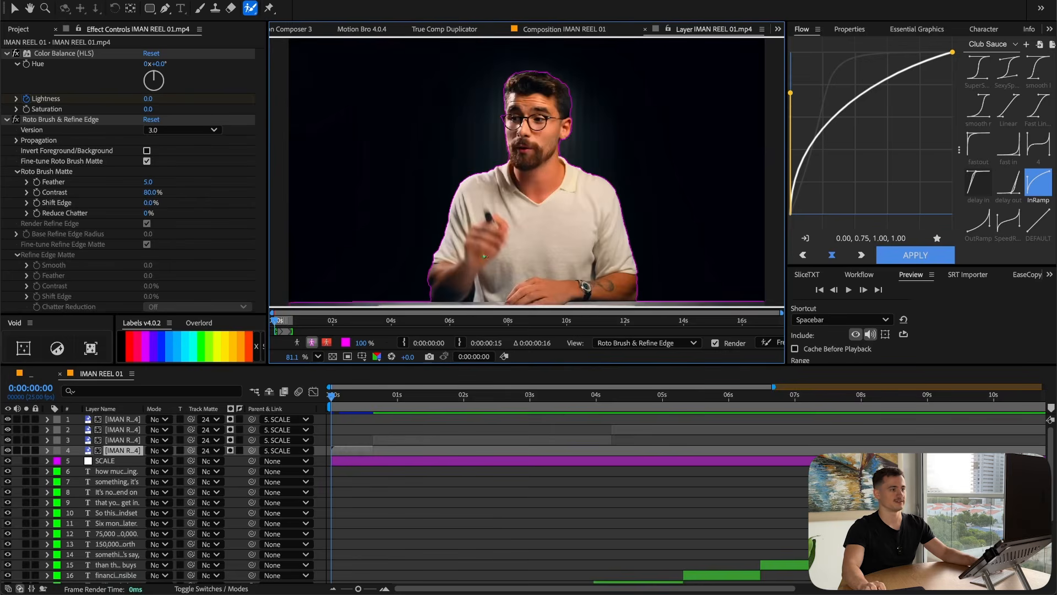
{"action": "left_click", "coordinate": [772, 343]}
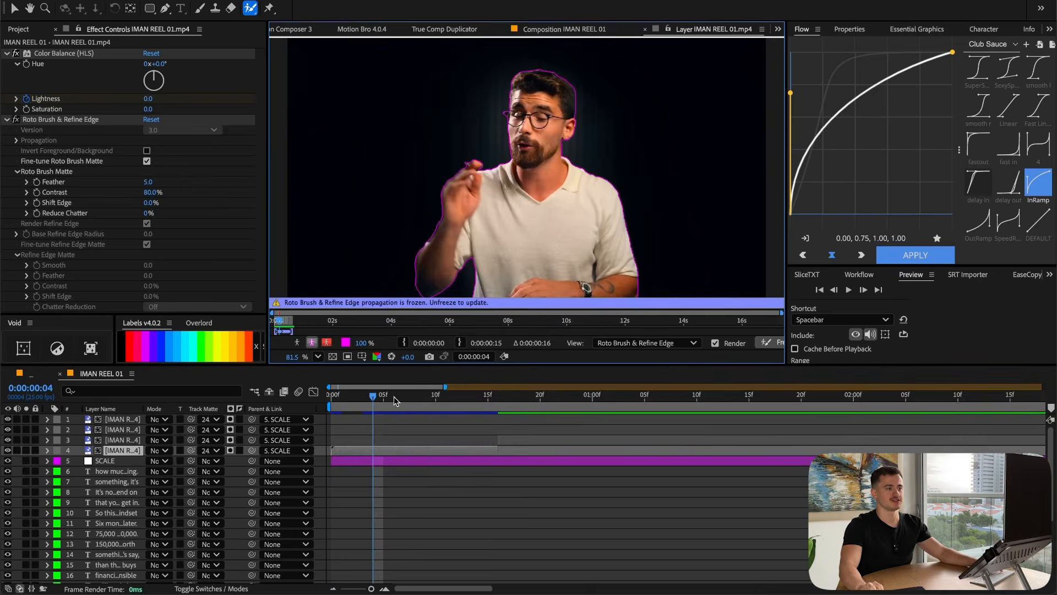
Preview the cutout at frame 6 as an alpha overlay with a magenta background at 100% opacity
{"action": "mouse_move", "coordinate": [394, 396]}
{"action": "left_mouse_down"}
{"action": "mouse_move", "coordinate": [499, 389]}
{"action": "mouse_move", "coordinate": [313, 398]}
{"action": "mouse_move", "coordinate": [416, 393]}
{"action": "mouse_move", "coordinate": [396, 392]}
{"action": "left_mouse_up"}
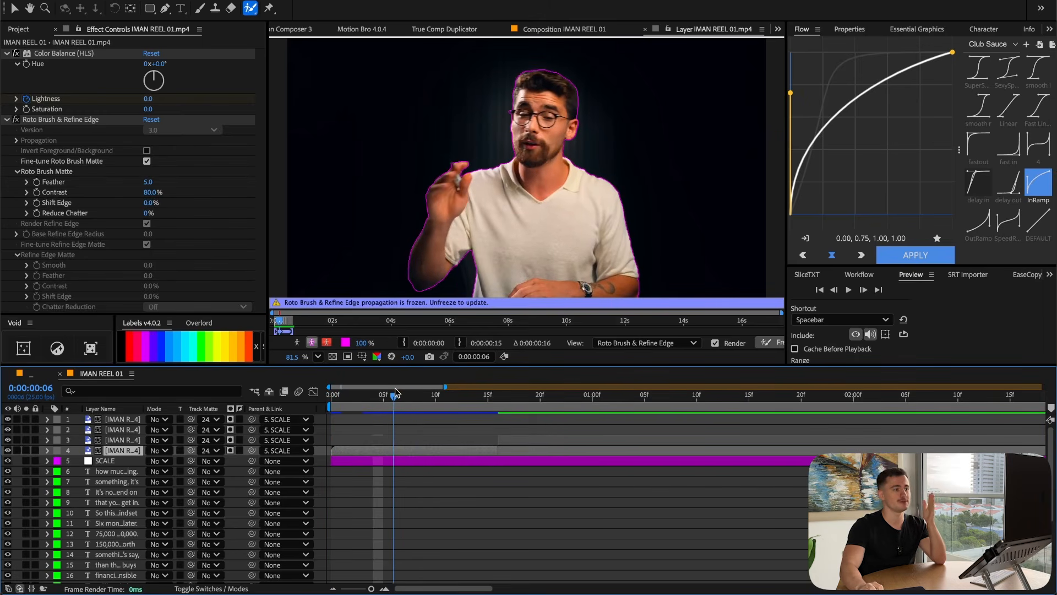
{"action": "left_click", "coordinate": [327, 342]}
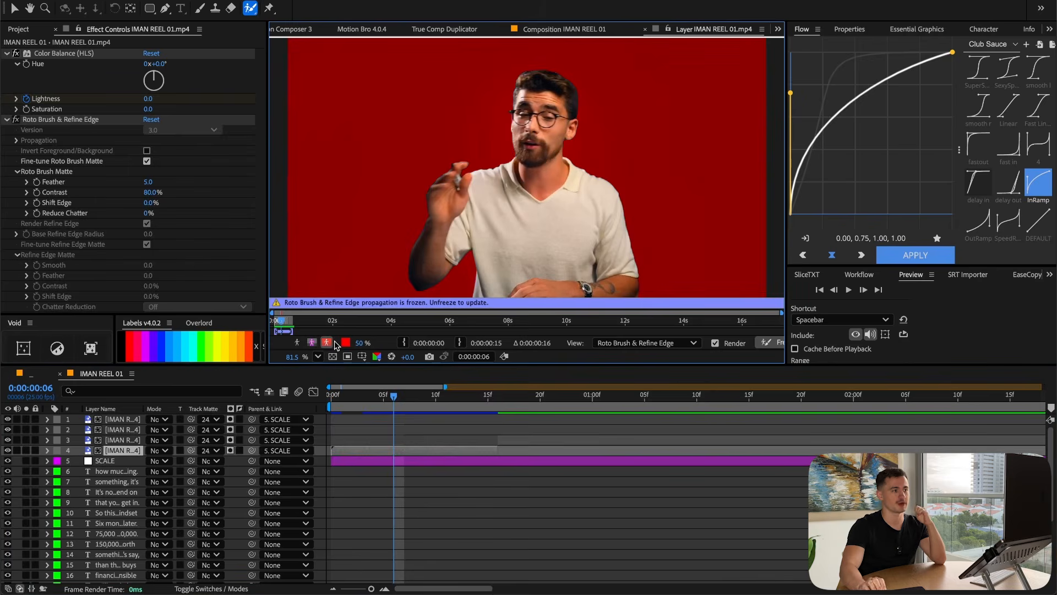
{"action": "left_click", "coordinate": [346, 343]}
{"action": "left_click_drag", "start_coordinate": [560, 373], "coordinate": [559, 250]}
{"action": "left_click", "coordinate": [650, 223]}
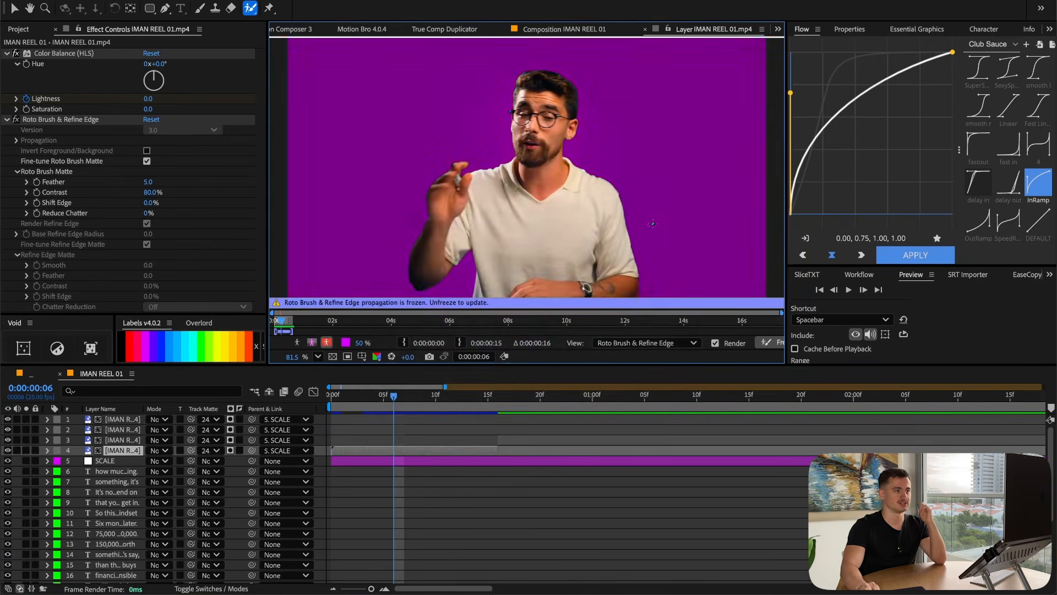
{"action": "scroll", "coordinate": [575, 219], "scroll_direction": "up", "scroll_amount": 3}
{"action": "scroll", "coordinate": [576, 219], "scroll_direction": "down", "scroll_amount": 4}
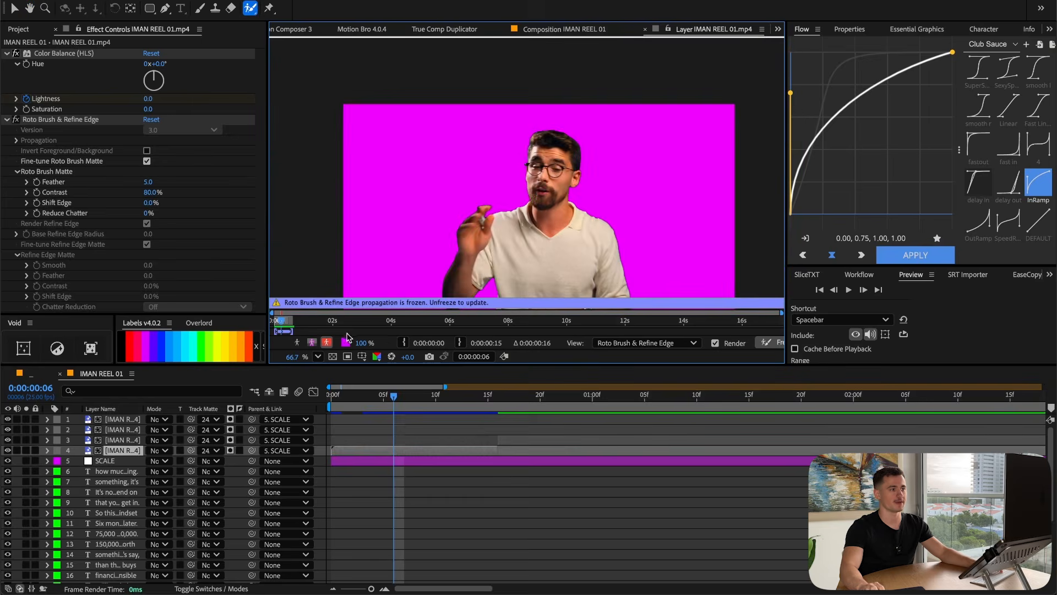
Change the alpha overlay color to white and inspect the speaker's cutout edges
{"action": "left_click", "coordinate": [345, 343]}
{"action": "left_click", "coordinate": [392, 231]}
{"action": "left_click", "coordinate": [650, 224]}
{"action": "scroll", "coordinate": [562, 240], "scroll_direction": "up", "scroll_amount": 2}
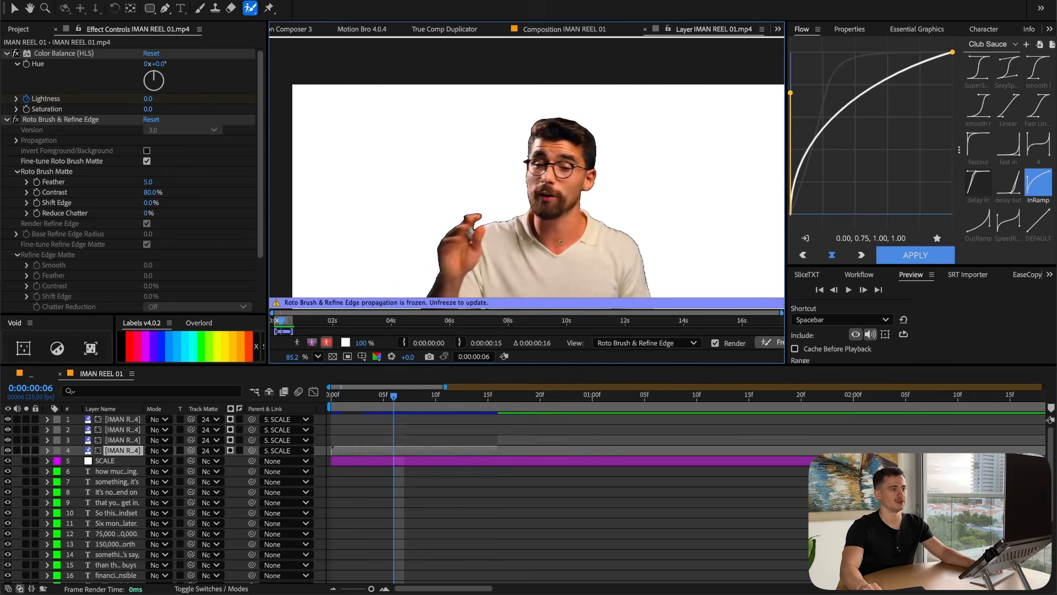
Switch the cutout display back to the alpha boundary outline and view the whole frame
{"action": "left_click", "coordinate": [311, 342]}
{"action": "left_click", "coordinate": [297, 343]}
{"action": "left_click_drag", "start_coordinate": [592, 244], "coordinate": [544, 199]}
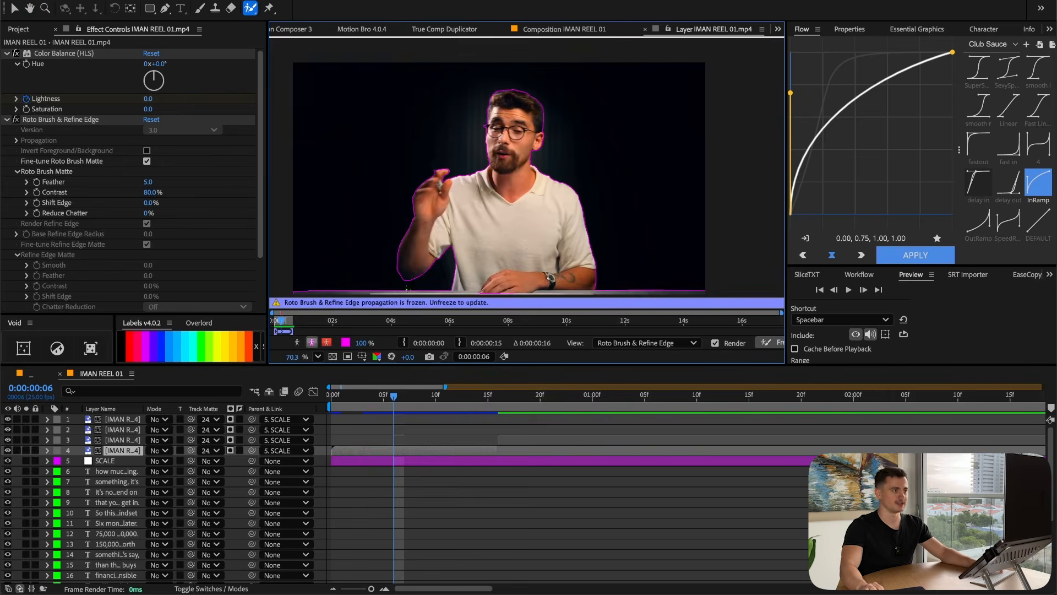
Search the effects library for "refine" and clear the search
{"action": "scroll", "coordinate": [470, 240], "scroll_direction": "up", "scroll_amount": 1}
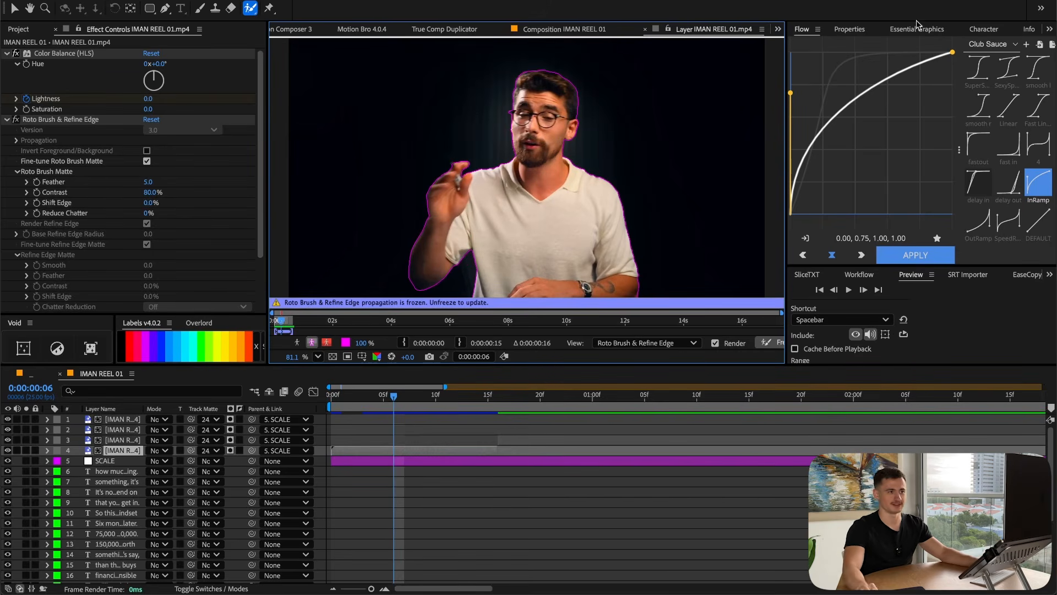
{"action": "key", "text": "super+5"}
{"action": "left_click", "coordinate": [848, 46]}
{"action": "type", "text": "refine"}
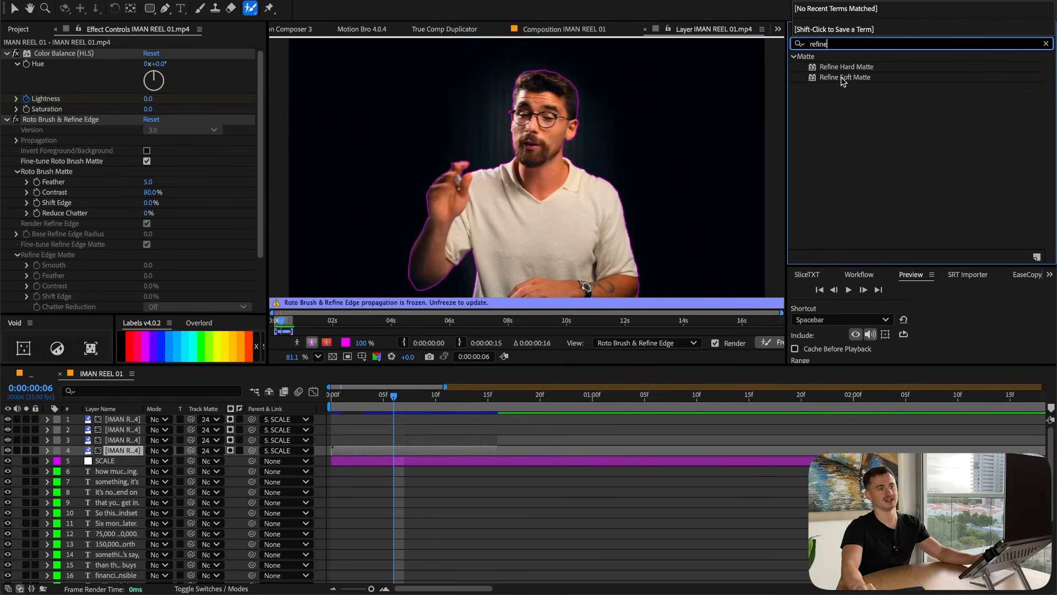
{"action": "left_click", "coordinate": [842, 78]}
{"action": "left_click", "coordinate": [1046, 43]}
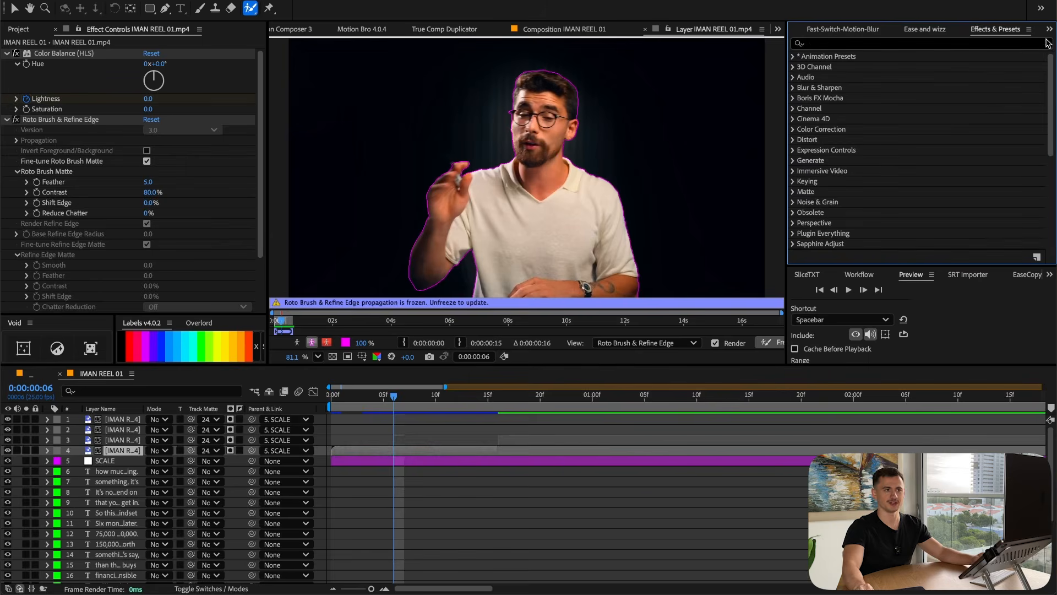
{"action": "key", "text": "super+5"}
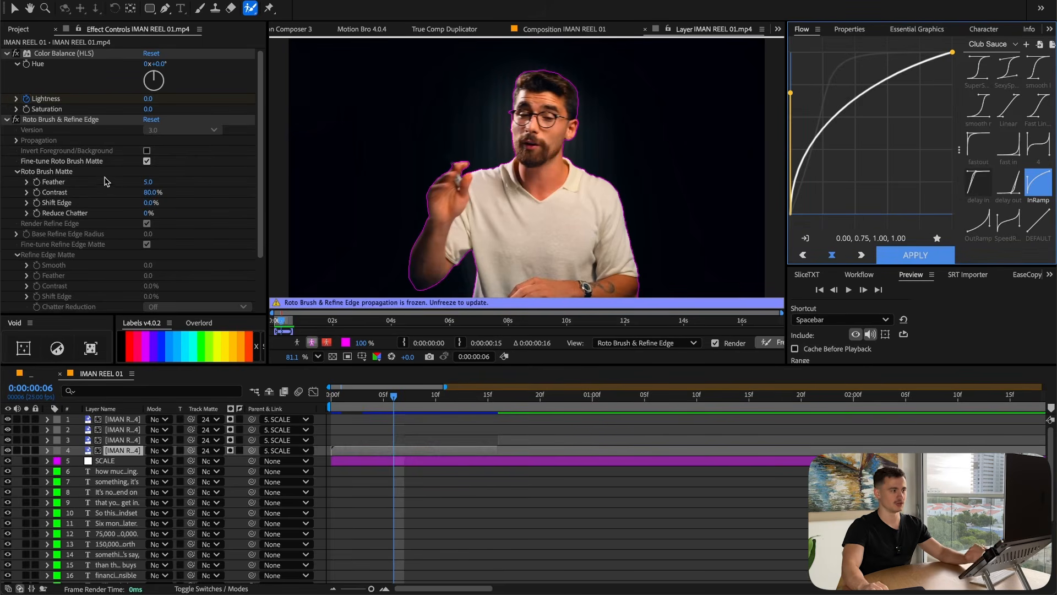
Set the Roto Brush matte's Feather to 30 and Reduce Chatter to 100%
{"action": "left_click", "coordinate": [69, 121]}
{"action": "scroll", "coordinate": [81, 124], "scroll_direction": "down", "scroll_amount": 2}
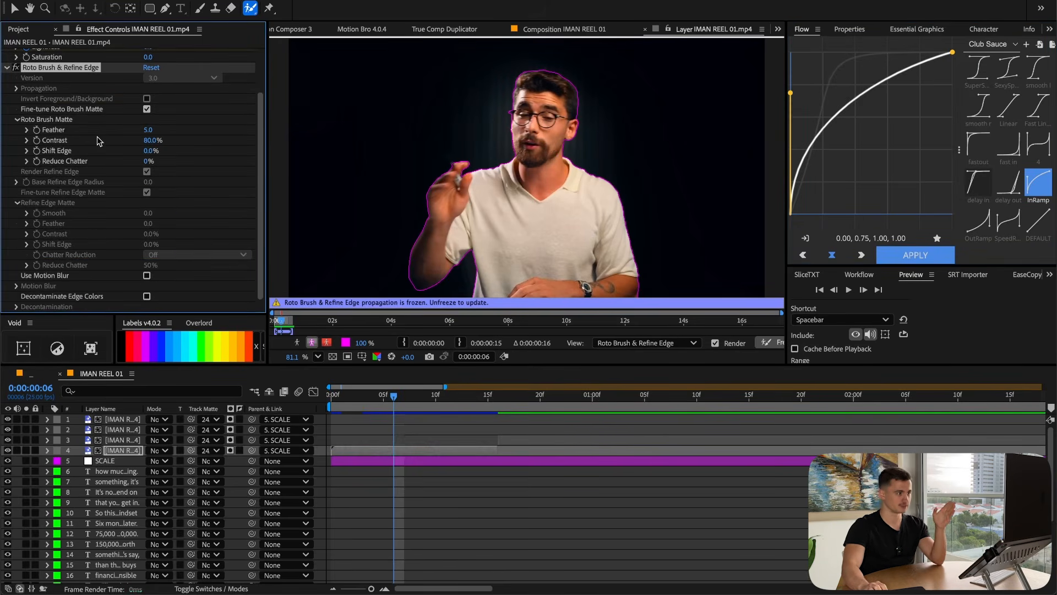
{"action": "left_click", "coordinate": [148, 131]}
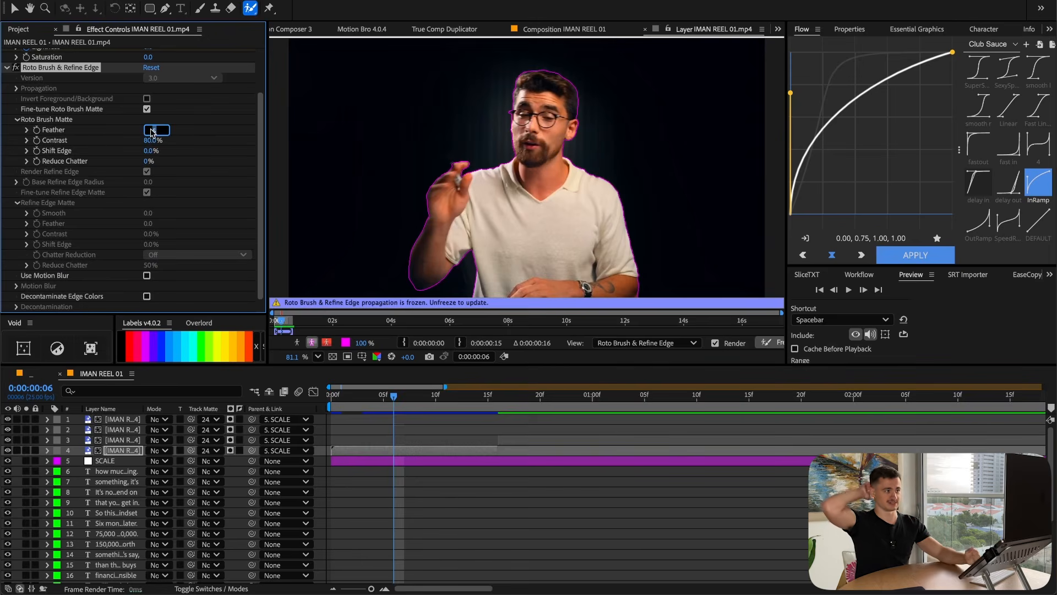
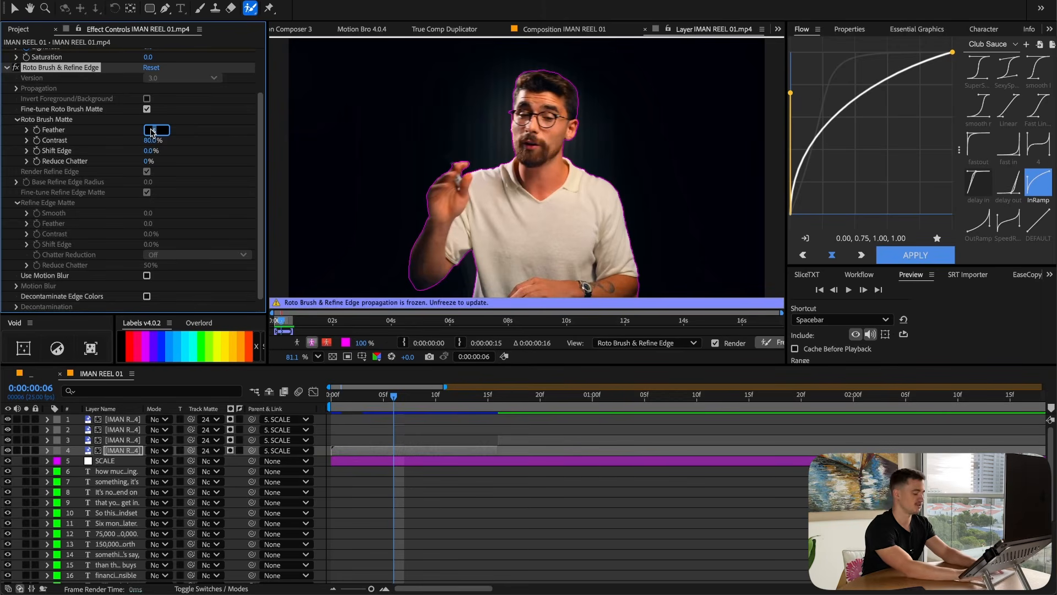
{"action": "type", "text": "30"}
{"action": "key", "text": "Return"}
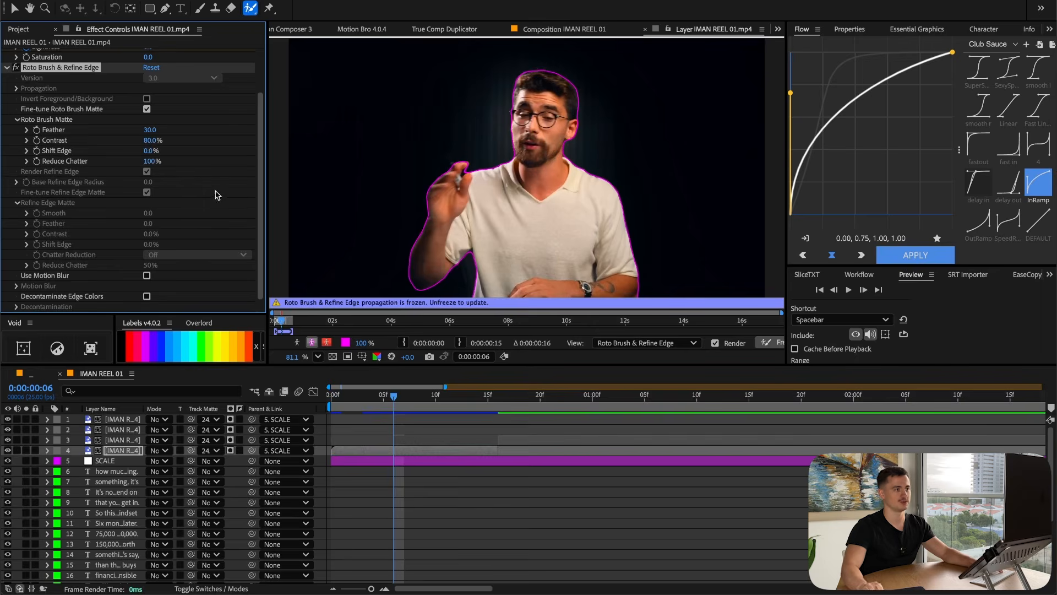
Show the cutout against the white alpha overlay and examine the edge along the speaker's shoulder and collar up close
{"action": "scroll", "coordinate": [578, 77], "scroll_direction": "up", "scroll_amount": 3}
{"action": "key", "text": "space"}
{"action": "left_click_drag", "start_coordinate": [585, 83], "coordinate": [544, 233]}
{"action": "key", "text": "space"}
{"action": "left_click_drag", "start_coordinate": [700, 217], "coordinate": [517, 68]}
{"action": "left_click_drag", "start_coordinate": [605, 253], "coordinate": [599, 88]}
{"action": "left_click_drag", "start_coordinate": [567, 249], "coordinate": [589, 111]}
{"action": "key", "text": "/"}
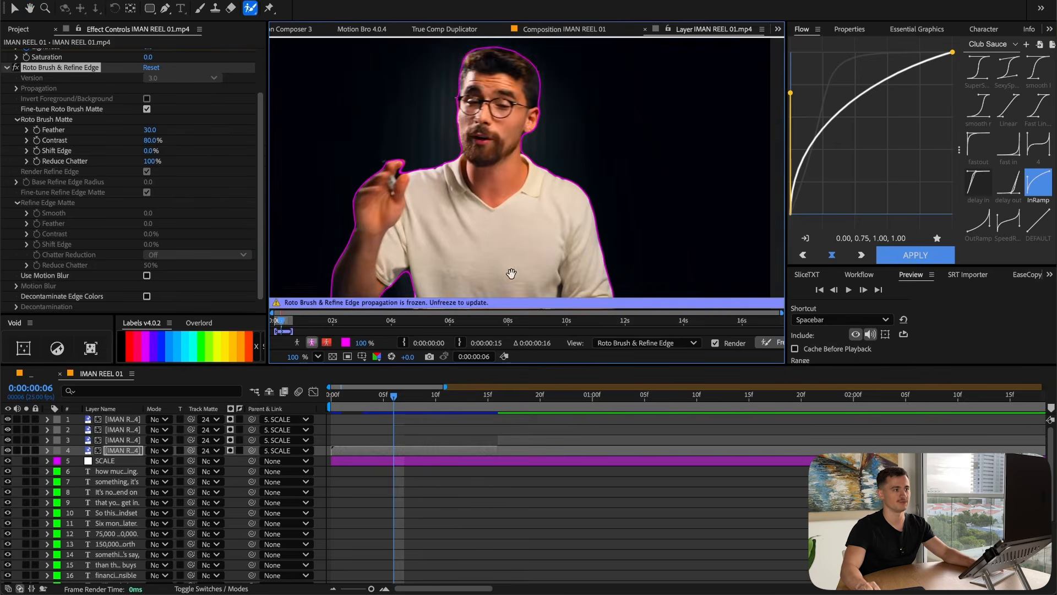
{"action": "left_click_drag", "start_coordinate": [513, 273], "coordinate": [588, 157]}
{"action": "left_click", "coordinate": [327, 342]}
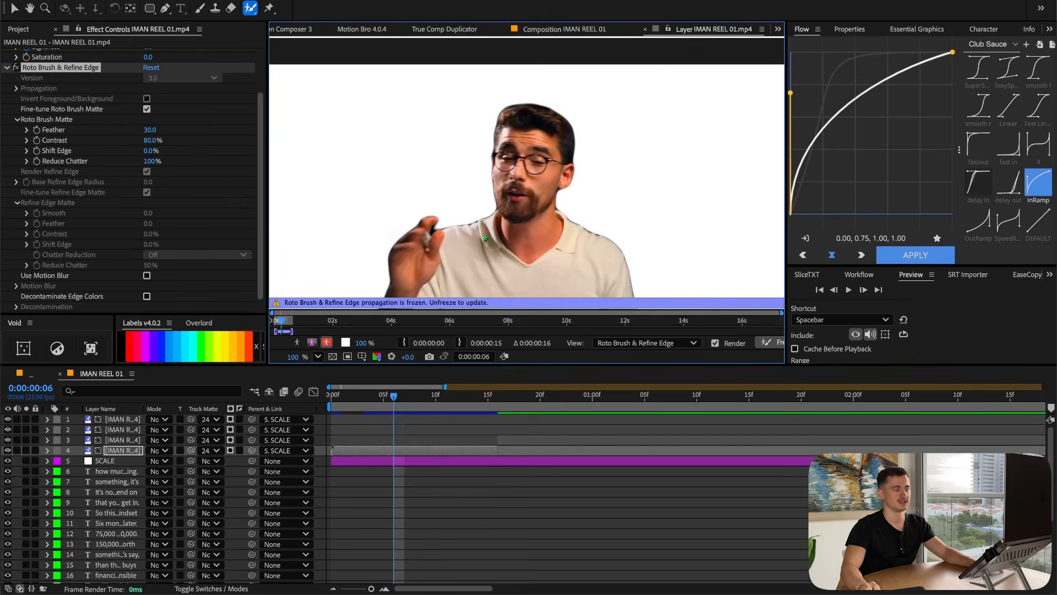
{"action": "scroll", "coordinate": [486, 232], "scroll_direction": "up", "scroll_amount": 5}
{"action": "left_click_drag", "start_coordinate": [389, 187], "coordinate": [525, 177]}
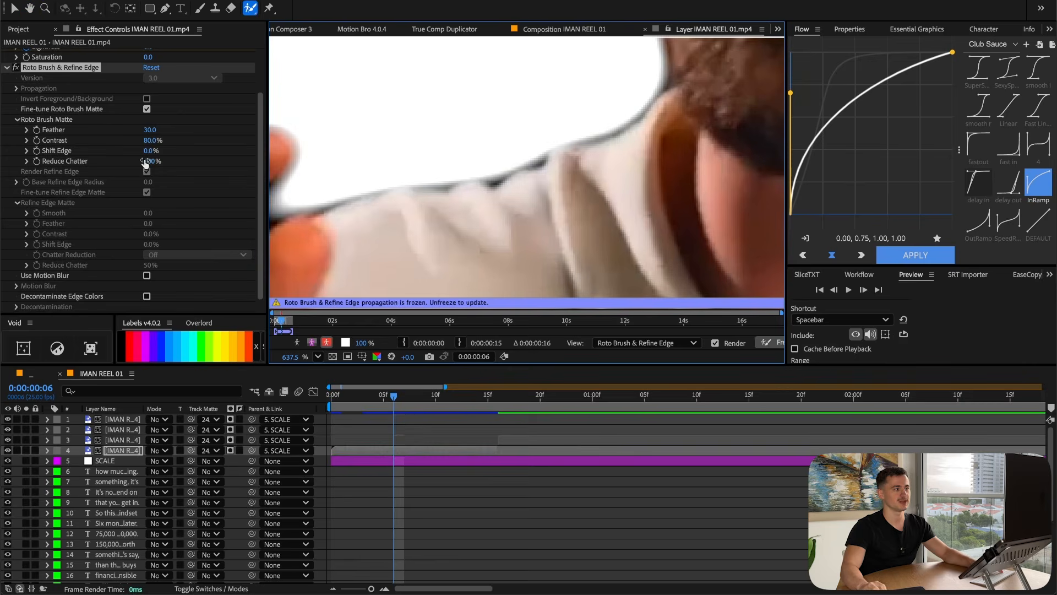
Try a Shift Edge of about -43% on the Roto Brush matte, check the edges, and reset it to 0%
{"action": "left_click_drag", "start_coordinate": [147, 153], "coordinate": [120, 152]}
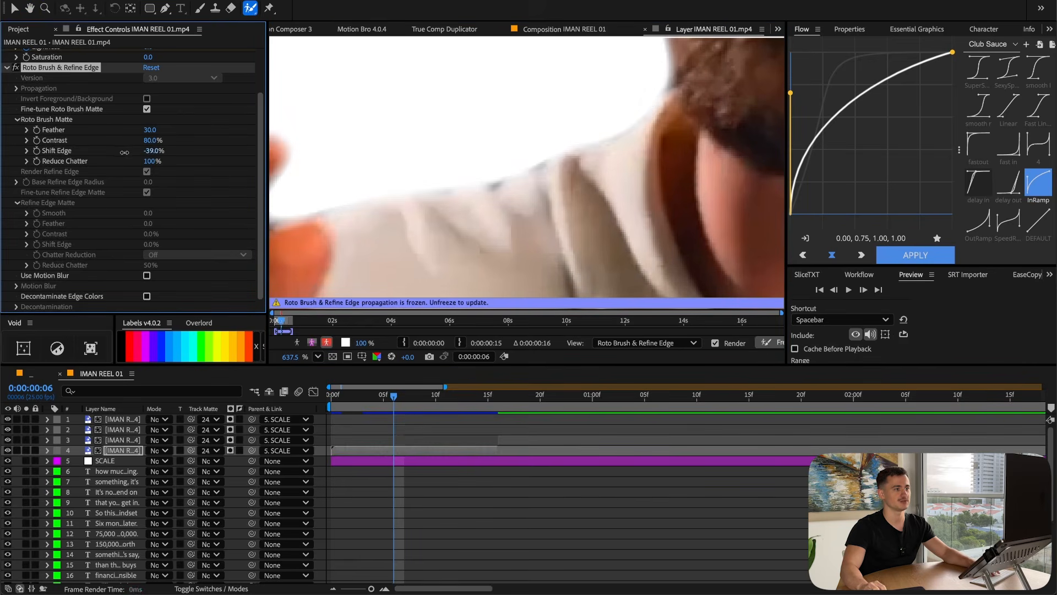
{"action": "scroll", "coordinate": [567, 157], "scroll_direction": "down", "scroll_amount": 4}
{"action": "scroll", "coordinate": [555, 170], "scroll_direction": "up", "scroll_amount": 2}
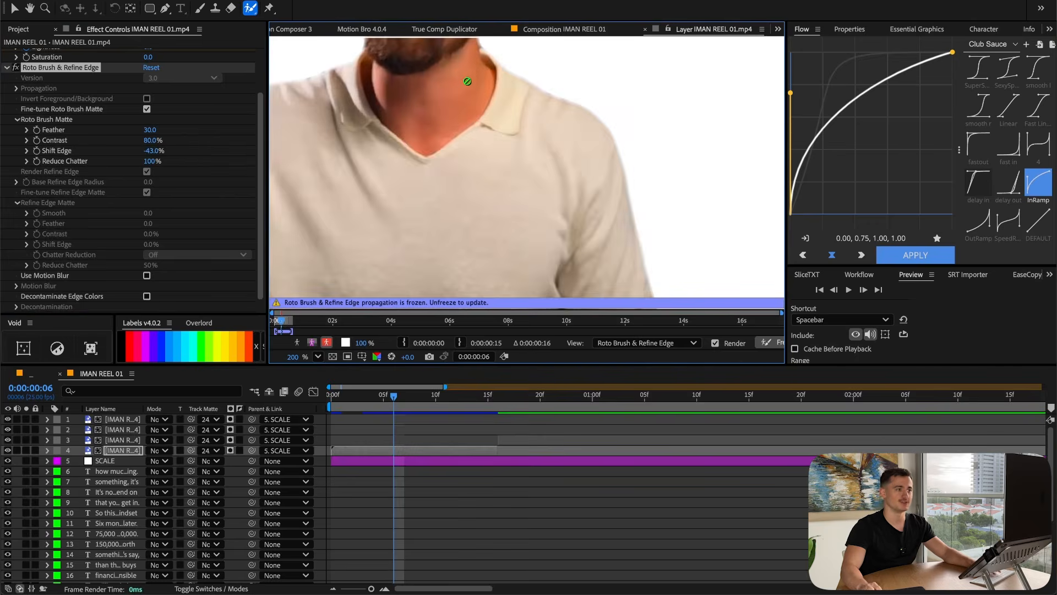
{"action": "left_click_drag", "start_coordinate": [463, 85], "coordinate": [571, 246]}
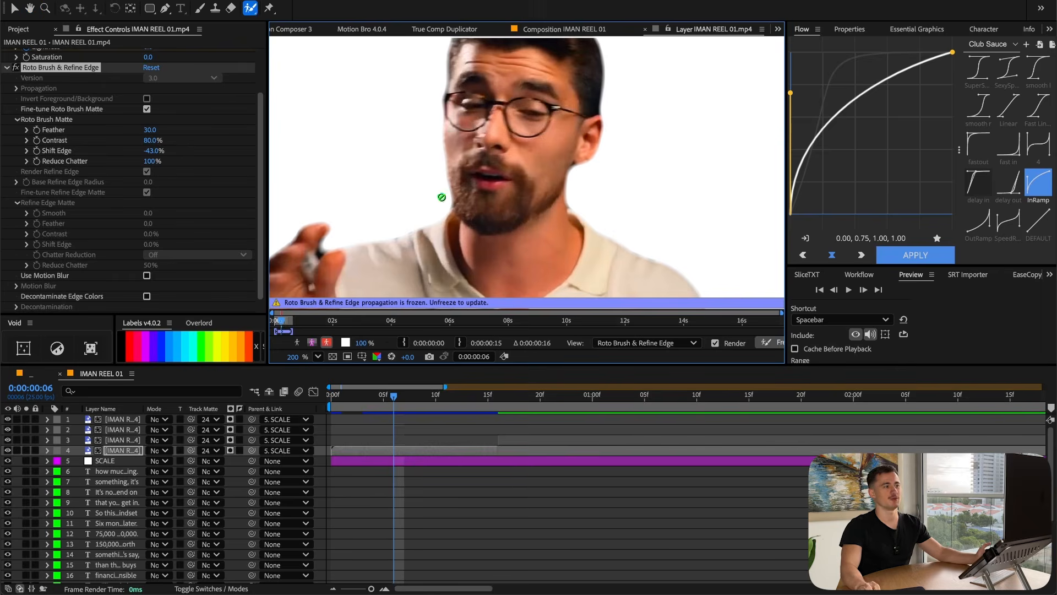
{"action": "left_click", "coordinate": [150, 151]}
{"action": "type", "text": "0"}
{"action": "key", "text": "Return"}
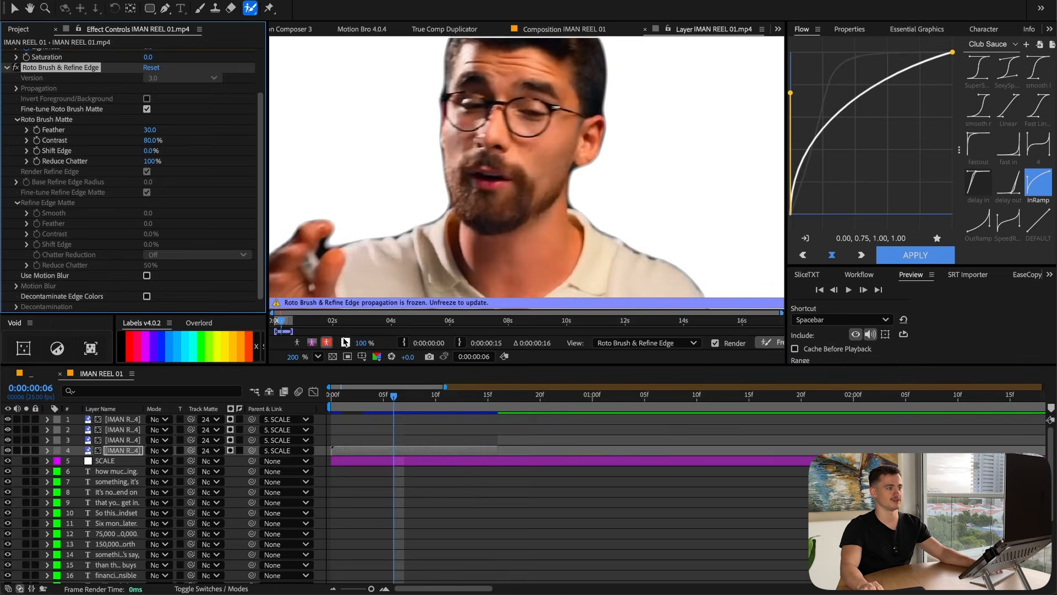
Try a Shift Edge of about -44% on the speaker's matte and return it to 0%
{"action": "left_click_drag", "start_coordinate": [151, 151], "coordinate": [130, 152]}
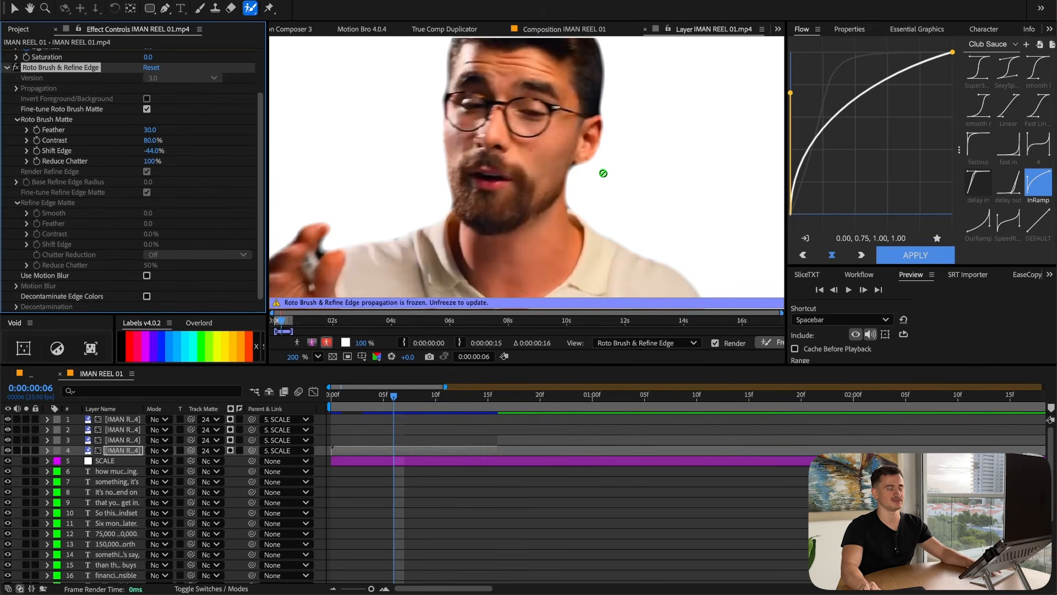
{"action": "scroll", "coordinate": [603, 172], "scroll_direction": "up", "scroll_amount": 2}
{"action": "left_click_drag", "start_coordinate": [147, 151], "coordinate": [313, 139]}
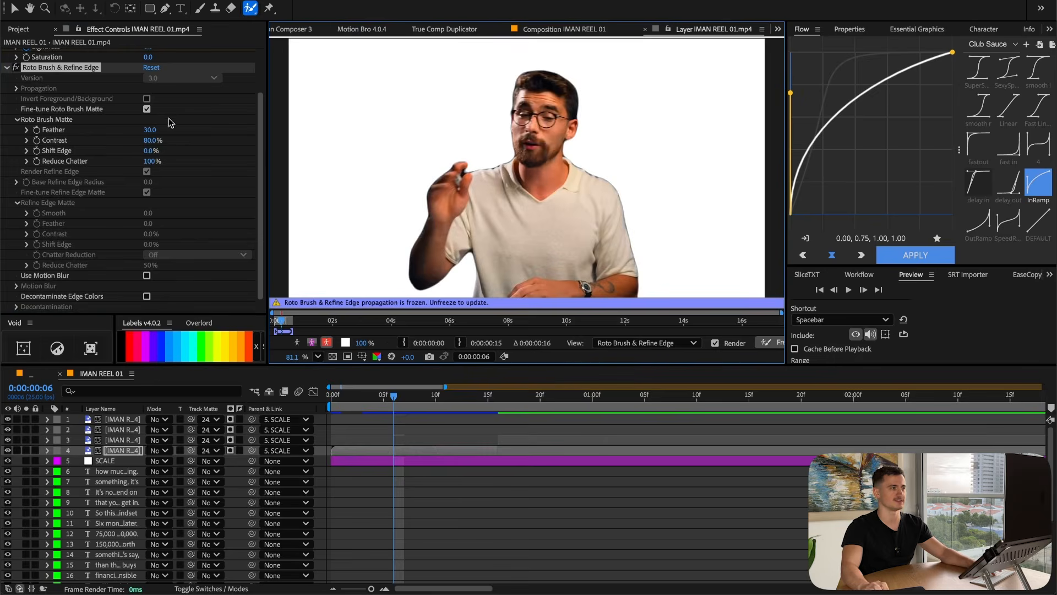
Close the Layer viewer to return to the composition and set its preview resolution to Quarter
{"action": "left_click", "coordinate": [645, 29]}
{"action": "left_click", "coordinate": [368, 357]}
{"action": "left_click", "coordinate": [364, 441]}
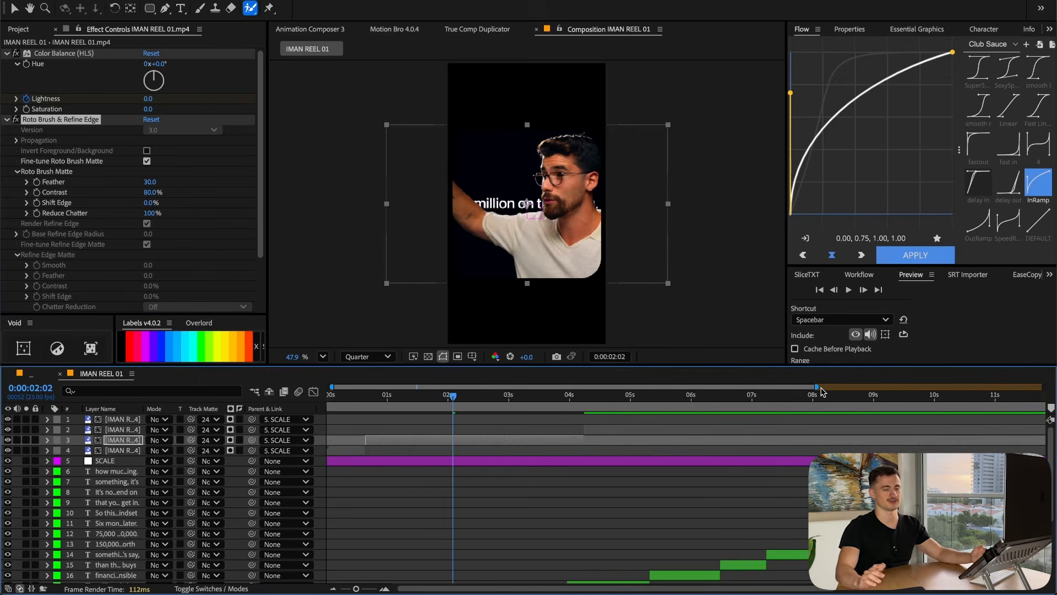
{"action": "left_click", "coordinate": [768, 400]}
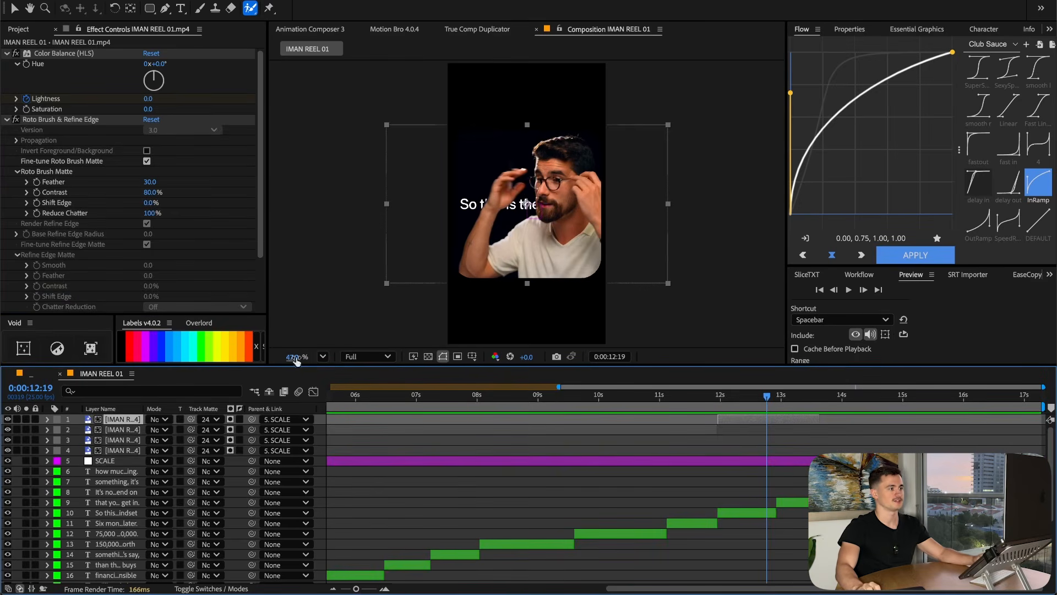
{"action": "left_click", "coordinate": [357, 357]}
{"action": "left_click", "coordinate": [368, 439]}
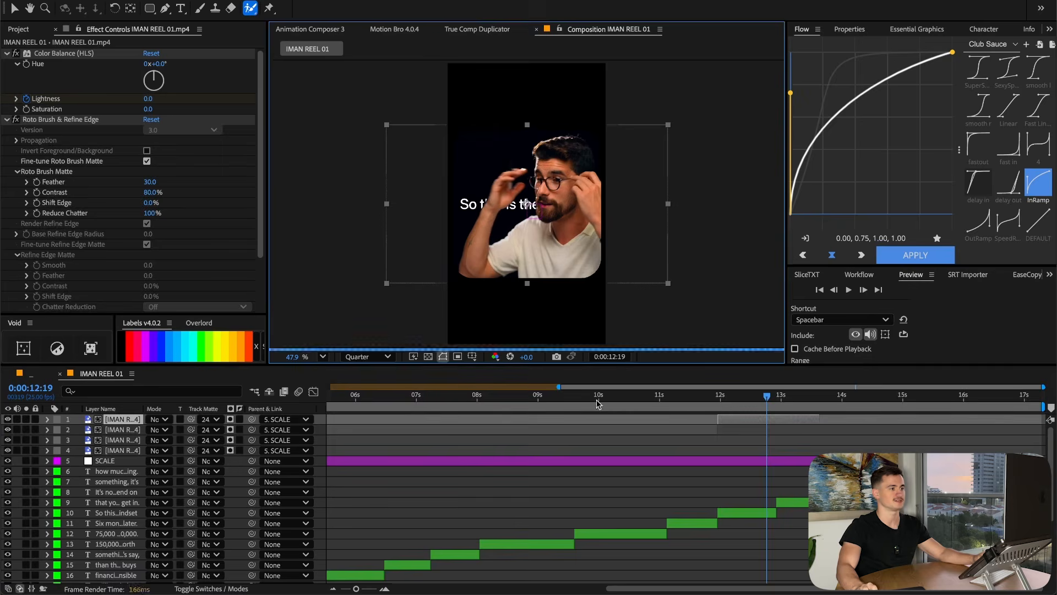
Label the four speaker clip layers blue and move the SCALE null to the top of the layer stack
{"action": "left_click", "coordinate": [688, 395]}
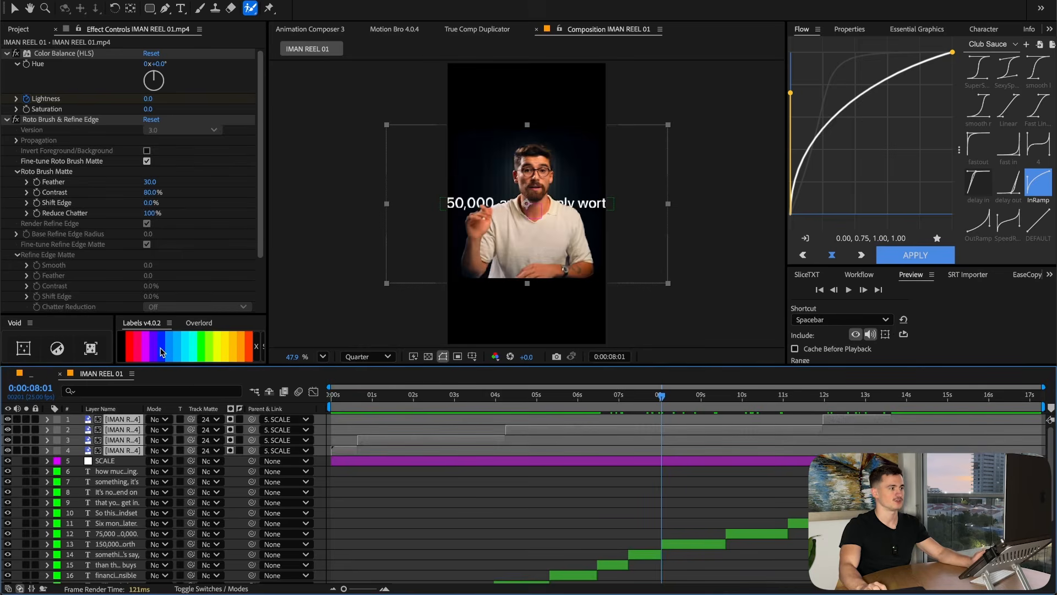
{"action": "left_click", "coordinate": [168, 348]}
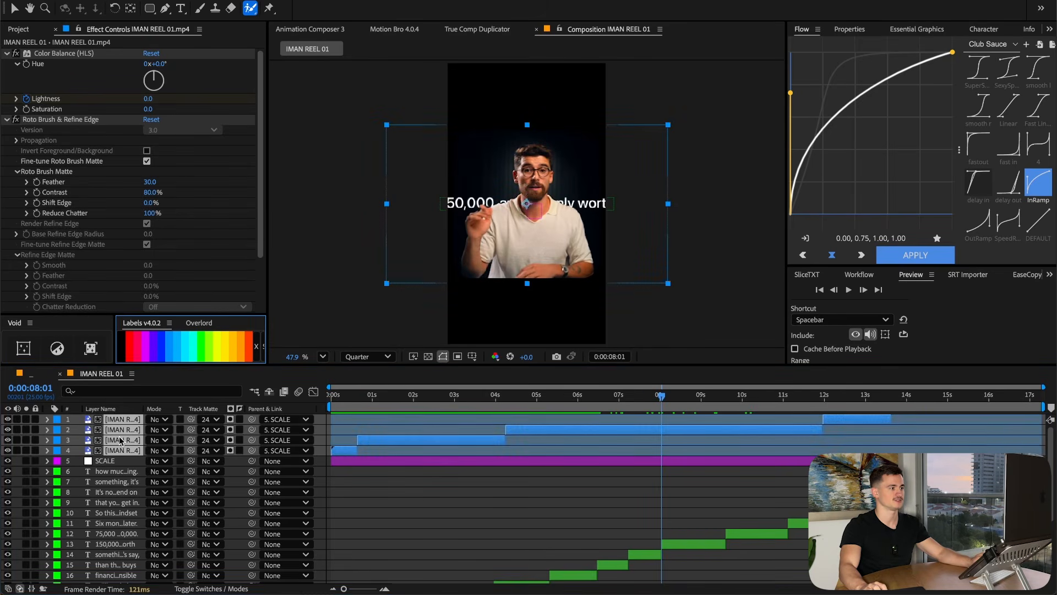
{"action": "left_click_drag", "start_coordinate": [114, 460], "coordinate": [119, 419]}
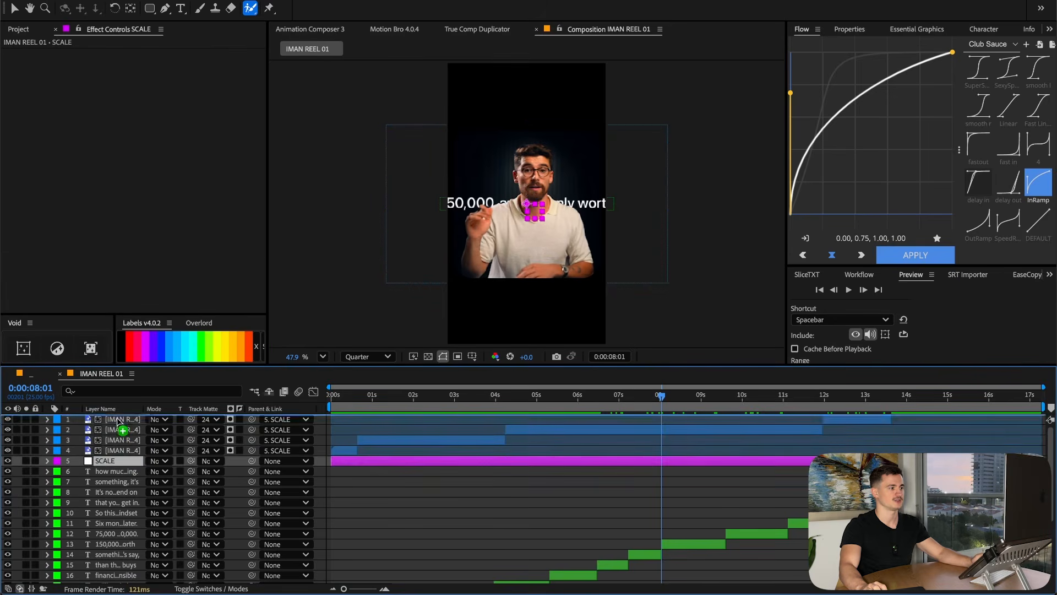
{"action": "left_click", "coordinate": [380, 397]}
{"action": "left_click_drag", "start_coordinate": [379, 399], "coordinate": [257, 378]}
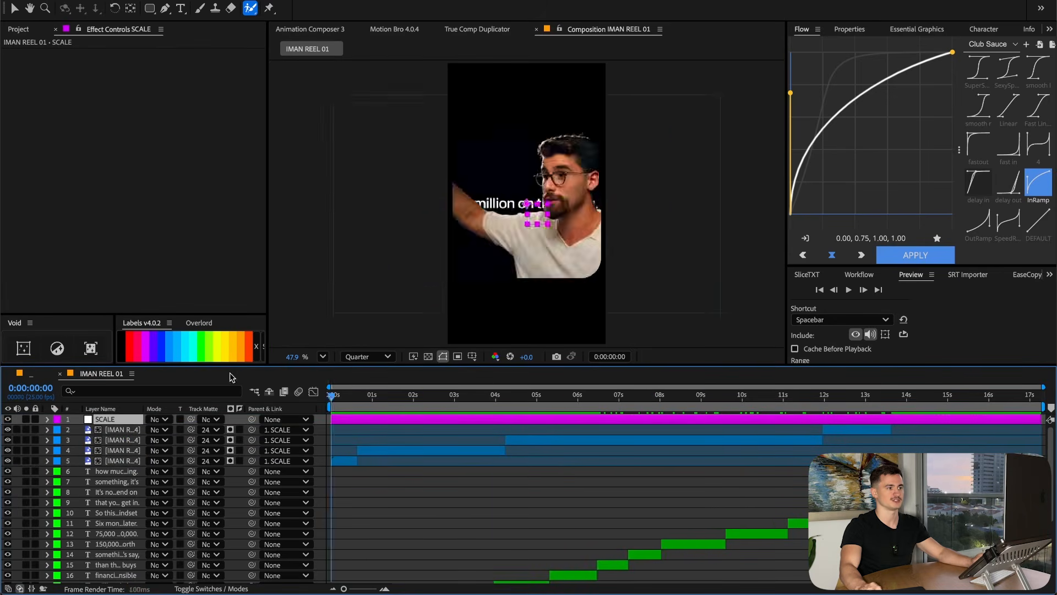
Move the three final subtitle layers above the speaker clips, directly below the SCALE null
{"action": "left_click", "coordinate": [479, 495]}
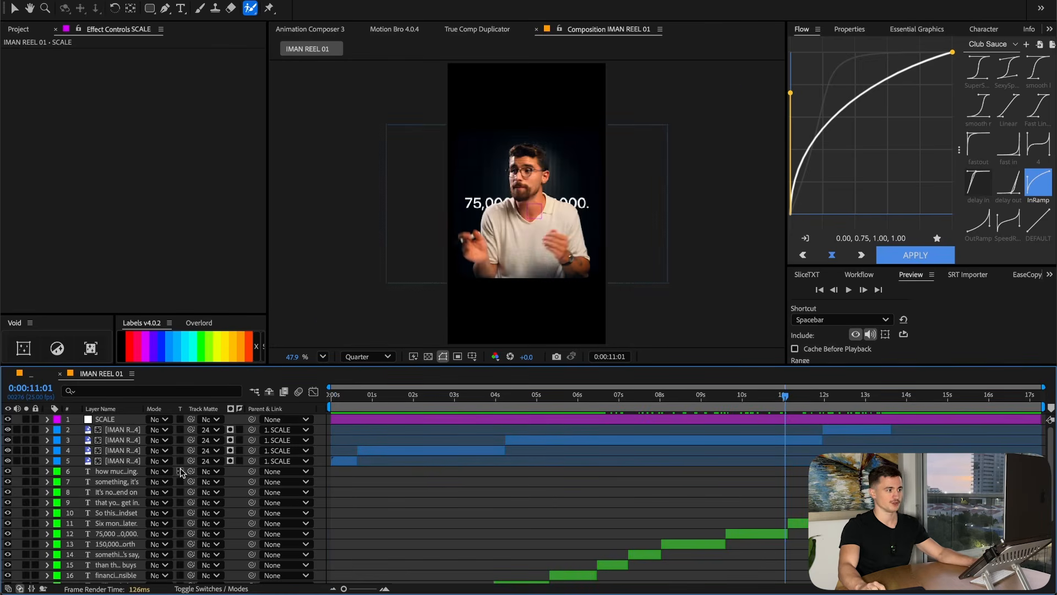
{"action": "left_click", "coordinate": [120, 472]}
{"action": "left_click", "coordinate": [116, 493], "text": "shift"}
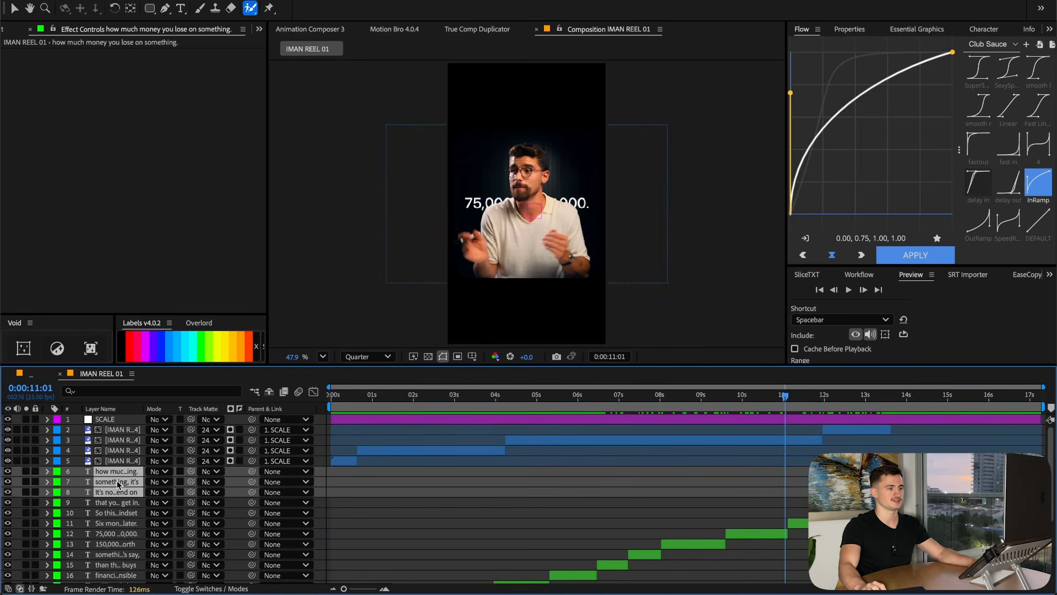
{"action": "left_click_drag", "start_coordinate": [117, 468], "coordinate": [126, 414]}
{"action": "key", "text": "i"}
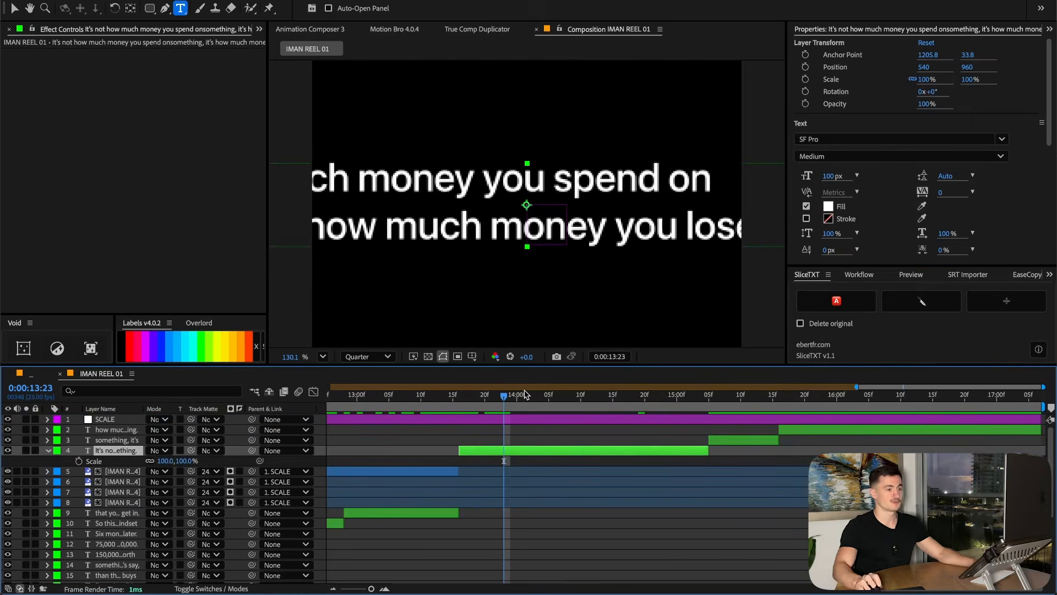
Scale the three final subtitle layers to 39%
{"action": "left_click", "coordinate": [182, 451], "text": "shift"}
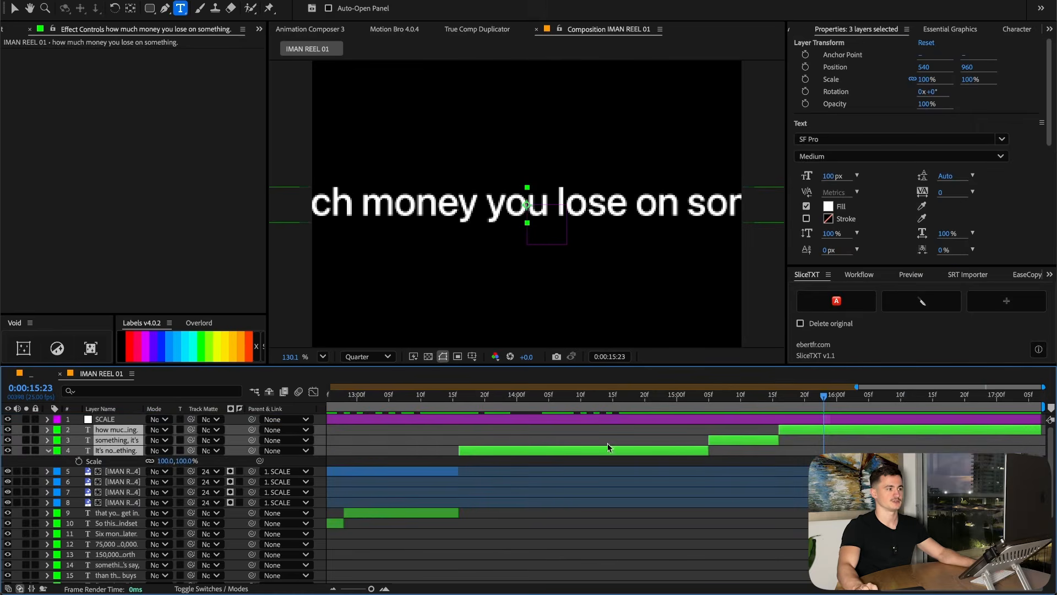
{"action": "key", "text": "s"}
{"action": "left_click_drag", "start_coordinate": [179, 440], "coordinate": [146, 440]}
{"action": "left_click", "coordinate": [1006, 301]}
Open the "something, it's" subtitle for editing at 0:00:15:13 and set the preview resolution to Full
{"action": "left_click", "coordinate": [760, 400]}
{"action": "double_click", "coordinate": [737, 449]}
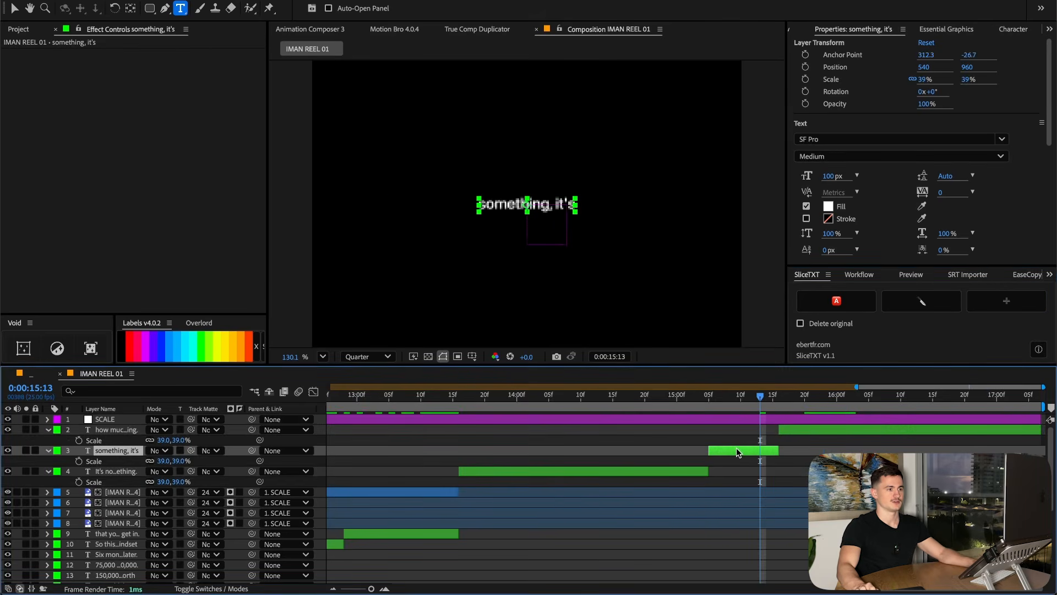
{"action": "left_click", "coordinate": [556, 202]}
{"action": "left_click", "coordinate": [367, 356]}
{"action": "left_click", "coordinate": [363, 401]}
Copy "it's" from the "something, it's" subtitle and insert it at the start of "how much money you lose on something."
{"action": "left_click_drag", "start_coordinate": [555, 203], "coordinate": [604, 208]}
{"action": "key", "text": "ctrl+c"}
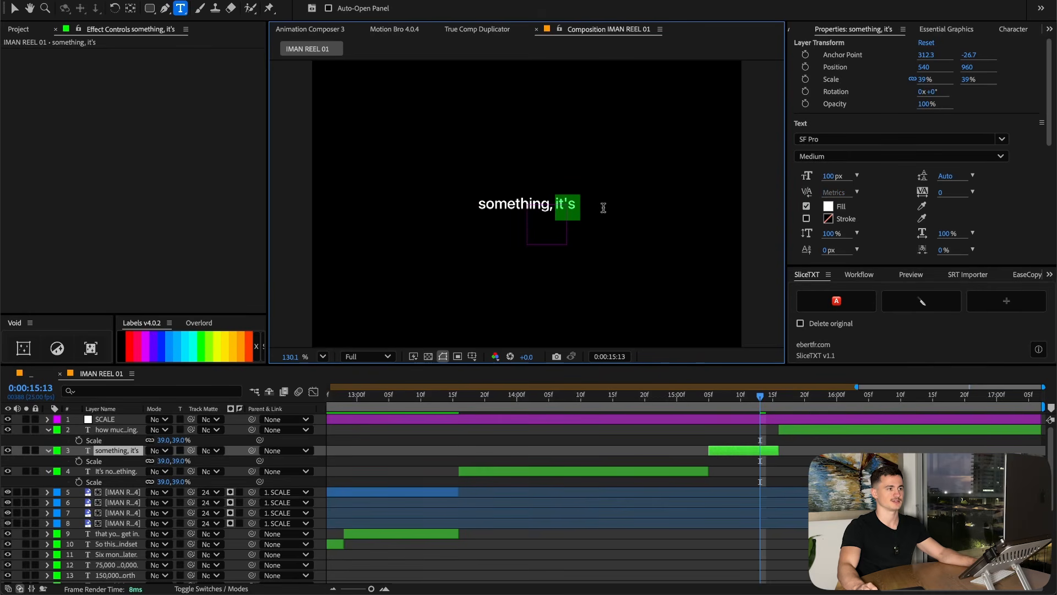
{"action": "double_click", "coordinate": [806, 428]}
{"action": "key", "text": "Home"}
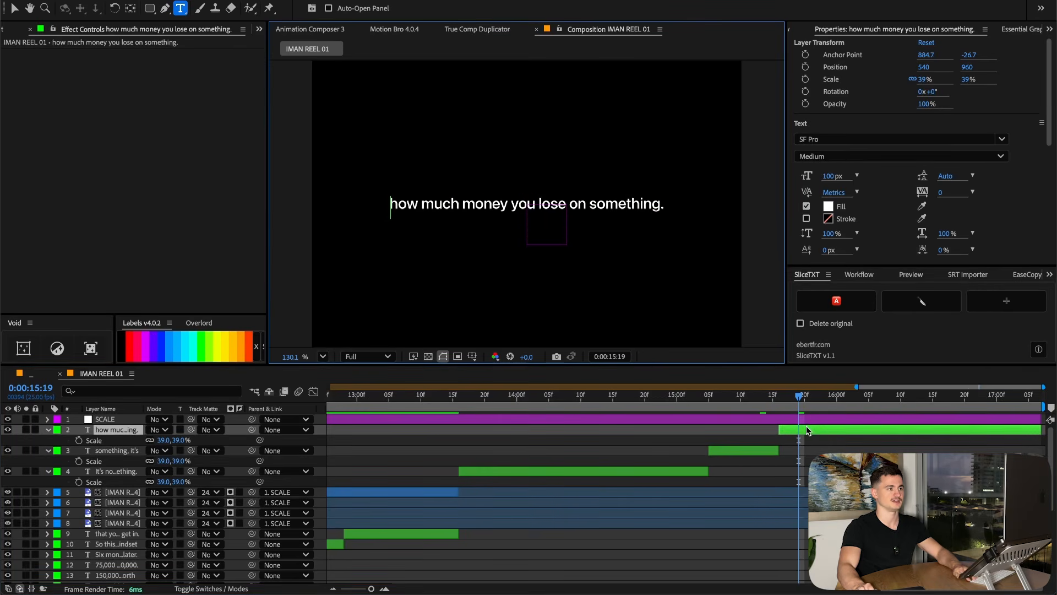
{"action": "key", "text": "ctrl+v"}
Delete the separate "something, it's" subtitle layer and play back the subtitles around the 15-second mark
{"action": "double_click", "coordinate": [734, 450]}
{"action": "double_click", "coordinate": [532, 205]}
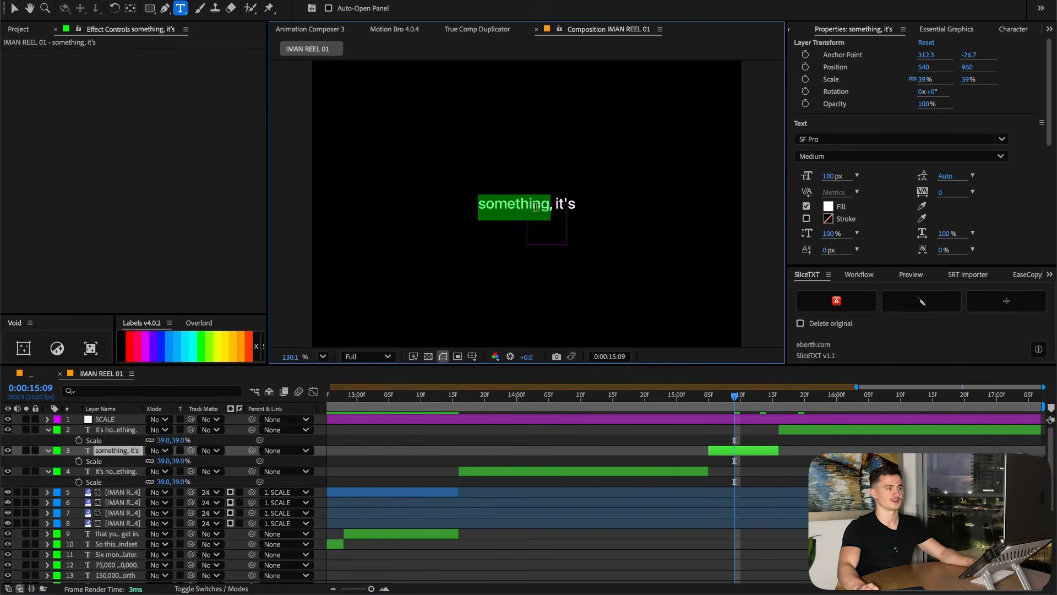
{"action": "left_click", "coordinate": [677, 397]}
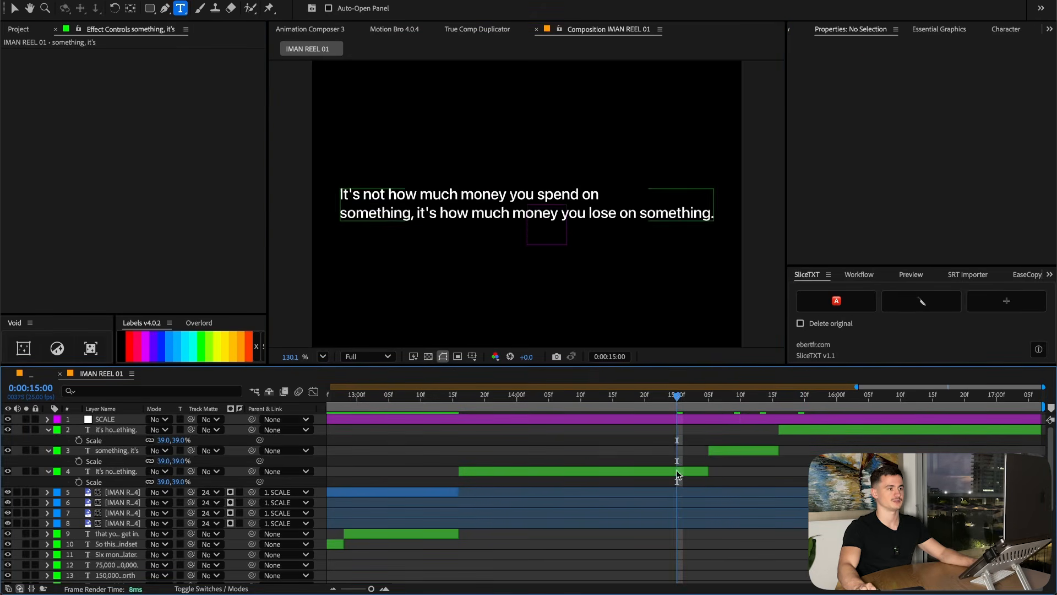
{"action": "key", "text": "space"}
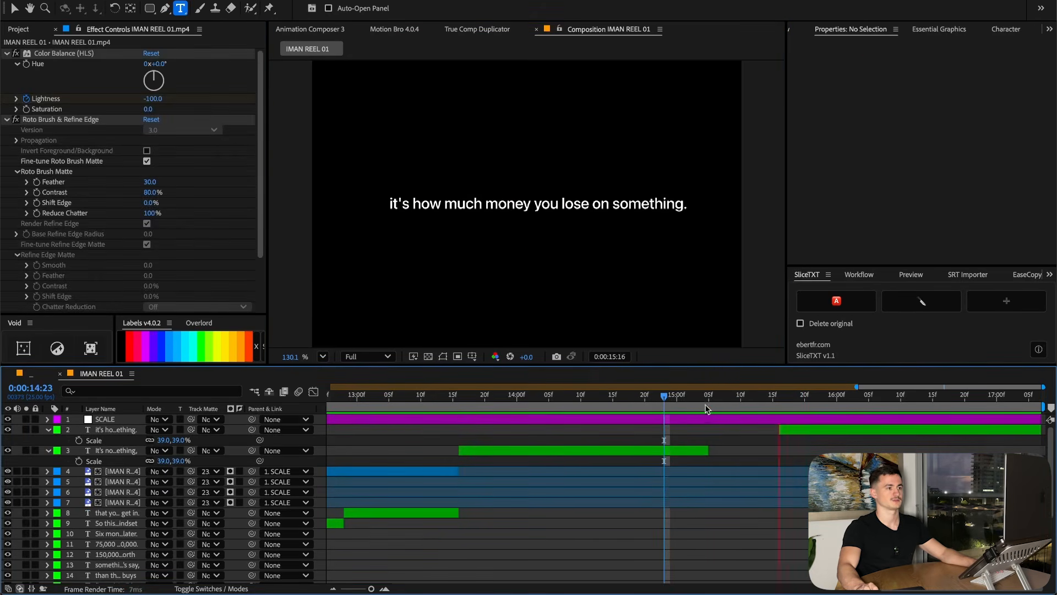
{"action": "left_click", "coordinate": [710, 408]}
{"action": "left_click", "coordinate": [741, 404]}
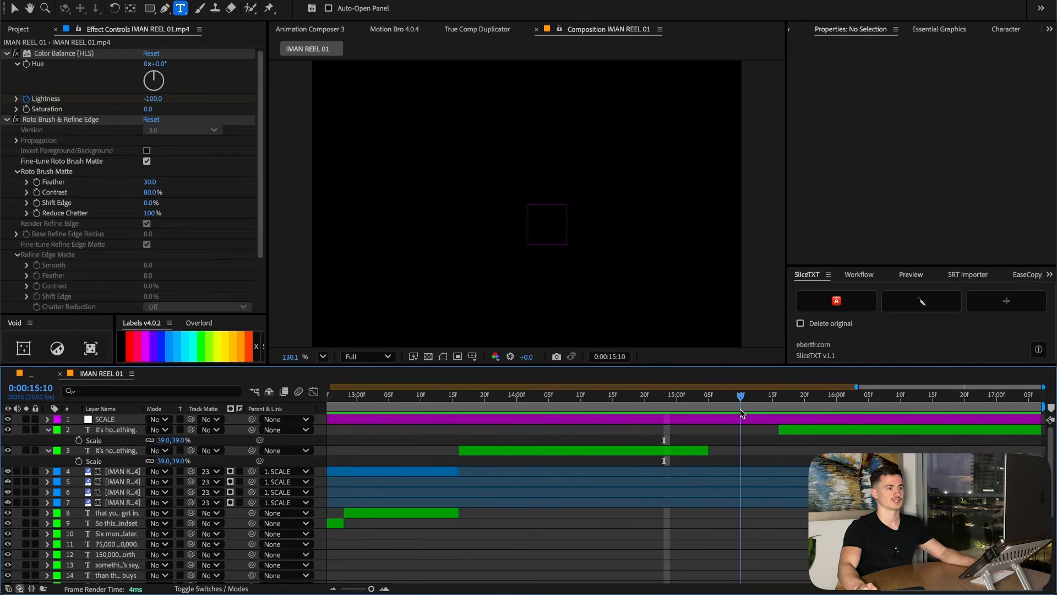
Trim the two closing subtitles so they meet at 0:00:15:11, and centre both in the frame
{"action": "left_click_drag", "start_coordinate": [742, 403], "coordinate": [748, 452]}
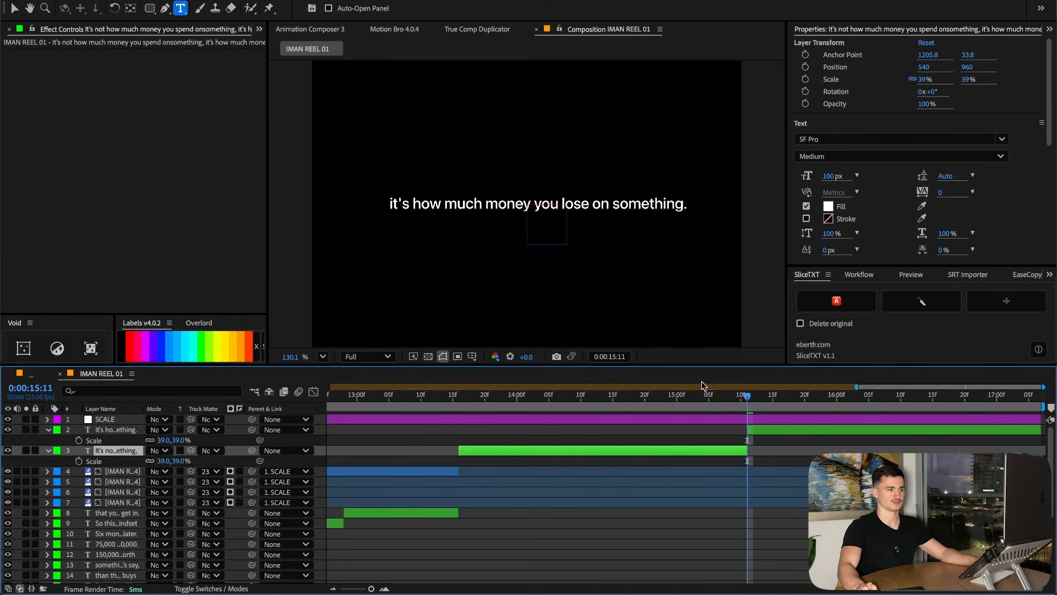
{"action": "left_click", "coordinate": [666, 399]}
{"action": "left_click", "coordinate": [765, 430], "text": "shift"}
{"action": "left_click", "coordinate": [894, 398]}
{"action": "left_click", "coordinate": [1002, 301]}
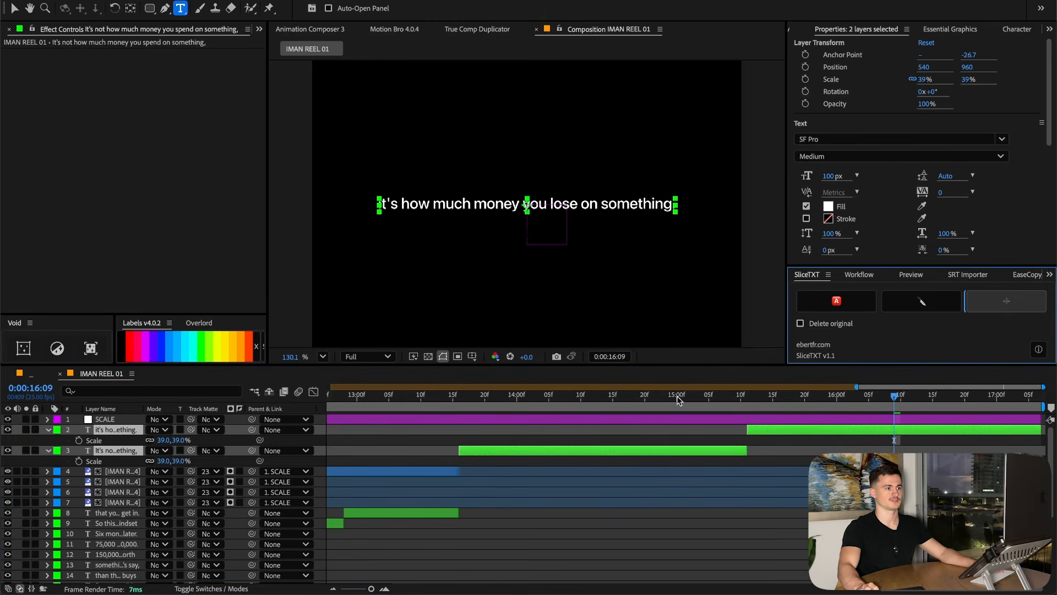
{"action": "left_click", "coordinate": [420, 395]}
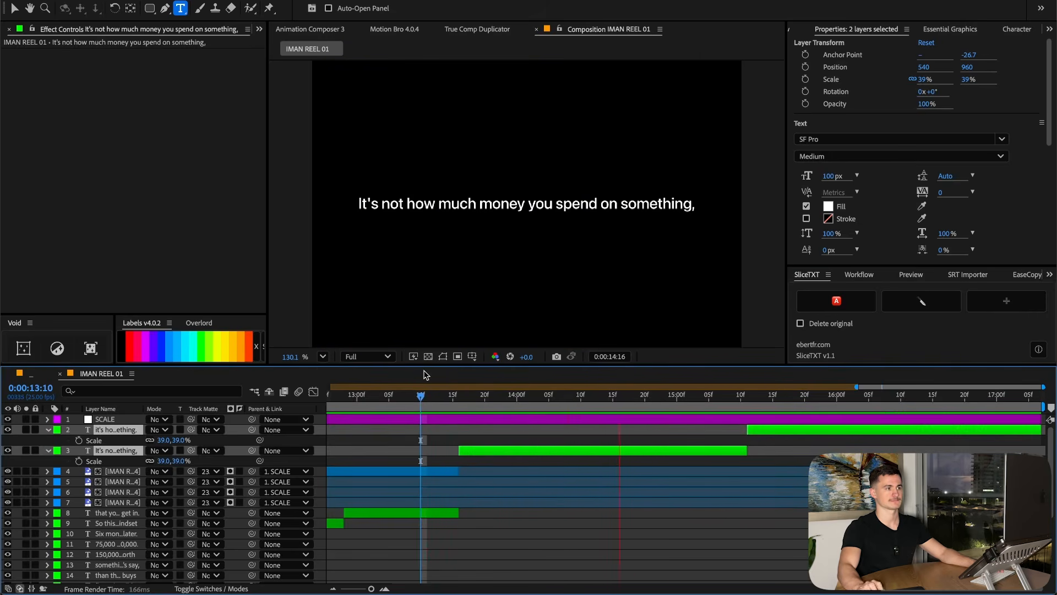
{"action": "key", "text": "space"}
Break the subtitle "It's not how much money you spend on something," onto a second line before "you spend"
{"action": "left_click", "coordinate": [670, 395]}
{"action": "left_click", "coordinate": [656, 429]}
{"action": "left_click", "coordinate": [641, 448]}
{"action": "left_click", "coordinate": [545, 205]}
{"action": "left_click", "coordinate": [528, 205]}
{"action": "key", "text": "Return"}
Delete "on something." from the final subtitle so it reads "it's how much money you lose"
{"action": "left_click", "coordinate": [843, 395]}
{"action": "left_click_drag", "start_coordinate": [577, 205], "coordinate": [756, 204]}
{"action": "key", "text": "BackSpace"}
Centre-align and recentre both closing subtitles, and scale them to 76%
{"action": "left_click", "coordinate": [798, 433]}
{"action": "left_click", "coordinate": [741, 395]}
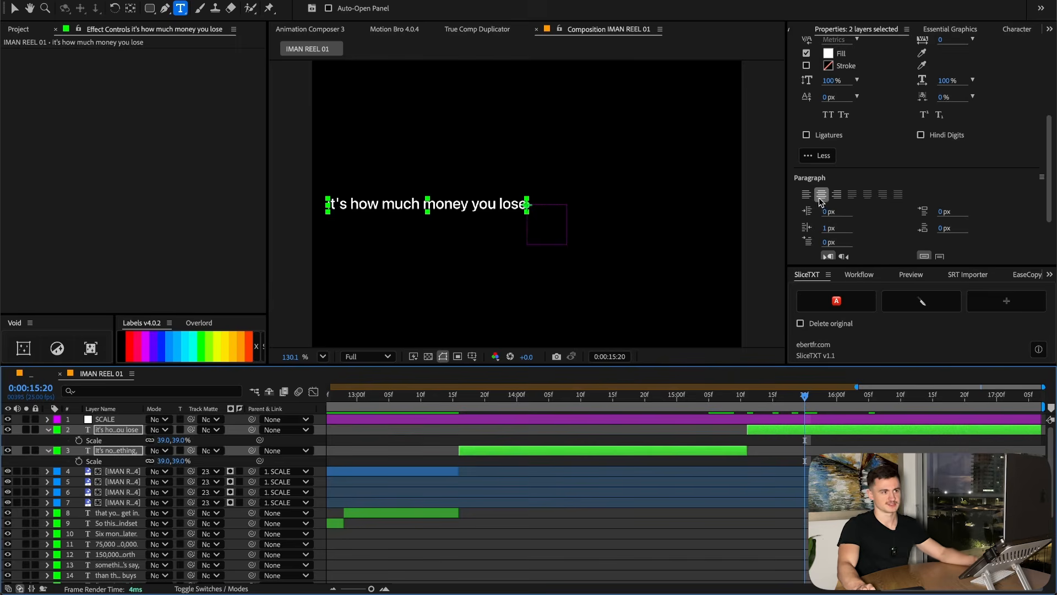
{"action": "left_click", "coordinate": [991, 301]}
{"action": "left_click_drag", "start_coordinate": [749, 408], "coordinate": [632, 395]}
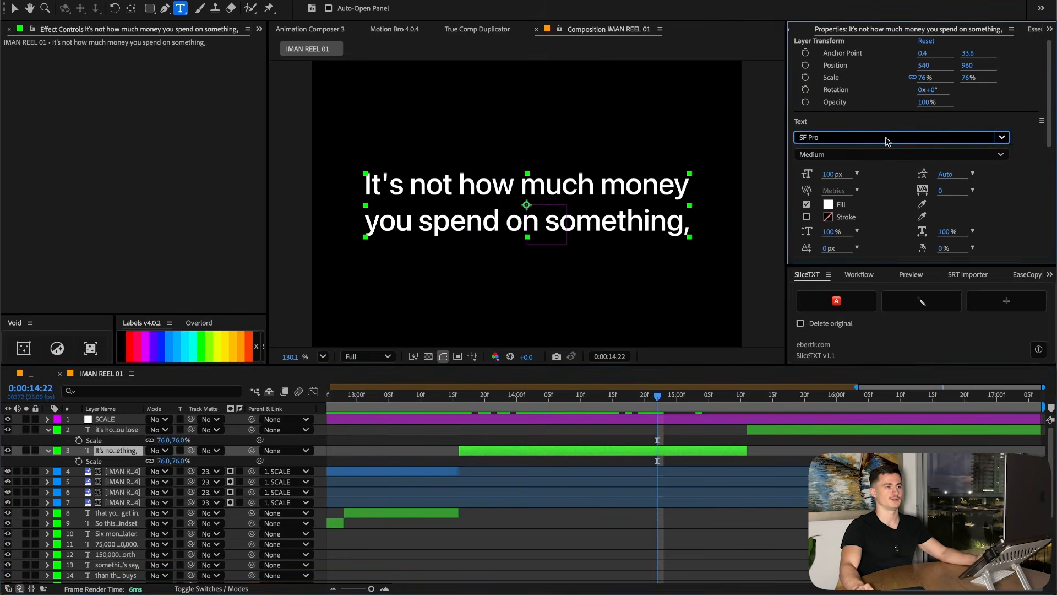
Set the two-line subtitle's font to Kazimir-MediumItalic and "it's how much money you lose" to Kazimir-RegularItalic
{"action": "left_click", "coordinate": [886, 138]}
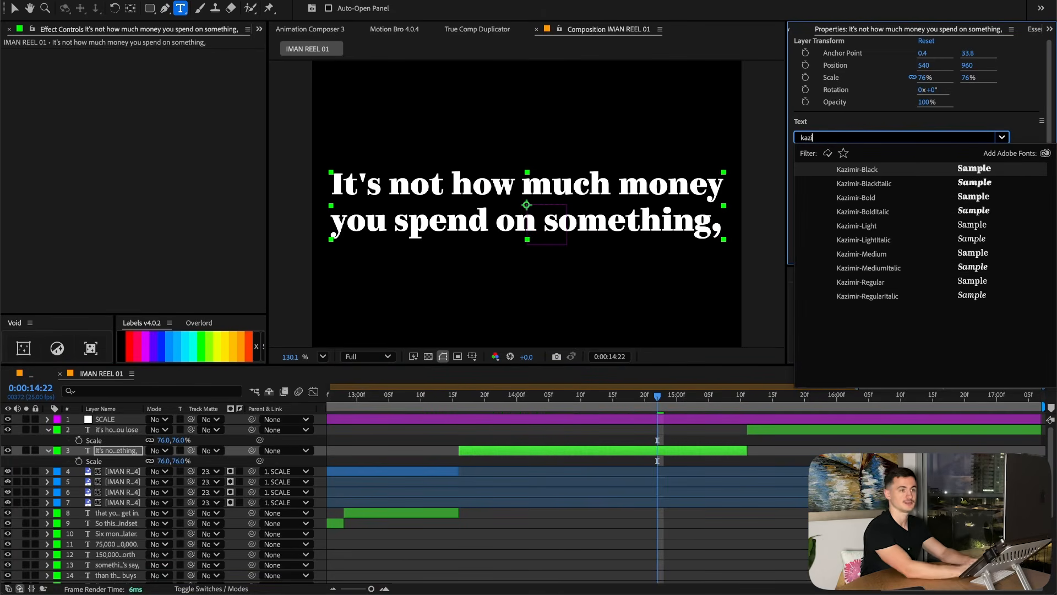
{"action": "left_click", "coordinate": [869, 268]}
{"action": "left_click", "coordinate": [818, 395]}
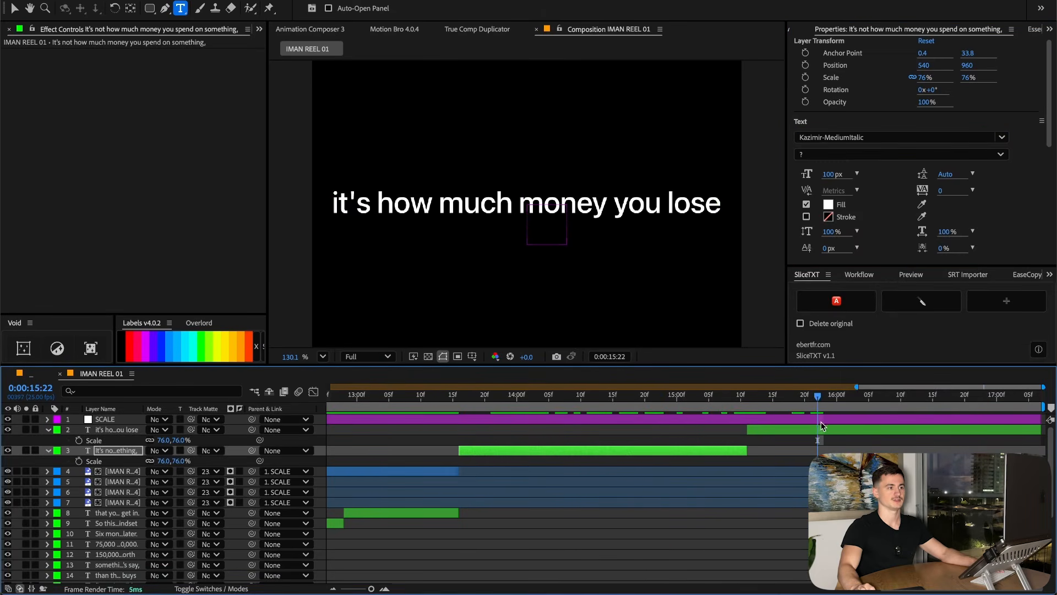
{"action": "left_click", "coordinate": [821, 429]}
{"action": "left_click", "coordinate": [934, 138]}
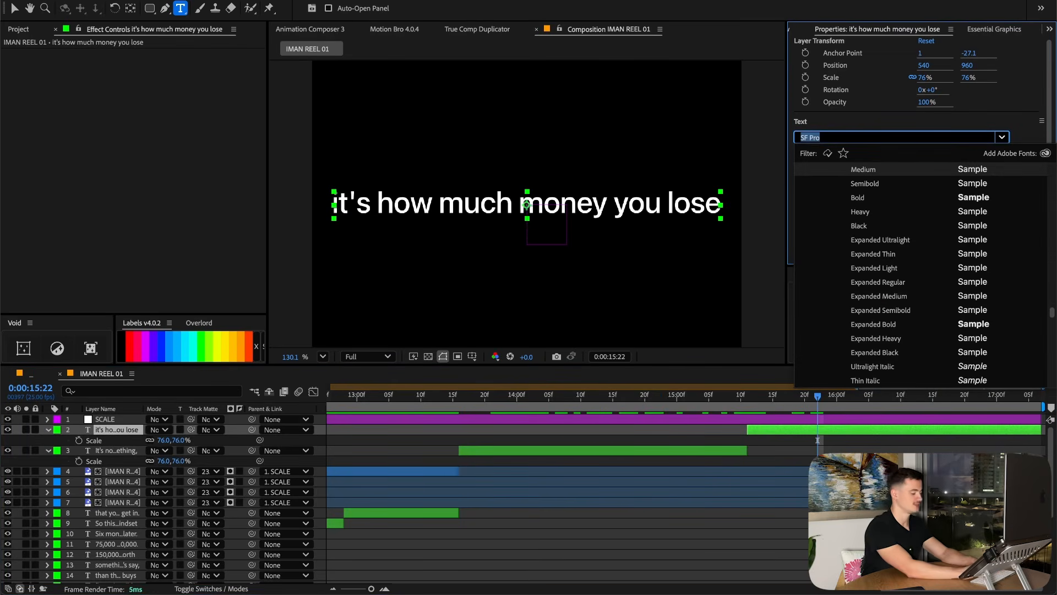
{"action": "type", "text": "kazimir"}
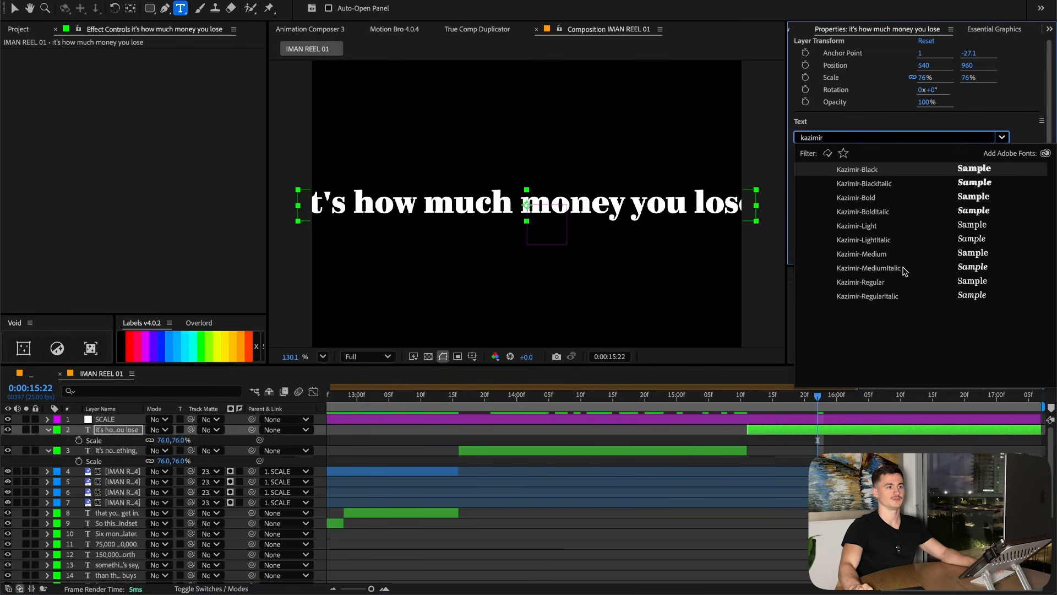
{"action": "left_click", "coordinate": [883, 297]}
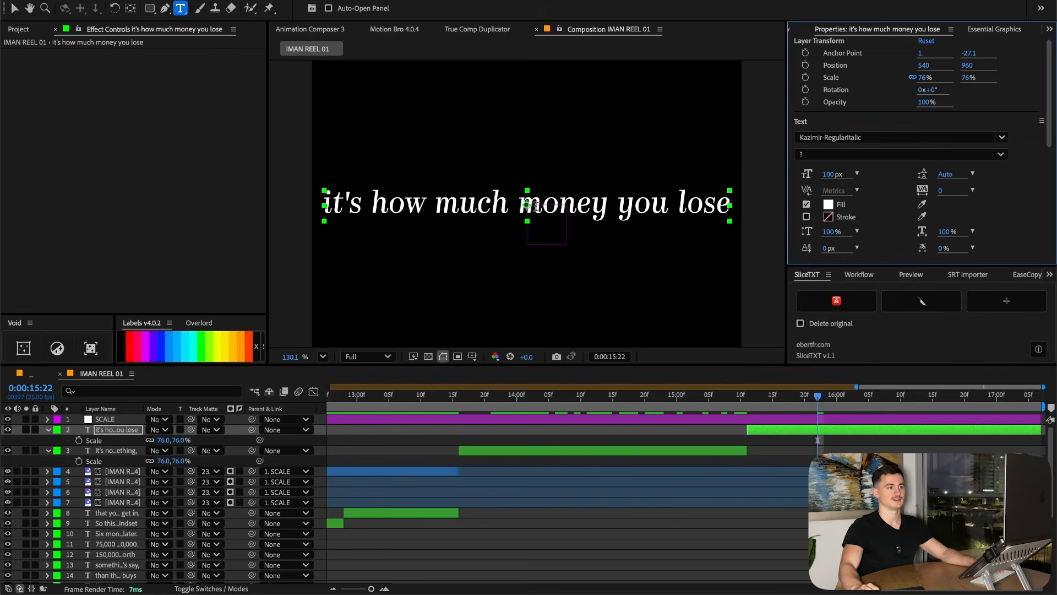
Set the words "much money you lose" in the final subtitle to Kazimir-BoldItalic
{"action": "double_click", "coordinate": [504, 205]}
{"action": "left_click_drag", "start_coordinate": [504, 204], "coordinate": [731, 205]}
{"action": "left_click", "coordinate": [892, 137]}
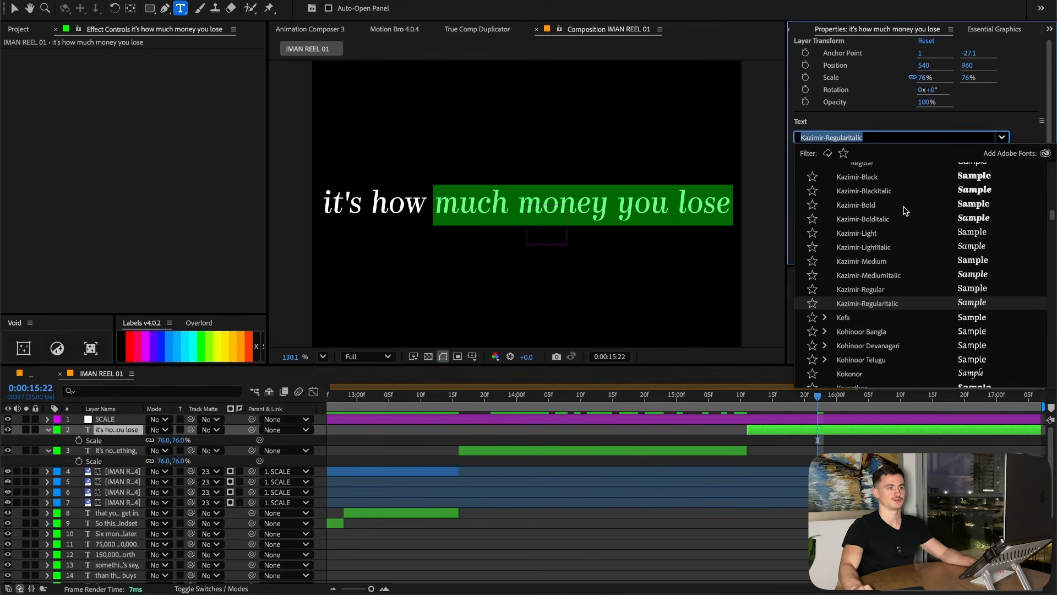
{"action": "left_click", "coordinate": [896, 220]}
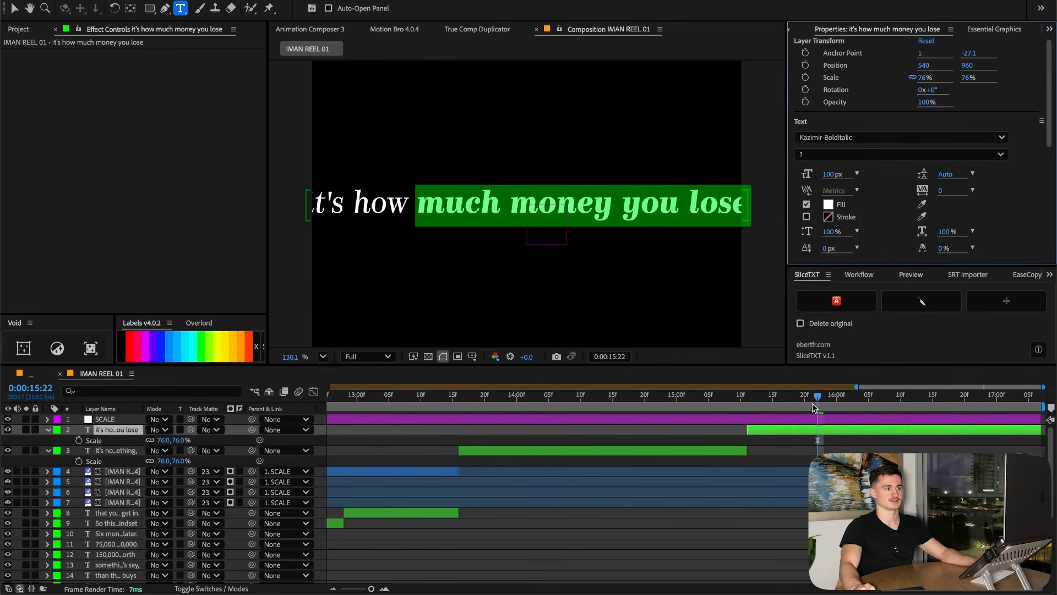
Recentre both closing subtitles and scale "it's how much money you lose" to 62%
{"action": "left_click", "coordinate": [751, 442]}
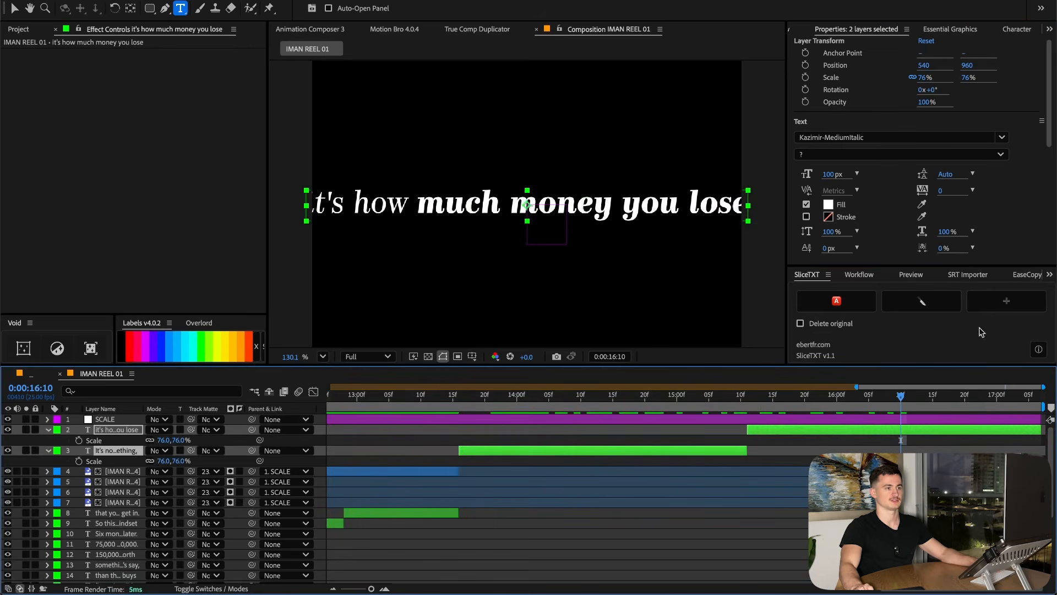
{"action": "left_click", "coordinate": [1012, 300]}
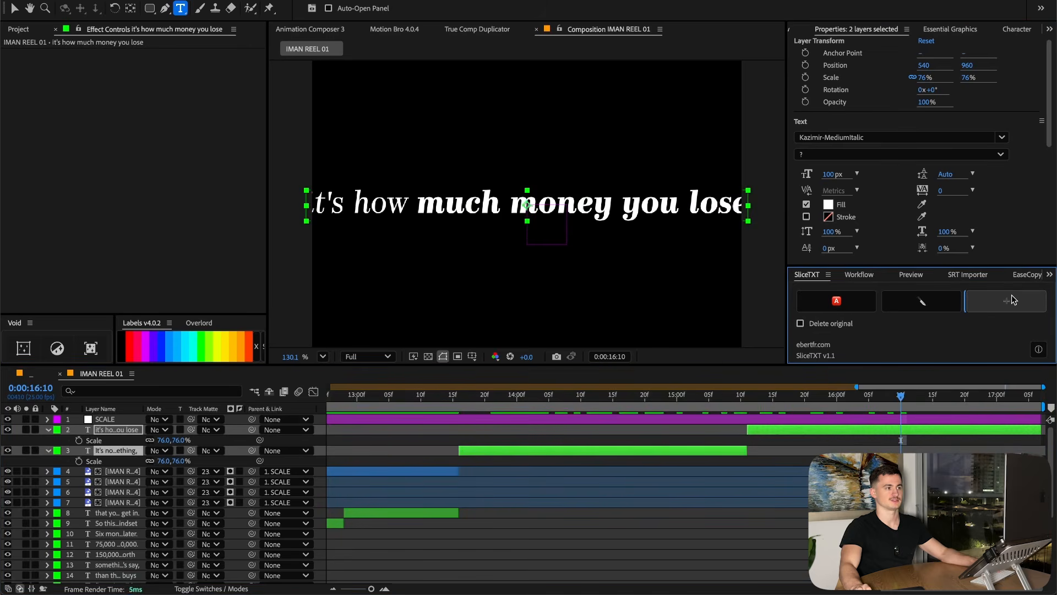
{"action": "left_click", "coordinate": [498, 448]}
{"action": "key", "text": "u"}
{"action": "key", "text": "s"}
{"action": "left_click_drag", "start_coordinate": [166, 440], "coordinate": [171, 441]}
Change the font of the two-line "It's not how much money you spend on something," subtitle to Kazimir-RegularItalic
{"action": "left_click", "coordinate": [619, 395]}
{"action": "left_click", "coordinate": [552, 449]}
{"action": "left_click", "coordinate": [867, 137]}
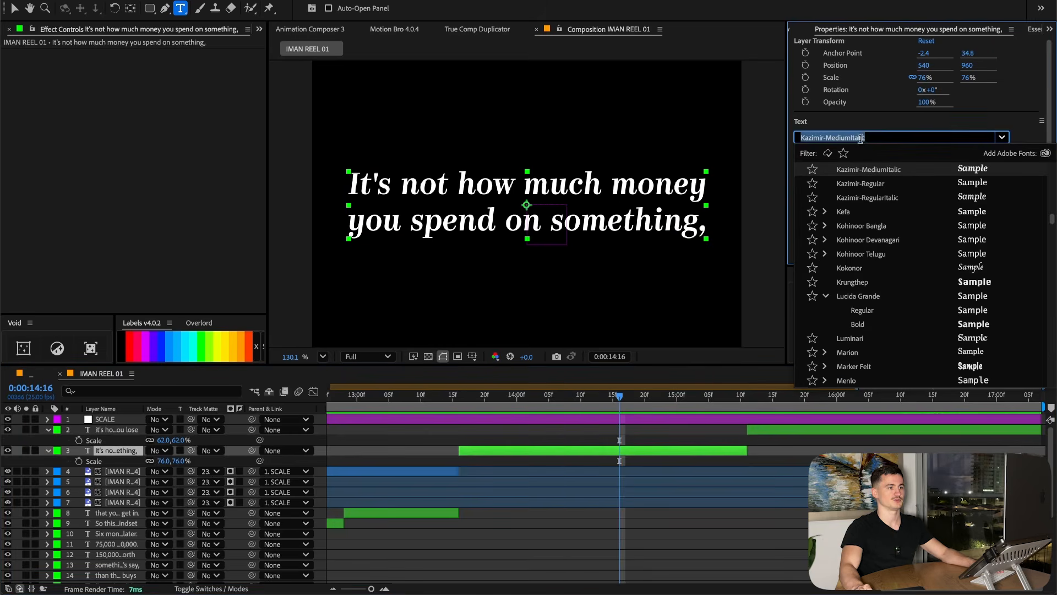
{"action": "scroll", "coordinate": [875, 237], "scroll_direction": "up", "scroll_amount": 5}
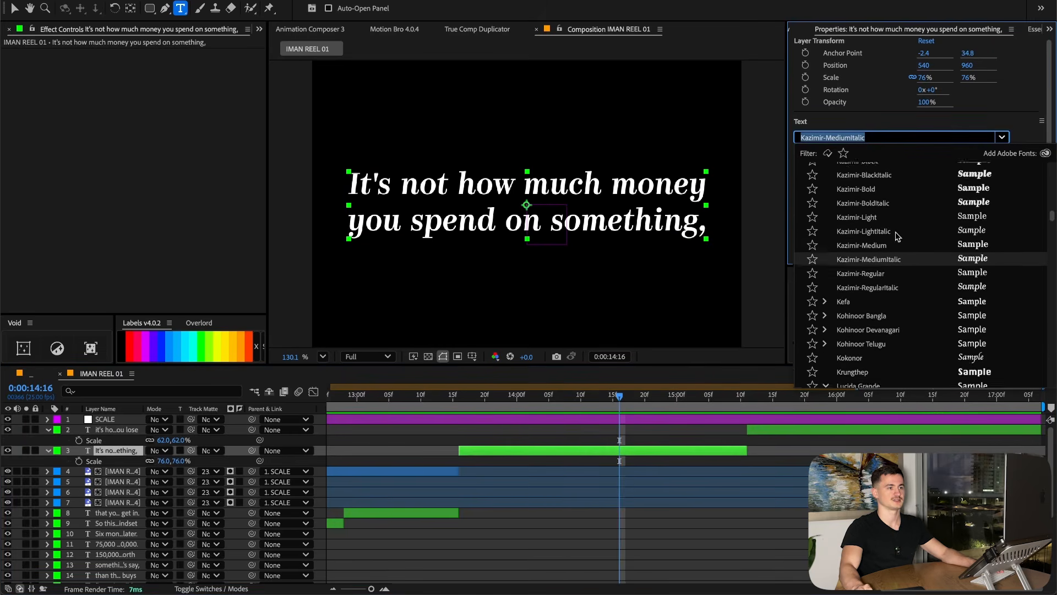
{"action": "left_click", "coordinate": [914, 296]}
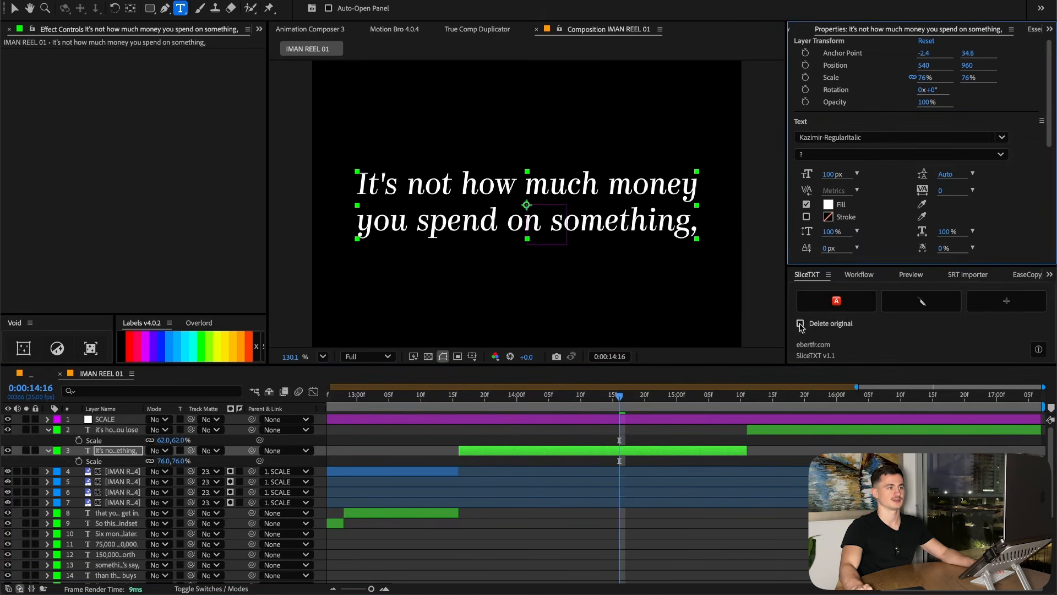
Set the line "you spend on something," to Kazimir-BoldItalic, and scale its subtitle layer to 70%
{"action": "left_click_drag", "start_coordinate": [357, 220], "coordinate": [746, 218]}
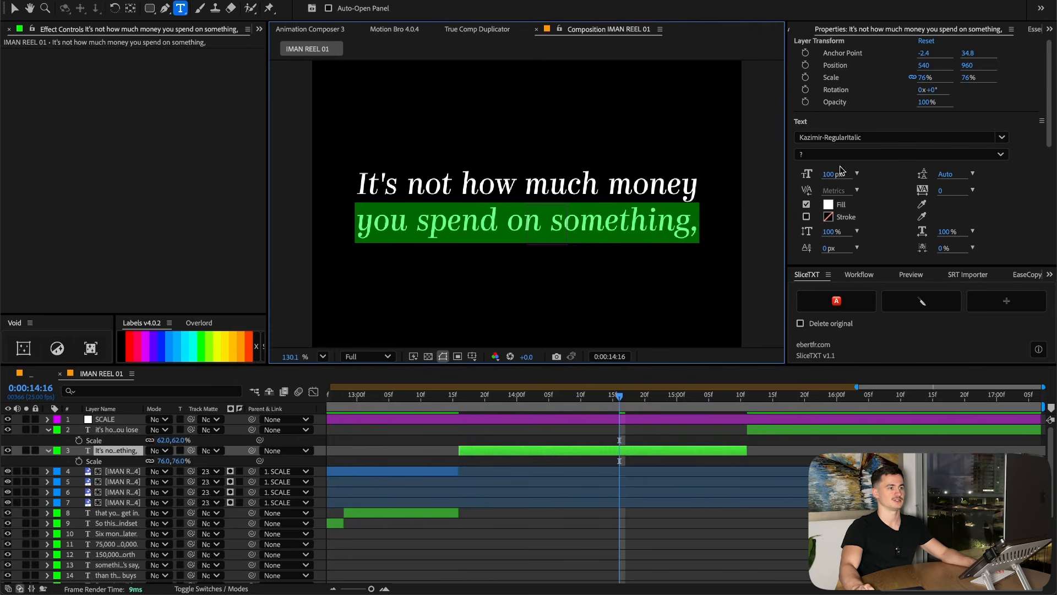
{"action": "left_click", "coordinate": [898, 137]}
{"action": "left_click", "coordinate": [890, 222]}
{"action": "left_click", "coordinate": [323, 356]}
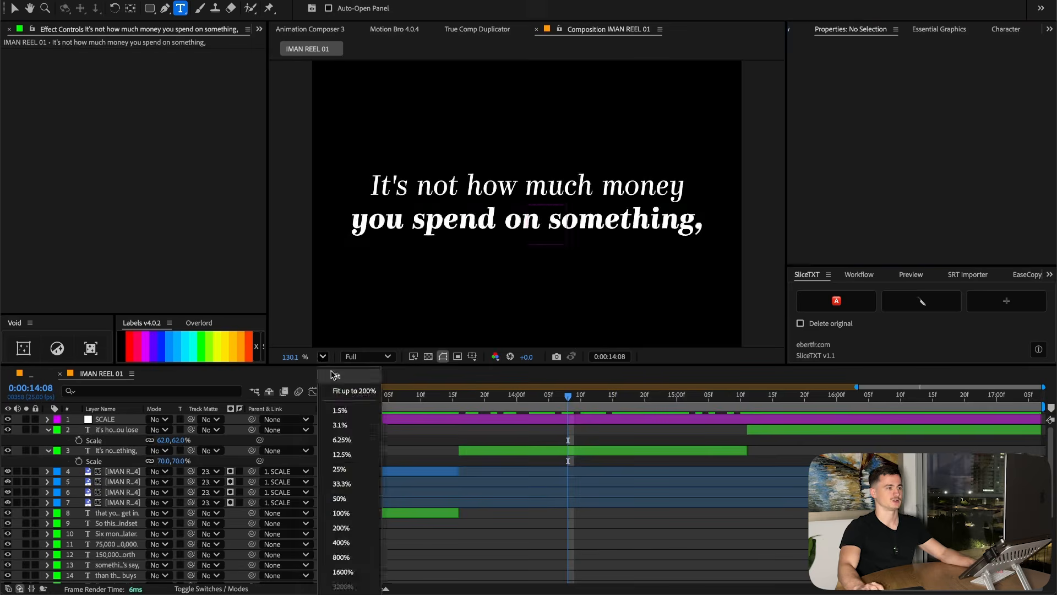
{"action": "left_click", "coordinate": [334, 376]}
Create a black 1080 x 1920 px solid named GRID below the closing subtitles
{"action": "left_click_drag", "start_coordinate": [672, 403], "coordinate": [482, 438]}
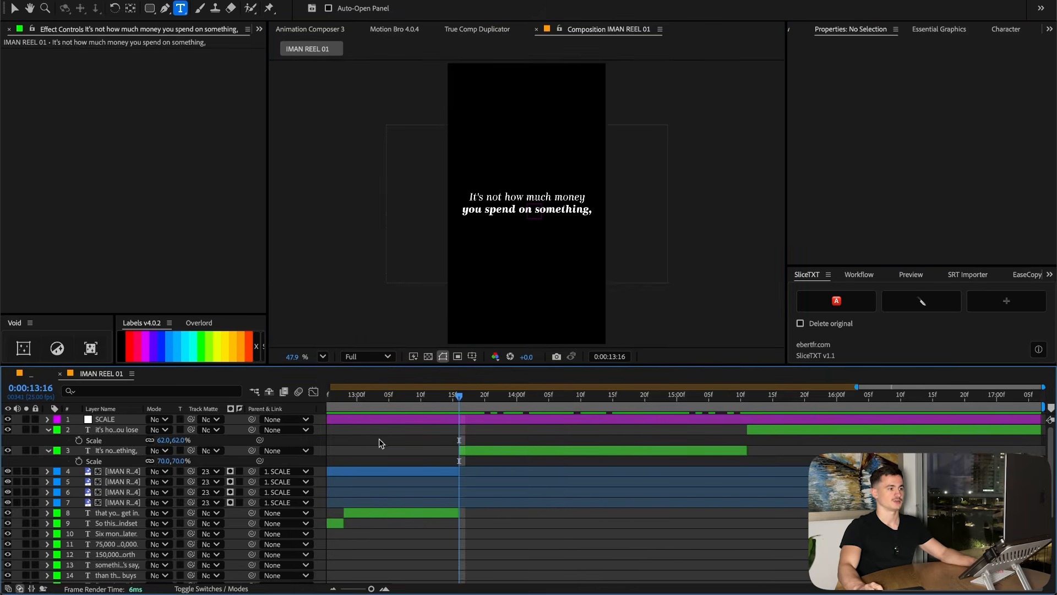
{"action": "right_click", "coordinate": [296, 441]}
{"action": "mouse_move", "coordinate": [330, 446]}
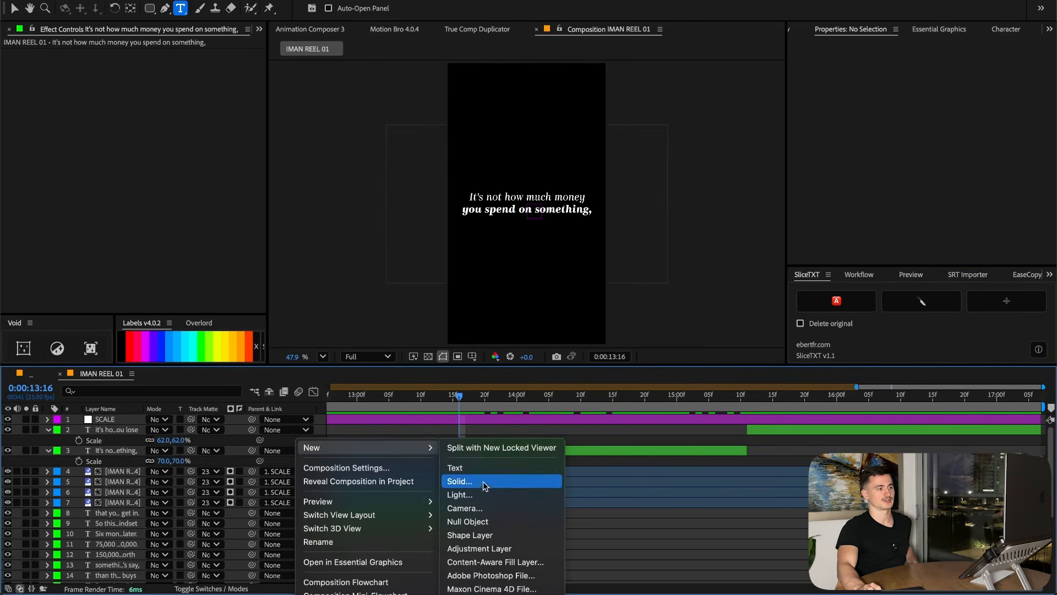
{"action": "left_click", "coordinate": [483, 482]}
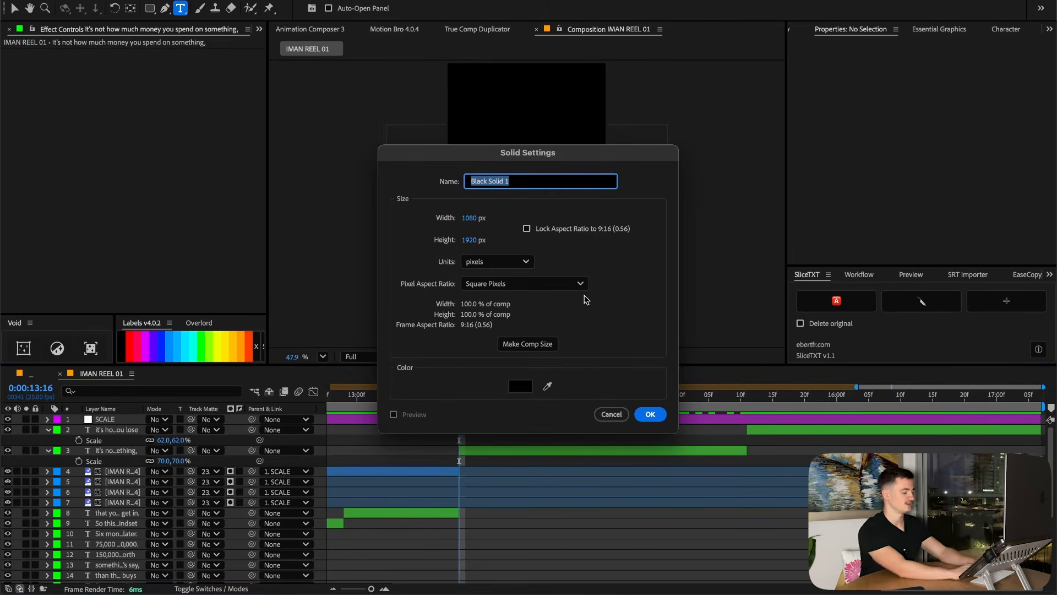
{"action": "key", "text": "BackSpace"}
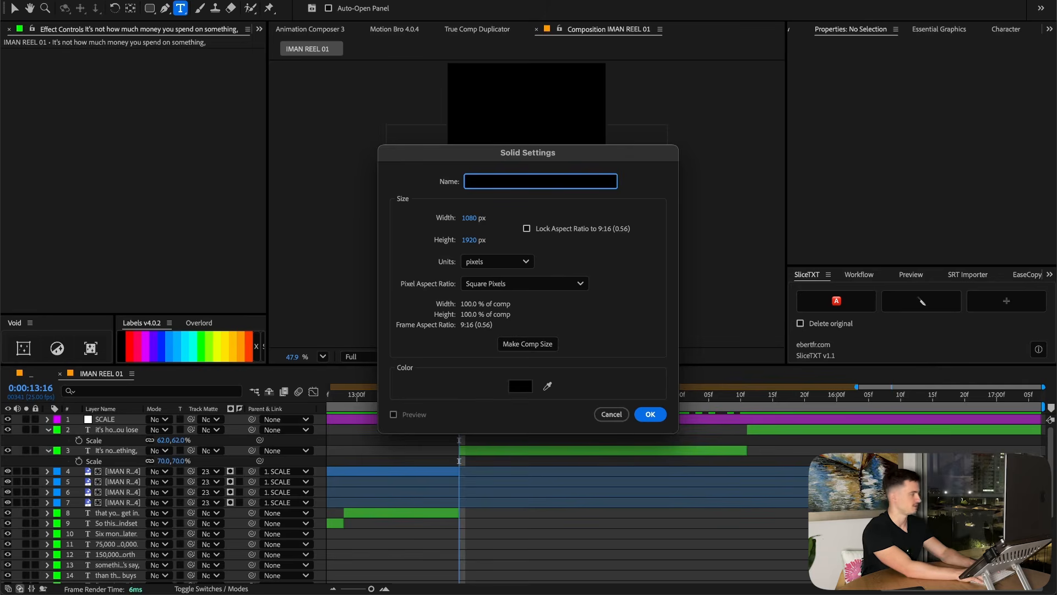
{"action": "key", "text": "Return"}
Trim the start of the GRID layer to 0:00:13:16, where the two-line subtitle begins
{"action": "key", "text": ";"}
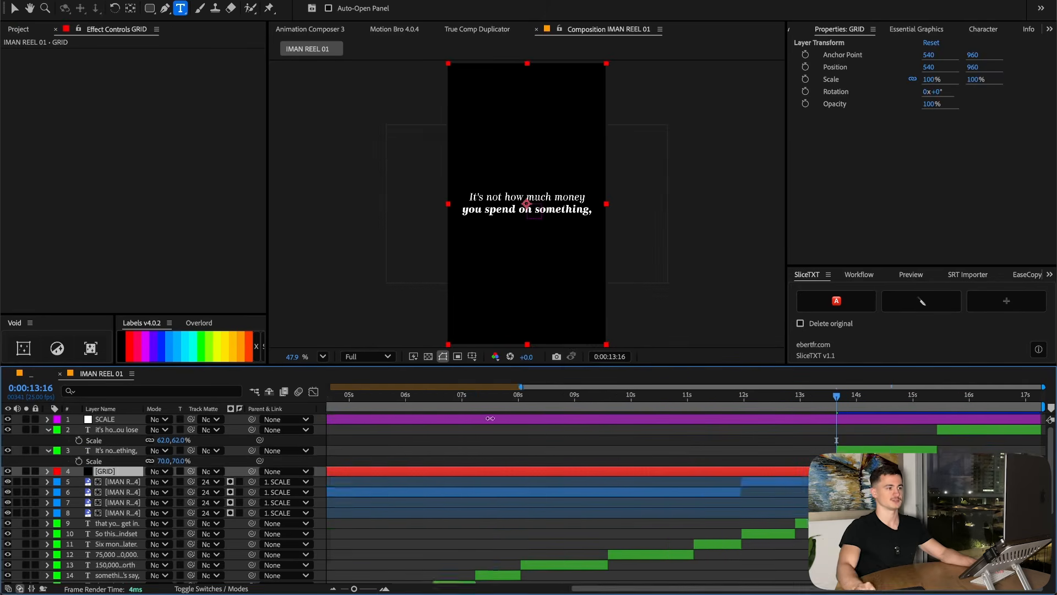
{"action": "left_click_drag", "start_coordinate": [448, 469], "coordinate": [949, 469]}
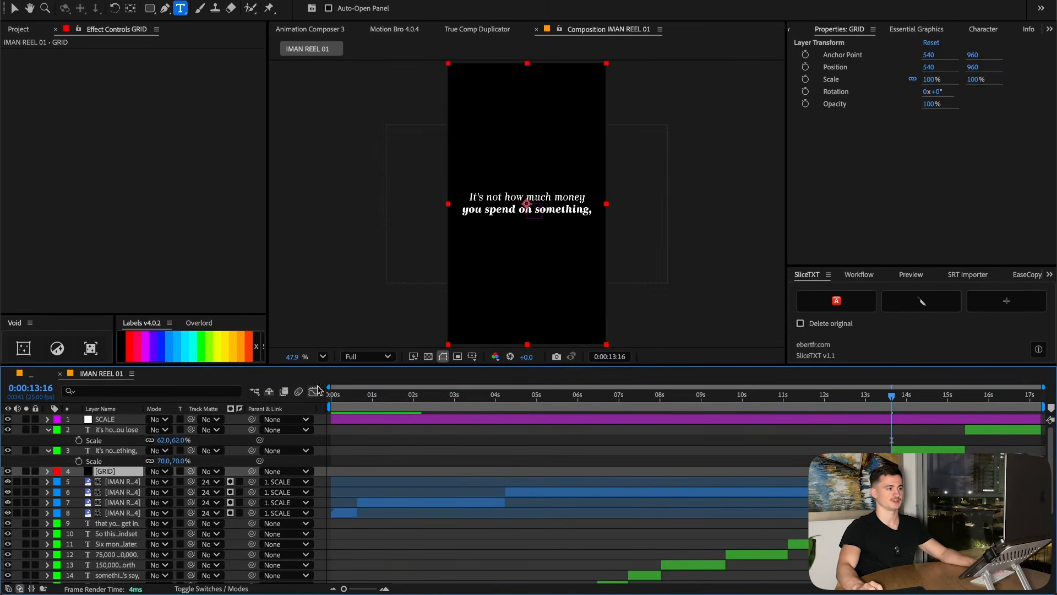
{"action": "left_click_drag", "start_coordinate": [329, 387], "coordinate": [863, 402]}
Find the Generate Grid effect and apply it to the GRID layer
{"action": "left_click", "coordinate": [960, 45]}
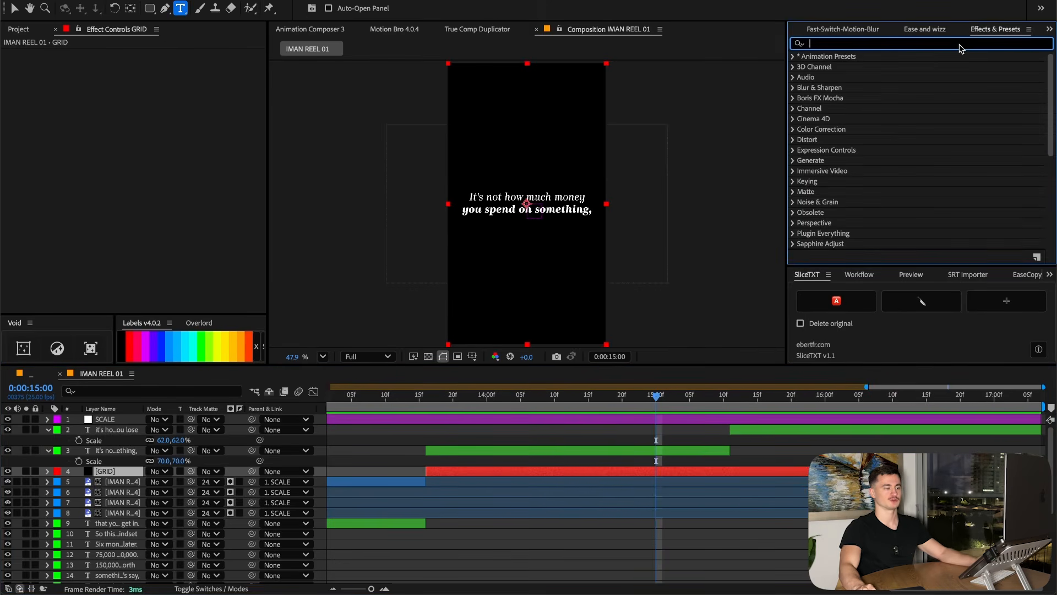
{"action": "type", "text": "grid"}
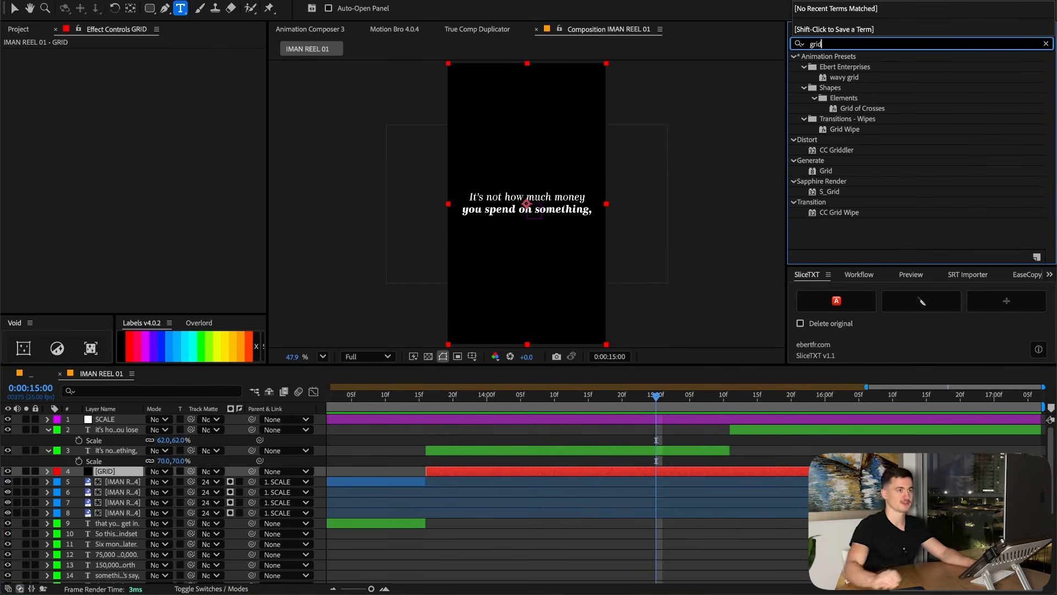
{"action": "double_click", "coordinate": [826, 171]}
{"action": "left_click", "coordinate": [1045, 44]}
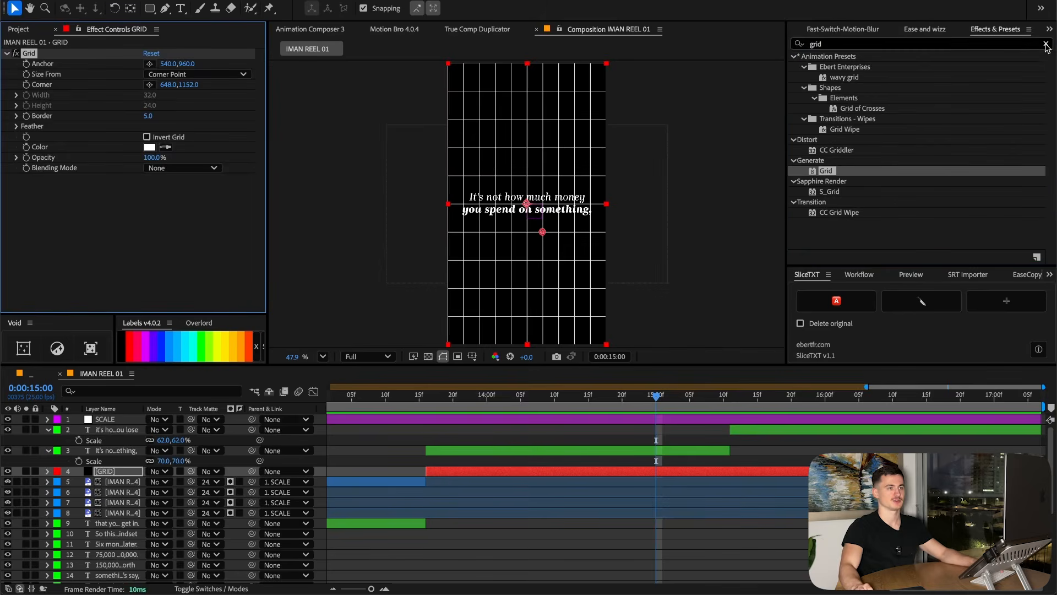
Size the grid from the Width Slider and set its width to 28
{"action": "left_click", "coordinate": [190, 74]}
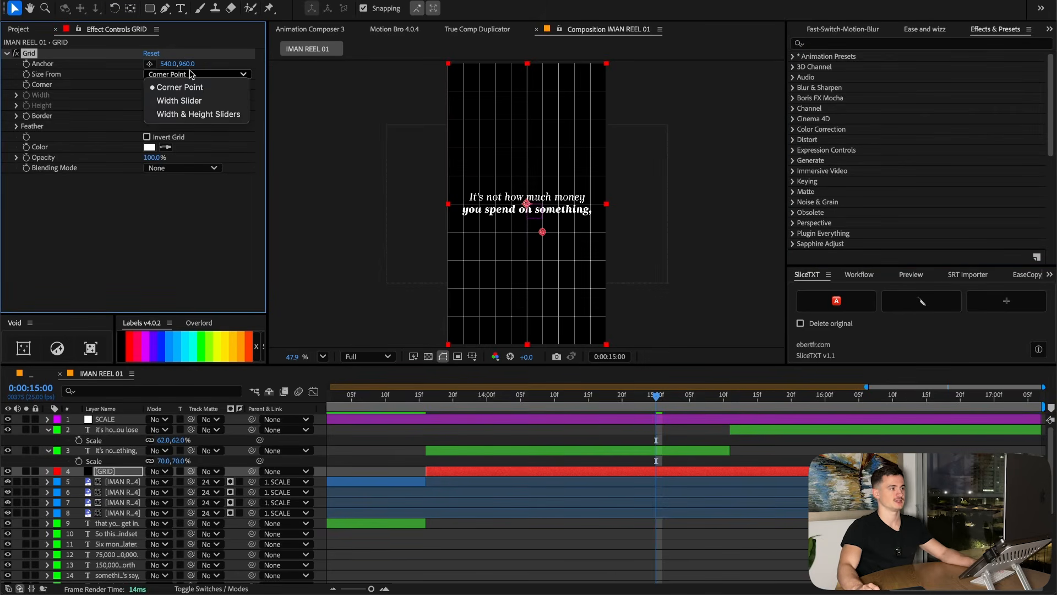
{"action": "left_click", "coordinate": [180, 101]}
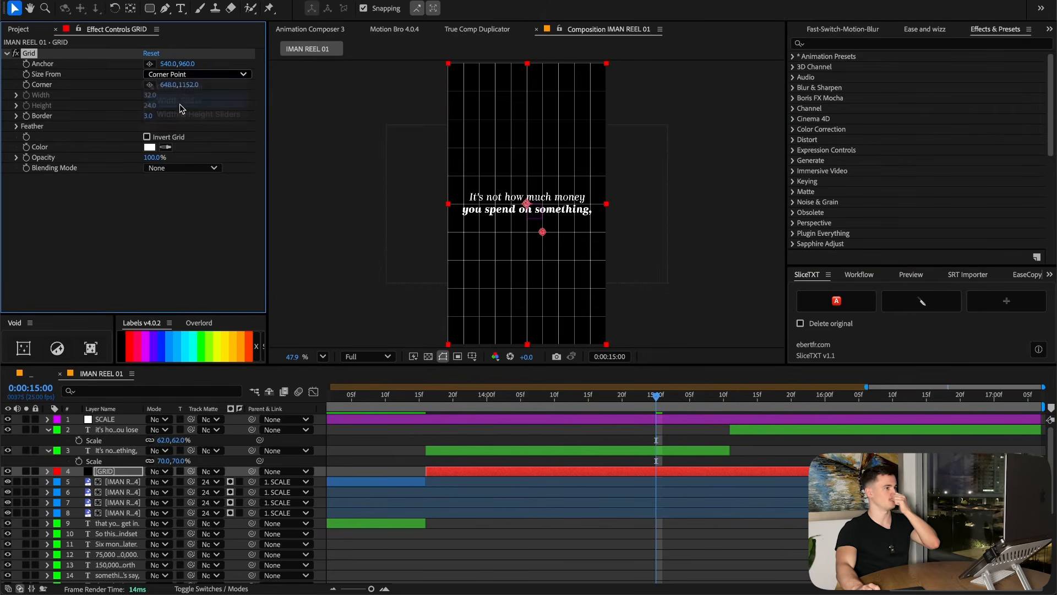
{"action": "left_click_drag", "start_coordinate": [65, 117], "coordinate": [60, 116]}
{"action": "right_click", "coordinate": [148, 98]}
{"action": "scroll", "coordinate": [466, 198], "scroll_direction": "up", "scroll_amount": 2}
Set the grid's border to 4 and its opacity to 15%
{"action": "left_click_drag", "start_coordinate": [147, 142], "coordinate": [156, 141]}
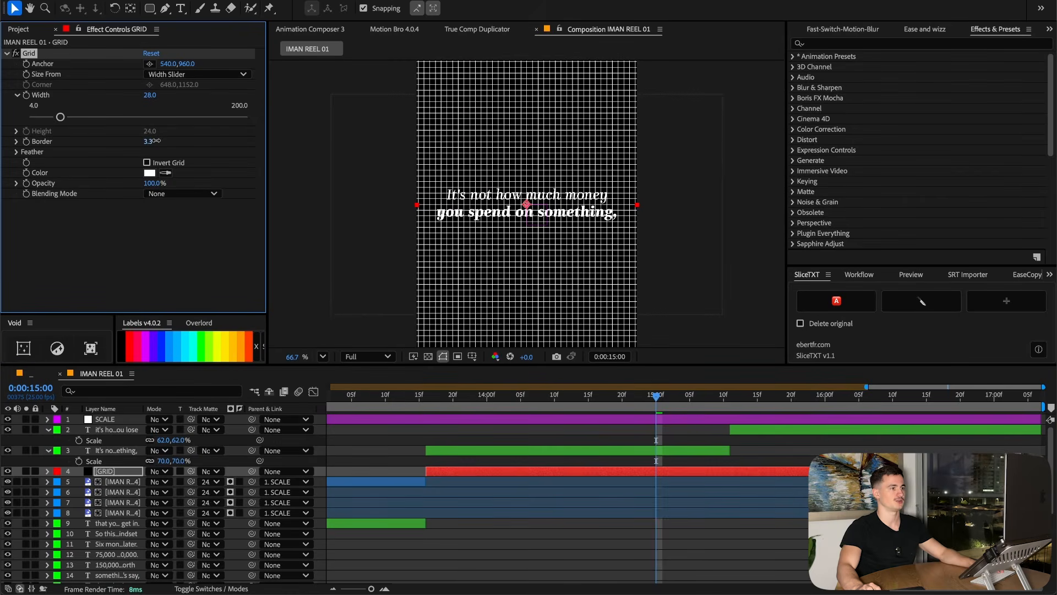
{"action": "left_click", "coordinate": [149, 142]}
{"action": "type", "text": "4"}
{"action": "key", "text": "Return"}
{"action": "left_click_drag", "start_coordinate": [151, 183], "coordinate": [89, 183]}
{"action": "left_click", "coordinate": [148, 183]}
{"action": "type", "text": "15"}
{"action": "key", "text": "Return"}
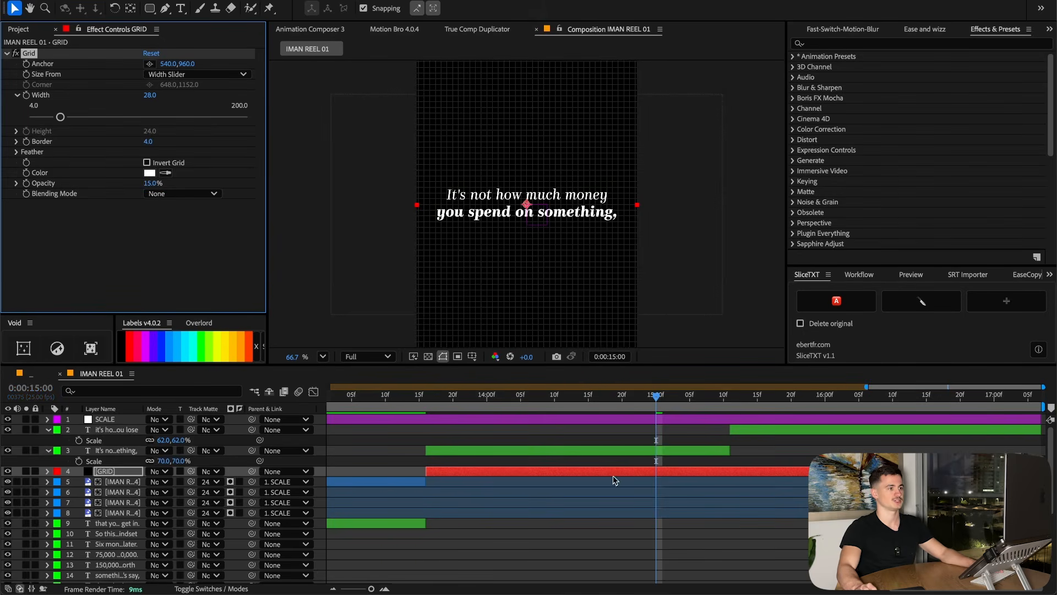
{"action": "scroll", "coordinate": [488, 280], "scroll_direction": "down", "scroll_amount": 2}
{"action": "left_click", "coordinate": [309, 357]}
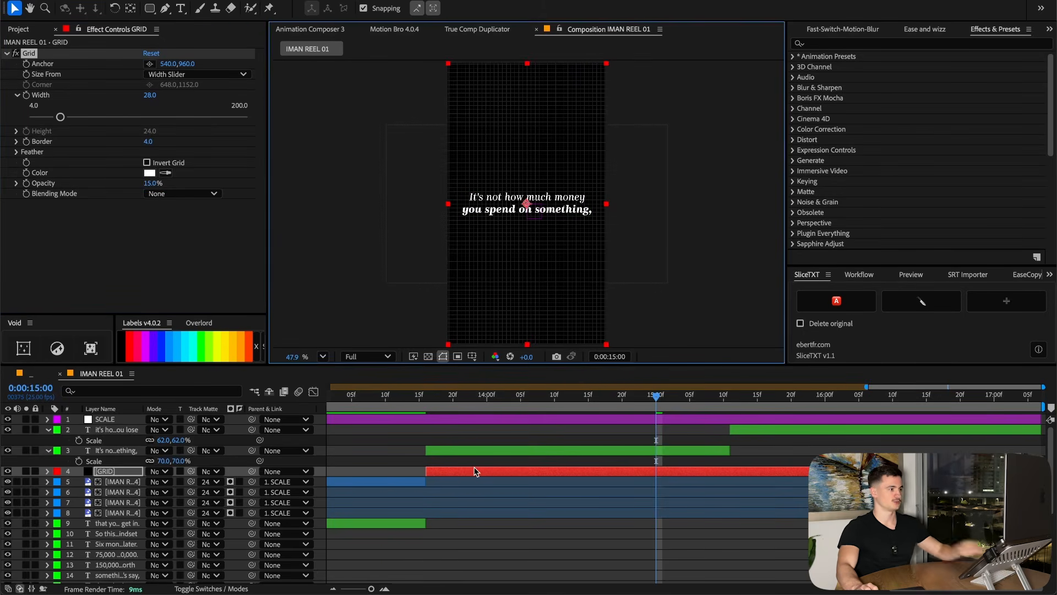
Duplicate the GRID layer and remove the Grid effect from the lower copy
{"action": "left_click", "coordinate": [474, 471]}
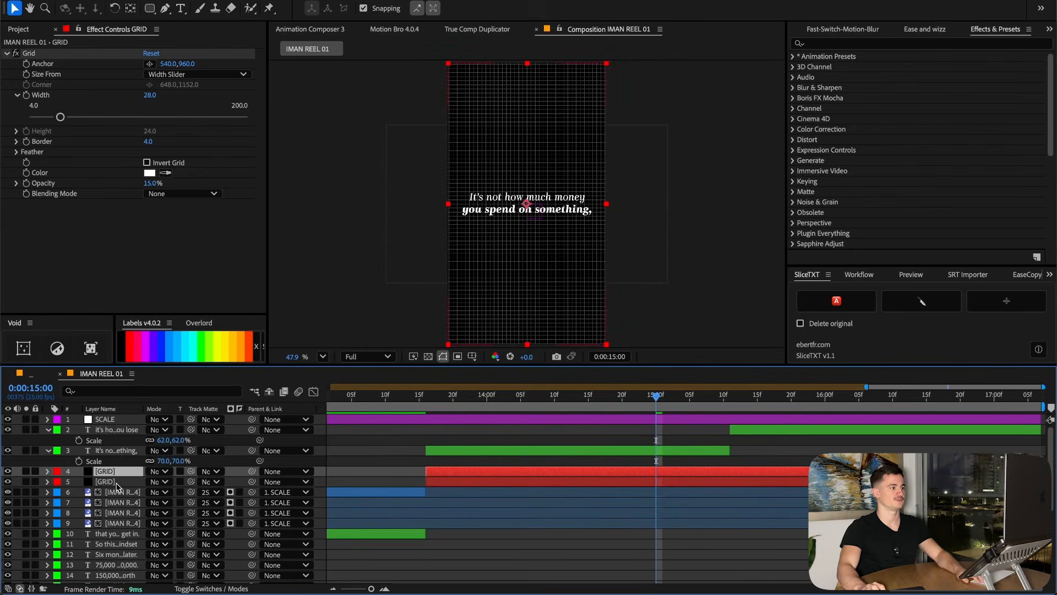
{"action": "key", "text": "ctrl+d"}
{"action": "left_click", "coordinate": [29, 54]}
{"action": "key", "text": "Delete"}
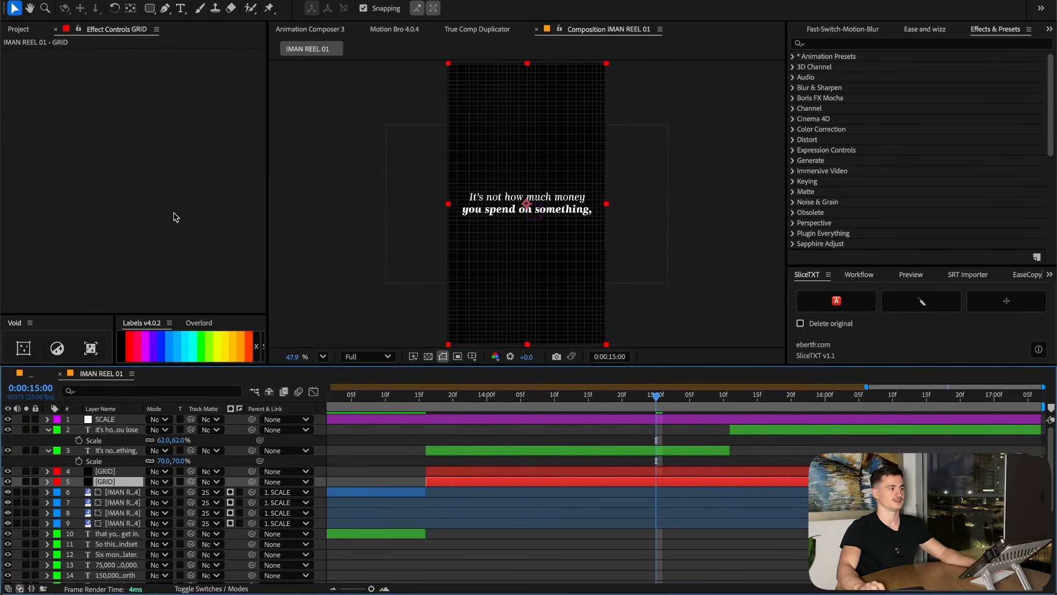
Rename the lower GRID copy that has no effect
{"action": "key", "text": "Return"}
{"action": "type", "text": "B"}
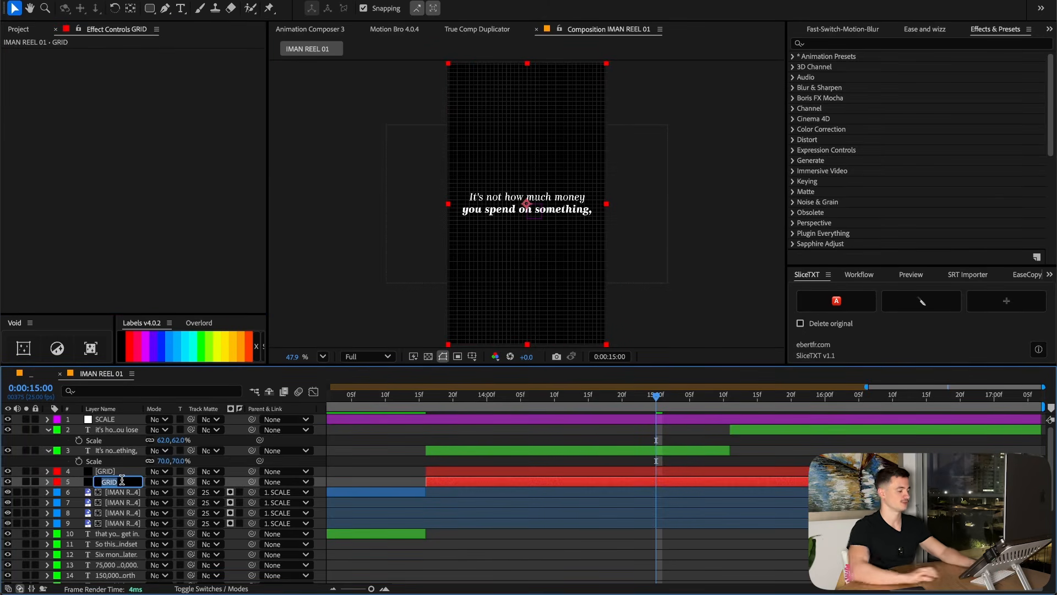
Rename the solid layer beneath the grid layer as BG
{"action": "type", "text": "G"}
{"action": "key", "text": "Return"}
Draw a circle about 2136 px across with the Ellipse Tool, extending past the right edge of the frame
{"action": "left_click", "coordinate": [149, 7]}
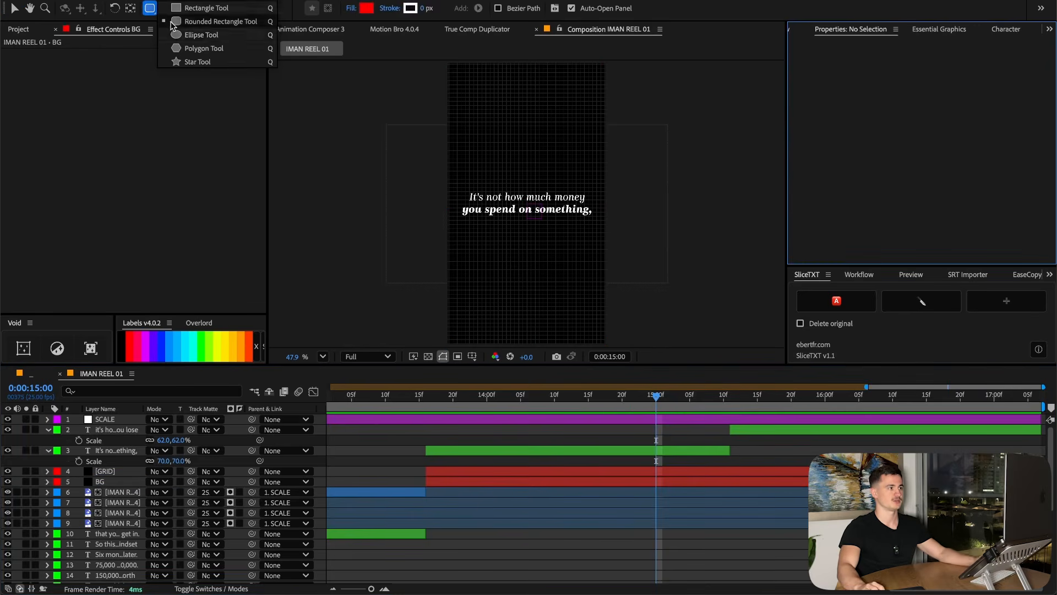
{"action": "left_click", "coordinate": [180, 41]}
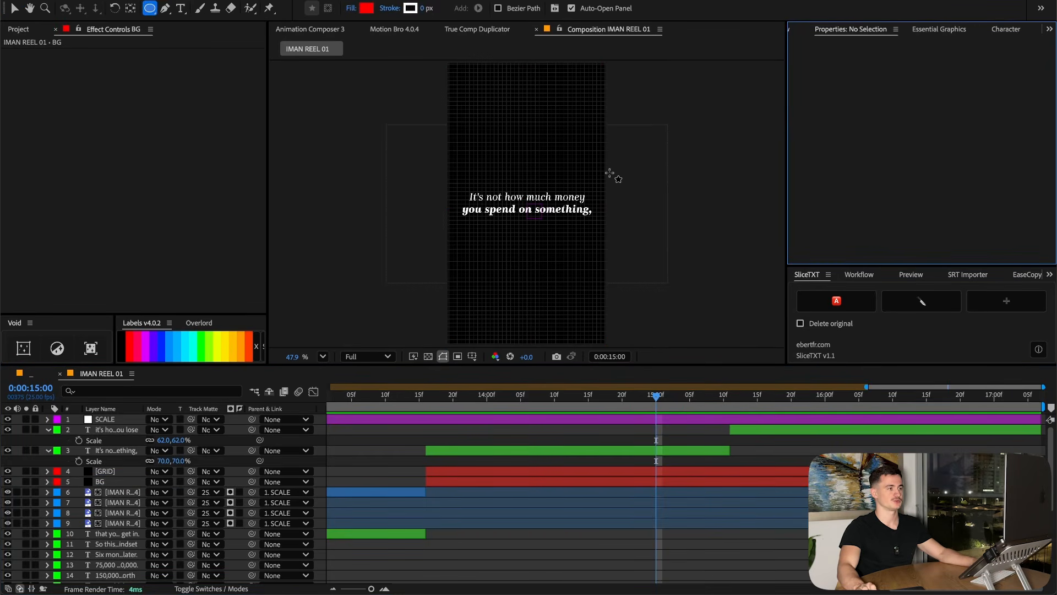
{"action": "left_click", "coordinate": [533, 98]}
{"action": "left_click_drag", "start_coordinate": [533, 97], "coordinate": [830, 396]}
{"action": "key", "text": "v"}
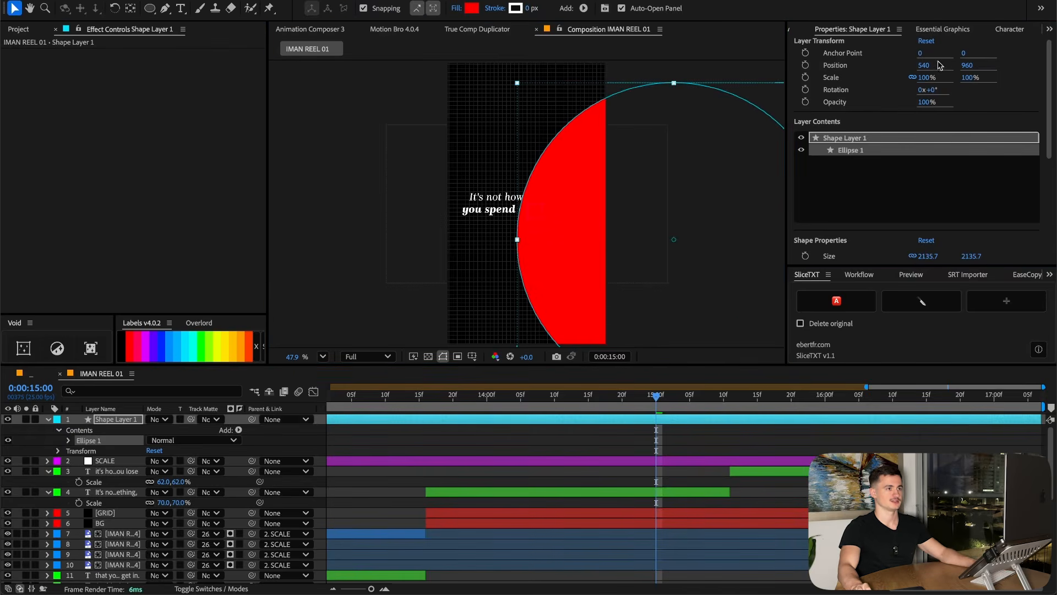
Set the circle's fill color to blue 001CFF and move it into the lower-right corner of the frame
{"action": "scroll", "coordinate": [881, 220], "scroll_direction": "down", "scroll_amount": 4}
{"action": "left_click", "coordinate": [921, 174]}
{"action": "left_click_drag", "start_coordinate": [561, 259], "coordinate": [566, 275]}
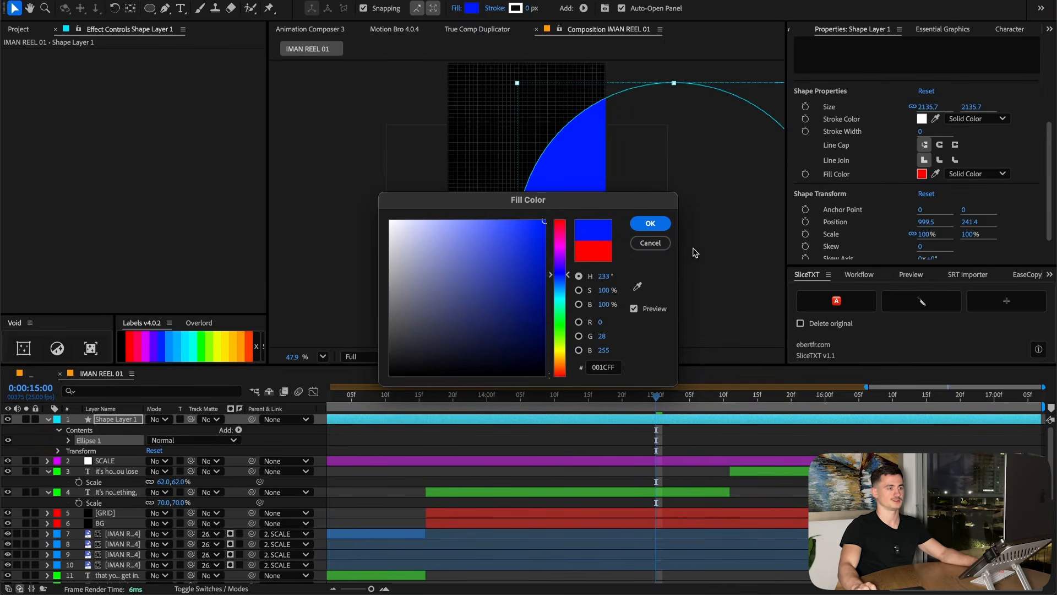
{"action": "left_click", "coordinate": [651, 224]}
{"action": "left_click_drag", "start_coordinate": [484, 139], "coordinate": [604, 279]}
Make the circle layer start at 0:00:13:16 and place it between the GRID and BG layers
{"action": "left_click", "coordinate": [134, 418]}
{"action": "key", "text": "super+alt+shift+Left"}
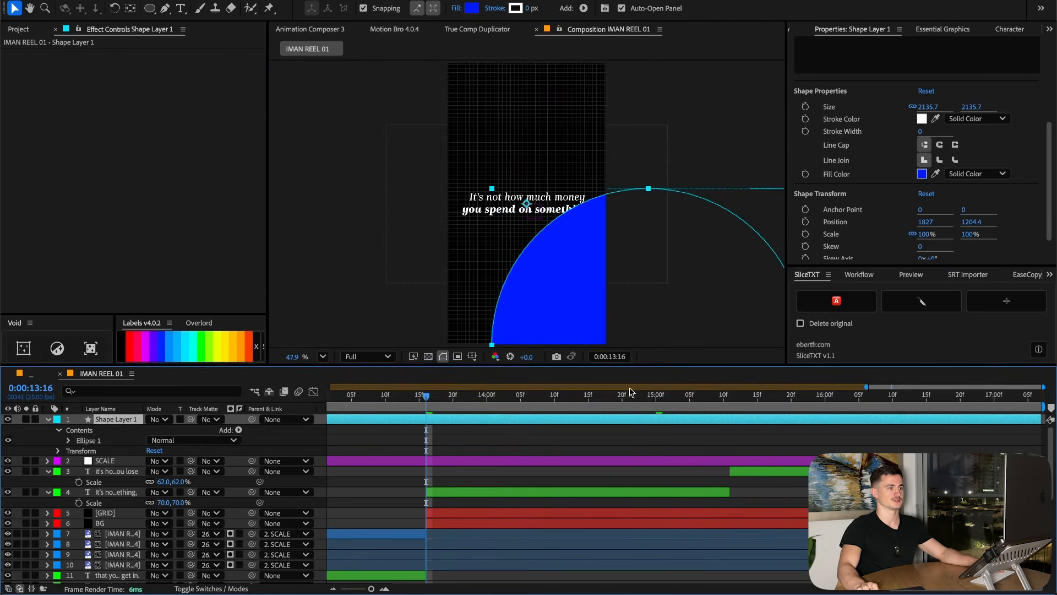
{"action": "left_click_drag", "start_coordinate": [866, 386], "coordinate": [329, 386]}
{"action": "left_click_drag", "start_coordinate": [353, 422], "coordinate": [914, 422]}
{"action": "left_click_drag", "start_coordinate": [329, 386], "coordinate": [869, 387]}
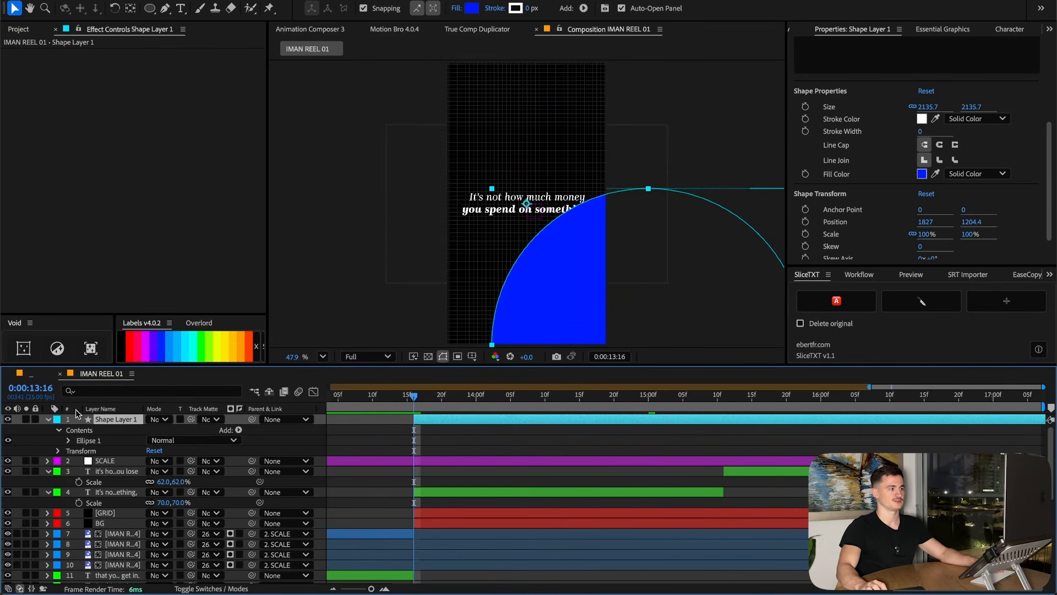
{"action": "left_click_drag", "start_coordinate": [111, 419], "coordinate": [126, 514]}
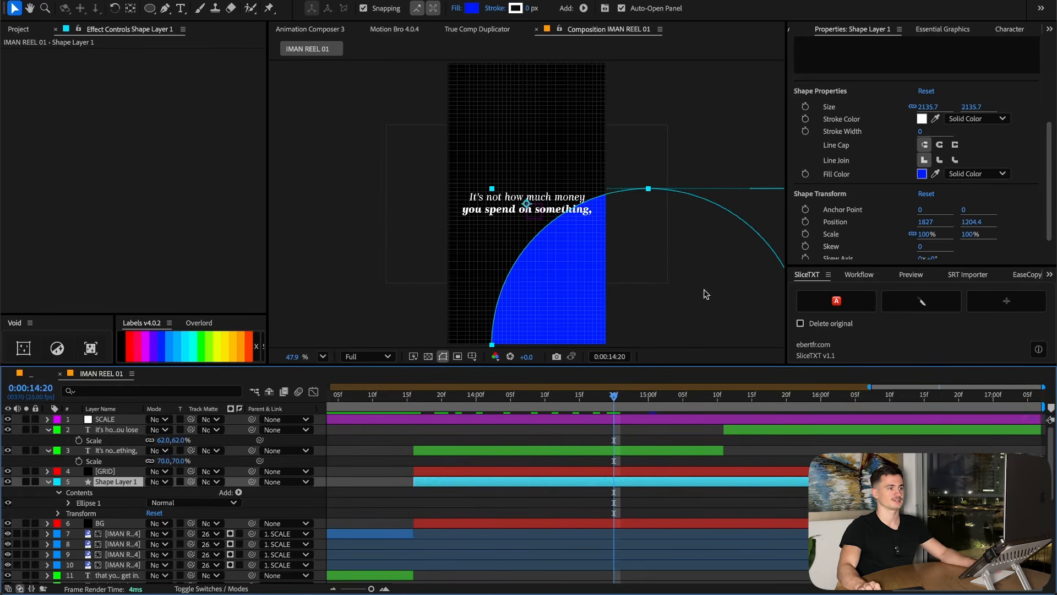
Apply the Deep Glow effect to the circle layer and set its radius to 2000
{"action": "key", "text": "ctrl+5"}
{"action": "type", "text": "Deep"}
{"action": "double_click", "coordinate": [833, 98]}
{"action": "left_click_drag", "start_coordinate": [153, 74], "coordinate": [234, 77]}
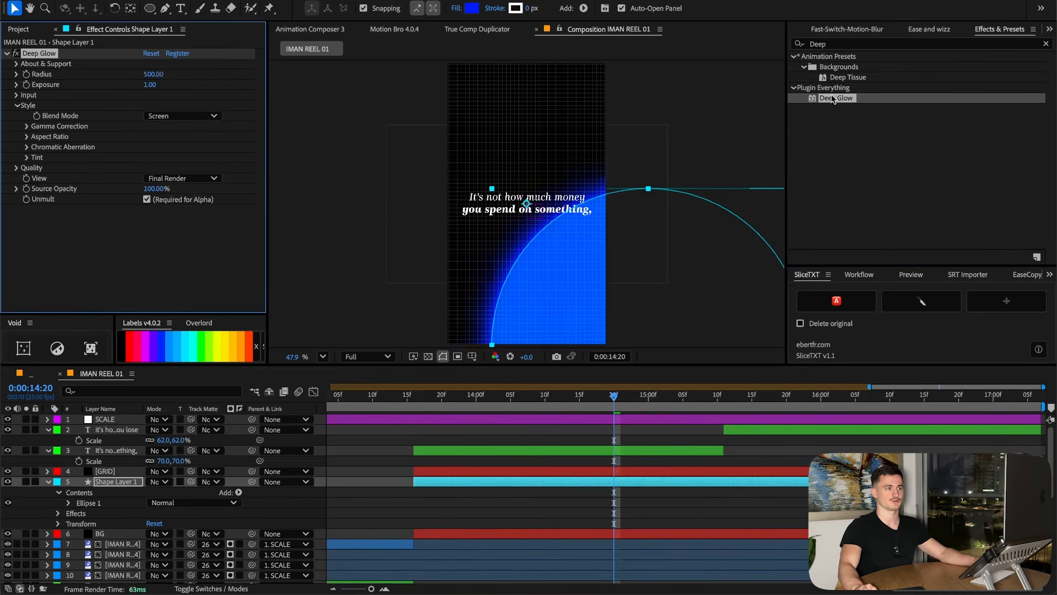
{"action": "left_click_drag", "start_coordinate": [151, 77], "coordinate": [678, 71]}
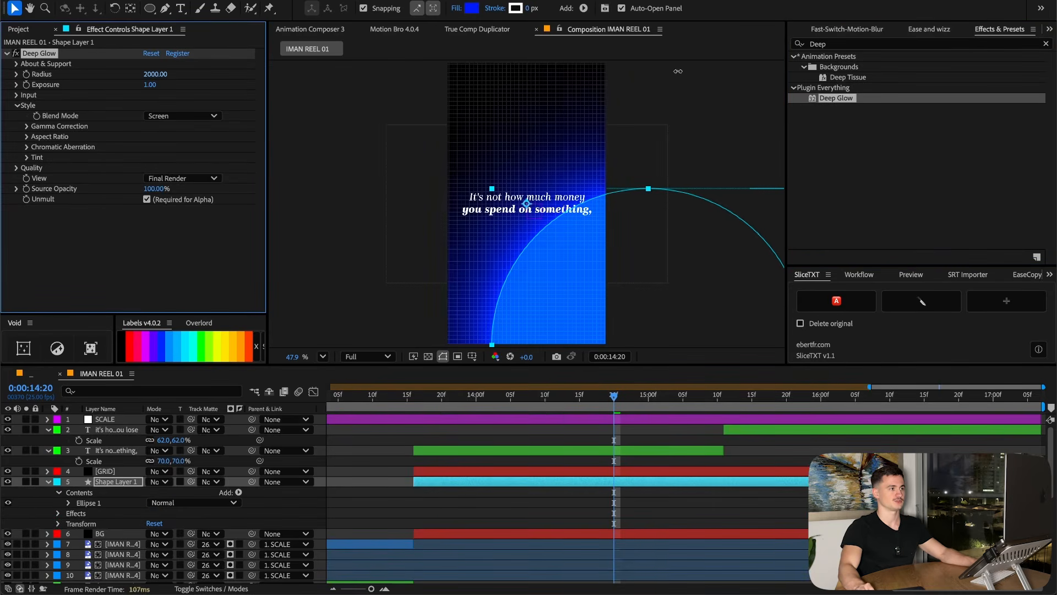
Hide the shape path outline in the composition view and set the Deep Glow threshold to 40%
{"action": "left_click_drag", "start_coordinate": [664, 394], "coordinate": [609, 386]}
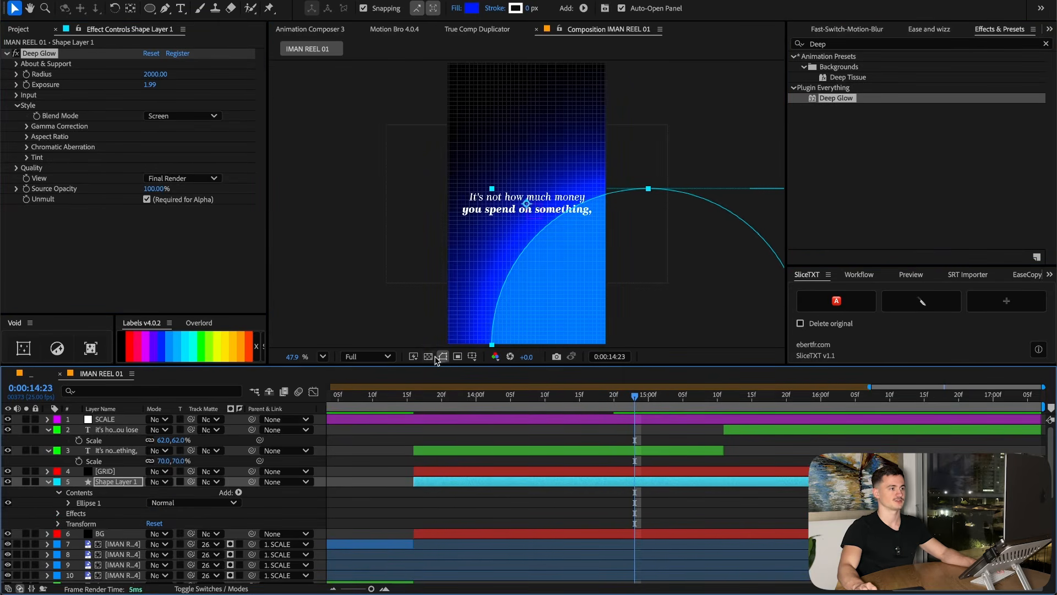
{"action": "left_click", "coordinate": [441, 357]}
{"action": "scroll", "coordinate": [569, 265], "scroll_direction": "up", "scroll_amount": 3}
{"action": "left_click_drag", "start_coordinate": [155, 83], "coordinate": [83, 130]}
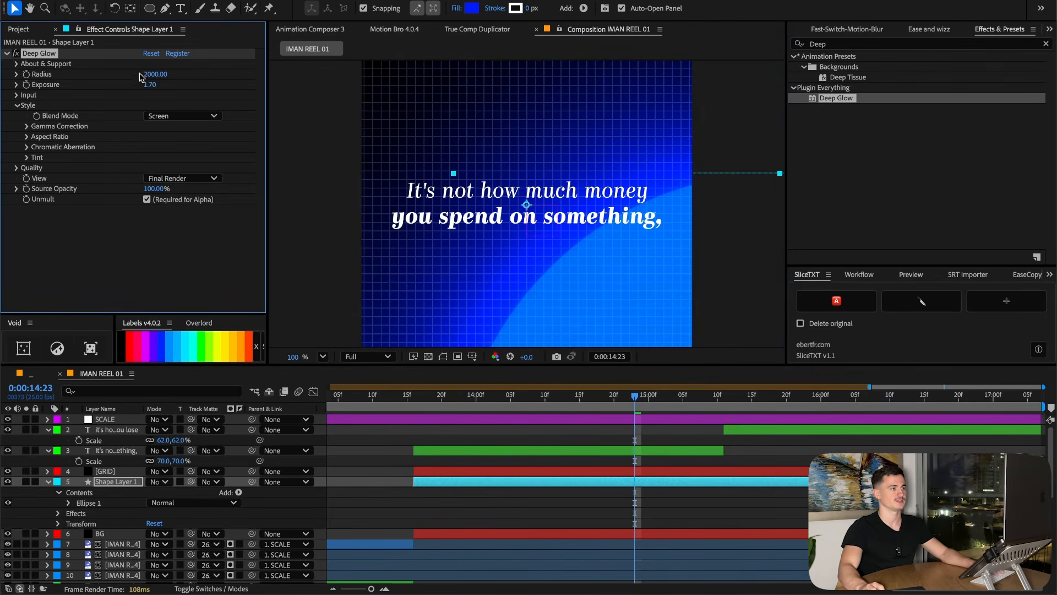
{"action": "left_click", "coordinate": [157, 105]}
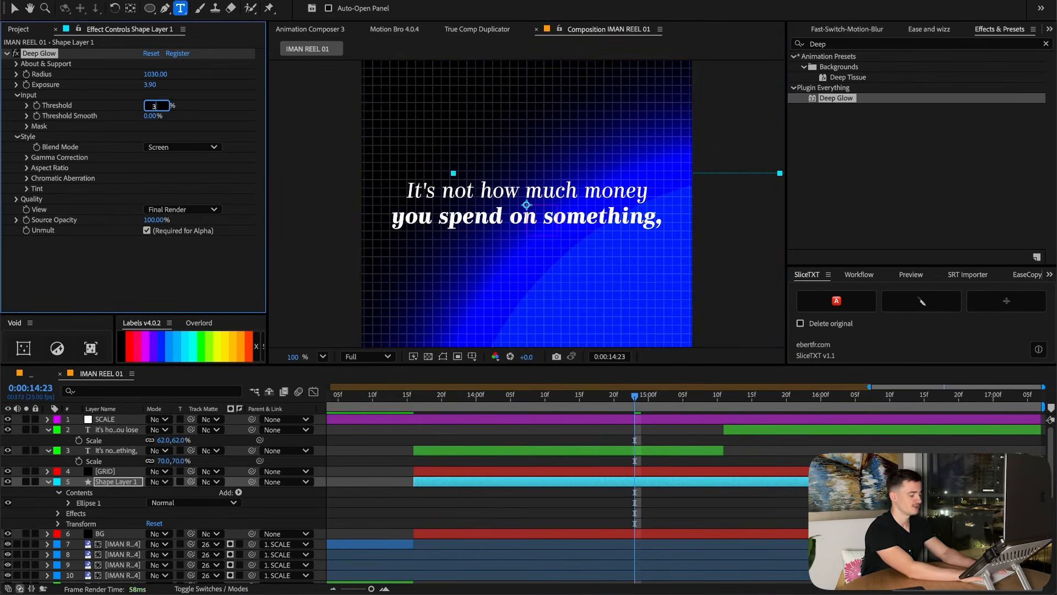
{"action": "key", "text": "Return"}
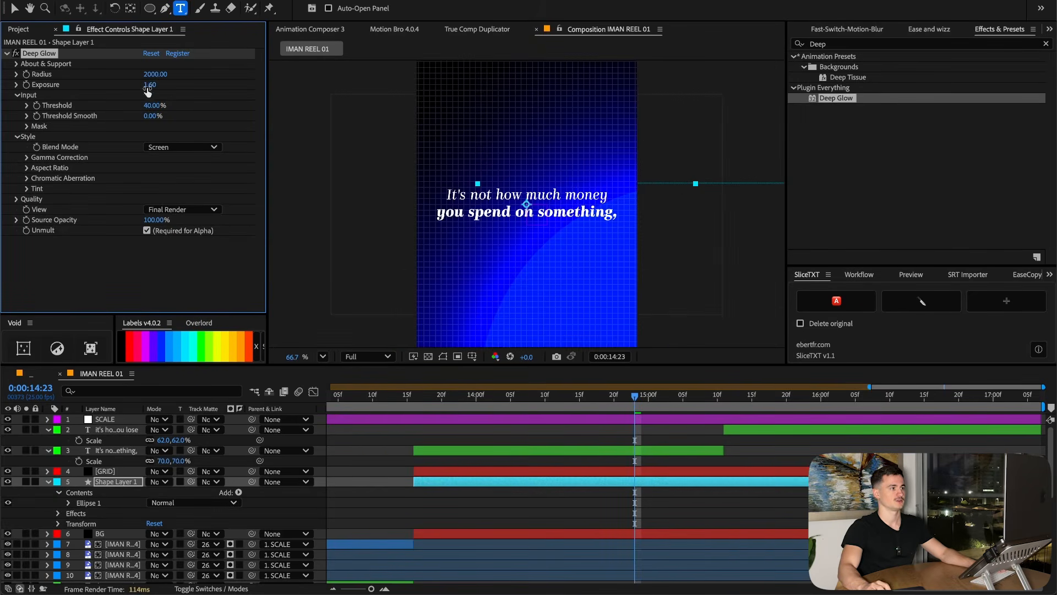
Set the Deep Glow exposure to 1.5
{"action": "left_click", "coordinate": [150, 85]}
{"action": "type", "text": "1"}
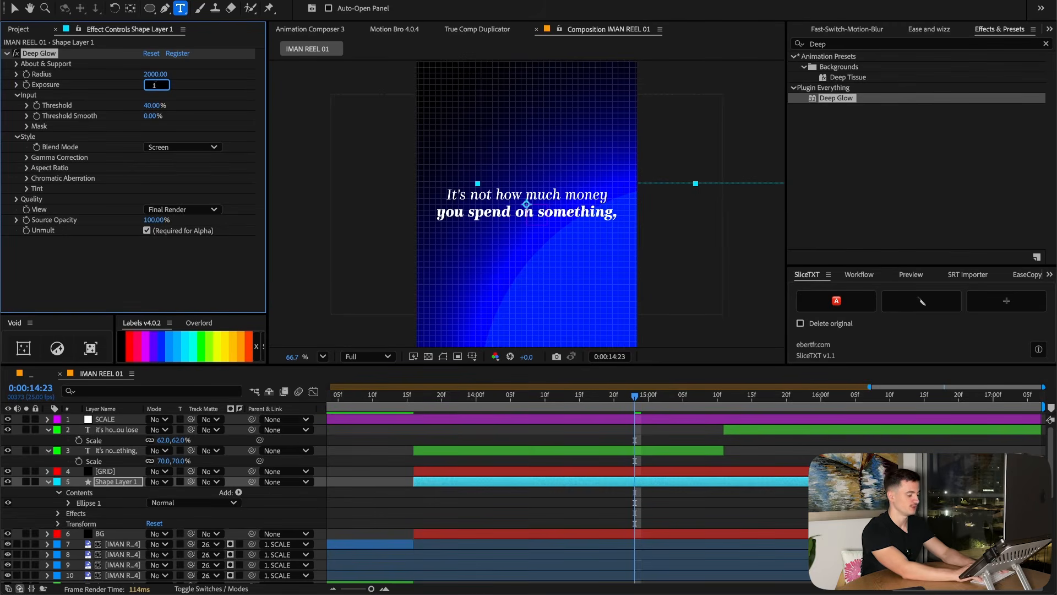
{"action": "type", "text": ".5"}
{"action": "key", "text": "Return"}
{"action": "left_click", "coordinate": [322, 356]}
{"action": "left_click", "coordinate": [352, 382]}
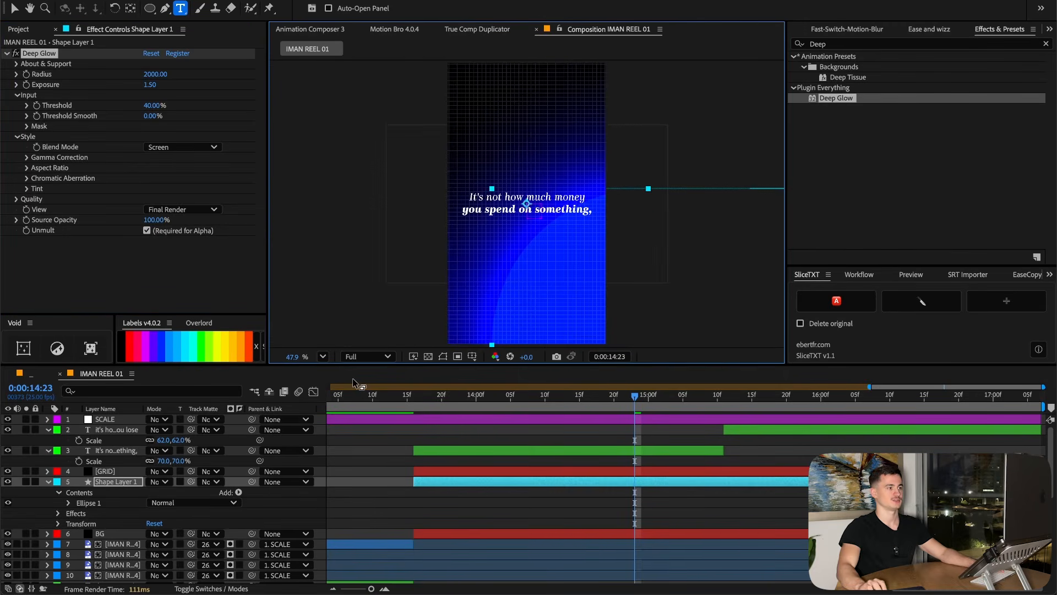
Duplicate the BG layer, place the copy above the GRID layer and rename it BLACK
{"action": "left_click", "coordinate": [119, 534]}
{"action": "key", "text": "i"}
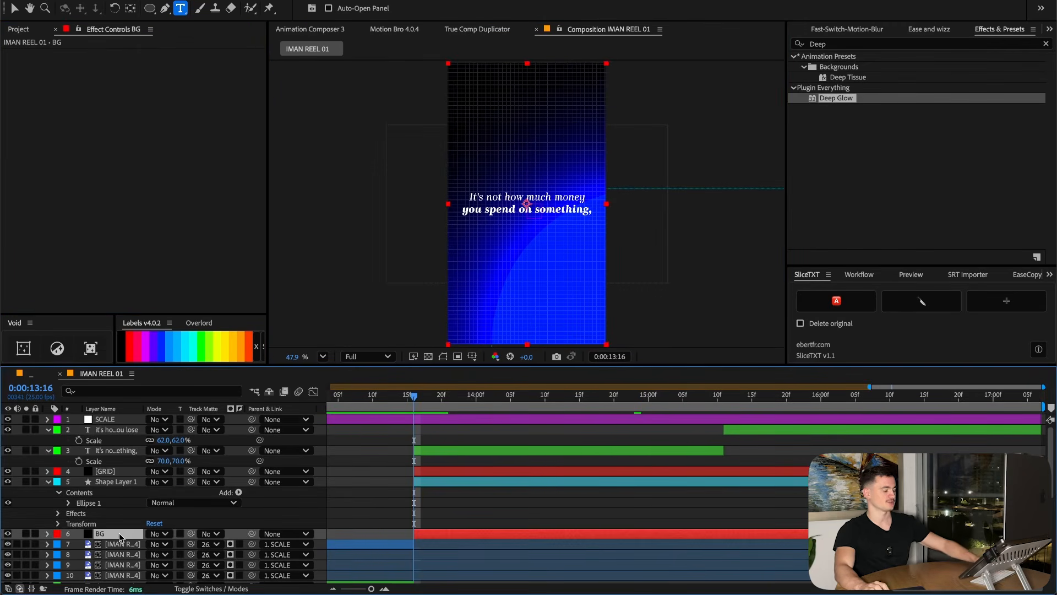
{"action": "key", "text": "ctrl+d"}
{"action": "left_click_drag", "start_coordinate": [119, 533], "coordinate": [119, 478]}
{"action": "key", "text": "Return"}
{"action": "type", "text": "BLACK"}
{"action": "key", "text": "Return"}
Set the BLACK layer's opacity to 50%
{"action": "key", "text": "t"}
{"action": "left_click_drag", "start_coordinate": [152, 482], "coordinate": [124, 482]}
{"action": "left_click", "coordinate": [154, 482]}
{"action": "key", "text": "Return"}
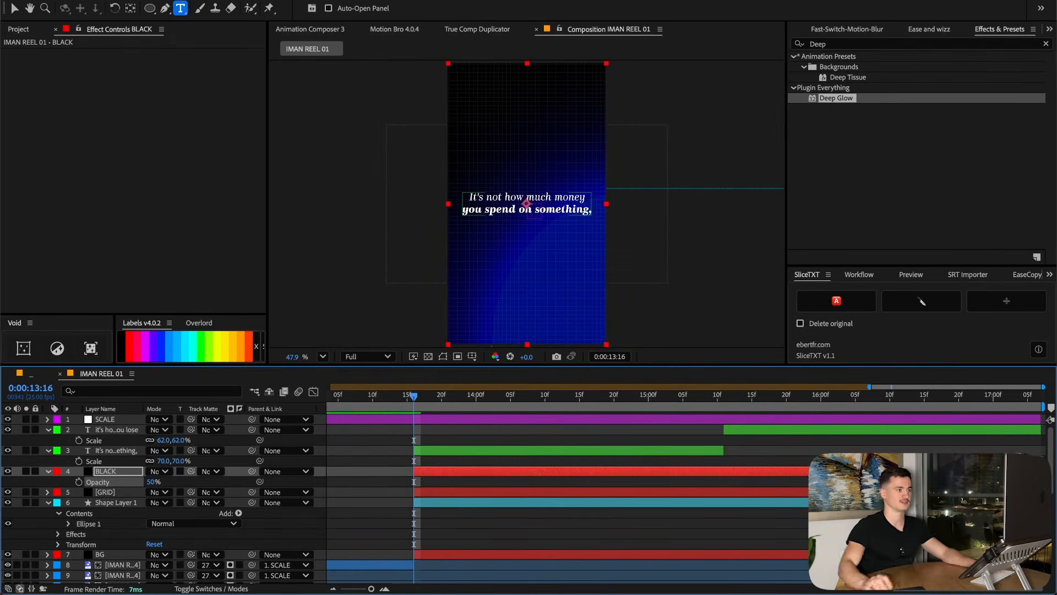
Hide the BLACK and GRID layers and rename the circle layer BUBBLE 1
{"action": "left_click", "coordinate": [7, 471]}
{"action": "left_click", "coordinate": [113, 502]}
{"action": "left_click", "coordinate": [8, 491]}
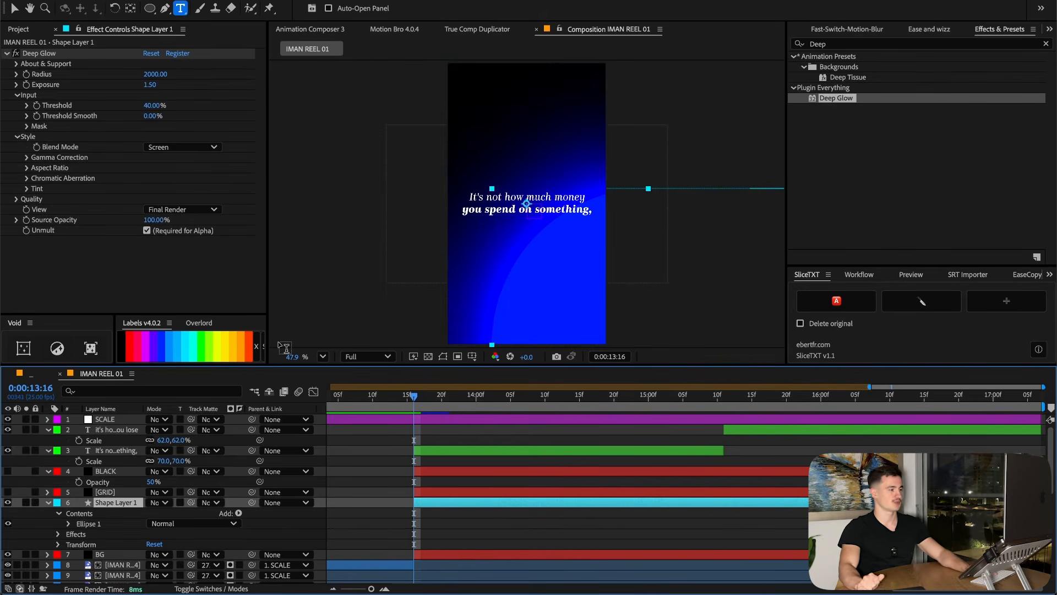
{"action": "key", "text": "p"}
{"action": "key", "text": "Return"}
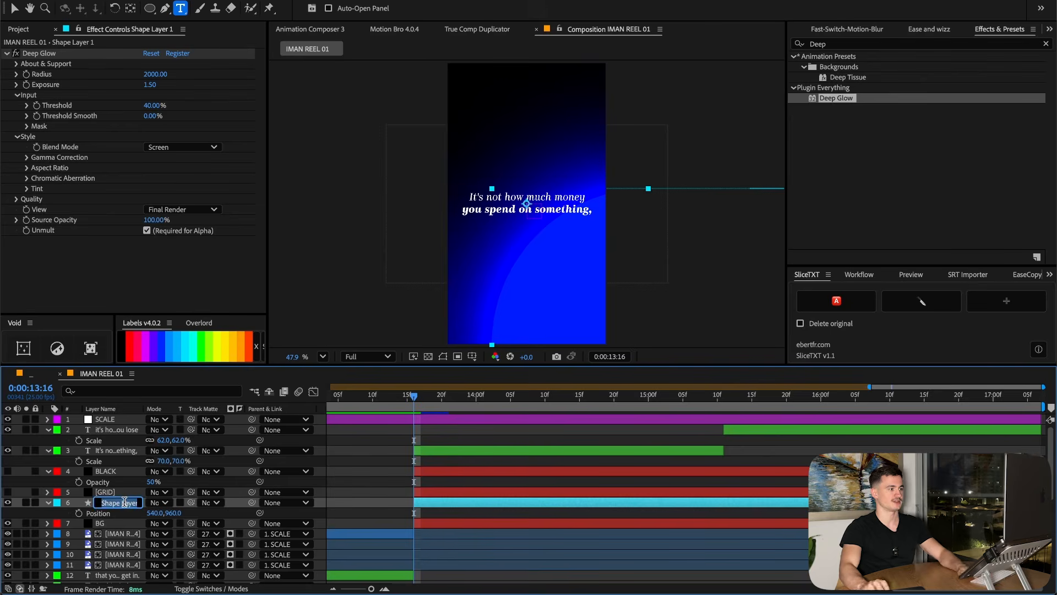
{"action": "type", "text": "BUBBLE 1"}
{"action": "key", "text": "Return"}
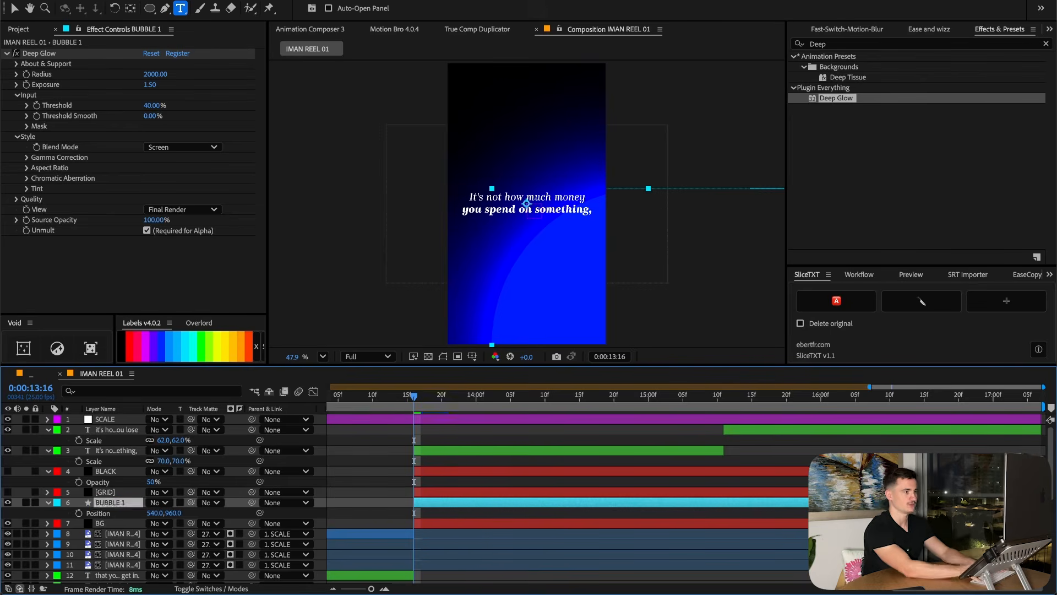
Add the expression wiggle(0.25,400) to BUBBLE 1's position
{"action": "key", "text": "F2"}
{"action": "key", "text": "space"}
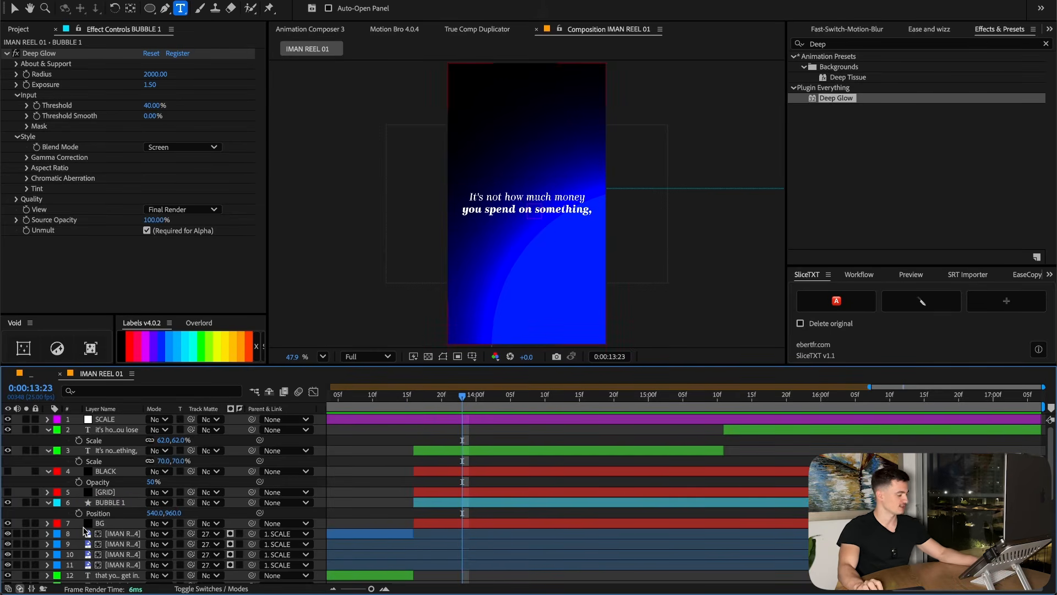
{"action": "left_click", "coordinate": [79, 513], "text": "alt"}
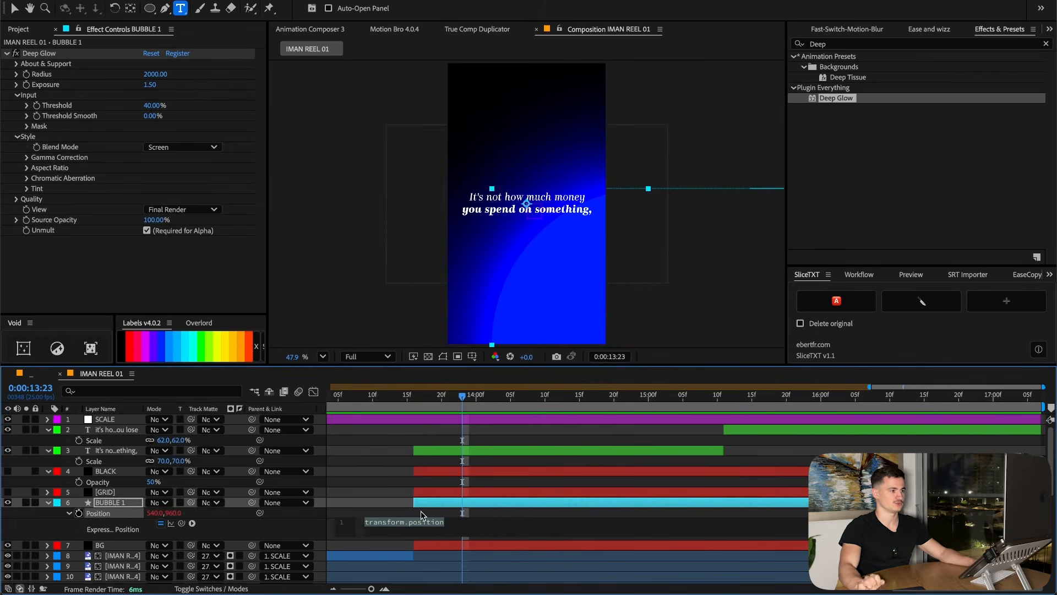
{"action": "type", "text": "wiggle"}
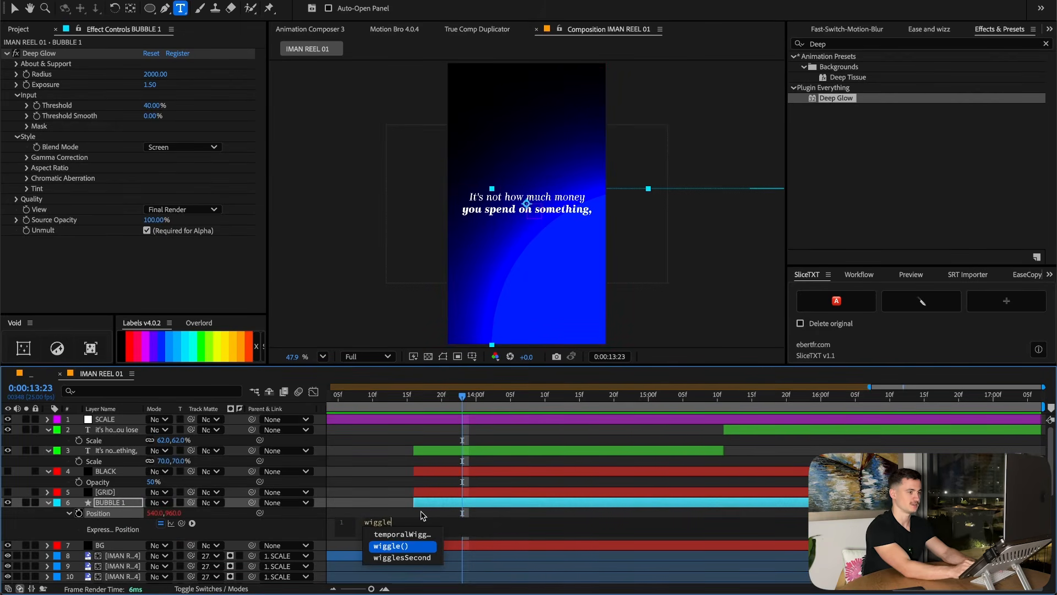
{"action": "key", "text": "Return"}
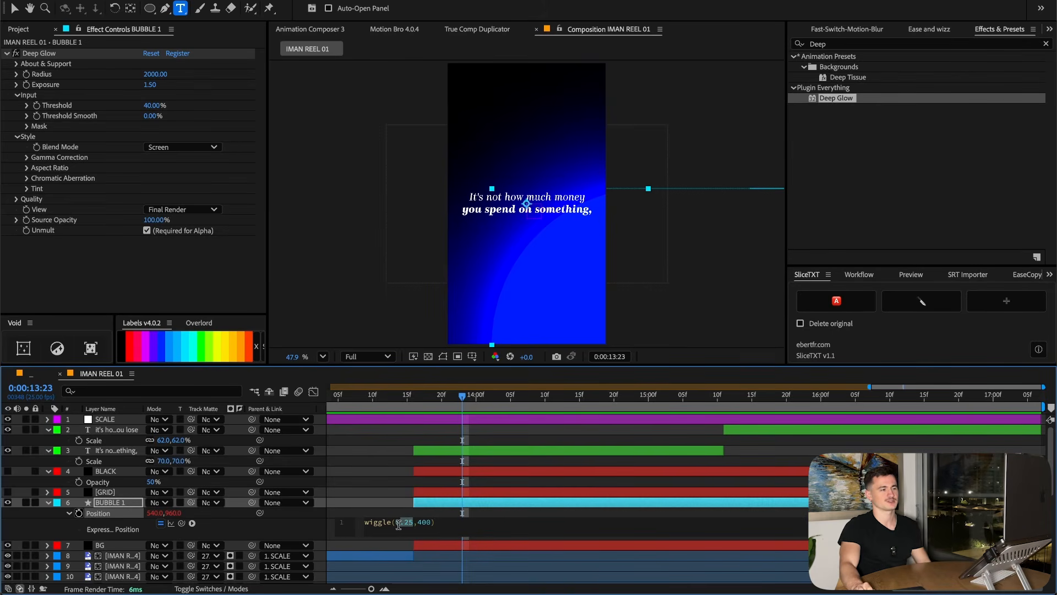
{"action": "left_click", "coordinate": [427, 514]}
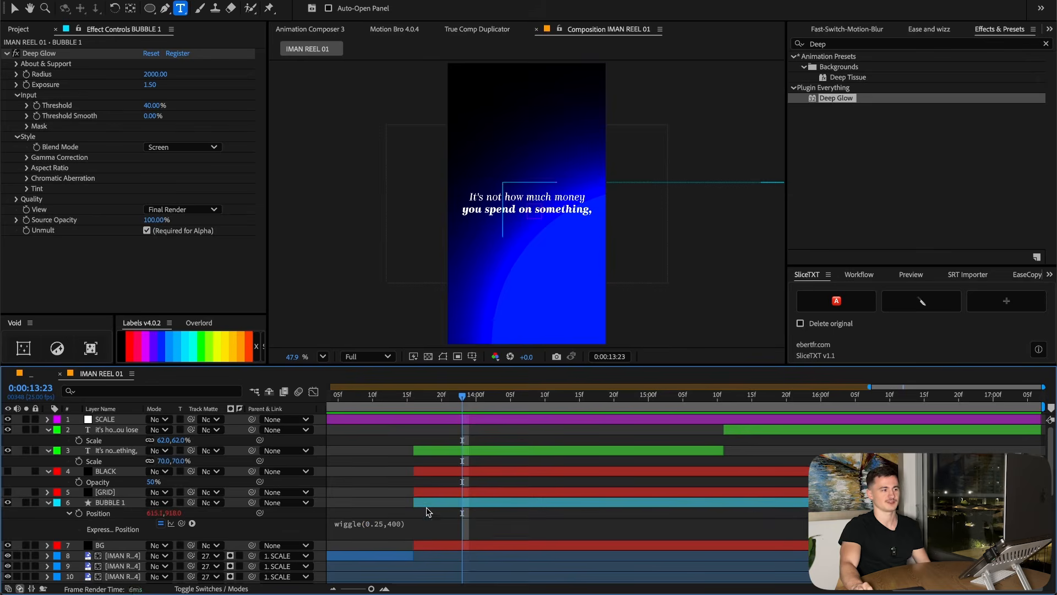
Preview BUBBLE 1's motion and try a wiggle amplitude of 800
{"action": "key", "text": "space"}
{"action": "left_click_drag", "start_coordinate": [800, 425], "coordinate": [842, 446]}
{"action": "left_click", "coordinate": [414, 523]}
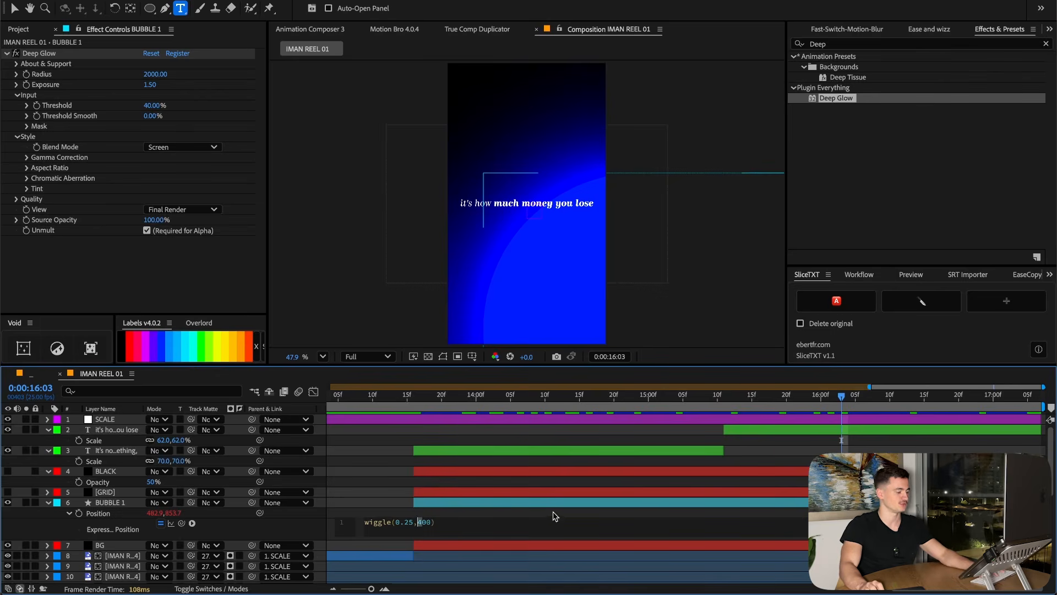
{"action": "left_click_drag", "start_coordinate": [526, 396], "coordinate": [532, 436]}
{"action": "key", "text": "space"}
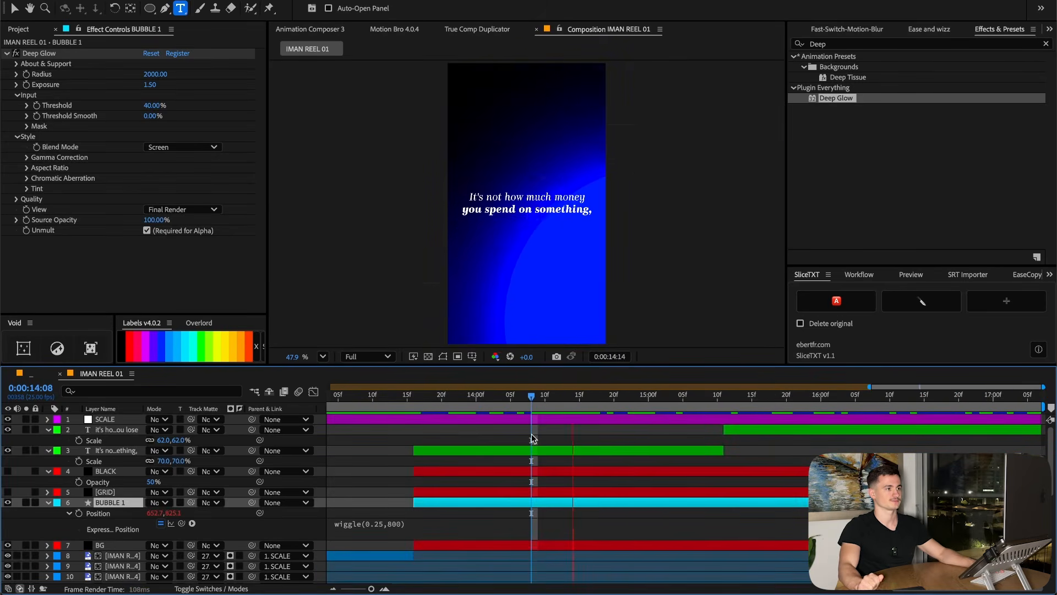
{"action": "key", "text": "space"}
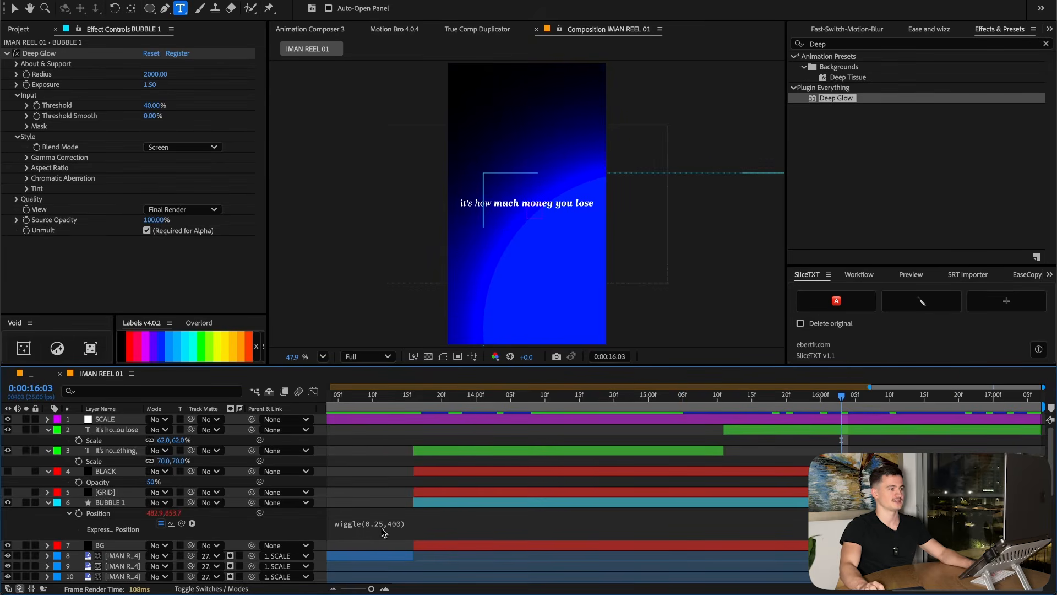
Try another edit to BUBBLE 1's wiggle expression, check the motion and undo the edit
{"action": "left_click", "coordinate": [388, 525]}
{"action": "left_click", "coordinate": [404, 524]}
{"action": "key", "text": "BackSpace"}
{"action": "left_click", "coordinate": [447, 505]}
{"action": "left_click_drag", "start_coordinate": [479, 400], "coordinate": [570, 403]}
{"action": "key", "text": "ctrl+z"}
{"action": "left_click", "coordinate": [815, 403]}
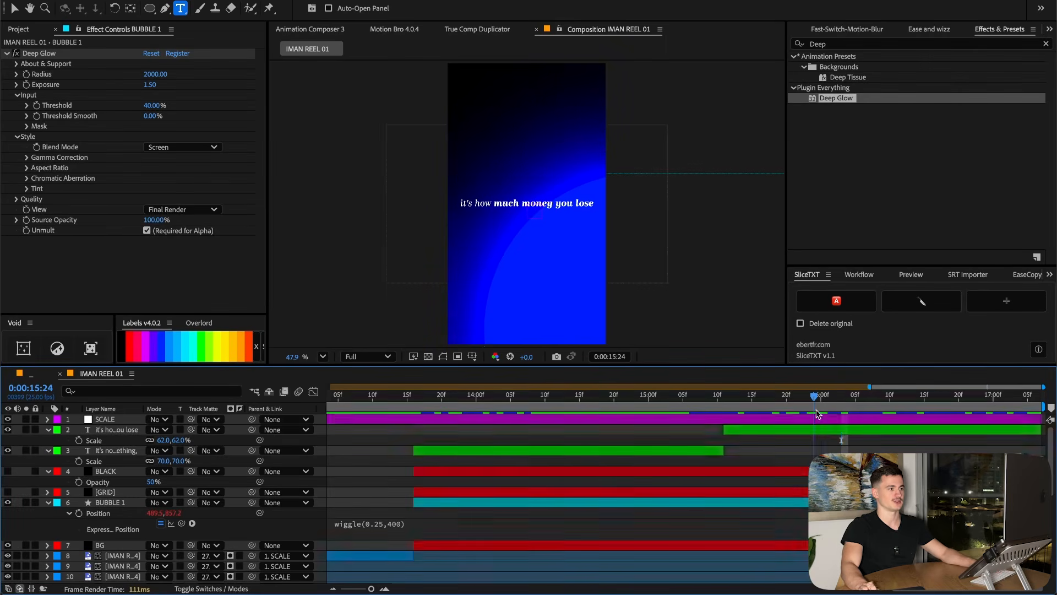
Duplicate BUBBLE 1, move the copy to the upper-left corner of the frame and check its motion
{"action": "left_click", "coordinate": [158, 502]}
{"action": "key", "text": "ctrl+d"}
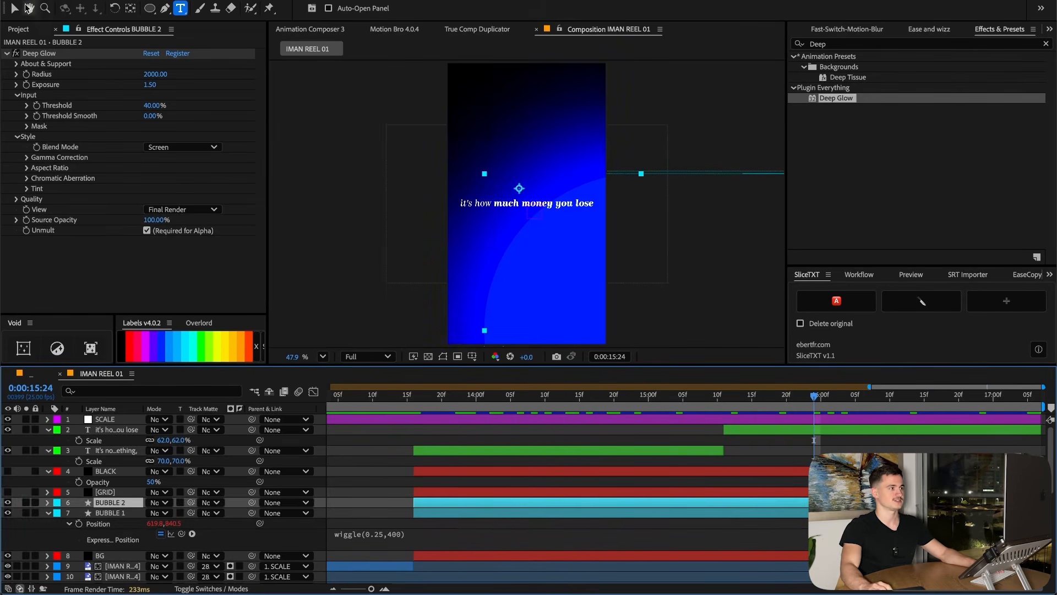
{"action": "key", "text": "v"}
{"action": "left_click_drag", "start_coordinate": [608, 232], "coordinate": [477, 60]}
{"action": "left_click_drag", "start_coordinate": [793, 397], "coordinate": [720, 394]}
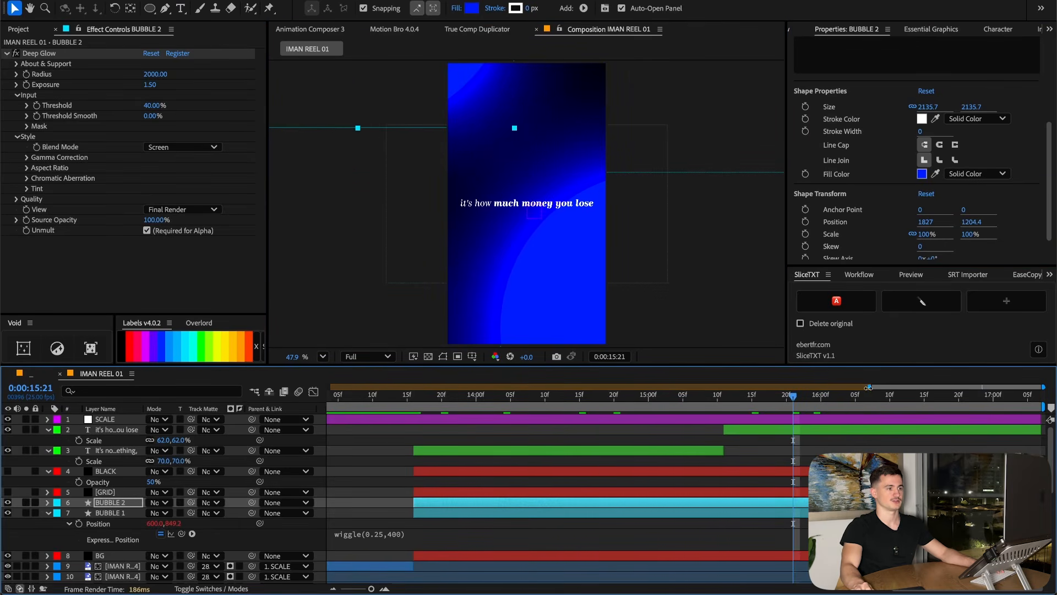
Nudge BUBBLE 1 slightly lower in the frame and collapse its layer properties
{"action": "left_click_drag", "start_coordinate": [869, 388], "coordinate": [809, 388]}
{"action": "left_click_drag", "start_coordinate": [601, 304], "coordinate": [602, 320]}
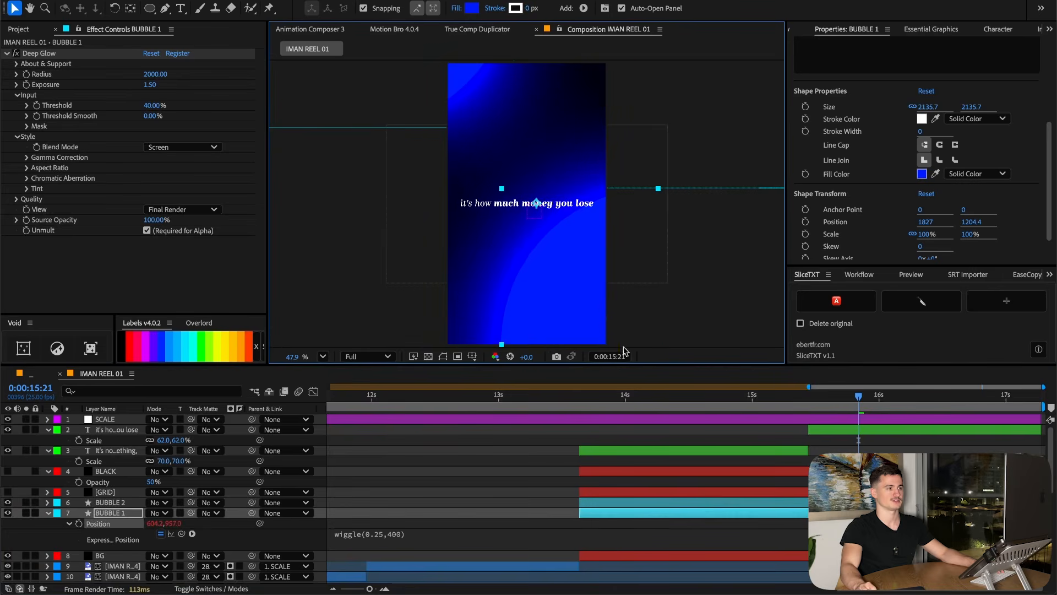
{"action": "key", "text": "="}
{"action": "left_click", "coordinate": [48, 513]}
Show the GRID layer again and set its grid color to black 000000
{"action": "left_click", "coordinate": [112, 491]}
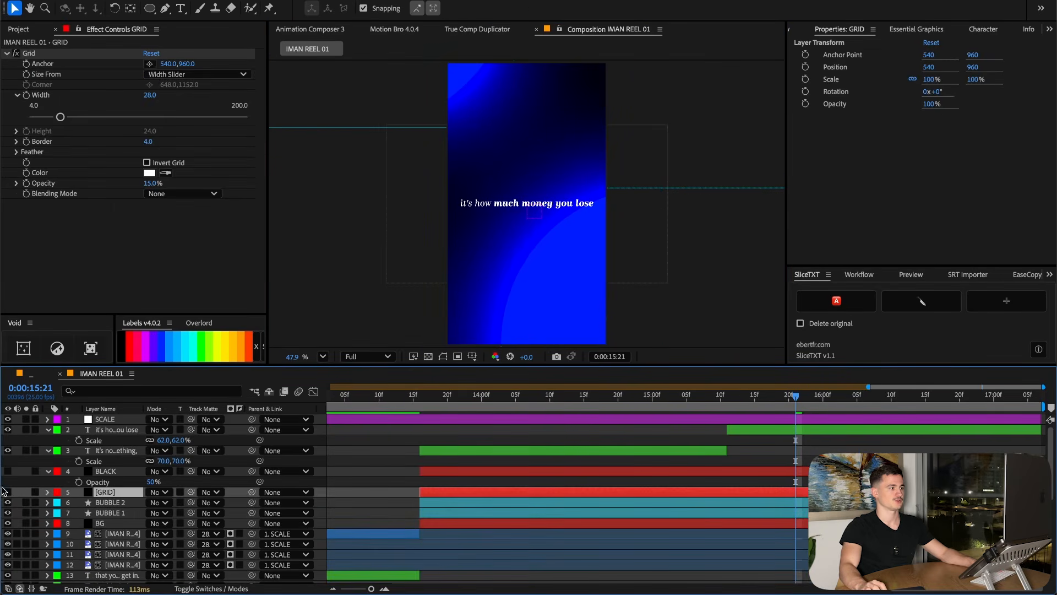
{"action": "left_click", "coordinate": [8, 491]}
{"action": "left_click", "coordinate": [149, 173]}
{"action": "left_click_drag", "start_coordinate": [440, 248], "coordinate": [388, 376]}
{"action": "left_click_drag", "start_coordinate": [605, 202], "coordinate": [974, 182]}
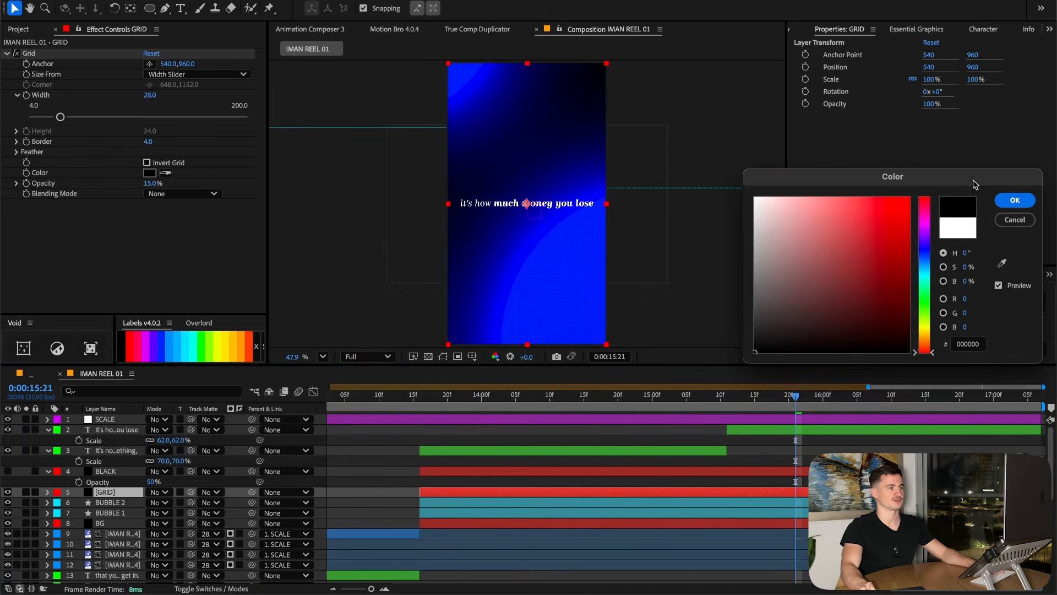
{"action": "left_click", "coordinate": [1015, 197]}
Set the grid's width to 10
{"action": "scroll", "coordinate": [521, 243], "scroll_direction": "up", "scroll_amount": 5}
{"action": "left_click_drag", "start_coordinate": [60, 116], "coordinate": [41, 117]}
{"action": "scroll", "coordinate": [517, 228], "scroll_direction": "up", "scroll_amount": 1}
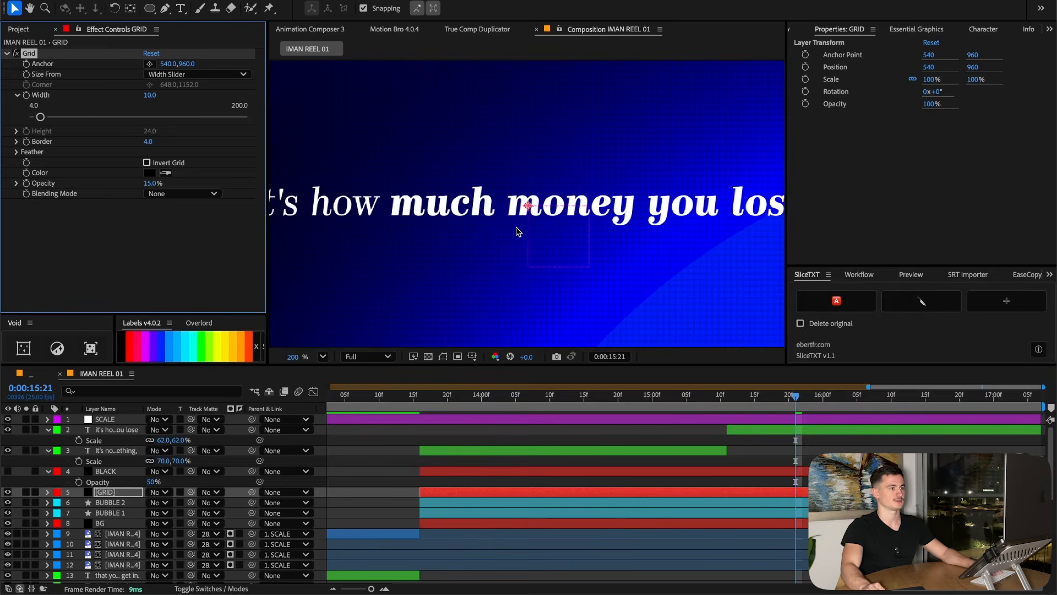
Set the composition preview resolution to Quarter and show the BLACK layer
{"action": "key", "text": "period"}
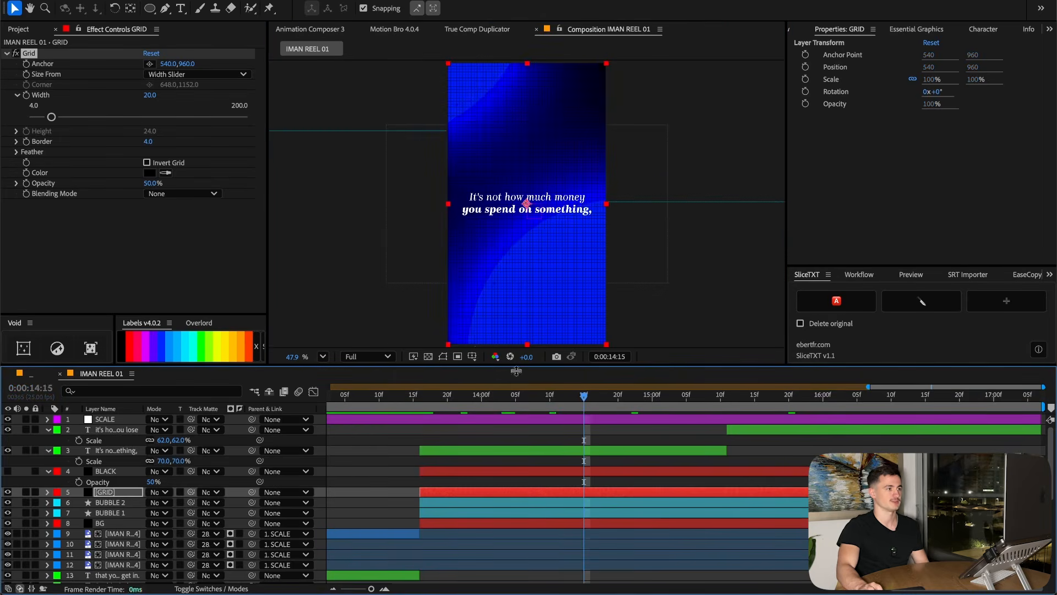
{"action": "left_click", "coordinate": [348, 357]}
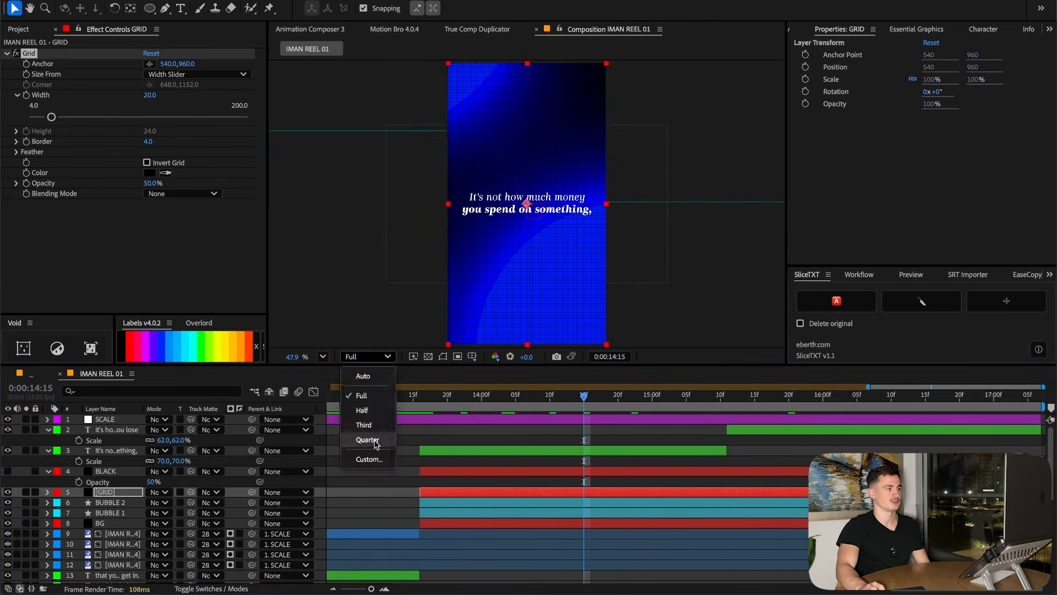
{"action": "left_click", "coordinate": [366, 439]}
{"action": "left_click", "coordinate": [26, 475]}
{"action": "left_click", "coordinate": [8, 471]}
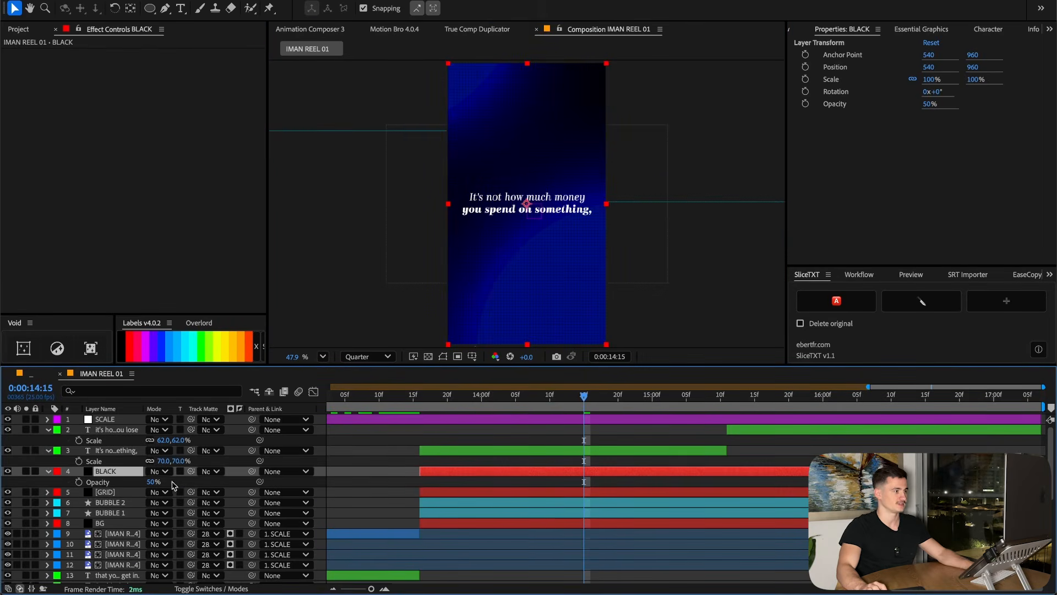
Try 10% opacity on the BLACK layer and settle on 25%
{"action": "left_click_drag", "start_coordinate": [149, 484], "coordinate": [119, 484]}
{"action": "left_click", "coordinate": [153, 482]}
{"action": "type", "text": "10"}
{"action": "key", "text": "Return"}
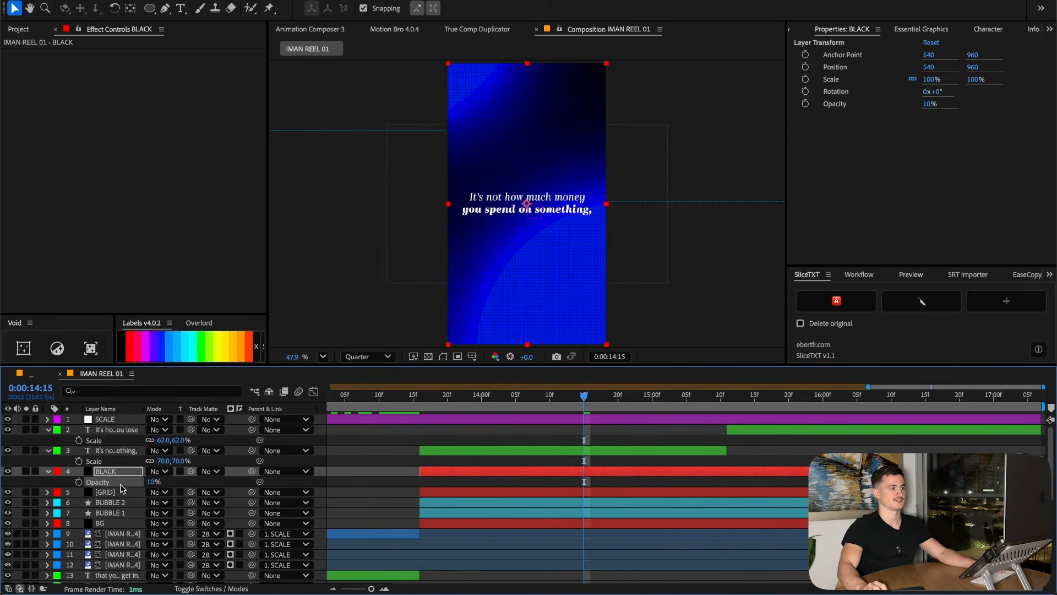
{"action": "left_click", "coordinate": [153, 483]}
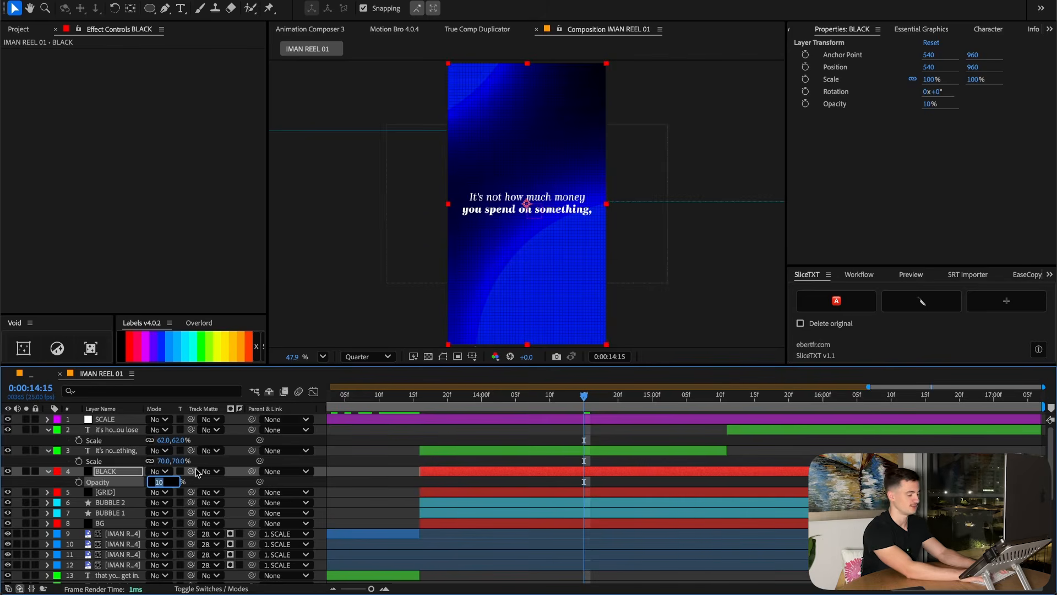
{"action": "key", "text": "Return"}
Try 70% opacity on the BUBBLE 2 and BUBBLE 1 layers, set them back to 100% and preview the motion
{"action": "left_click", "coordinate": [115, 503]}
{"action": "left_click", "coordinate": [117, 513], "text": "shift"}
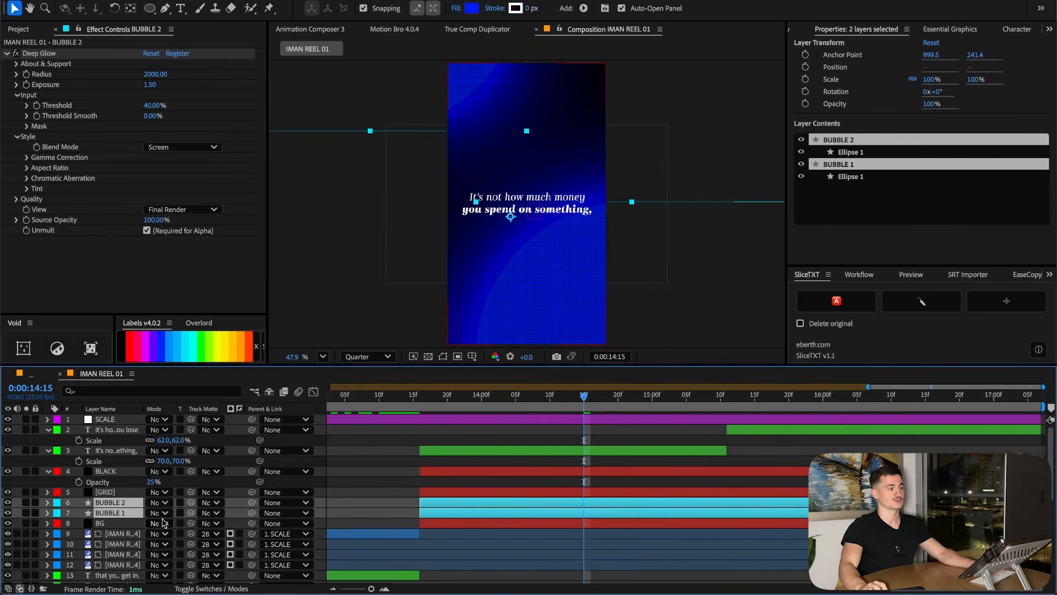
{"action": "key", "text": "t"}
{"action": "left_click", "coordinate": [154, 512]}
{"action": "left_click_drag", "start_coordinate": [130, 514], "coordinate": [353, 504]}
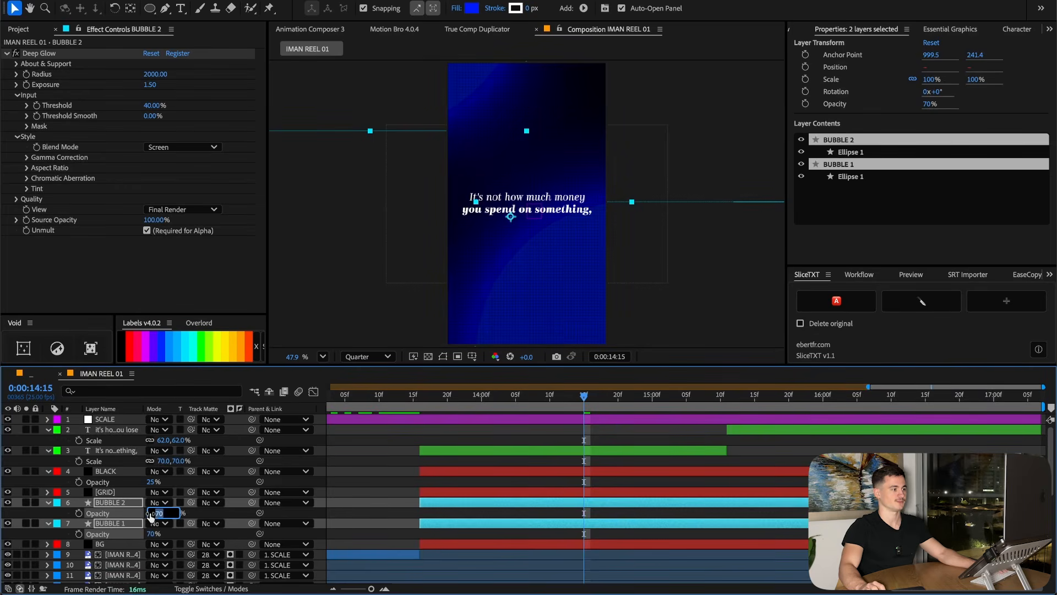
{"action": "type", "text": "100"}
{"action": "key", "text": "Return"}
{"action": "left_click", "coordinate": [529, 395]}
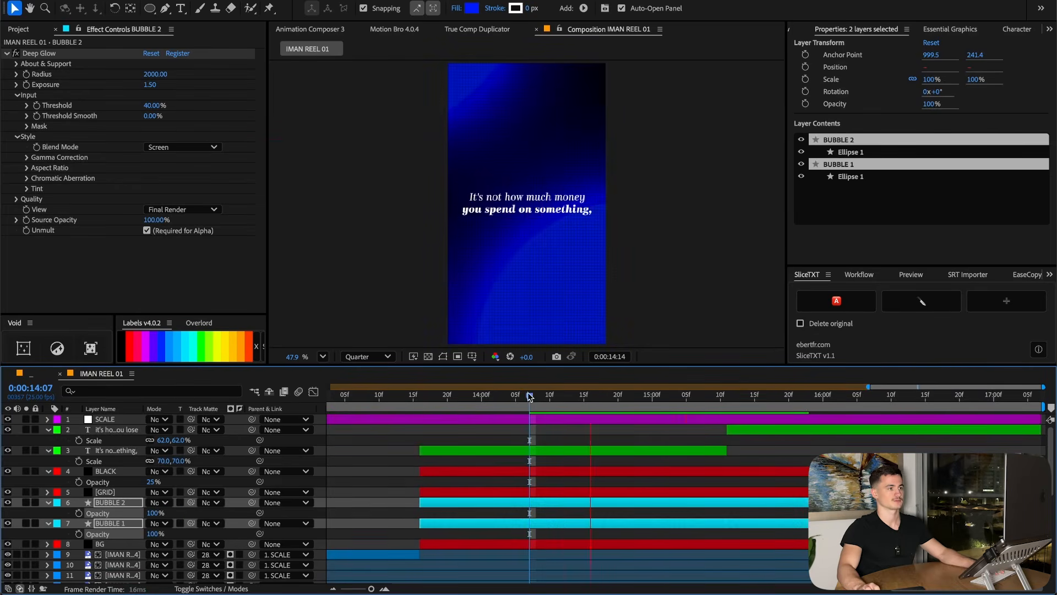
Create an adjustment layer and trim its start to 0:00:13:16, where the first caption begins
{"action": "left_click", "coordinate": [376, 498]}
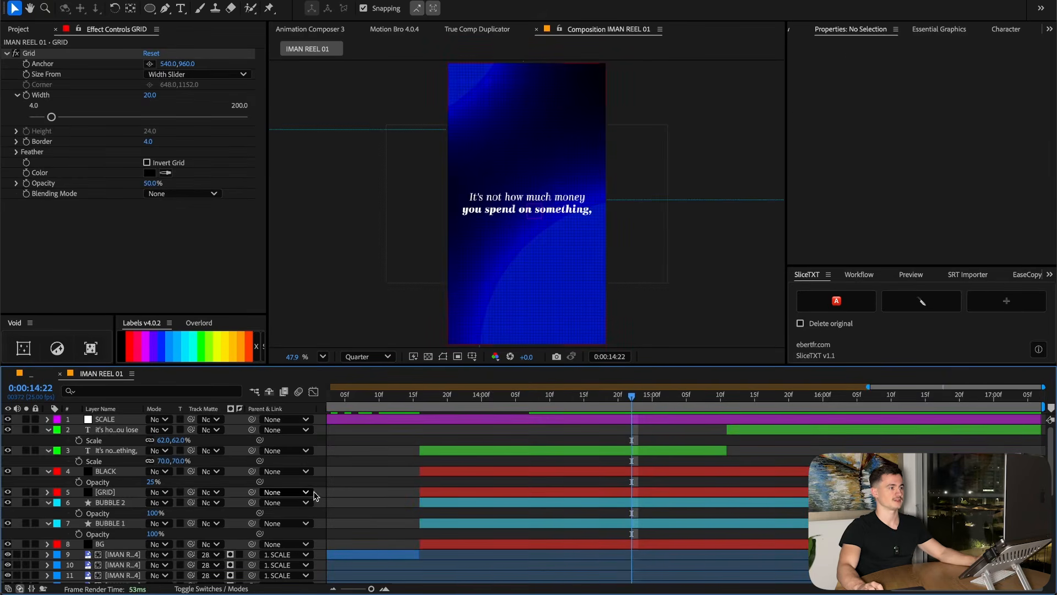
{"action": "right_click", "coordinate": [324, 476]}
{"action": "mouse_move", "coordinate": [353, 483]}
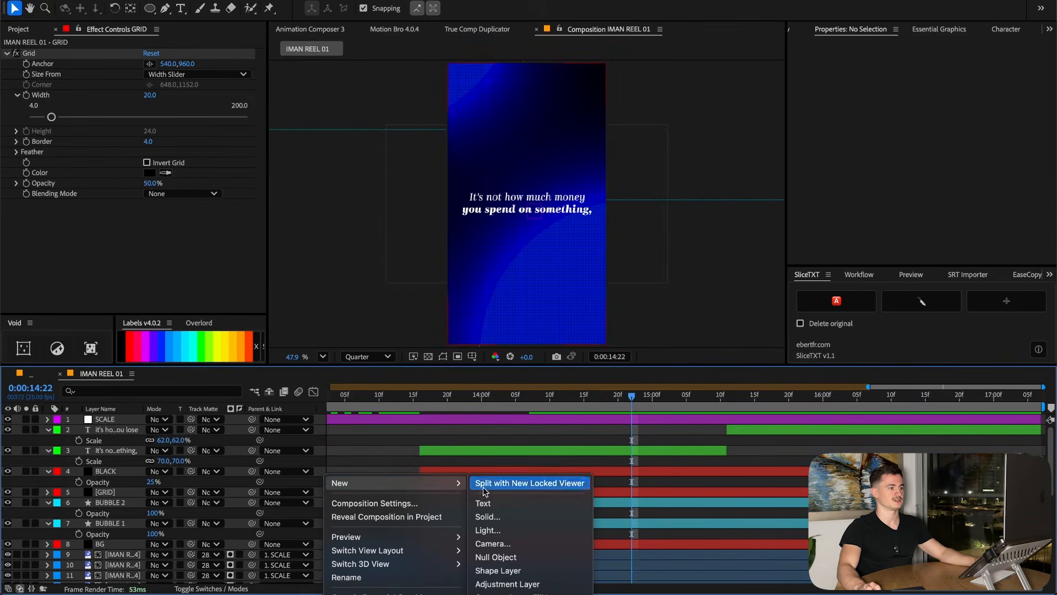
{"action": "left_click", "coordinate": [511, 585]}
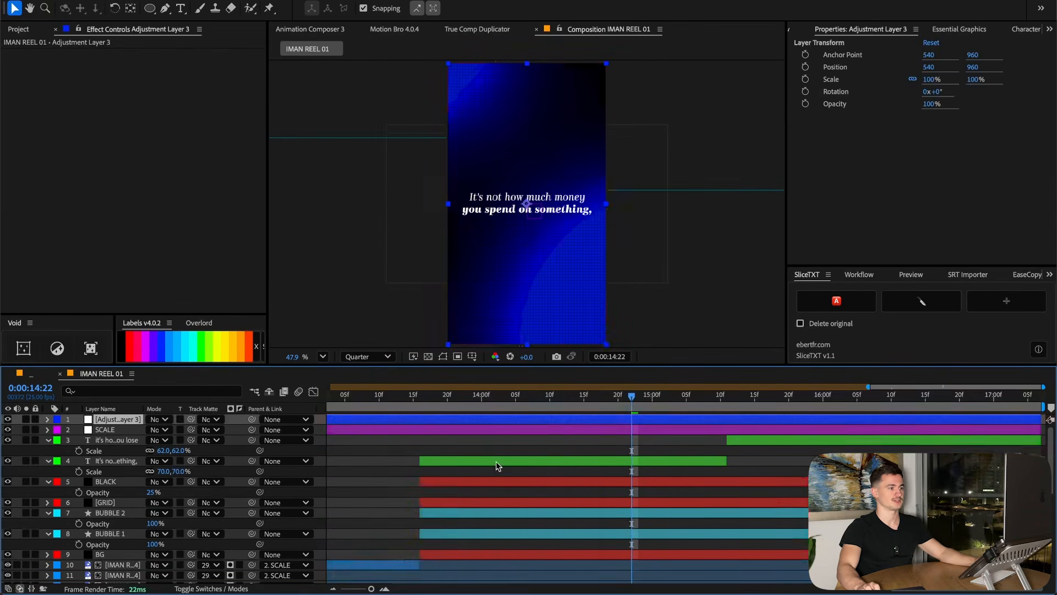
{"action": "left_click", "coordinate": [879, 394]}
{"action": "left_click_drag", "start_coordinate": [868, 386], "coordinate": [342, 429]}
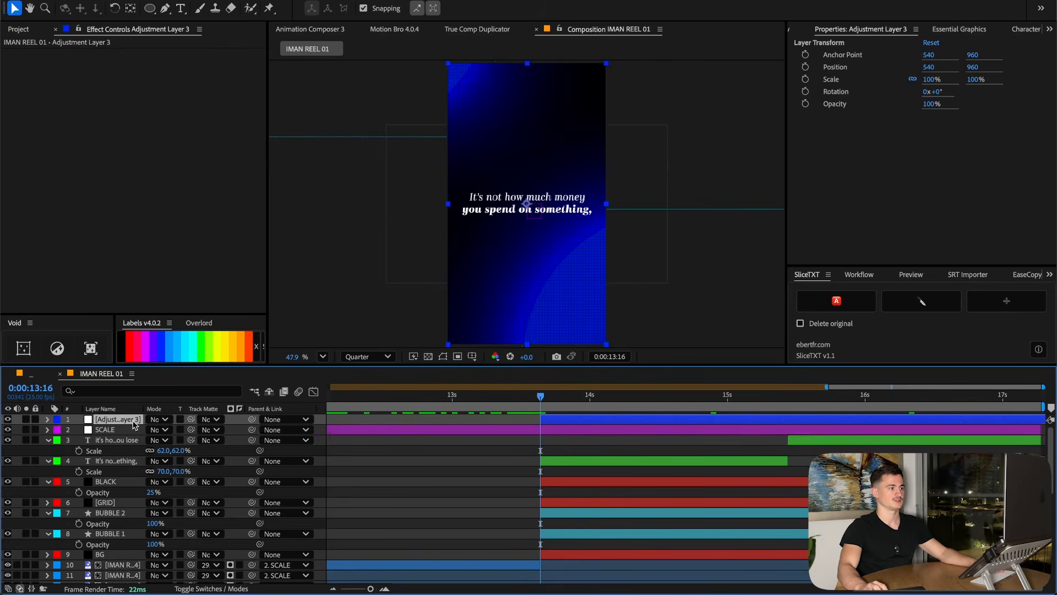
Move the adjustment layer between GRID and BUBBLE 2 and rename it FFX
{"action": "left_click_drag", "start_coordinate": [134, 420], "coordinate": [155, 505]}
{"action": "left_click_drag", "start_coordinate": [565, 405], "coordinate": [683, 405]}
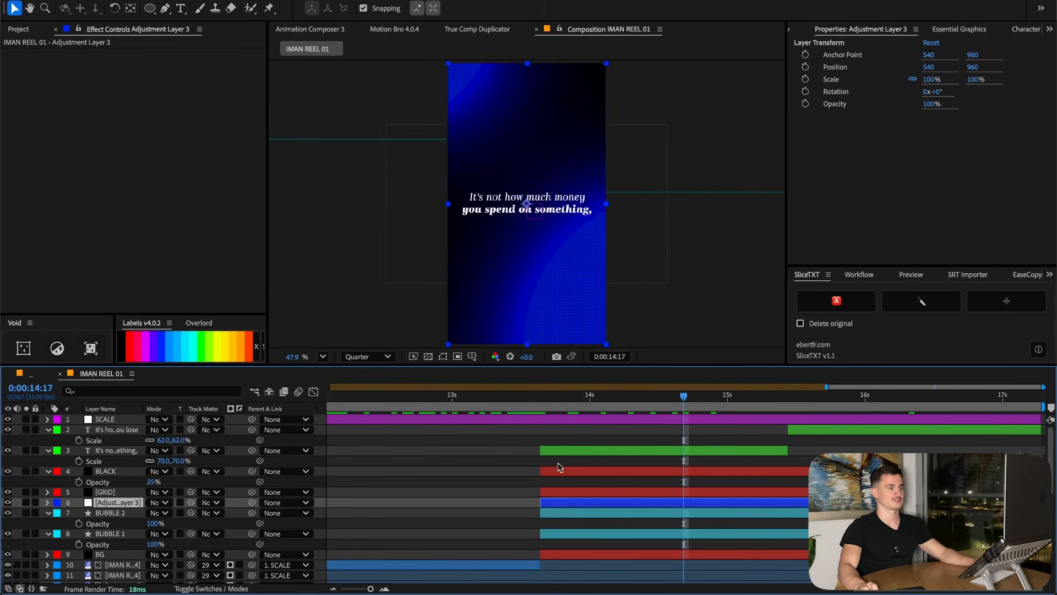
{"action": "key", "text": "Return"}
{"action": "type", "text": "FFX"}
{"action": "key", "text": "Return"}
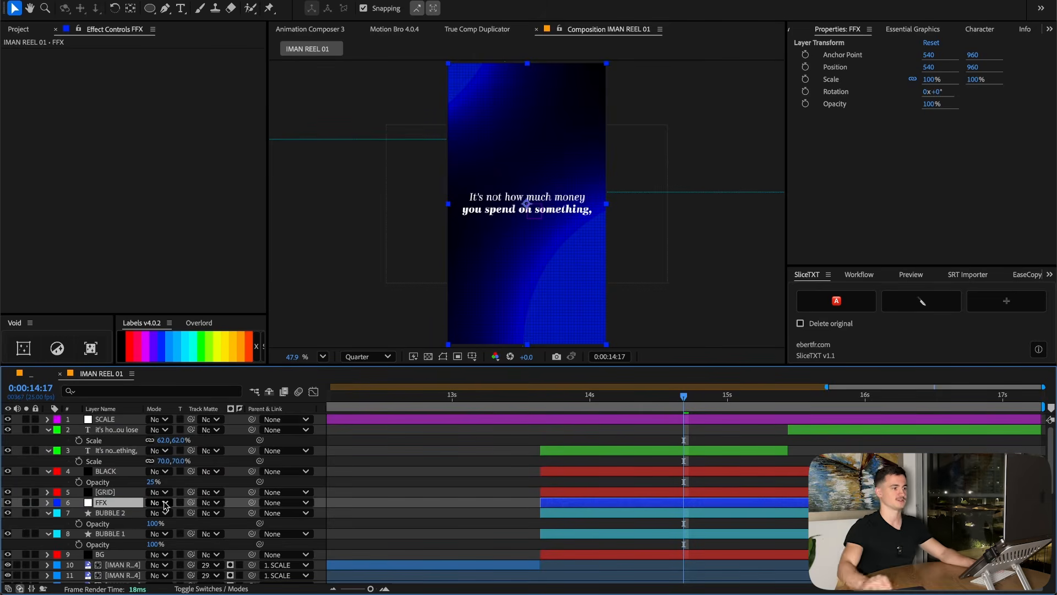
Assign the blue label color to the layers from BLACK through BUBBLE 1
{"action": "left_click", "coordinate": [110, 534]}
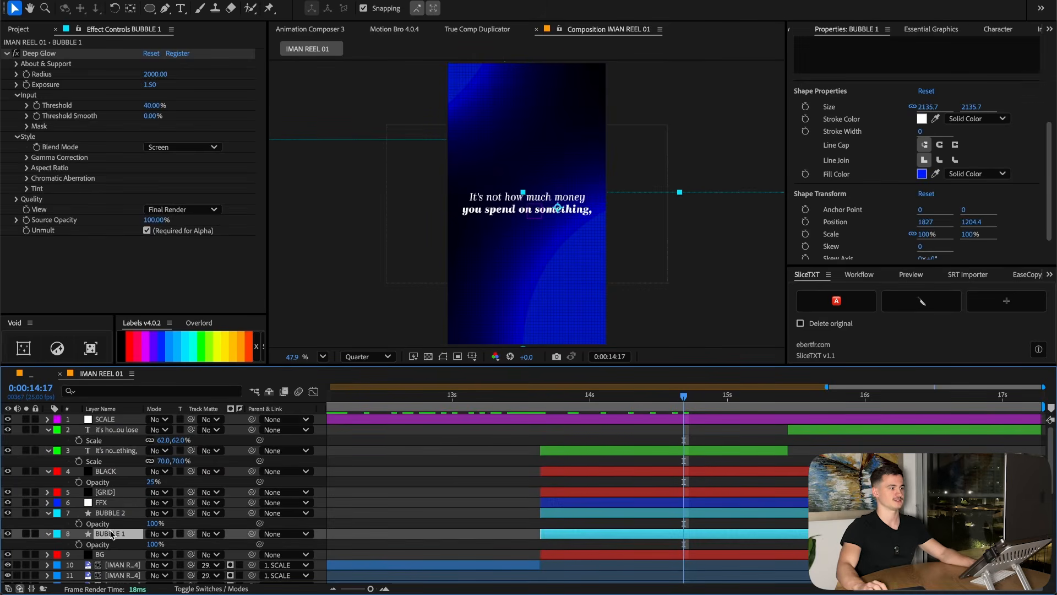
{"action": "left_click", "coordinate": [113, 430], "text": "shift"}
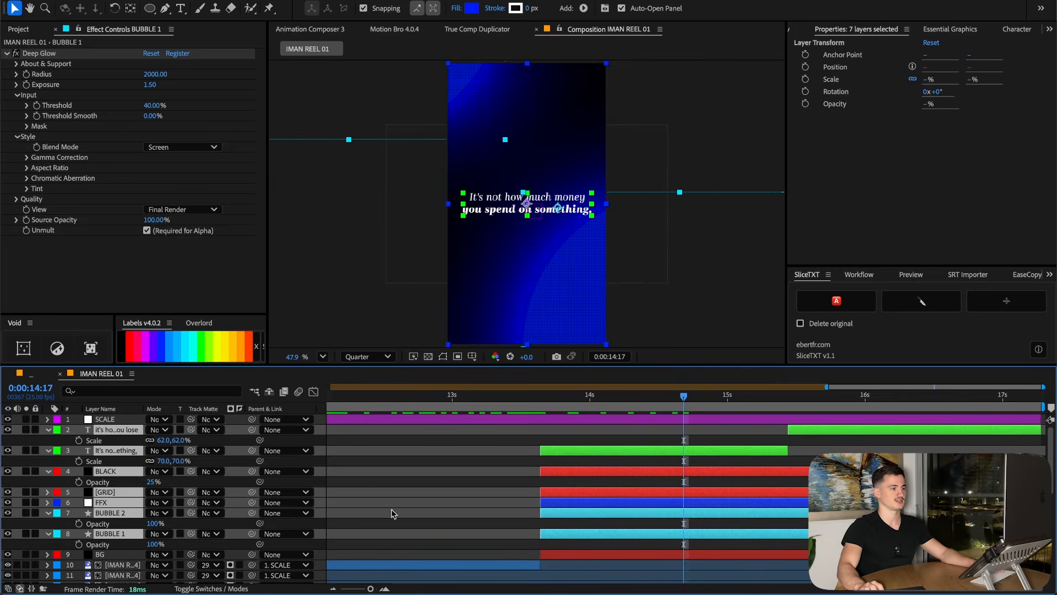
{"action": "left_click", "coordinate": [107, 471]}
{"action": "left_click", "coordinate": [115, 534], "text": "shift"}
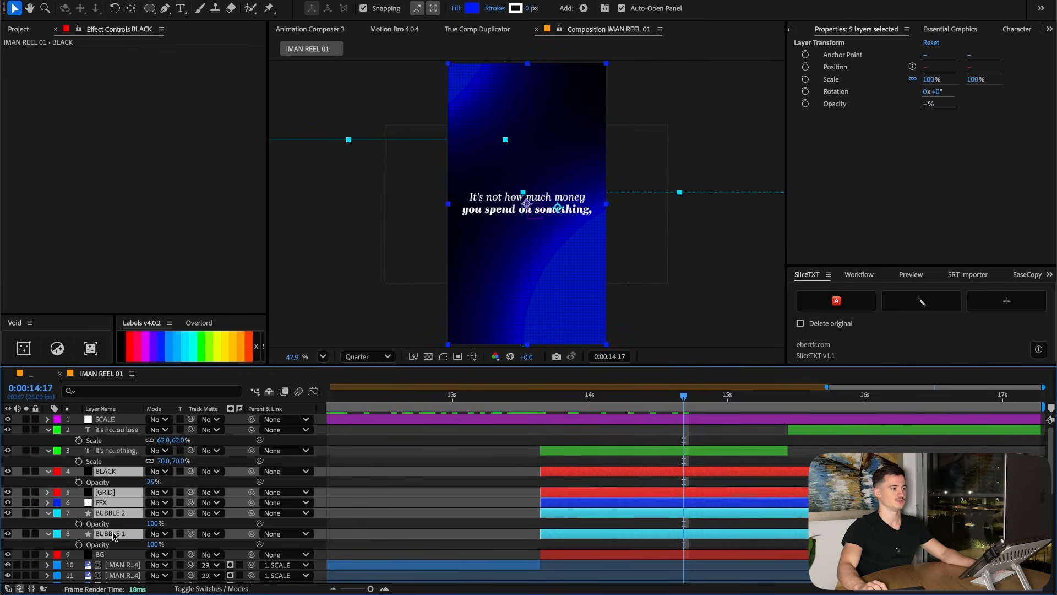
{"action": "left_click", "coordinate": [161, 351]}
Find the Fast Box Blur effect and apply it to the FFX layer
{"action": "left_click", "coordinate": [110, 502]}
{"action": "scroll", "coordinate": [897, 34], "scroll_direction": "down", "scroll_amount": 5}
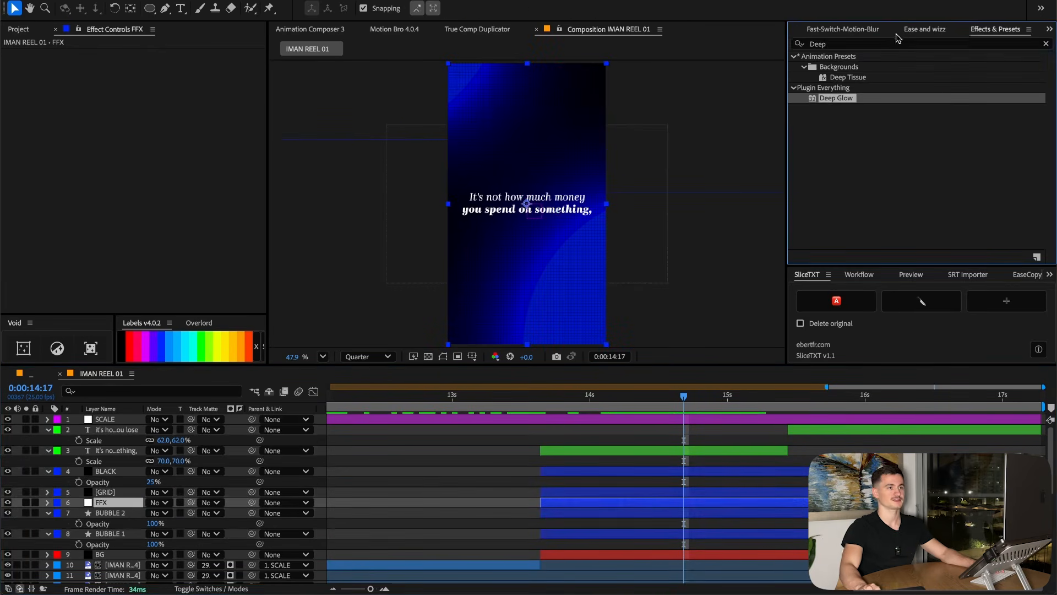
{"action": "left_click", "coordinate": [874, 44]}
{"action": "type", "text": "fast"}
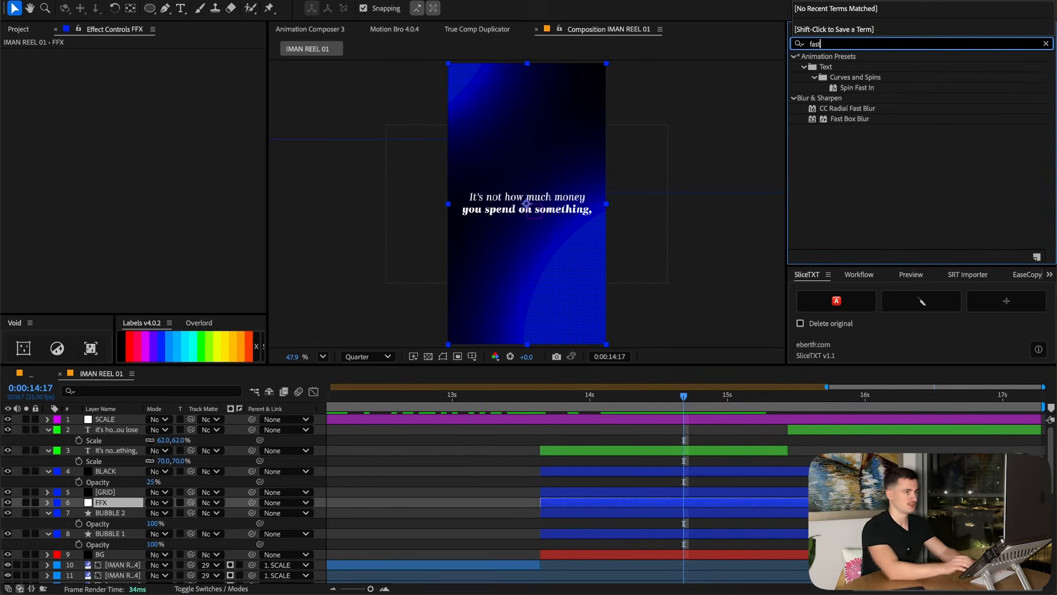
{"action": "double_click", "coordinate": [853, 119]}
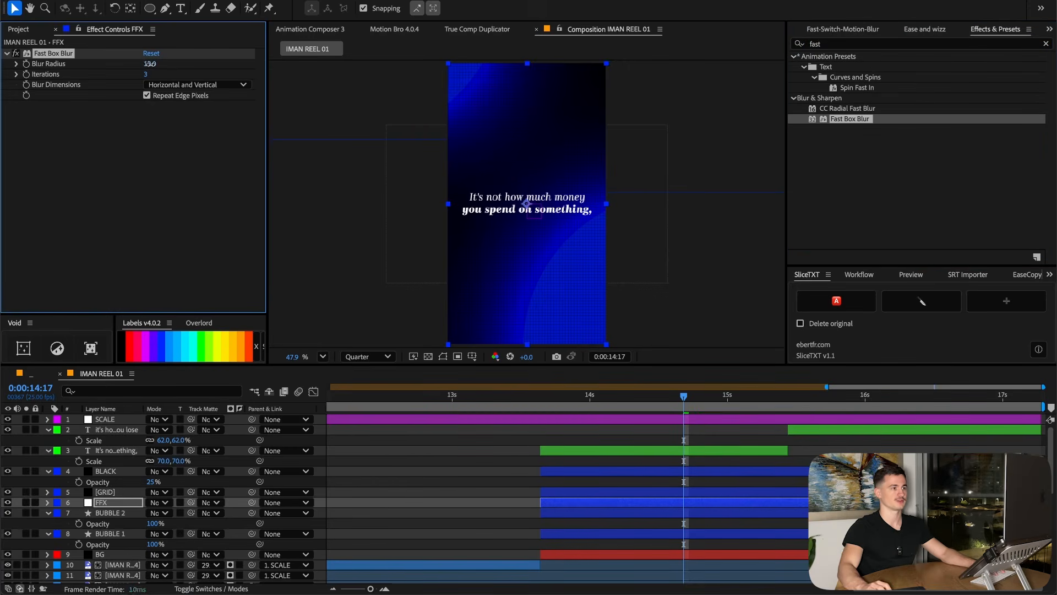
Set the Fast Box Blur radius on FFX to 250
{"action": "left_click_drag", "start_coordinate": [188, 60], "coordinate": [385, 54]}
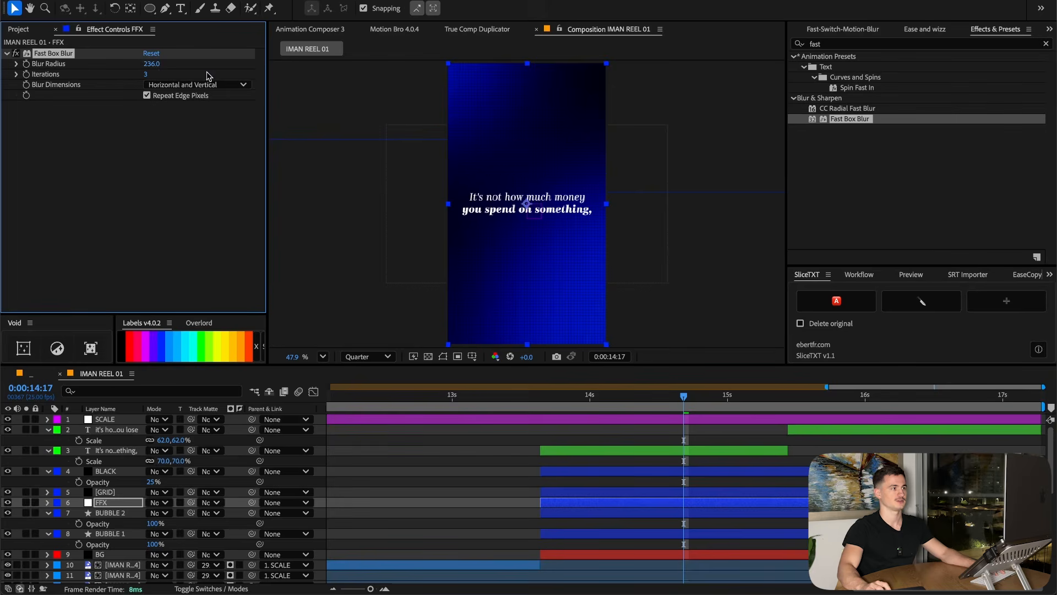
{"action": "left_click", "coordinate": [151, 64]}
{"action": "type", "text": "250"}
{"action": "key", "text": "Return"}
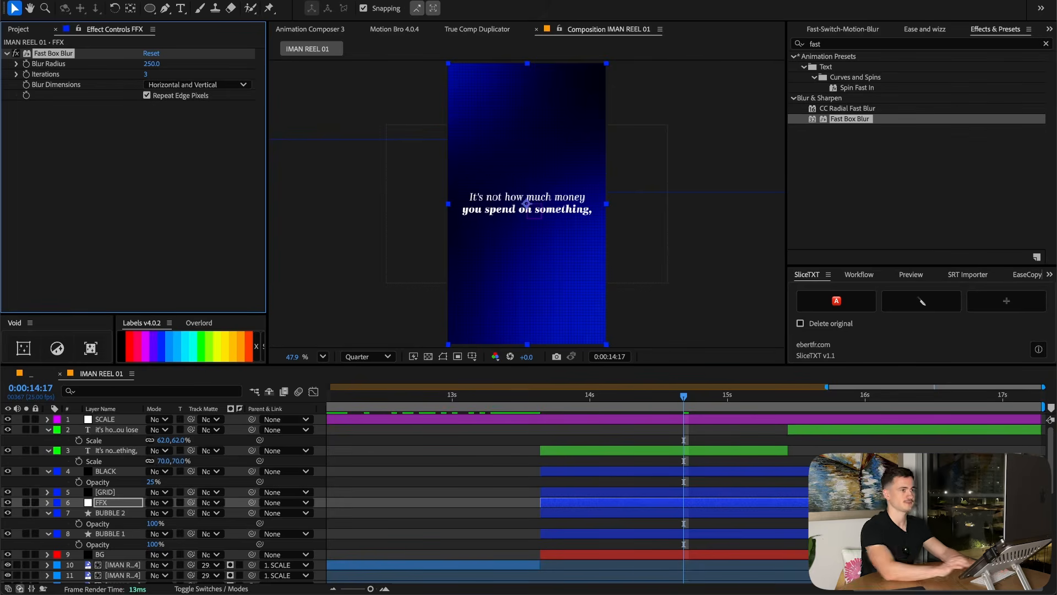
Compare Fast Box Blur iteration settings while scrubbing the captions, trying 3 and settling on 1
{"action": "left_click_drag", "start_coordinate": [188, 72], "coordinate": [163, 75]}
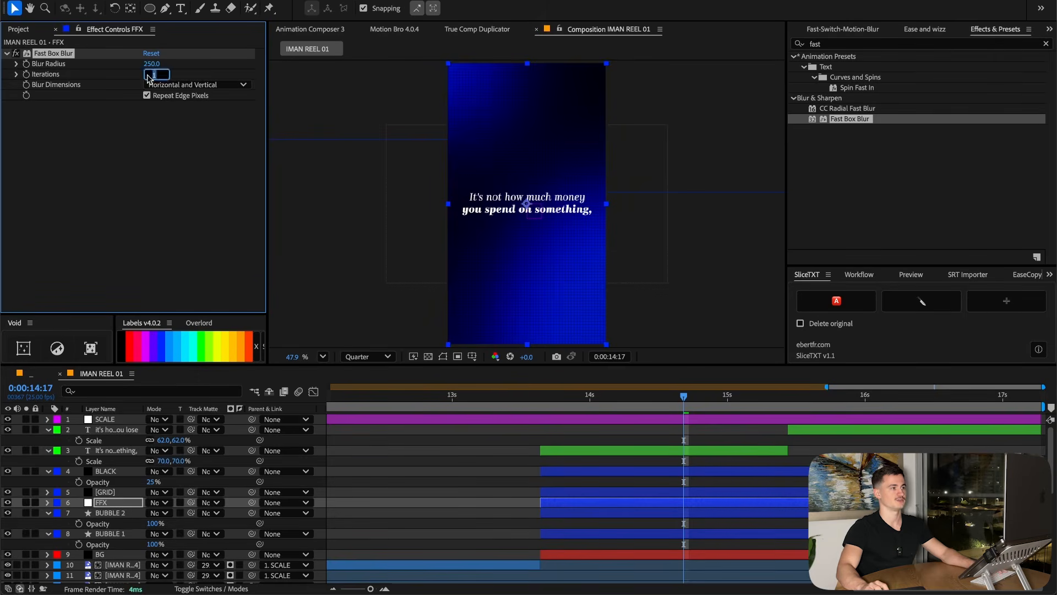
{"action": "type", "text": "3"}
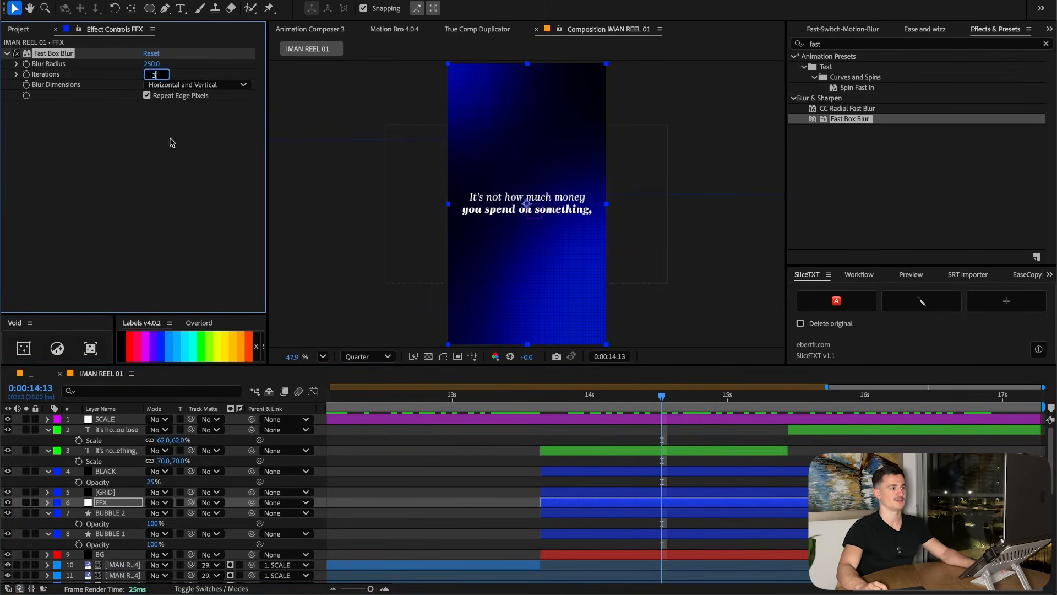
{"action": "left_click", "coordinate": [173, 140]}
{"action": "left_click_drag", "start_coordinate": [661, 395], "coordinate": [960, 383]}
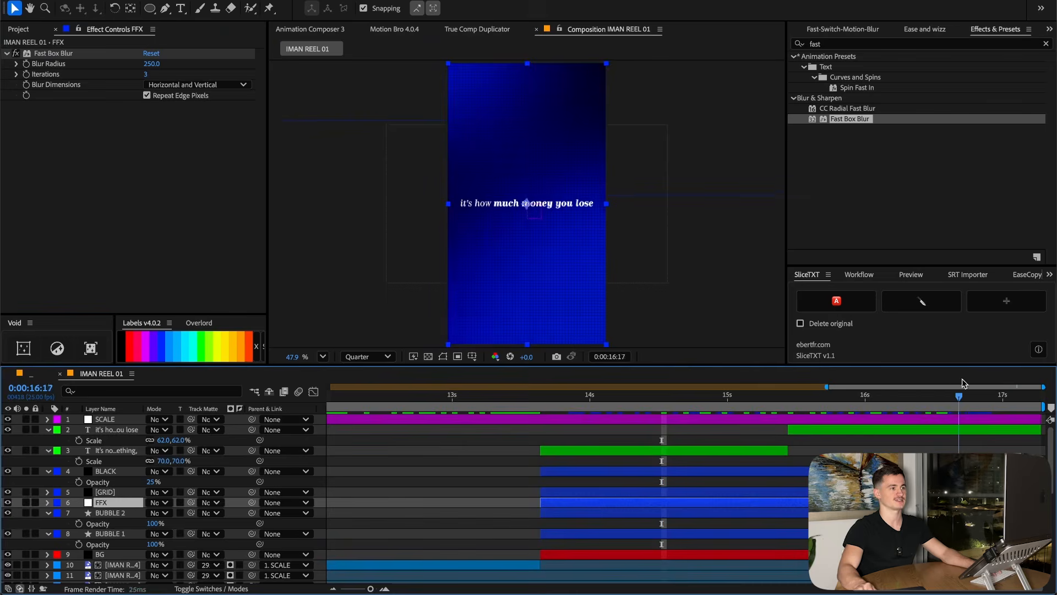
{"action": "left_click_drag", "start_coordinate": [1036, 395], "coordinate": [617, 358]}
{"action": "left_click", "coordinate": [147, 74]}
Examine the Deep Glow settings of BUBBLE 2 and BUBBLE 1 and preview the background's motion
{"action": "left_click", "coordinate": [607, 516]}
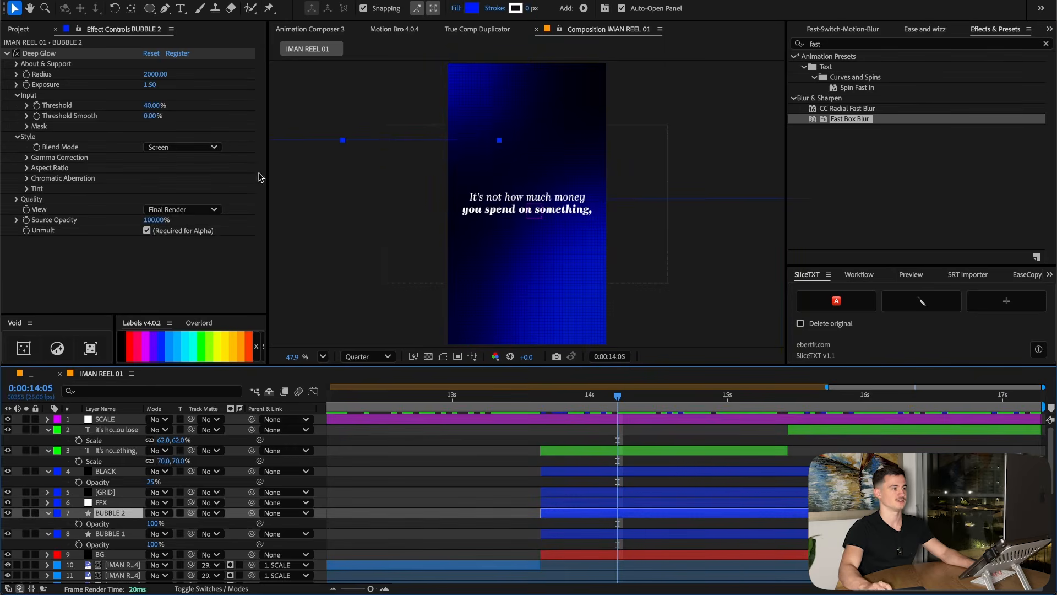
{"action": "left_click", "coordinate": [109, 533]}
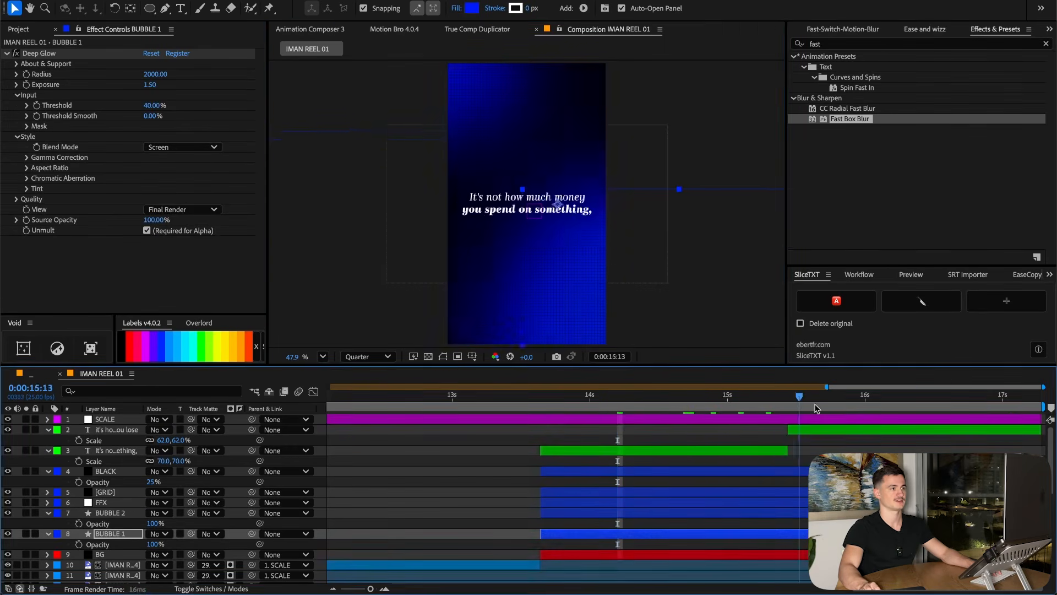
{"action": "left_click", "coordinate": [667, 406]}
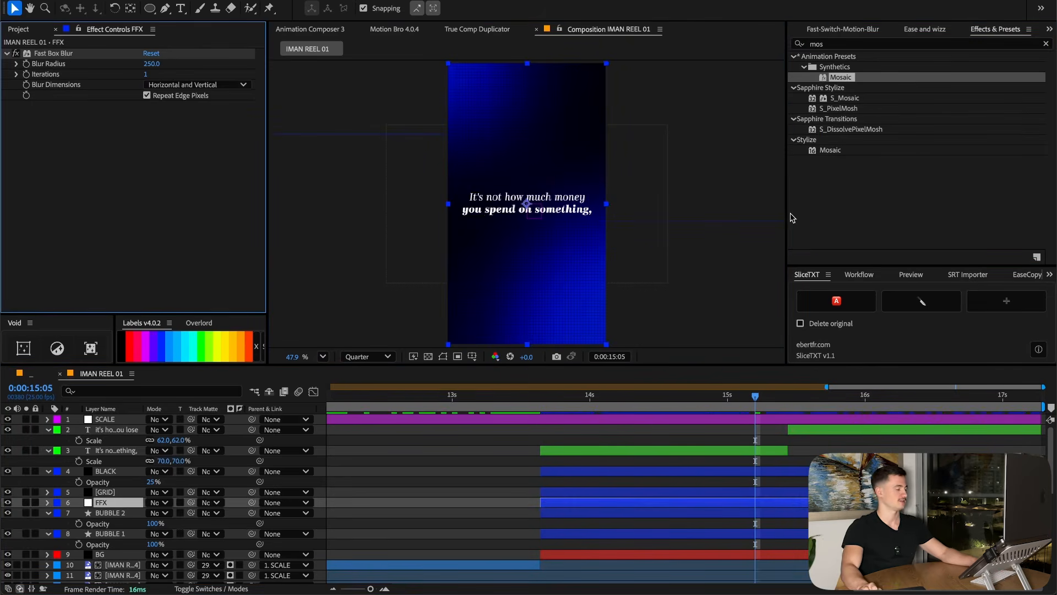
Apply the Stylize Mosaic effect to FFX with 25 horizontal and 25 vertical blocks
{"action": "left_click", "coordinate": [836, 173]}
{"action": "double_click", "coordinate": [826, 152]}
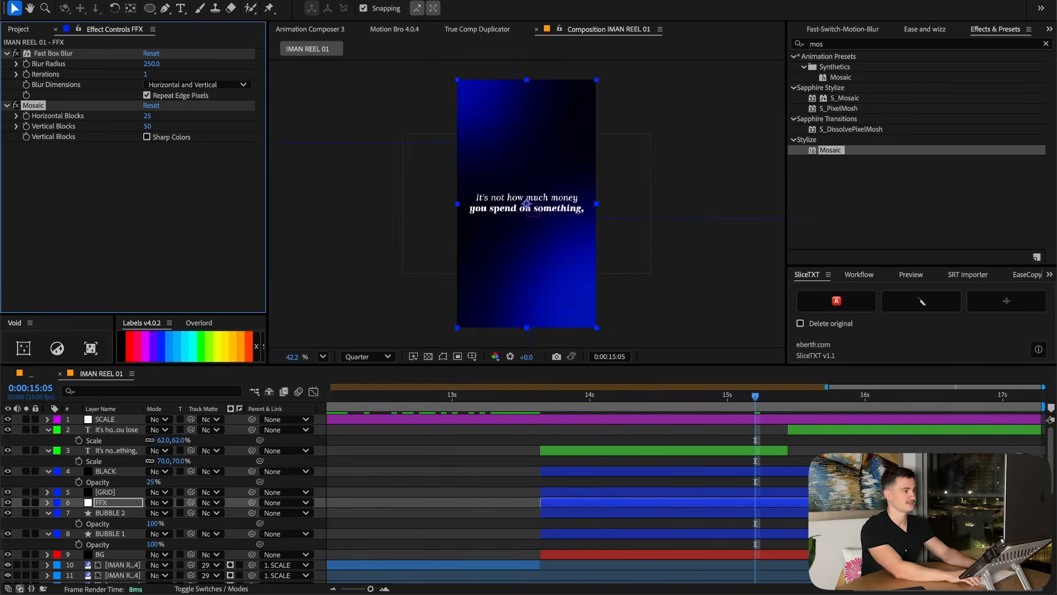
{"action": "left_click", "coordinate": [148, 126]}
{"action": "type", "text": "25"}
{"action": "left_click", "coordinate": [165, 203]}
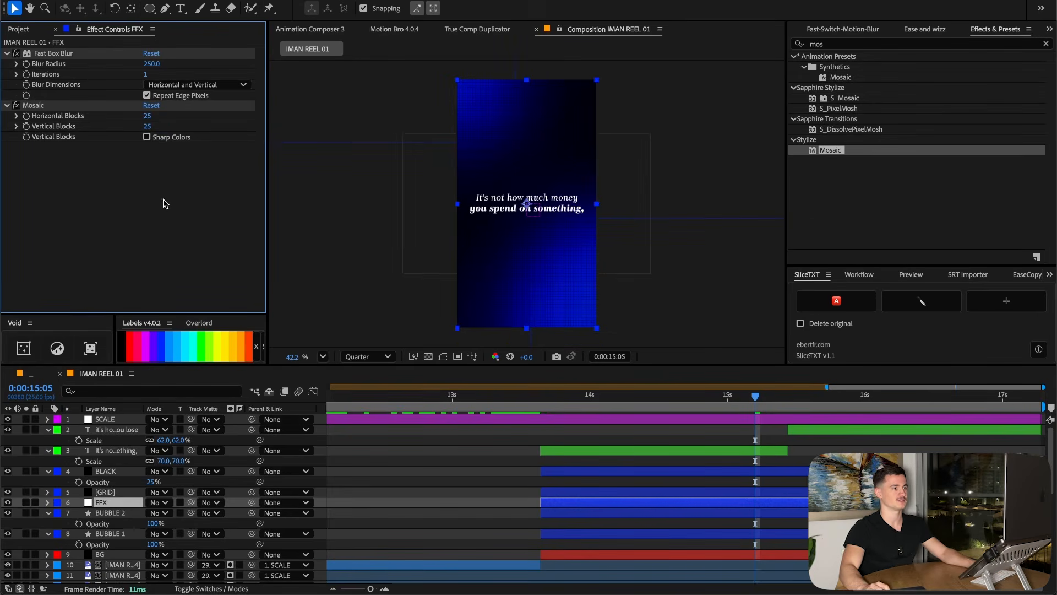
Set both Mosaic block counts to 20 and preview the background across the two captions
{"action": "scroll", "coordinate": [591, 302], "scroll_direction": "up", "scroll_amount": 2}
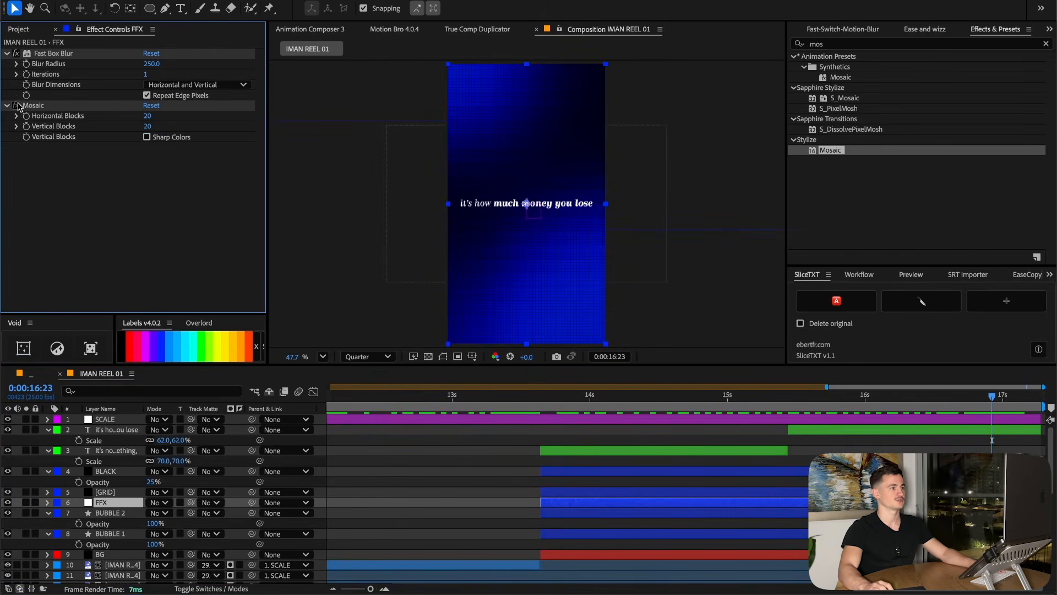
{"action": "left_click", "coordinate": [666, 410]}
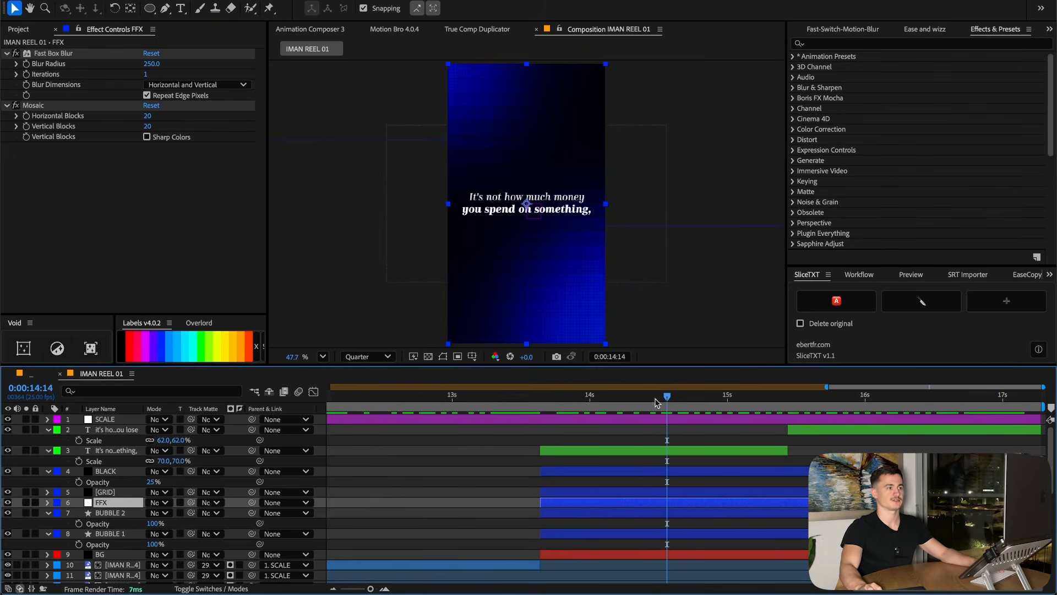
{"action": "left_click_drag", "start_coordinate": [667, 410], "coordinate": [861, 410]}
Apply Deep Glow to the first caption layer, "It's not how much money you spend on something,"
{"action": "left_click", "coordinate": [661, 451]}
{"action": "left_click", "coordinate": [689, 411]}
{"action": "left_click_drag", "start_coordinate": [702, 408], "coordinate": [733, 410]}
{"action": "left_click", "coordinate": [957, 43]}
{"action": "type", "text": "Deep"}
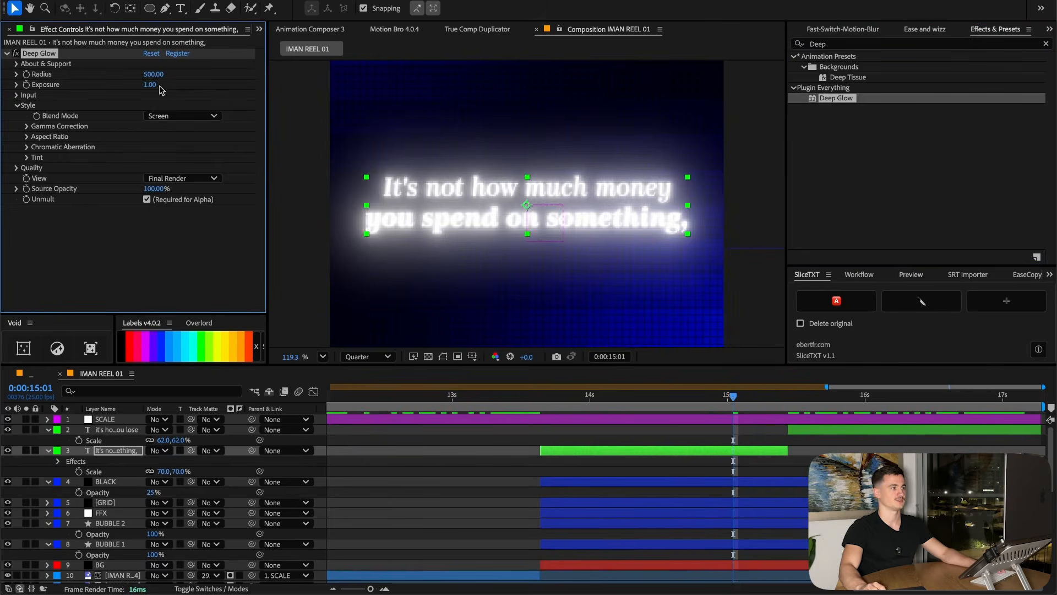
Set the caption's Deep Glow radius to 500 and exposure to 0.02
{"action": "left_click_drag", "start_coordinate": [152, 86], "coordinate": [26, 108]}
{"action": "left_click", "coordinate": [155, 74]}
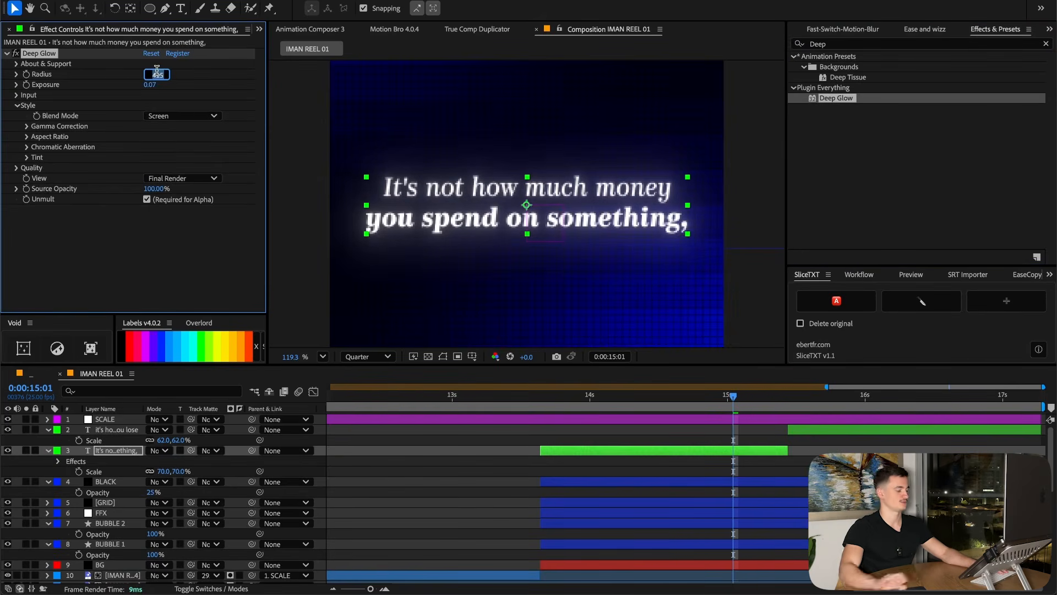
{"action": "type", "text": "500"}
{"action": "key", "text": "Return"}
{"action": "left_click", "coordinate": [150, 84]}
{"action": "type", "text": "0.02"}
{"action": "key", "text": "Return"}
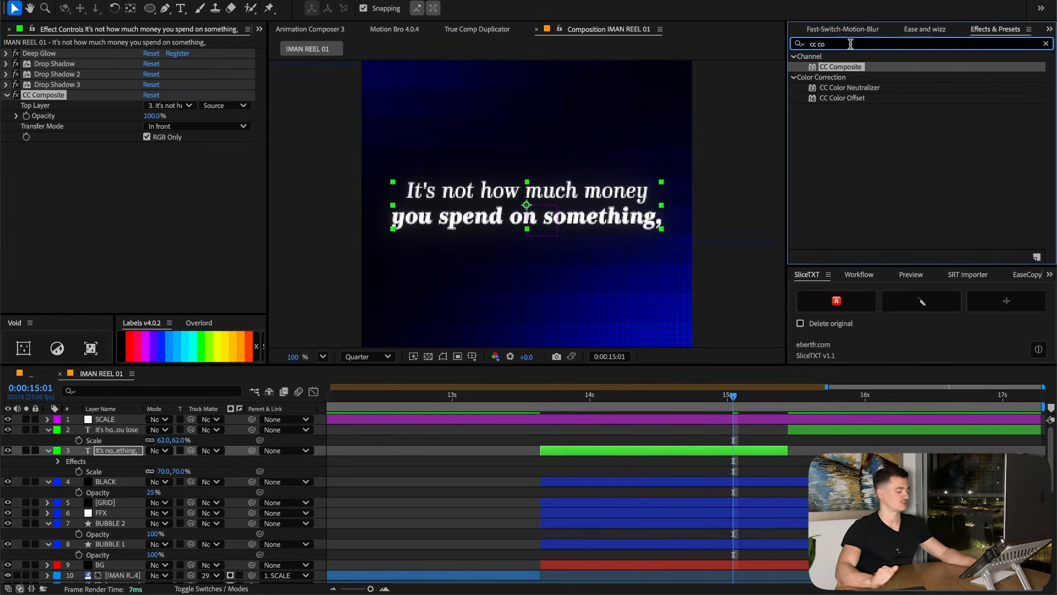
Apply Gradient Ramp to the first caption as its topmost effect and fit the white-to-black ramp vertically across the text
{"action": "left_click", "coordinate": [851, 43]}
{"action": "type", "text": "gradient"}
{"action": "left_click_drag", "start_coordinate": [853, 129], "coordinate": [55, 51]}
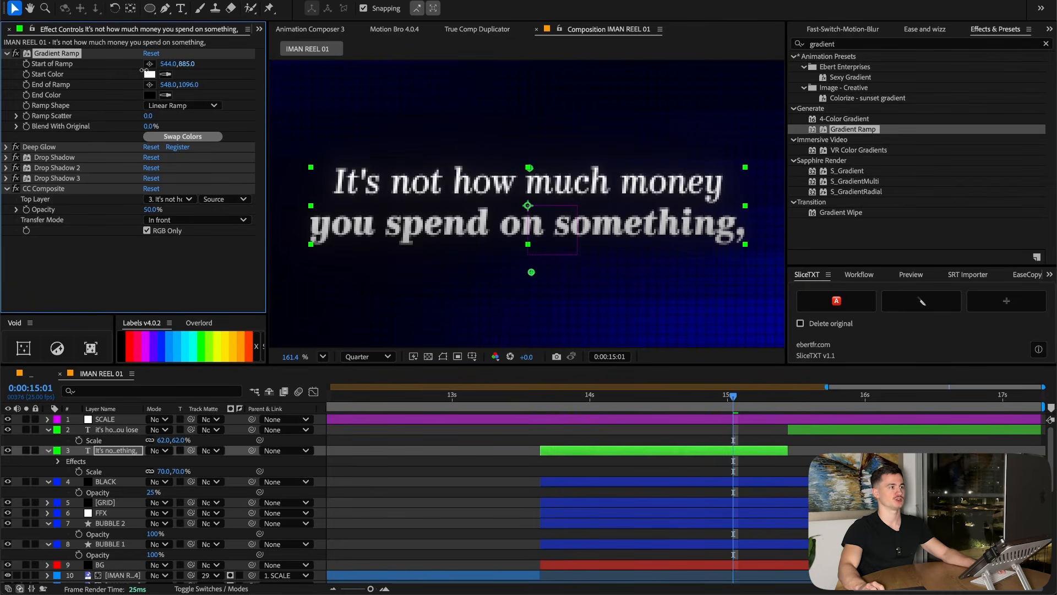
{"action": "left_click_drag", "start_coordinate": [174, 68], "coordinate": [169, 65]}
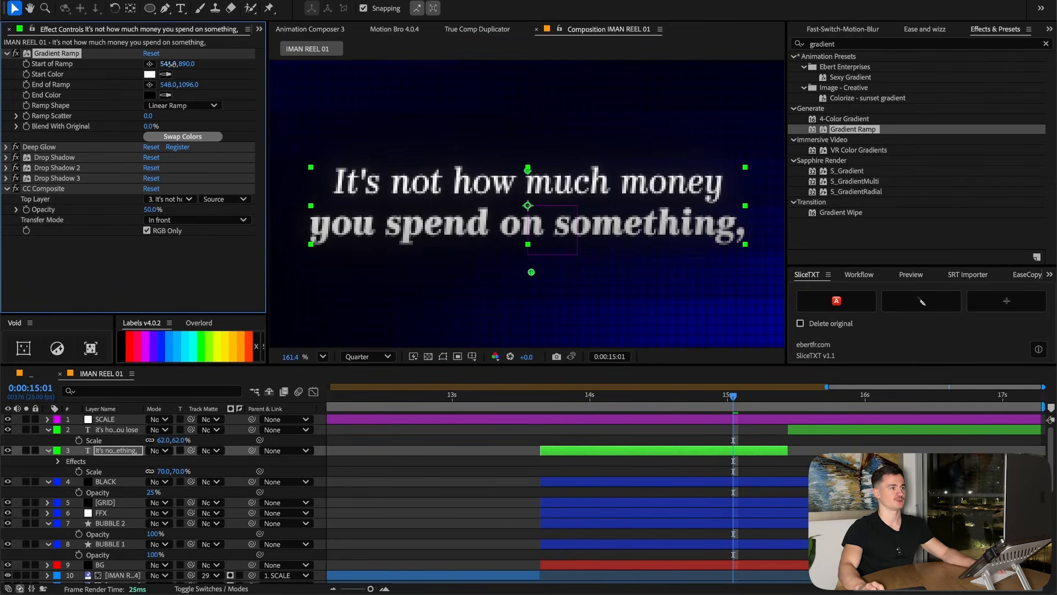
{"action": "mouse_move", "coordinate": [532, 272]}
{"action": "left_mouse_down"}
{"action": "mouse_move", "coordinate": [531, 245]}
{"action": "mouse_move", "coordinate": [530, 257]}
{"action": "left_mouse_up"}
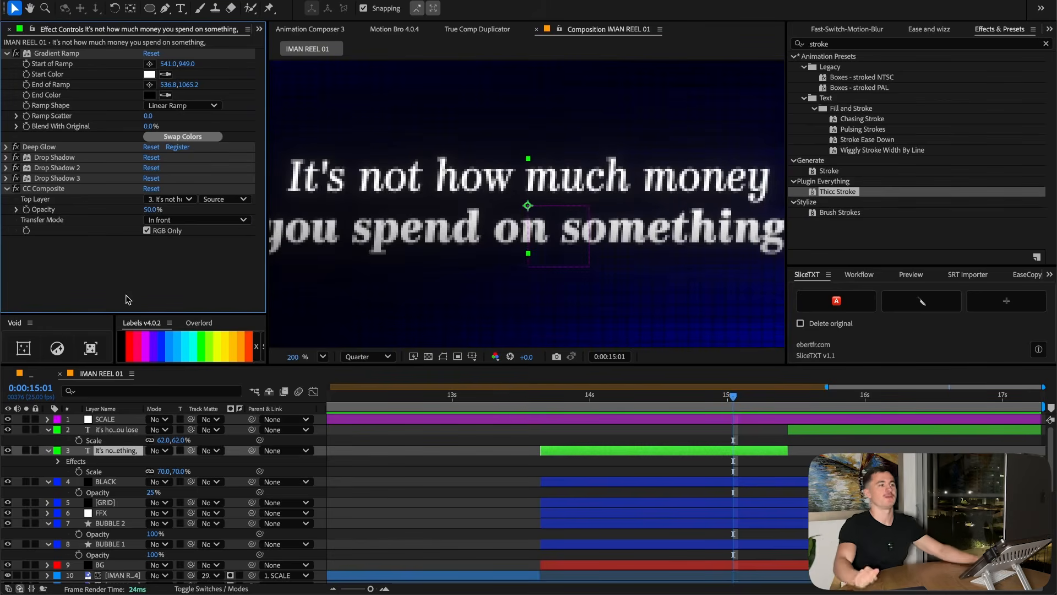
Apply the CC Light Sweep effect to the first caption layer
{"action": "left_click_drag", "start_coordinate": [603, 394], "coordinate": [821, 394]}
{"action": "scroll", "coordinate": [630, 261], "scroll_direction": "down", "scroll_amount": 4}
{"action": "scroll", "coordinate": [633, 264], "scroll_direction": "up", "scroll_amount": 2}
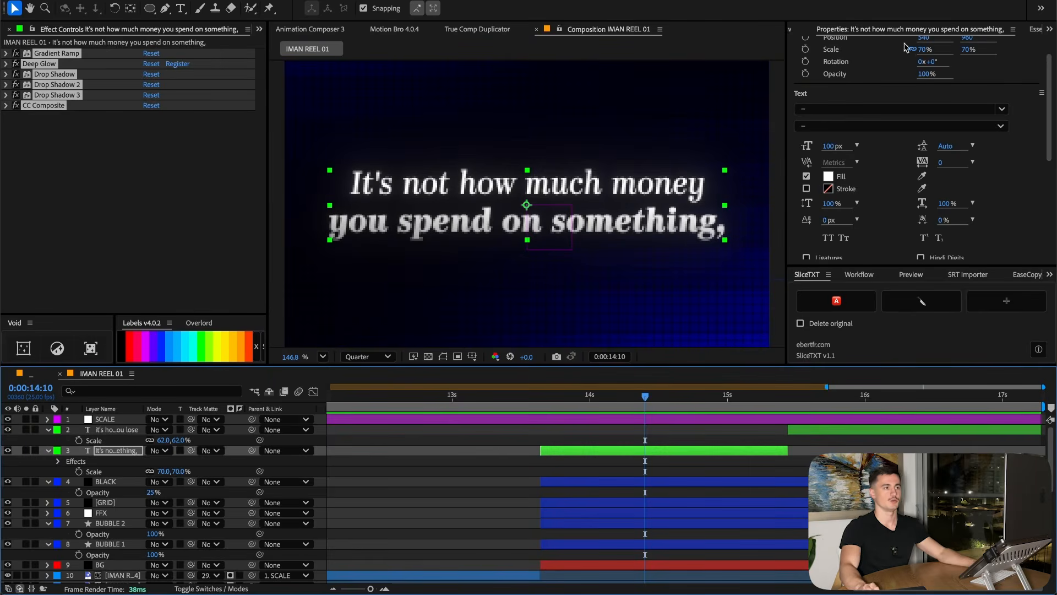
{"action": "left_click", "coordinate": [909, 33]}
{"action": "left_click", "coordinate": [913, 45]}
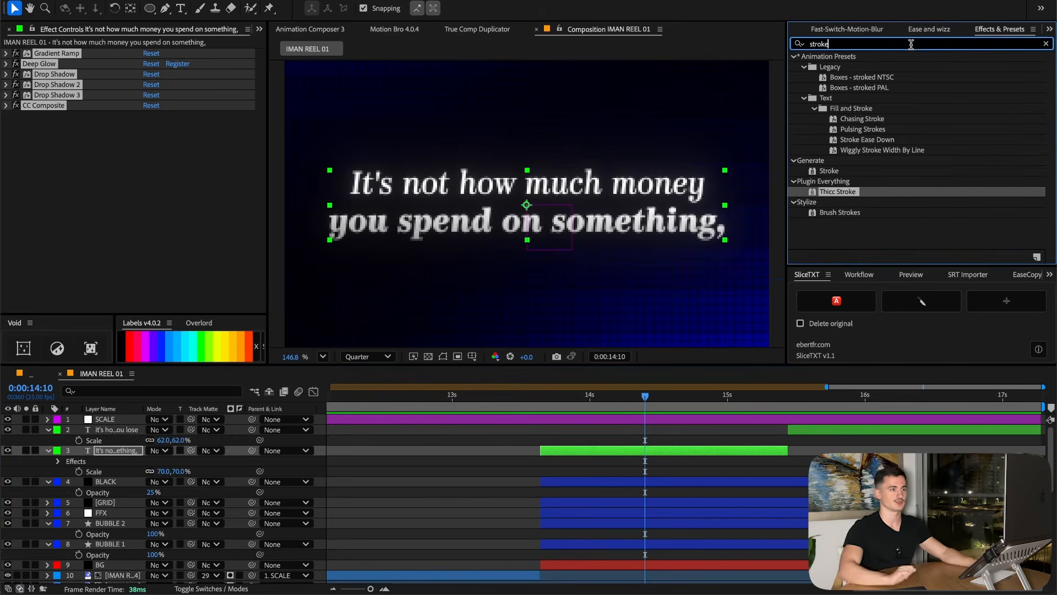
{"action": "key", "text": "super+a"}
{"action": "type", "text": "c"}
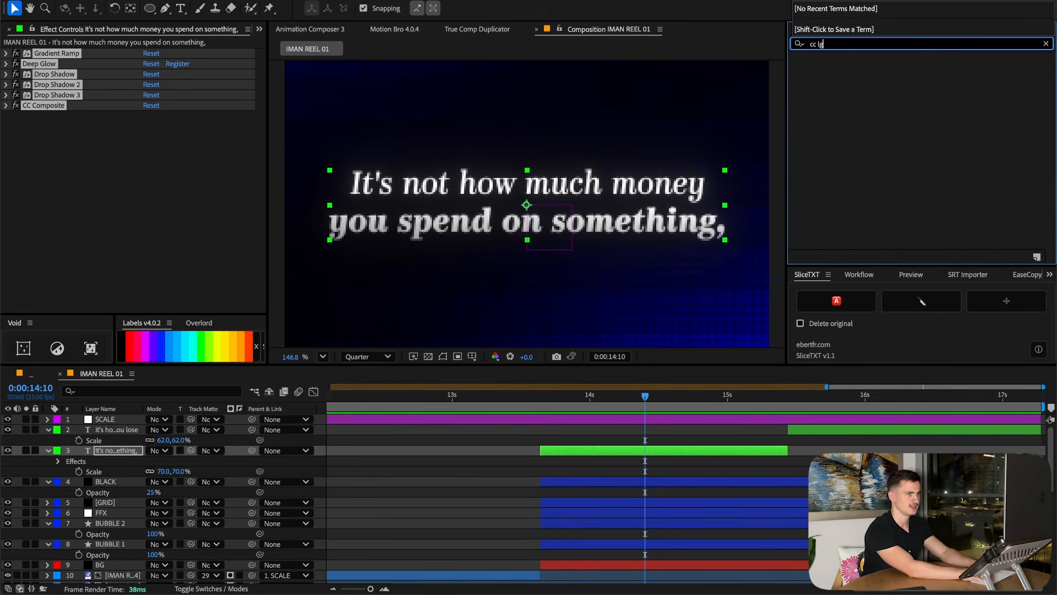
{"action": "type", "text": "c light"}
{"action": "double_click", "coordinate": [843, 87]}
Place the light sweep's center left of the caption at about -55.3, 957.6 and keyframe it at the caption's start, 0:00:13:16
{"action": "left_click_drag", "start_coordinate": [165, 126], "coordinate": [108, 139]}
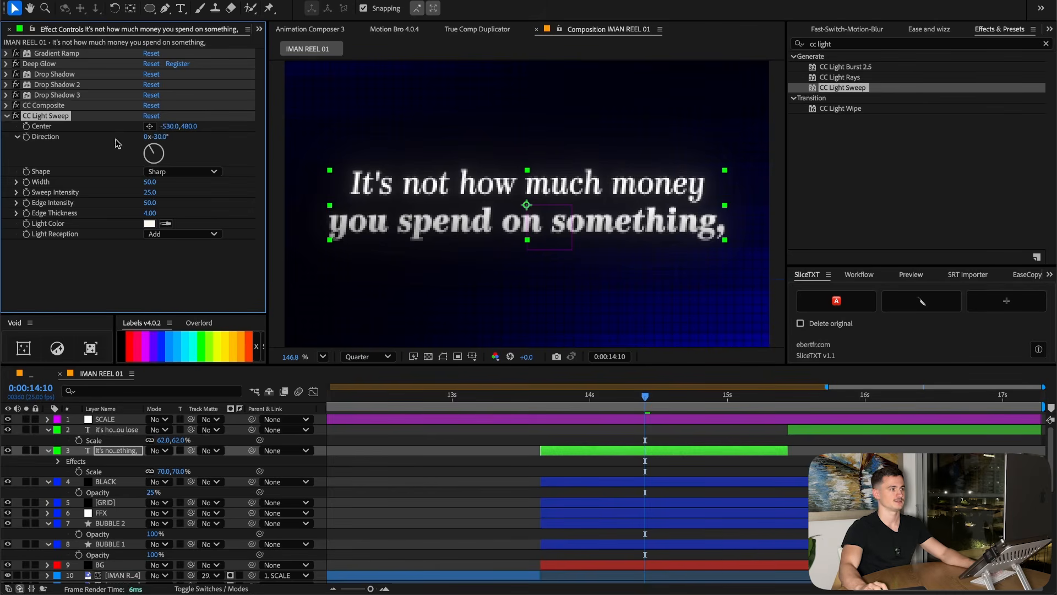
{"action": "key", "text": "ctrl+z"}
{"action": "left_click", "coordinate": [150, 127]}
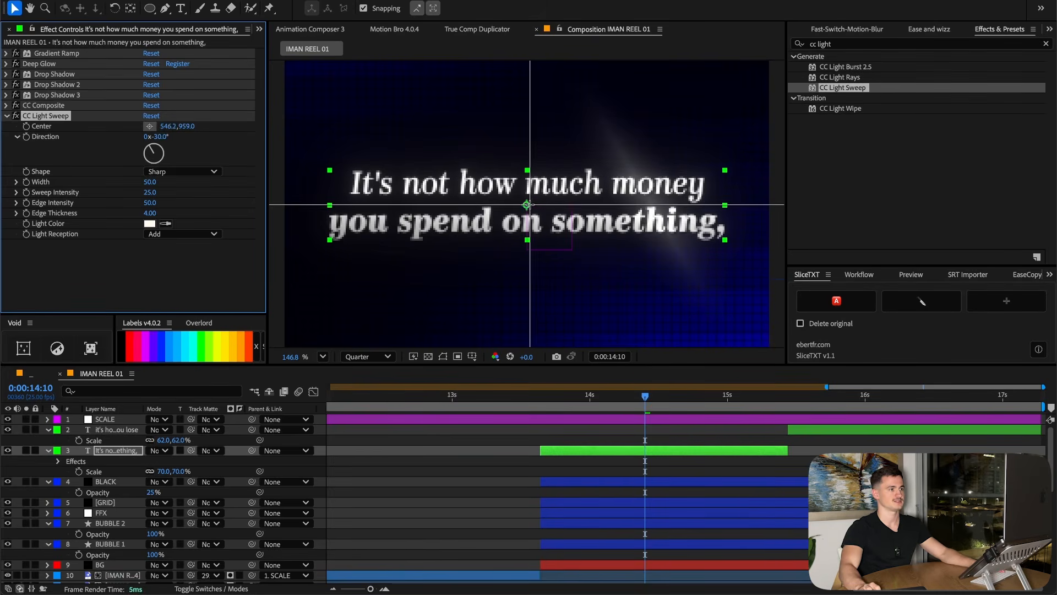
{"action": "left_click", "coordinate": [518, 218]}
{"action": "left_click_drag", "start_coordinate": [168, 127], "coordinate": [62, 143]}
{"action": "left_click", "coordinate": [542, 401]}
{"action": "left_click", "coordinate": [26, 126]}
{"action": "left_click", "coordinate": [553, 452]}
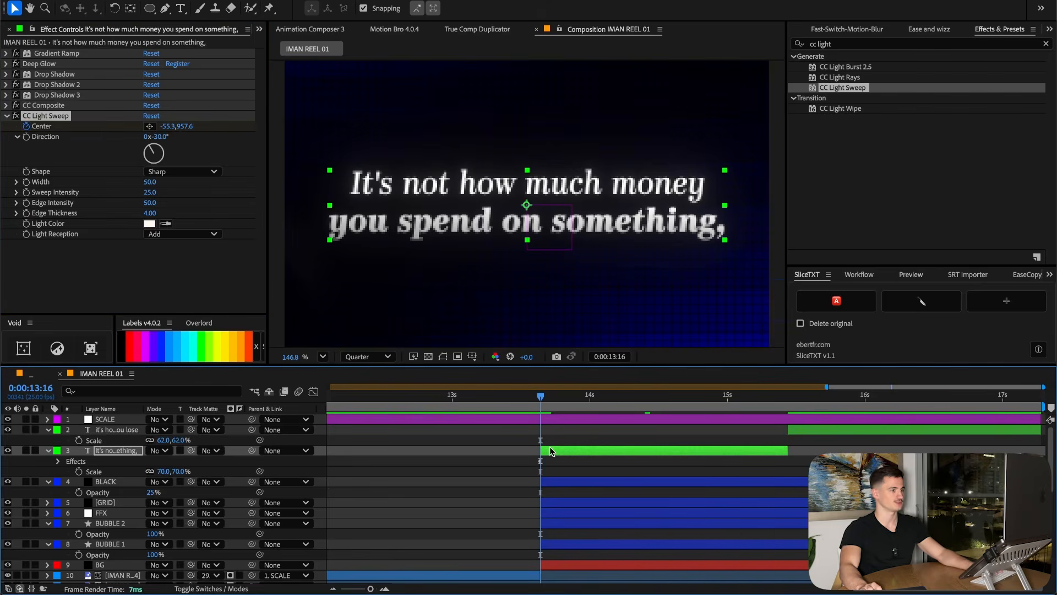
{"action": "key", "text": "u"}
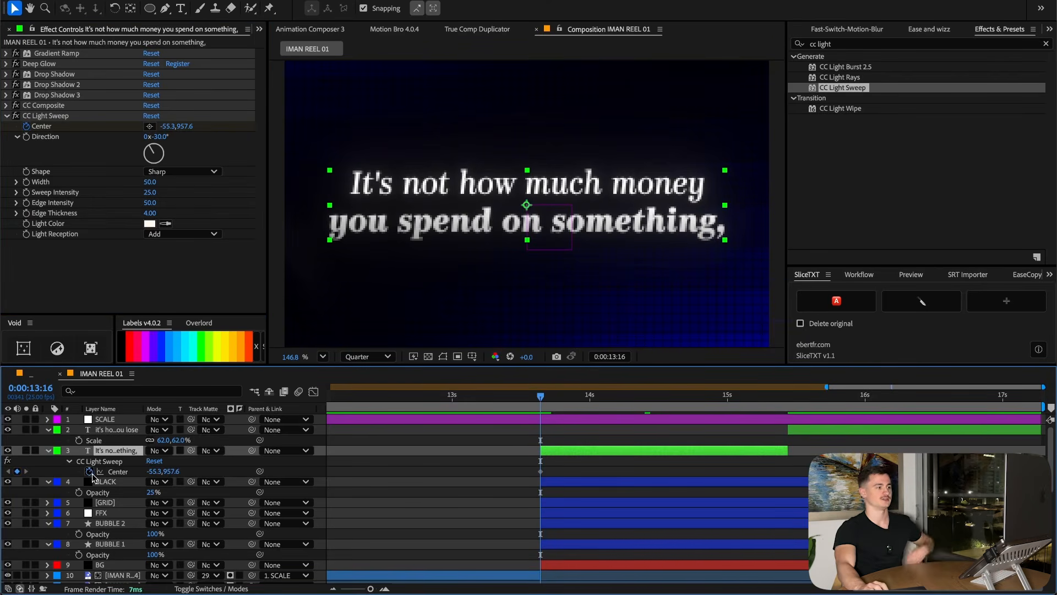
Keyframe the sweep center at about 1220.7, 957.6 and move that keyframe to the caption's end at 0:00:15:11
{"action": "left_click_drag", "start_coordinate": [573, 401], "coordinate": [788, 401]}
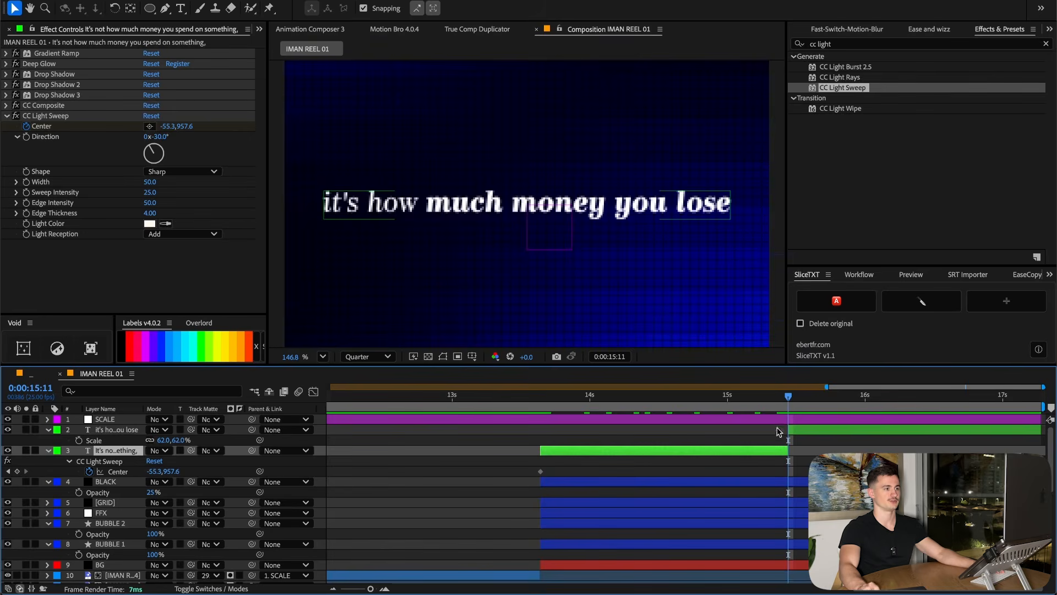
{"action": "left_click", "coordinate": [745, 402]}
{"action": "left_click_drag", "start_coordinate": [154, 471], "coordinate": [232, 471]}
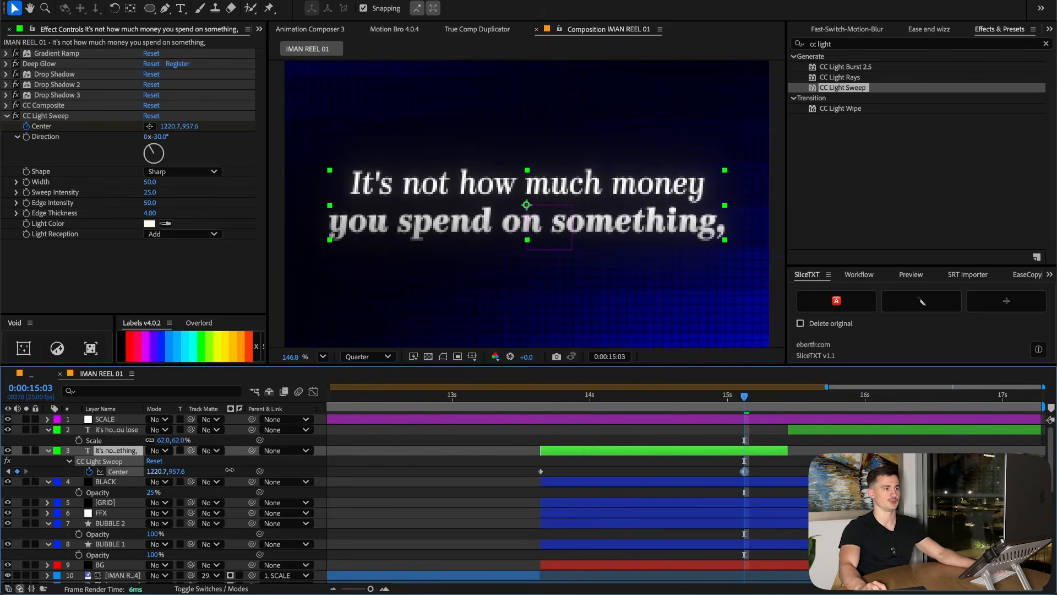
{"action": "key", "text": "j"}
{"action": "left_click_drag", "start_coordinate": [743, 472], "coordinate": [777, 472]}
{"action": "left_click_drag", "start_coordinate": [777, 472], "coordinate": [788, 472]}
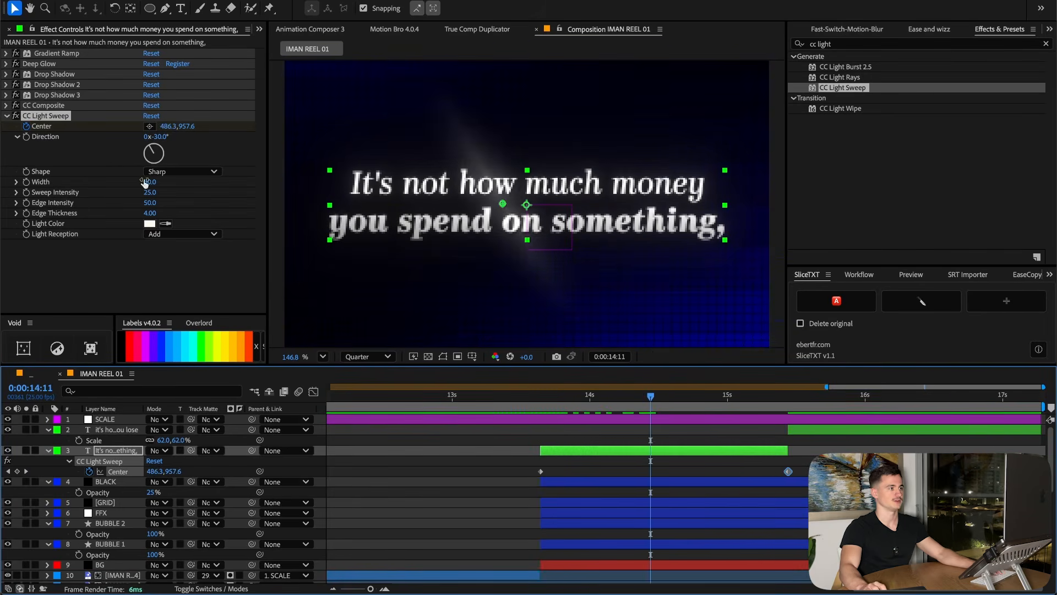
Move CC Light Sweep directly below Gradient Ramp and set width 20, sweep intensity 150, and edge intensity and thickness 0
{"action": "left_click_drag", "start_coordinate": [150, 193], "coordinate": [127, 189]}
{"action": "key", "text": "ctrl+z"}
{"action": "left_click_drag", "start_coordinate": [46, 115], "coordinate": [43, 64]}
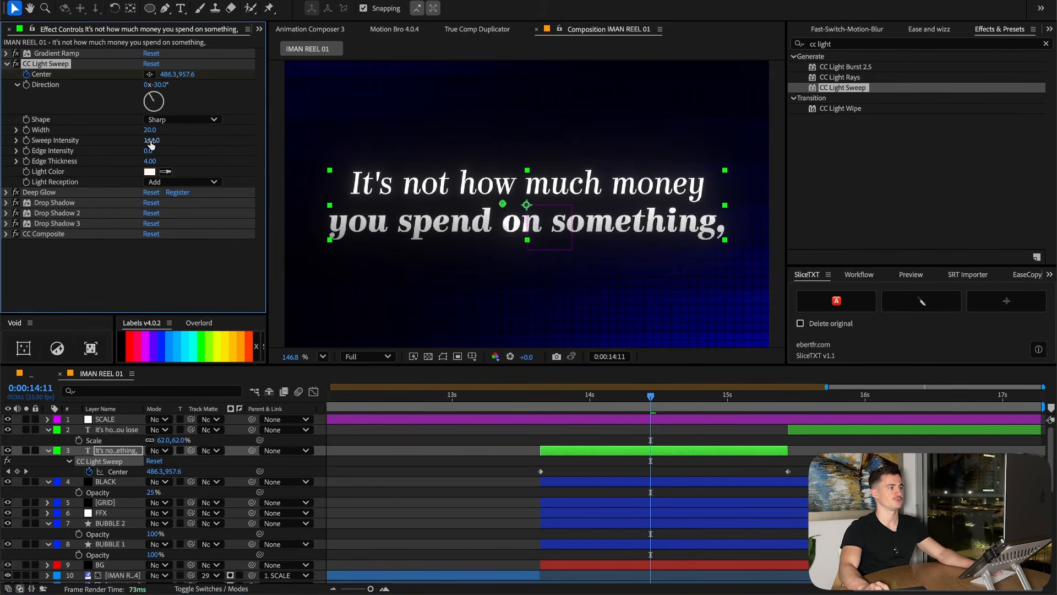
{"action": "left_click_drag", "start_coordinate": [151, 141], "coordinate": [323, 143]}
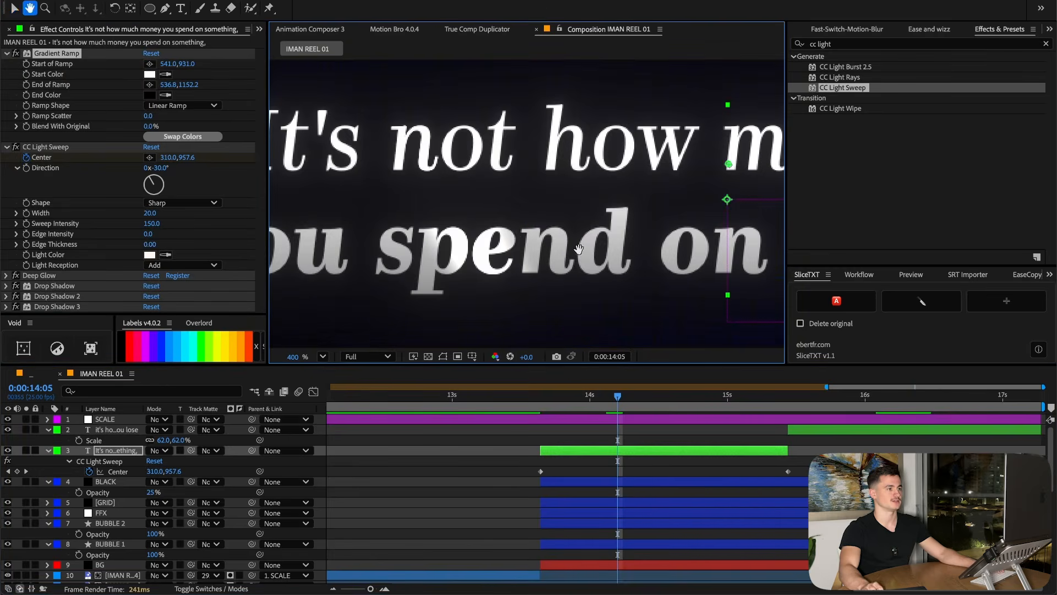
Set the light sweep's width to 125 and preview the sweep across the two captions in the full frame
{"action": "left_click", "coordinate": [18, 148]}
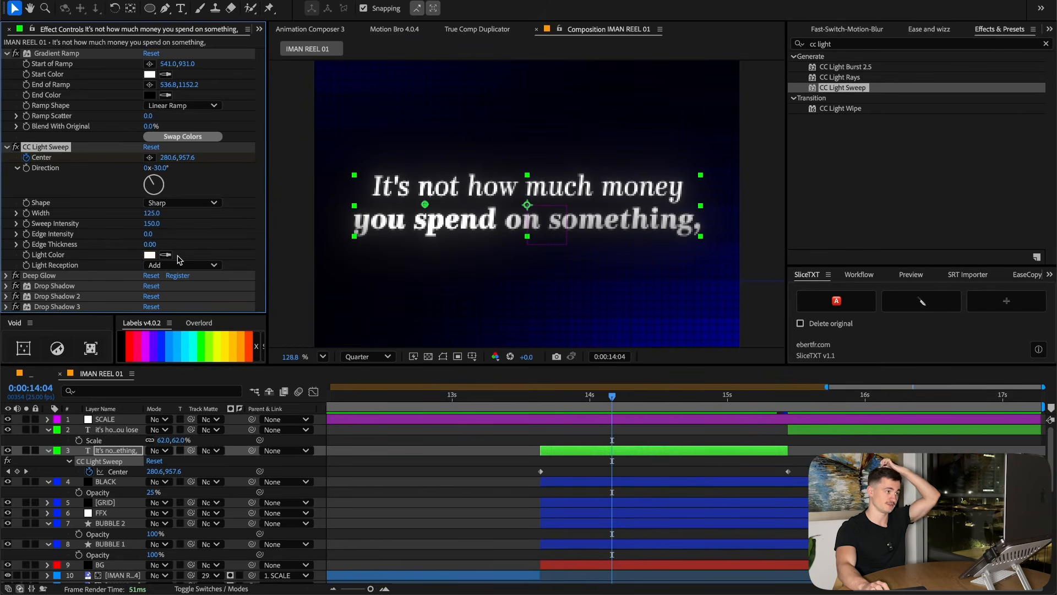
{"action": "key", "text": "shift+slash"}
{"action": "left_click", "coordinate": [496, 401]}
{"action": "key", "text": "space"}
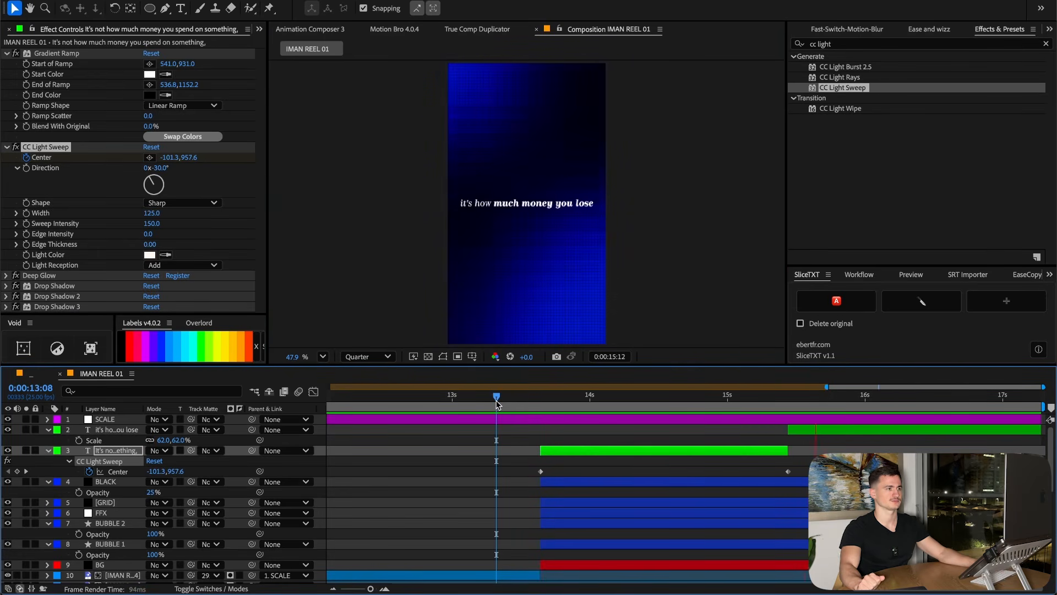
{"action": "left_click", "coordinate": [754, 405]}
{"action": "left_click", "coordinate": [740, 418]}
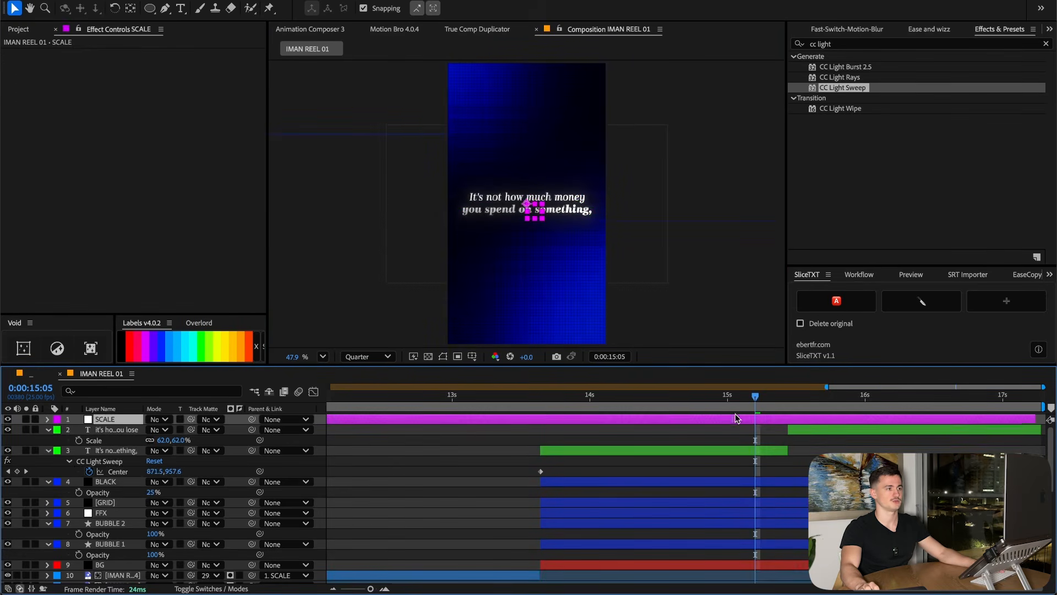
{"action": "left_click", "coordinate": [580, 402]}
{"action": "left_click_drag", "start_coordinate": [581, 401], "coordinate": [788, 427]}
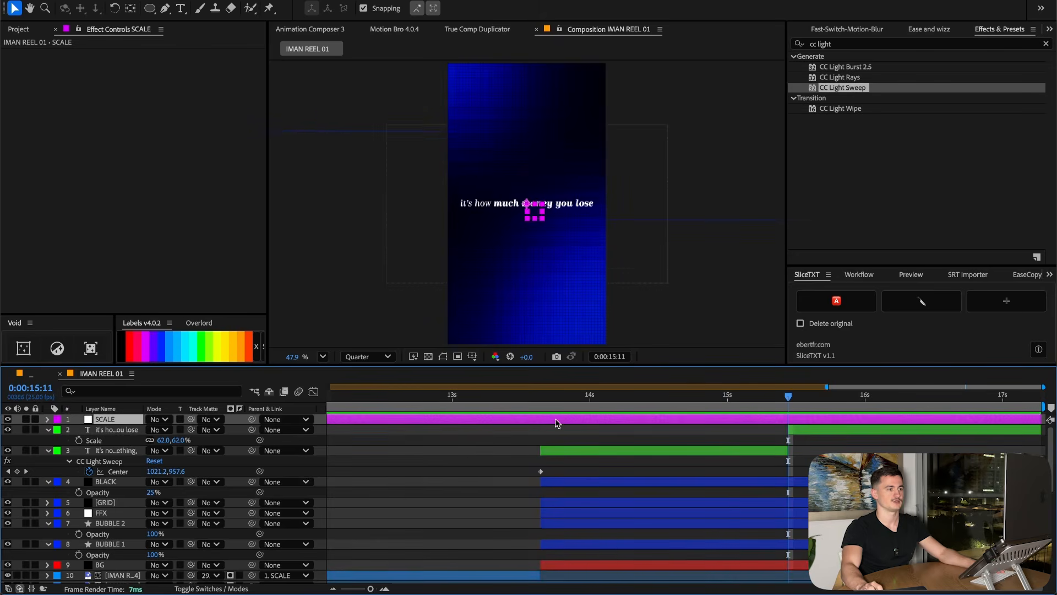
Copy the first caption's effects and paste them onto the "it's how much money you lose" layer at 0:00:15:11
{"action": "left_click", "coordinate": [555, 450]}
{"action": "left_click_drag", "start_coordinate": [548, 407], "coordinate": [541, 406]}
{"action": "left_click", "coordinate": [52, 54]}
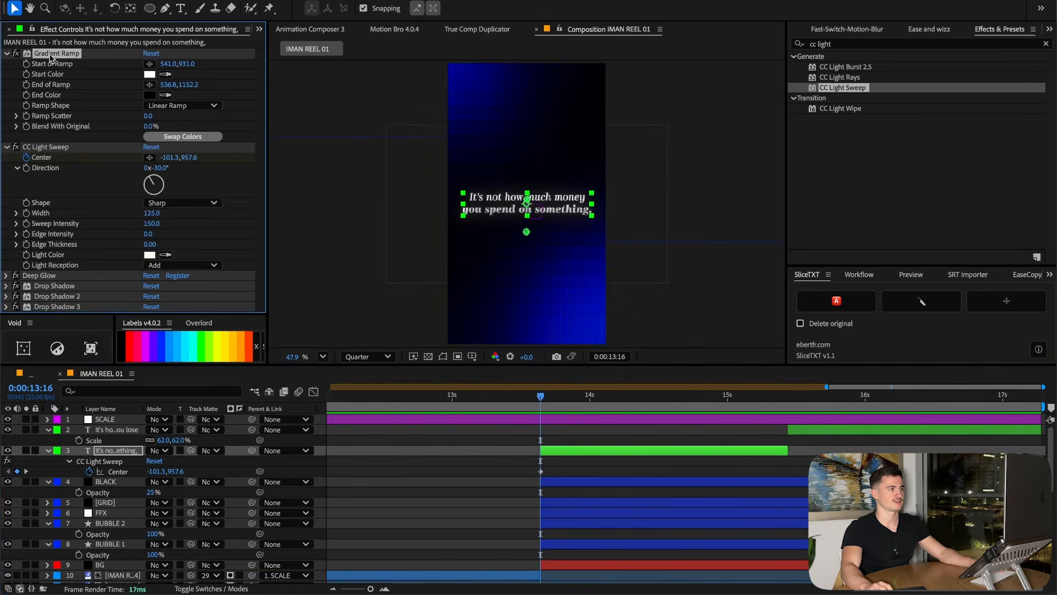
{"action": "key", "text": "super+a"}
{"action": "left_click", "coordinate": [6, 53]}
{"action": "left_click", "coordinate": [70, 157]}
{"action": "left_click", "coordinate": [53, 95]}
{"action": "key", "text": "super+a"}
{"action": "left_click", "coordinate": [121, 472]}
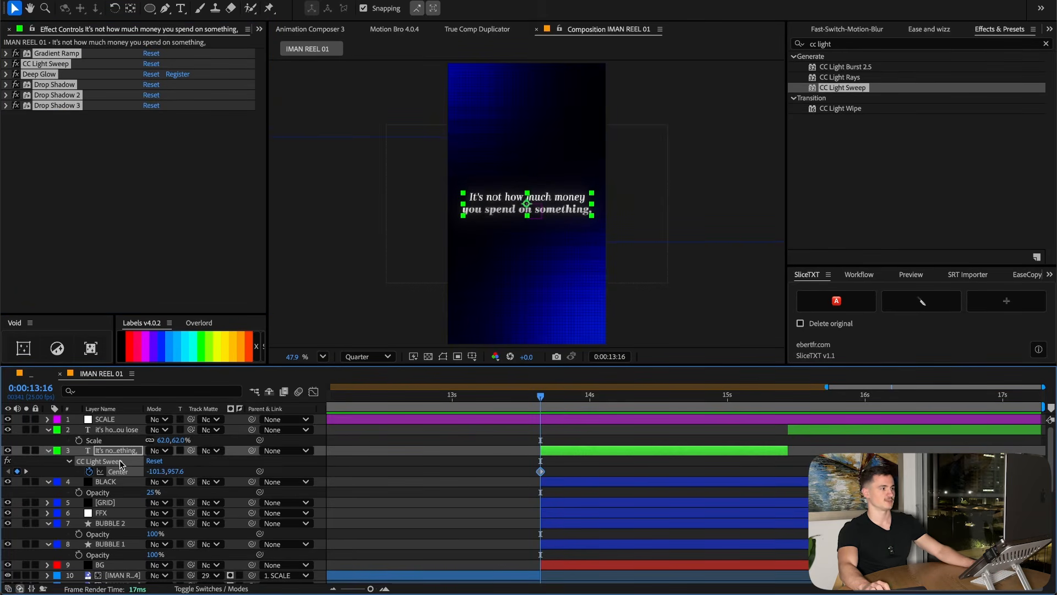
{"action": "left_click", "coordinate": [798, 429]}
{"action": "left_click", "coordinate": [788, 400]}
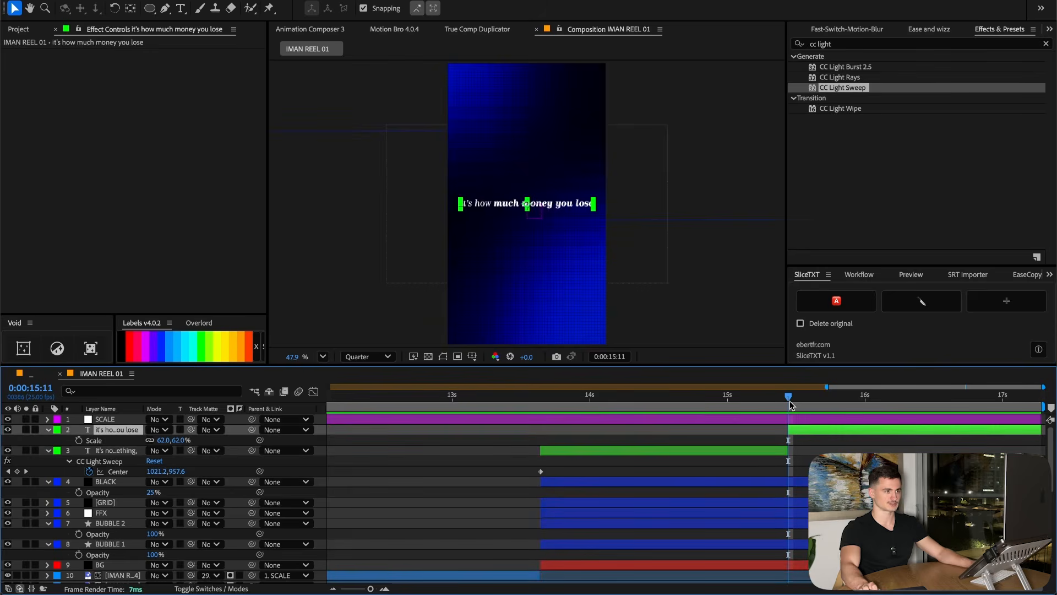
{"action": "key", "text": "super+v"}
Collapse the timeline layers' properties and the second caption's effects, and clear the effects search
{"action": "scroll", "coordinate": [642, 264], "scroll_direction": "up", "scroll_amount": 5}
{"action": "mouse_move", "coordinate": [859, 394]}
{"action": "left_mouse_down"}
{"action": "mouse_move", "coordinate": [989, 394]}
{"action": "mouse_move", "coordinate": [872, 395]}
{"action": "left_mouse_up"}
{"action": "key", "text": "super+a"}
{"action": "key", "text": "u"}
{"action": "left_click", "coordinate": [517, 441]}
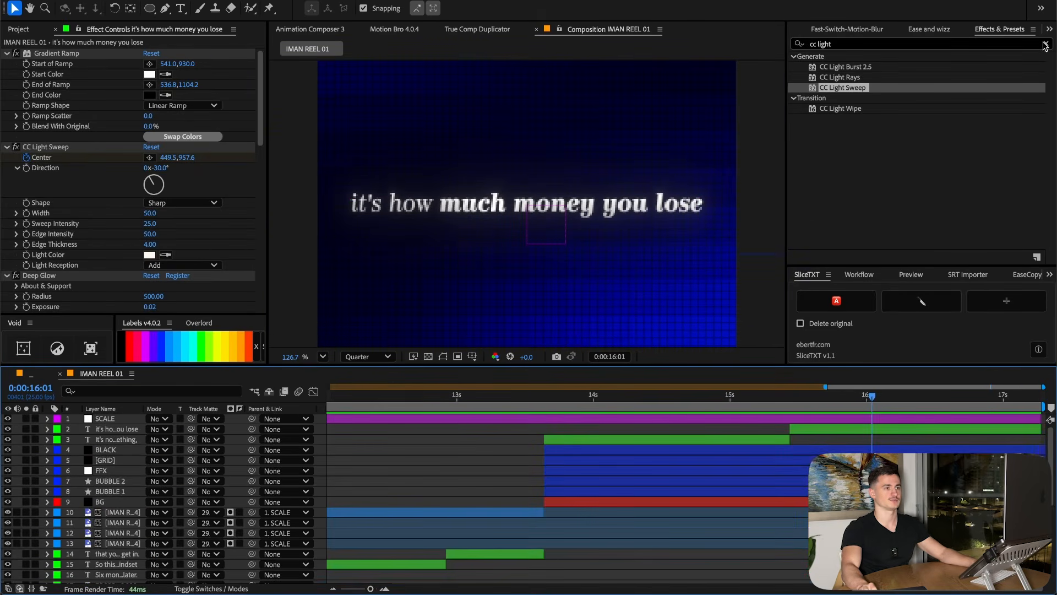
{"action": "left_click", "coordinate": [1045, 45]}
{"action": "left_click", "coordinate": [55, 53]}
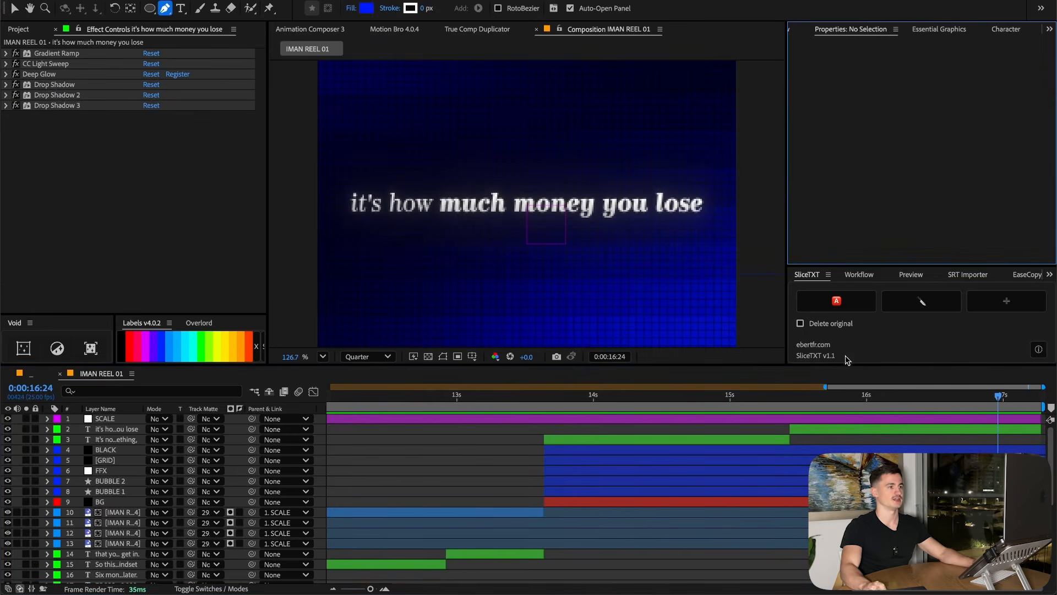
At 0:00:16:10 in full resolution, draw a straight horizontal line with the Pen tool beneath the word "lose"
{"action": "left_click", "coordinate": [921, 406]}
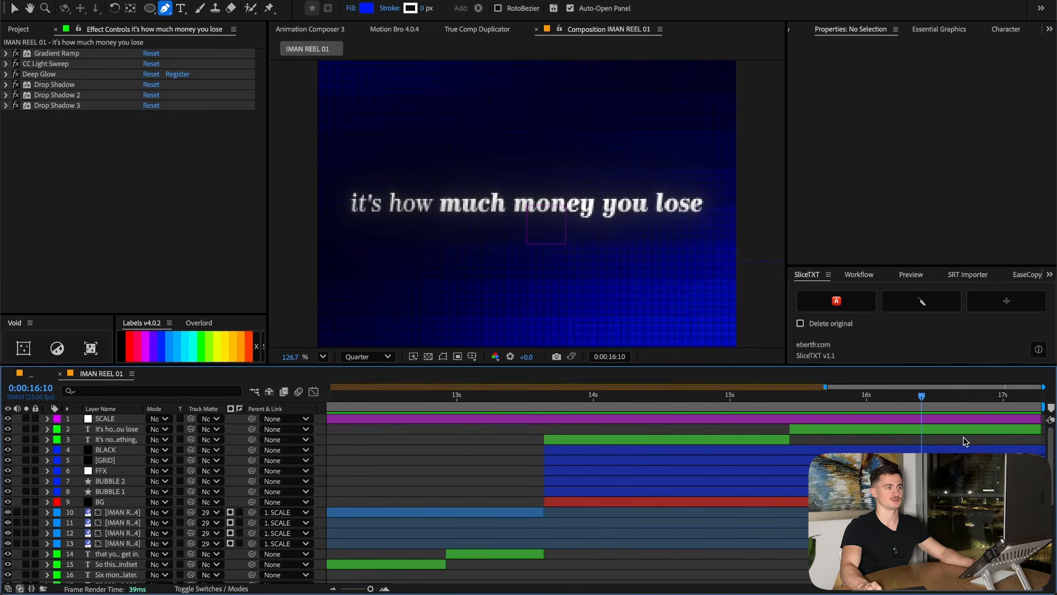
{"action": "left_click", "coordinate": [166, 9]}
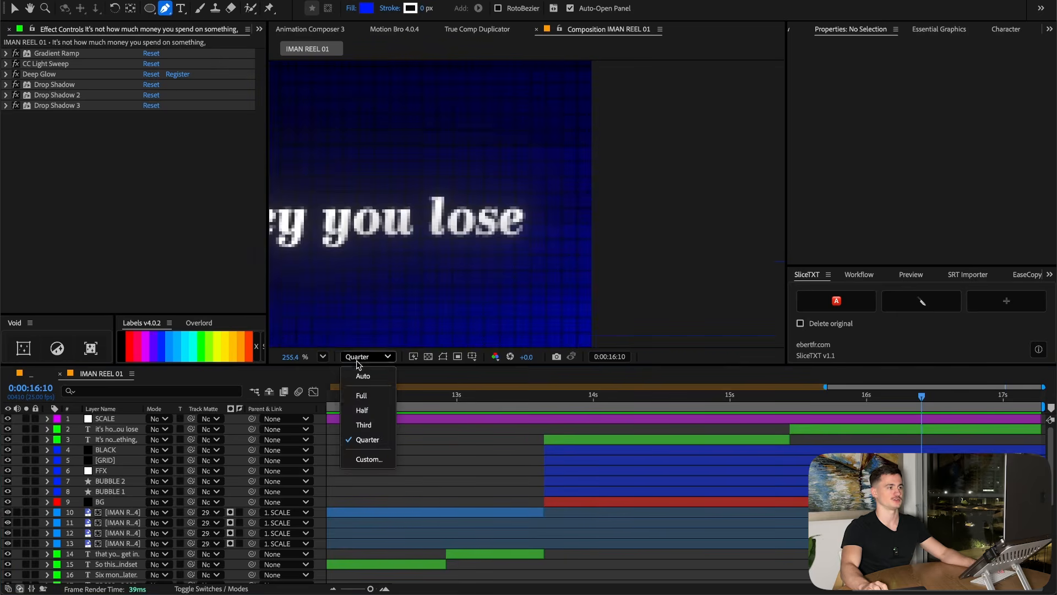
{"action": "left_click", "coordinate": [362, 391]}
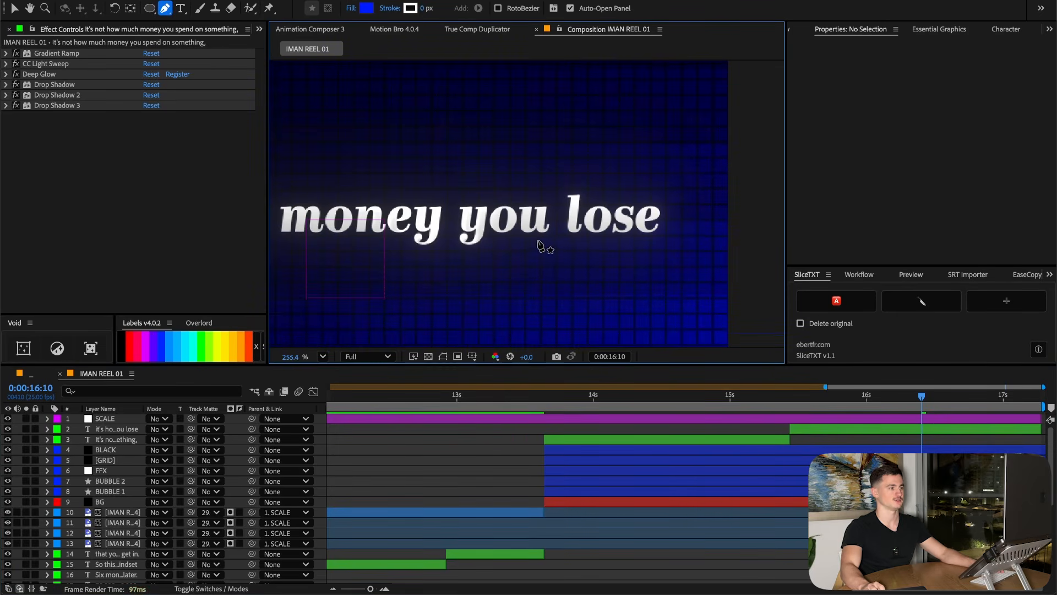
{"action": "left_click", "coordinate": [555, 239]}
{"action": "left_click", "coordinate": [663, 241]}
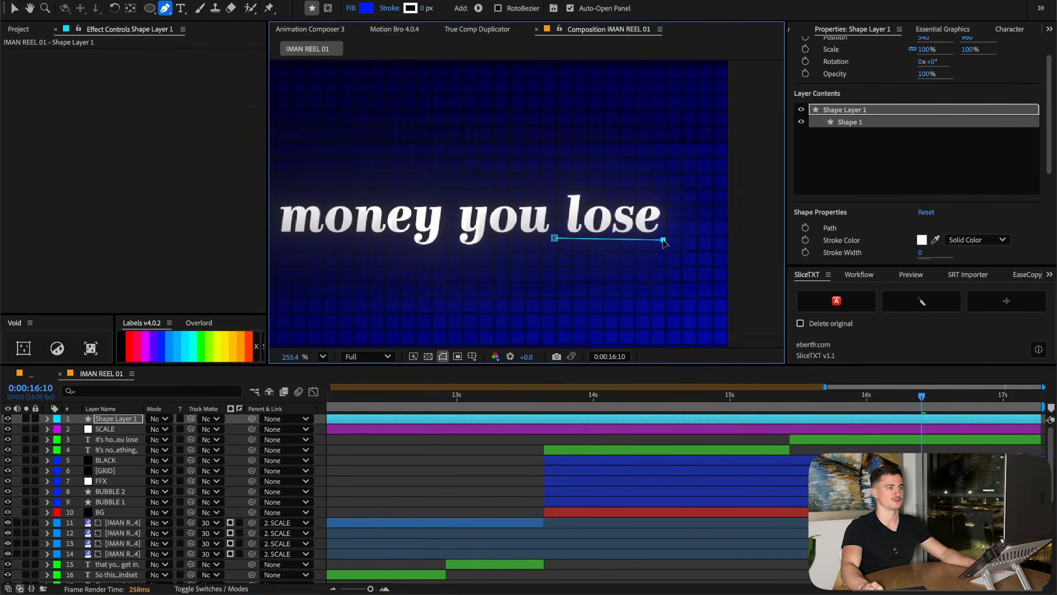
{"action": "left_click_drag", "start_coordinate": [664, 243], "coordinate": [669, 241]}
Set the underline shape's fill to None and its stroke width to 7
{"action": "scroll", "coordinate": [869, 192], "scroll_direction": "down", "scroll_amount": 2}
{"action": "left_click", "coordinate": [976, 234]}
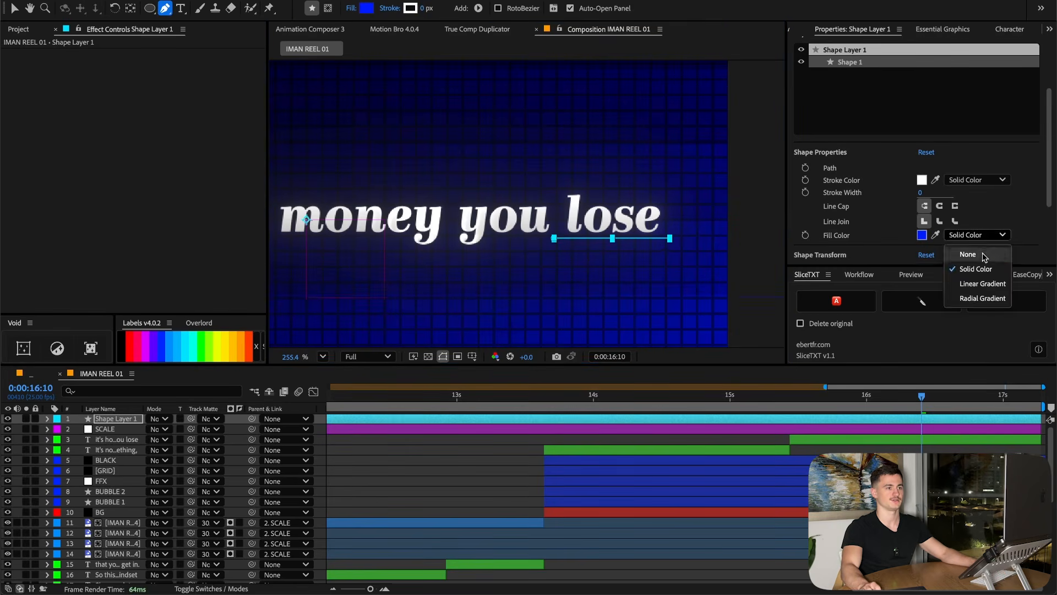
{"action": "left_click", "coordinate": [981, 255]}
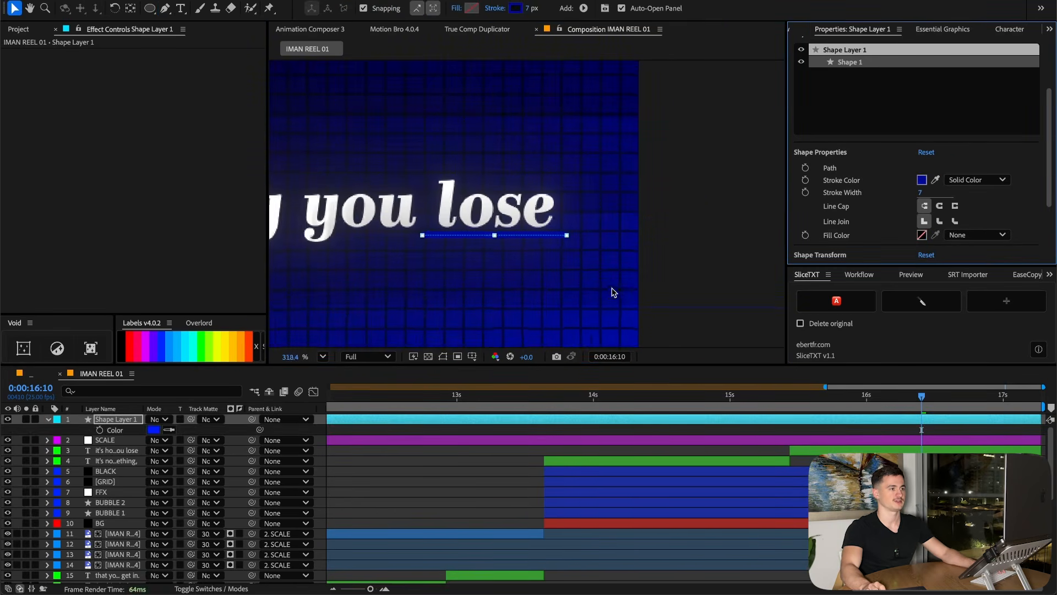
{"action": "scroll", "coordinate": [538, 242], "scroll_direction": "up", "scroll_amount": 3}
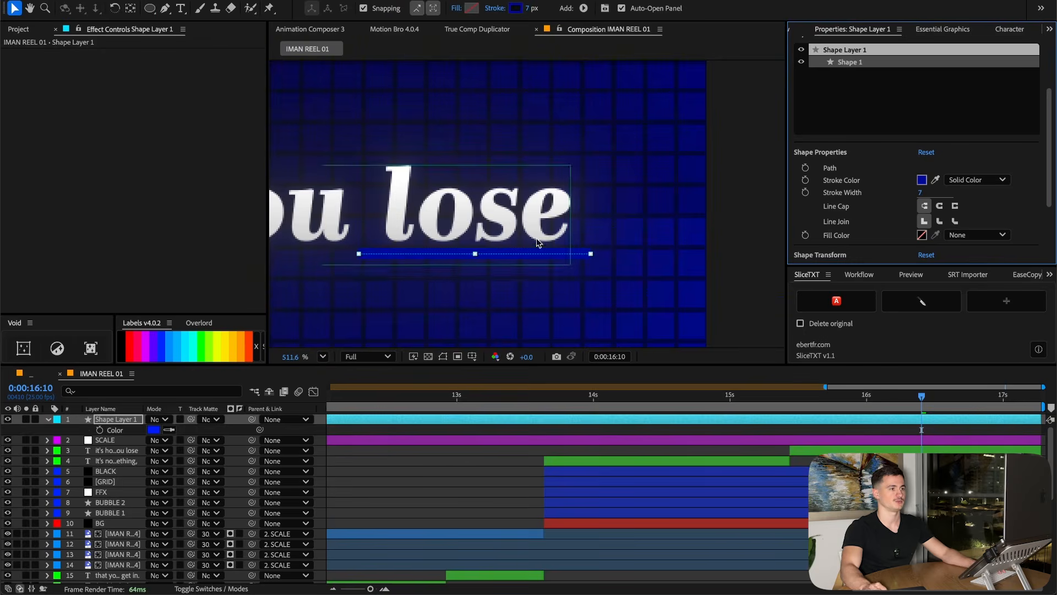
Change the underline's stroke to a brighter blue and give it round line caps and joins
{"action": "left_click", "coordinate": [515, 8]}
{"action": "left_click_drag", "start_coordinate": [537, 242], "coordinate": [571, 174]}
{"action": "left_click", "coordinate": [560, 277]}
{"action": "left_click", "coordinate": [650, 223]}
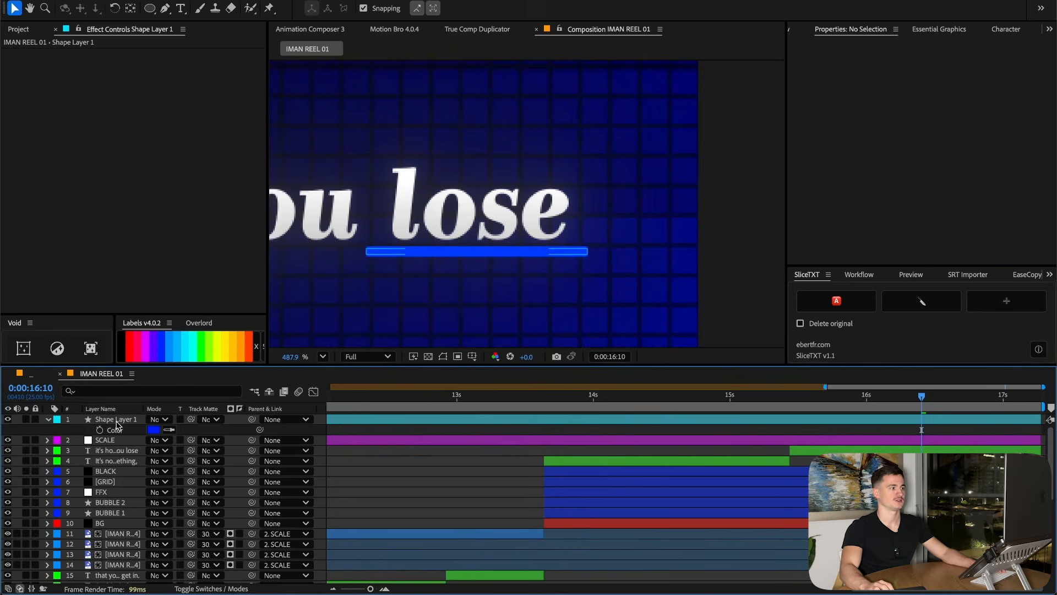
{"action": "left_click", "coordinate": [939, 206]}
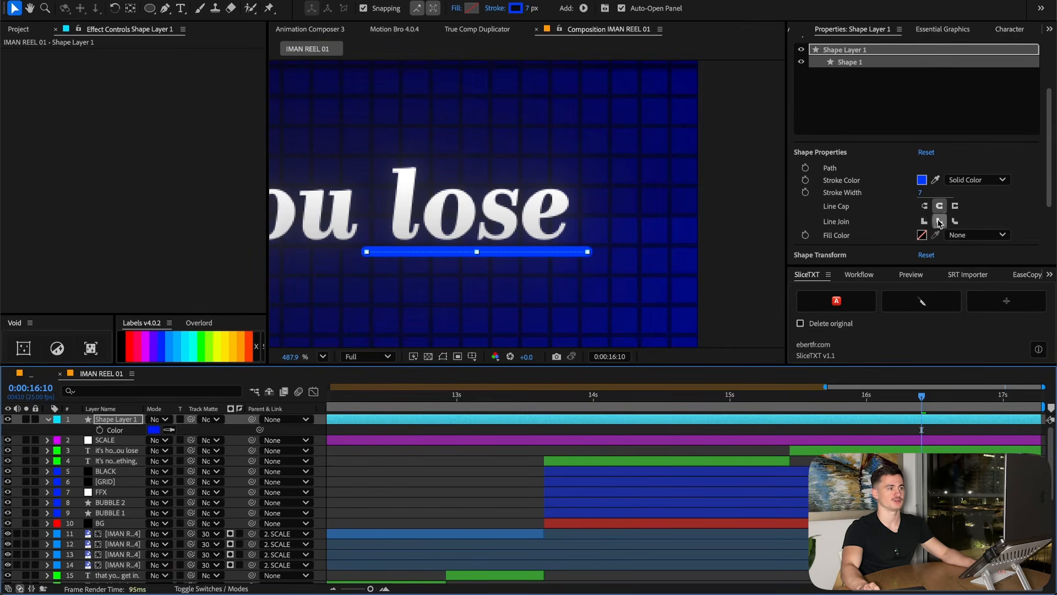
Reveal the underline layer's Scale at 0:00:15:11 and extend the work area's end to near 0:00:17:00
{"action": "left_click", "coordinate": [451, 462]}
{"action": "scroll", "coordinate": [488, 262], "scroll_direction": "down", "scroll_amount": 2}
{"action": "left_click", "coordinate": [488, 233]}
{"action": "scroll", "coordinate": [489, 242], "scroll_direction": "up", "scroll_amount": 1}
{"action": "key", "text": "s"}
{"action": "left_click", "coordinate": [790, 402]}
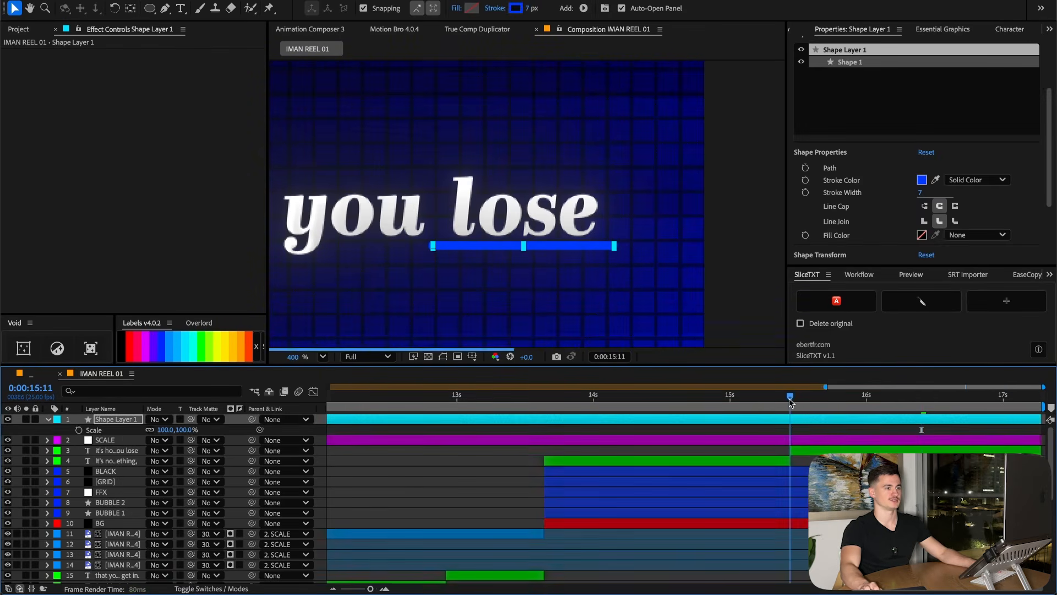
{"action": "left_click_drag", "start_coordinate": [825, 387], "coordinate": [966, 428]}
Trim the underline layer to start at 0:00:15:11 and place it directly below the SCALE layer
{"action": "key", "text": "equal"}
{"action": "key", "text": "equal"}
{"action": "key", "text": "equal"}
{"action": "left_click_drag", "start_coordinate": [115, 419], "coordinate": [116, 443]}
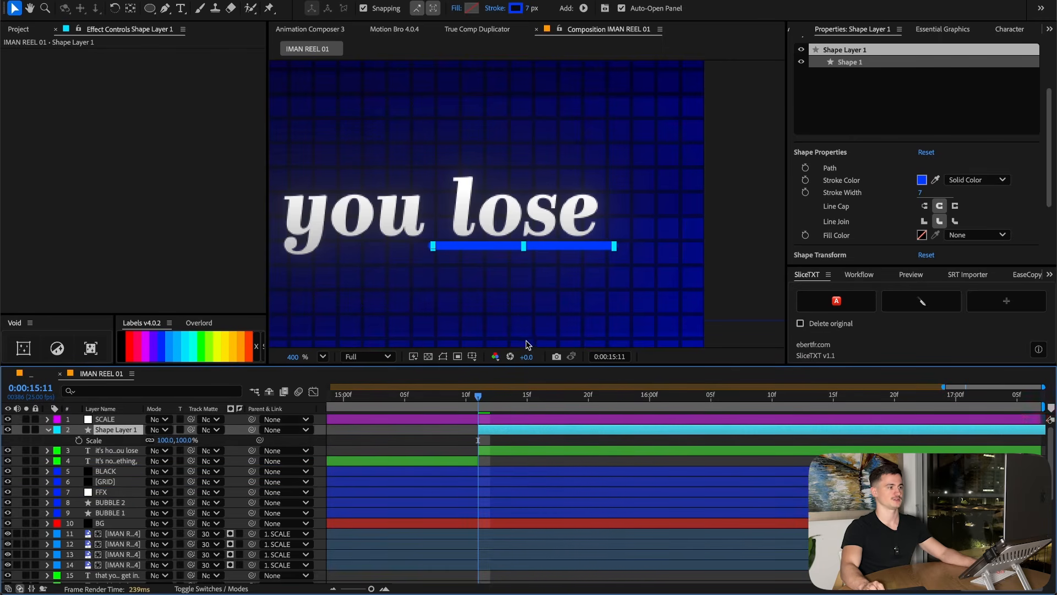
Give the underline layer a green label and move its anchor point to the line's left end
{"action": "left_click", "coordinate": [200, 351]}
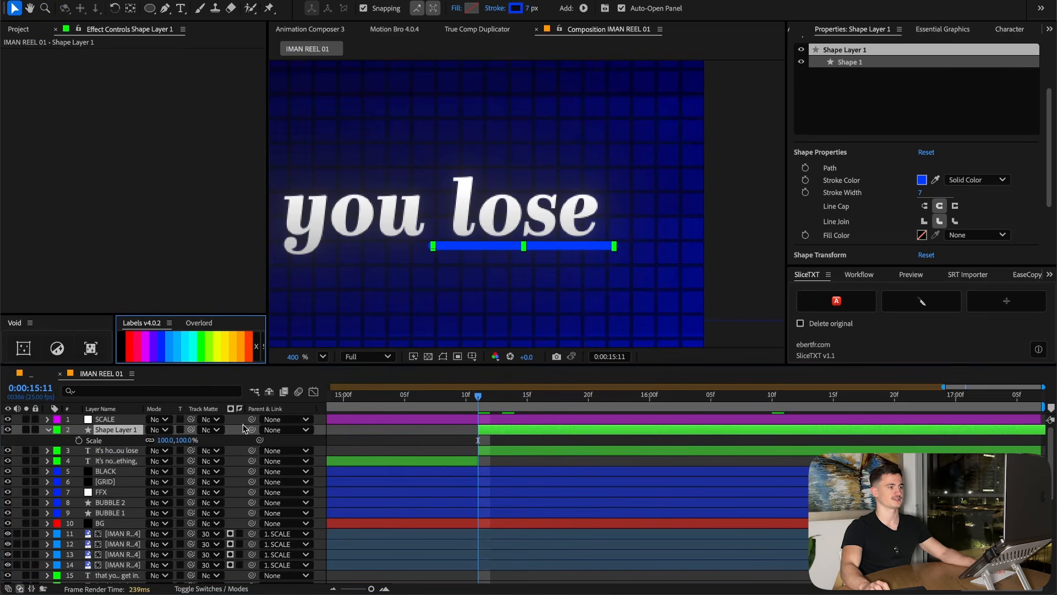
{"action": "left_click", "coordinate": [131, 9]}
{"action": "scroll", "coordinate": [417, 248], "scroll_direction": "down", "scroll_amount": 5}
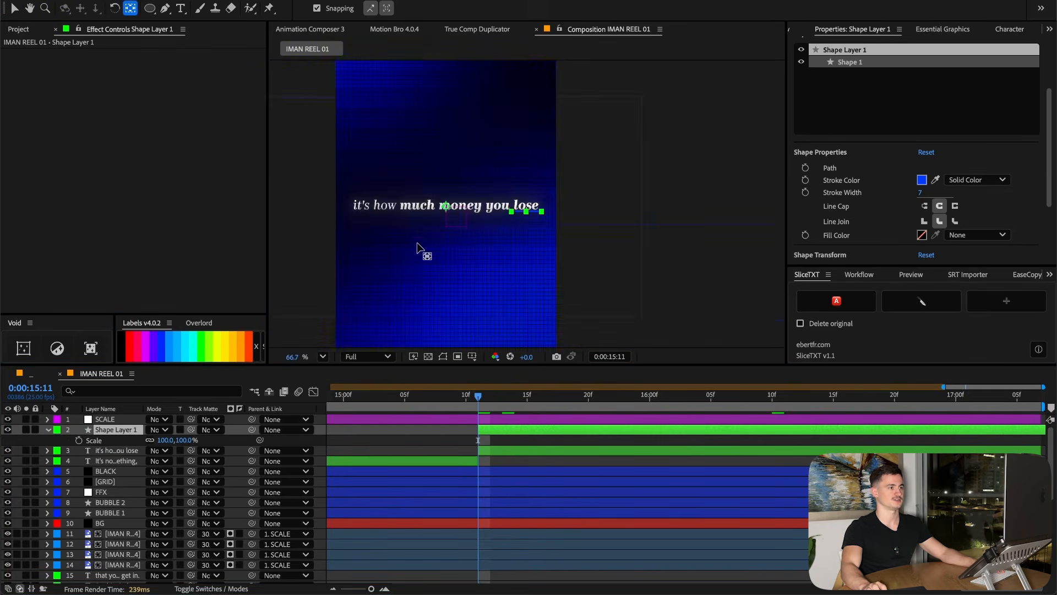
{"action": "scroll", "coordinate": [484, 255], "scroll_direction": "down", "scroll_amount": 4}
{"action": "scroll", "coordinate": [495, 242], "scroll_direction": "up", "scroll_amount": 5}
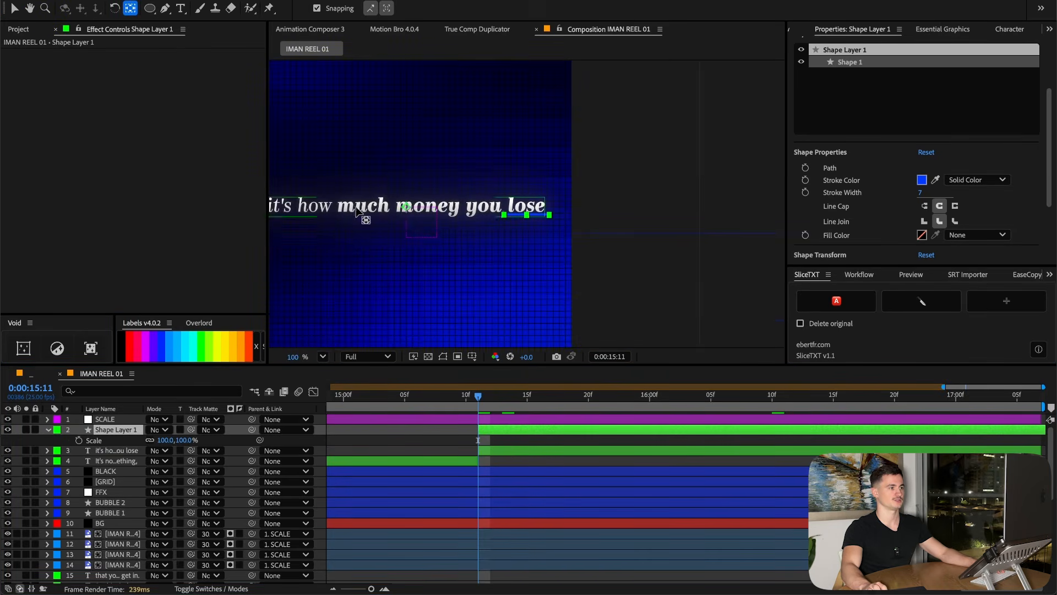
{"action": "scroll", "coordinate": [503, 217], "scroll_direction": "up", "scroll_amount": 7}
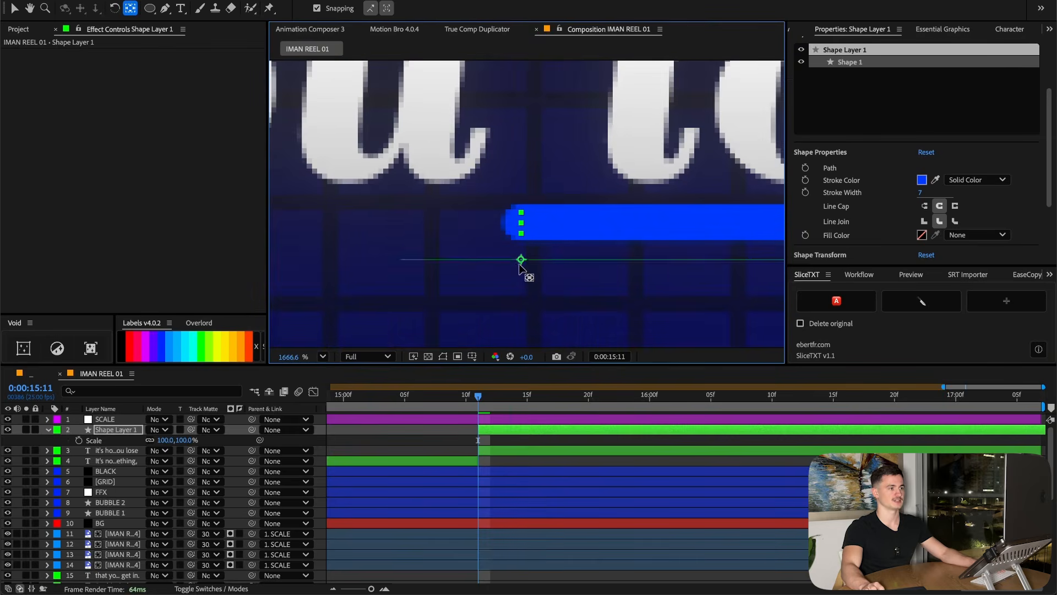
{"action": "left_click_drag", "start_coordinate": [518, 235], "coordinate": [508, 219]}
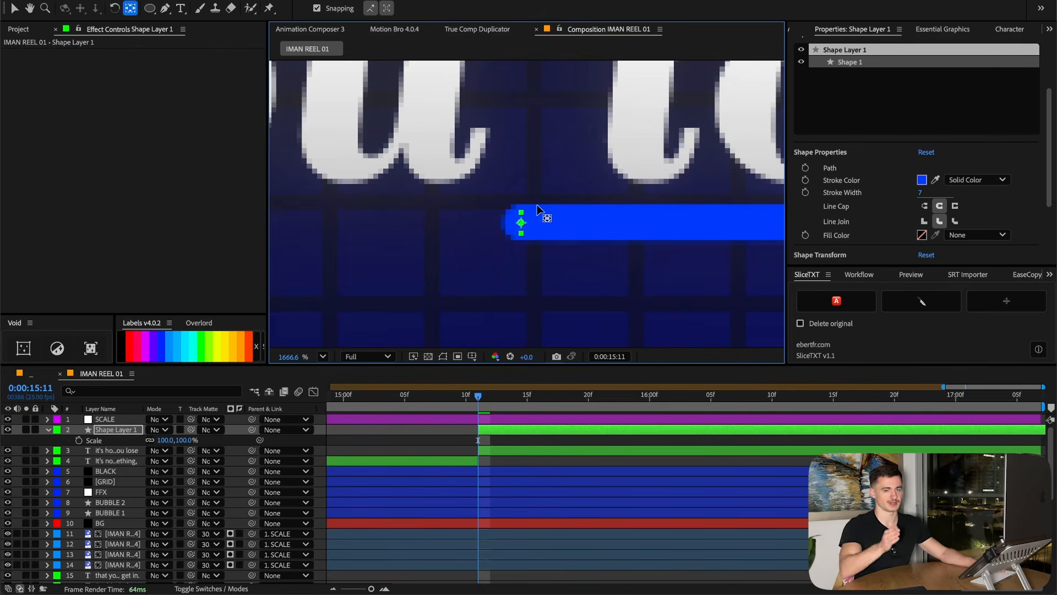
Keyframe the underline's horizontal scale from 0% at 0:00:15:11 to 100% at 0:00:16:10, eased with the smooth l preset
{"action": "left_click", "coordinate": [323, 356]}
{"action": "left_click", "coordinate": [337, 375]}
{"action": "left_click", "coordinate": [122, 432]}
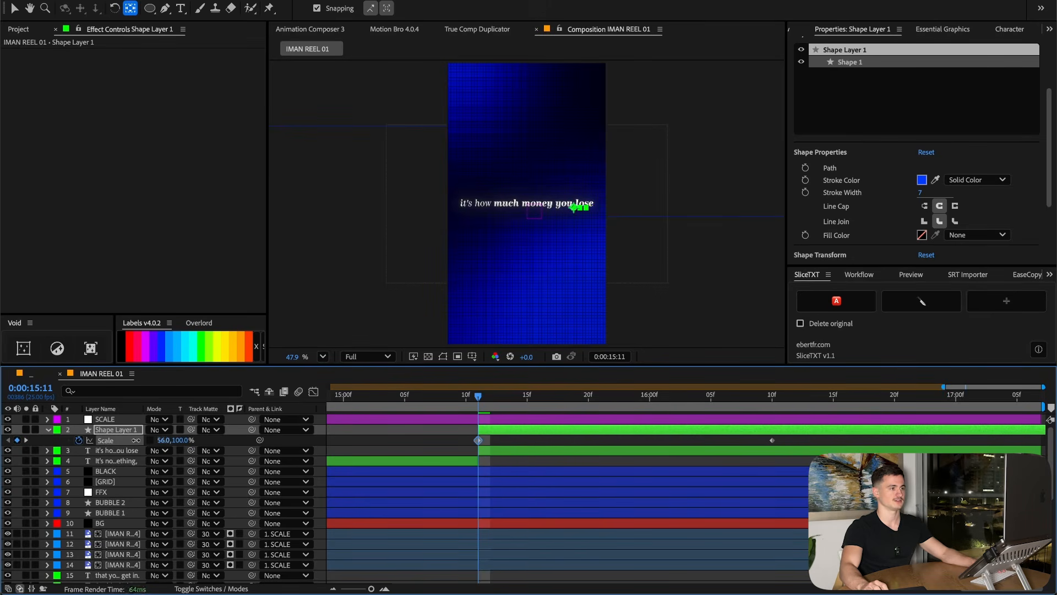
{"action": "scroll", "coordinate": [573, 270], "scroll_direction": "up", "scroll_amount": 10}
{"action": "left_click", "coordinate": [162, 440]}
{"action": "type", "text": "0"}
{"action": "key", "text": "Return"}
{"action": "left_click_drag", "start_coordinate": [840, 439], "coordinate": [458, 444]}
{"action": "scroll", "coordinate": [876, 33], "scroll_direction": "up", "scroll_amount": 1}
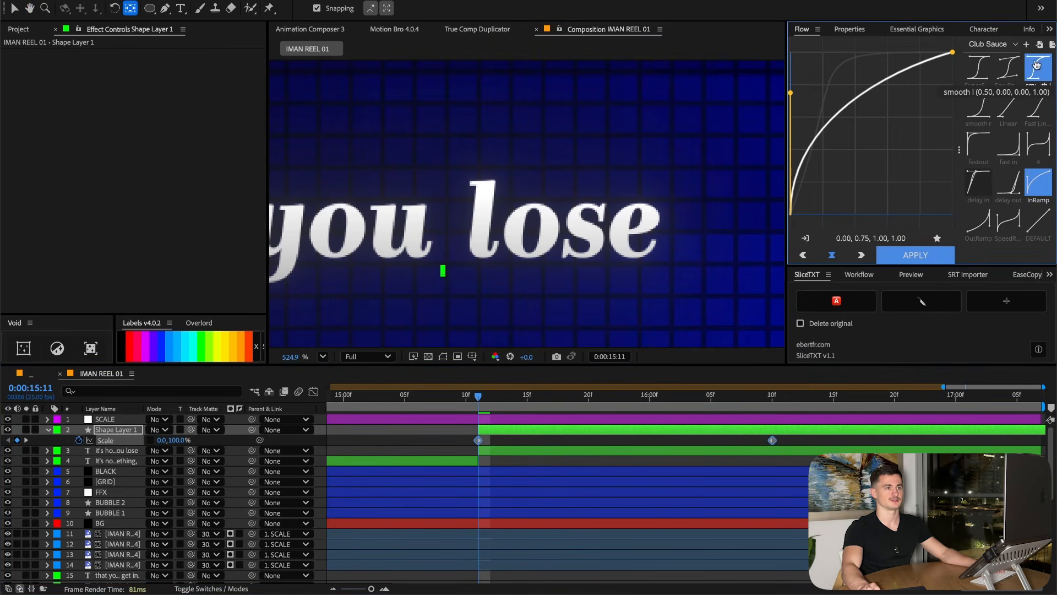
{"action": "left_click", "coordinate": [1037, 64]}
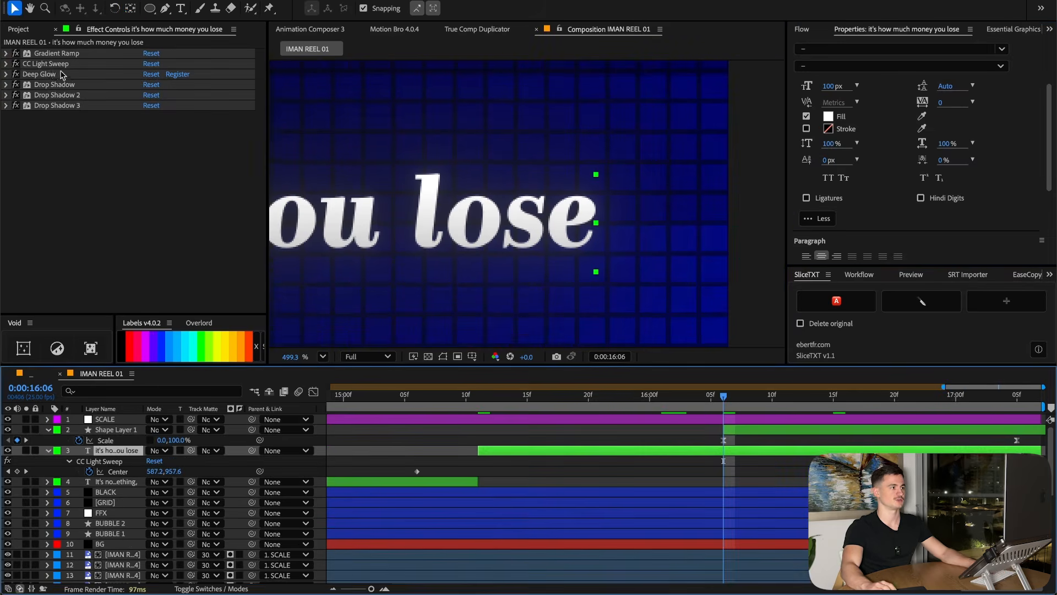
Copy Deep Glow from the "it's how much money you lose" text layer to the underline and set its Exposure to 0.05
{"action": "left_click", "coordinate": [52, 74]}
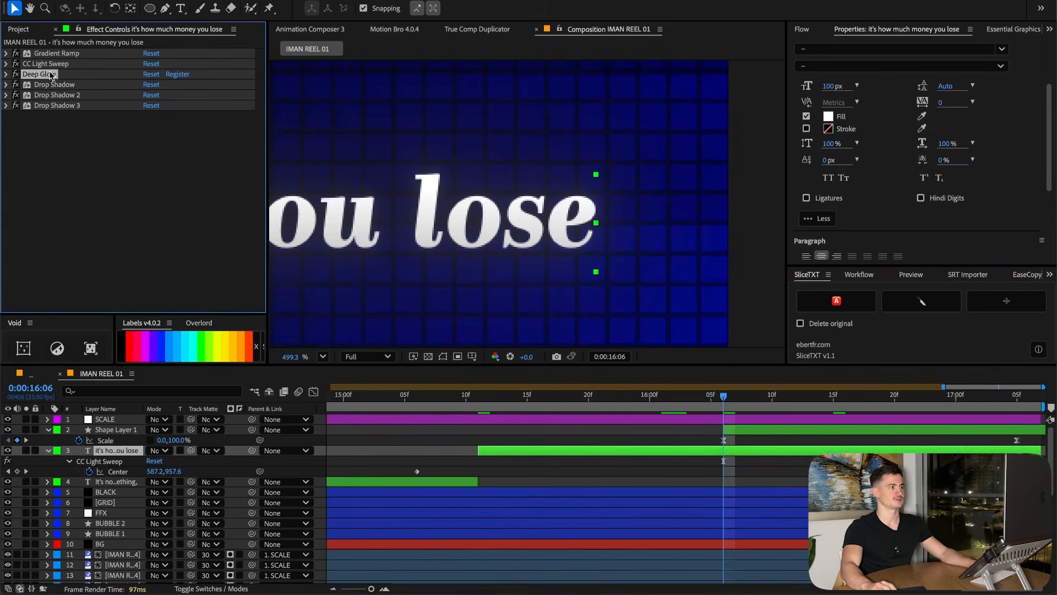
{"action": "left_click", "coordinate": [743, 429]}
{"action": "key", "text": "super+v"}
{"action": "left_click_drag", "start_coordinate": [736, 400], "coordinate": [943, 413]}
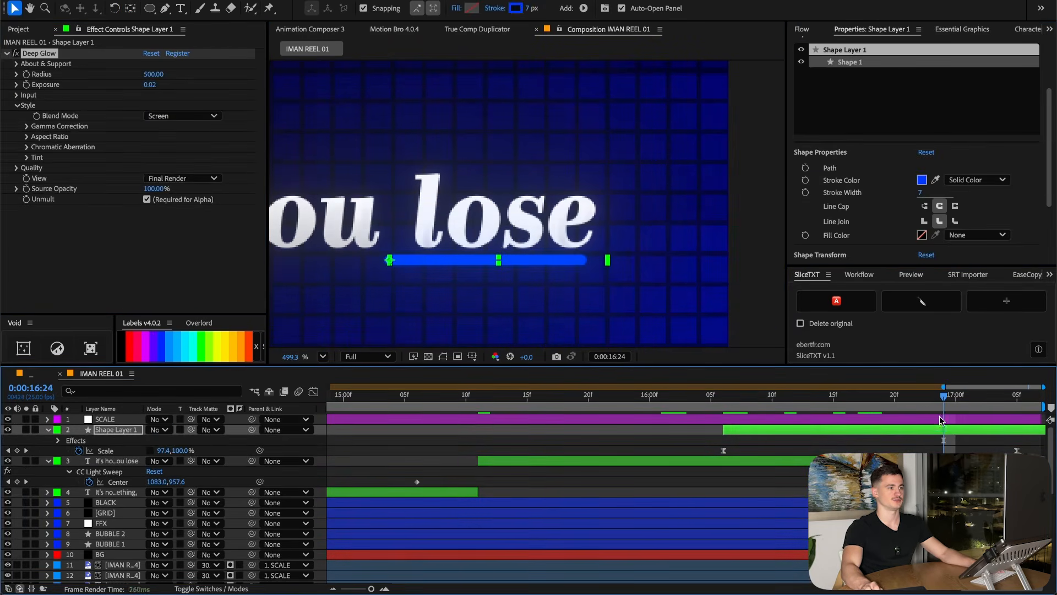
{"action": "key", "text": "comma"}
{"action": "left_click_drag", "start_coordinate": [149, 84], "coordinate": [89, 84]}
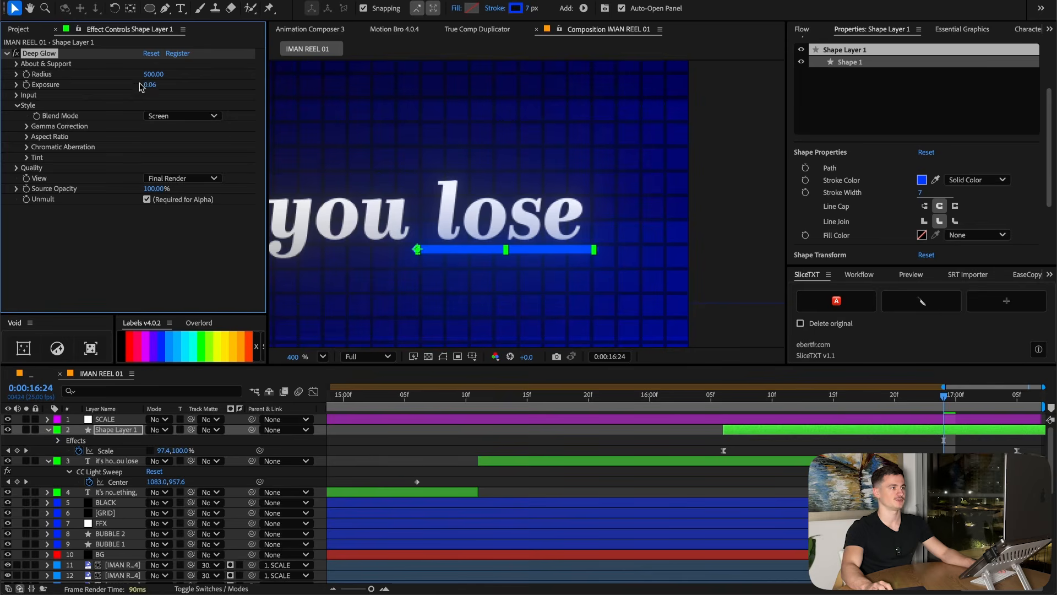
{"action": "key", "text": "Tab"}
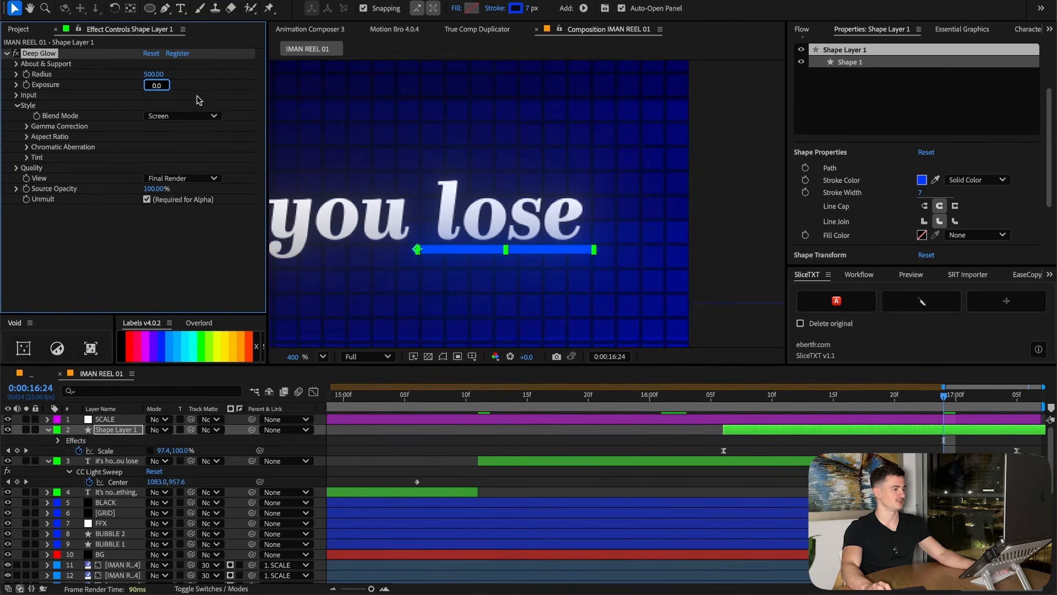
Change the underline's stroke to a light sky blue and adjust its stroke width
{"action": "left_click", "coordinate": [921, 180]}
{"action": "left_click_drag", "start_coordinate": [575, 204], "coordinate": [771, 71]}
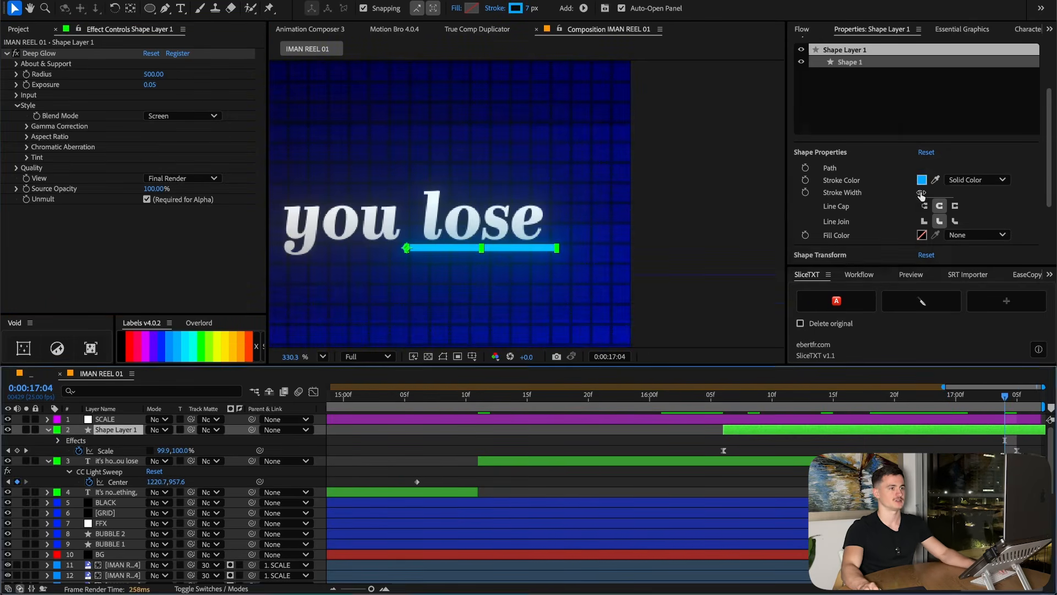
{"action": "left_click", "coordinate": [935, 192]}
{"action": "key", "text": "Return"}
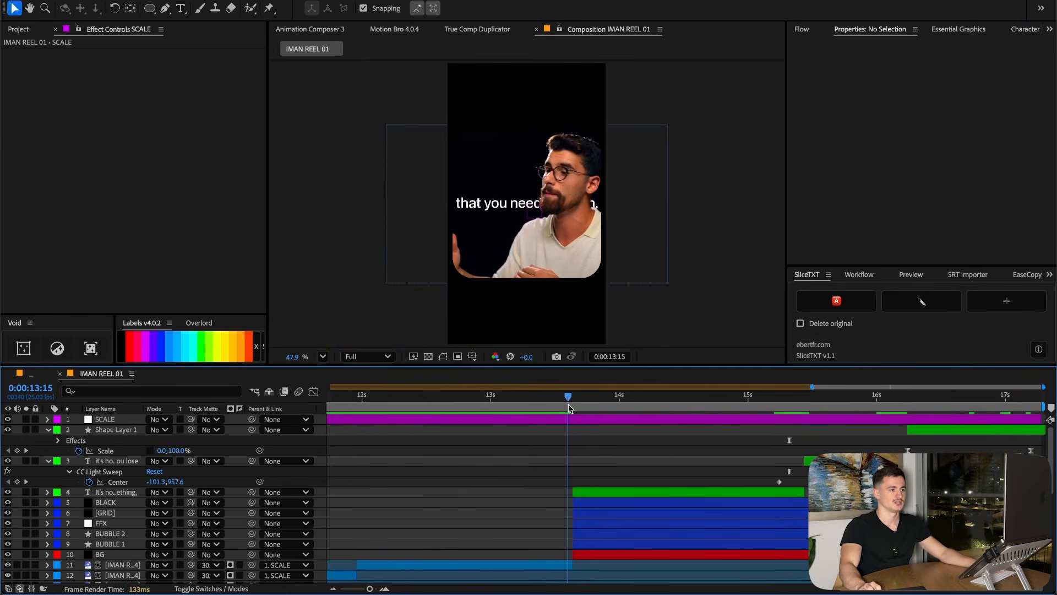
Split the SCALE layer at 0:00:13:16 and rename the second part CTRL
{"action": "left_click", "coordinate": [572, 408]}
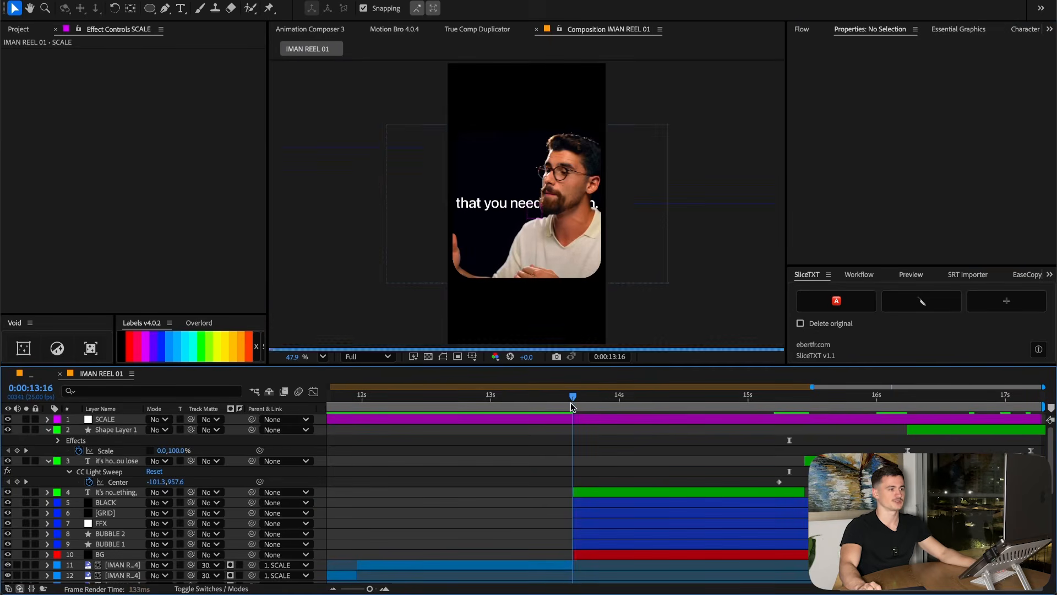
{"action": "left_click", "coordinate": [573, 423]}
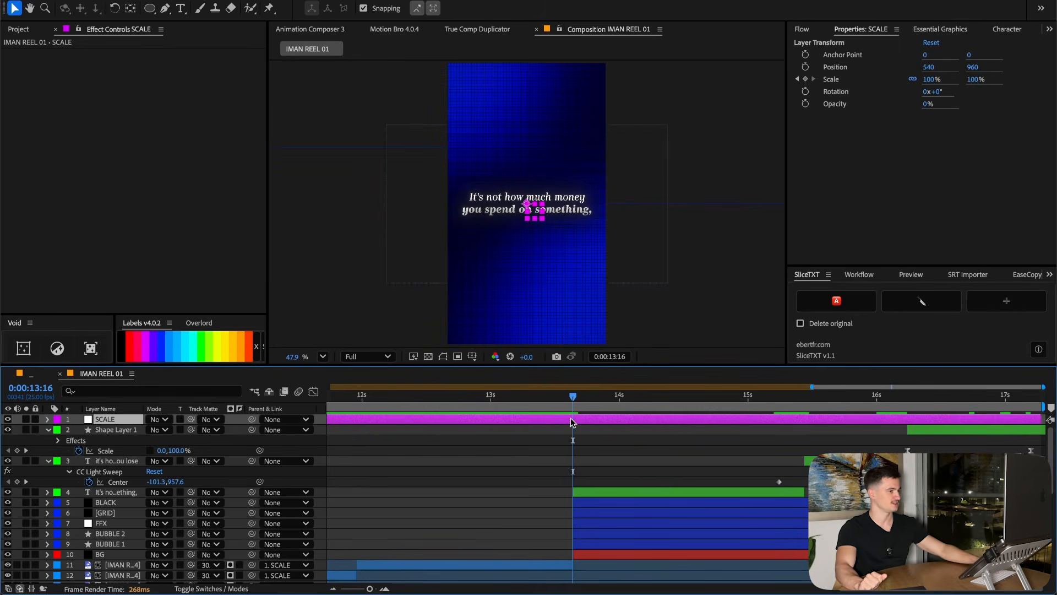
{"action": "key", "text": "ctrl+shift+d"}
{"action": "key", "text": "Return"}
{"action": "type", "text": "CTRL"}
{"action": "key", "text": "Return"}
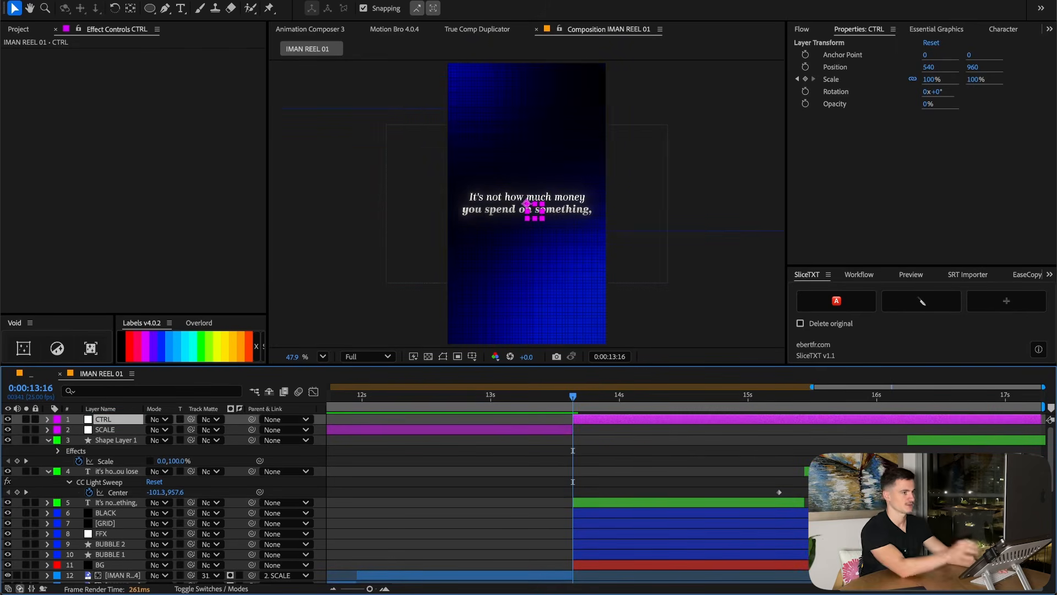
Parent the layers from Shape Layer 1 through BUBBLE 1 to CTRL and move SCALE below BG
{"action": "left_click_drag", "start_coordinate": [569, 414], "coordinate": [872, 386]}
{"action": "key", "text": "super+a"}
{"action": "key", "text": "u"}
{"action": "left_click", "coordinate": [472, 441]}
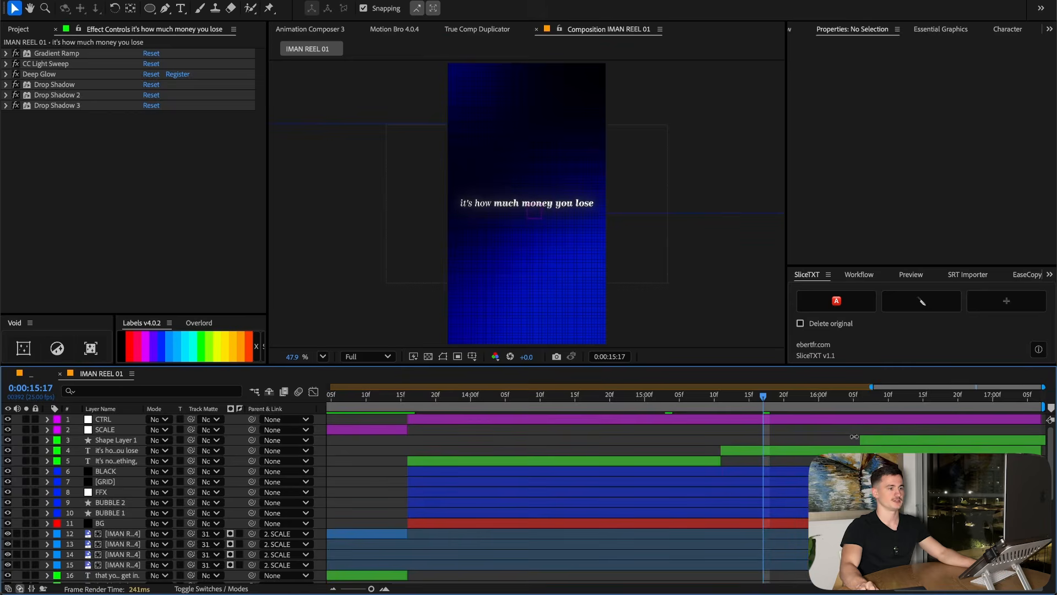
{"action": "left_click", "coordinate": [870, 440]}
{"action": "left_click", "coordinate": [116, 512], "text": "shift"}
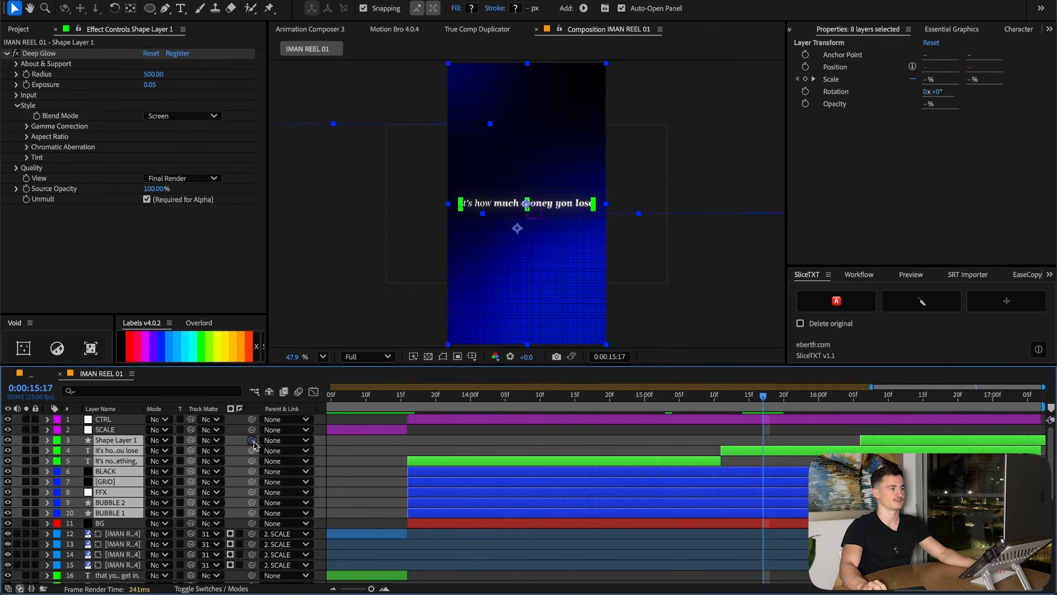
{"action": "left_click_drag", "start_coordinate": [252, 440], "coordinate": [114, 419]}
{"action": "left_click_drag", "start_coordinate": [114, 420], "coordinate": [141, 520]}
Set starting Position and Scale keyframes on CTRL at 0:00:13:16, showing both properties
{"action": "left_click", "coordinate": [118, 420]}
{"action": "left_click", "coordinate": [423, 421]}
{"action": "key", "text": "i"}
{"action": "key", "text": "s"}
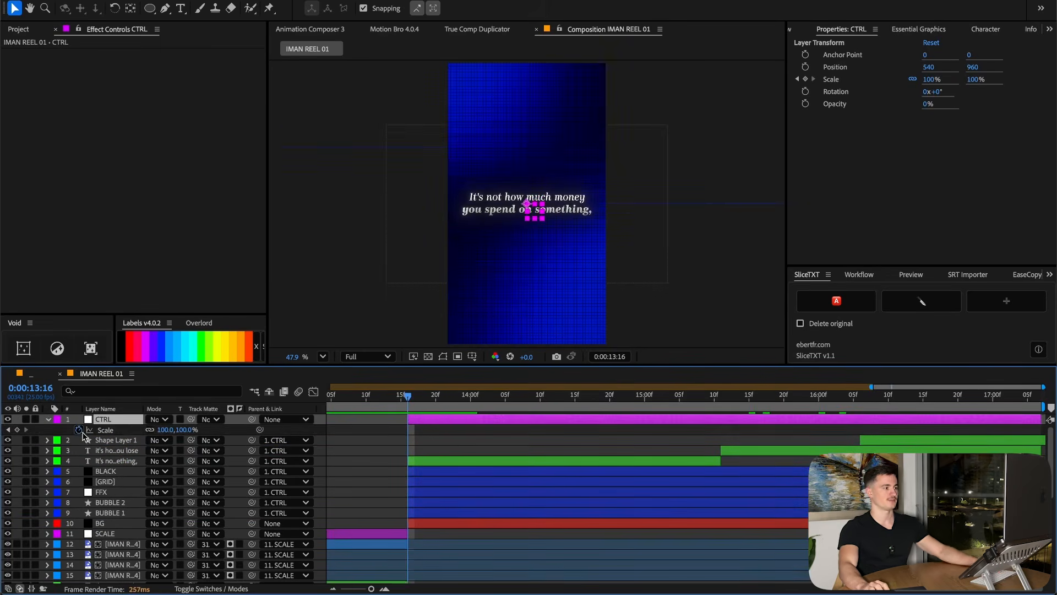
{"action": "left_click", "coordinate": [79, 430]}
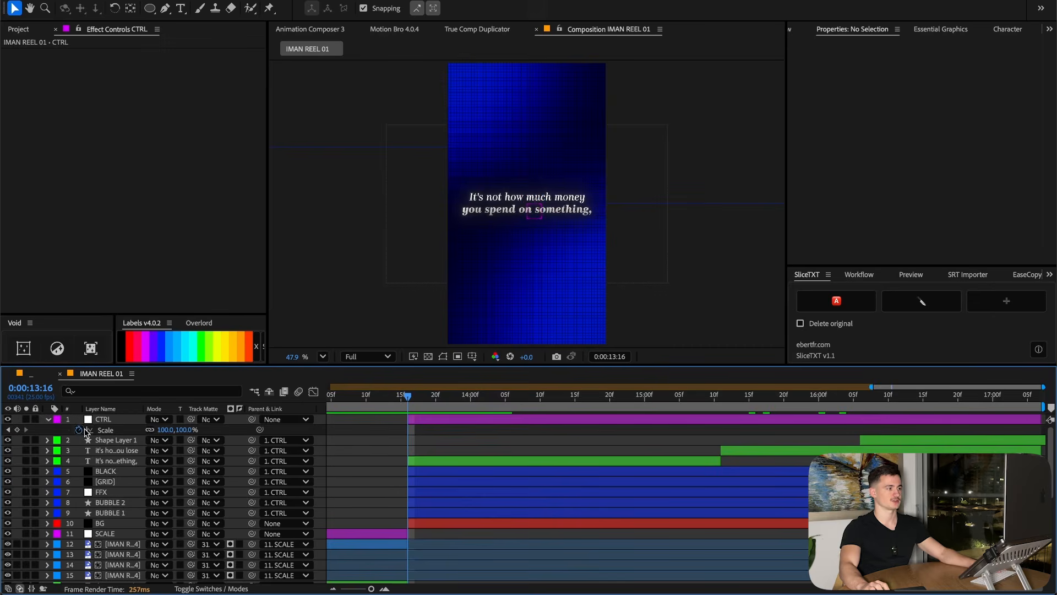
{"action": "key", "text": "p"}
{"action": "left_click", "coordinate": [79, 430]}
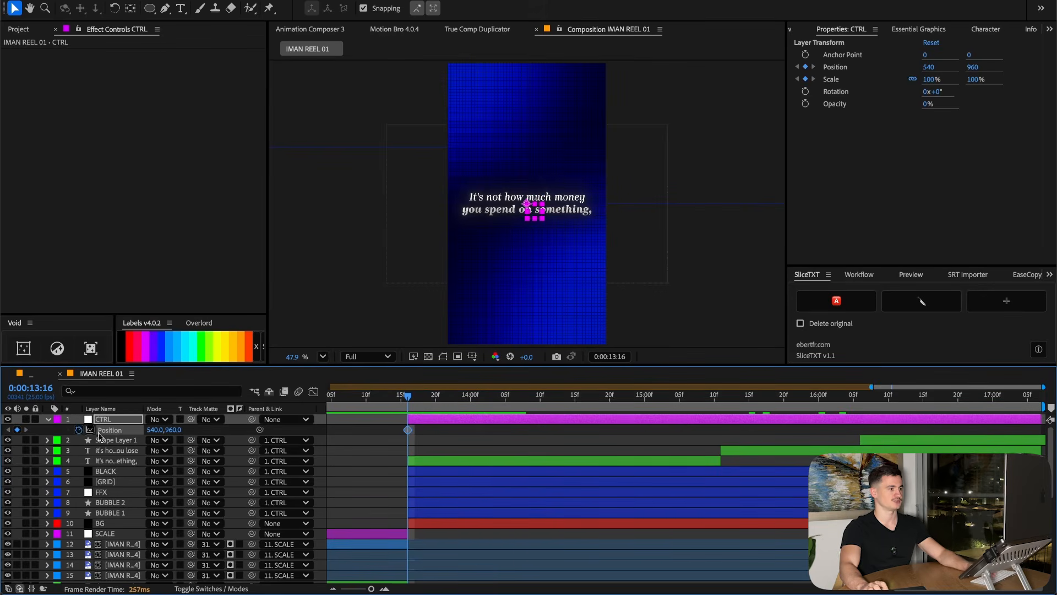
{"action": "key", "text": "shift+s"}
{"action": "left_click", "coordinate": [79, 441]}
{"action": "left_click", "coordinate": [430, 440]}
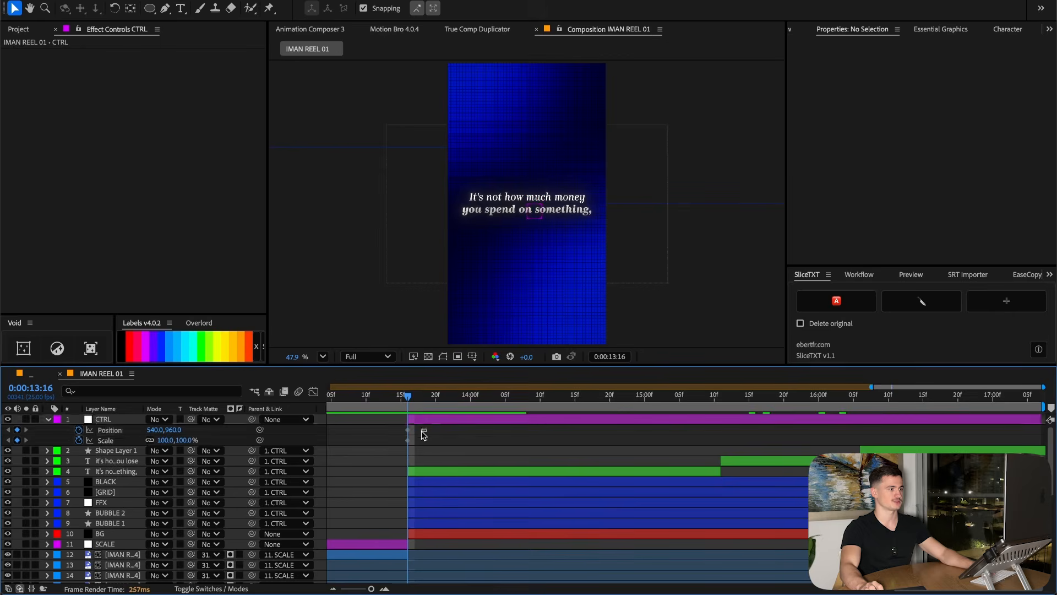
Shift CTRL's Position keyframe to 0:00:16:06 and keyframe its Scale from 150% at 0:00:13:16 to 100% at 0:00:15:06
{"action": "left_click_drag", "start_coordinate": [409, 429], "coordinate": [932, 431]}
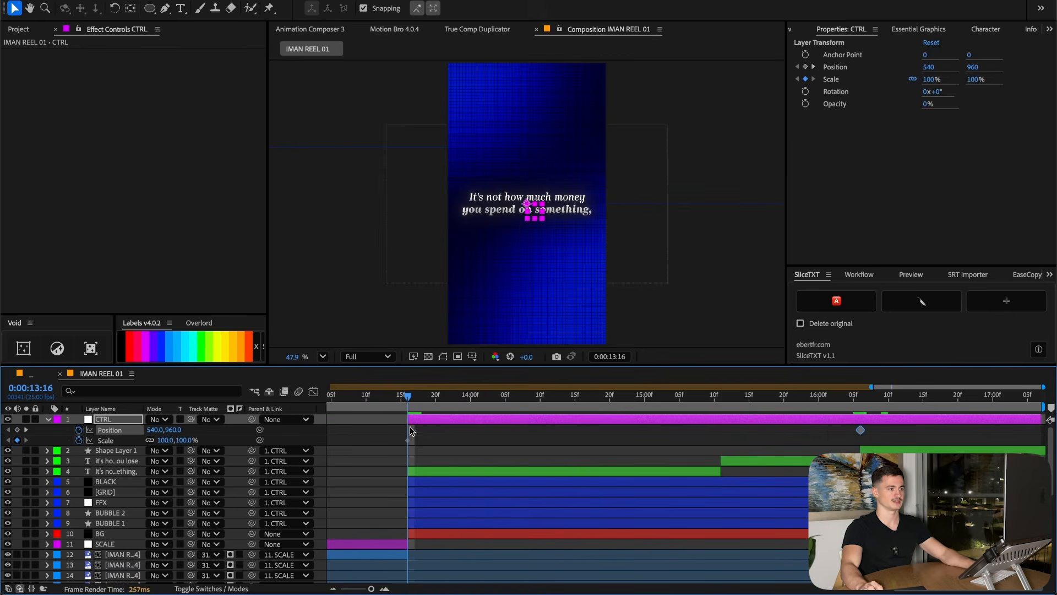
{"action": "left_click_drag", "start_coordinate": [409, 440], "coordinate": [683, 440]}
{"action": "left_click", "coordinate": [684, 439]}
{"action": "left_click_drag", "start_coordinate": [177, 439], "coordinate": [210, 439]}
{"action": "left_click", "coordinate": [187, 440]}
{"action": "type", "text": "159"}
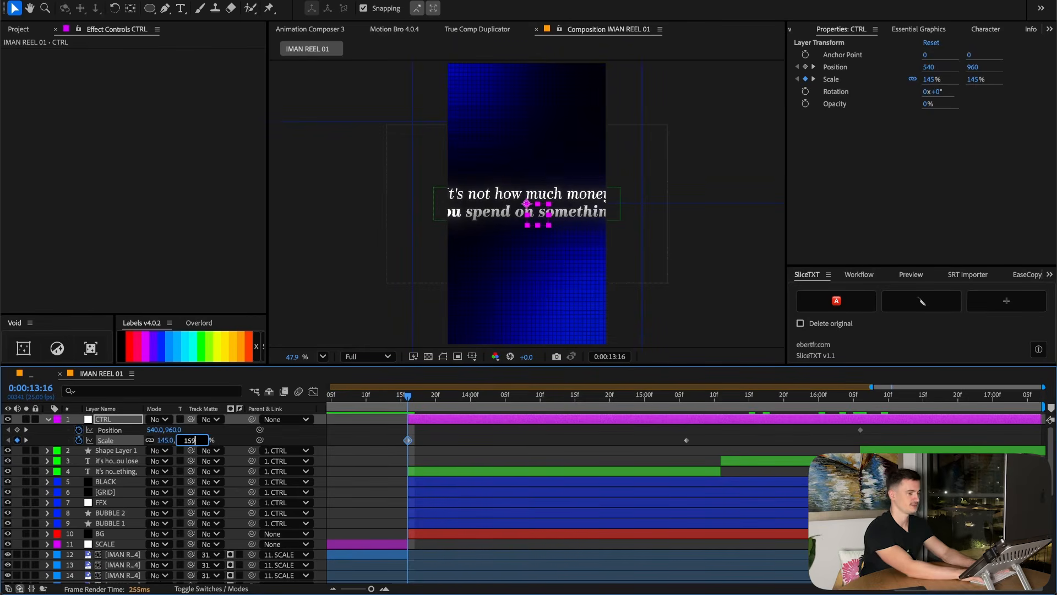
{"action": "key", "text": "Return"}
Place CTRL's 100% Scale keyframe at 0:00:15:05 and ease both Scale keyframes with the InRamp preset
{"action": "left_click", "coordinate": [678, 404]}
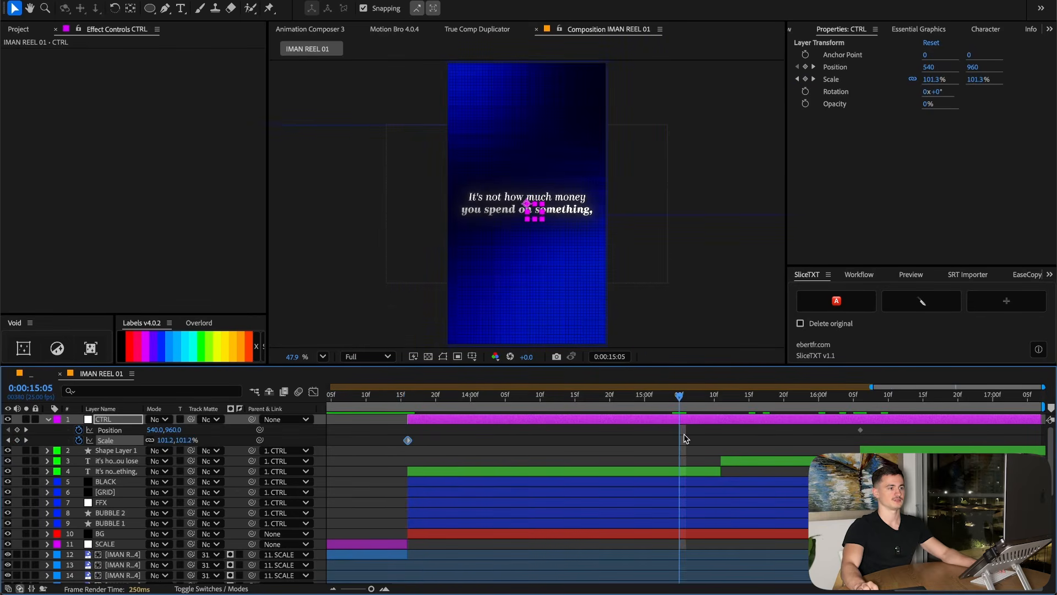
{"action": "left_click_drag", "start_coordinate": [695, 436], "coordinate": [404, 444]}
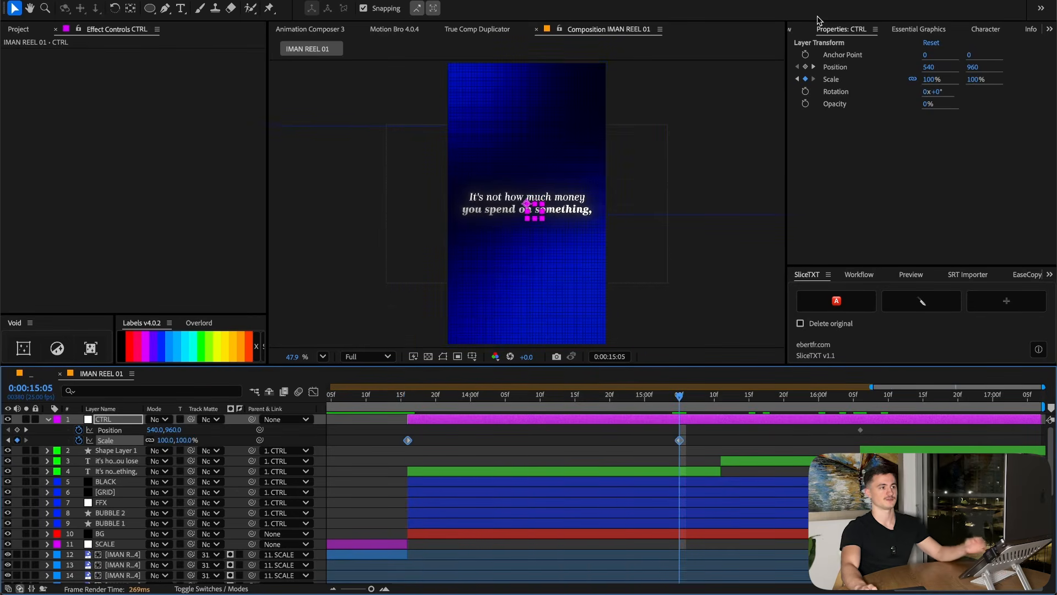
{"action": "scroll", "coordinate": [824, 23], "scroll_direction": "up", "scroll_amount": 1}
{"action": "left_click", "coordinate": [1035, 187]}
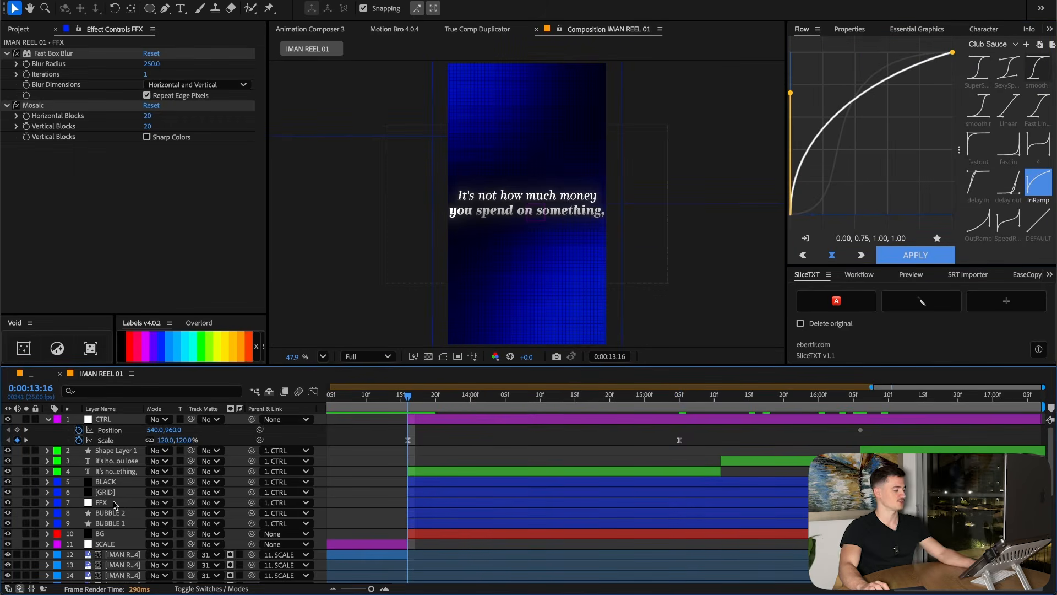
Duplicate the FFX layer above CTRL and delete the Mosaic effect from the copy
{"action": "left_click", "coordinate": [114, 503]}
{"action": "key", "text": "ctrl+d"}
{"action": "left_click_drag", "start_coordinate": [114, 502], "coordinate": [118, 418]}
{"action": "left_click", "coordinate": [42, 105]}
{"action": "key", "text": "Delete"}
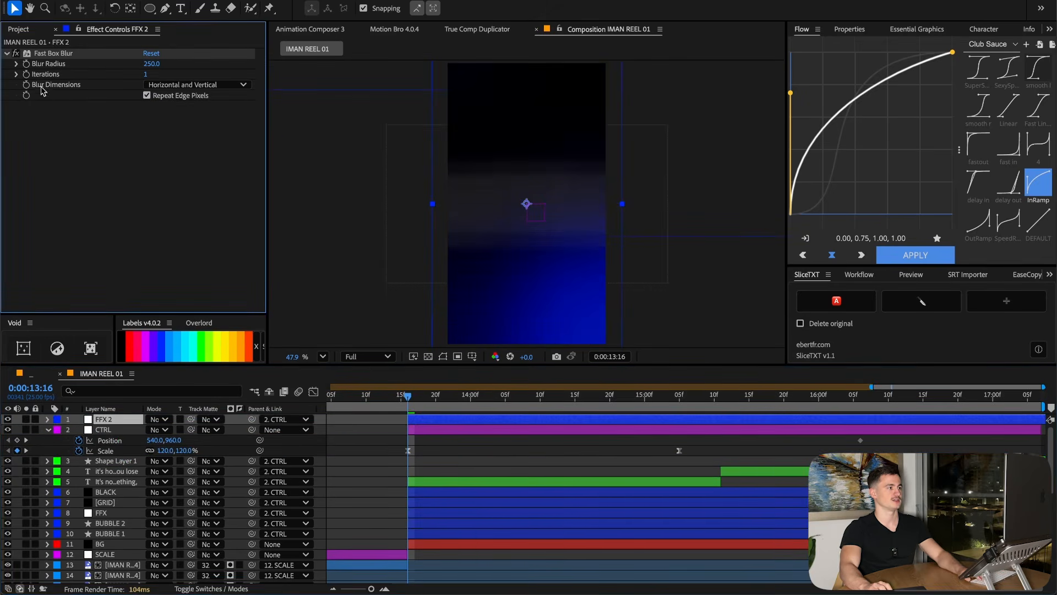
Rename the duplicated FFX layer BLUR
{"action": "left_click", "coordinate": [101, 419]}
{"action": "key", "text": "Return"}
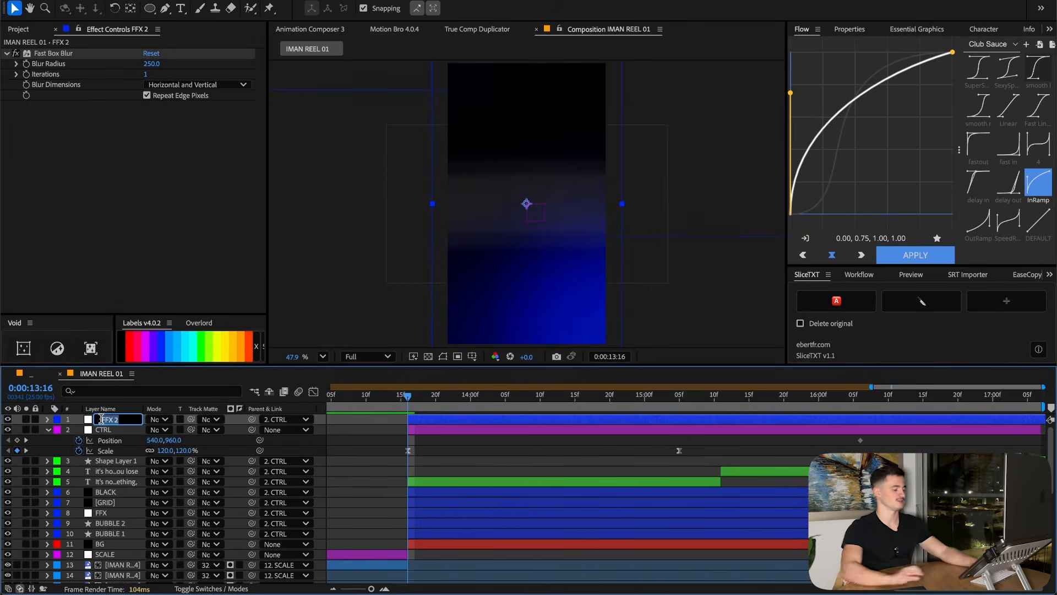
{"action": "type", "text": "BLUR"}
{"action": "key", "text": "Return"}
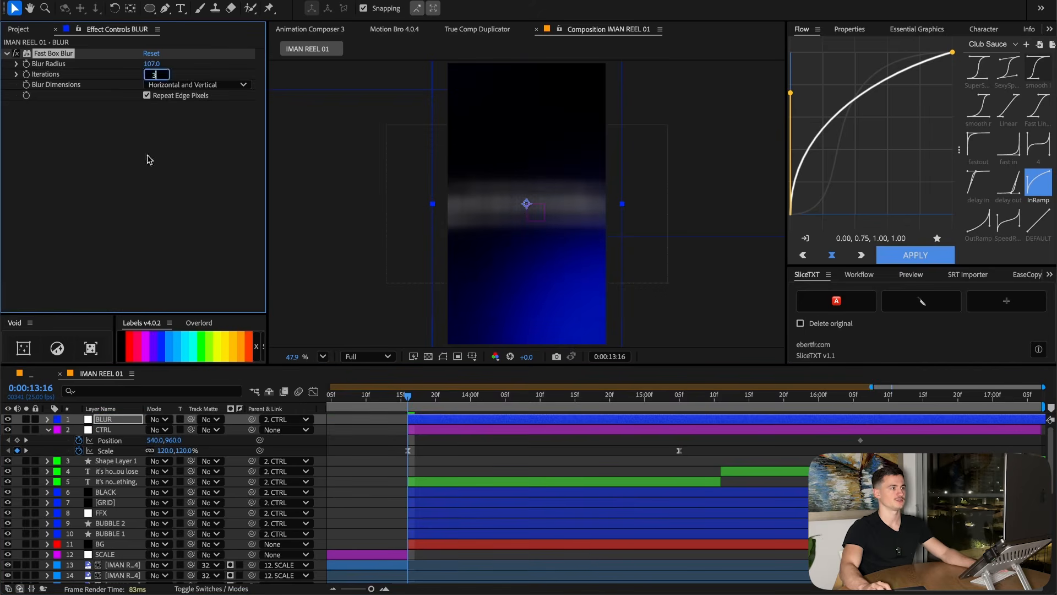
Set the Fast Box Blur to 3 iterations and keyframe a Blur Radius of 8 at 0:00:13:16
{"action": "key", "text": "Return"}
{"action": "left_click", "coordinate": [152, 64]}
{"action": "type", "text": "13"}
{"action": "key", "text": "Return"}
{"action": "left_click", "coordinate": [150, 64]}
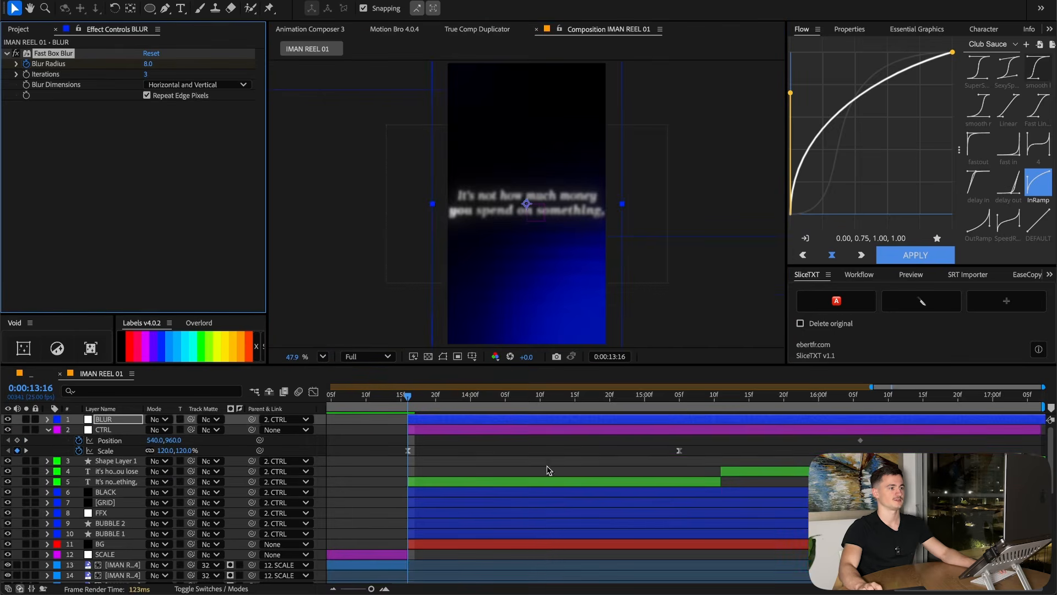
Keyframe the Blur Radius to 0 at 0:00:15:05, ease it with InRamp and preview the intro
{"action": "left_click", "coordinate": [679, 408]}
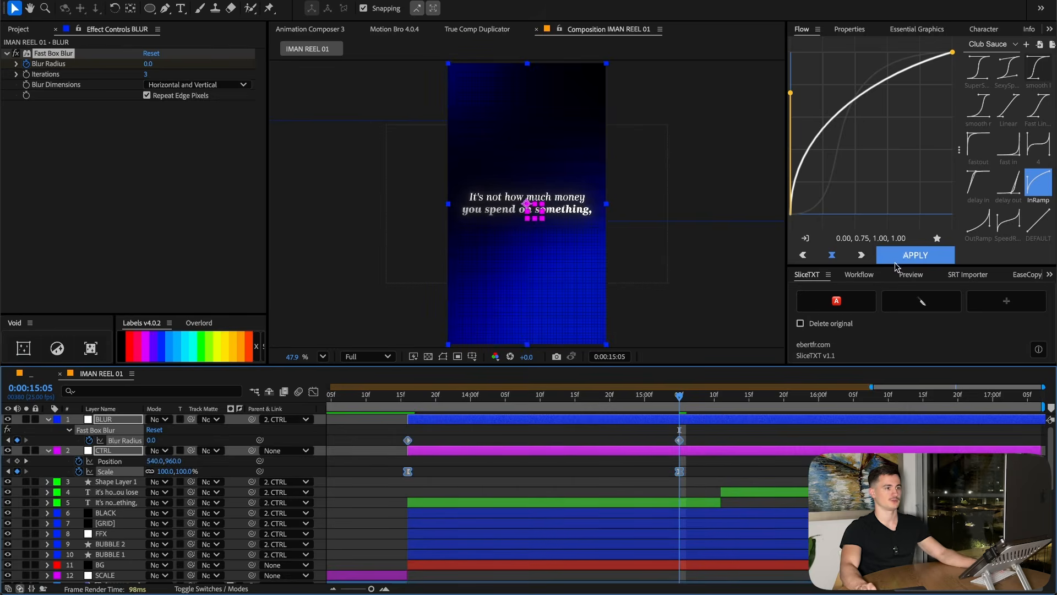
{"action": "left_click", "coordinate": [389, 404]}
{"action": "key", "text": "space"}
{"action": "key", "text": "space"}
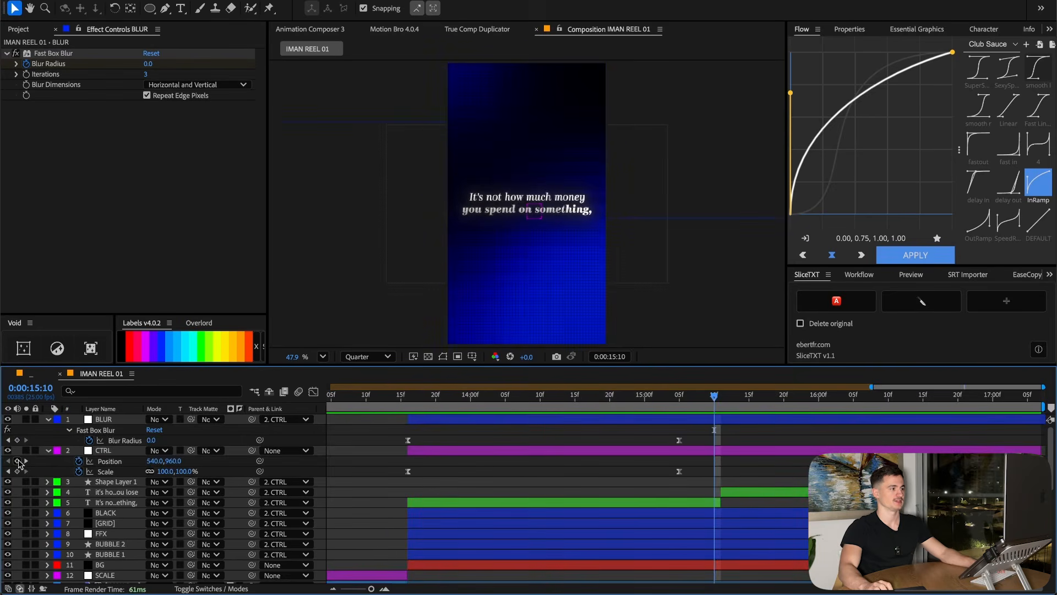
Keyframe the CTRL layer's current Position and Scale at 0:00:16:06 as the start of the next camera move
{"action": "left_click", "coordinate": [17, 461]}
{"action": "left_click", "coordinate": [16, 471]}
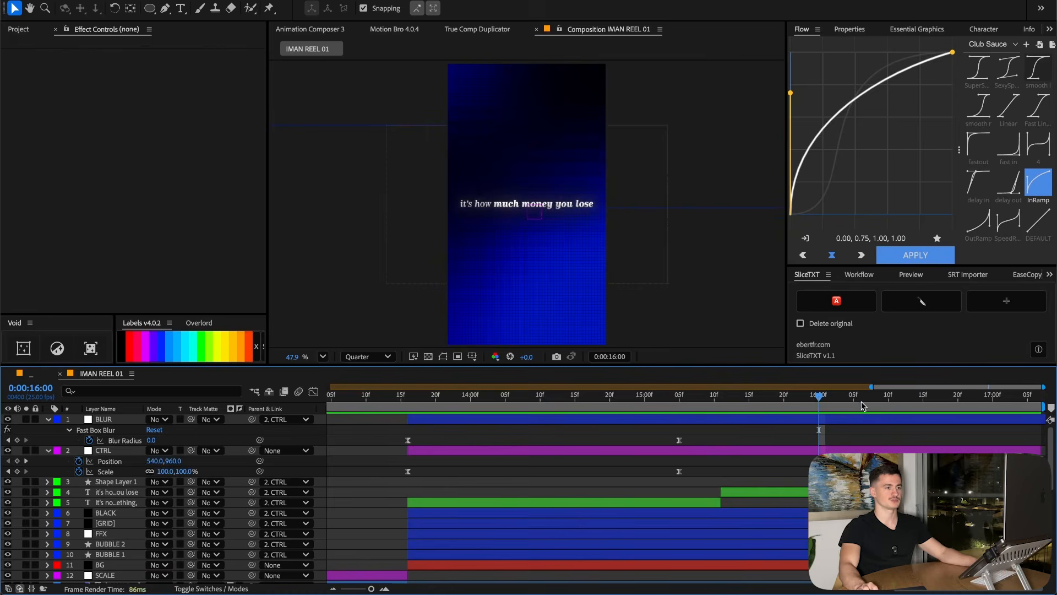
{"action": "left_click", "coordinate": [862, 406]}
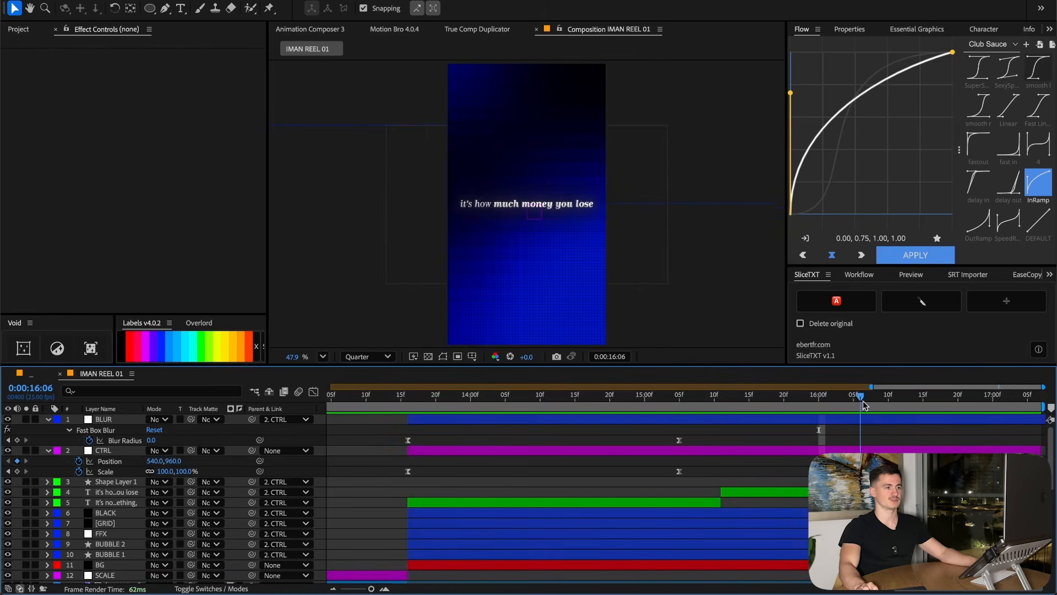
{"action": "left_click_drag", "start_coordinate": [867, 401], "coordinate": [860, 403]}
{"action": "left_click", "coordinate": [861, 481]}
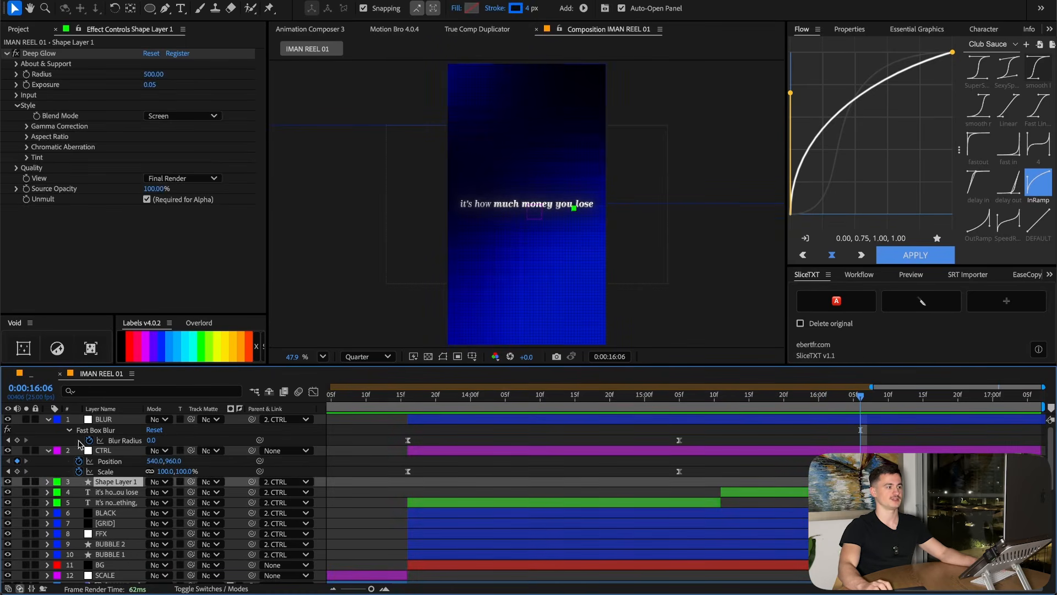
{"action": "left_click", "coordinate": [118, 472]}
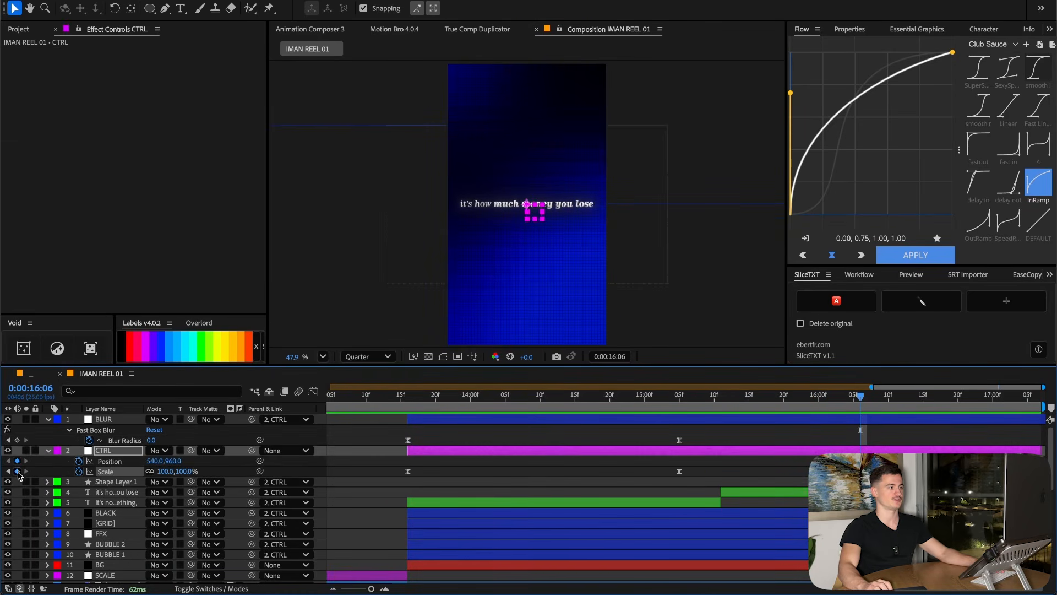
{"action": "left_click", "coordinate": [876, 444]}
At 0:00:16:07, set CTRL's Scale to 312% and Position to -240, 960 to jump in on the last words of the caption
{"action": "key", "text": "Page_Down"}
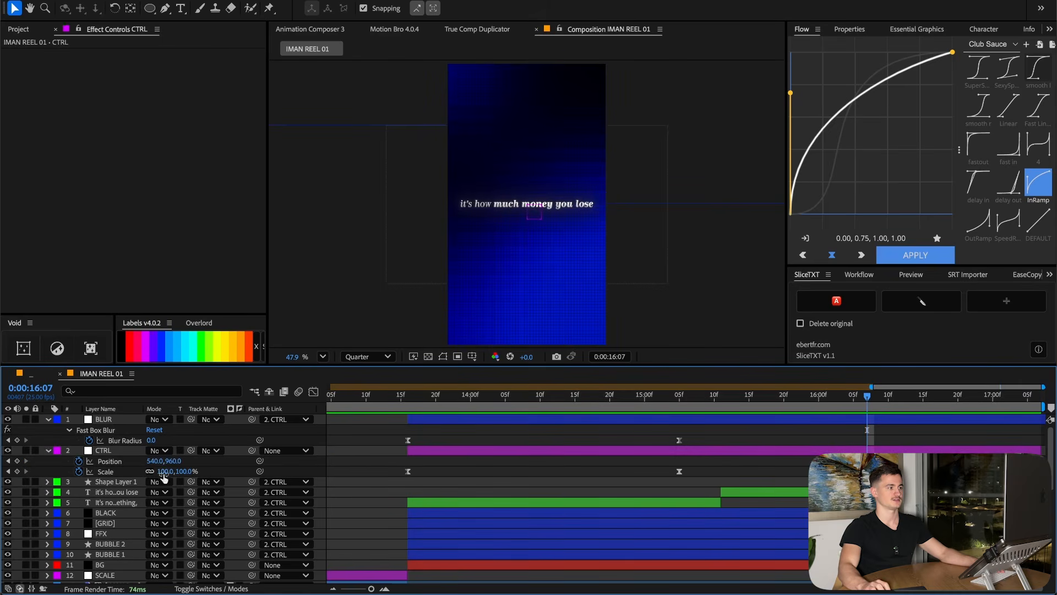
{"action": "left_click_drag", "start_coordinate": [181, 472], "coordinate": [243, 472]}
{"action": "mouse_move", "coordinate": [152, 461]}
{"action": "left_mouse_down"}
{"action": "mouse_move", "coordinate": [117, 458]}
{"action": "mouse_move", "coordinate": [132, 459]}
{"action": "left_mouse_up"}
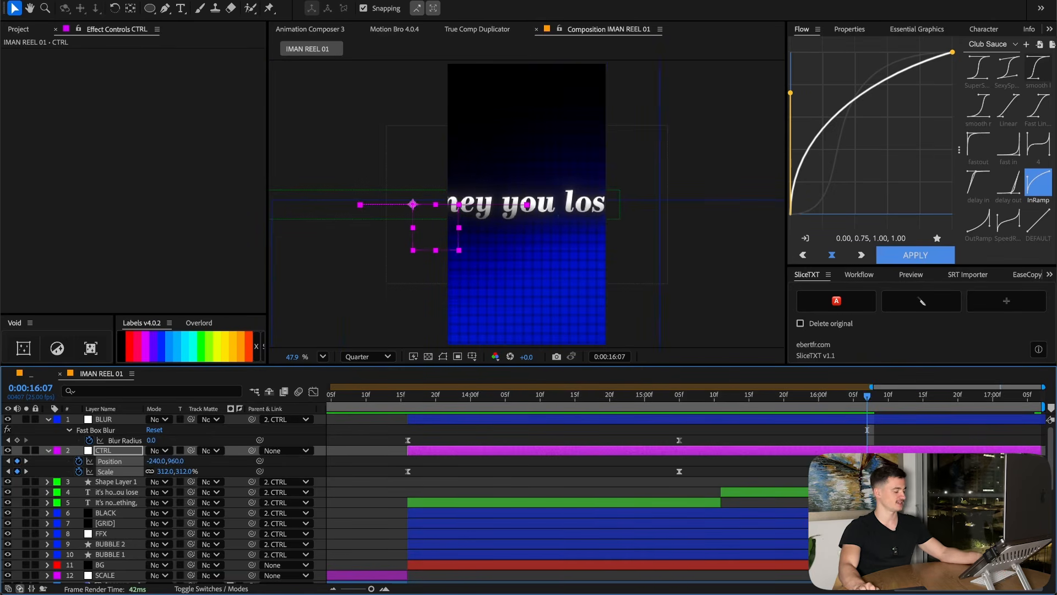
{"action": "key", "text": "F2"}
{"action": "left_click_drag", "start_coordinate": [850, 397], "coordinate": [959, 394]}
{"action": "key", "text": "u"}
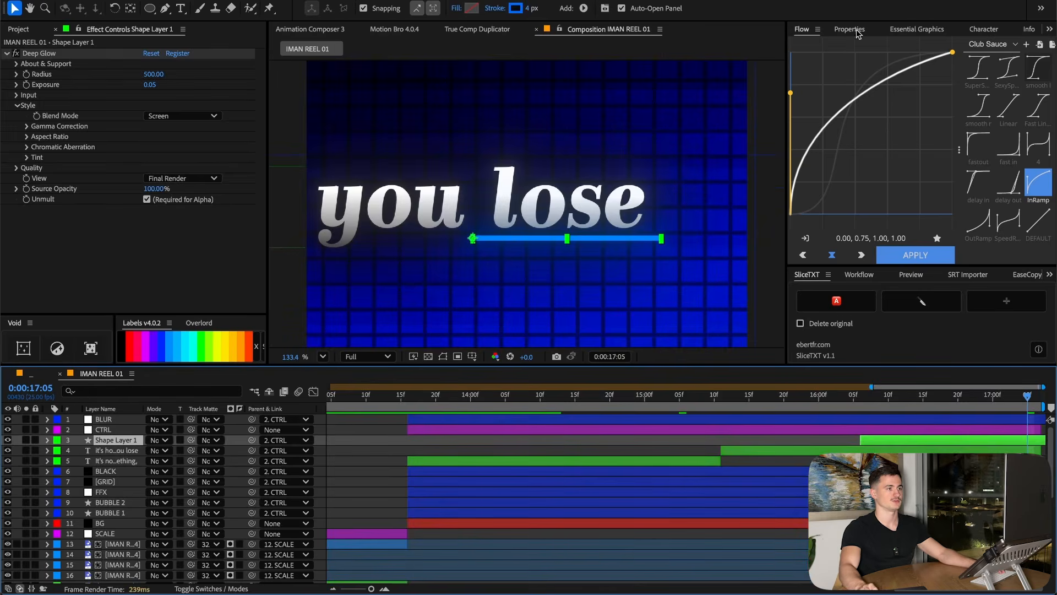
Change the stroke colour of the underline in Shape Layer 1 to a deeper blue
{"action": "left_click", "coordinate": [856, 33]}
{"action": "left_click", "coordinate": [921, 180]}
{"action": "left_click_drag", "start_coordinate": [551, 208], "coordinate": [860, 357]}
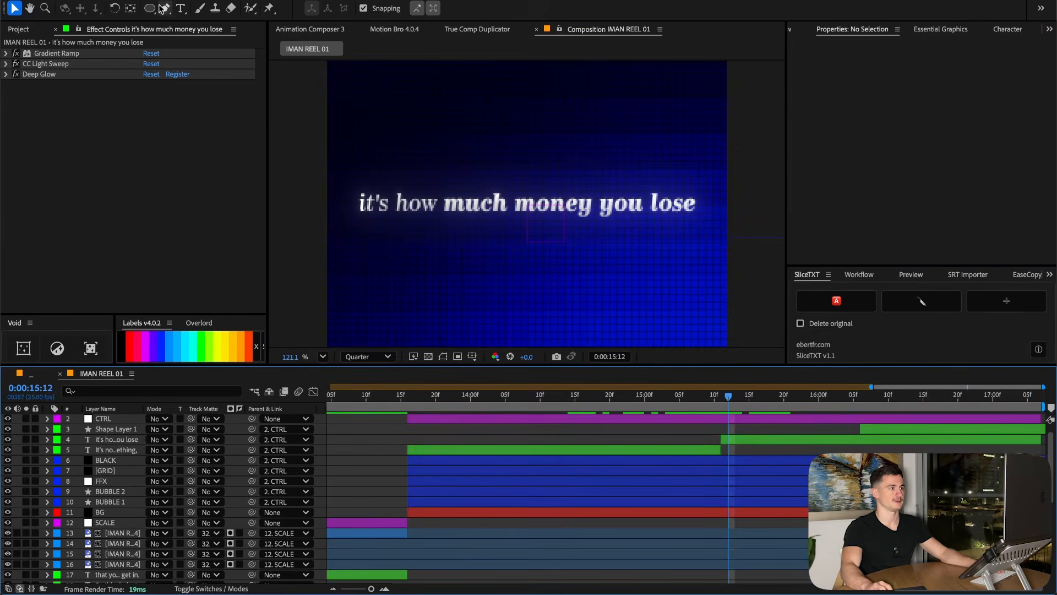
Draw an ellipse of about 1068 by 305 around the caption on a new shape layer and make its stroke black
{"action": "left_click", "coordinate": [149, 8]}
{"action": "left_click", "coordinate": [323, 358]}
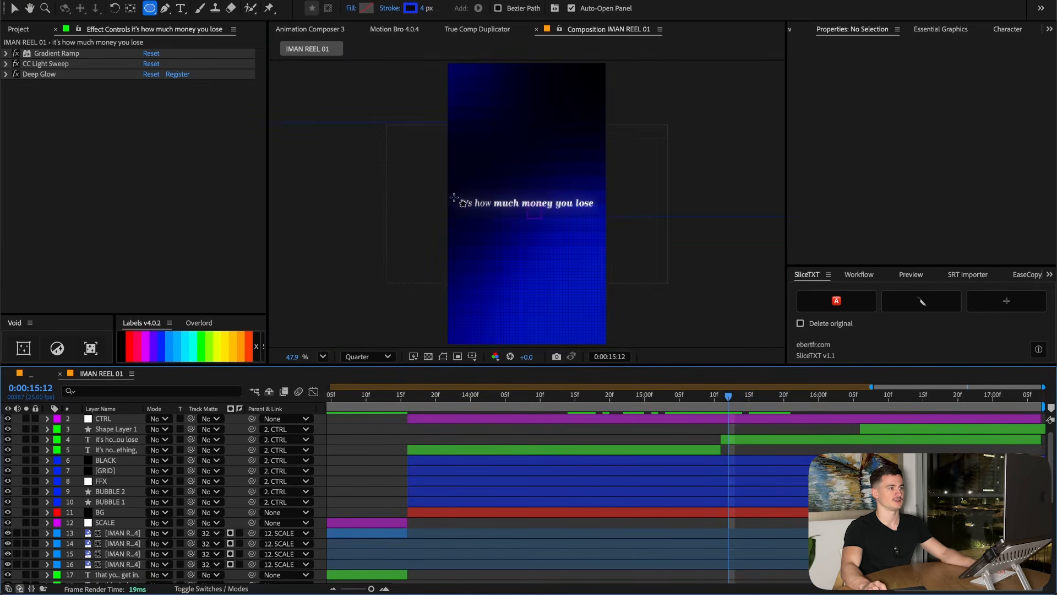
{"action": "left_click_drag", "start_coordinate": [453, 192], "coordinate": [609, 236]}
{"action": "key", "text": "v"}
{"action": "left_click", "coordinate": [977, 297]}
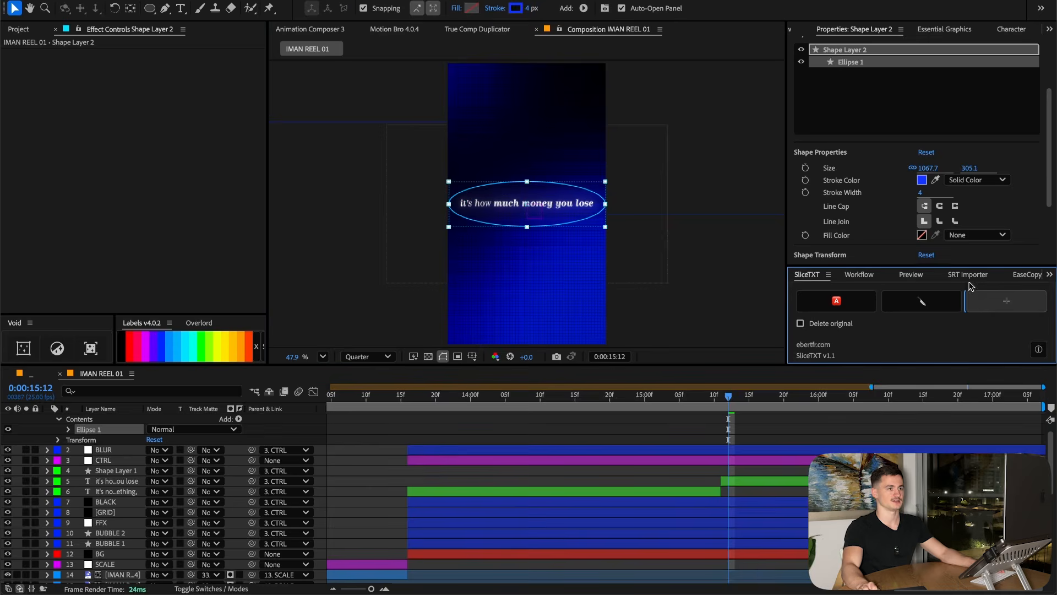
{"action": "left_click", "coordinate": [922, 180]}
{"action": "left_click", "coordinate": [649, 222]}
Start the ellipse layer at 0:00:13:16, rename it SHADOW and place it between the caption layers and BLACK
{"action": "left_click", "coordinate": [409, 398]}
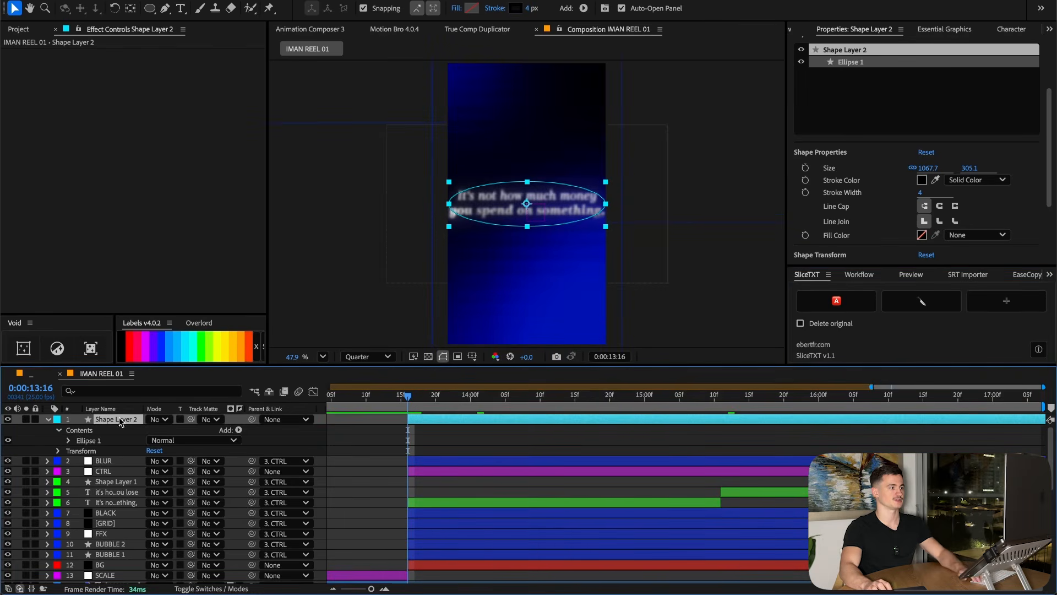
{"action": "key", "text": "Return"}
{"action": "type", "text": "SHADOW"}
{"action": "key", "text": "Return"}
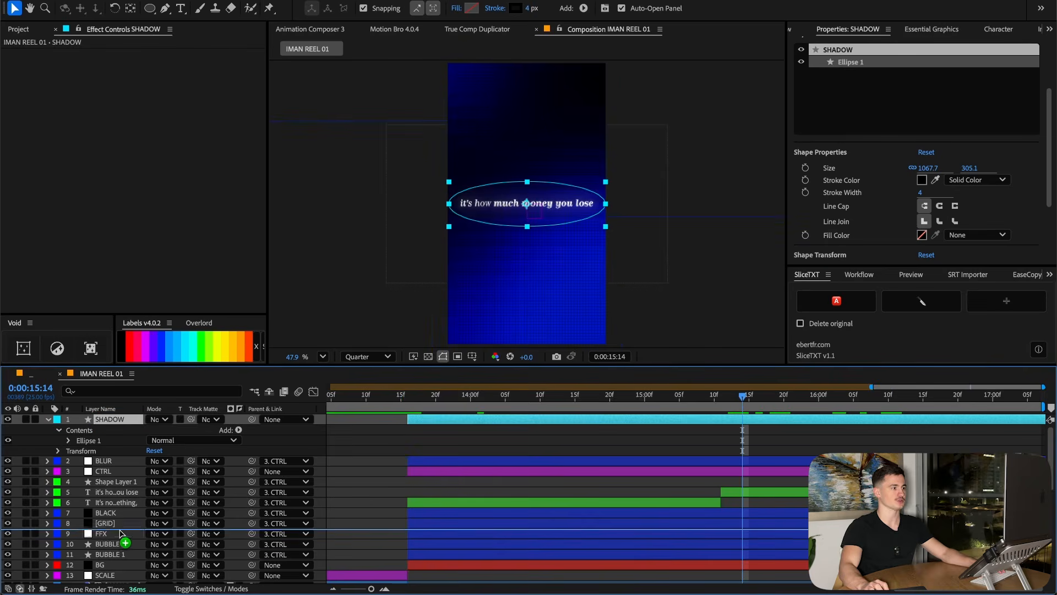
{"action": "left_click_drag", "start_coordinate": [120, 531], "coordinate": [118, 507]}
Give the SHADOW ellipse a solid black fill and set its stroke to None
{"action": "scroll", "coordinate": [527, 204], "scroll_direction": "up", "scroll_amount": 3}
{"action": "left_click", "coordinate": [976, 235]}
{"action": "left_click", "coordinate": [967, 269]}
{"action": "left_click", "coordinate": [934, 235]}
{"action": "left_click", "coordinate": [922, 181]}
{"action": "left_click", "coordinate": [977, 180]}
{"action": "left_click", "coordinate": [979, 198]}
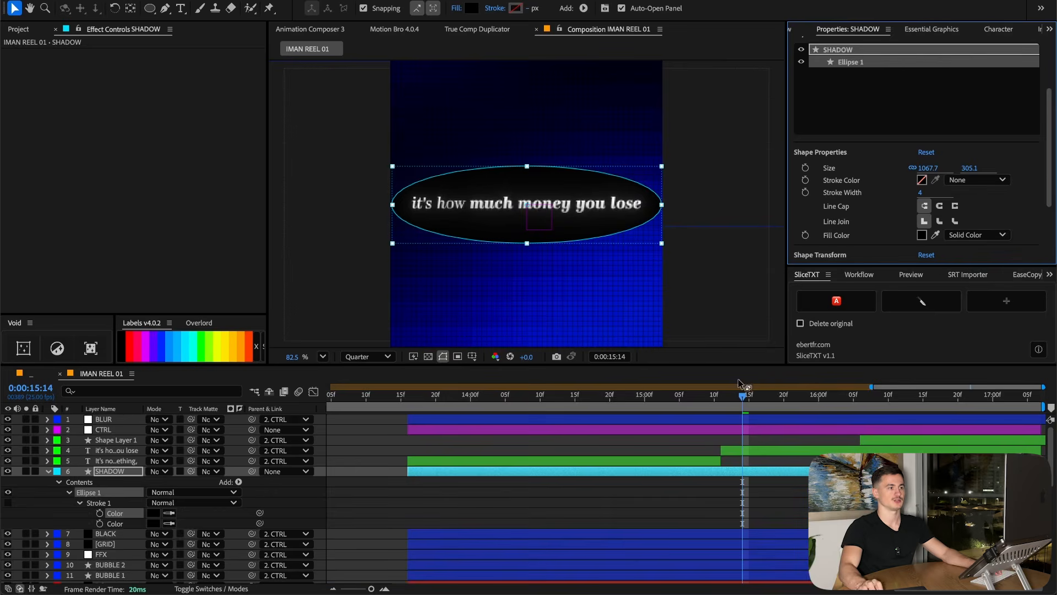
Apply Fast Box Blur to the SHADOW layer and set its Blur Radius to 108
{"action": "key", "text": "u"}
{"action": "key", "text": "F4"}
{"action": "scroll", "coordinate": [899, 32], "scroll_direction": "down", "scroll_amount": 5}
{"action": "left_click", "coordinate": [887, 44]}
{"action": "type", "text": "fast"}
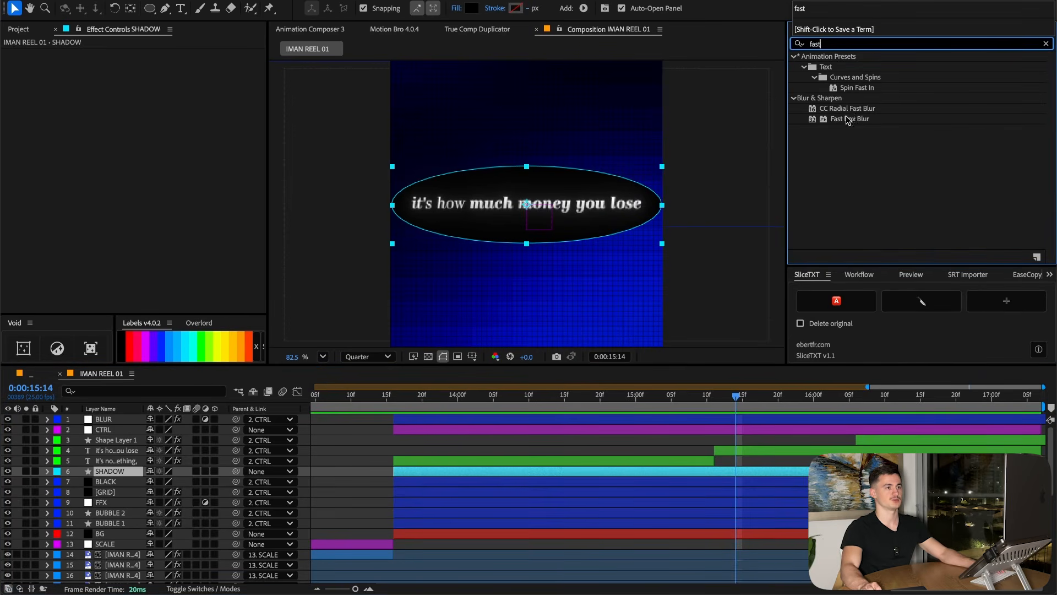
{"action": "double_click", "coordinate": [847, 120]}
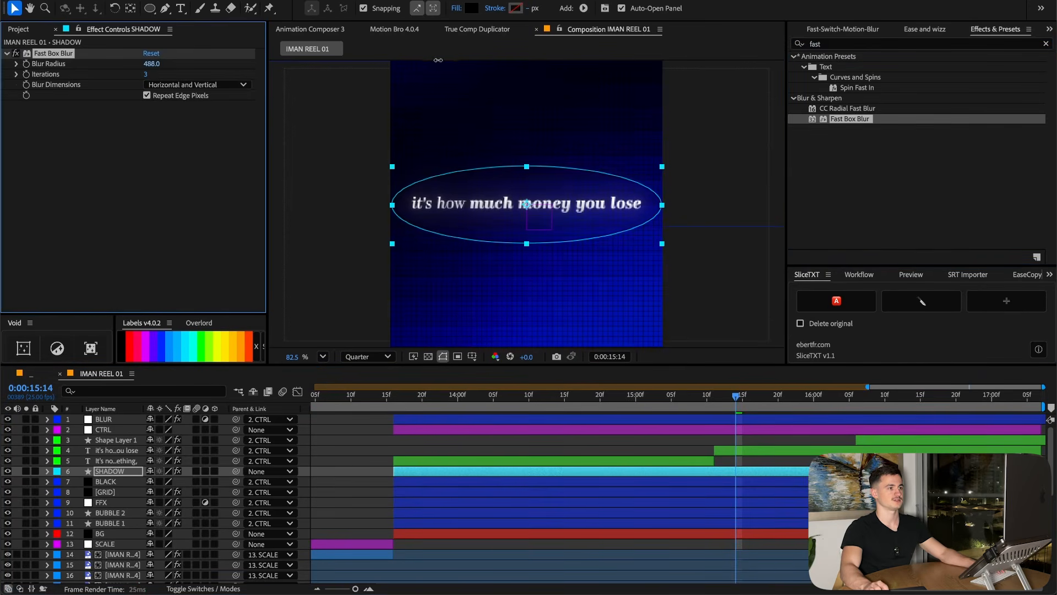
{"action": "left_click", "coordinate": [612, 451]}
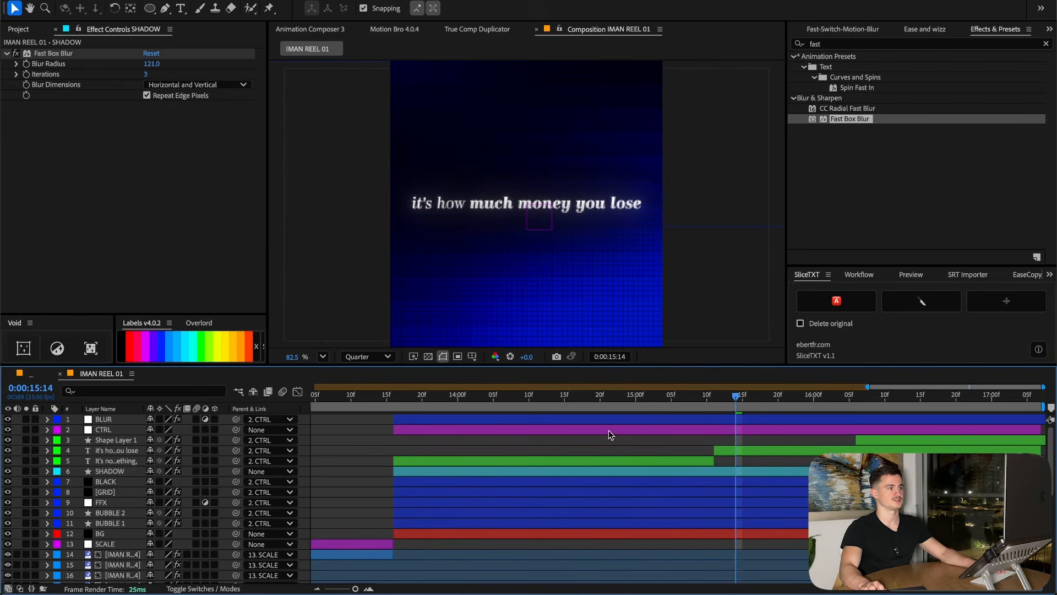
{"action": "left_click", "coordinate": [600, 471]}
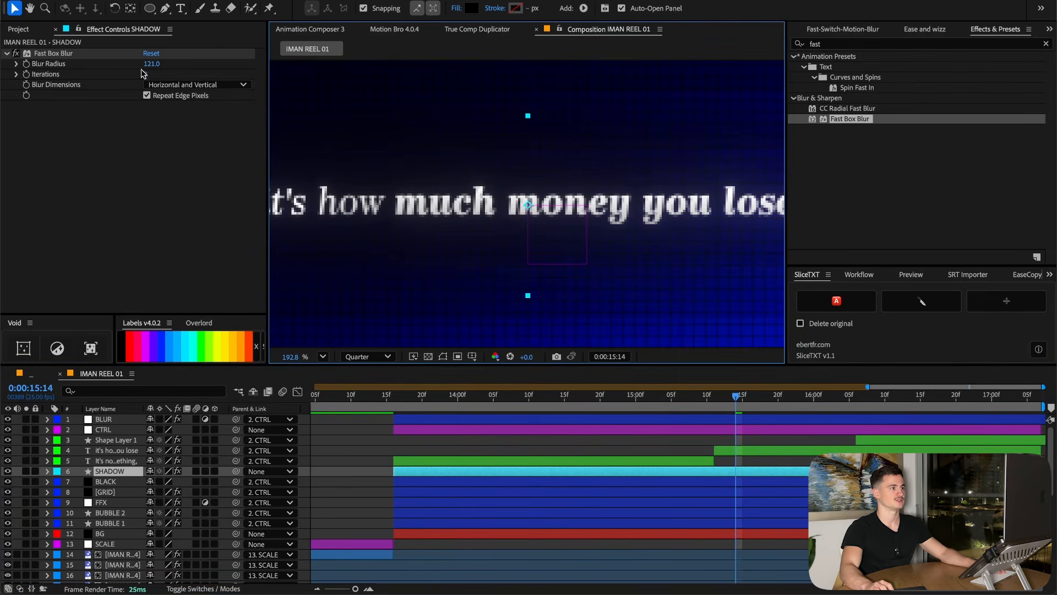
{"action": "left_click_drag", "start_coordinate": [152, 64], "coordinate": [145, 64]}
Enlarge the SHADOW layer's Scale to 138% and scrub through the zoomed-in caption to check it
{"action": "scroll", "coordinate": [346, 309], "scroll_direction": "down", "scroll_amount": 5}
{"action": "key", "text": "s"}
{"action": "left_click_drag", "start_coordinate": [181, 481], "coordinate": [205, 478]}
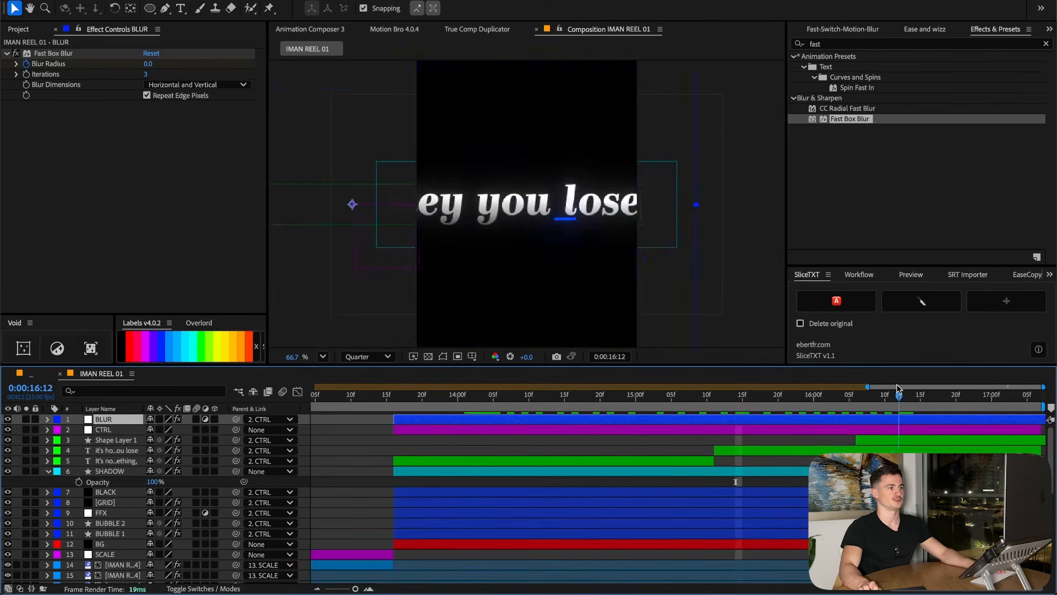
{"action": "mouse_move", "coordinate": [899, 393]}
{"action": "left_mouse_down"}
{"action": "mouse_move", "coordinate": [783, 393]}
{"action": "mouse_move", "coordinate": [878, 388]}
{"action": "left_mouse_up"}
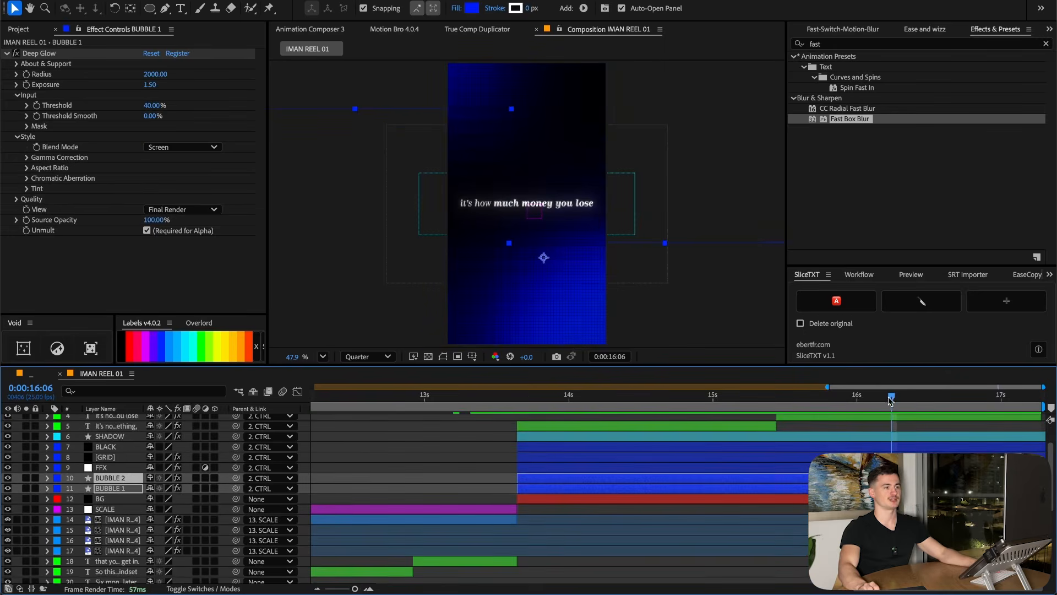
Duplicate BUBBLE 1 and BUBBLE 2 for the zoomed section from 0:00:16:07 and stack the two copies together above the originals
{"action": "scroll", "coordinate": [893, 406], "scroll_direction": "up", "scroll_amount": 3}
{"action": "left_click_drag", "start_coordinate": [895, 404], "coordinate": [896, 401]}
{"action": "key", "text": "ctrl+d"}
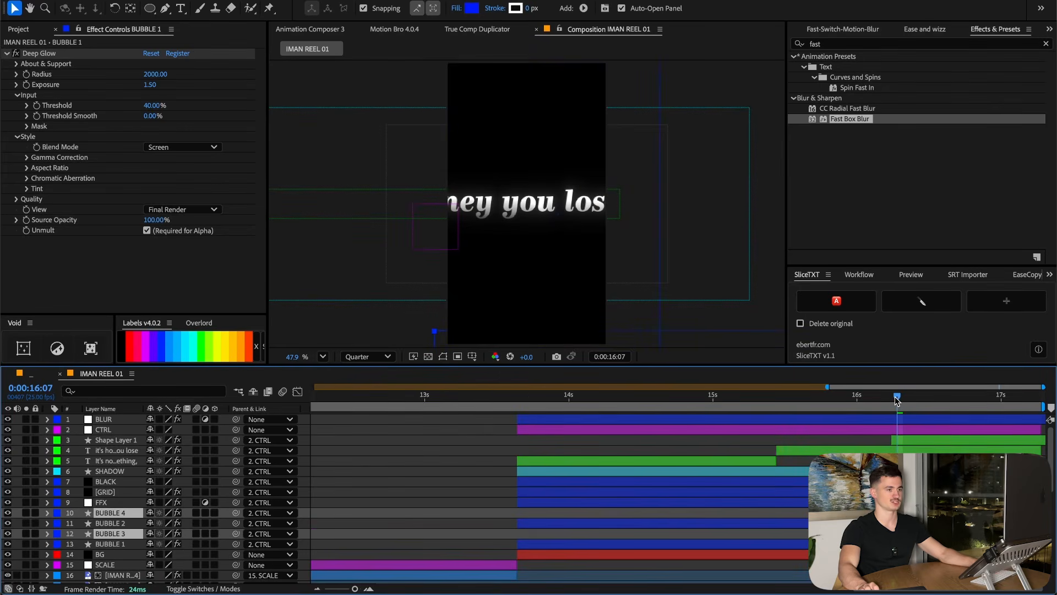
{"action": "left_click_drag", "start_coordinate": [124, 533], "coordinate": [123, 518]}
{"action": "left_click_drag", "start_coordinate": [897, 397], "coordinate": [1007, 402]}
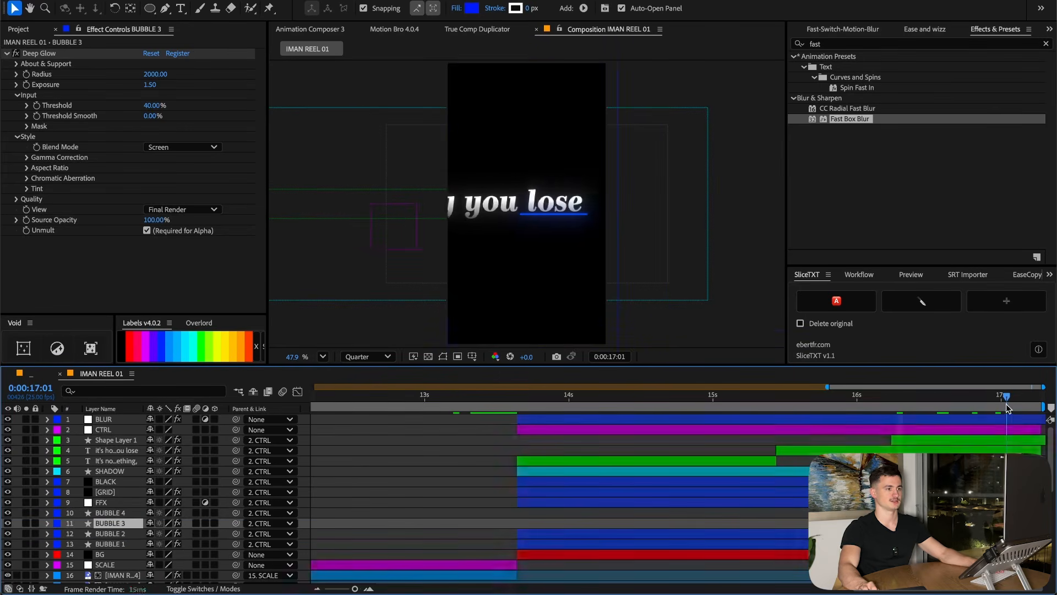
Reposition BUBBLE 3 and BUBBLE 4 so their blue glow fills the upper and lower parts of the zoomed frame, and preview it
{"action": "key", "text": "ctrl+shift+Up"}
{"action": "key", "text": "p"}
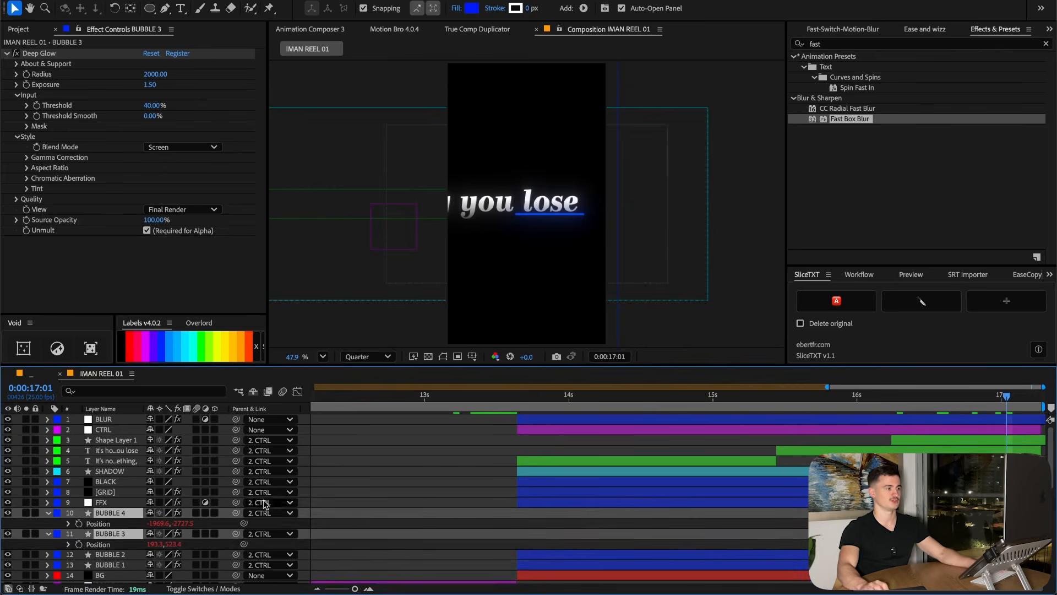
{"action": "left_click_drag", "start_coordinate": [533, 500], "coordinate": [533, 499]}
{"action": "scroll", "coordinate": [647, 302], "scroll_direction": "down", "scroll_amount": 5}
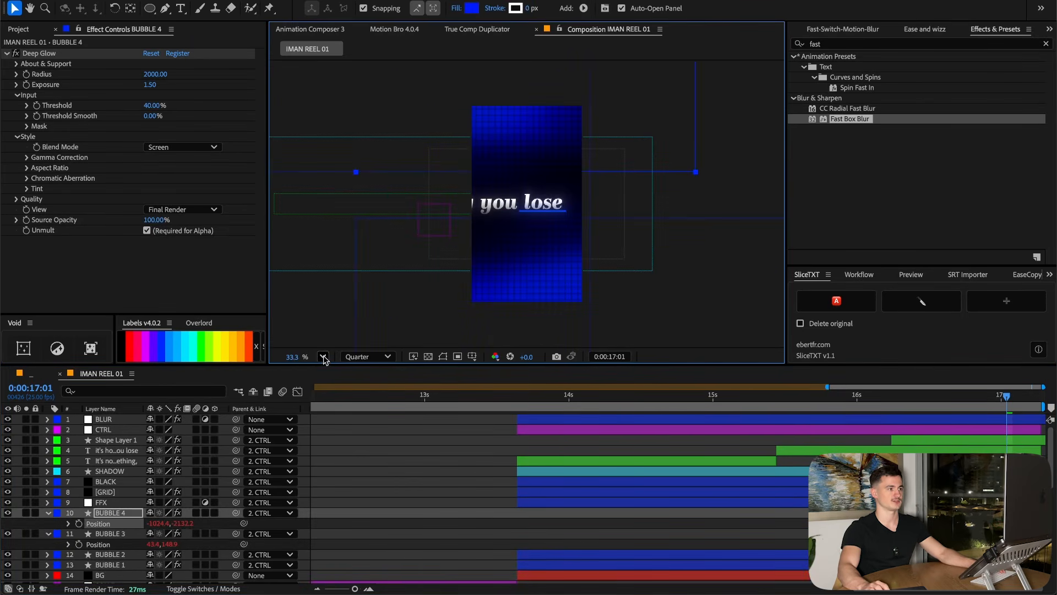
{"action": "left_click", "coordinate": [323, 356]}
{"action": "left_click", "coordinate": [352, 373]}
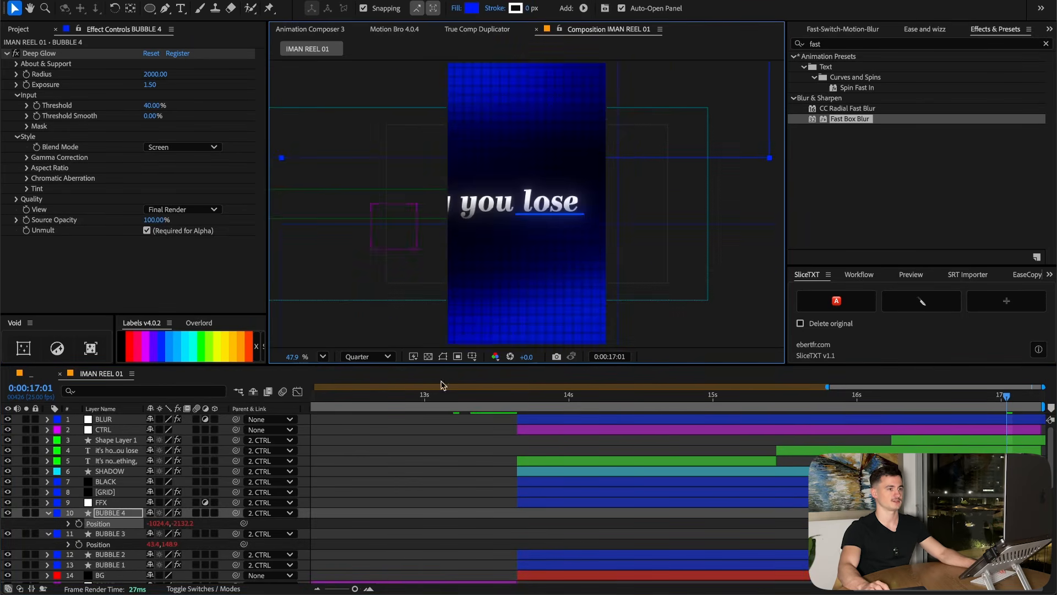
{"action": "left_click", "coordinate": [879, 402]}
{"action": "key", "text": "space"}
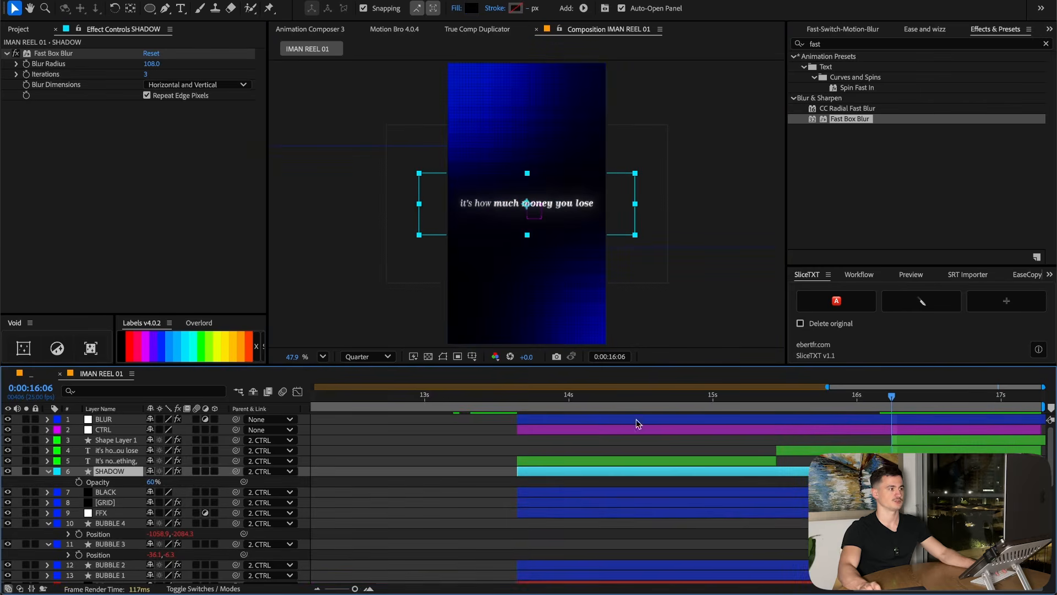
Keyframe the SHADOW layer's Opacity at 60% and Scale at 138% at 0:00:16:06
{"action": "left_click", "coordinate": [78, 482]}
{"action": "key", "text": "s"}
{"action": "left_click", "coordinate": [78, 483]}
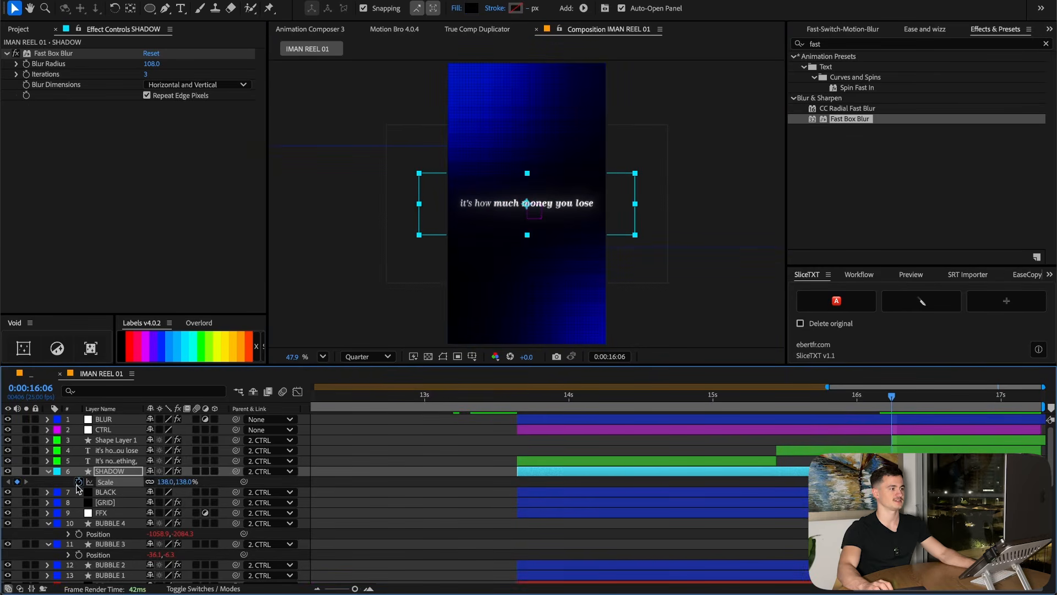
{"action": "left_click", "coordinate": [142, 473]}
{"action": "key", "text": "shift+t"}
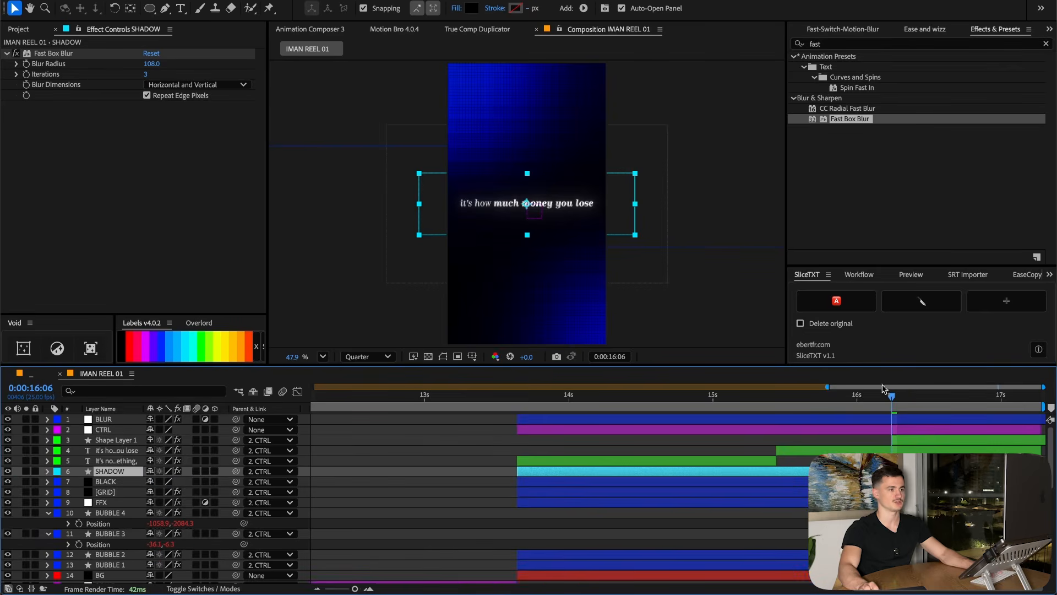
Set the SHADOW layer's Scale to 110% at 0:00:16:07 and preview the change
{"action": "key", "text": "Page_Down"}
{"action": "left_click_drag", "start_coordinate": [153, 494], "coordinate": [117, 490]}
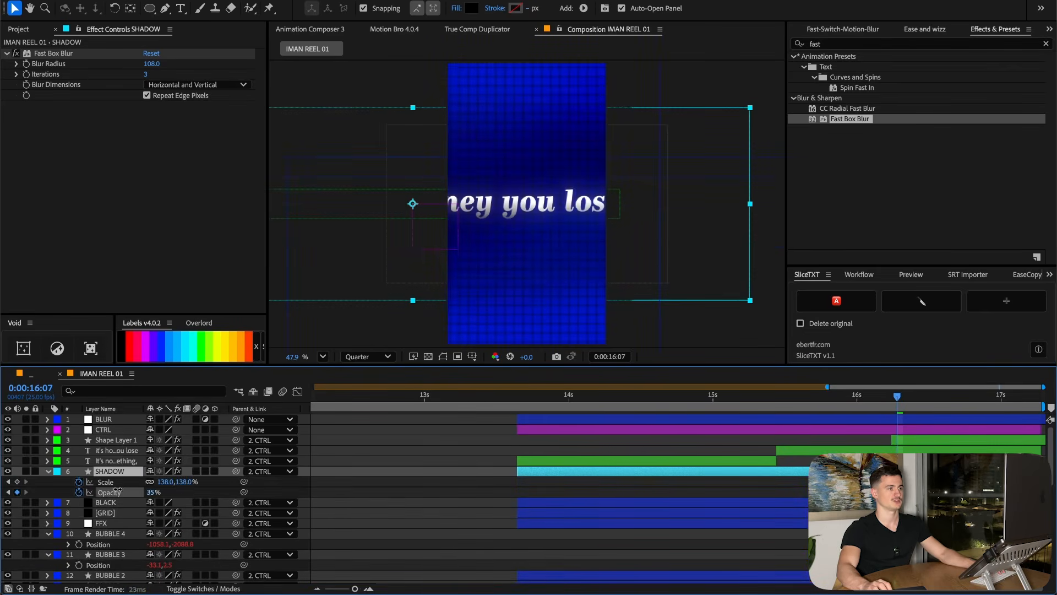
{"action": "key", "text": "super+z"}
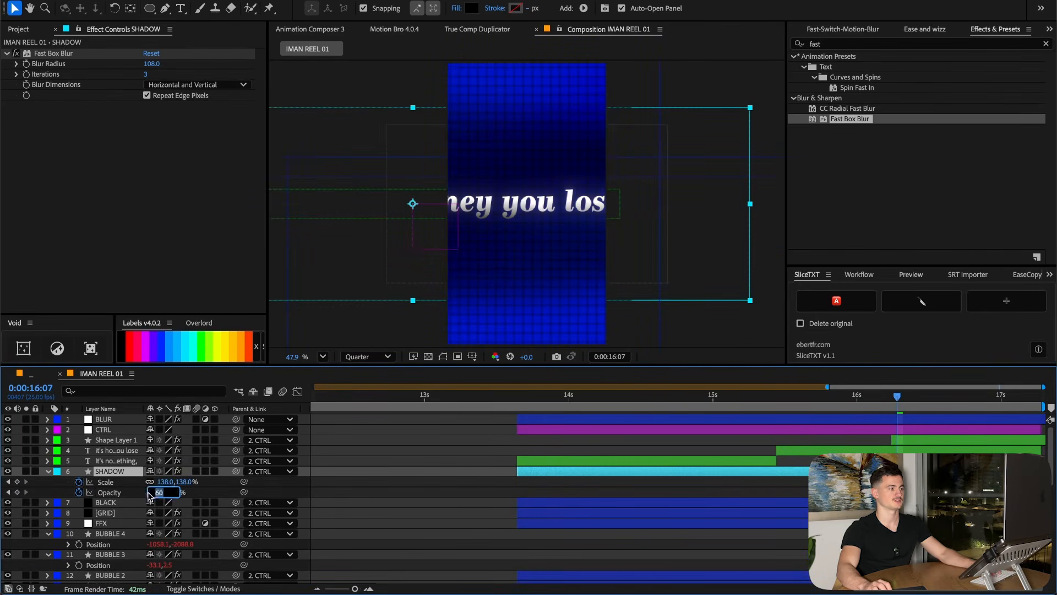
{"action": "left_click_drag", "start_coordinate": [184, 482], "coordinate": [166, 482]}
{"action": "left_click", "coordinate": [185, 481]}
{"action": "type", "text": "110"}
{"action": "key", "text": "Return"}
{"action": "left_click_drag", "start_coordinate": [897, 396], "coordinate": [782, 396]}
{"action": "key", "text": "space"}
{"action": "key", "text": "space"}
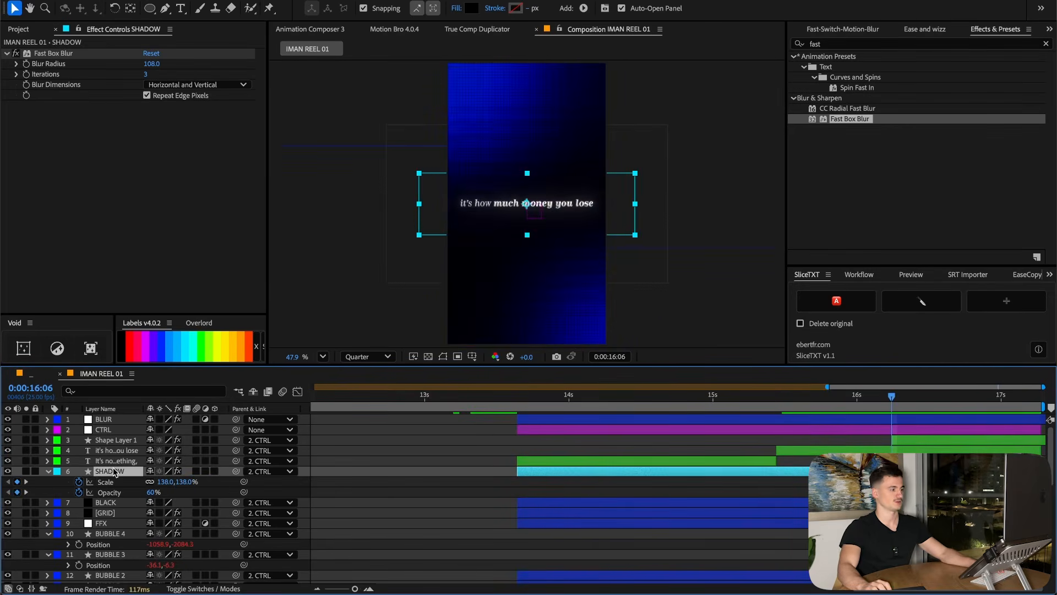
Keyframe SHADOW's Position at 0, 0 at 0:00:16:06 and at 385, 0 at 0:00:16:07, with Opacity at 60%
{"action": "key", "text": "p"}
{"action": "left_click", "coordinate": [79, 481]}
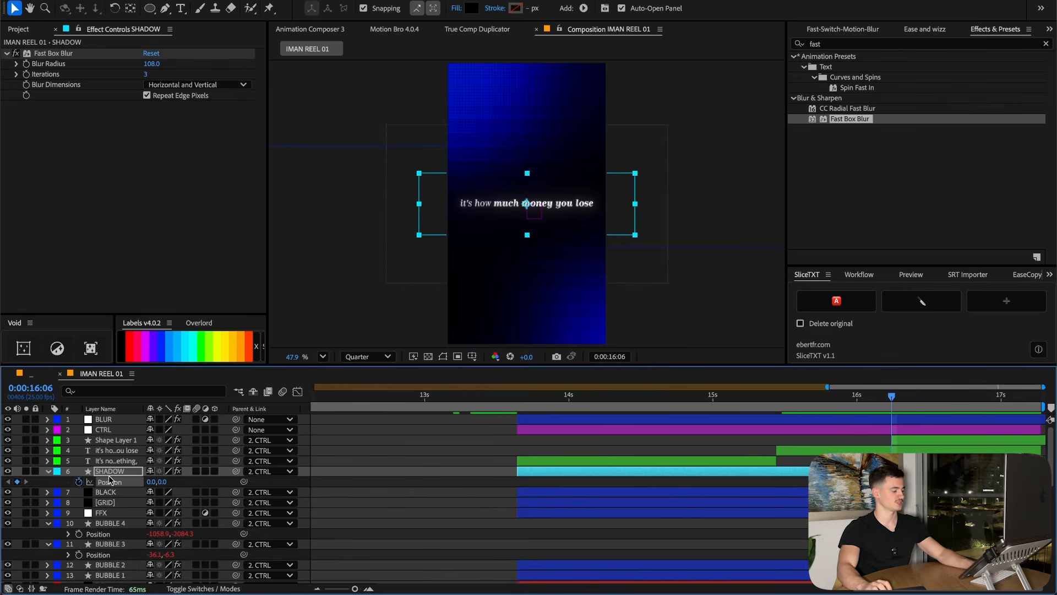
{"action": "key", "text": "u"}
{"action": "key", "text": "u"}
{"action": "left_click_drag", "start_coordinate": [894, 395], "coordinate": [897, 396]}
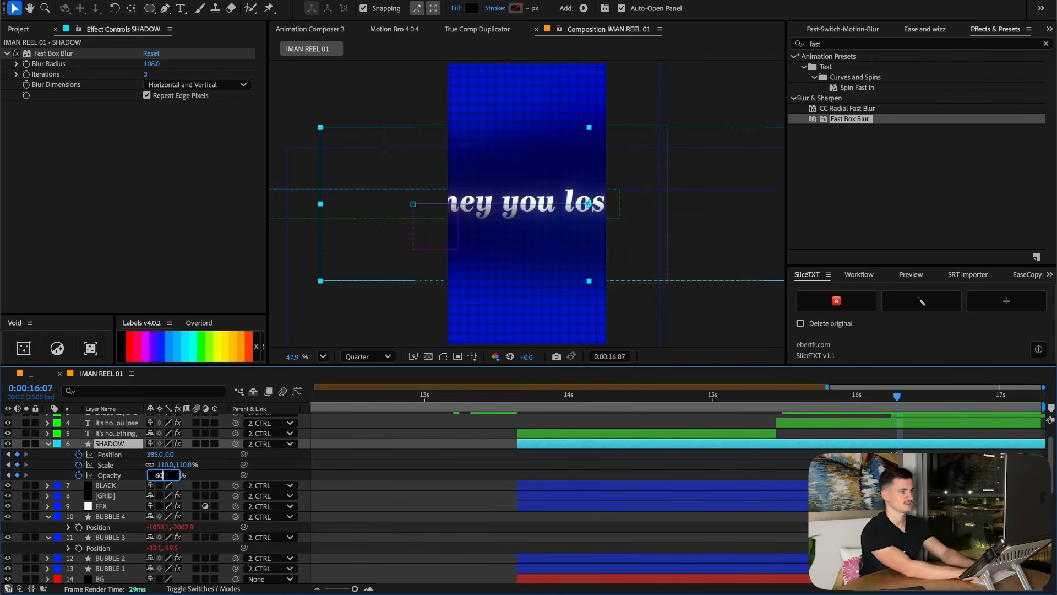
{"action": "key", "text": "Return"}
Set the SHADOW layer's Opacity to 80% at 0:00:17:06 and scrub through the caption scene to review it
{"action": "key", "text": "space"}
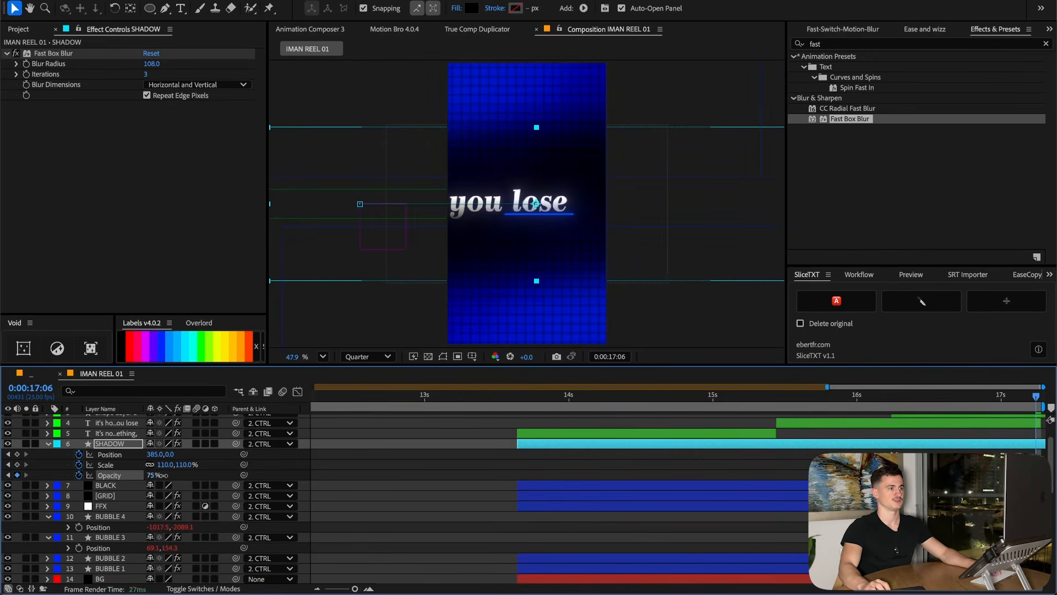
{"action": "type", "text": "80"}
{"action": "key", "text": "Return"}
{"action": "mouse_move", "coordinate": [872, 397]}
{"action": "left_mouse_down"}
{"action": "mouse_move", "coordinate": [1023, 398]}
{"action": "mouse_move", "coordinate": [859, 398]}
{"action": "left_mouse_up"}
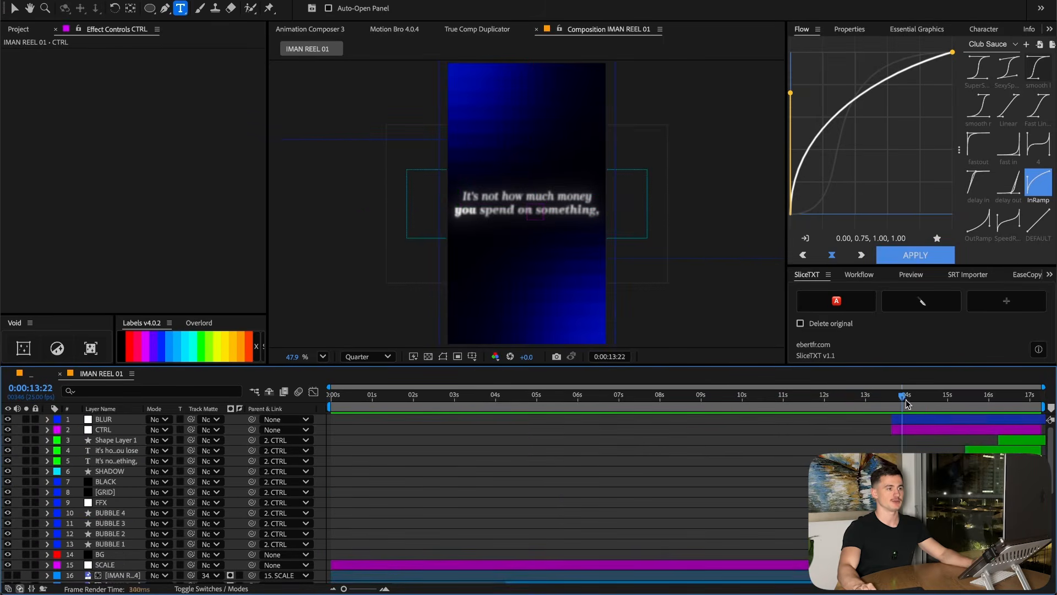
{"action": "left_click", "coordinate": [978, 395]}
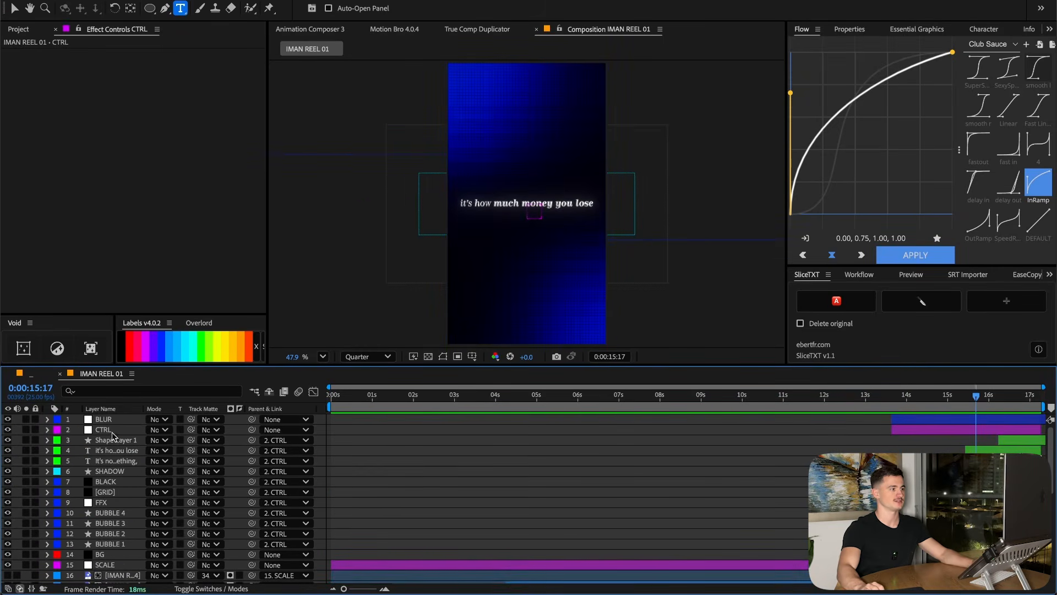
Rename Shape Layer 1 in the caption scene as LINE
{"action": "left_click", "coordinate": [113, 439]}
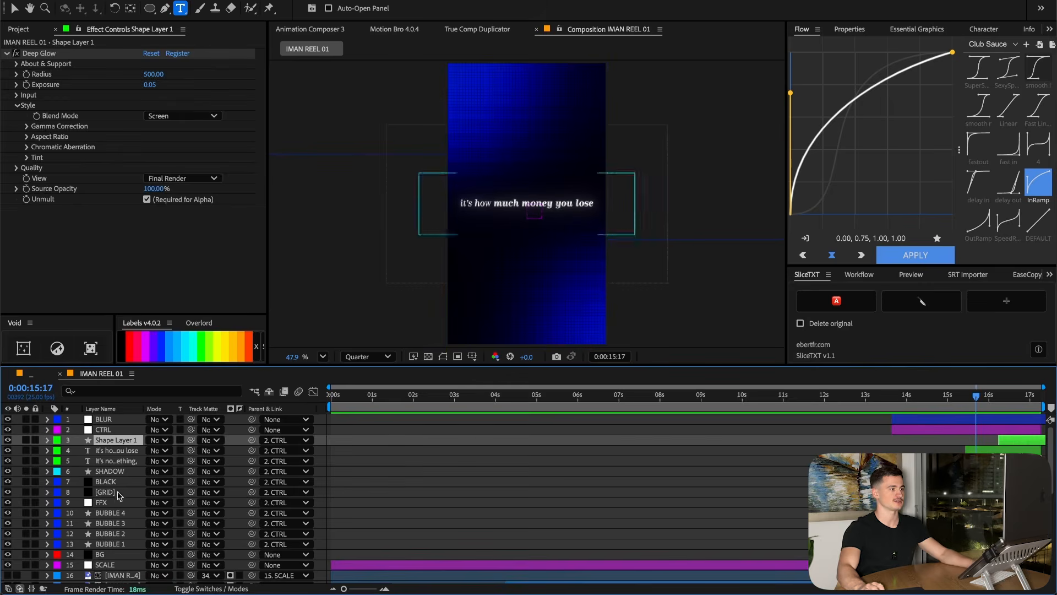
{"action": "left_click", "coordinate": [106, 555], "text": "shift"}
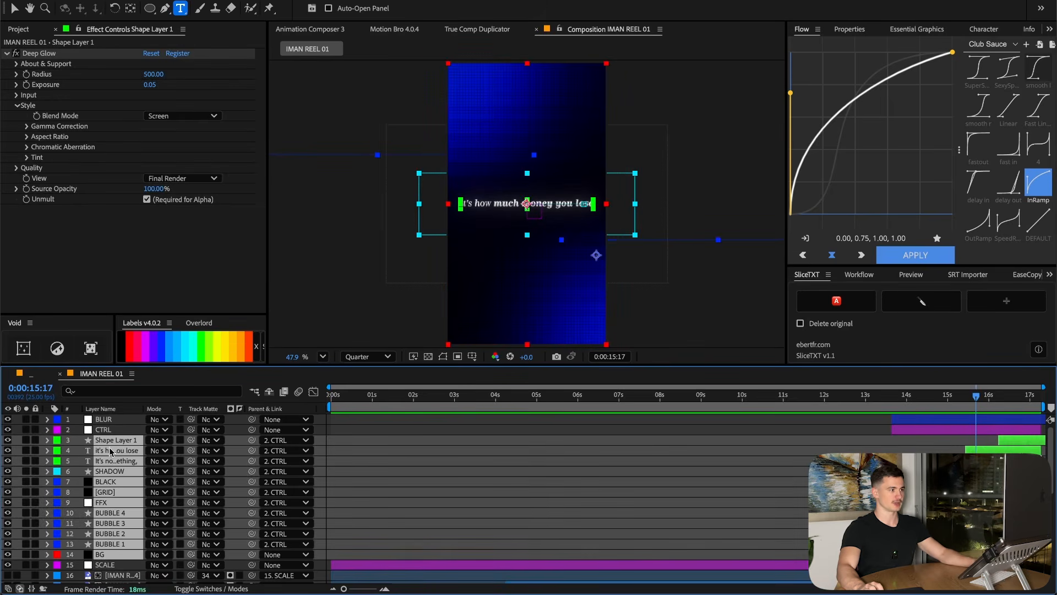
{"action": "left_click", "coordinate": [545, 474]}
{"action": "left_click", "coordinate": [120, 441]}
{"action": "key", "text": "Return"}
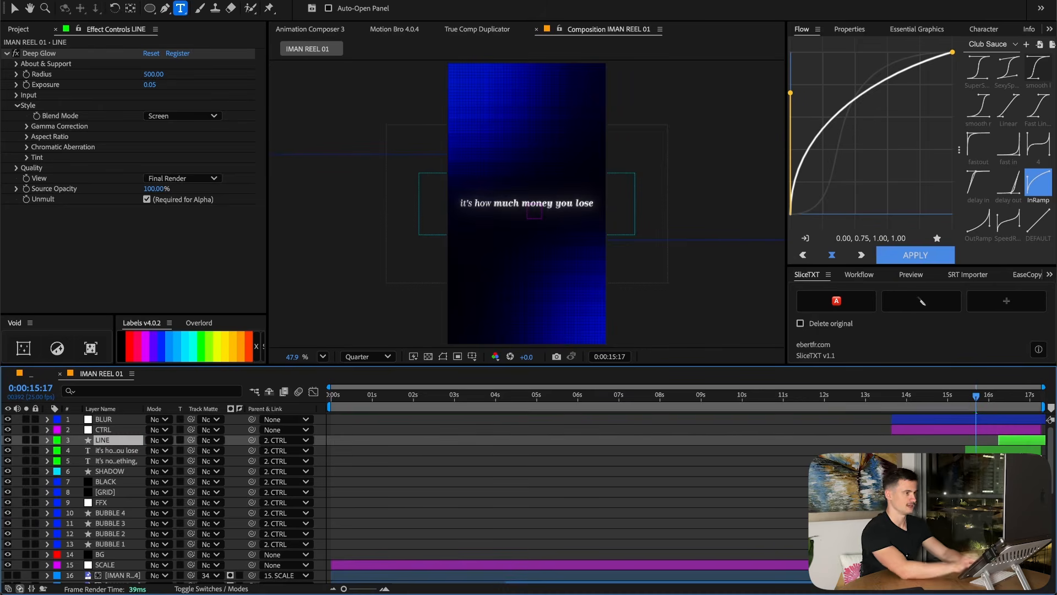
Set the MATT layer as track matte for all layers from LINE down to BG, and check the scene
{"action": "left_click", "coordinate": [104, 555], "text": "shift"}
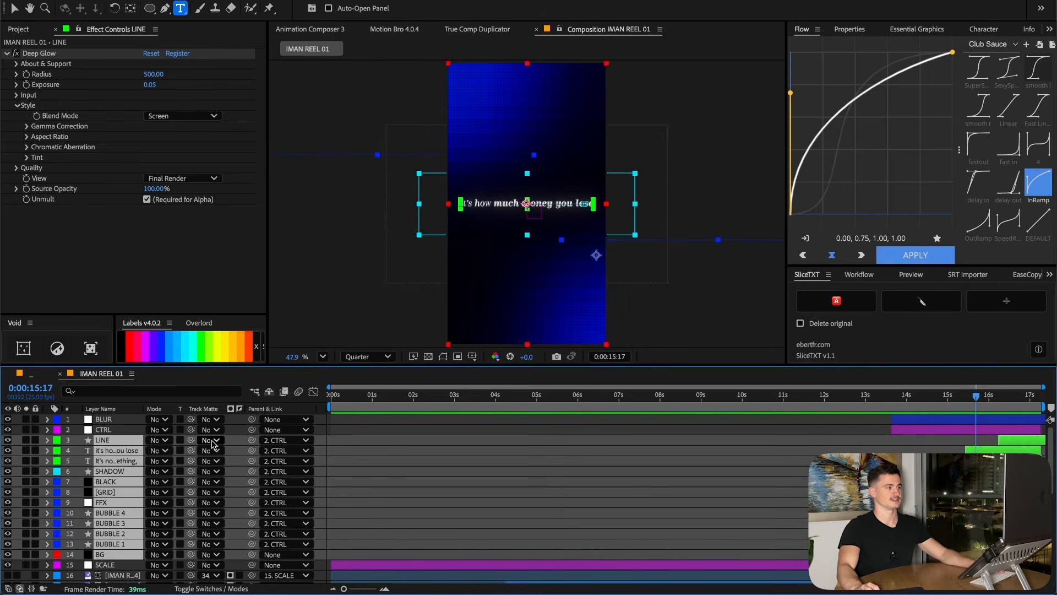
{"action": "left_click", "coordinate": [210, 440]}
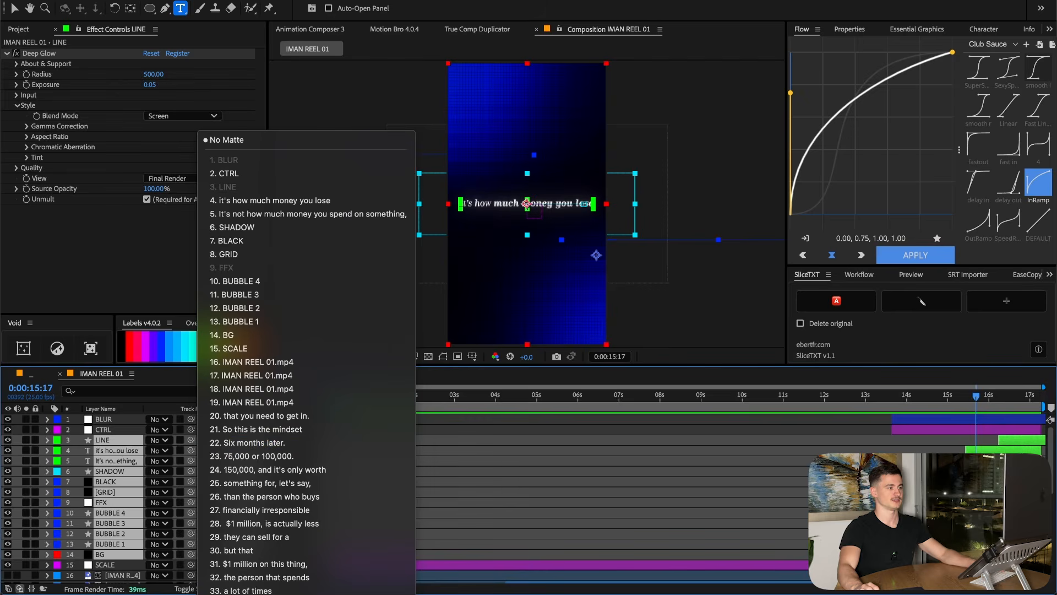
{"action": "left_click", "coordinate": [253, 593]}
{"action": "left_click_drag", "start_coordinate": [976, 396], "coordinate": [968, 395]}
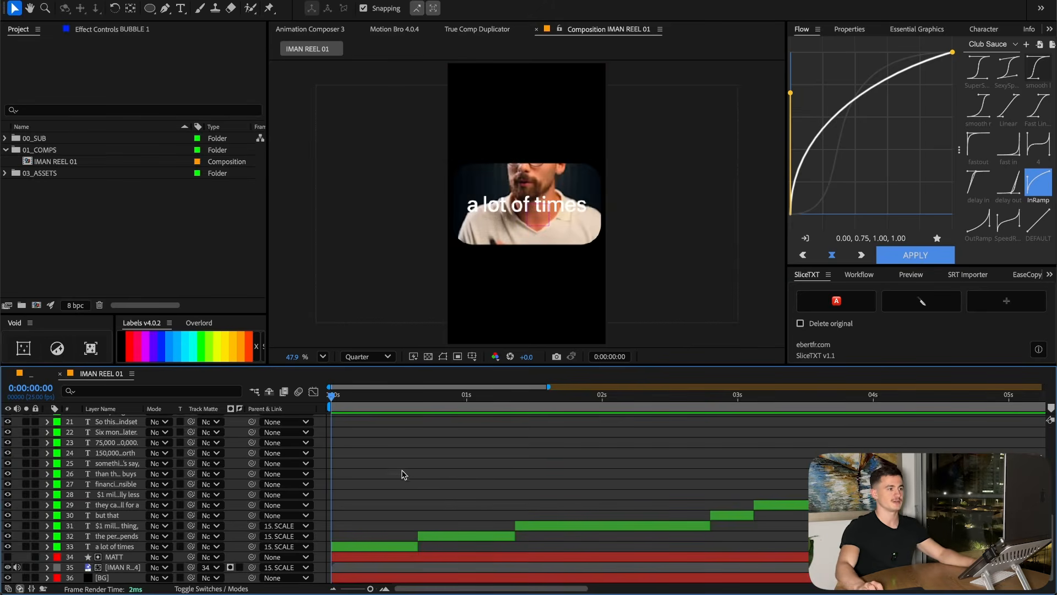
Return to the start of the reel, inspect the opening "a lot of times" caption and set the preview resolution to Full
{"action": "left_click", "coordinate": [511, 406]}
{"action": "key", "text": "Home"}
{"action": "left_click_drag", "start_coordinate": [548, 388], "coordinate": [614, 388]}
{"action": "left_click", "coordinate": [364, 403]}
{"action": "left_click_drag", "start_coordinate": [363, 401], "coordinate": [411, 389]}
{"action": "left_click", "coordinate": [366, 546]}
{"action": "left_click", "coordinate": [848, 29]}
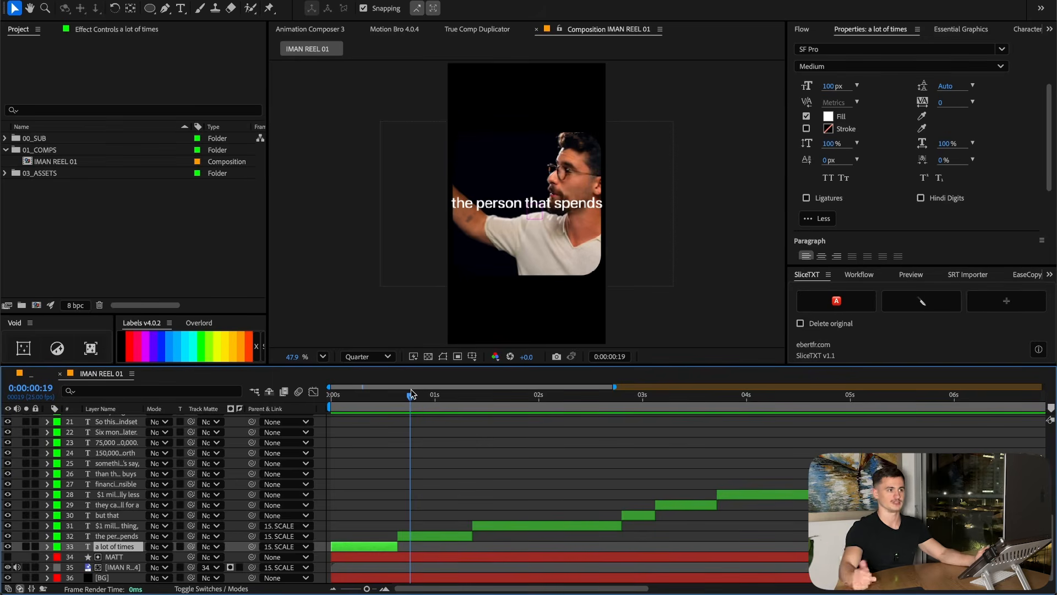
{"action": "left_click_drag", "start_coordinate": [392, 407], "coordinate": [353, 404]}
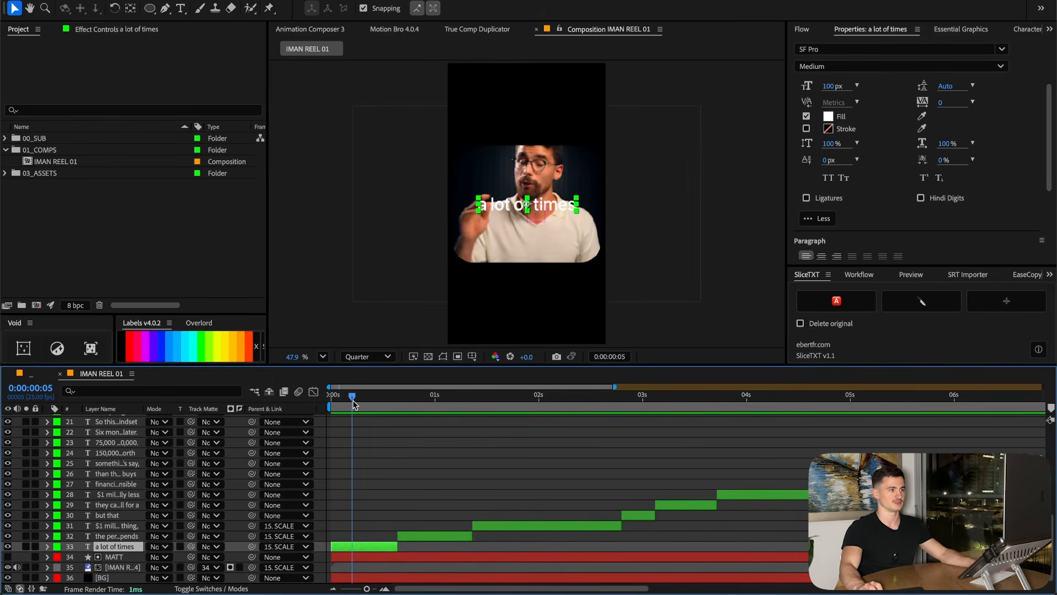
{"action": "left_click", "coordinate": [376, 398]}
{"action": "scroll", "coordinate": [578, 264], "scroll_direction": "up", "scroll_amount": 3}
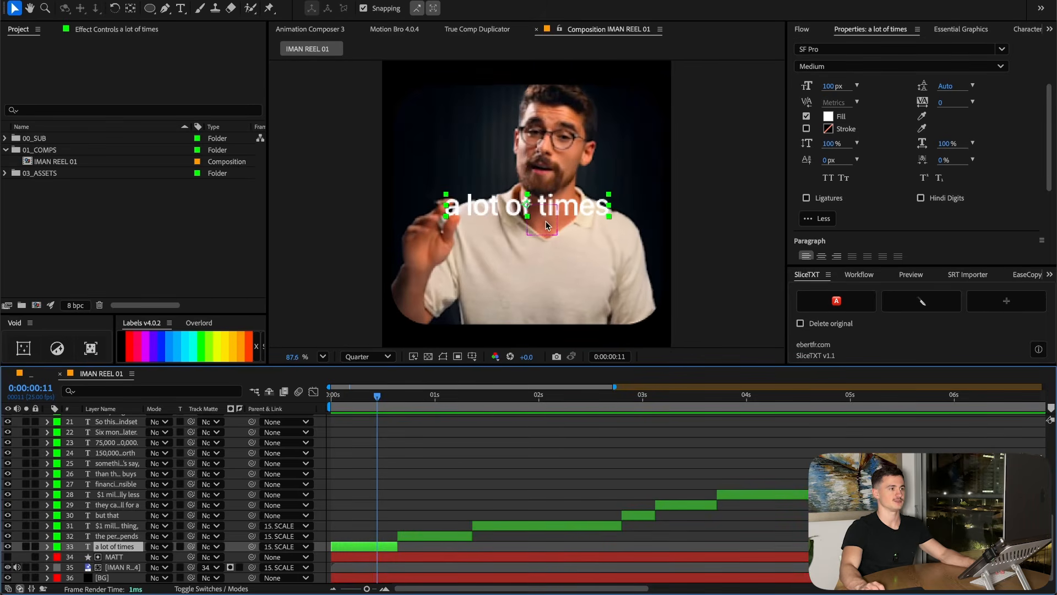
{"action": "left_click", "coordinate": [368, 357]}
{"action": "left_click", "coordinate": [374, 395]}
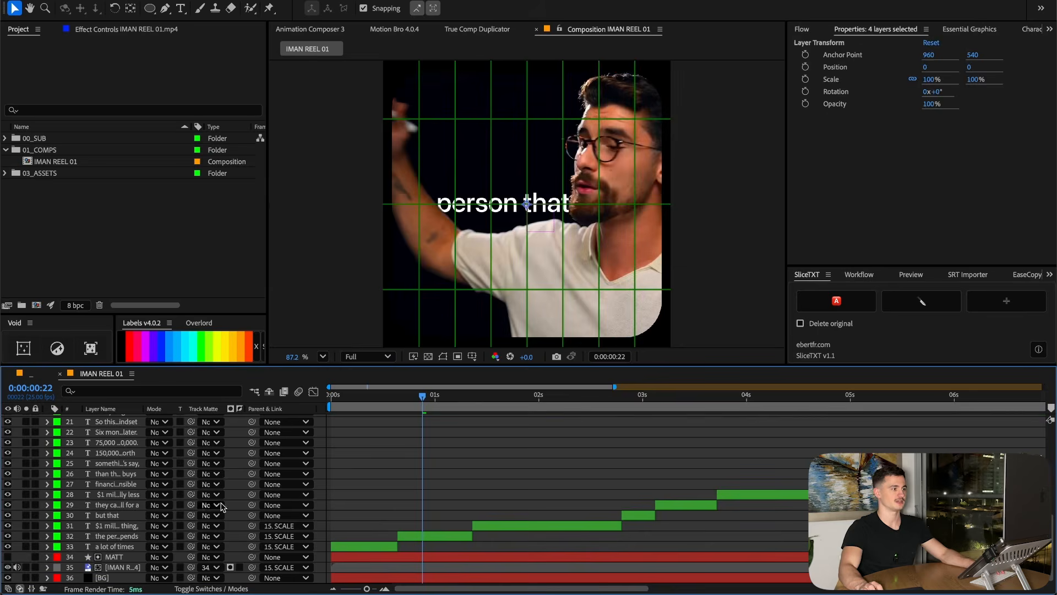
Move the "a lot of times" text layer directly above the first IMAN REEL 01.mp4 cutout clip and check the stacking
{"action": "left_click", "coordinate": [116, 546]}
{"action": "left_click_drag", "start_coordinate": [148, 407], "coordinate": [136, 519]}
{"action": "left_click", "coordinate": [367, 410]}
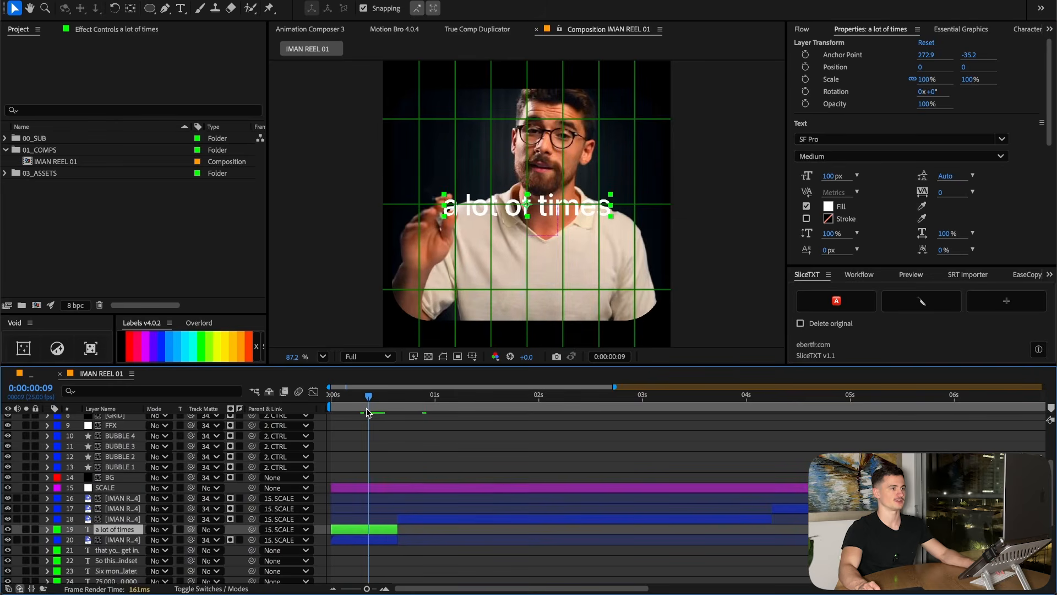
{"action": "left_click_drag", "start_coordinate": [366, 408], "coordinate": [381, 408]}
Set the font of all caption text layers from "a lot of times" downward to Montserrat Medium, leaving out the video clip
{"action": "left_click", "coordinate": [847, 139]}
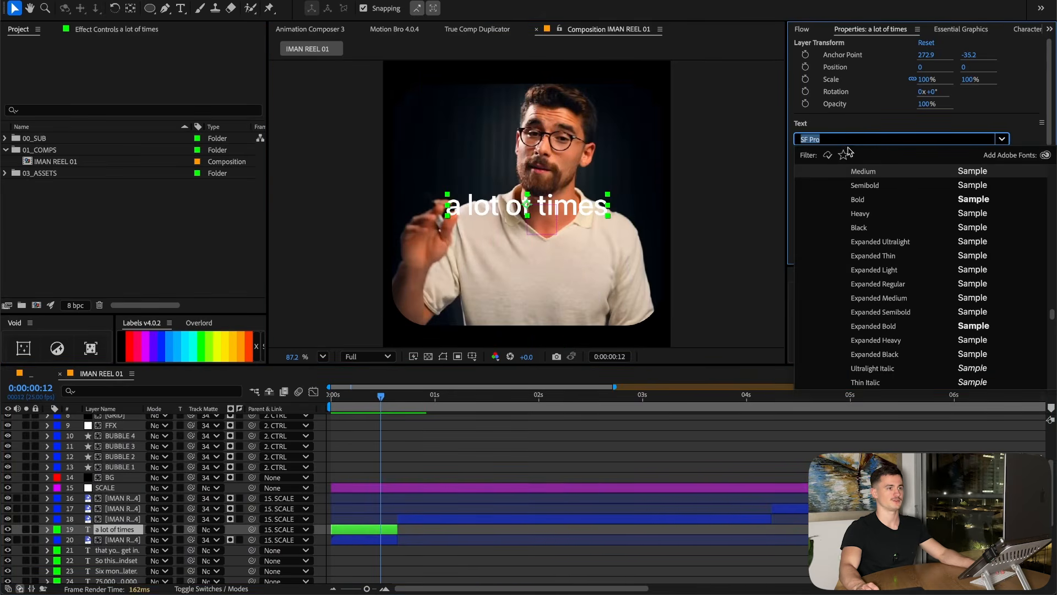
{"action": "type", "text": "mont"}
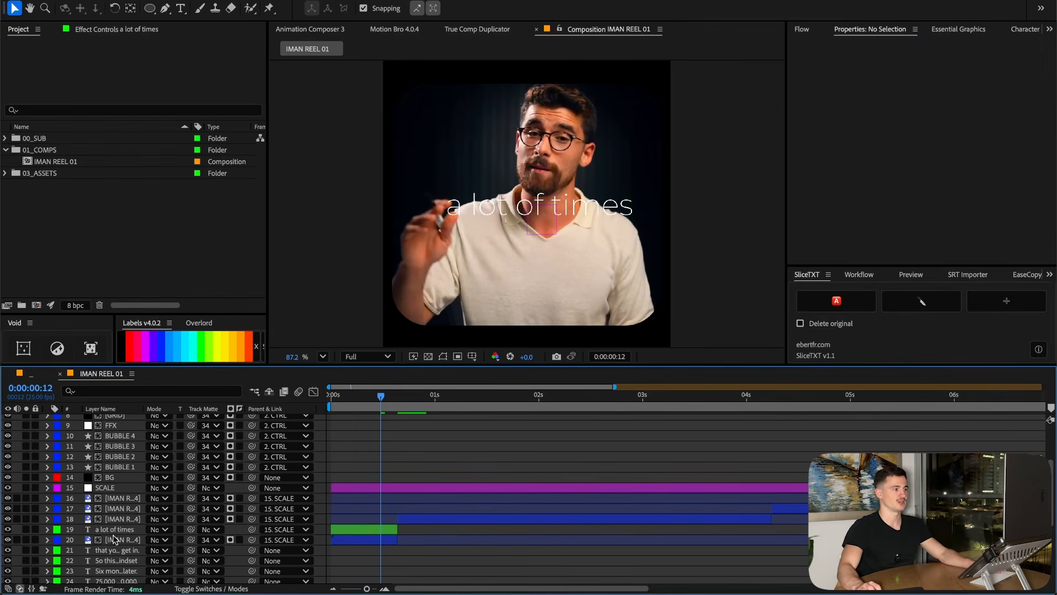
{"action": "left_click", "coordinate": [114, 532]}
{"action": "scroll", "coordinate": [121, 548], "scroll_direction": "down", "scroll_amount": 4}
{"action": "left_click", "coordinate": [120, 545], "text": "shift"}
{"action": "scroll", "coordinate": [119, 523], "scroll_direction": "up", "scroll_amount": 4}
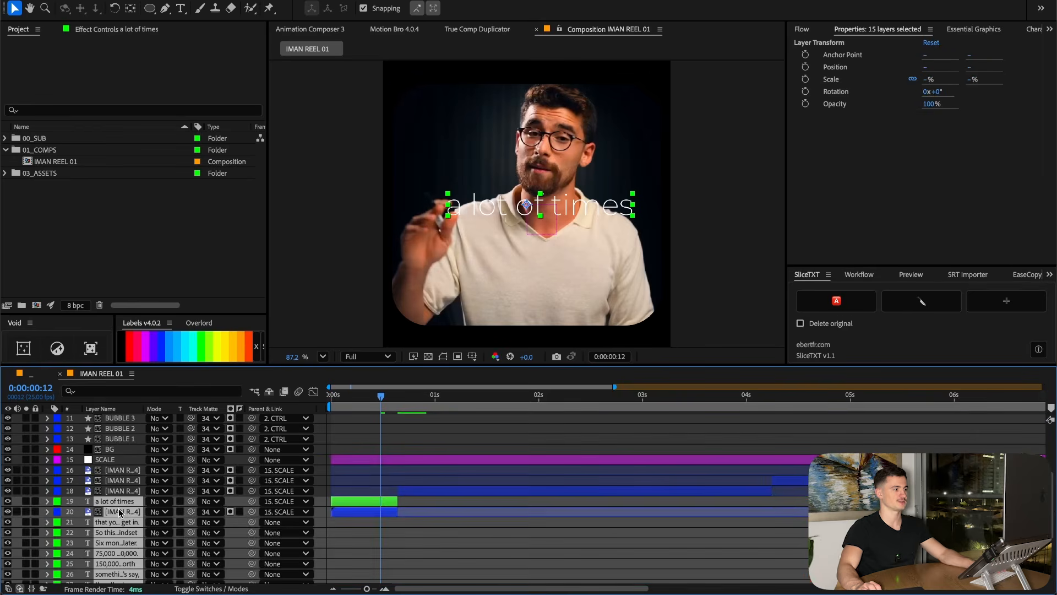
{"action": "left_click", "coordinate": [118, 510], "text": "ctrl"}
{"action": "left_click", "coordinate": [825, 141]}
{"action": "type", "text": "montser"}
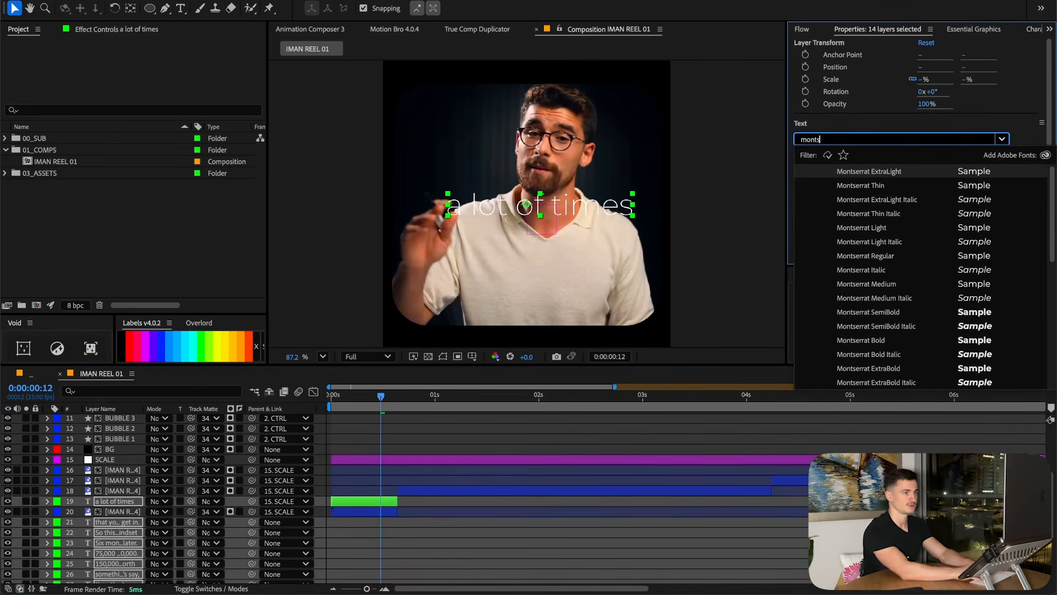
{"action": "left_click", "coordinate": [893, 285]}
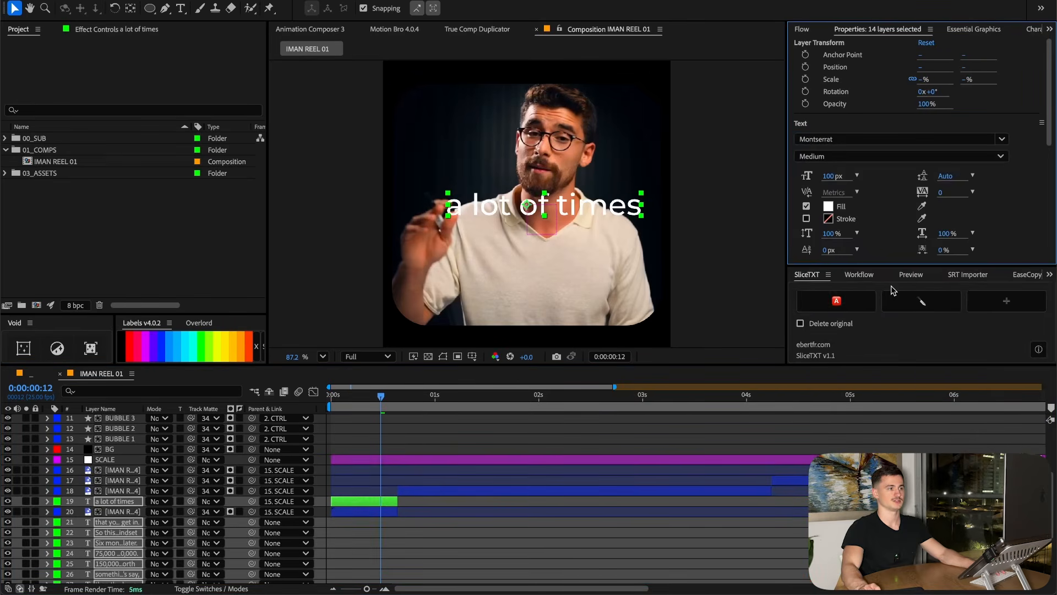
Style the "a lot of times" caption in Montserrat Black with All Caps
{"action": "left_click", "coordinate": [383, 501]}
{"action": "left_click", "coordinate": [815, 277]}
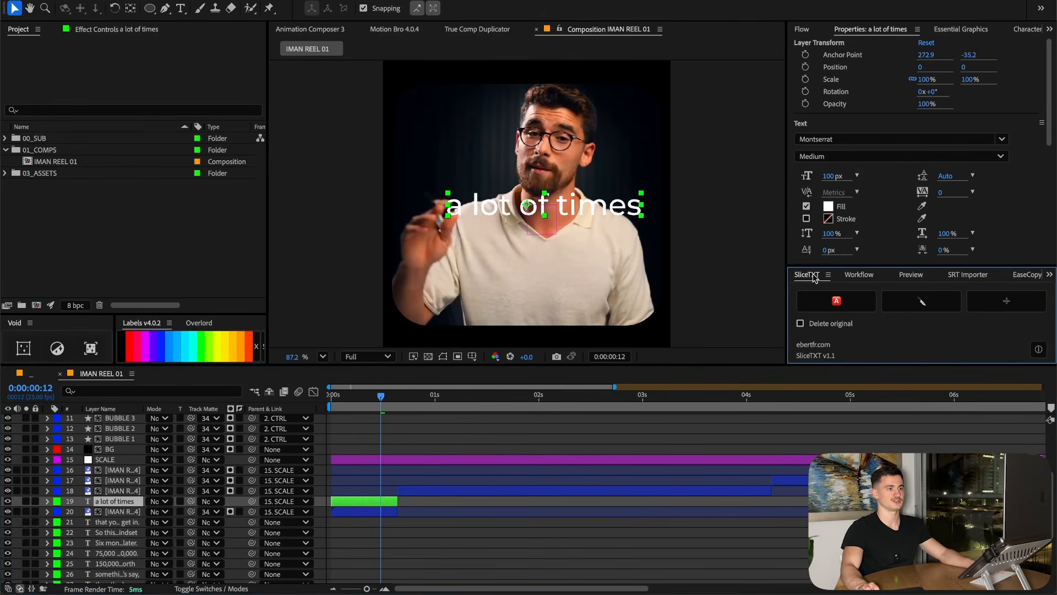
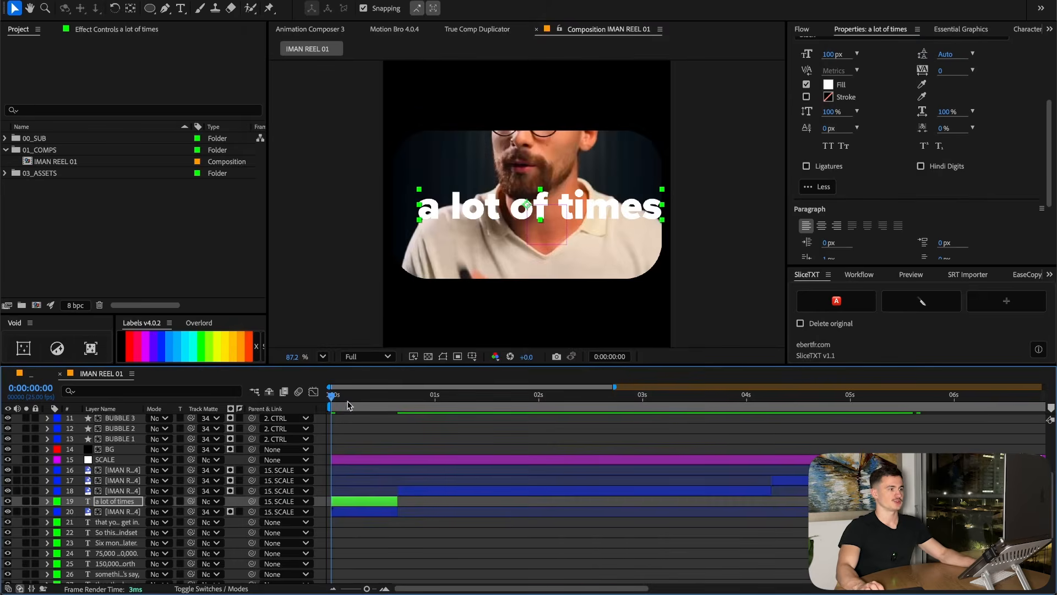
{"action": "left_click_drag", "start_coordinate": [347, 405], "coordinate": [364, 405]}
{"action": "left_click", "coordinate": [870, 28]}
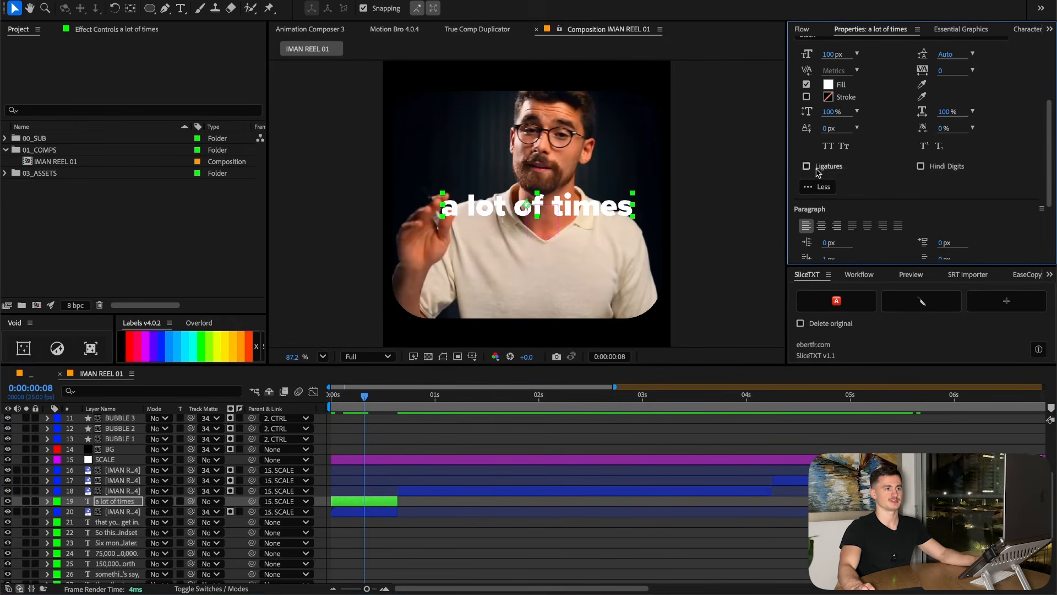
{"action": "left_click", "coordinate": [828, 146]}
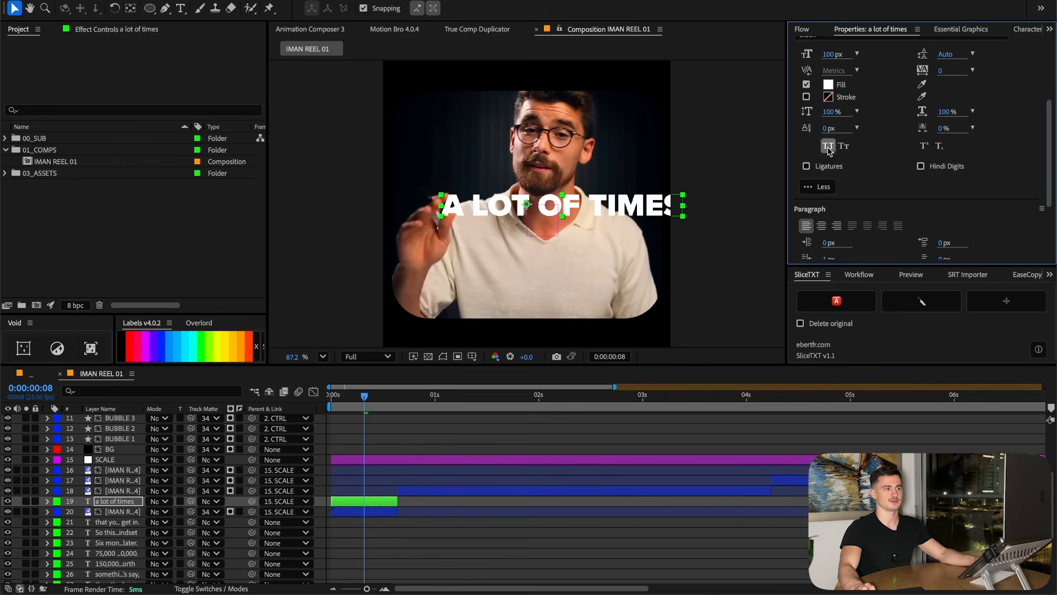
Lay out the caption as two centred lines with a larger TIMES and 116 px leading, position it over the chest and preview it
{"action": "scroll", "coordinate": [881, 143], "scroll_direction": "up", "scroll_amount": 3}
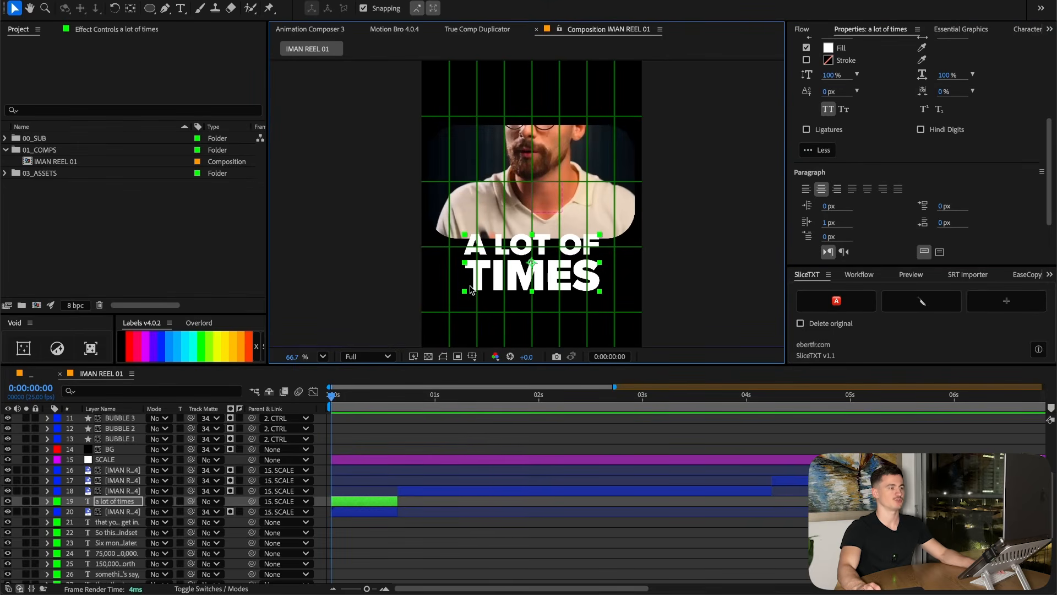
{"action": "scroll", "coordinate": [888, 116], "scroll_direction": "up", "scroll_amount": 2}
{"action": "left_click", "coordinate": [472, 357]}
{"action": "left_click", "coordinate": [507, 382]}
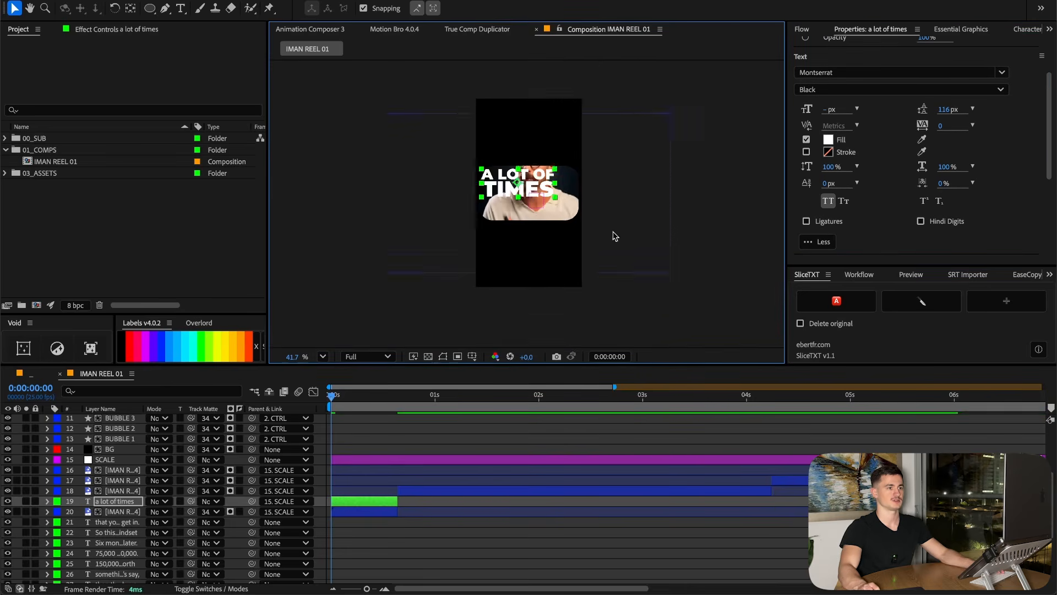
{"action": "scroll", "coordinate": [613, 236], "scroll_direction": "up", "scroll_amount": 4}
{"action": "left_click_drag", "start_coordinate": [534, 161], "coordinate": [564, 228]}
{"action": "key", "text": "super+apostrophe"}
{"action": "left_click", "coordinate": [323, 357]}
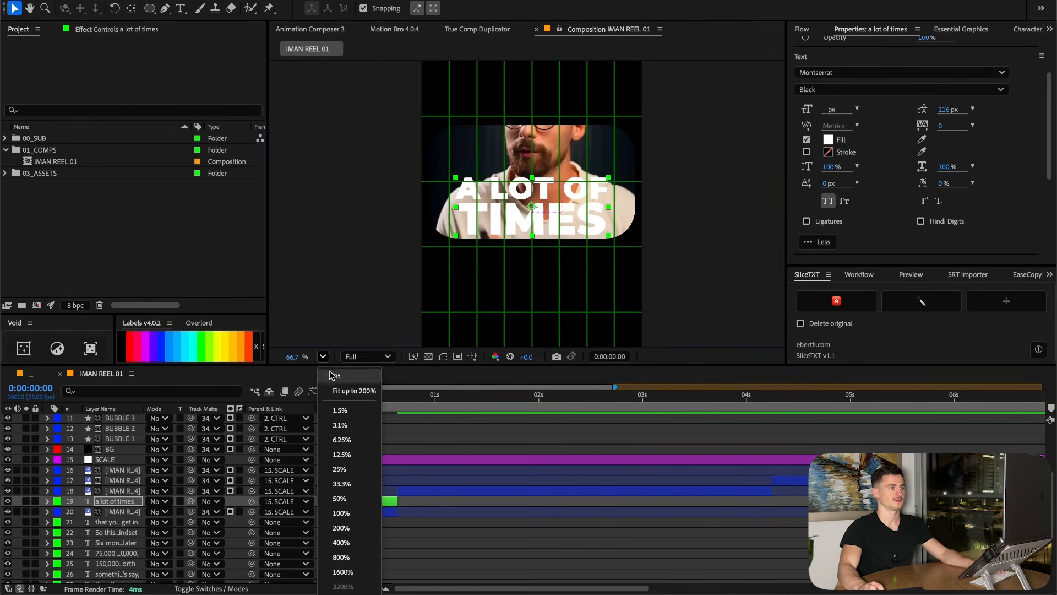
{"action": "key", "text": "space"}
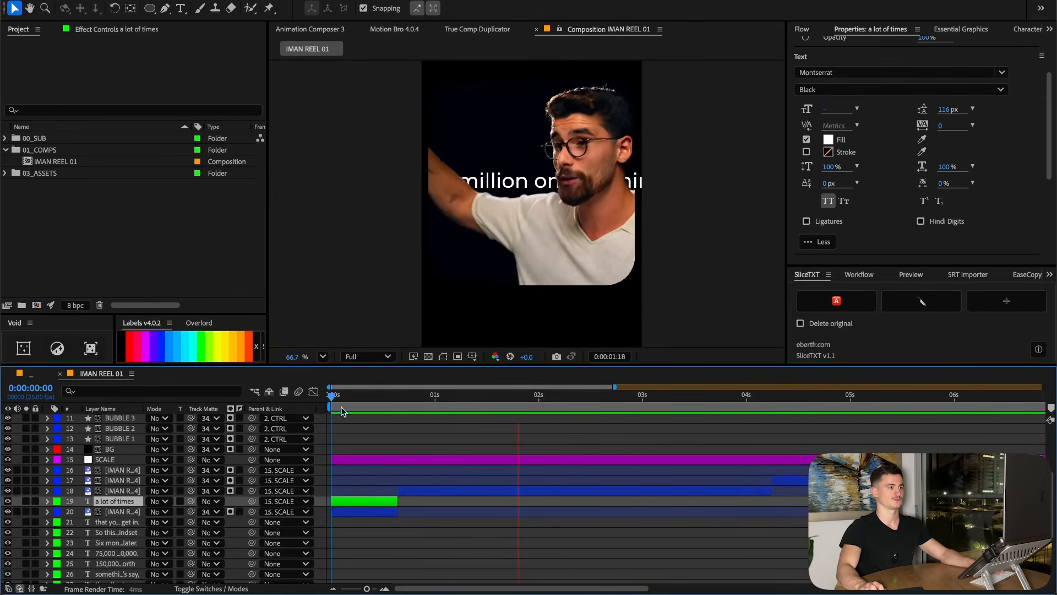
{"action": "key", "text": "space"}
Apply Deep Glow with radius 218 and exposure 0.02 and Drop Shadow with distance 0 and softness 150 to the "a lot of times" caption
{"action": "key", "text": "ctrl+5"}
{"action": "type", "text": "deep"}
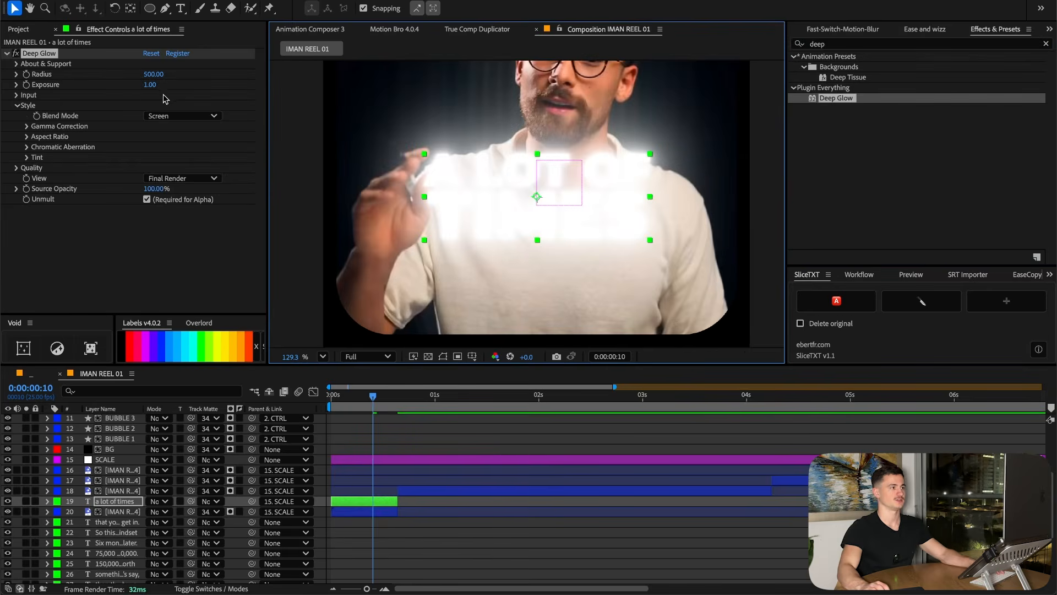
{"action": "left_click_drag", "start_coordinate": [152, 84], "coordinate": [118, 75]}
{"action": "key", "text": "ctrl+5"}
{"action": "type", "text": "drop sh"}
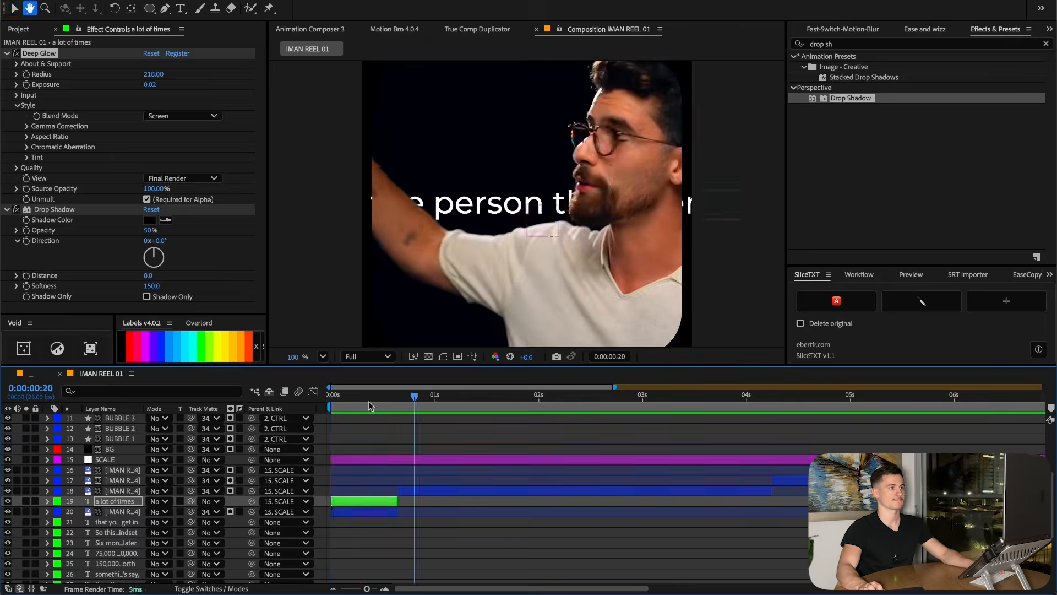
Create a black 1080 x 1920 px solid named LIGHT
{"action": "right_click", "coordinate": [328, 477]}
{"action": "mouse_move", "coordinate": [397, 483]}
{"action": "left_click", "coordinate": [510, 515]}
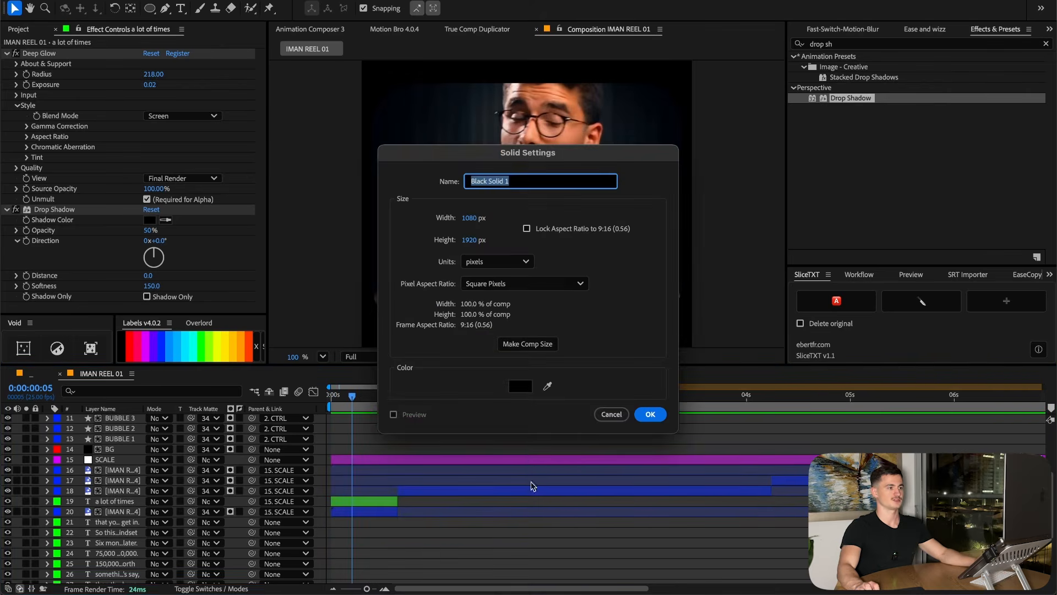
{"action": "left_click", "coordinate": [519, 389]}
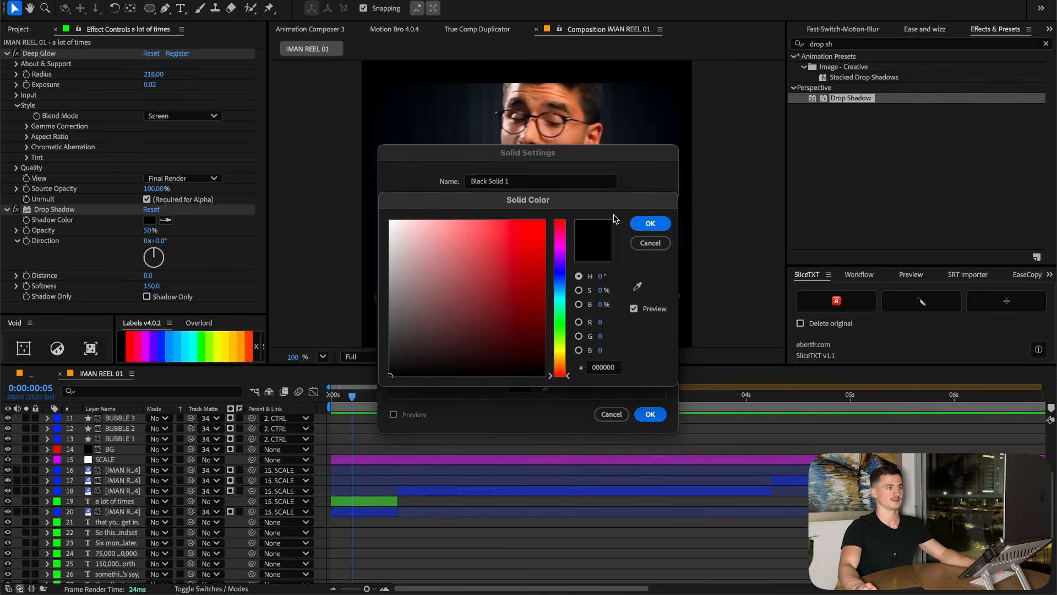
{"action": "left_click", "coordinate": [650, 223]}
{"action": "triple_click", "coordinate": [584, 182]}
{"action": "type", "text": "LIGH"}
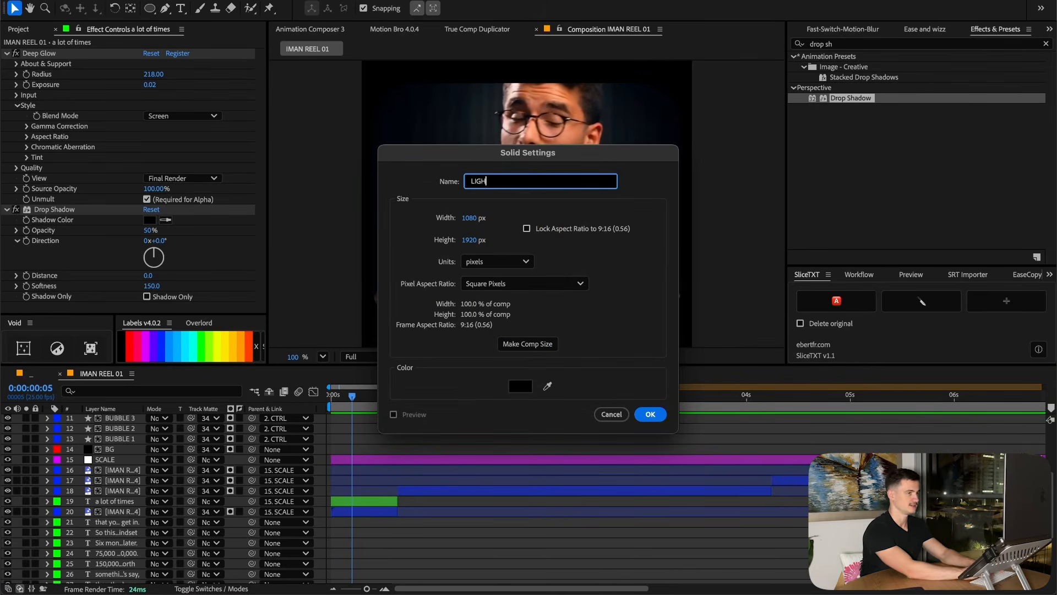
{"action": "type", "text": "T"}
{"action": "key", "text": "Return"}
Place the LIGHT solid directly below the "a lot of times" layer and set its Position to 540, 2066
{"action": "left_click_drag", "start_coordinate": [136, 584], "coordinate": [140, 451]}
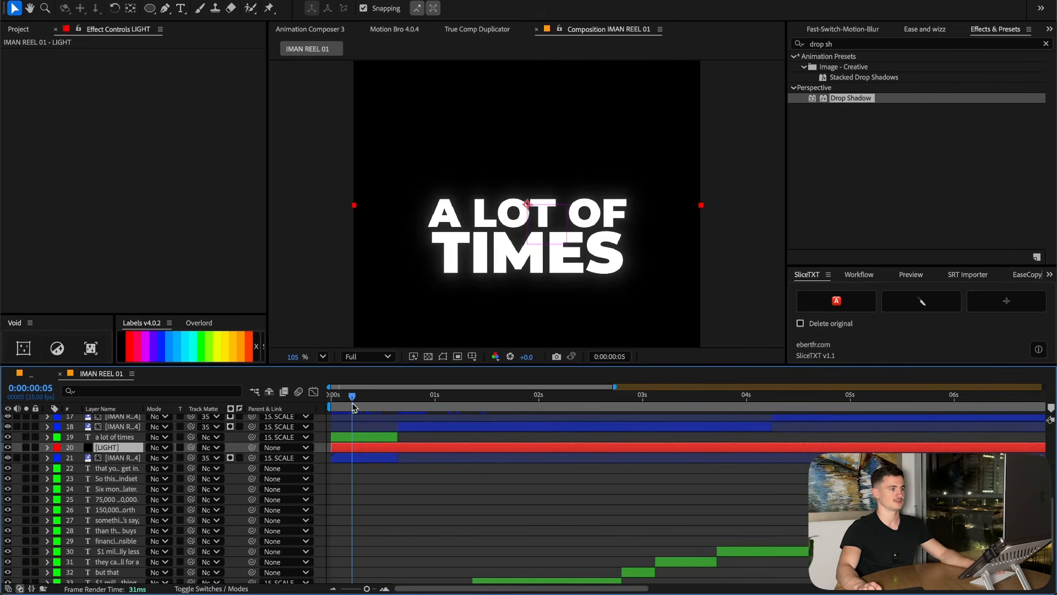
{"action": "key", "text": "p"}
{"action": "left_click_drag", "start_coordinate": [223, 457], "coordinate": [286, 456]}
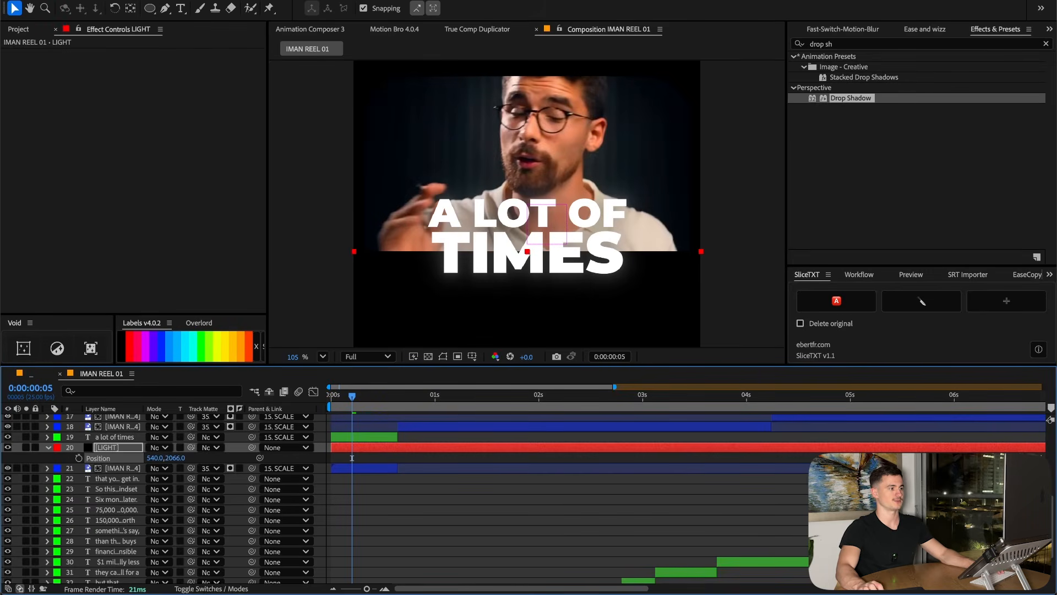
Apply a vertical Fast Box Blur of radius 150 with Repeat Edge Pixels to LIGHT and set its Position to 540, 1994
{"action": "left_click", "coordinate": [217, 588]}
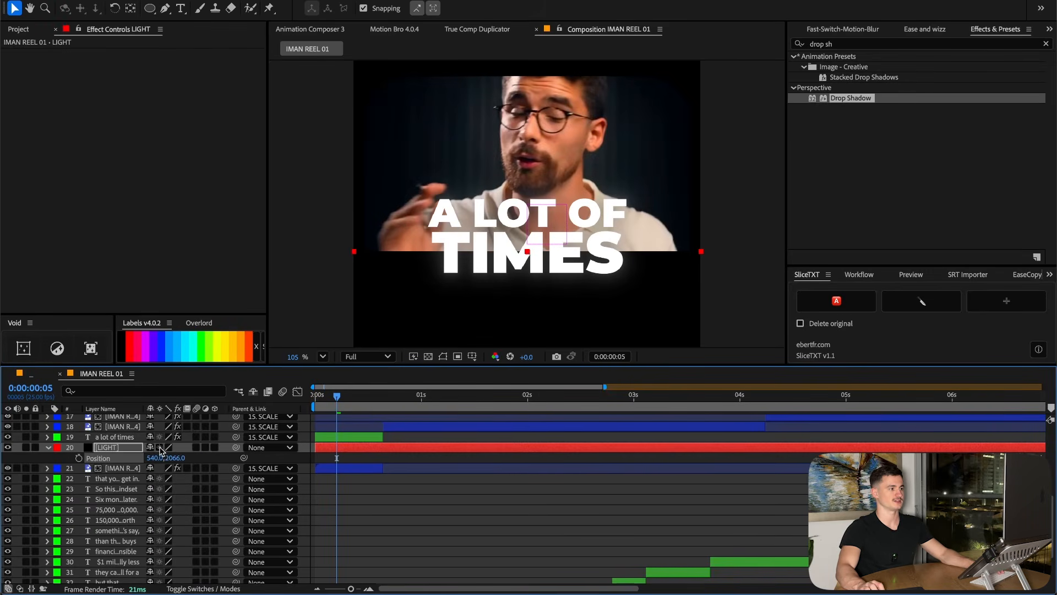
{"action": "left_click", "coordinate": [881, 43]}
{"action": "type", "text": "fast"}
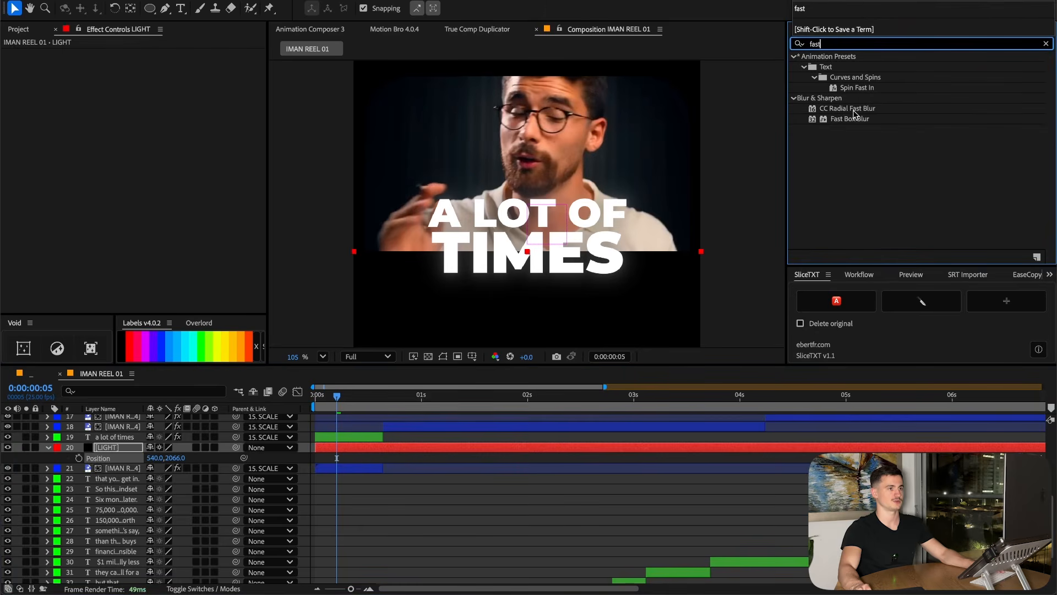
{"action": "left_click_drag", "start_coordinate": [850, 118], "coordinate": [225, 71]}
{"action": "type", "text": "150"}
{"action": "key", "text": "Return"}
{"action": "scroll", "coordinate": [511, 266], "scroll_direction": "down", "scroll_amount": 3}
{"action": "scroll", "coordinate": [510, 266], "scroll_direction": "up", "scroll_amount": 2}
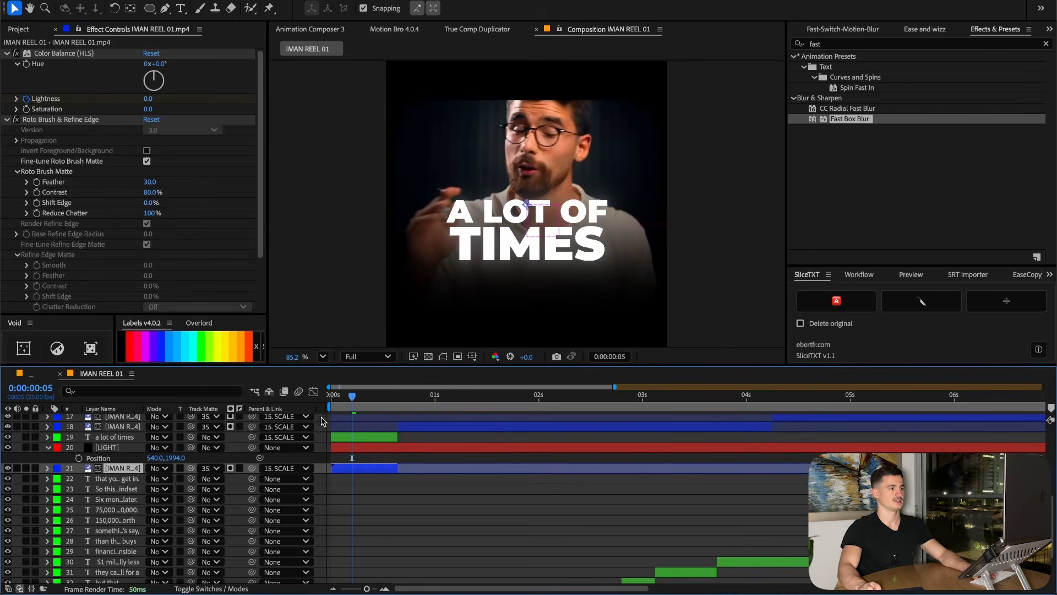
Split the LIGHT layer at 0:00:00:16, where the "a lot of times" caption ends, and delete the remainder
{"action": "left_click_drag", "start_coordinate": [351, 408], "coordinate": [398, 408]}
{"action": "left_click", "coordinate": [396, 447]}
{"action": "key", "text": "ctrl+shift+d"}
{"action": "key", "text": "Delete"}
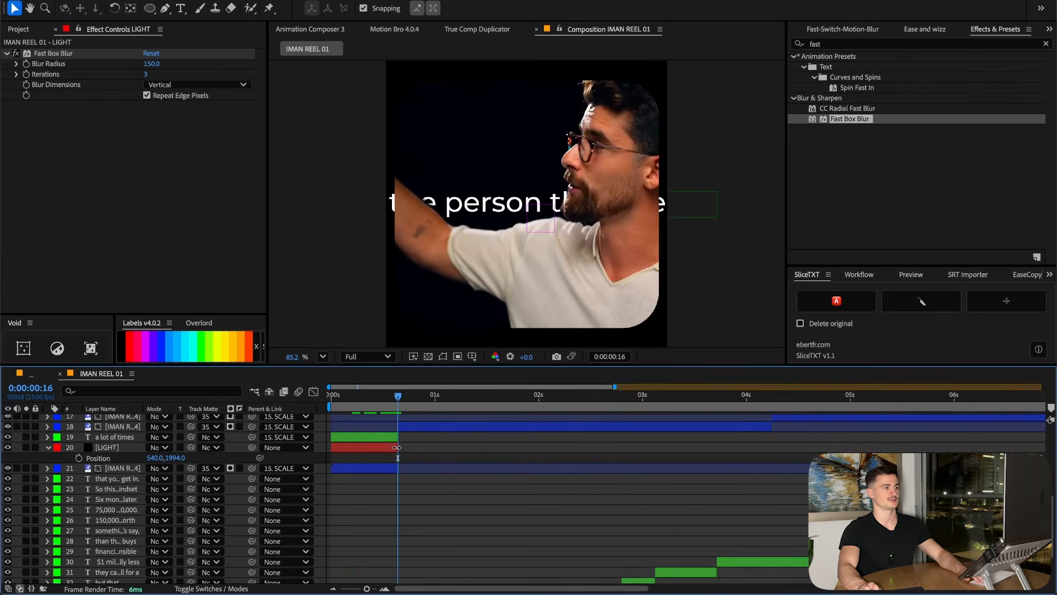
Lower the LIGHT layer's opacity, starting with 50%, to soften its darkening over the speaker beneath the opening caption
{"action": "left_click", "coordinate": [378, 447]}
{"action": "left_click", "coordinate": [373, 407]}
{"action": "key", "text": "t"}
{"action": "left_click", "coordinate": [158, 457]}
{"action": "type", "text": "50"}
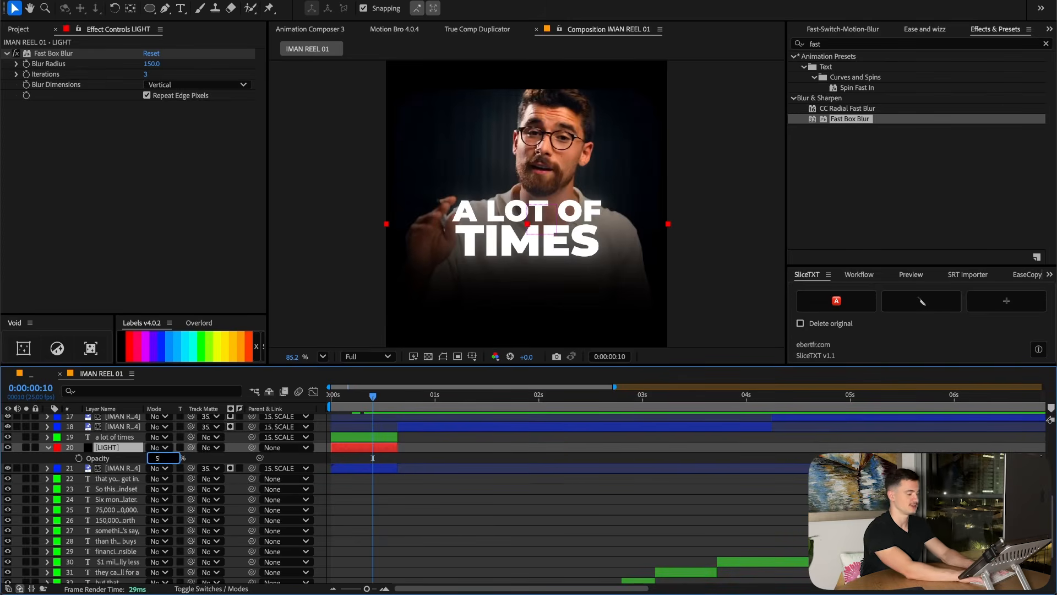
{"action": "key", "text": "Return"}
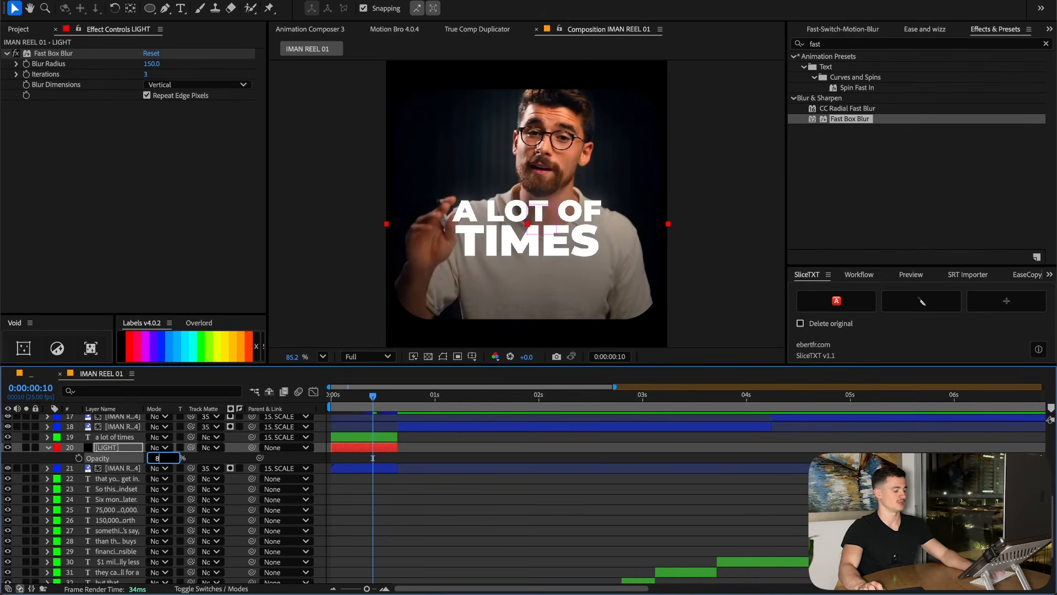
{"action": "key", "text": "Return"}
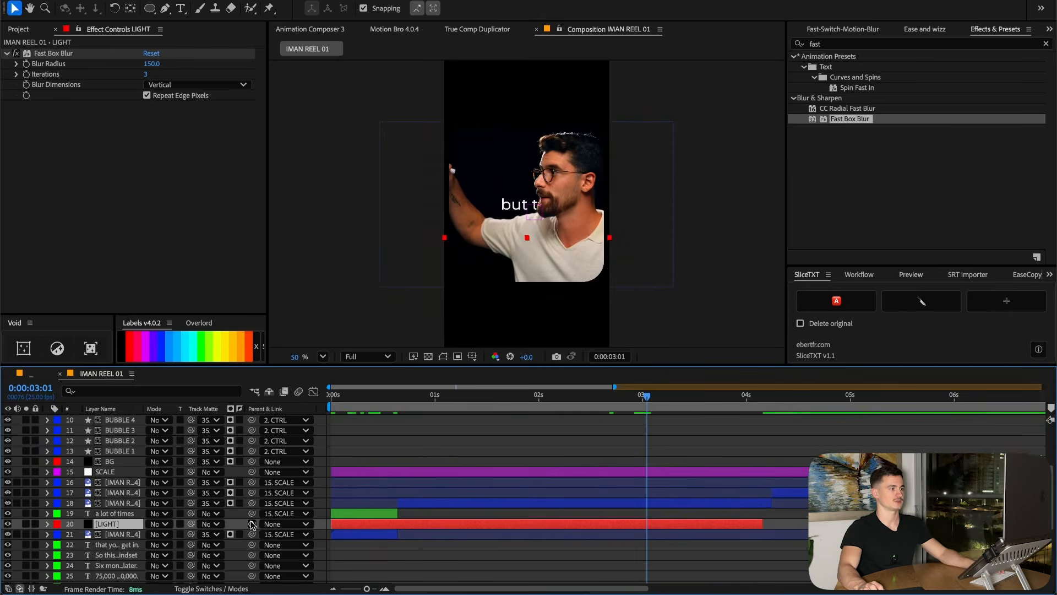
Parent the LIGHT layer to the SCALE layer and scrub through the opening seconds to check the movement
{"action": "left_click_drag", "start_coordinate": [242, 519], "coordinate": [130, 471]}
{"action": "left_click_drag", "start_coordinate": [398, 400], "coordinate": [330, 400]}
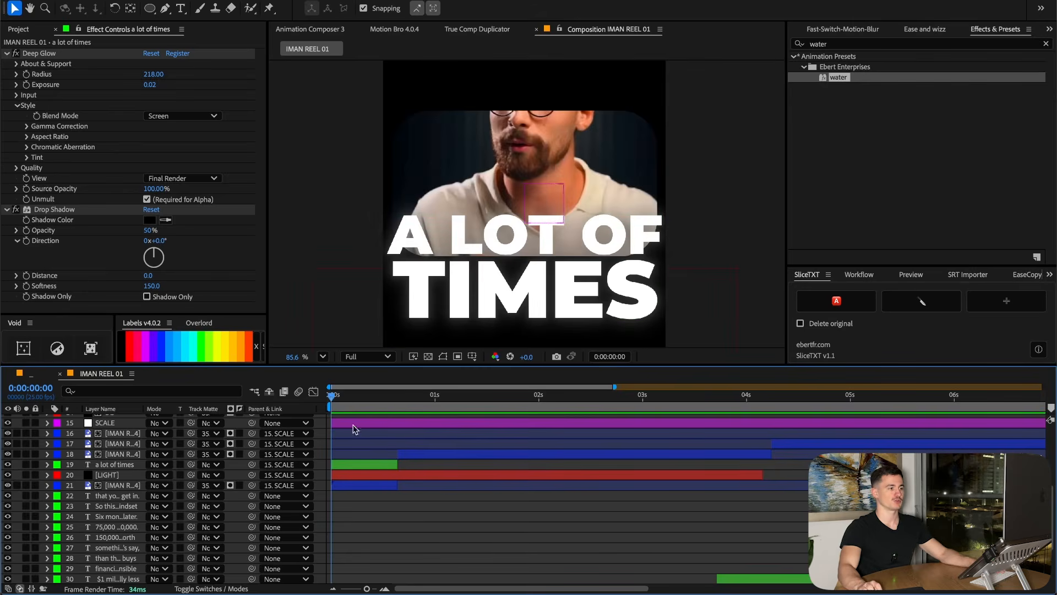
{"action": "left_click_drag", "start_coordinate": [345, 404], "coordinate": [485, 392]}
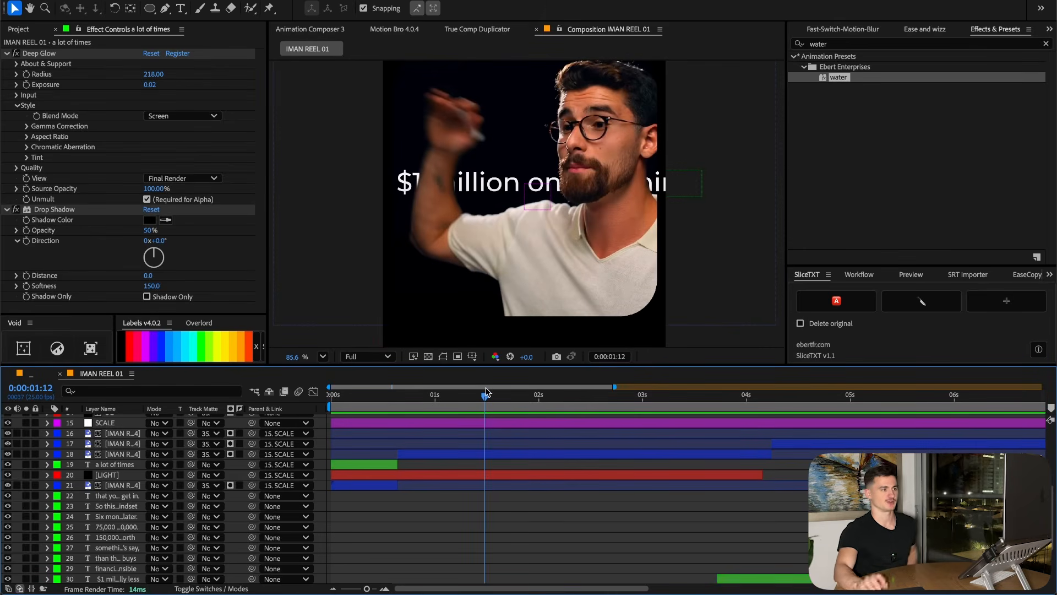
Copy the Deep Glow and Drop Shadow effects from "a lot of times" onto the following captions, including "the person that spends"
{"action": "mouse_move", "coordinate": [404, 398]}
{"action": "left_mouse_down"}
{"action": "mouse_move", "coordinate": [359, 395]}
{"action": "mouse_move", "coordinate": [398, 396]}
{"action": "left_mouse_up"}
{"action": "left_click", "coordinate": [392, 466]}
{"action": "left_click", "coordinate": [86, 164]}
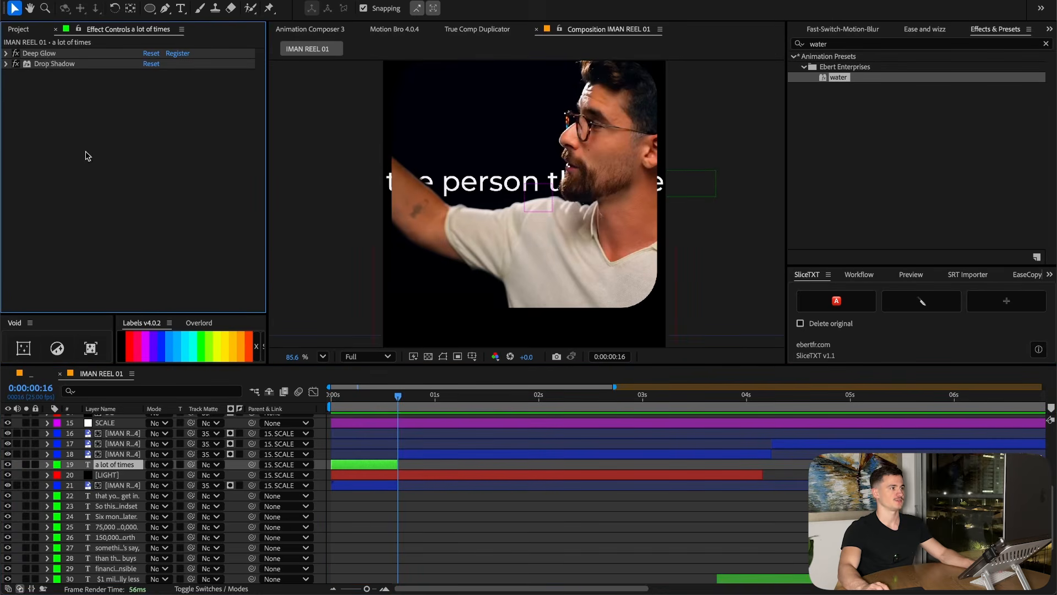
{"action": "scroll", "coordinate": [416, 464], "scroll_direction": "down", "scroll_amount": 3}
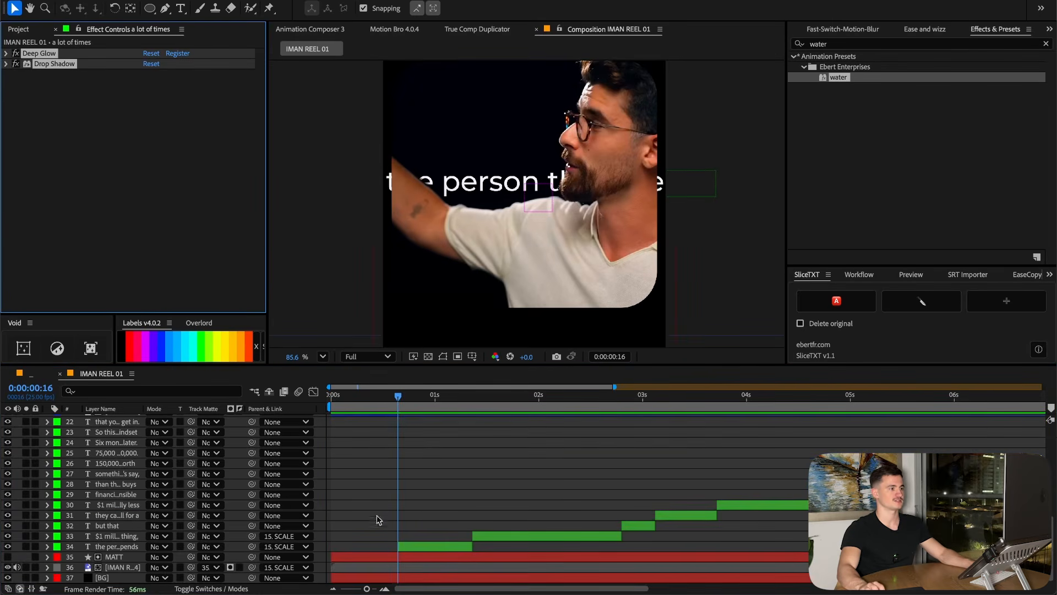
{"action": "left_click", "coordinate": [136, 547]}
{"action": "scroll", "coordinate": [127, 537], "scroll_direction": "up", "scroll_amount": 5}
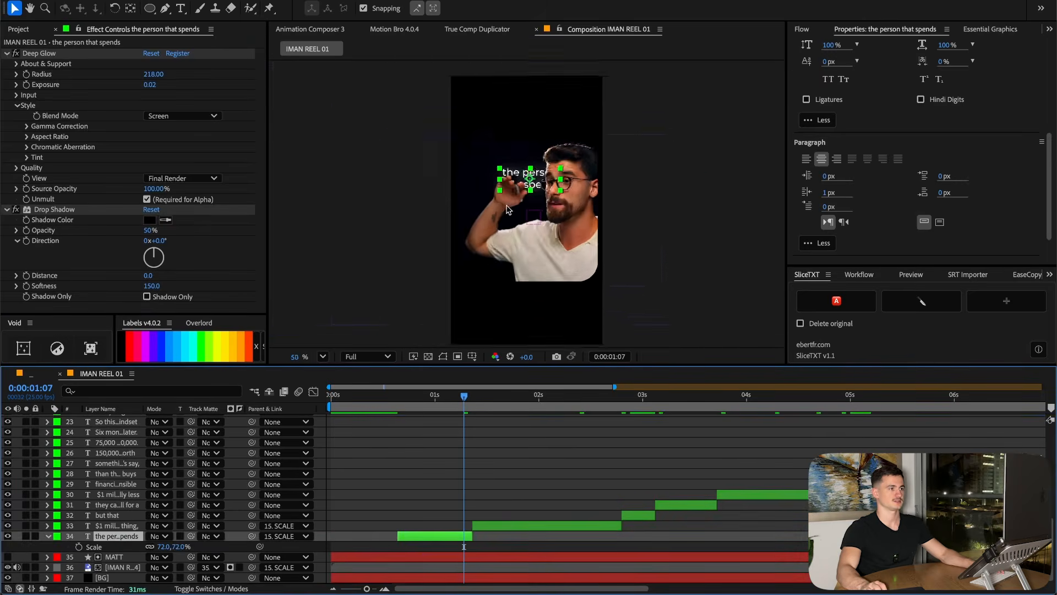
Move the two-line "the person that spends" caption up beside the speaker's head and set its font to Kazimir-Regular
{"action": "left_click_drag", "start_coordinate": [528, 181], "coordinate": [518, 131]}
{"action": "left_click_drag", "start_coordinate": [389, 398], "coordinate": [407, 401]}
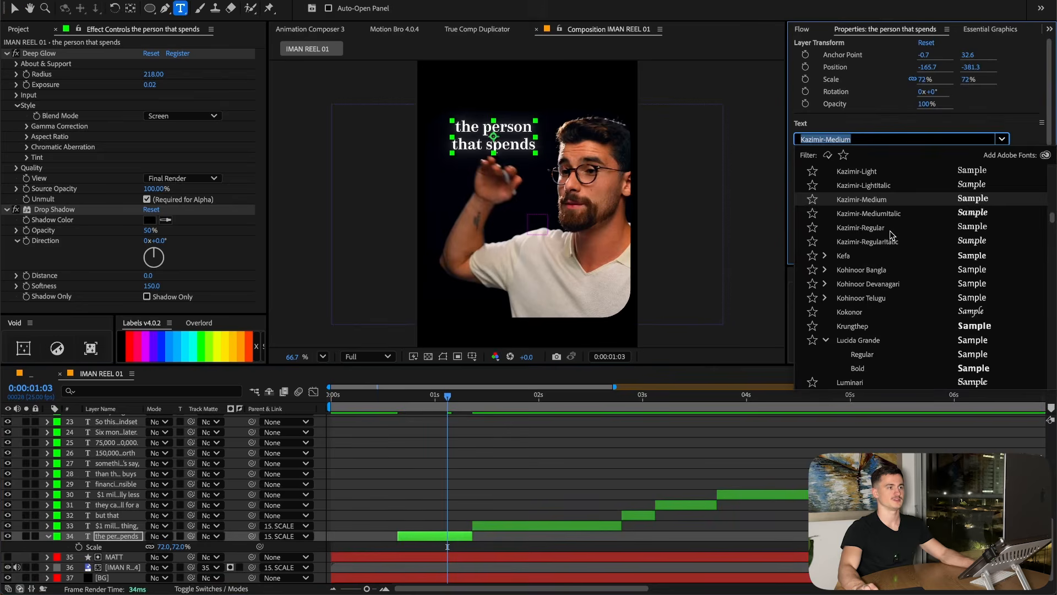
{"action": "key", "text": "Return"}
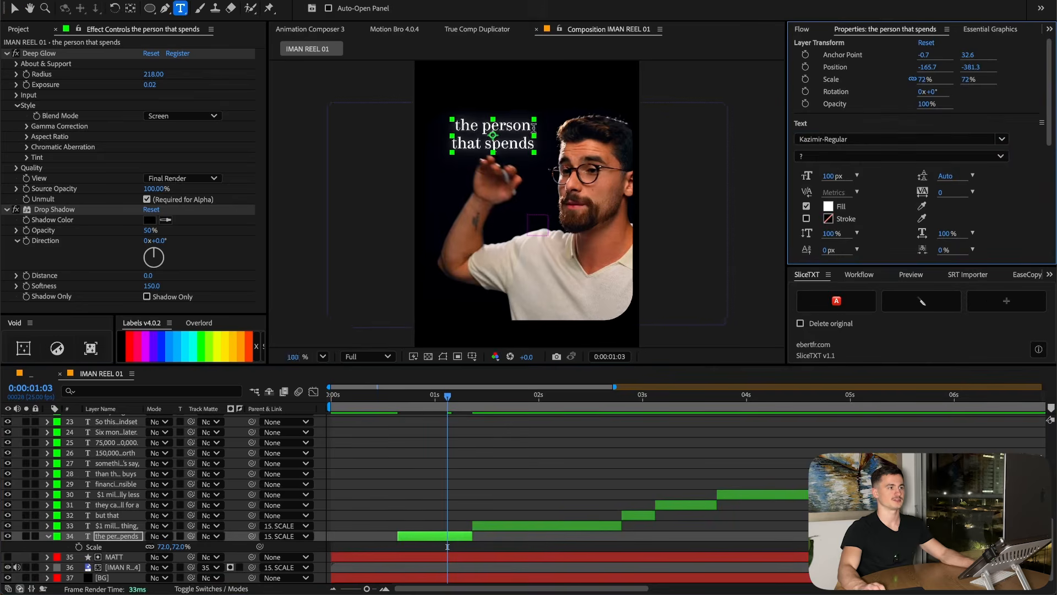
{"action": "scroll", "coordinate": [540, 134], "scroll_direction": "up", "scroll_amount": 5}
{"action": "scroll", "coordinate": [540, 134], "scroll_direction": "down", "scroll_amount": 2}
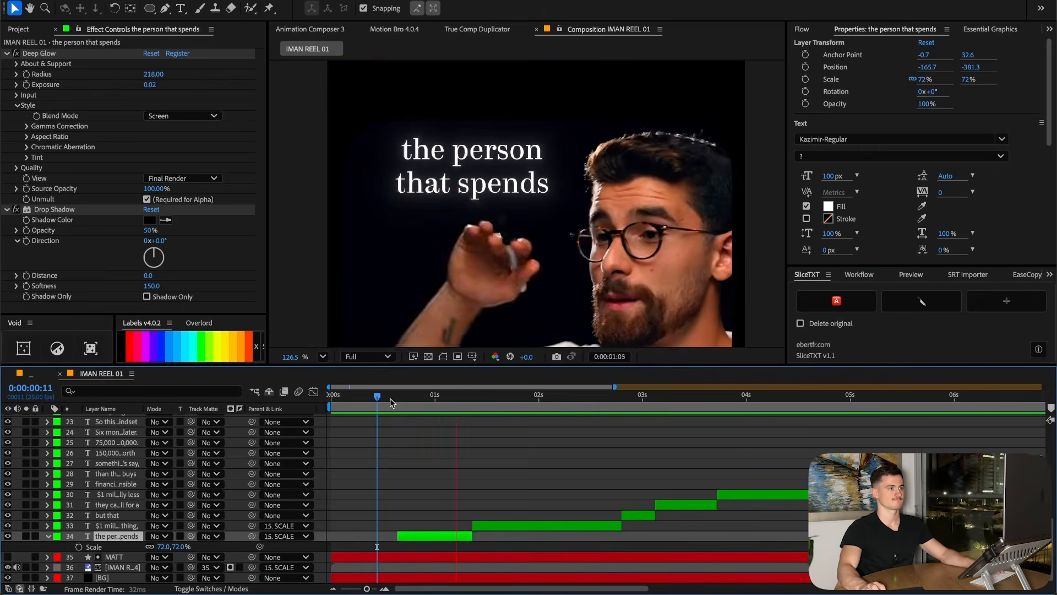
Apply a Fill effect to the bottom BG layer and set its color to white (FFFFFF)
{"action": "key", "text": "ctrl+space"}
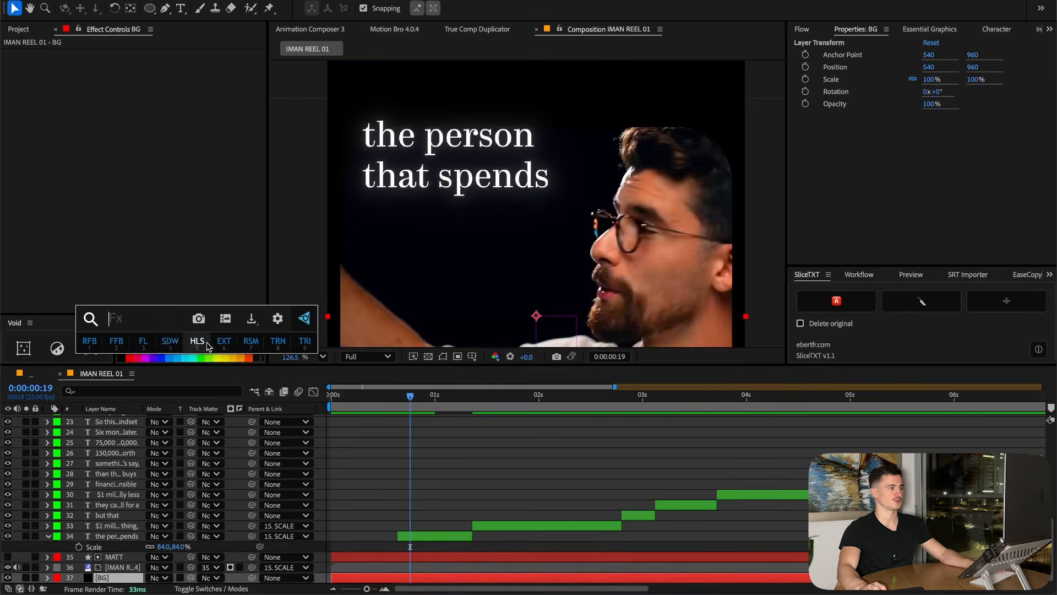
{"action": "left_click", "coordinate": [150, 342]}
{"action": "left_click", "coordinate": [149, 85]}
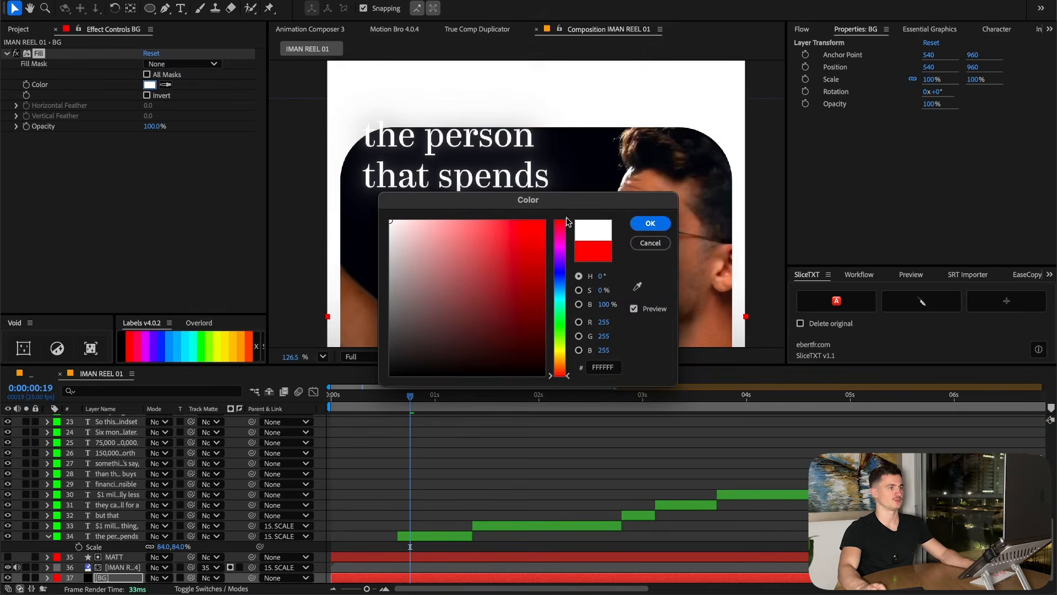
{"action": "left_click", "coordinate": [650, 224]}
Set MATT as the track matte for all caption layers, from "a lot of times" through "the person that spends"
{"action": "left_click", "coordinate": [439, 537]}
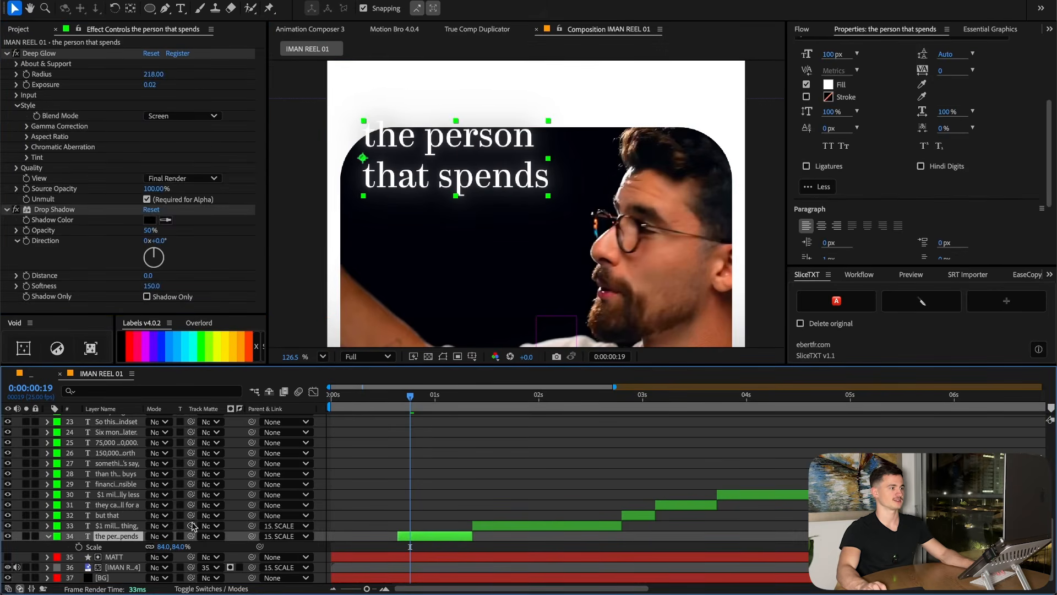
{"action": "scroll", "coordinate": [154, 523], "scroll_direction": "up", "scroll_amount": 3}
{"action": "left_click", "coordinate": [117, 502], "text": "shift"}
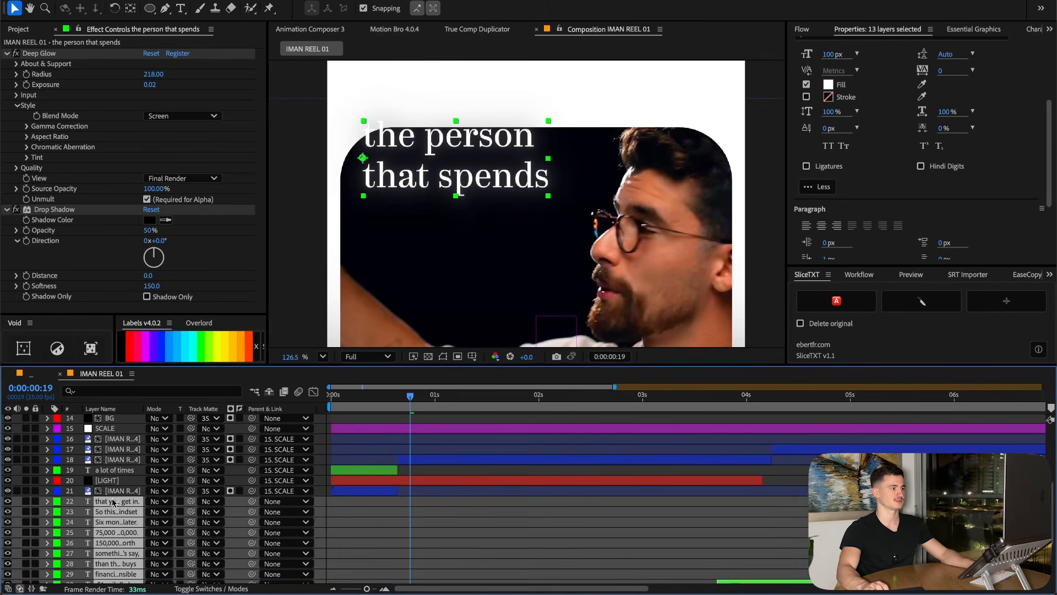
{"action": "left_click", "coordinate": [115, 469], "text": "ctrl"}
{"action": "left_click", "coordinate": [199, 589]}
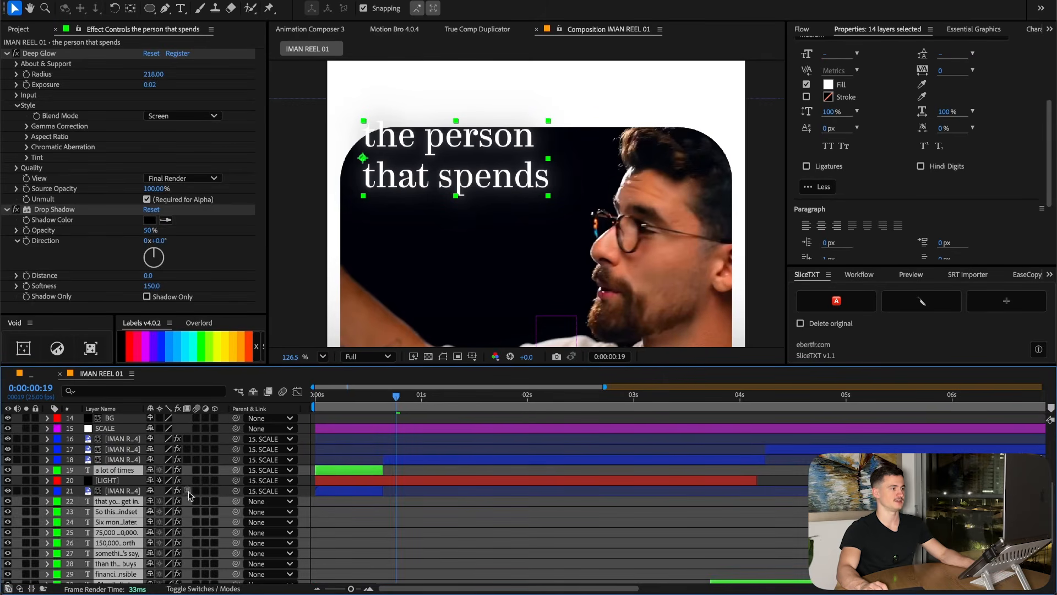
{"action": "left_click", "coordinate": [209, 587]}
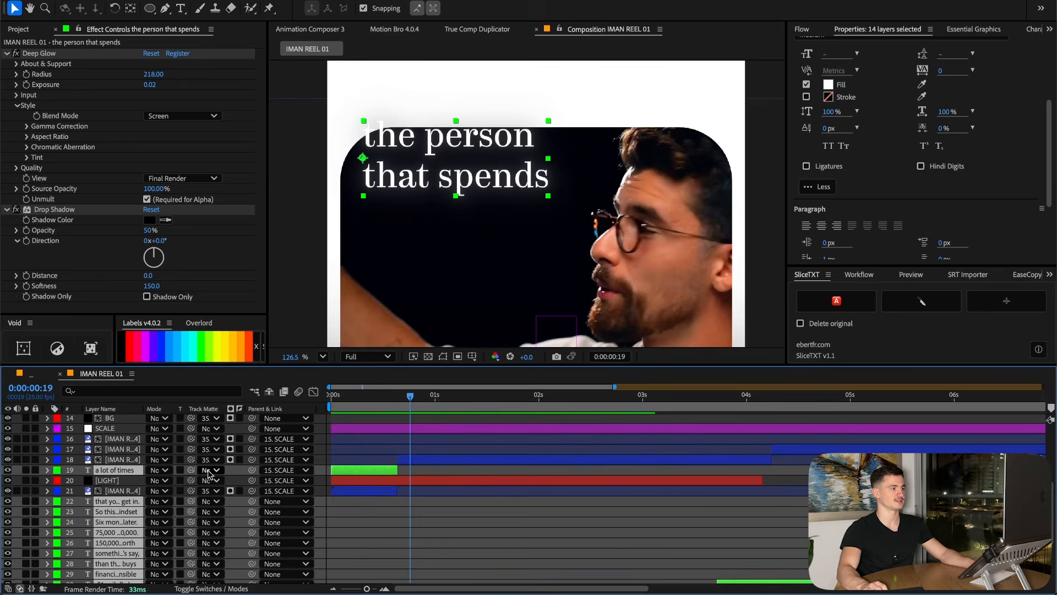
{"action": "scroll", "coordinate": [208, 471], "scroll_direction": "down", "scroll_amount": 5}
{"action": "left_click", "coordinate": [210, 525]}
{"action": "left_click", "coordinate": [232, 562]}
{"action": "mouse_move", "coordinate": [406, 413]}
{"action": "left_mouse_down"}
{"action": "mouse_move", "coordinate": [389, 413]}
{"action": "mouse_move", "coordinate": [410, 413]}
{"action": "left_mouse_up"}
Change the Fill color of the bottom BG layer to dark grey 2C2C2C
{"action": "left_click", "coordinate": [118, 557]}
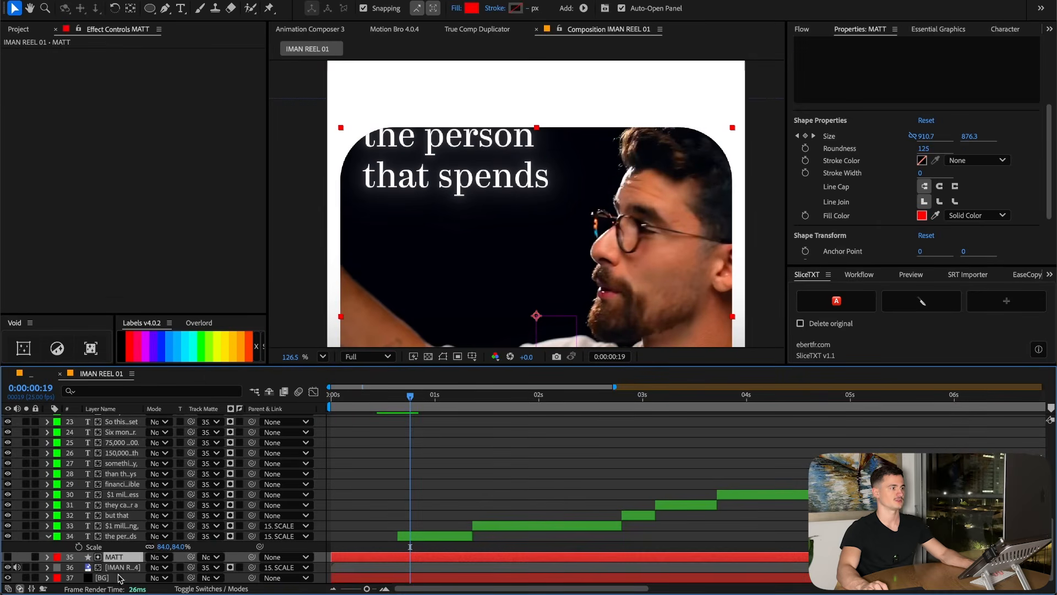
{"action": "left_click", "coordinate": [118, 577]}
{"action": "left_click", "coordinate": [149, 84]}
{"action": "left_click_drag", "start_coordinate": [402, 348], "coordinate": [288, 348]}
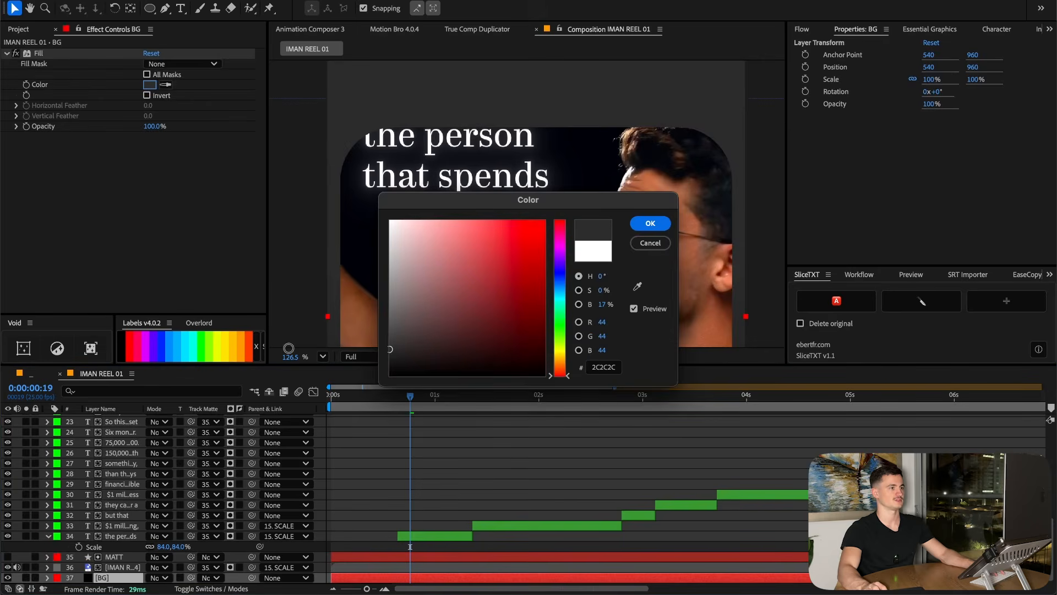
{"action": "left_click", "coordinate": [650, 224]}
Extend the end of the "the person that spends" layer to 0:00:02:20, where the "but that" caption begins
{"action": "left_click", "coordinate": [415, 533]}
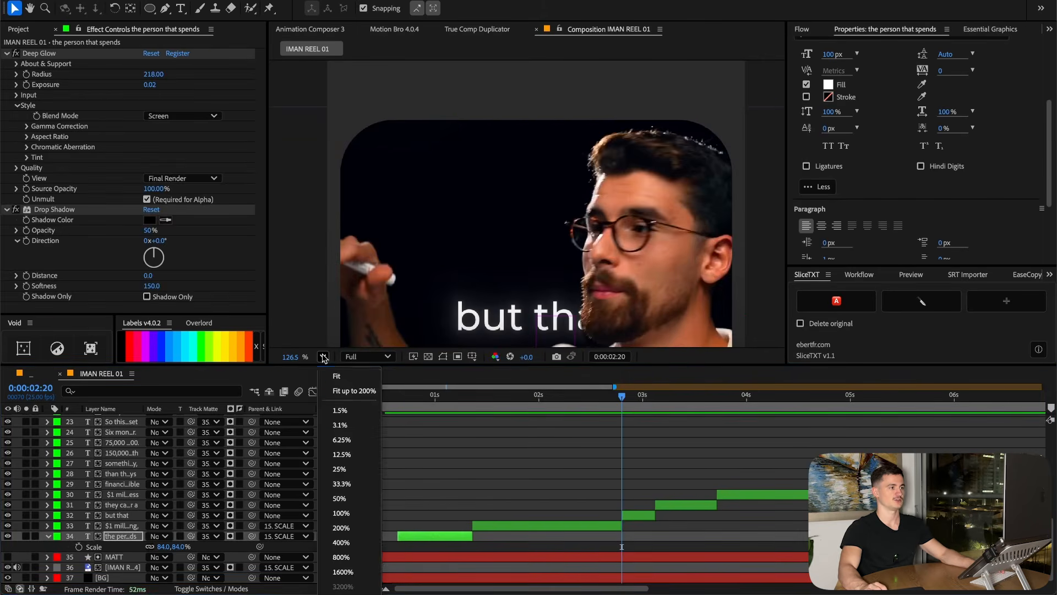
{"action": "left_click", "coordinate": [323, 356]}
{"action": "left_click", "coordinate": [358, 368]}
{"action": "scroll", "coordinate": [531, 271], "scroll_direction": "up", "scroll_amount": 2}
{"action": "scroll", "coordinate": [531, 270], "scroll_direction": "down", "scroll_amount": 1}
{"action": "scroll", "coordinate": [531, 271], "scroll_direction": "up", "scroll_amount": 2}
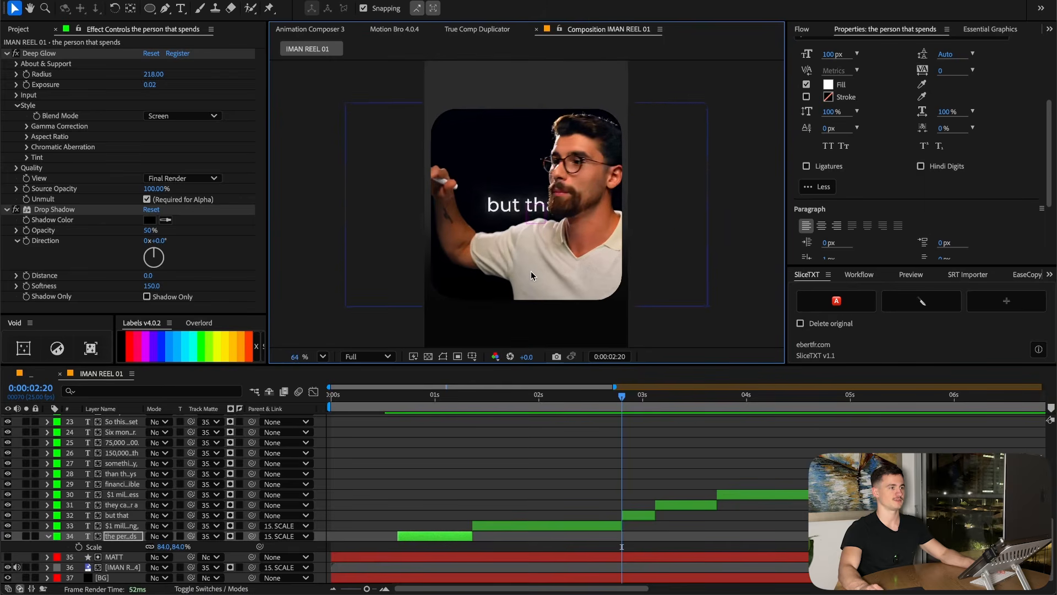
{"action": "scroll", "coordinate": [531, 271], "scroll_direction": "up", "scroll_amount": 1}
{"action": "left_click_drag", "start_coordinate": [471, 536], "coordinate": [622, 537]}
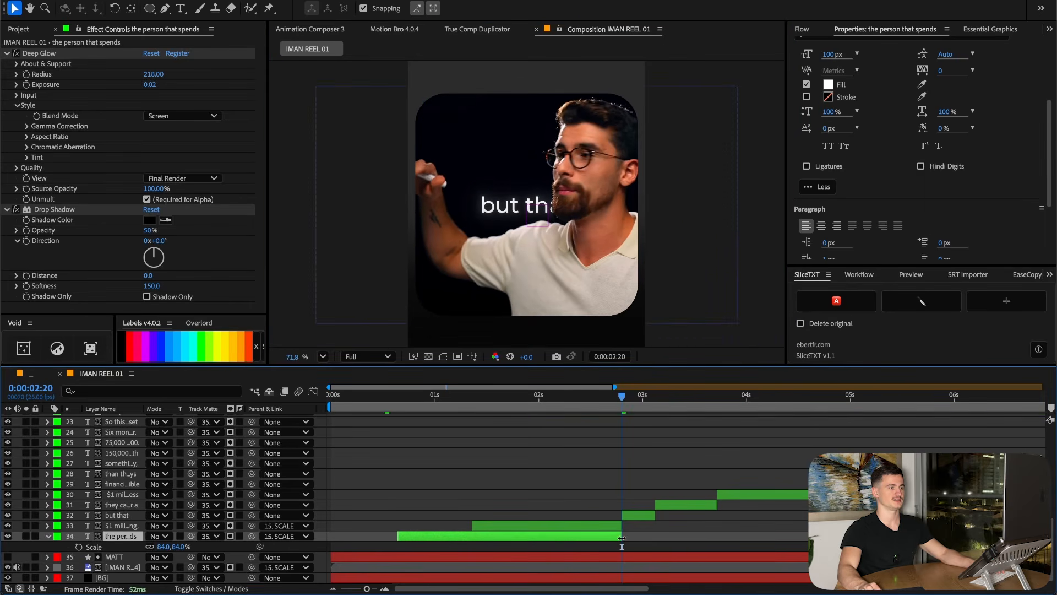
Split the "$1 million on this thing," caption layer into two parts where "on this thing" is spoken
{"action": "mouse_move", "coordinate": [579, 398]}
{"action": "left_mouse_down"}
{"action": "mouse_move", "coordinate": [510, 398]}
{"action": "mouse_move", "coordinate": [560, 396]}
{"action": "left_mouse_up"}
{"action": "key", "text": "super+Up"}
{"action": "key", "text": "super+shift+d"}
{"action": "key", "text": "super+shift+a"}
Shorten the text of both split "$1 million on this thing," layers to "$1 million"
{"action": "left_click", "coordinate": [525, 532]}
{"action": "left_click", "coordinate": [519, 396]}
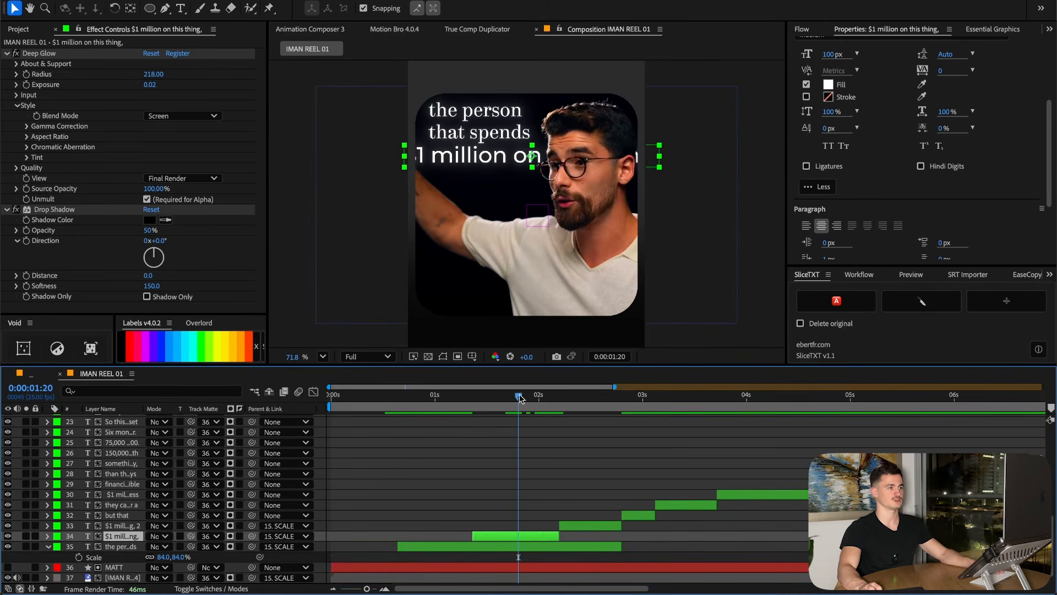
{"action": "double_click", "coordinate": [537, 537]}
{"action": "left_click_drag", "start_coordinate": [507, 155], "coordinate": [728, 156]}
{"action": "key", "text": "BackSpace"}
{"action": "left_click", "coordinate": [587, 525]}
{"action": "left_click", "coordinate": [588, 395]}
{"action": "key", "text": "BackSpace"}
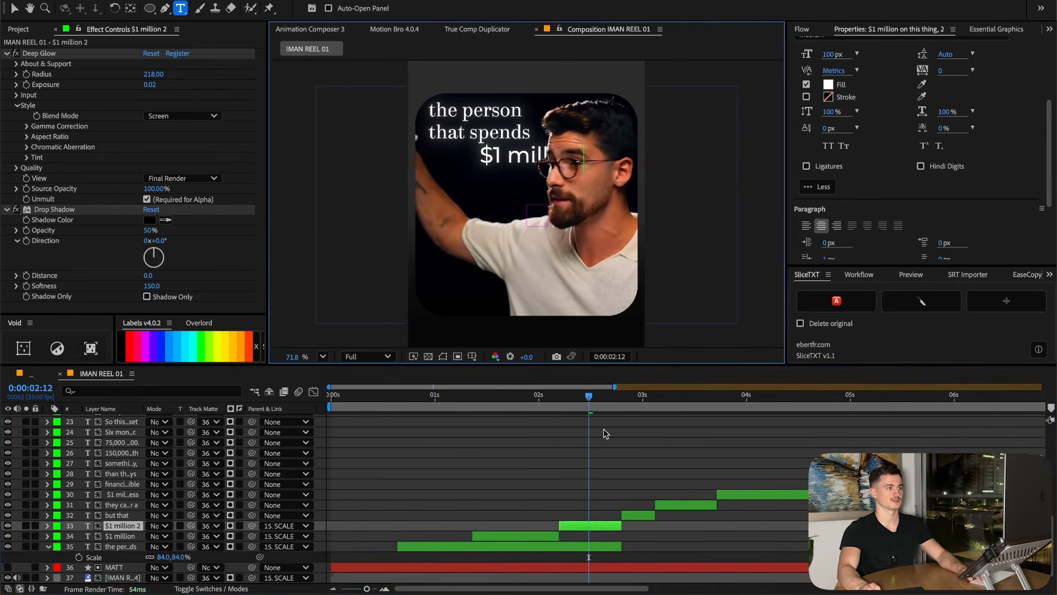
{"action": "left_click", "coordinate": [613, 427]}
Extend the first "$1 million" layer to 0:00:02:20 and set its text in all caps
{"action": "left_click_drag", "start_coordinate": [559, 537], "coordinate": [623, 540]}
{"action": "left_click", "coordinate": [526, 400]}
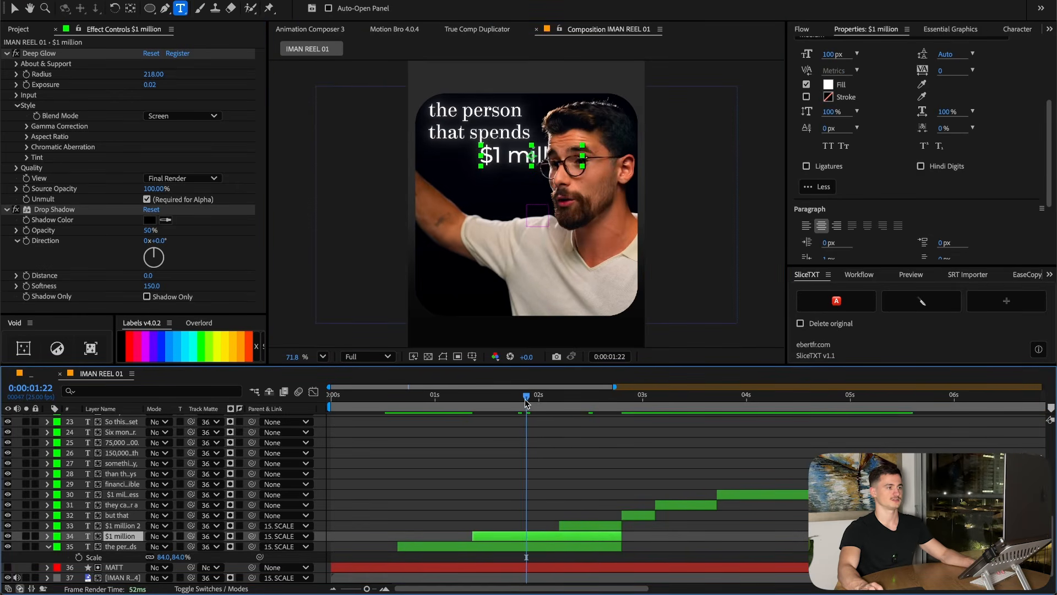
{"action": "left_click", "coordinate": [17, 7]}
{"action": "scroll", "coordinate": [821, 184], "scroll_direction": "down", "scroll_amount": 3}
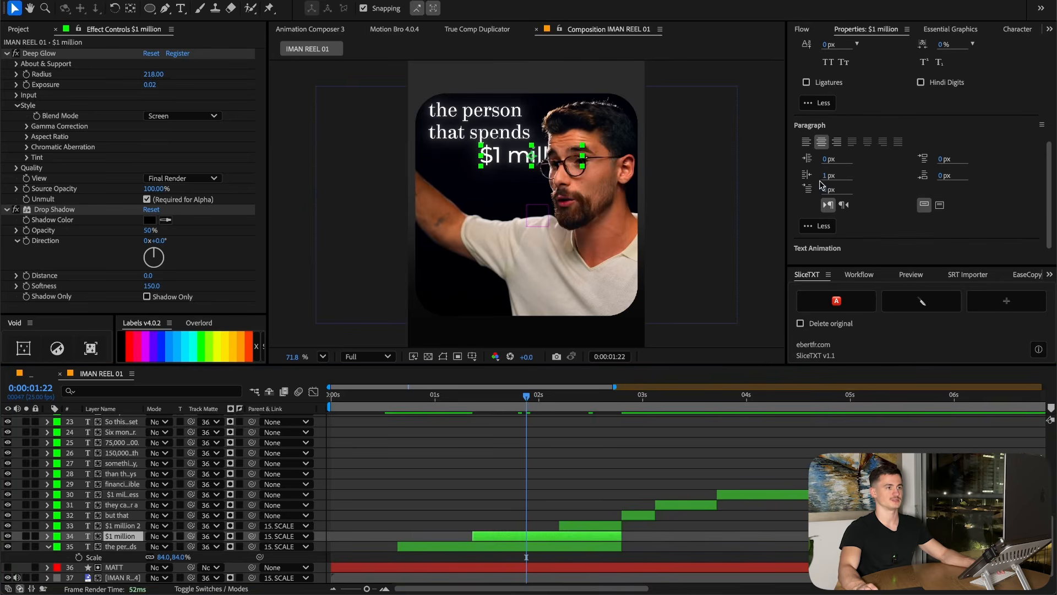
{"action": "scroll", "coordinate": [991, 215], "scroll_direction": "up", "scroll_amount": 3}
{"action": "left_click", "coordinate": [828, 132]}
Move the "$1 million" layer above the speaker clip that starts at 0:00:00:16 and set its Montserrat style to Black
{"action": "left_click_drag", "start_coordinate": [122, 537], "coordinate": [150, 439]}
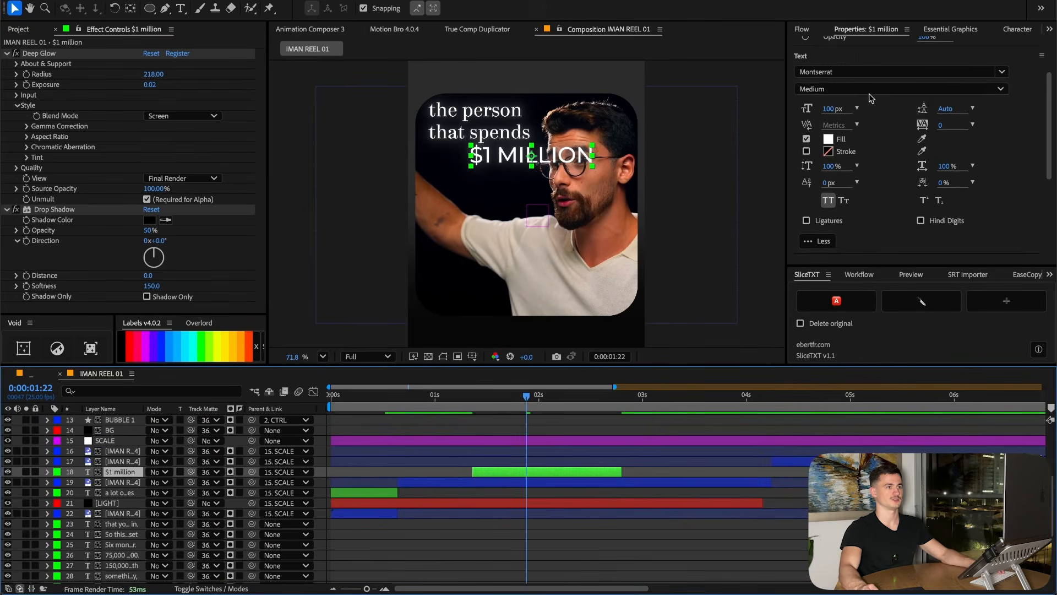
{"action": "left_click", "coordinate": [871, 90]}
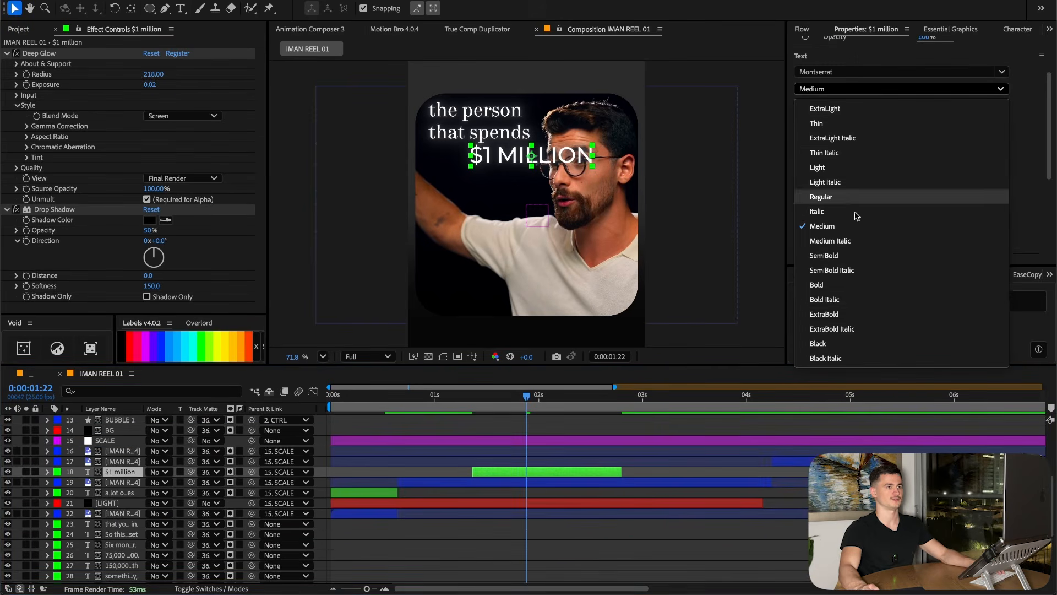
{"action": "left_click", "coordinate": [843, 343]}
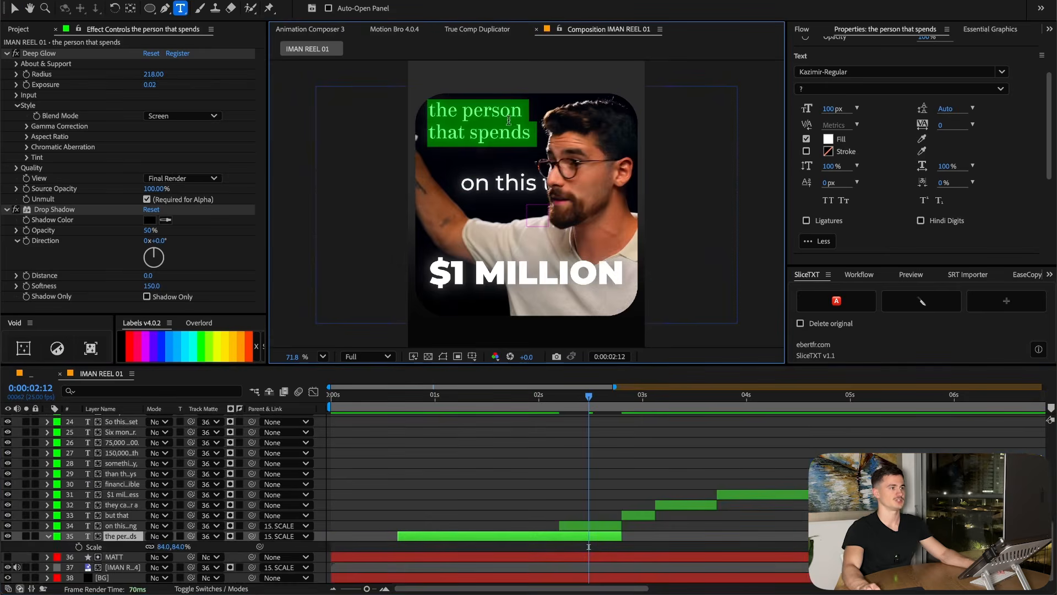
Set only the word "spends" in "the person that spends" to a bold italic Kazimir font
{"action": "double_click", "coordinate": [500, 133]}
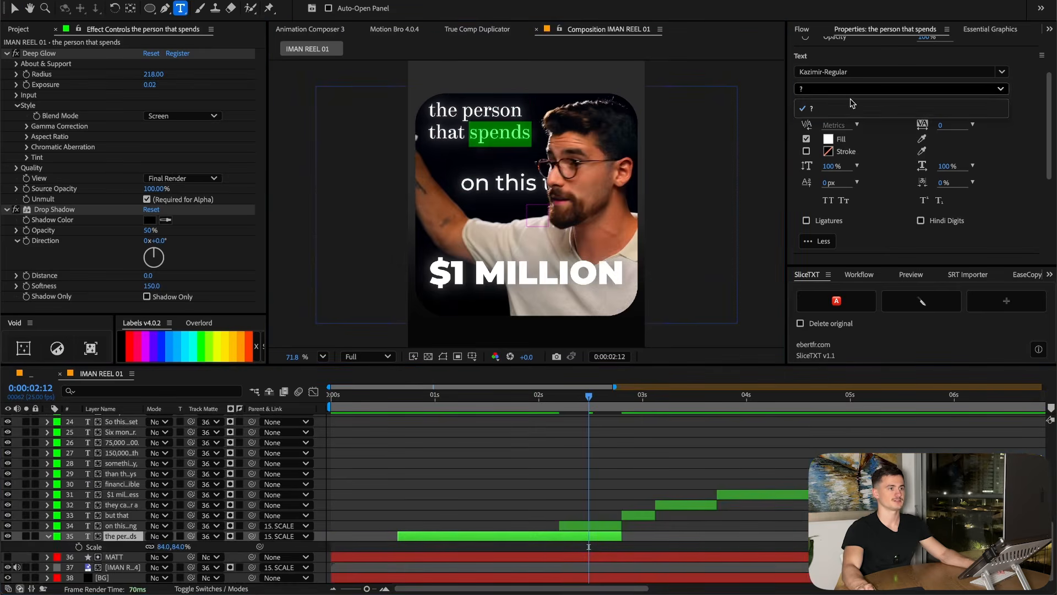
{"action": "left_click", "coordinate": [892, 72]}
{"action": "scroll", "coordinate": [884, 168], "scroll_direction": "up", "scroll_amount": 2}
{"action": "left_click", "coordinate": [893, 162]}
{"action": "left_click", "coordinate": [613, 464]}
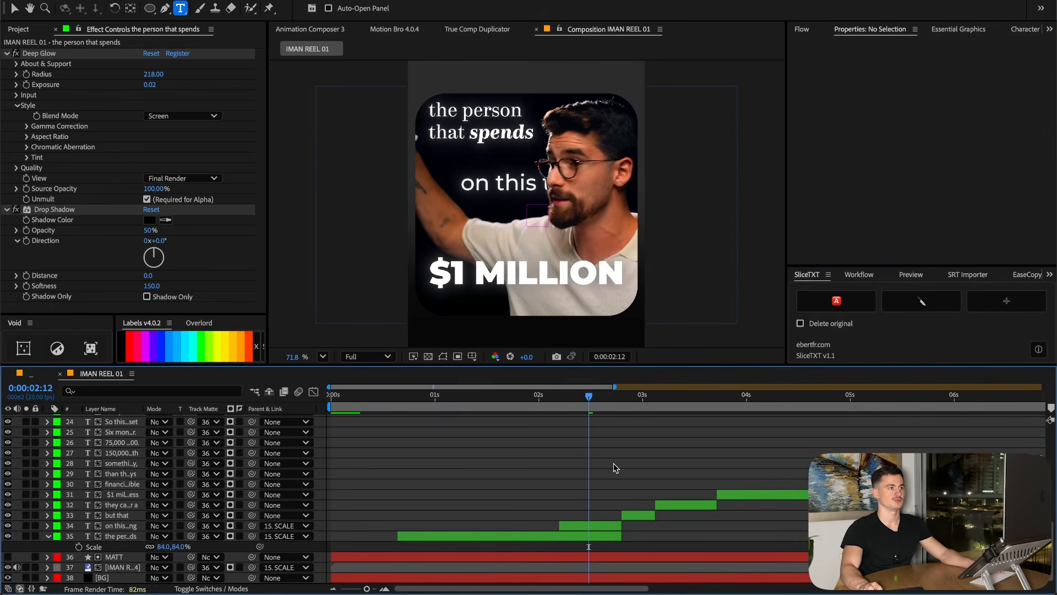
Change the Montserrat style of the "$1 MILLION" caption to Bold
{"action": "left_click", "coordinate": [585, 523]}
{"action": "scroll", "coordinate": [573, 495], "scroll_direction": "up", "scroll_amount": 5}
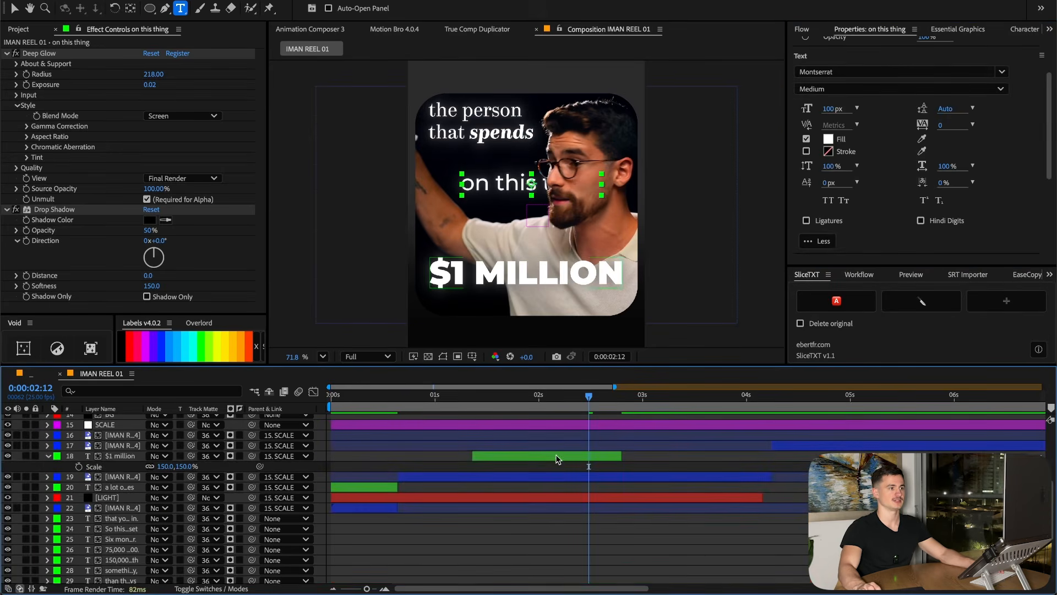
{"action": "left_click", "coordinate": [557, 455]}
{"action": "left_click", "coordinate": [898, 89]}
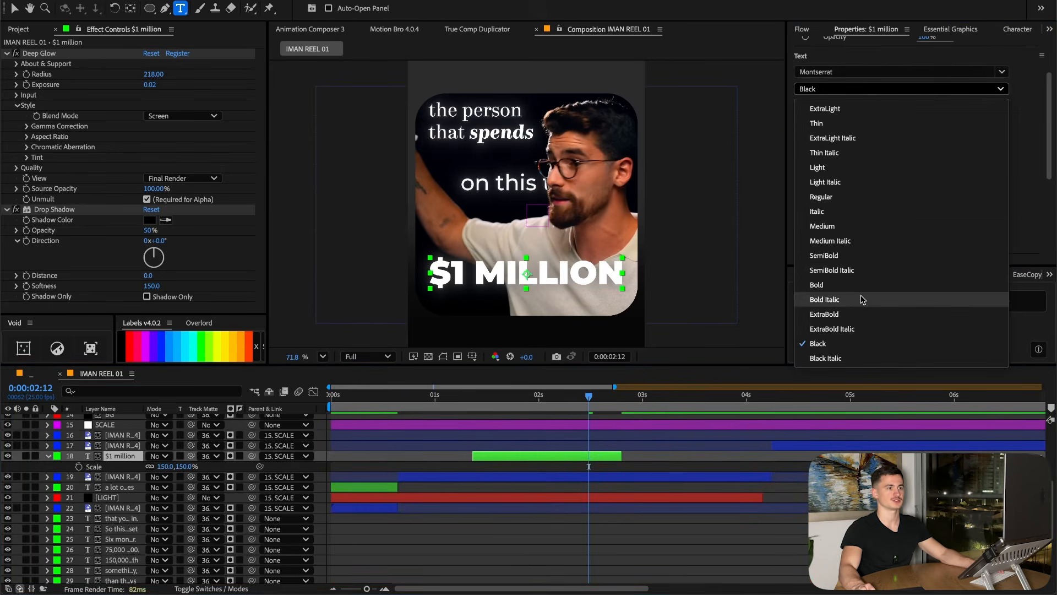
{"action": "left_click", "coordinate": [860, 285]}
{"action": "left_click", "coordinate": [650, 551]}
Set the text fill of the "$1 MILLION" caption to bright green
{"action": "scroll", "coordinate": [633, 512], "scroll_direction": "up", "scroll_amount": 3}
{"action": "left_click", "coordinate": [606, 457]}
{"action": "scroll", "coordinate": [603, 457], "scroll_direction": "down", "scroll_amount": 3}
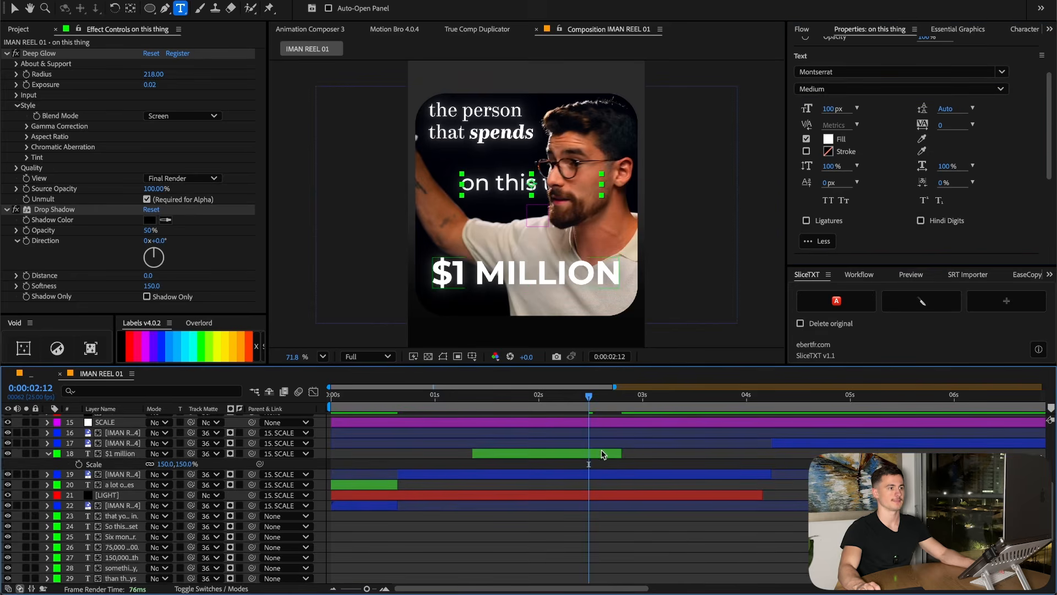
{"action": "left_click", "coordinate": [601, 453]}
{"action": "left_click", "coordinate": [830, 140]}
{"action": "left_click_drag", "start_coordinate": [603, 201], "coordinate": [771, 330]}
{"action": "left_click", "coordinate": [732, 448]}
{"action": "key", "text": "Return"}
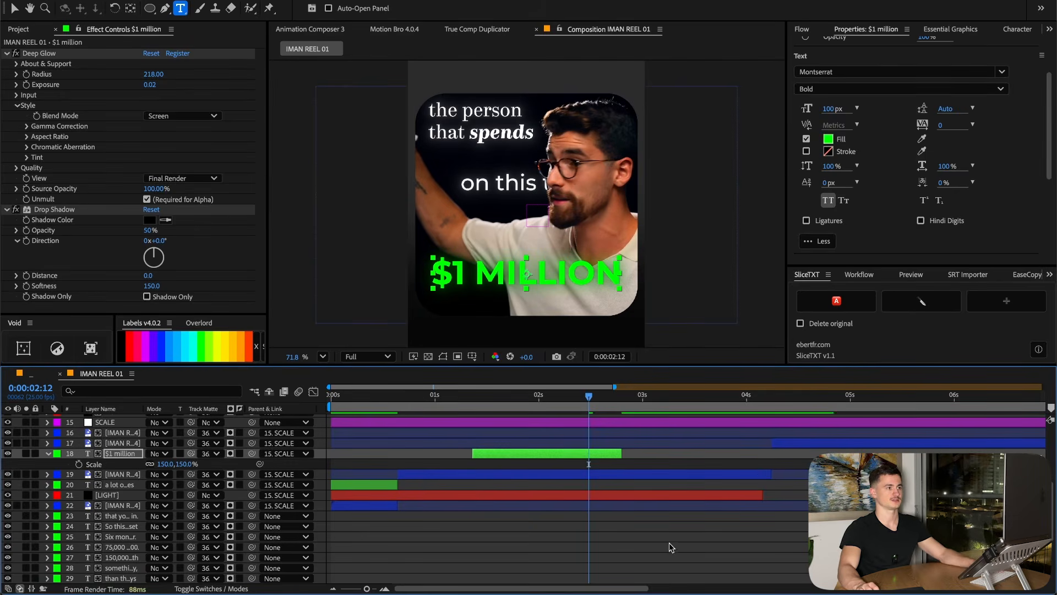
Place the "on this thing" caption directly under "that spends" and set its Montserrat style to Medium Italic
{"action": "left_click", "coordinate": [669, 542]}
{"action": "scroll", "coordinate": [664, 541], "scroll_direction": "down", "scroll_amount": 5}
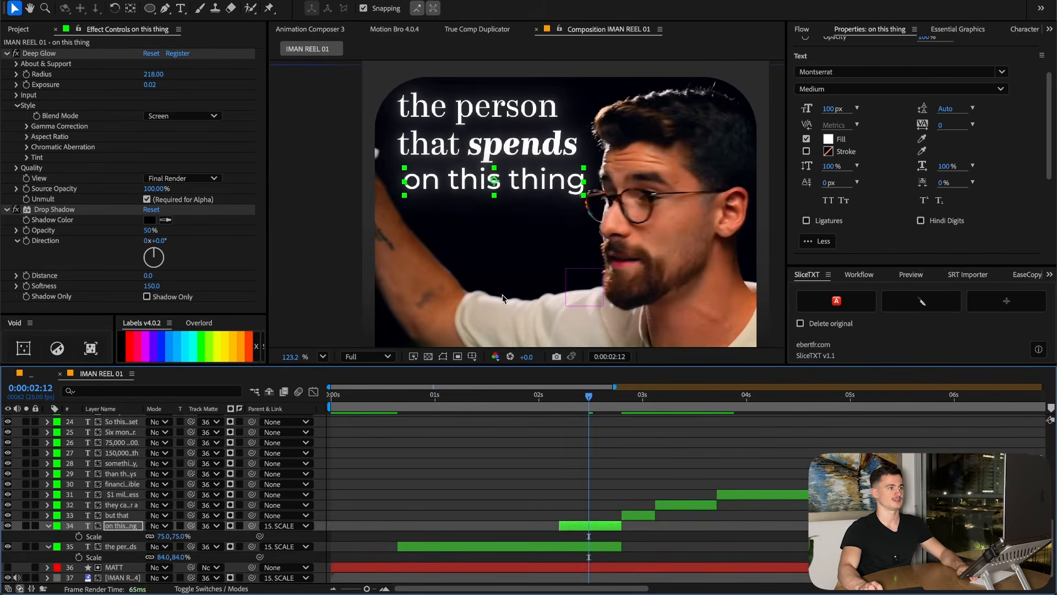
{"action": "left_click", "coordinate": [871, 92]}
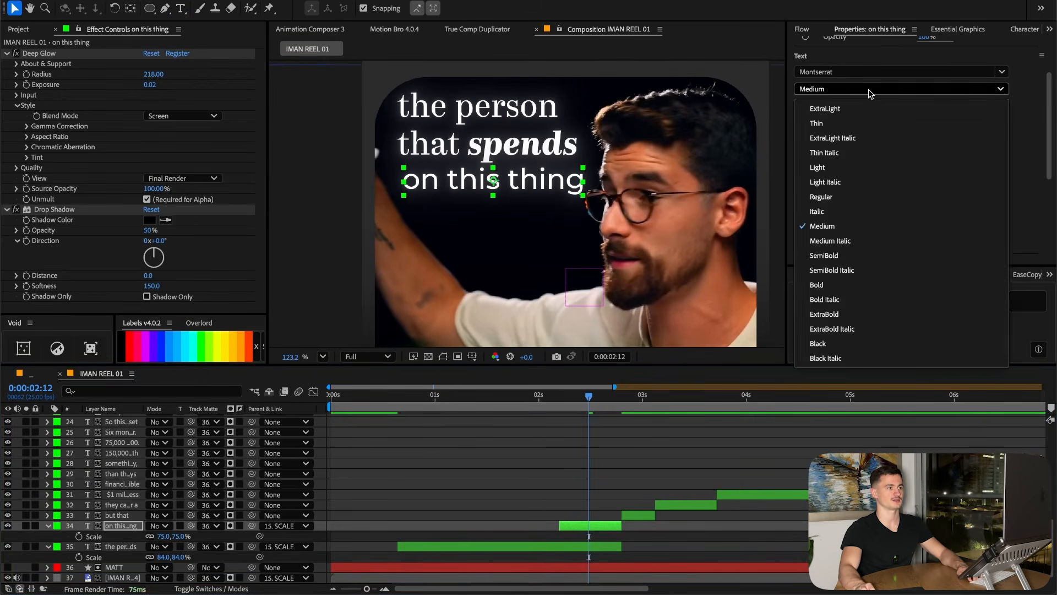
{"action": "left_click", "coordinate": [840, 240]}
{"action": "left_click", "coordinate": [581, 451]}
{"action": "scroll", "coordinate": [603, 239], "scroll_direction": "down", "scroll_amount": 2}
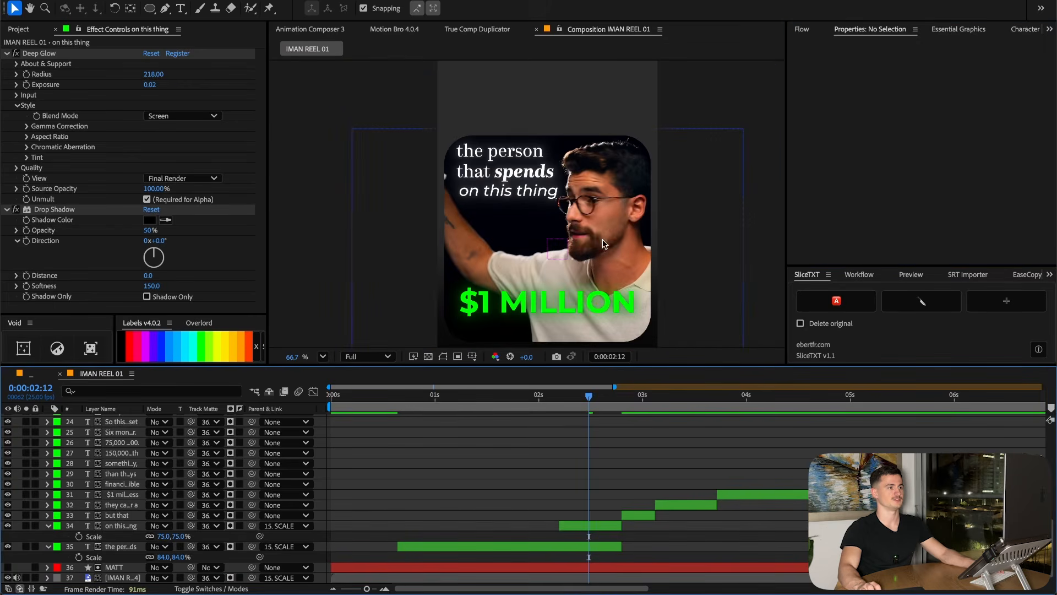
Scale the "on this thing" caption to 68% and play back the stretch where it appears
{"action": "left_click", "coordinate": [120, 527]}
{"action": "scroll", "coordinate": [508, 243], "scroll_direction": "up", "scroll_amount": 4}
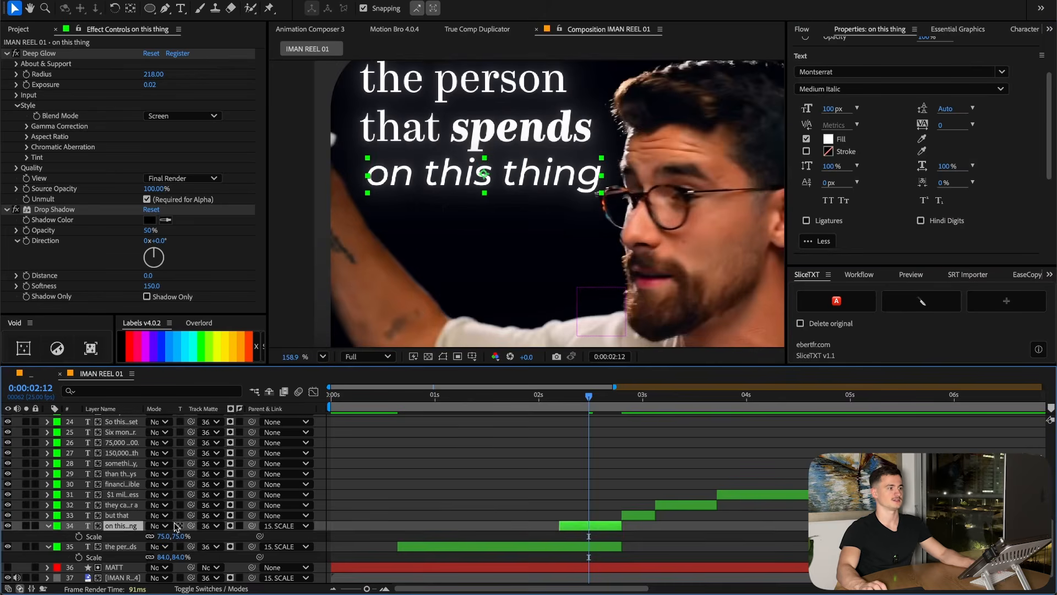
{"action": "key", "text": "shift+slash"}
{"action": "left_click_drag", "start_coordinate": [587, 395], "coordinate": [543, 391]}
{"action": "key", "text": "space"}
{"action": "scroll", "coordinate": [603, 392], "scroll_direction": "right", "scroll_amount": 1}
{"action": "key", "text": "space"}
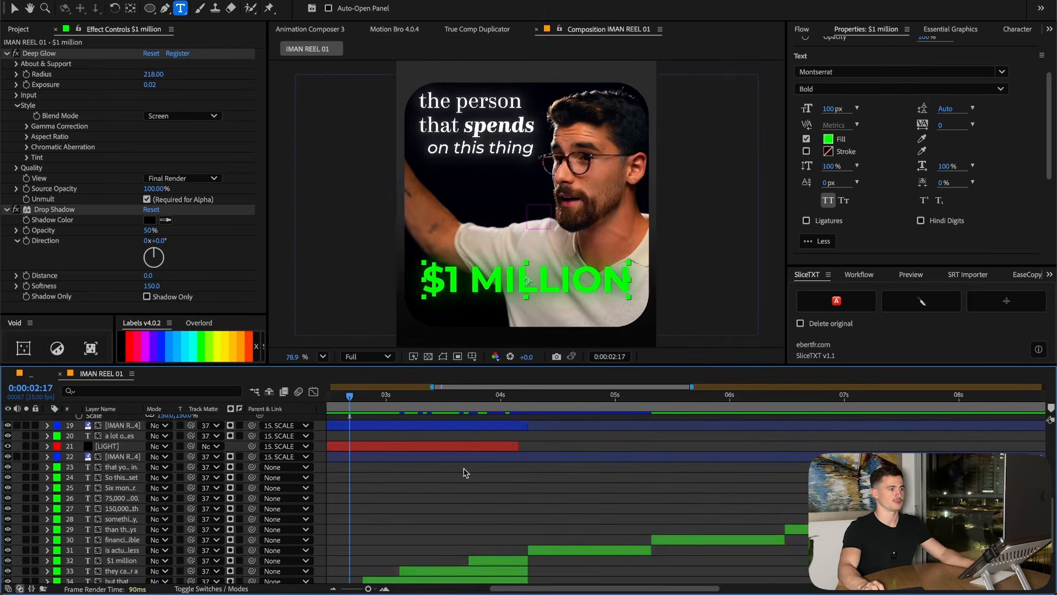
Duplicate the "$1 MILLION" caption, match it to the second "$1 million" timing, and position it at the frame's top with the grid overlay on
{"action": "left_click_drag", "start_coordinate": [516, 408], "coordinate": [471, 406]}
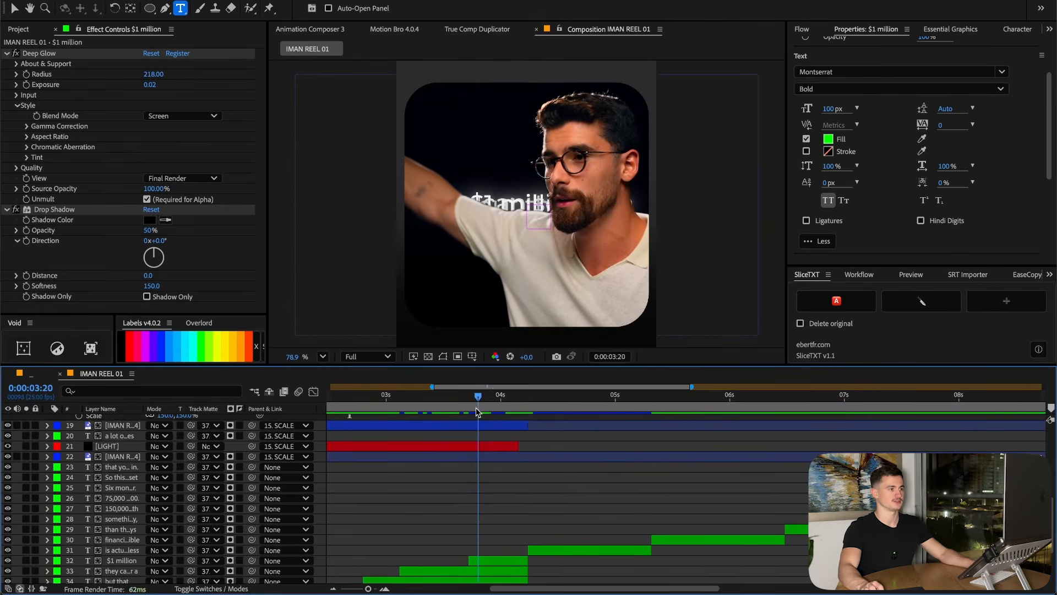
{"action": "key", "text": "ctrl+d"}
{"action": "left_click_drag", "start_coordinate": [350, 500], "coordinate": [616, 498]}
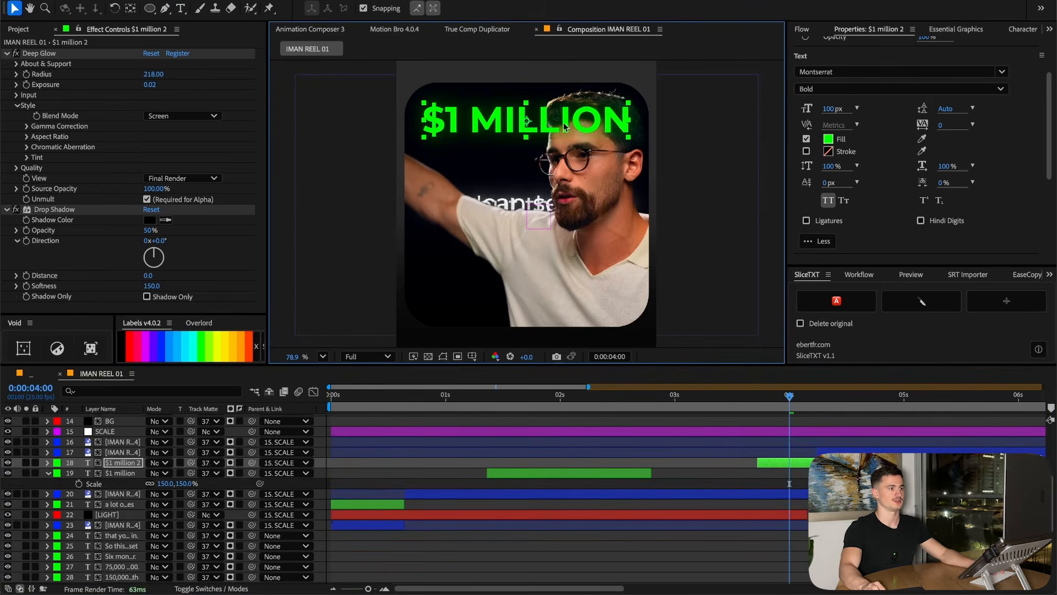
{"action": "left_click", "coordinate": [472, 356]}
{"action": "left_click", "coordinate": [501, 380]}
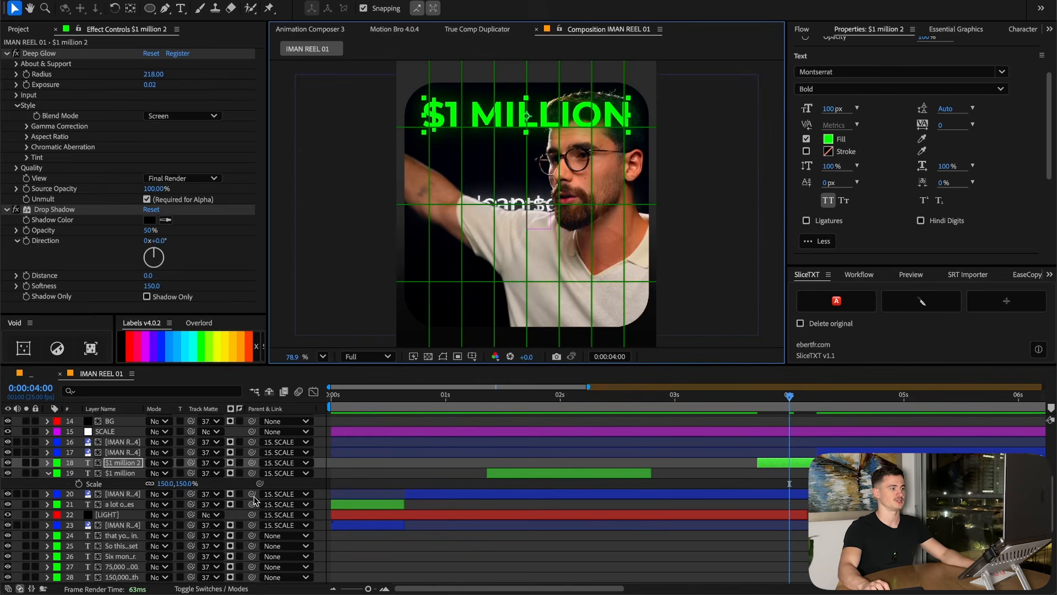
Make the duplicated "$1 MILLION" caption 3D and set its X Rotation to 30°
{"action": "left_click", "coordinate": [236, 589]}
{"action": "key", "text": "r"}
{"action": "left_click", "coordinate": [214, 463]}
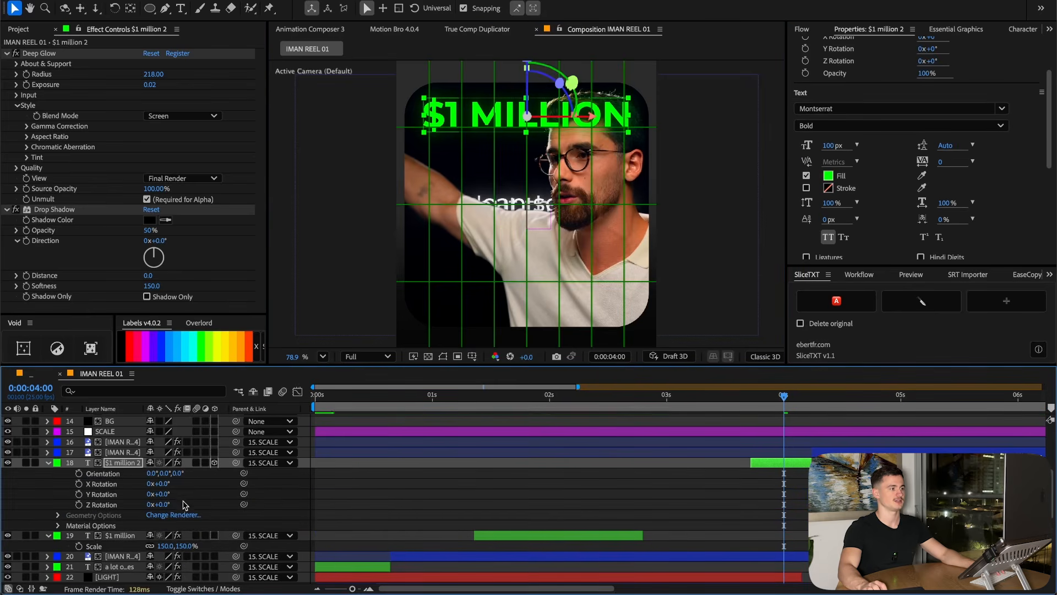
{"action": "left_click_drag", "start_coordinate": [164, 484], "coordinate": [182, 483]}
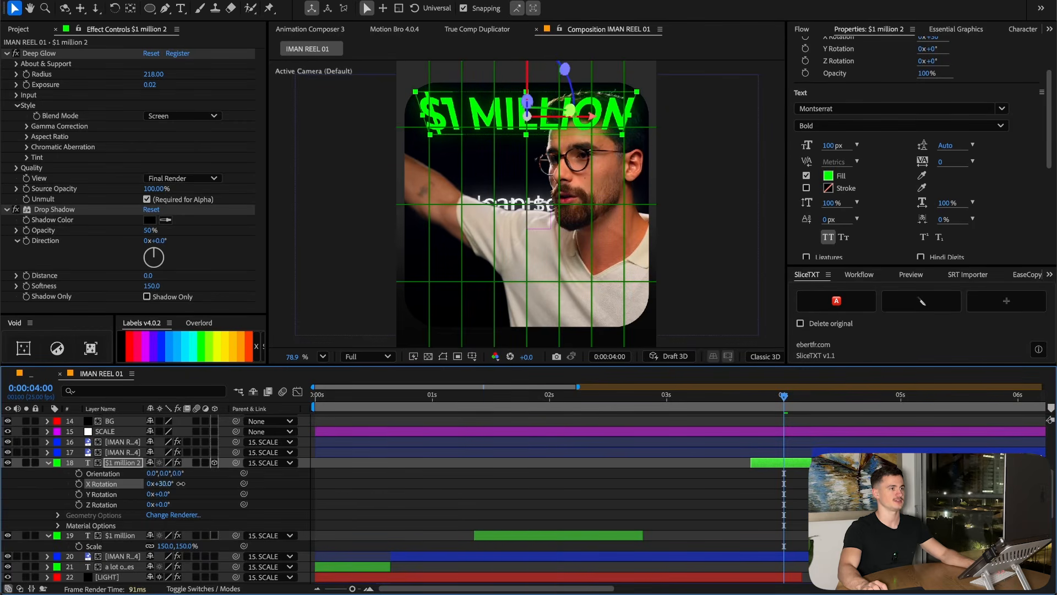
Scale the duplicated "$1 MILLION" caption to 155% and move its layer behind the speaker, replacing the plain "$1 million" caption
{"action": "key", "text": "s"}
{"action": "left_click_drag", "start_coordinate": [124, 461], "coordinate": [127, 558]}
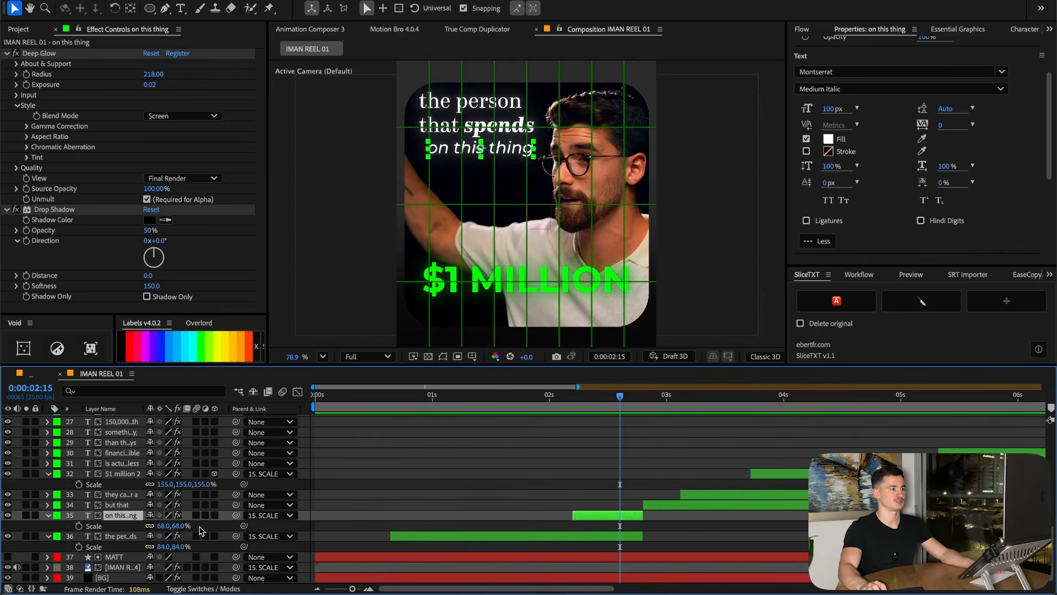
{"action": "left_click", "coordinate": [215, 515]}
{"action": "key", "text": "r"}
{"action": "left_click_drag", "start_coordinate": [164, 538], "coordinate": [181, 538]}
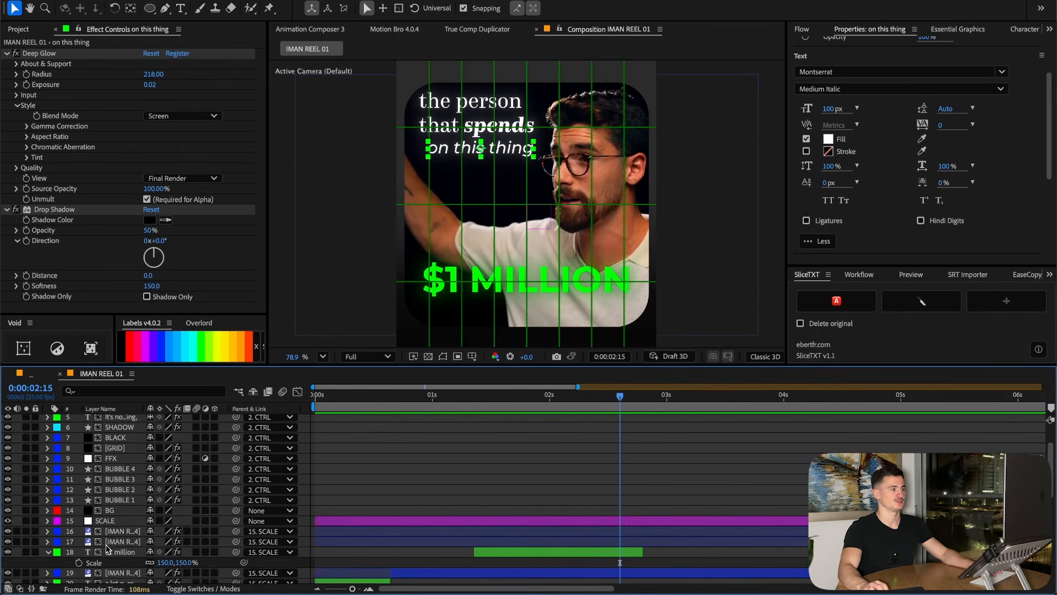
Make the first "$1 MILLION" caption 3D with an X Rotation of -25°, and scale it to 165%
{"action": "left_click", "coordinate": [108, 551]}
{"action": "scroll", "coordinate": [109, 550], "scroll_direction": "down", "scroll_amount": 2}
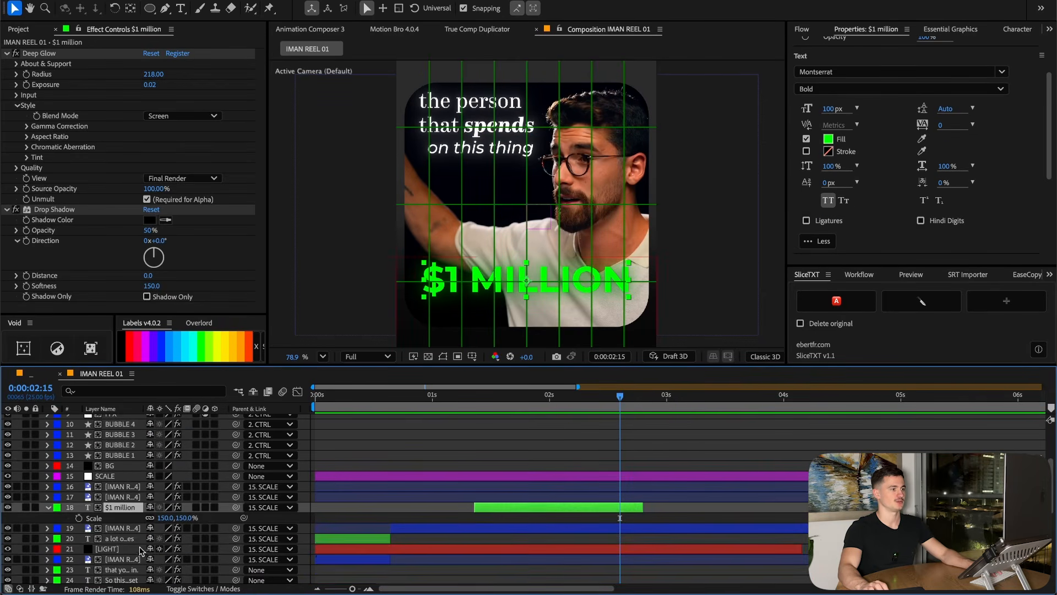
{"action": "left_click", "coordinate": [124, 543]}
{"action": "left_click_drag", "start_coordinate": [375, 406], "coordinate": [545, 408]}
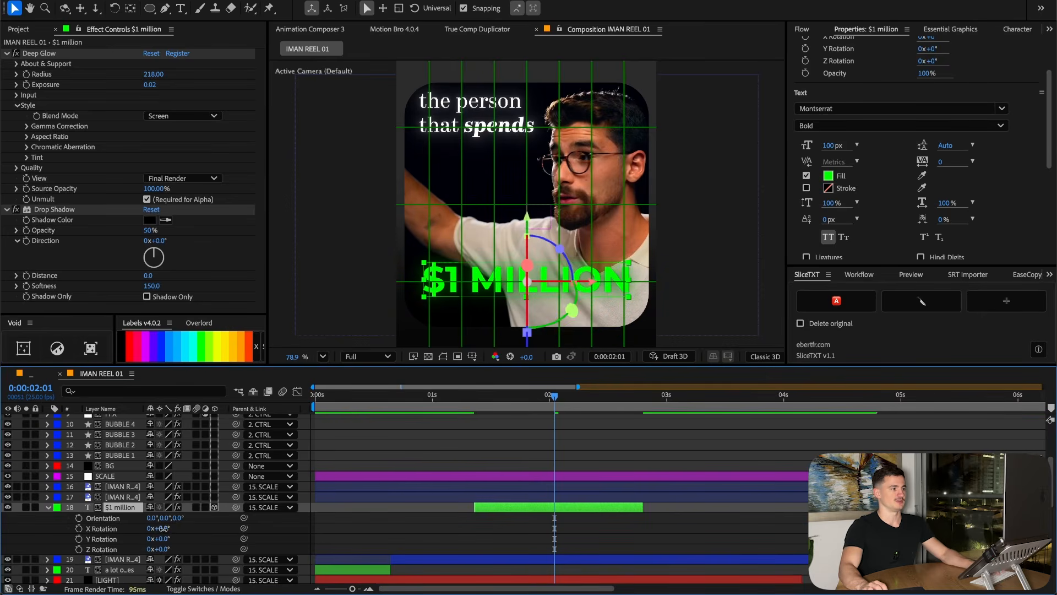
{"action": "left_click_drag", "start_coordinate": [162, 528], "coordinate": [206, 518]}
{"action": "key", "text": "s"}
{"action": "key", "text": "shift+Down"}
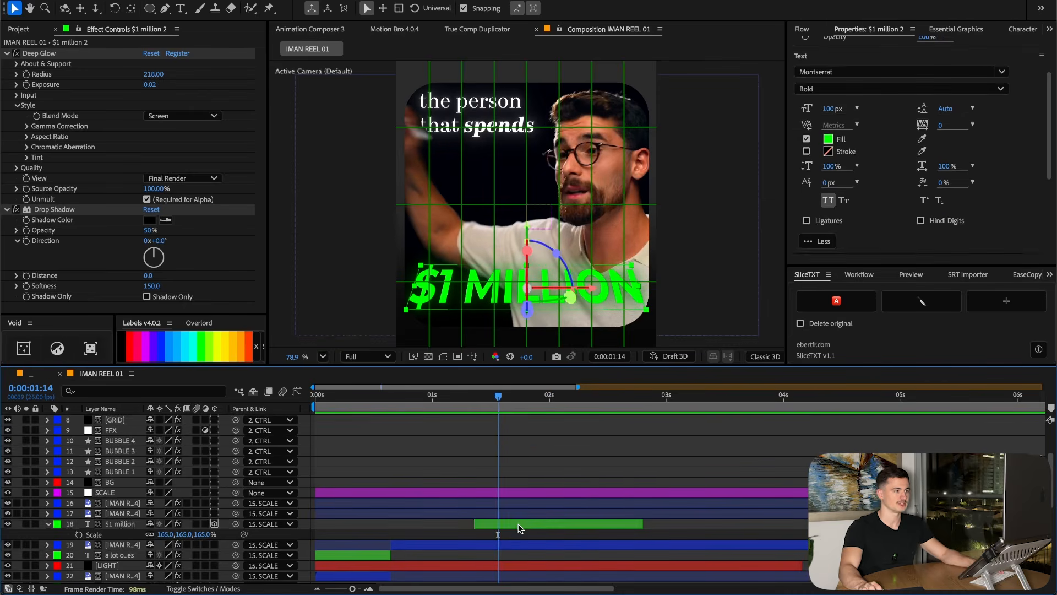
Set the text fill of the first "$1 MILLION" caption to red
{"action": "left_click", "coordinate": [519, 523]}
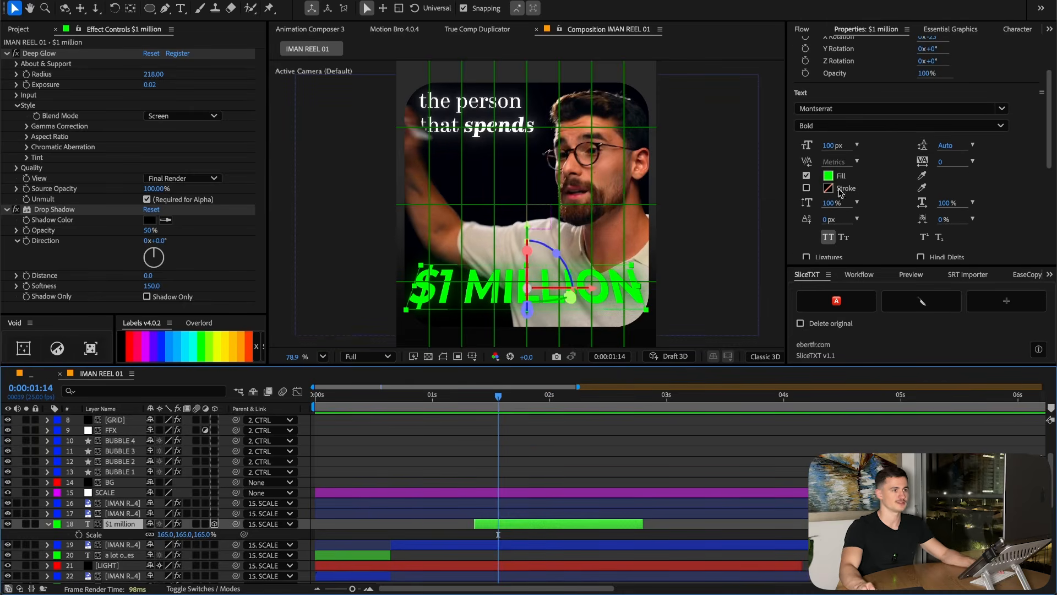
{"action": "left_click", "coordinate": [828, 175]}
{"action": "left_click", "coordinate": [560, 220]}
{"action": "left_click", "coordinate": [631, 226]}
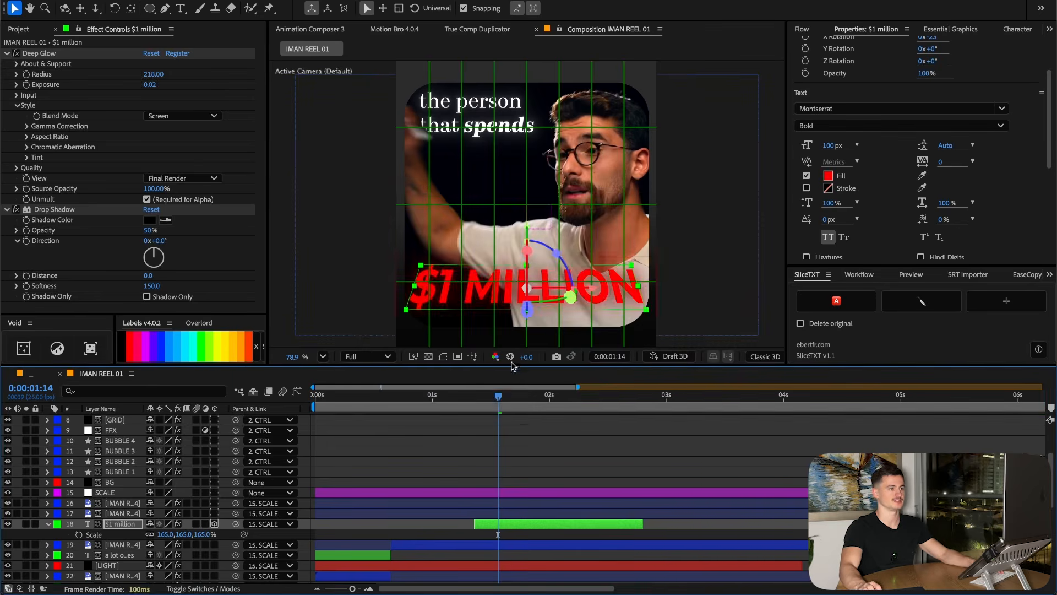
Set the "but that" caption to Kazimir-Medium and place it in the lower-left area of the video frame
{"action": "left_click", "coordinate": [460, 506]}
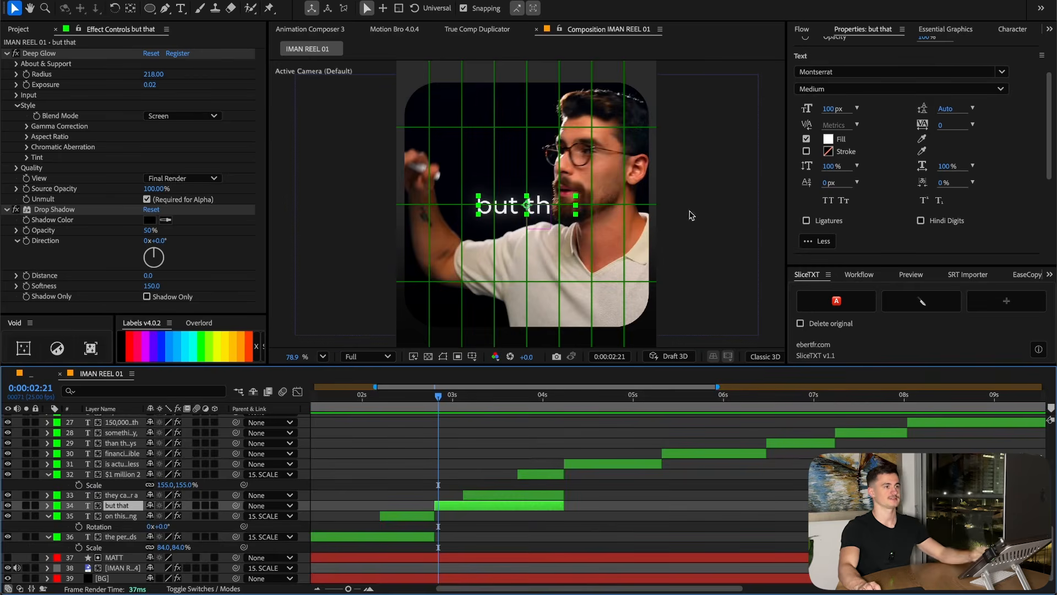
{"action": "left_click", "coordinate": [881, 72]}
{"action": "scroll", "coordinate": [871, 151], "scroll_direction": "up", "scroll_amount": 5}
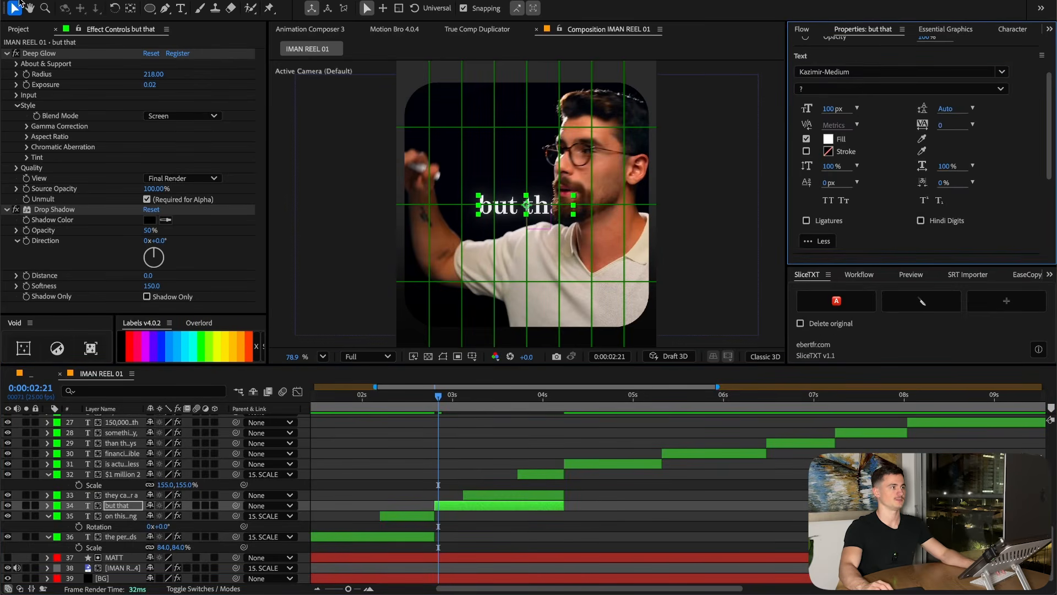
{"action": "left_click_drag", "start_coordinate": [534, 207], "coordinate": [482, 109]}
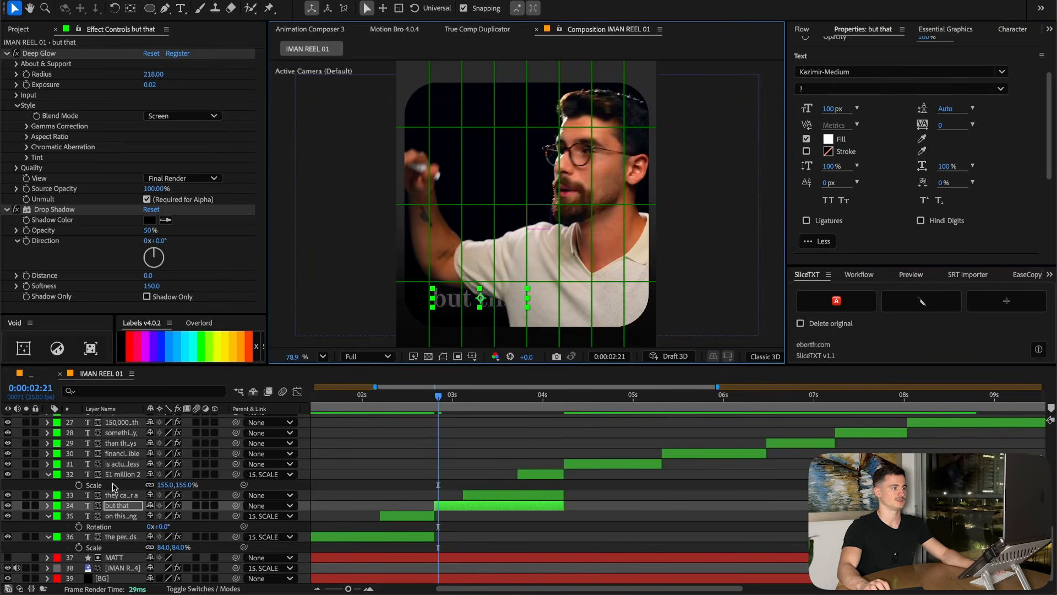
Move the "but that" and "they can sell for a" layers above the speaker clip and set the latter to Kazimir-Bold
{"action": "left_click", "coordinate": [124, 497], "text": "shift"}
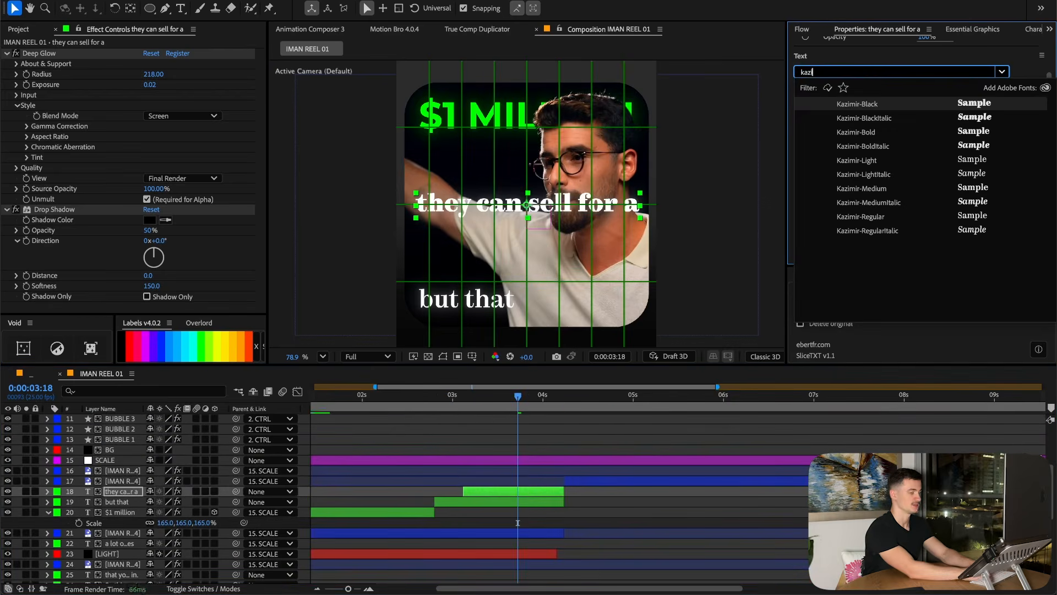
{"action": "type", "text": "mir"}
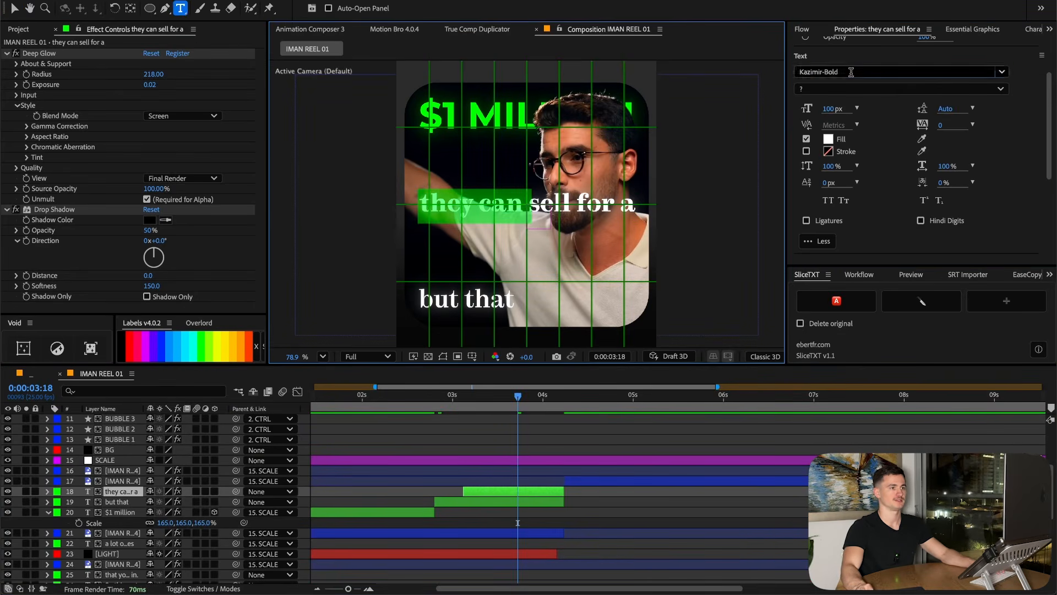
Change only the words "they can" in "they can sell for a" to another Kazimir weight
{"action": "left_click", "coordinate": [895, 72]}
{"action": "left_click", "coordinate": [874, 163]}
{"action": "key", "text": "ctrl+Down"}
{"action": "left_click", "coordinate": [863, 69]}
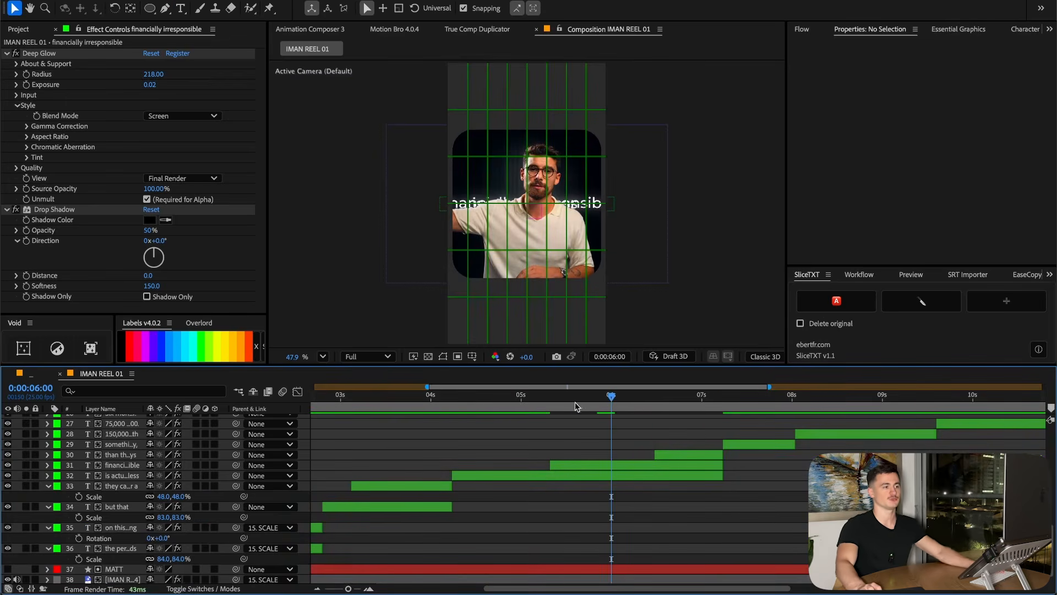
Set the "is actually less", "financially irresponsible" and "than the person who buys" captions to Kazimir-Light
{"action": "left_click_drag", "start_coordinate": [575, 406], "coordinate": [683, 433]}
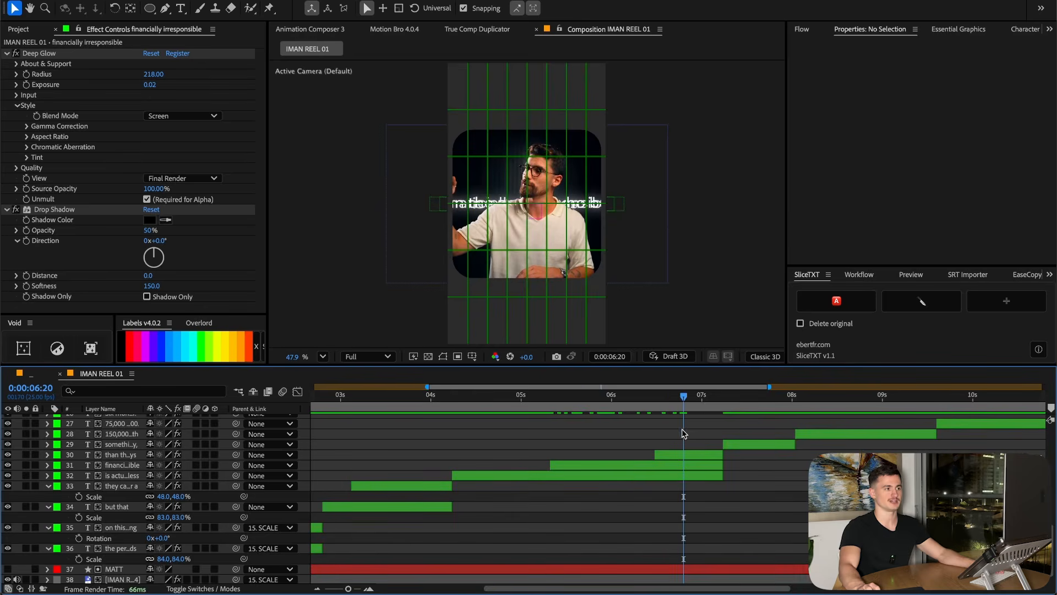
{"action": "left_click", "coordinate": [654, 475]}
{"action": "scroll", "coordinate": [633, 424], "scroll_direction": "up", "scroll_amount": 1}
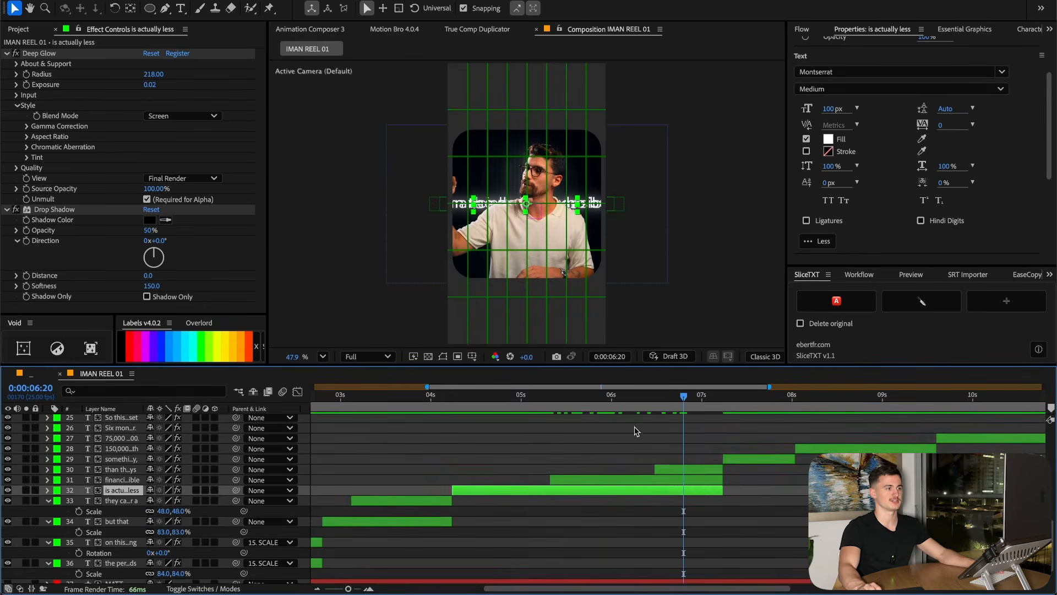
{"action": "left_click_drag", "start_coordinate": [597, 405], "coordinate": [687, 403]}
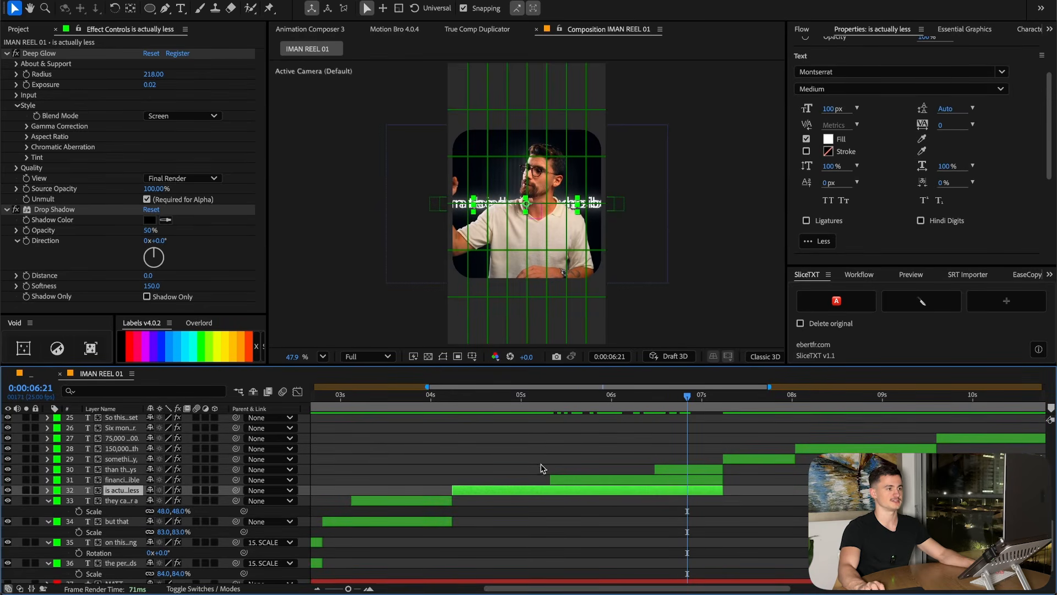
{"action": "left_click", "coordinate": [682, 471], "text": "shift"}
{"action": "left_click", "coordinate": [892, 71]}
{"action": "type", "text": "kazi"}
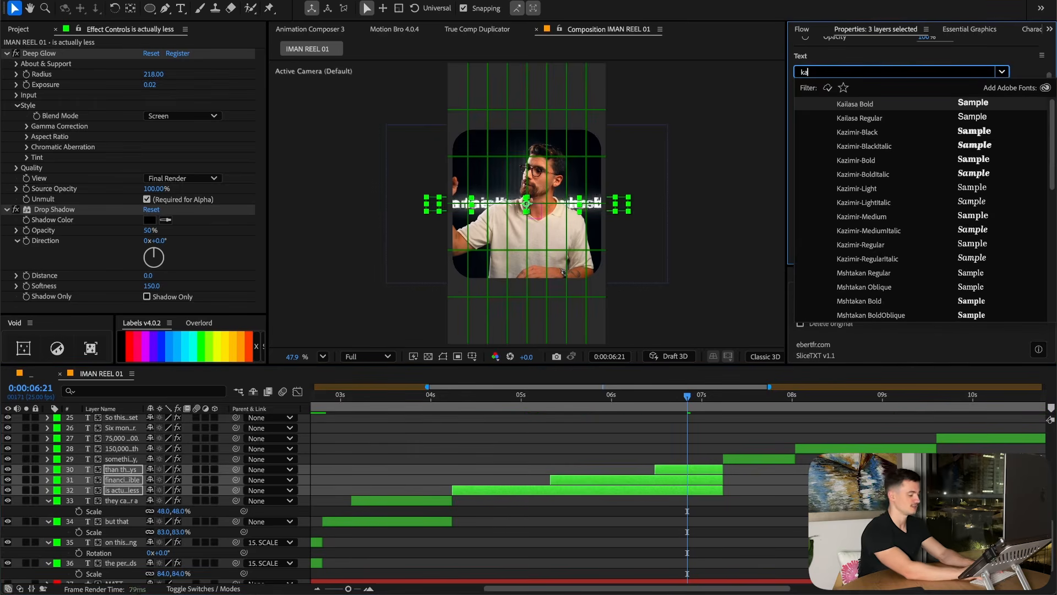
{"action": "left_click", "coordinate": [877, 192]}
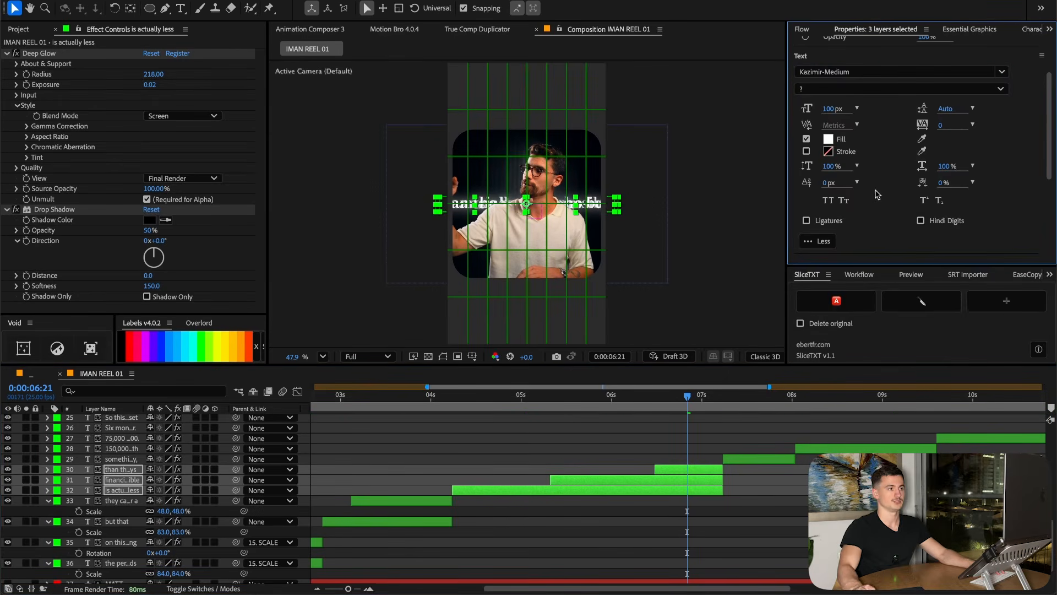
{"action": "left_click", "coordinate": [858, 71]}
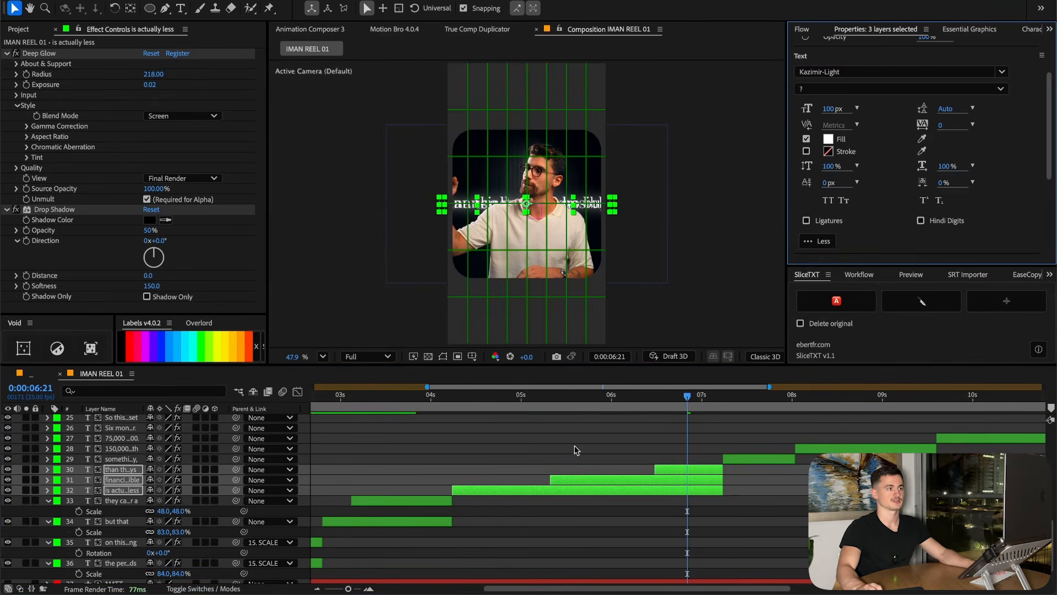
Scale the "is actually less" caption to 60% and place it above the speaker's head at the frame's top
{"action": "left_click", "coordinate": [576, 448]}
{"action": "left_click", "coordinate": [526, 404]}
{"action": "scroll", "coordinate": [557, 216], "scroll_direction": "up", "scroll_amount": 2}
{"action": "left_click_drag", "start_coordinate": [557, 216], "coordinate": [539, 95]}
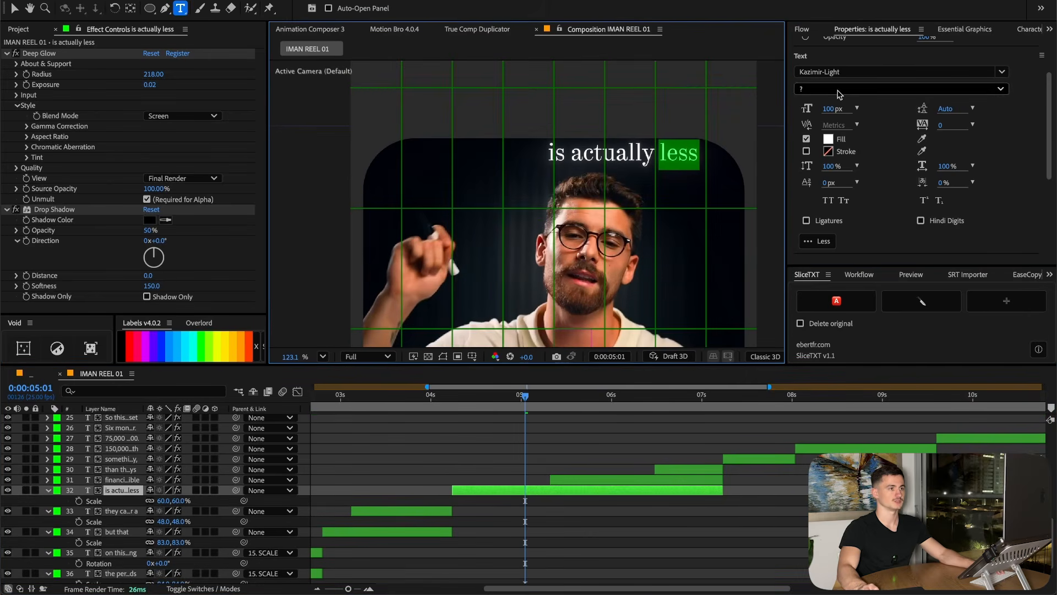
Set only the word "less" in "is actually less" to a bold italic Kazimir font
{"action": "left_click", "coordinate": [855, 72]}
{"action": "key", "text": "Down"}
{"action": "key", "text": "Return"}
{"action": "left_click", "coordinate": [855, 72]}
{"action": "key", "text": "Down"}
{"action": "key", "text": "Return"}
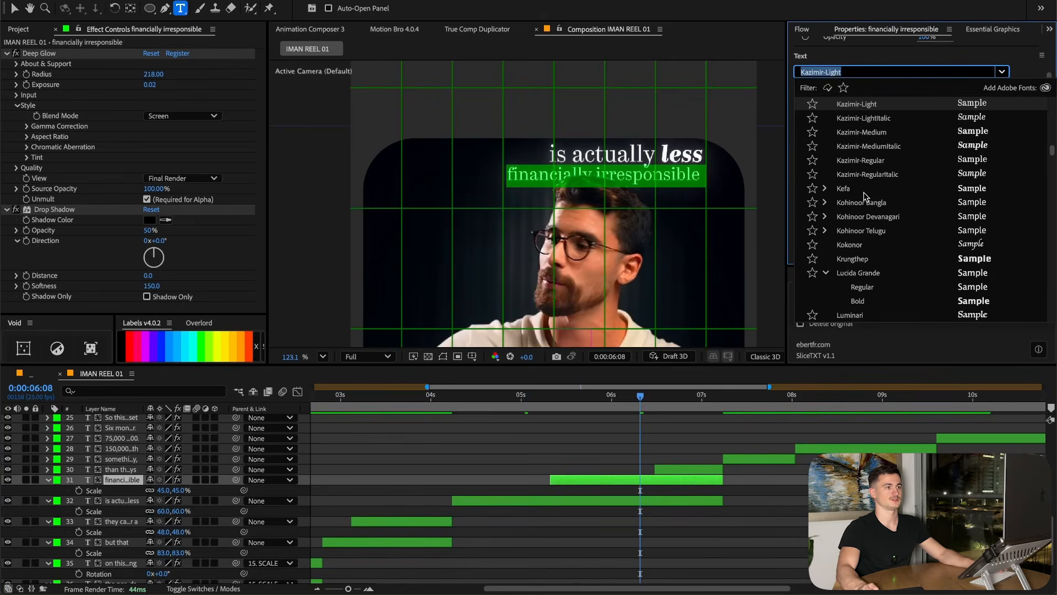
Set "financially irresponsible" to Kazimir-Bold at 65% scale and fit it directly under "is actually less"
{"action": "scroll", "coordinate": [867, 209], "scroll_direction": "up", "scroll_amount": 3}
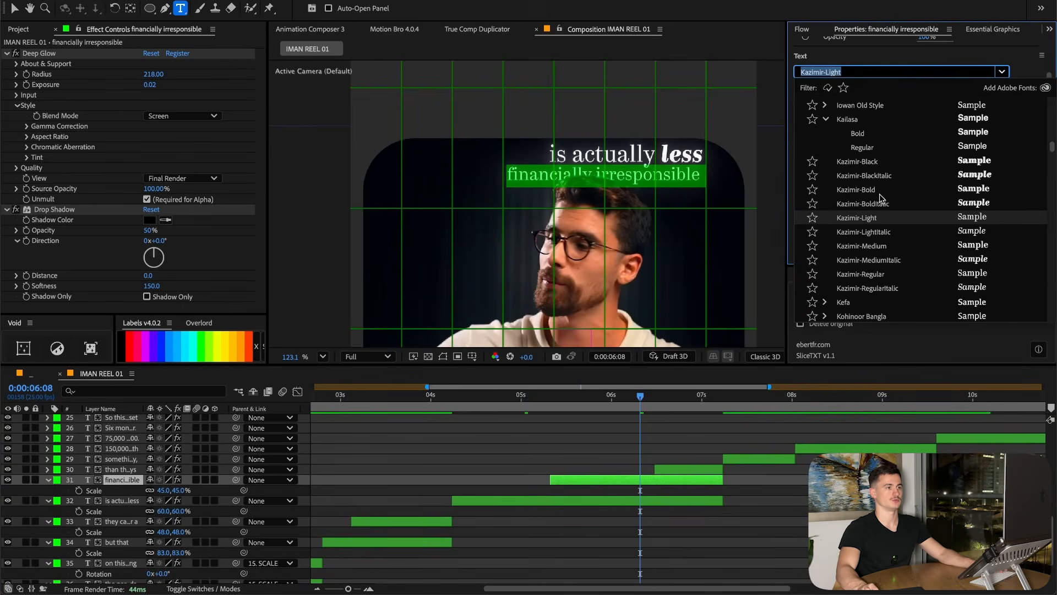
{"action": "left_click", "coordinate": [880, 194]}
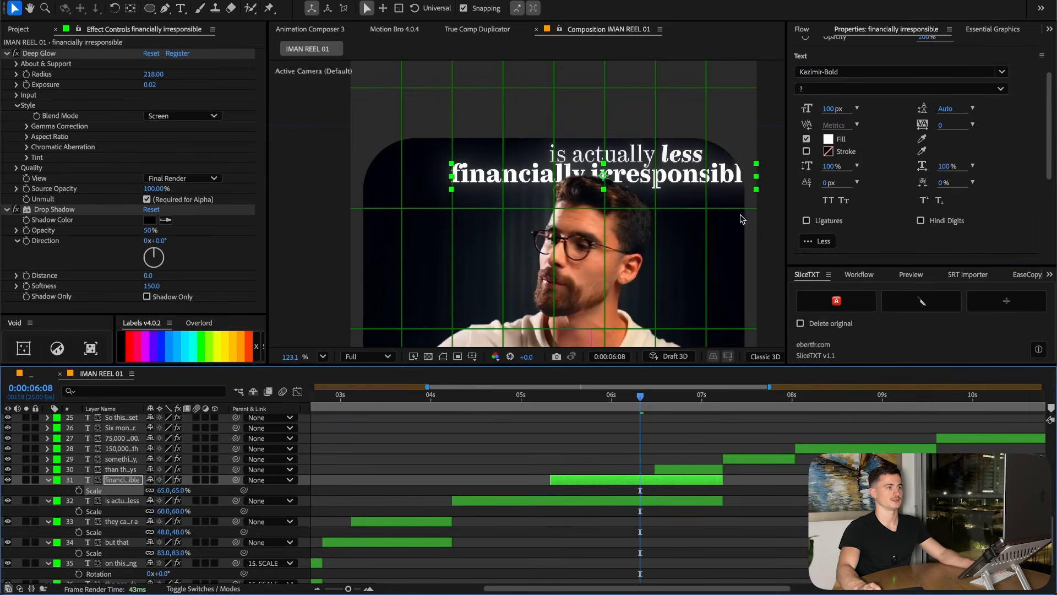
{"action": "left_click_drag", "start_coordinate": [677, 183], "coordinate": [608, 186]}
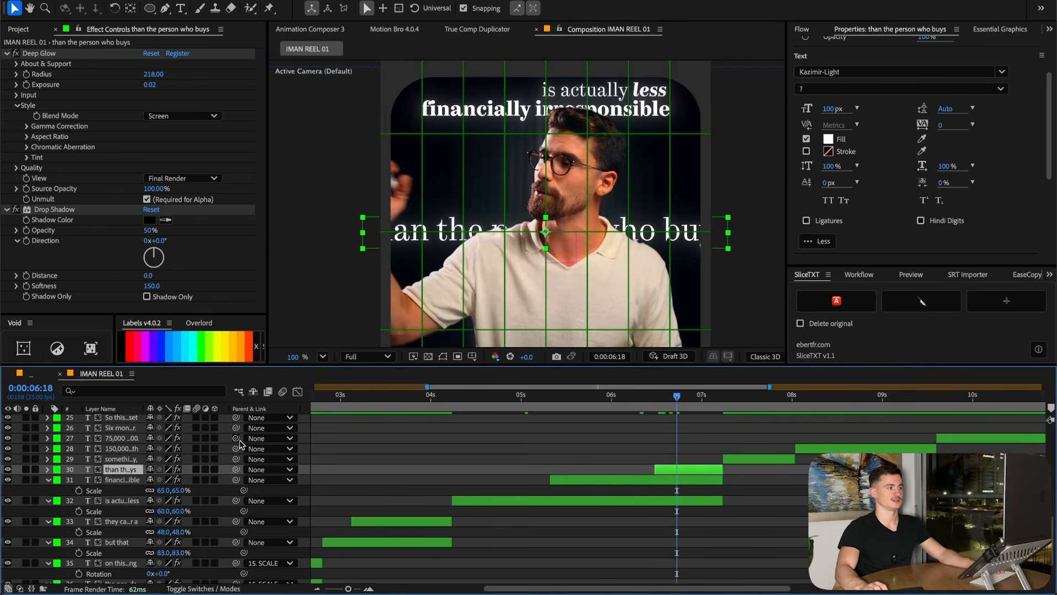
Raise the "than the person who buys" caption above the speaker cutout in the layer stack and set its font to Montserrat Bold
{"action": "left_click_drag", "start_coordinate": [136, 420], "coordinate": [154, 433]}
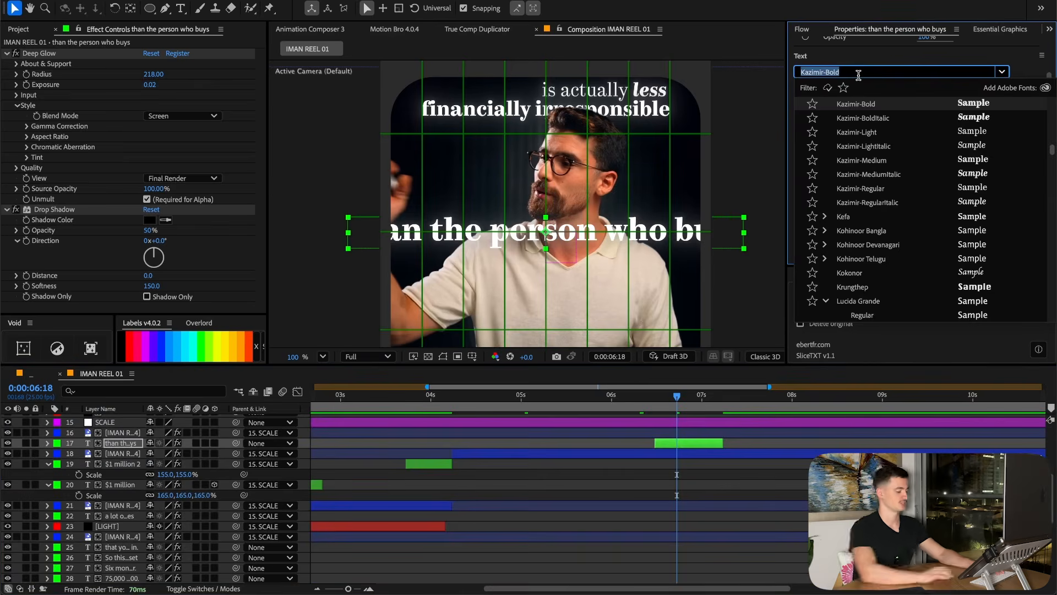
{"action": "type", "text": "montser"}
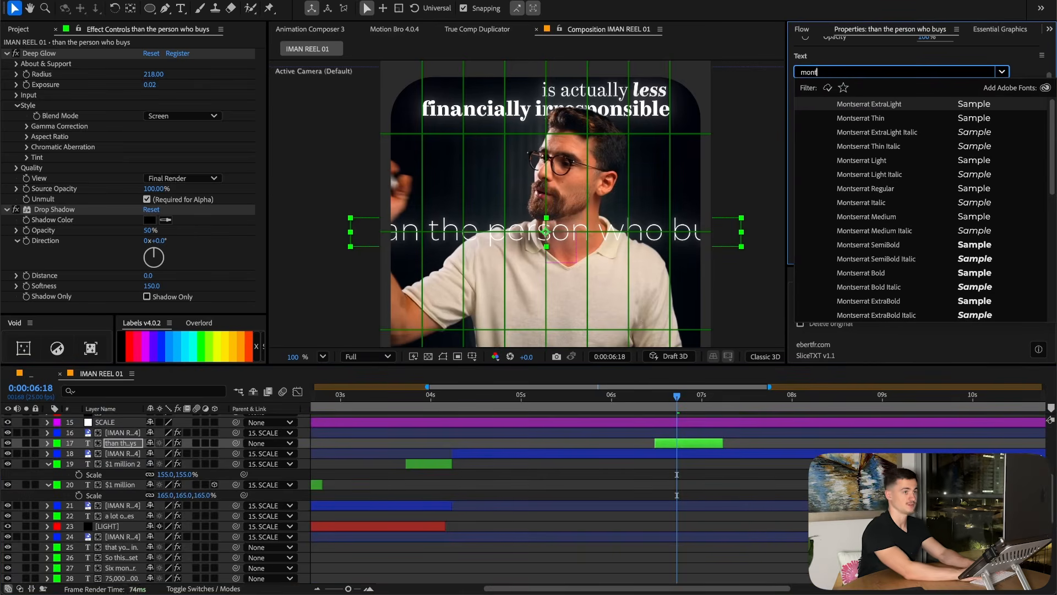
{"action": "left_click", "coordinate": [881, 273]}
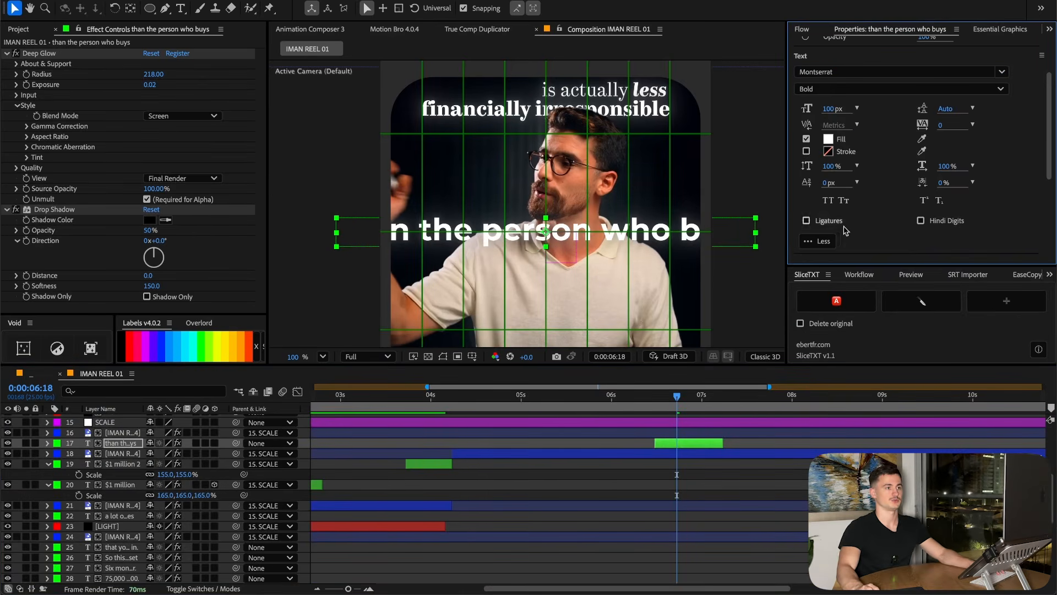
Set the "than the person who buys" caption in all caps on two lines and enlarge only the words "WHO BUYS"
{"action": "scroll", "coordinate": [841, 232], "scroll_direction": "down", "scroll_amount": 2}
{"action": "left_click", "coordinate": [828, 138]}
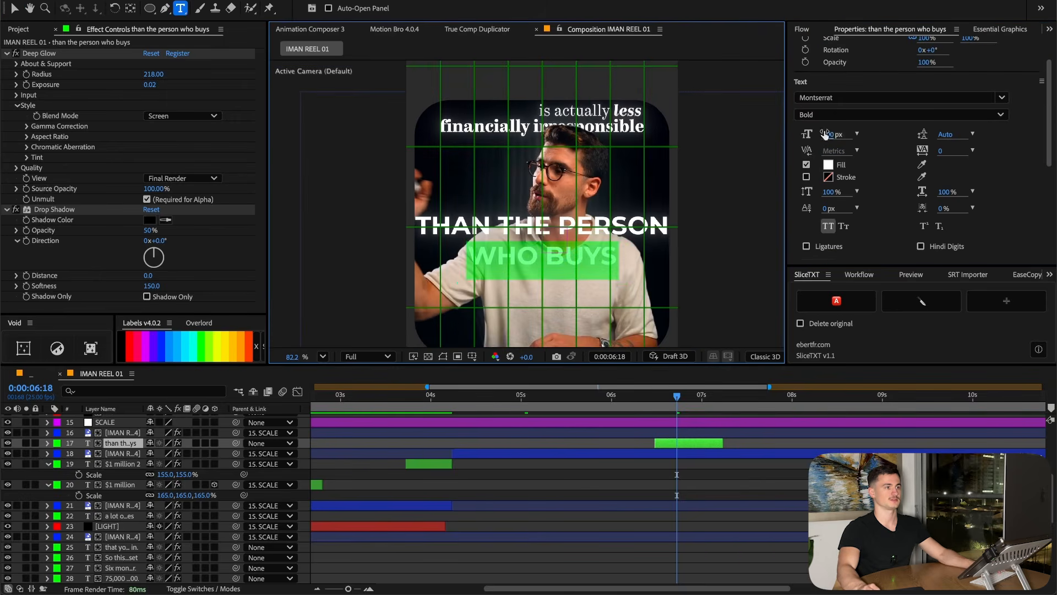
{"action": "left_click_drag", "start_coordinate": [824, 135], "coordinate": [874, 128]}
Tighten the two-line caption's leading to 139 px, scale it to 91% and place it across the bottom of the video frame
{"action": "key", "text": "s"}
{"action": "left_click_drag", "start_coordinate": [184, 454], "coordinate": [167, 454]}
{"action": "scroll", "coordinate": [643, 248], "scroll_direction": "up", "scroll_amount": 3}
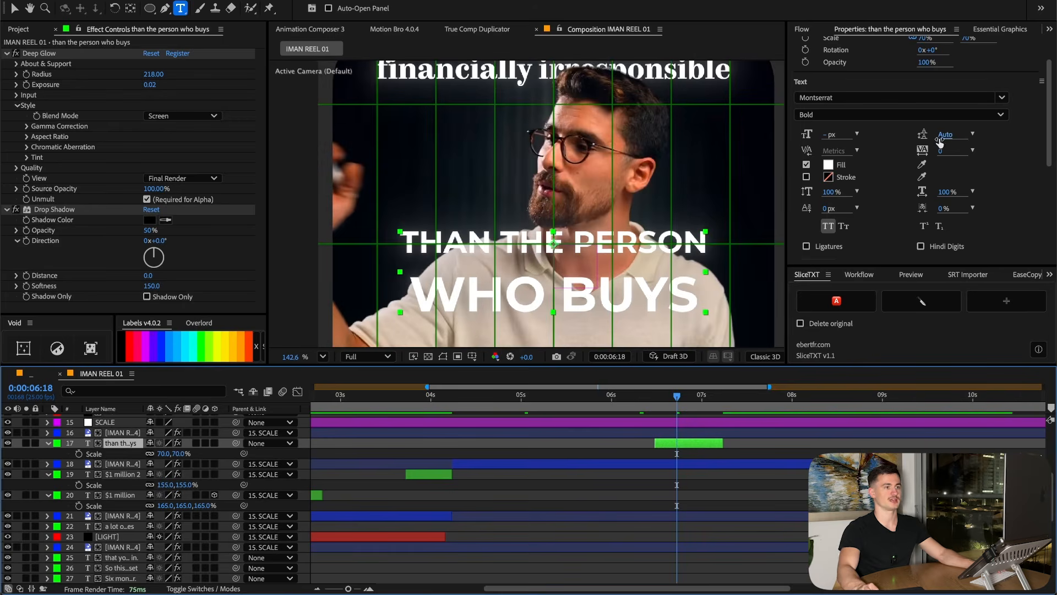
{"action": "left_click_drag", "start_coordinate": [940, 140], "coordinate": [1001, 152]}
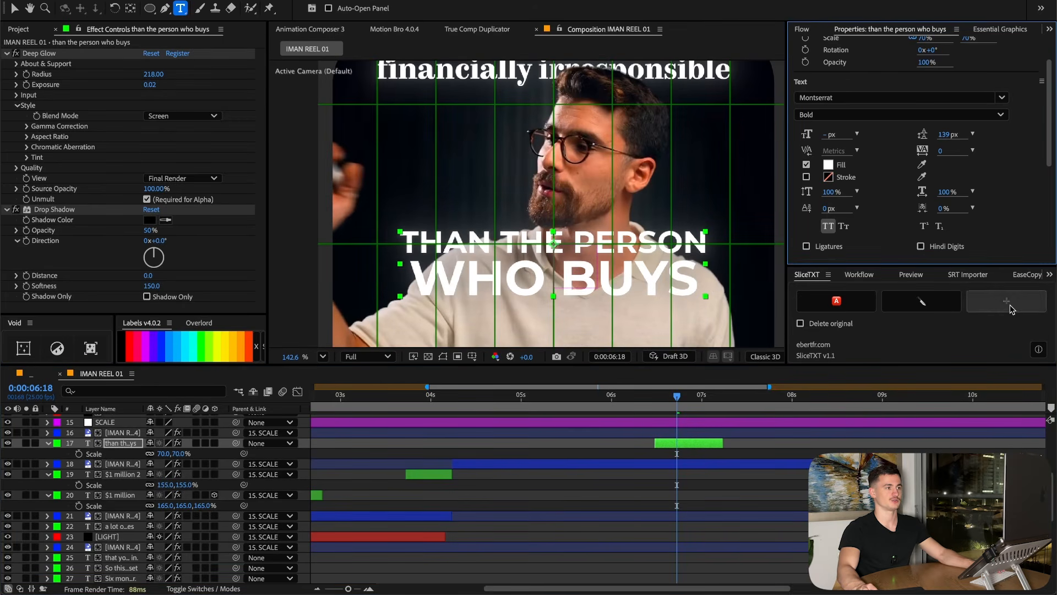
{"action": "key", "text": "v"}
{"action": "scroll", "coordinate": [542, 310], "scroll_direction": "down", "scroll_amount": 4}
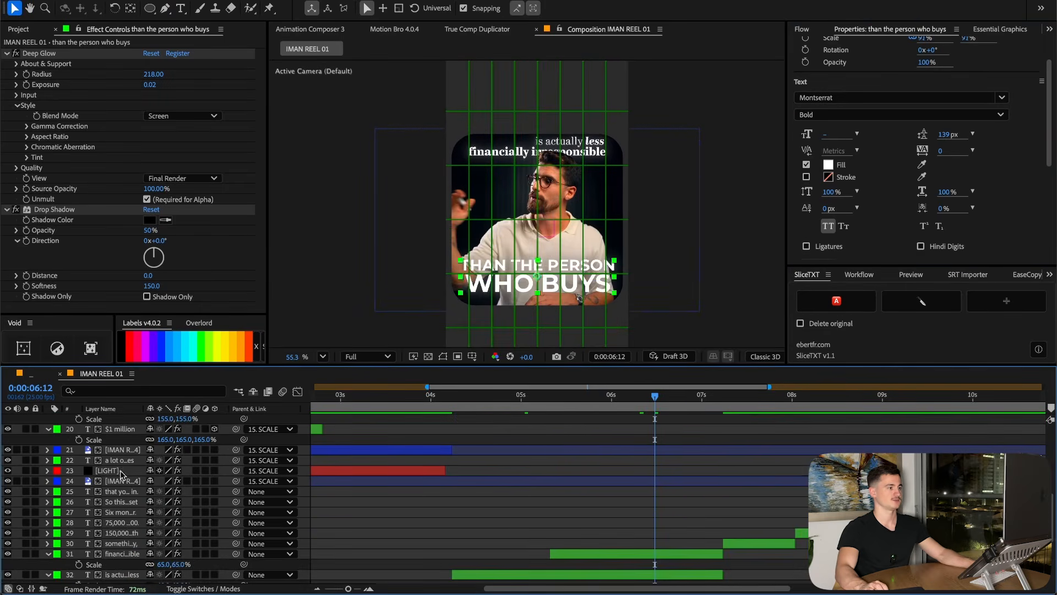
Scale the "something for, let's say," caption to 30%, break it before "let's say," and left-align its two lines
{"action": "left_click", "coordinate": [570, 468]}
{"action": "scroll", "coordinate": [620, 465], "scroll_direction": "up", "scroll_amount": 3}
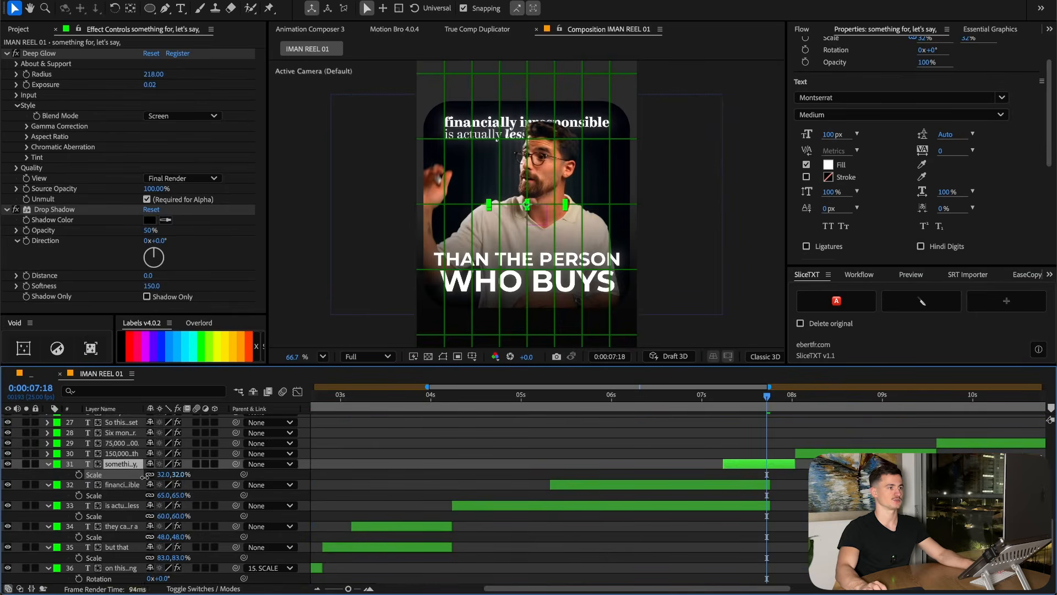
{"action": "key", "text": "ctrl+t"}
{"action": "scroll", "coordinate": [553, 206], "scroll_direction": "up", "scroll_amount": 4}
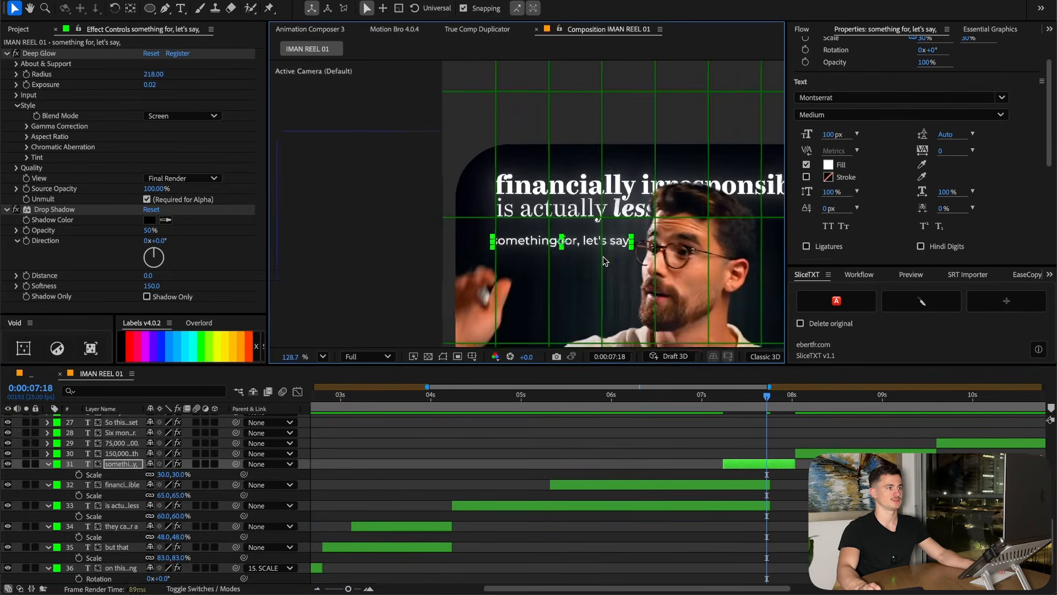
{"action": "left_click", "coordinate": [760, 464]}
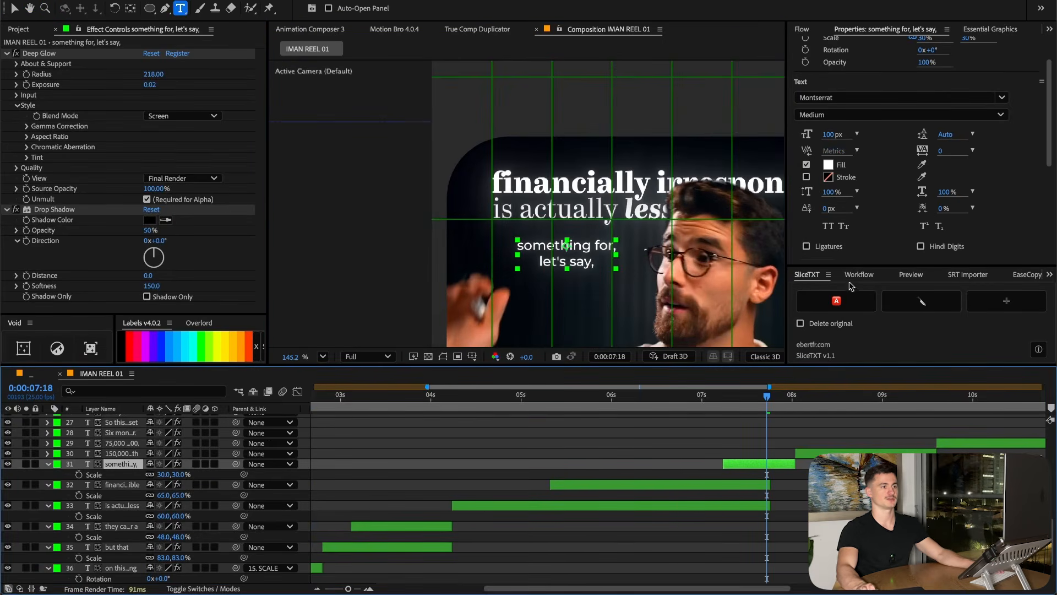
{"action": "scroll", "coordinate": [1007, 208], "scroll_direction": "down", "scroll_amount": 1}
{"action": "scroll", "coordinate": [932, 220], "scroll_direction": "down", "scroll_amount": 2}
{"action": "left_click", "coordinate": [805, 202]}
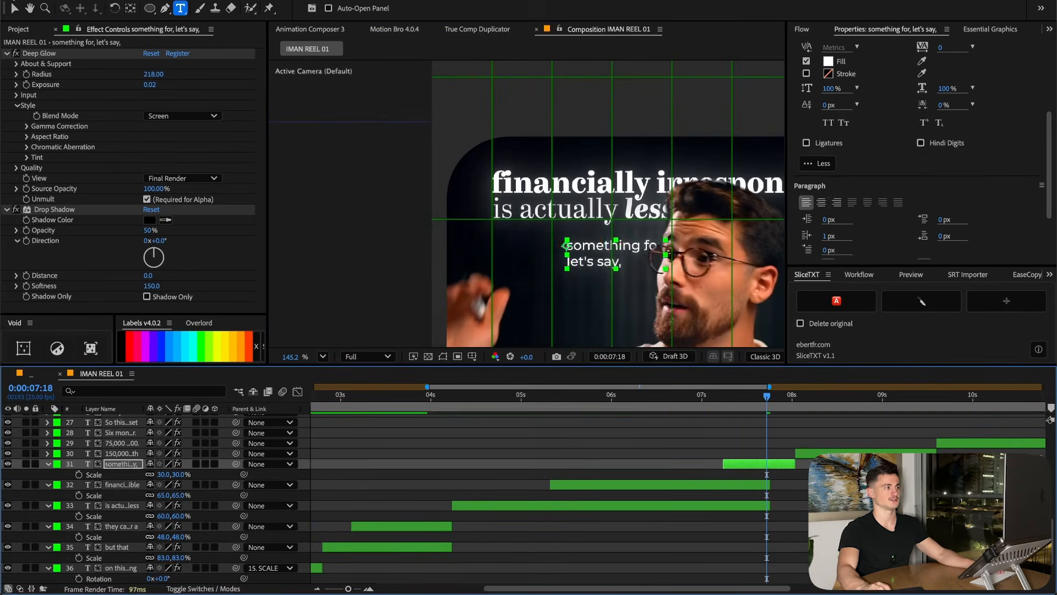
Enlarge the "something for, let's say," caption to 55% and position it in the upper-left corner of the video frame
{"action": "key", "text": "v"}
{"action": "left_click_drag", "start_coordinate": [589, 255], "coordinate": [525, 240]}
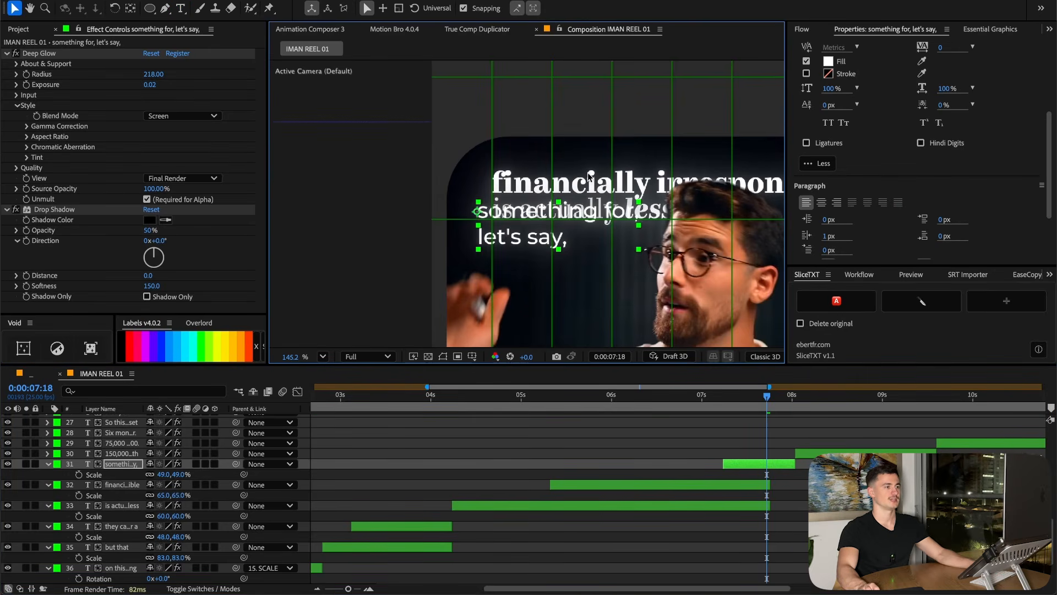
{"action": "left_click_drag", "start_coordinate": [165, 474], "coordinate": [179, 477]}
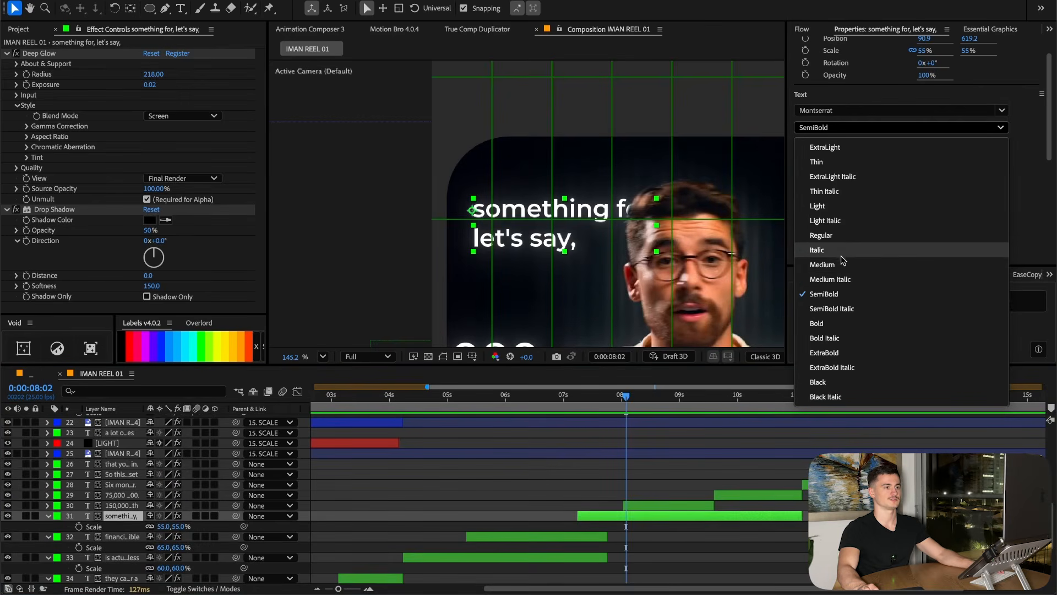
Set the "something for, let's say," caption to Montserrat Medium, with only "let's say," in SemiBold Italic
{"action": "left_click", "coordinate": [843, 258]}
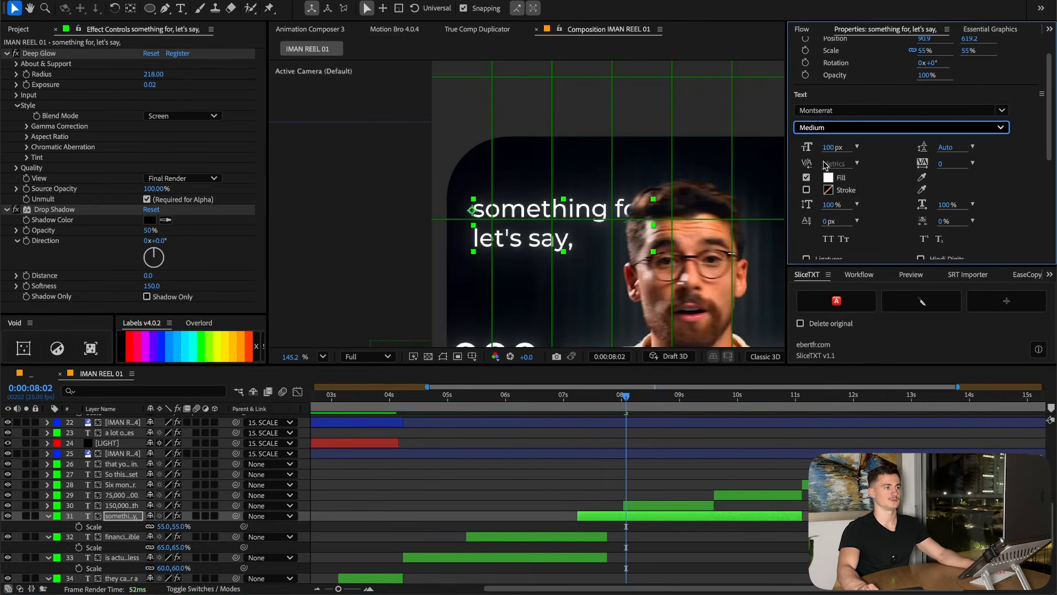
{"action": "triple_click", "coordinate": [543, 244]}
{"action": "left_click", "coordinate": [901, 127]}
{"action": "left_click", "coordinate": [846, 307]}
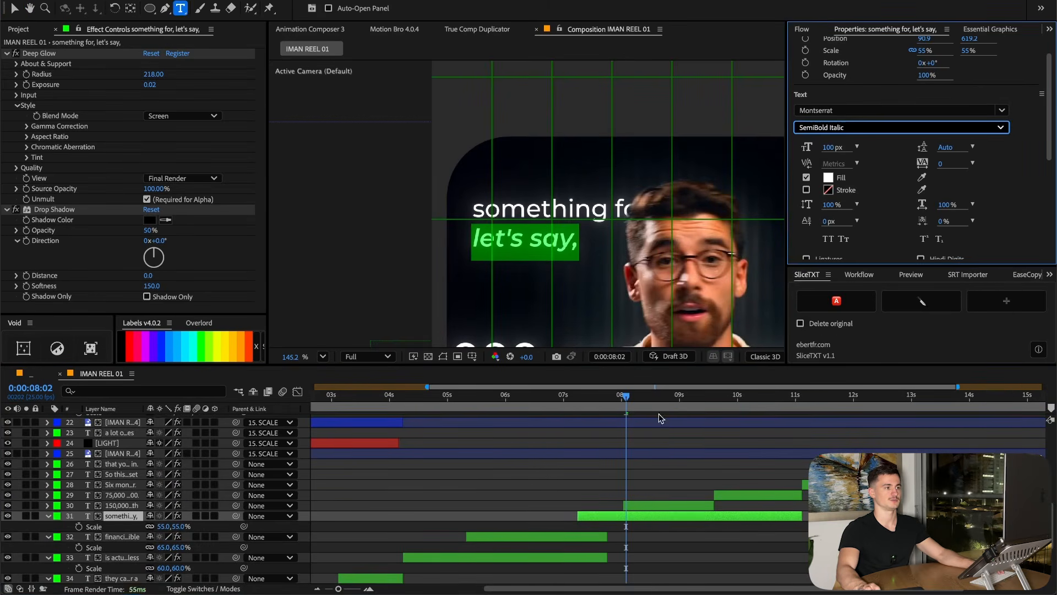
Solo the "150,000, and it's only worth", "75,000 or 100,000." and "Six months later." caption layers
{"action": "left_click", "coordinate": [655, 453]}
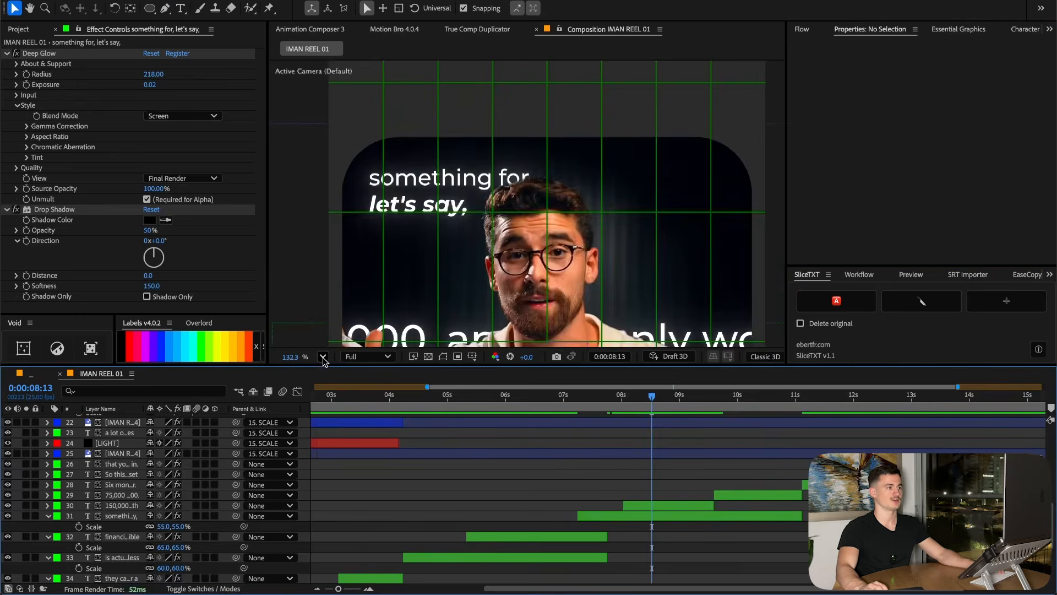
{"action": "left_click", "coordinate": [322, 357]}
{"action": "left_click", "coordinate": [345, 365]}
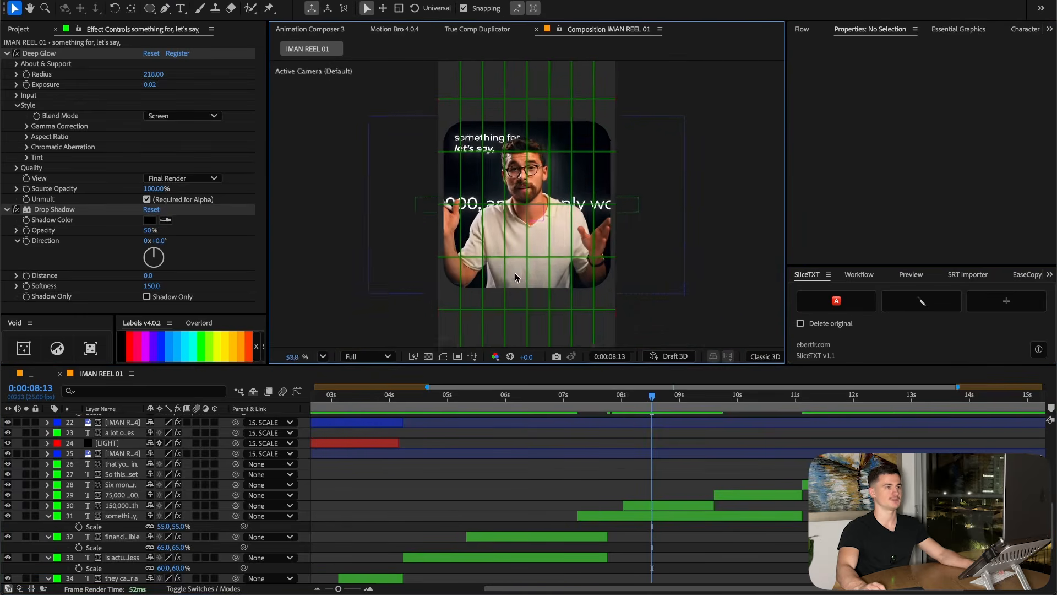
{"action": "scroll", "coordinate": [516, 277], "scroll_direction": "up", "scroll_amount": 3}
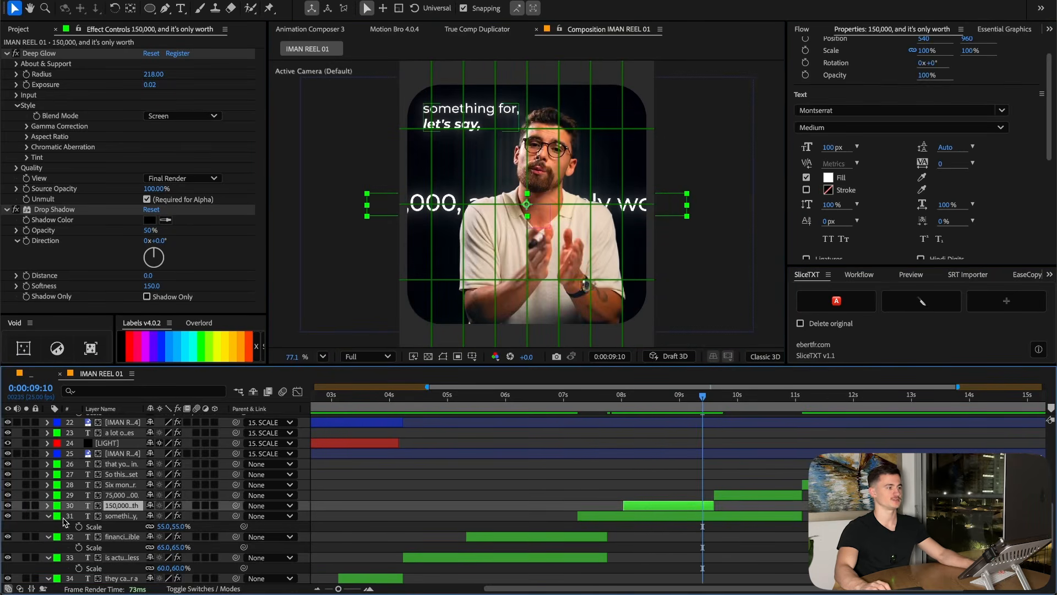
{"action": "left_click", "coordinate": [121, 486], "text": "shift"}
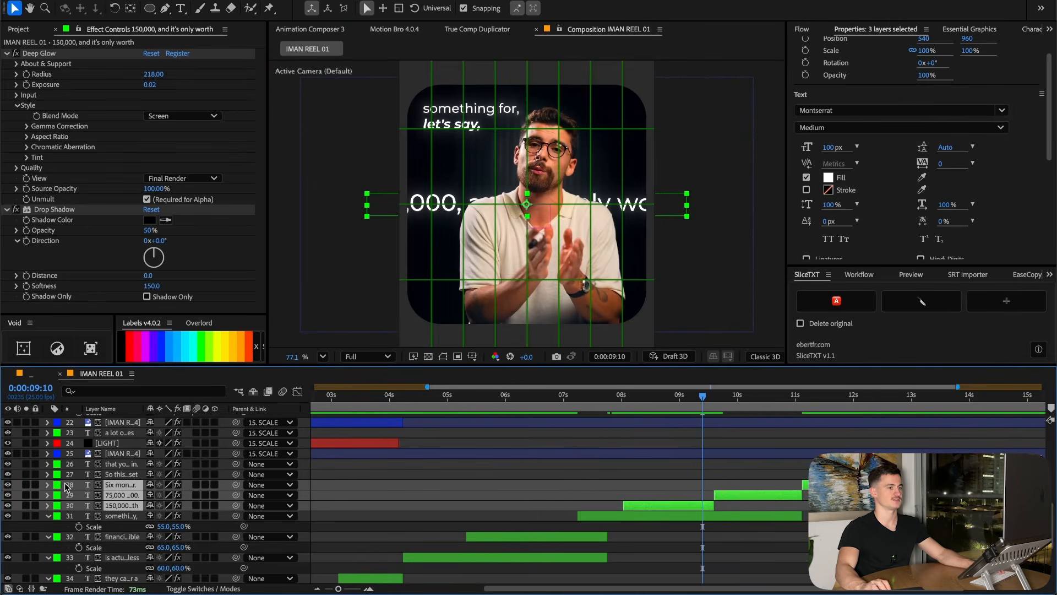
{"action": "left_click", "coordinate": [25, 485]}
{"action": "left_click", "coordinate": [573, 461]}
Split the "150,000, and it's only worth" caption at 0:00:09:01 and reduce the second part's text to "and it's only worth"
{"action": "left_click_drag", "start_coordinate": [609, 398], "coordinate": [682, 399]}
{"action": "left_click", "coordinate": [697, 505]}
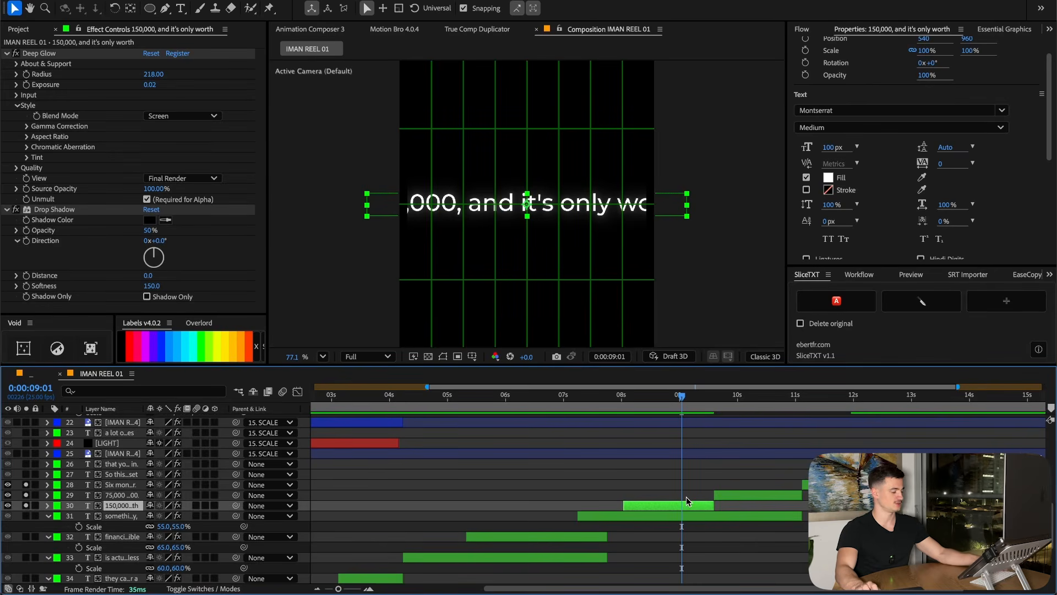
{"action": "key", "text": "ctrl+shift+d"}
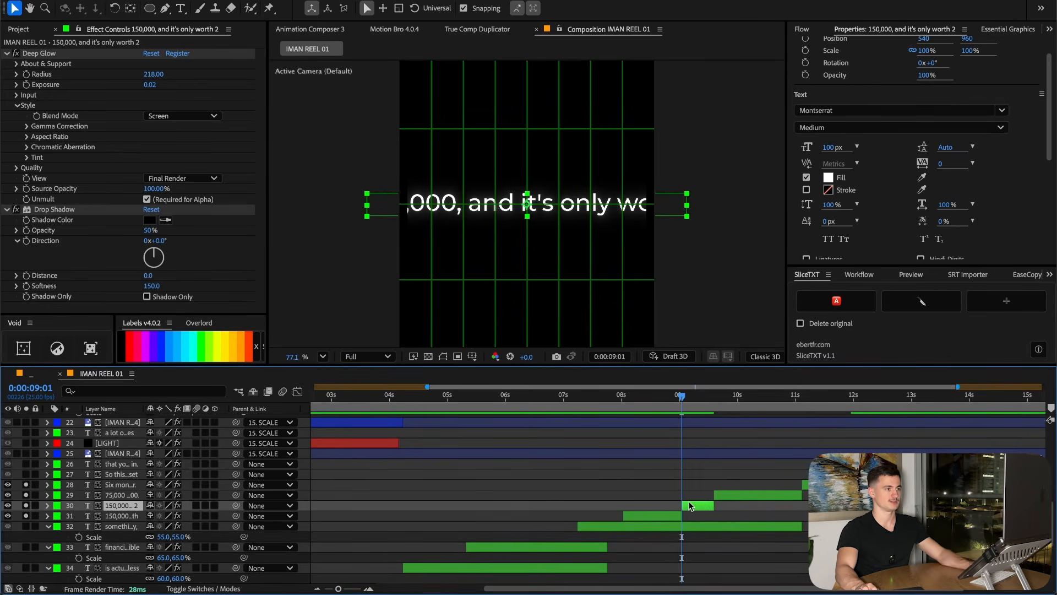
{"action": "double_click", "coordinate": [689, 505]}
{"action": "left_click_drag", "start_coordinate": [470, 201], "coordinate": [331, 193]}
{"action": "key", "text": "BackSpace"}
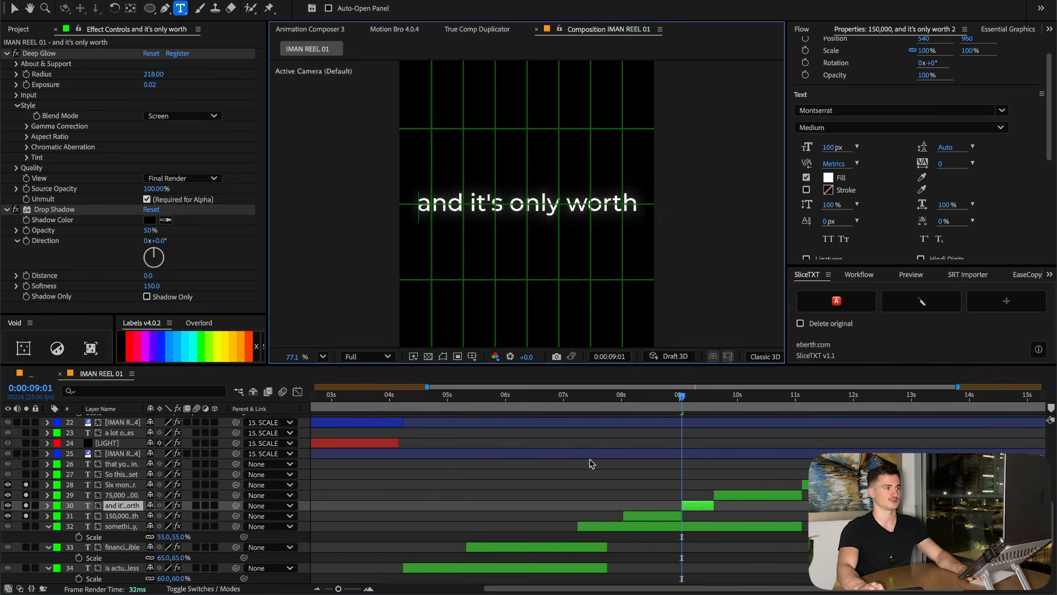
Shorten the text of the first part of the split caption to "150,000"
{"action": "left_click", "coordinate": [656, 519]}
{"action": "left_click", "coordinate": [648, 405]}
{"action": "double_click", "coordinate": [653, 515]}
{"action": "left_click", "coordinate": [461, 202]}
{"action": "left_click_drag", "start_coordinate": [462, 201], "coordinate": [746, 203]}
{"action": "key", "text": "BackSpace"}
Duplicate the "75,000 or 100,000." caption, reduce the copy's text to "100,000." and start the copy shortly after 0:00:10:00
{"action": "left_click", "coordinate": [758, 402]}
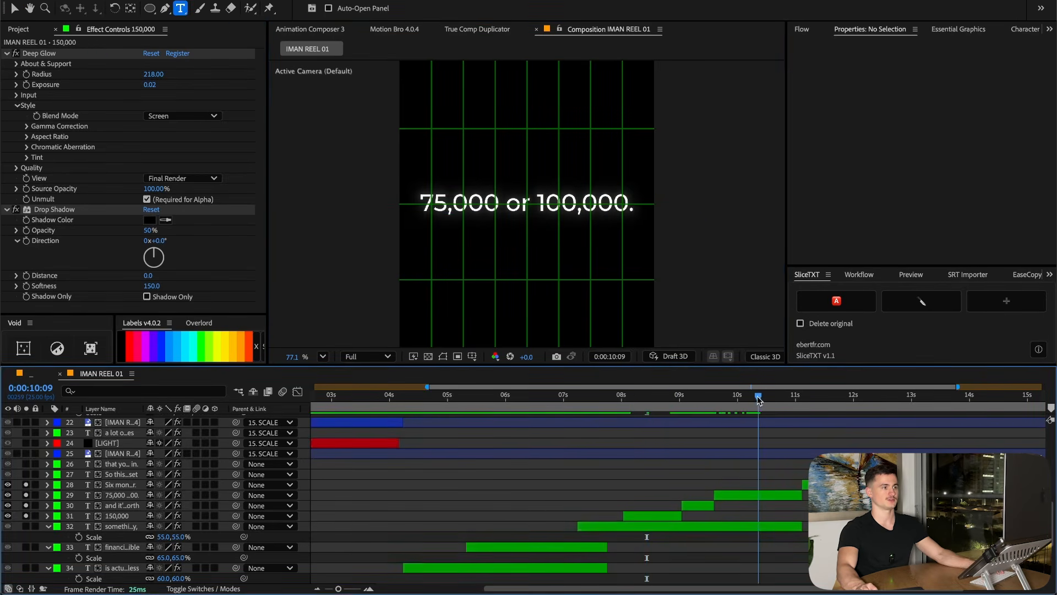
{"action": "double_click", "coordinate": [753, 496]}
{"action": "left_click", "coordinate": [773, 500]}
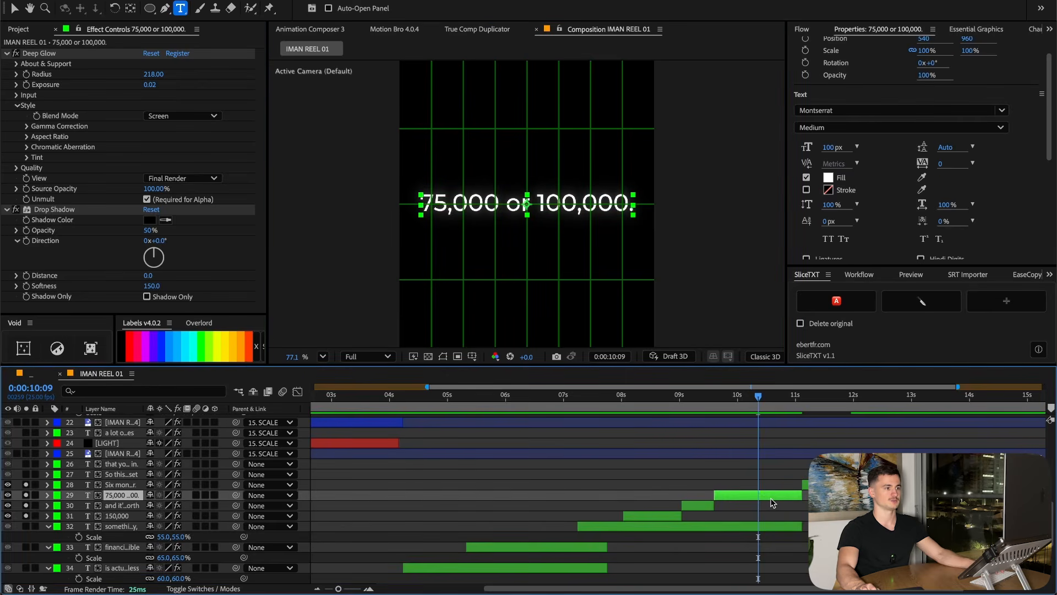
{"action": "key", "text": "super+d"}
{"action": "left_click_drag", "start_coordinate": [538, 203], "coordinate": [314, 205]}
{"action": "key", "text": "BackSpace"}
{"action": "left_click", "coordinate": [746, 441]}
{"action": "left_click_drag", "start_coordinate": [715, 495], "coordinate": [752, 494]}
Shorten the original "75,000 or 100,000." caption's text to "75,000" and trim its end at 0:00:10:09
{"action": "left_click", "coordinate": [738, 504]}
{"action": "left_click", "coordinate": [735, 399]}
{"action": "left_click", "coordinate": [521, 207]}
{"action": "left_click_drag", "start_coordinate": [613, 203], "coordinate": [697, 204]}
{"action": "key", "text": "BackSpace"}
{"action": "left_click", "coordinate": [752, 505]}
{"action": "left_click_drag", "start_coordinate": [737, 396], "coordinate": [758, 396]}
{"action": "key", "text": "alt+]"}
Cut away the part of the "100,000." caption before 0:00:10:09 and remove its trailing full stop
{"action": "left_click", "coordinate": [791, 466]}
{"action": "left_click", "coordinate": [764, 498]}
{"action": "key", "text": "ctrl+shift+d"}
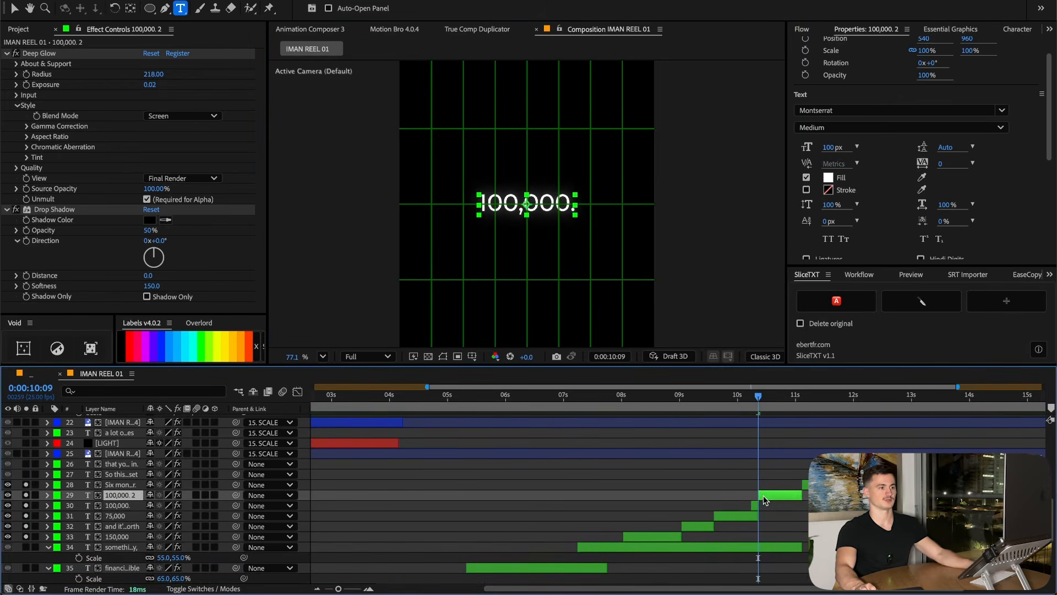
{"action": "left_click", "coordinate": [755, 505]}
{"action": "key", "text": "Delete"}
{"action": "left_click", "coordinate": [777, 402]}
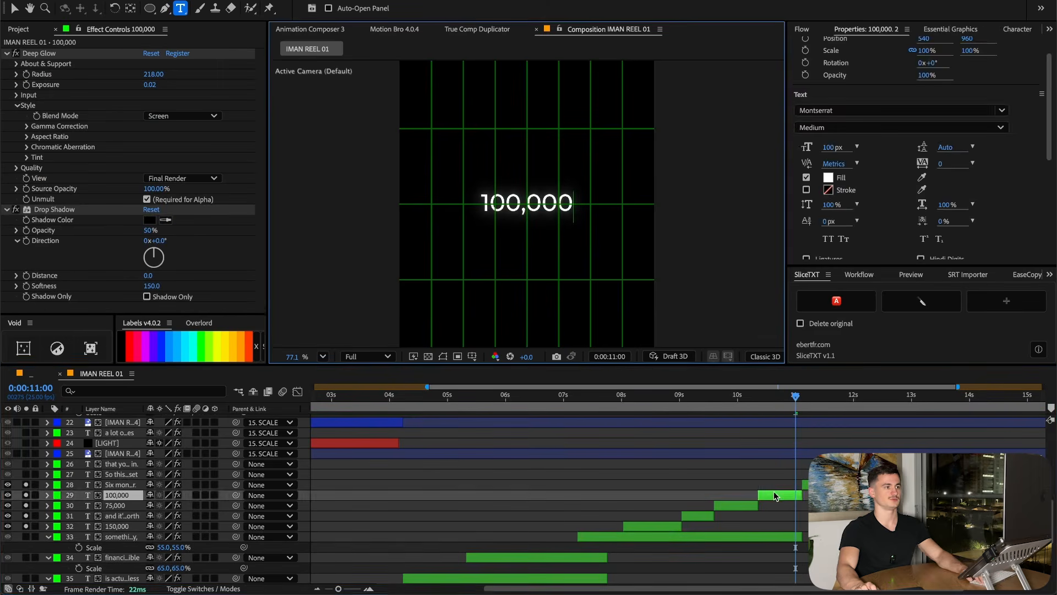
{"action": "left_click", "coordinate": [776, 463]}
Extend the captions from "something for, let's say," through "Six months later." and trim them all at 0:00:11:24
{"action": "left_click_drag", "start_coordinate": [765, 404], "coordinate": [852, 402]}
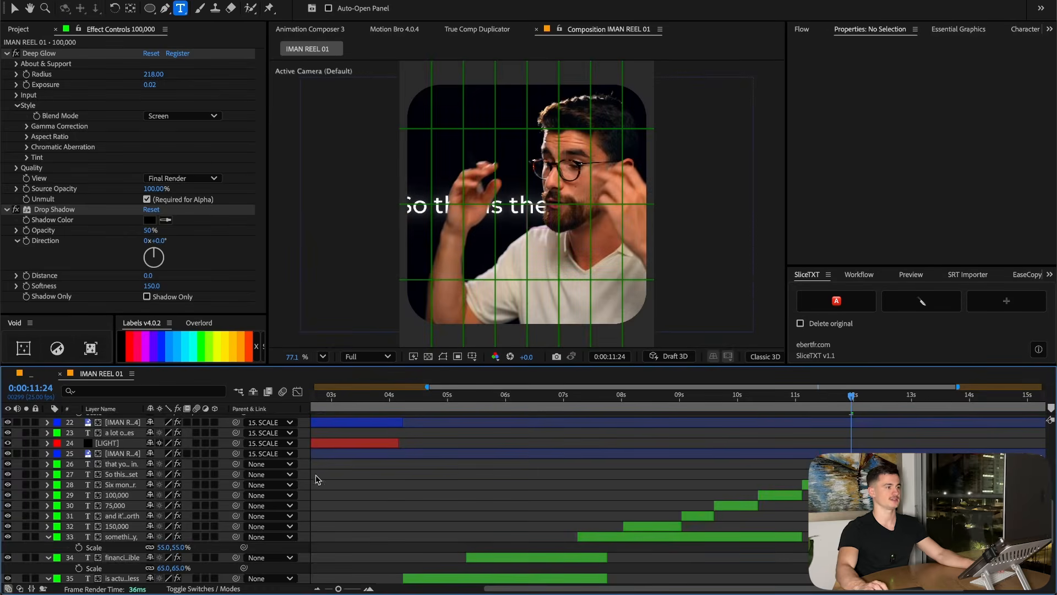
{"action": "left_click", "coordinate": [805, 485]}
{"action": "left_click", "coordinate": [782, 536], "text": "shift"}
{"action": "left_click_drag", "start_coordinate": [682, 524], "coordinate": [870, 524]}
{"action": "key", "text": "ctrl+shift+d"}
{"action": "key", "text": "Delete"}
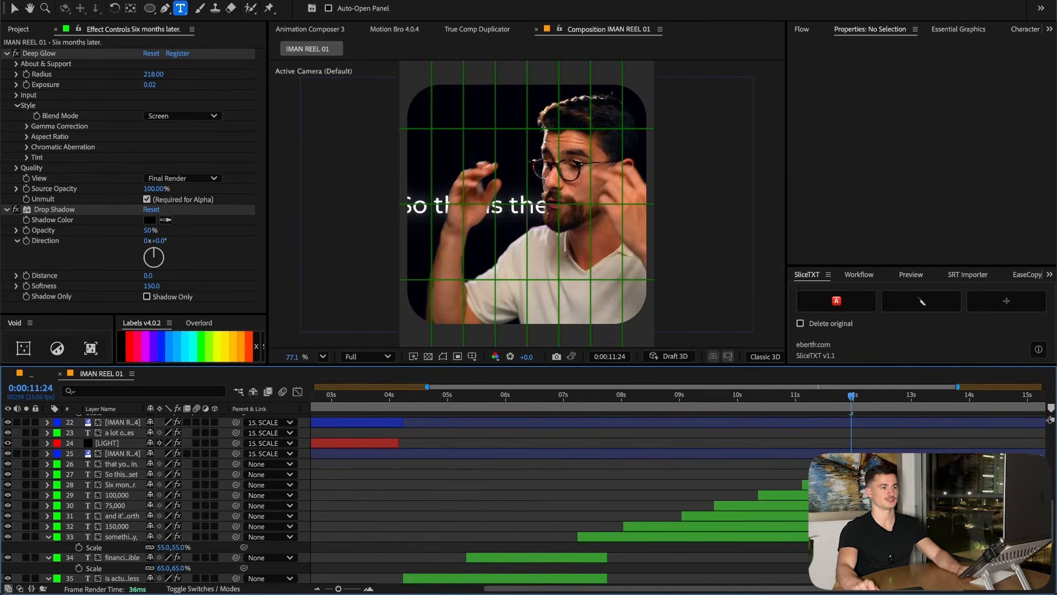
Set the "150,000" caption's text fill to red, FF0000
{"action": "left_click_drag", "start_coordinate": [628, 401], "coordinate": [663, 401]}
{"action": "left_click", "coordinate": [664, 526]}
{"action": "left_click", "coordinate": [828, 178]}
{"action": "left_click_drag", "start_coordinate": [512, 253], "coordinate": [609, 202]}
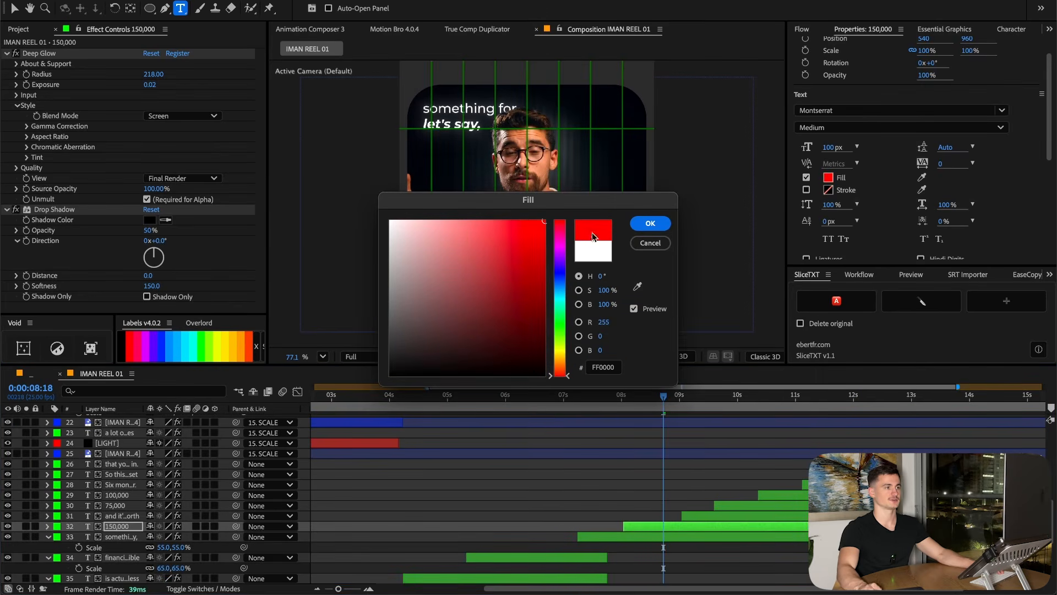
Move the 150,000, 75,000 and 100,000 text layers up the layer stack, directly below the footage layer under SCALE
{"action": "left_click", "coordinate": [651, 243]}
{"action": "left_click", "coordinate": [661, 242]}
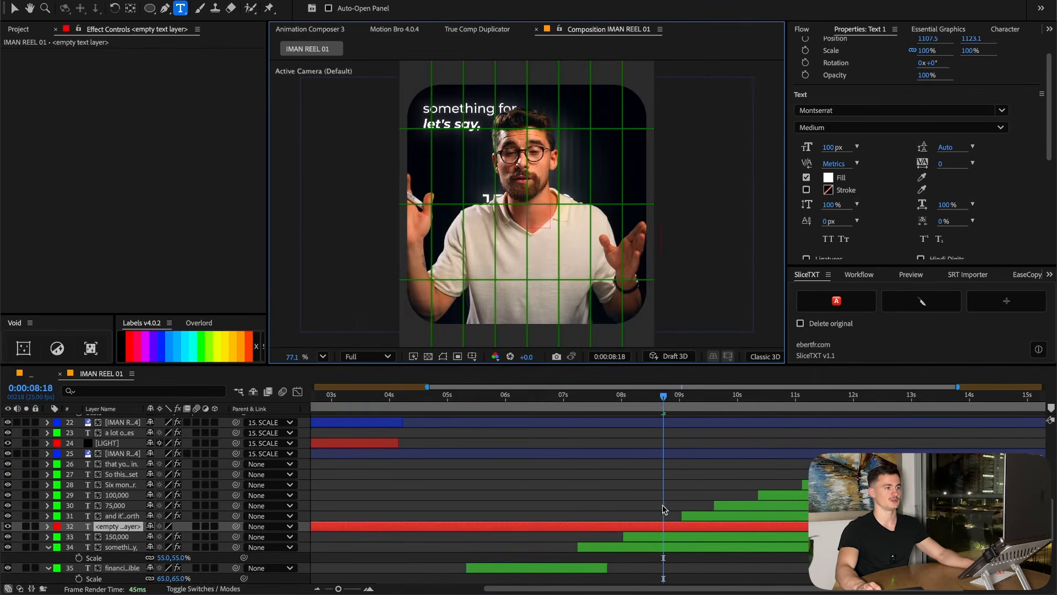
{"action": "left_click", "coordinate": [116, 536]}
{"action": "left_click", "coordinate": [119, 505], "text": "ctrl"}
{"action": "left_click", "coordinate": [118, 495], "text": "ctrl"}
{"action": "scroll", "coordinate": [120, 498], "scroll_direction": "up", "scroll_amount": 1}
{"action": "left_click_drag", "start_coordinate": [126, 509], "coordinate": [103, 529]}
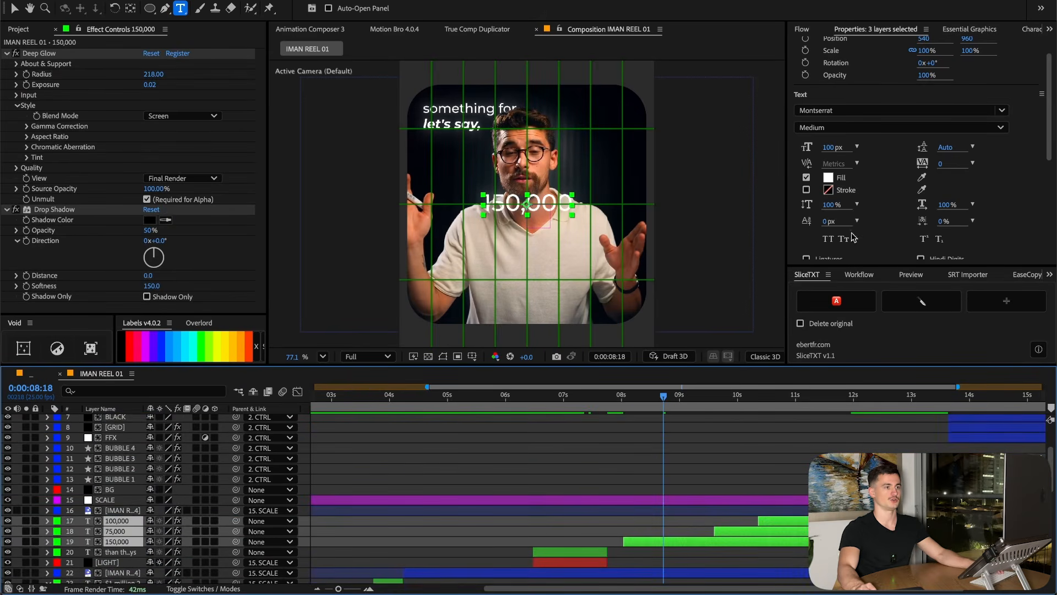
Set the three number text layers to Bold, and enlarge 150,000 to 222% at position 540, 1250
{"action": "left_click", "coordinate": [896, 131]}
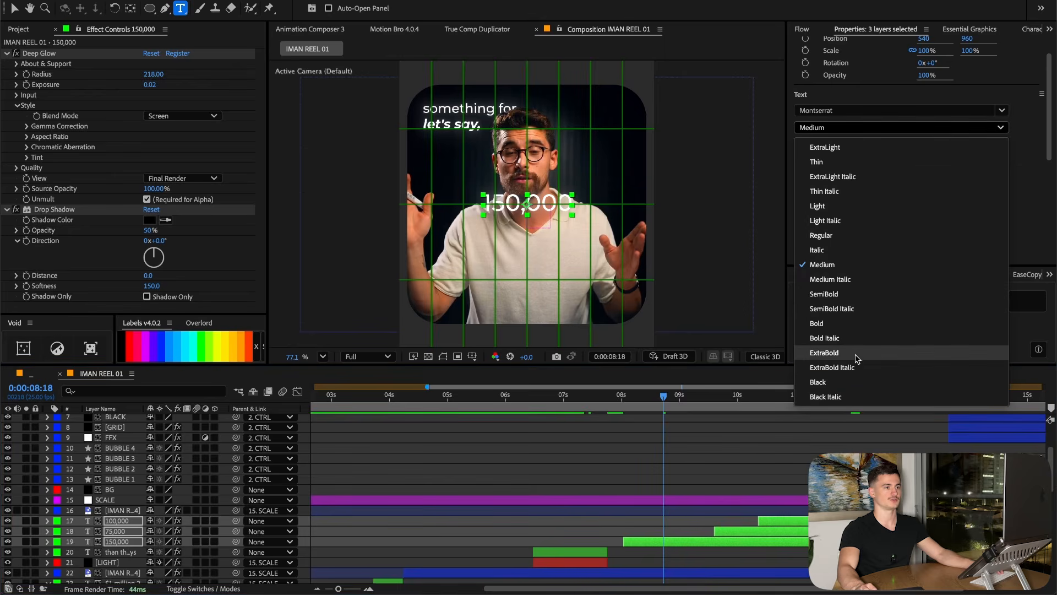
{"action": "left_click", "coordinate": [848, 324]}
{"action": "left_click_drag", "start_coordinate": [683, 405], "coordinate": [760, 403]}
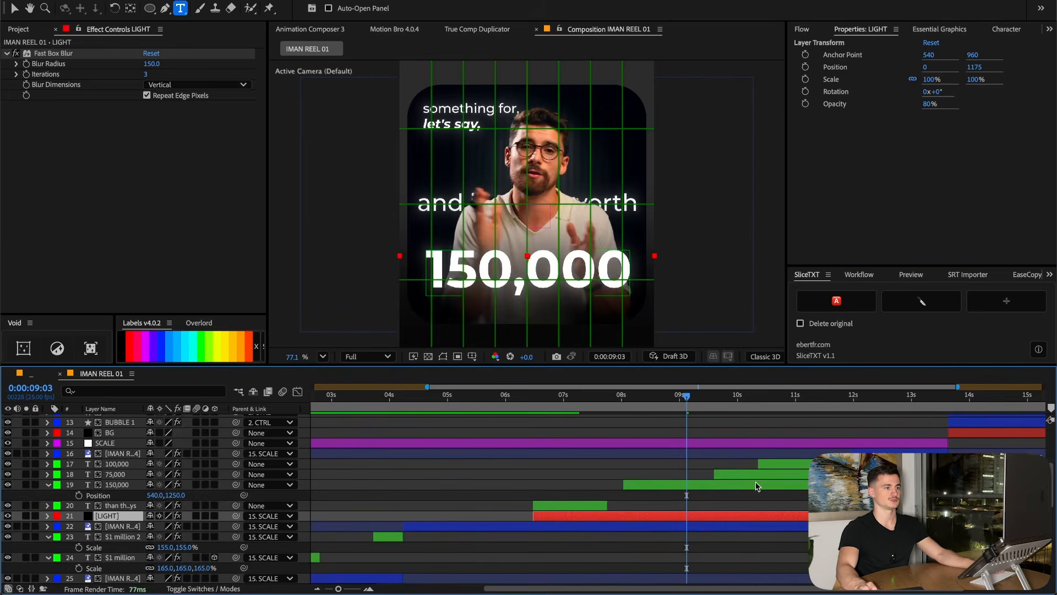
Copy the position (540, 1250) and scale (222%) of the 150,000 layer onto the 75,000 and 100,000 layers
{"action": "left_click", "coordinate": [748, 484]}
{"action": "left_click", "coordinate": [735, 475]}
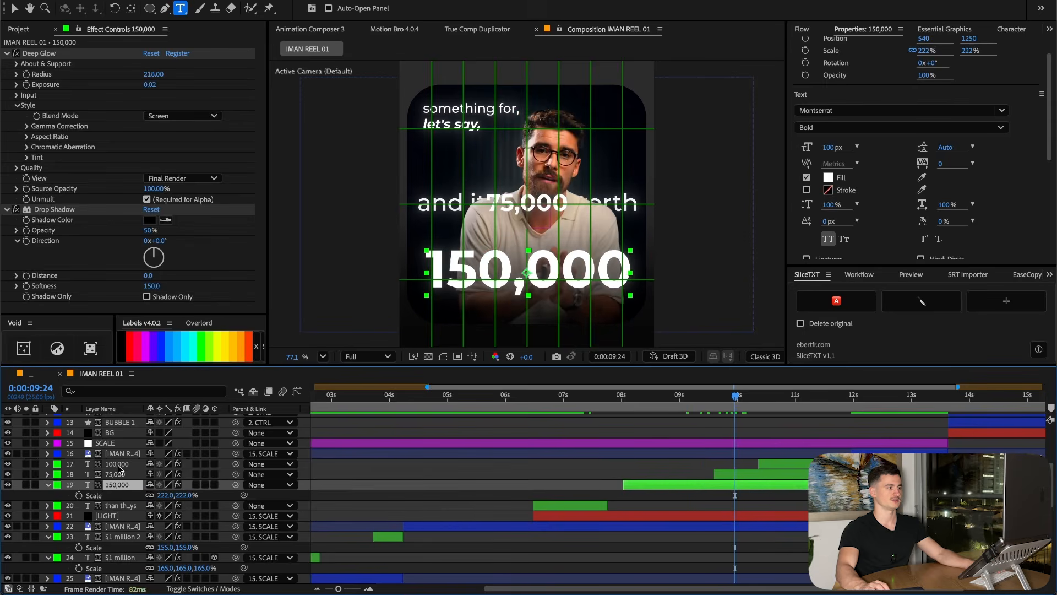
{"action": "left_click", "coordinate": [119, 464], "text": "shift"}
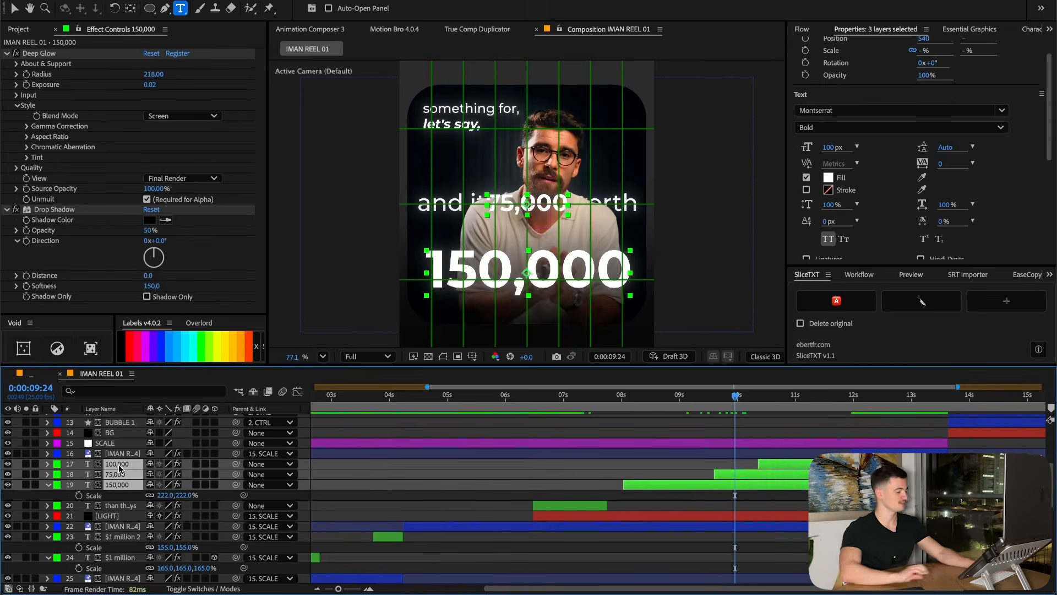
{"action": "key", "text": "p"}
{"action": "key", "text": "shift+s"}
{"action": "key", "text": "F2"}
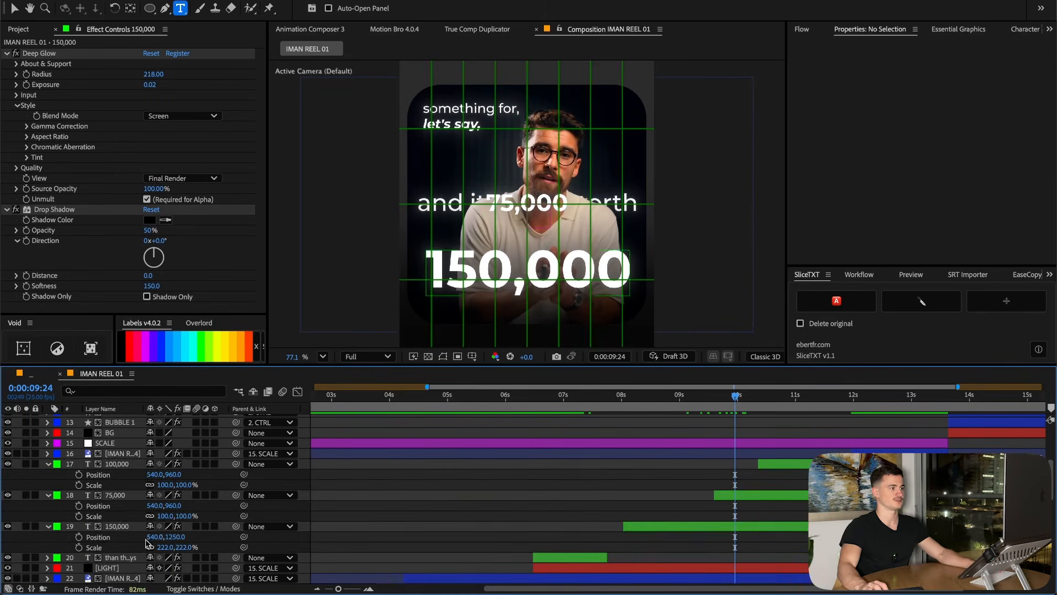
{"action": "left_click", "coordinate": [124, 538]}
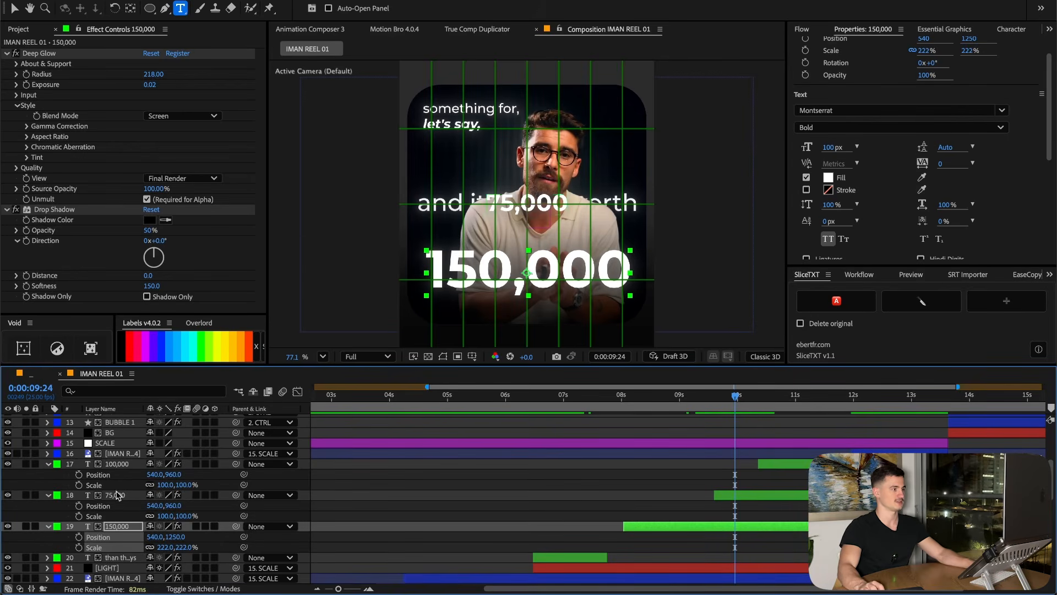
{"action": "left_click", "coordinate": [117, 495]}
{"action": "left_click", "coordinate": [118, 464], "text": "shift"}
{"action": "key", "text": "ctrl+v"}
{"action": "left_click_drag", "start_coordinate": [702, 406], "coordinate": [786, 405]}
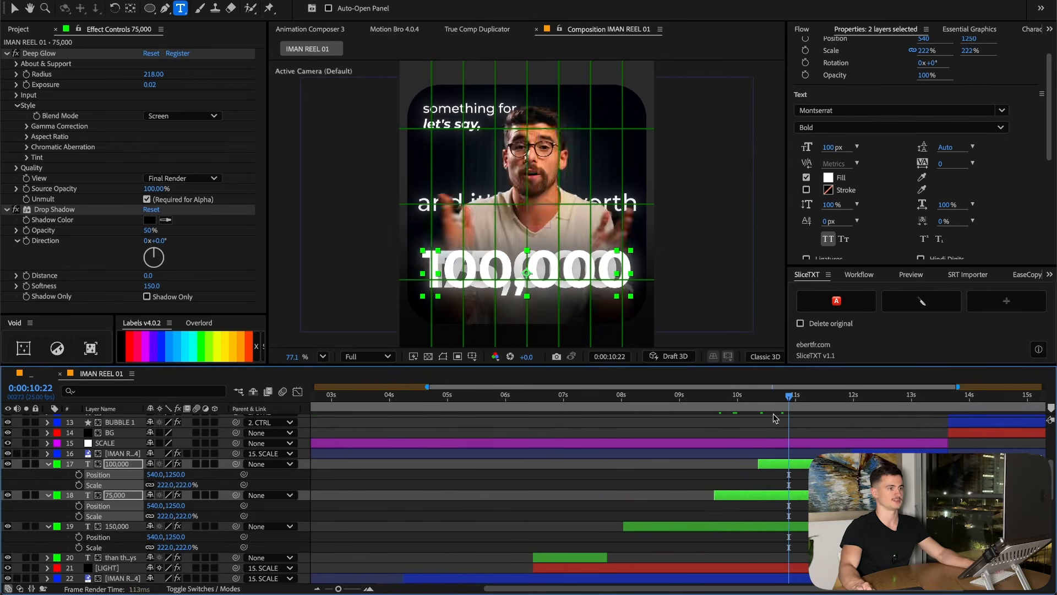
Cut the 150,000 layer where the 75,000 layer begins and delete the remainder
{"action": "left_click", "coordinate": [706, 496]}
{"action": "left_click", "coordinate": [718, 495]}
{"action": "key", "text": "i"}
{"action": "left_click", "coordinate": [739, 525]}
{"action": "key", "text": "ctrl+shift+d"}
{"action": "key", "text": "Delete"}
Cut the 75,000 layer where the 100,000 layer begins and delete the remainder
{"action": "left_click", "coordinate": [747, 493]}
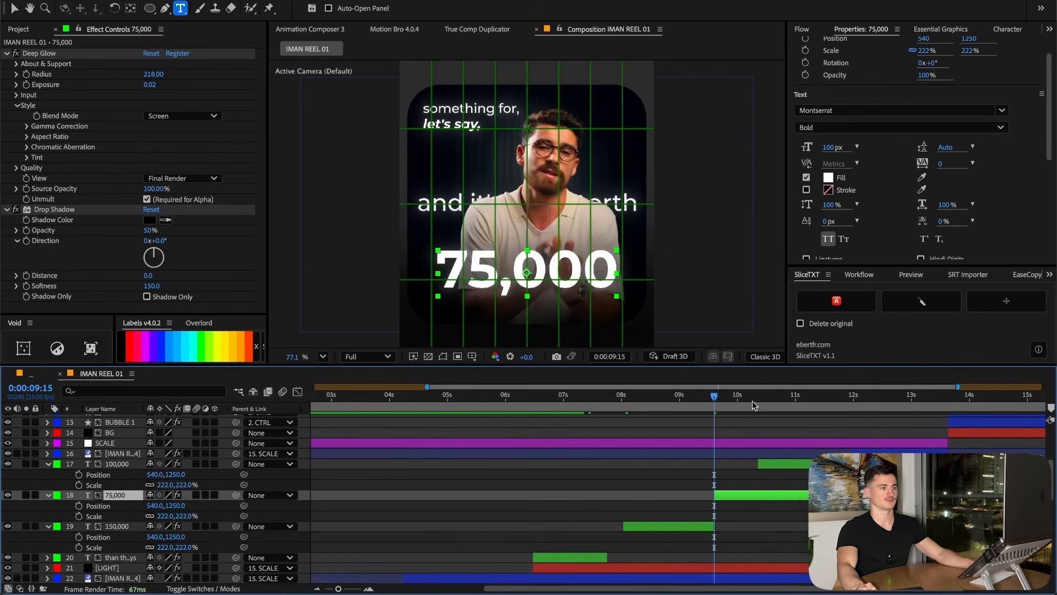
{"action": "left_click", "coordinate": [759, 406]}
{"action": "key", "text": "ctrl+shift+d"}
{"action": "key", "text": "Delete"}
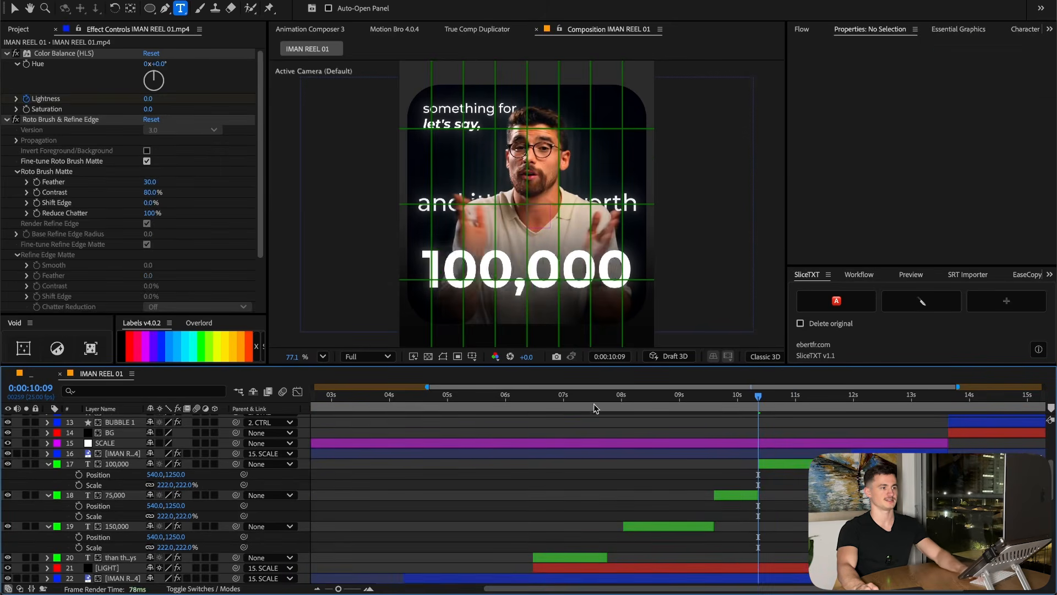
Change the fill colour of the 100,000 and 75,000 texts to red
{"action": "left_click", "coordinate": [589, 406]}
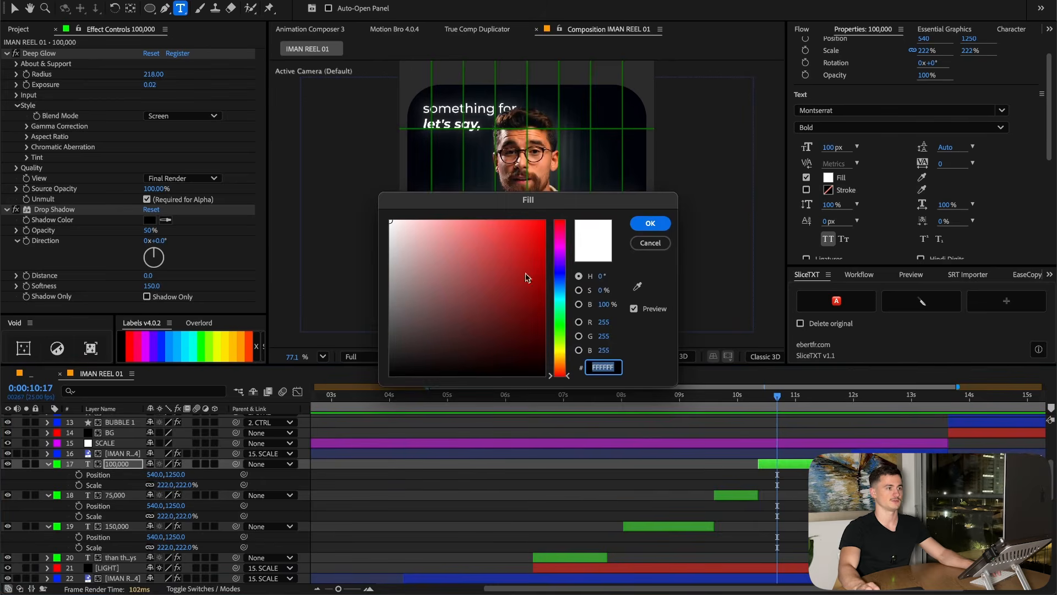
{"action": "left_click_drag", "start_coordinate": [526, 275], "coordinate": [688, 149]}
{"action": "left_click", "coordinate": [649, 224]}
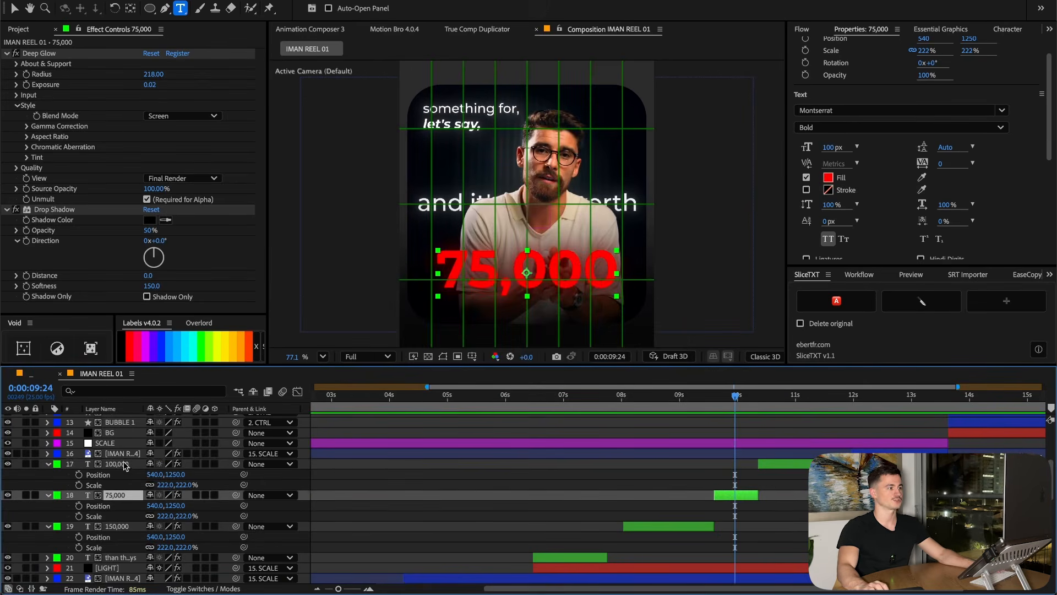
Set the scale of the 75,000 layer to 200% and scale the 100,000 layer down slightly
{"action": "left_click", "coordinate": [126, 466], "text": "ctrl"}
{"action": "key", "text": "s"}
{"action": "left_click", "coordinate": [448, 495]}
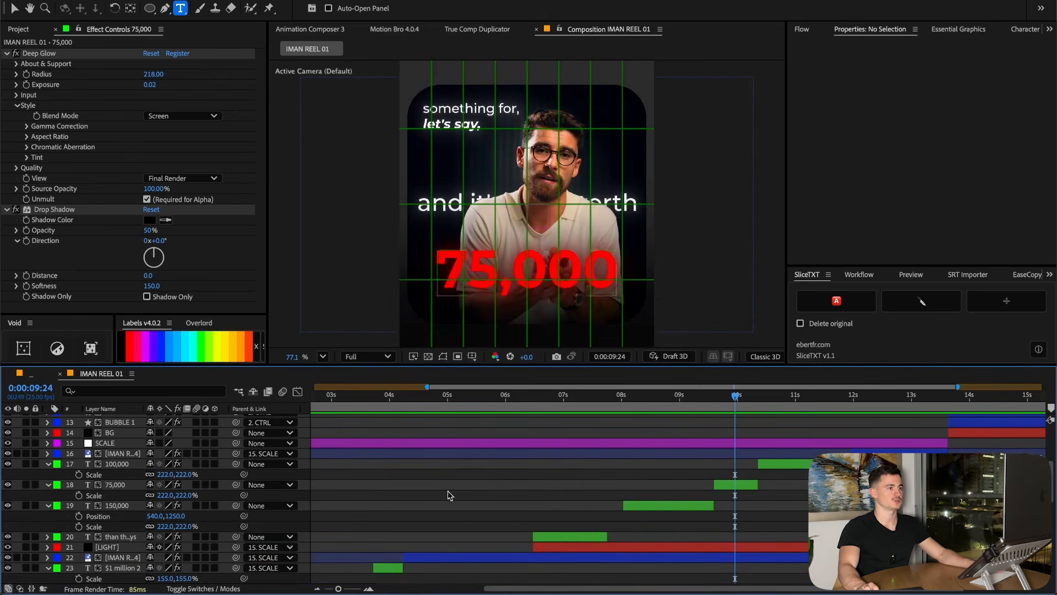
{"action": "left_click", "coordinate": [649, 401]}
{"action": "left_click", "coordinate": [733, 400]}
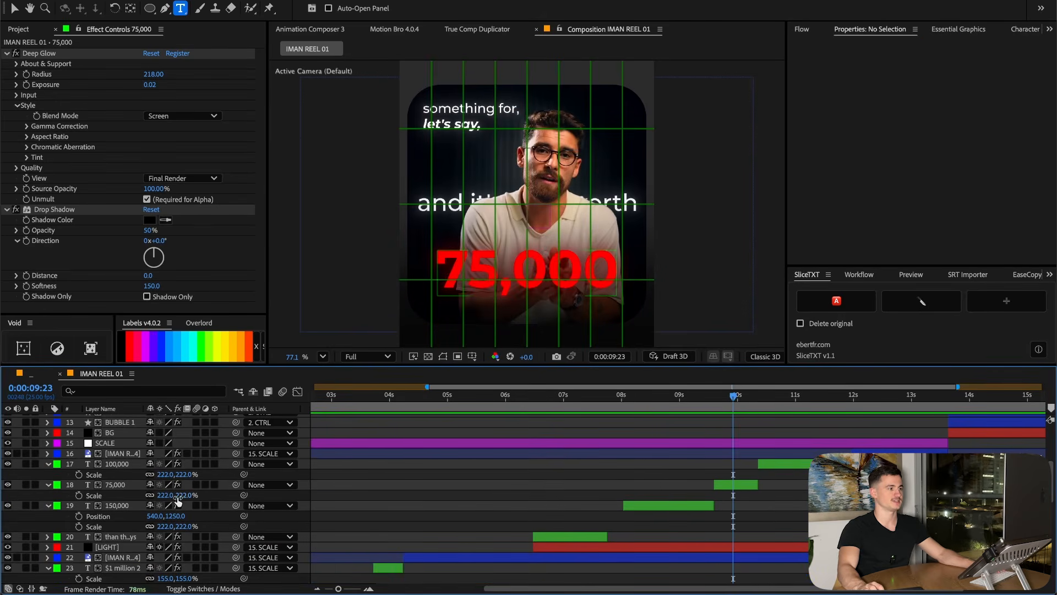
{"action": "left_click_drag", "start_coordinate": [182, 499], "coordinate": [140, 497]}
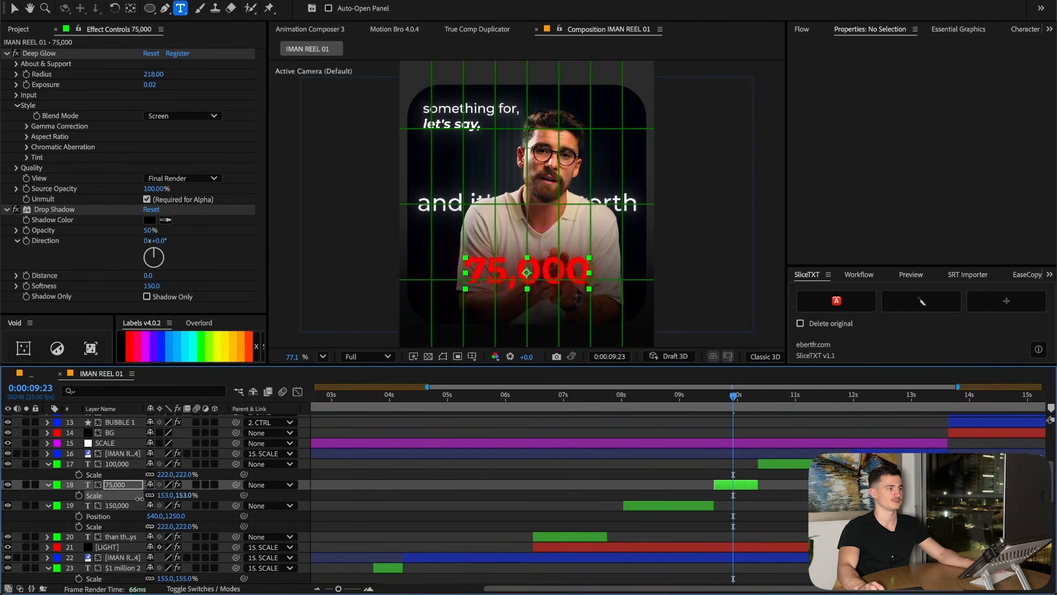
{"action": "key", "text": "ctrl+z"}
{"action": "left_click", "coordinate": [188, 495]}
{"action": "type", "text": "200"}
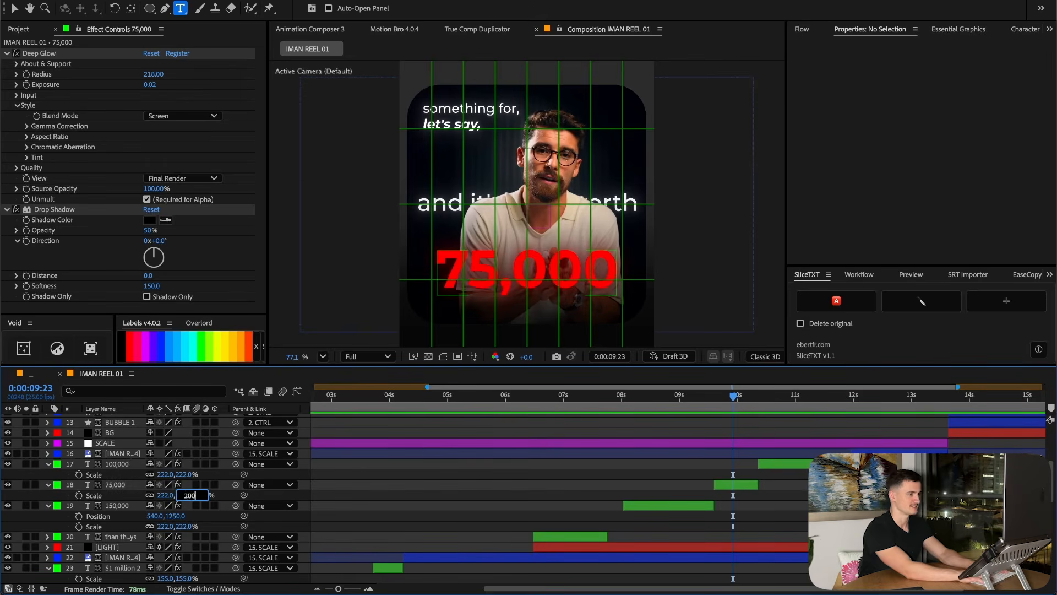
{"action": "key", "text": "Return"}
{"action": "left_click", "coordinate": [800, 403]}
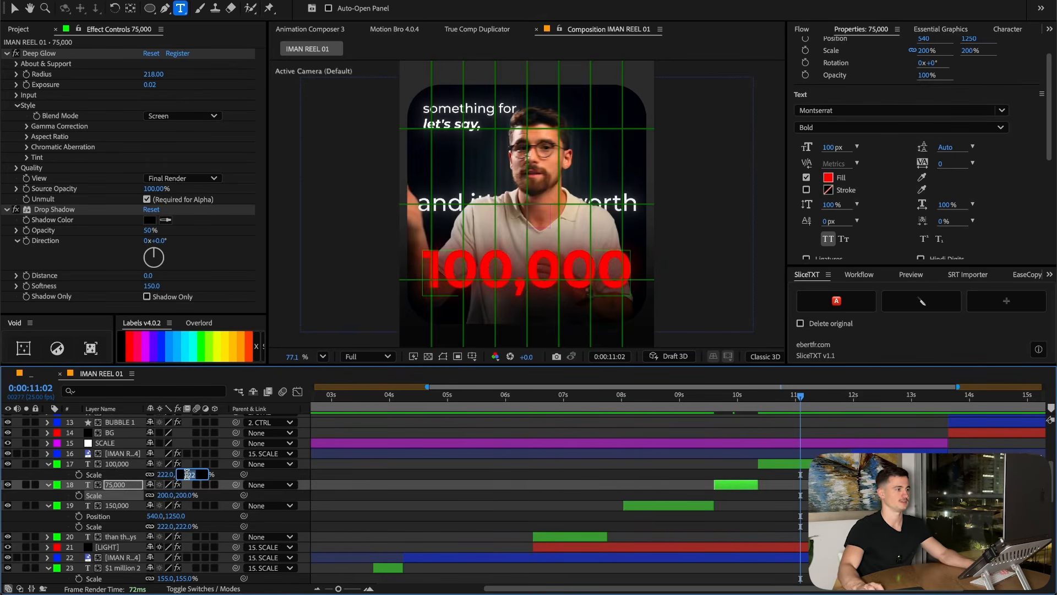
{"action": "type", "text": "21"}
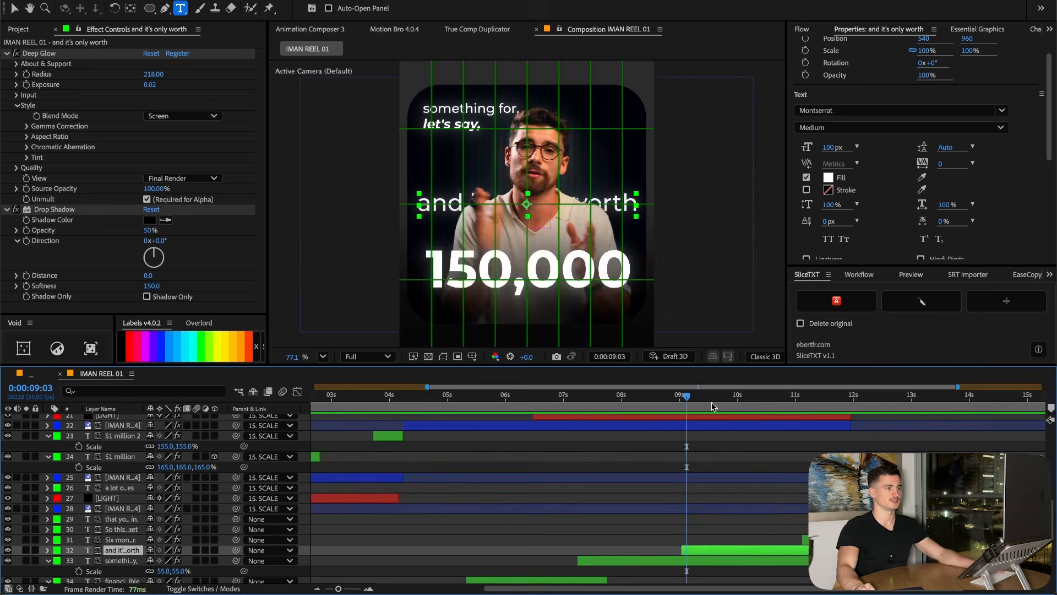
Scale the "and it's only worth" text layer down to 86%
{"action": "left_click", "coordinate": [735, 402]}
{"action": "key", "text": "s"}
{"action": "left_click_drag", "start_coordinate": [165, 561], "coordinate": [158, 560]}
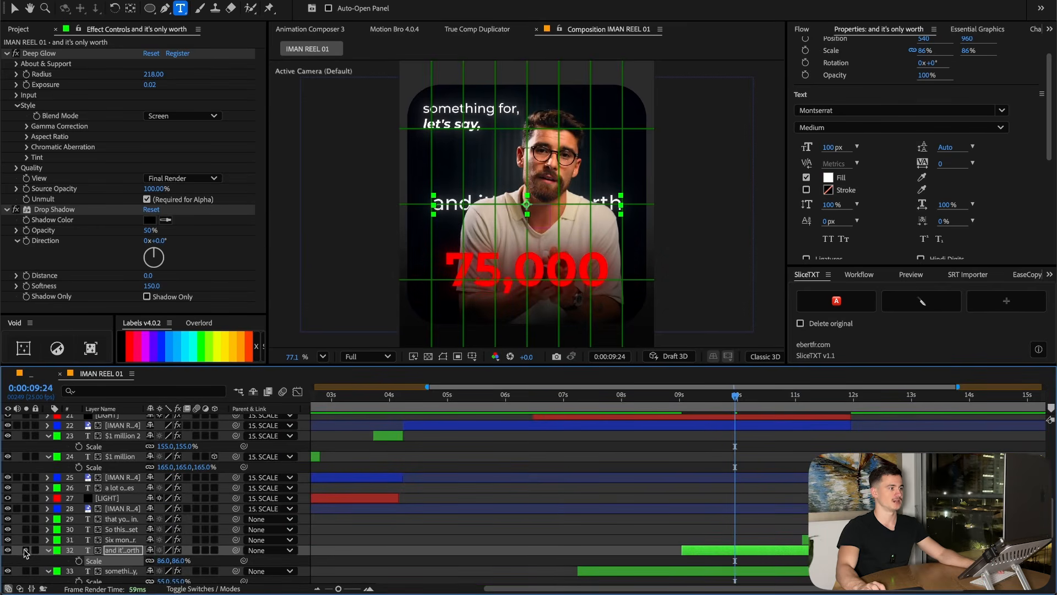
Solo the "and it's only worth" layer, break it into two lines before "only worth" and right-align the text
{"action": "left_click", "coordinate": [25, 550]}
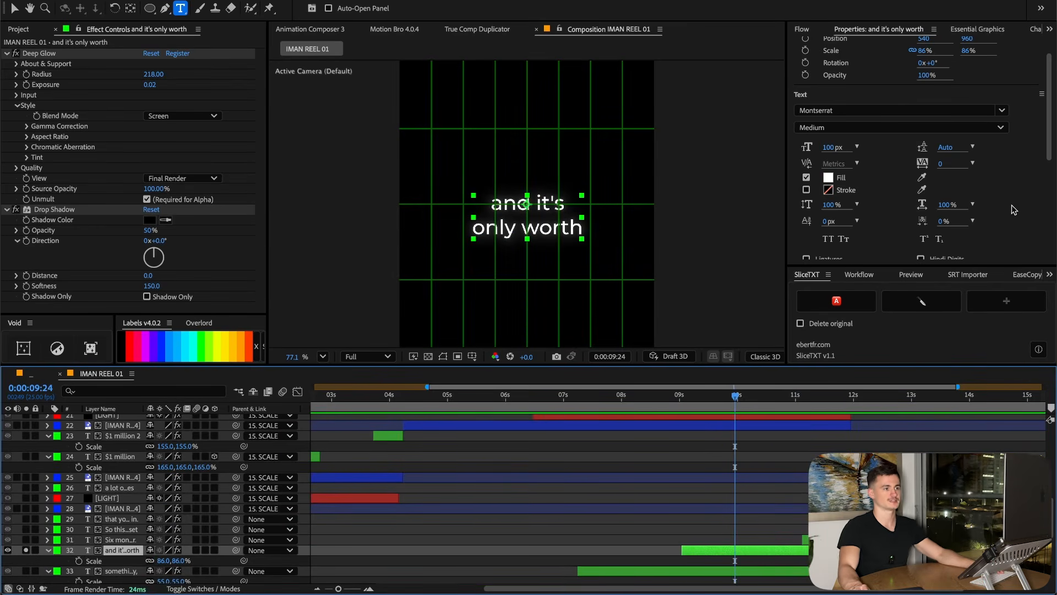
{"action": "scroll", "coordinate": [865, 197], "scroll_direction": "down", "scroll_amount": 3}
{"action": "left_click", "coordinate": [838, 237]}
{"action": "key", "text": "v"}
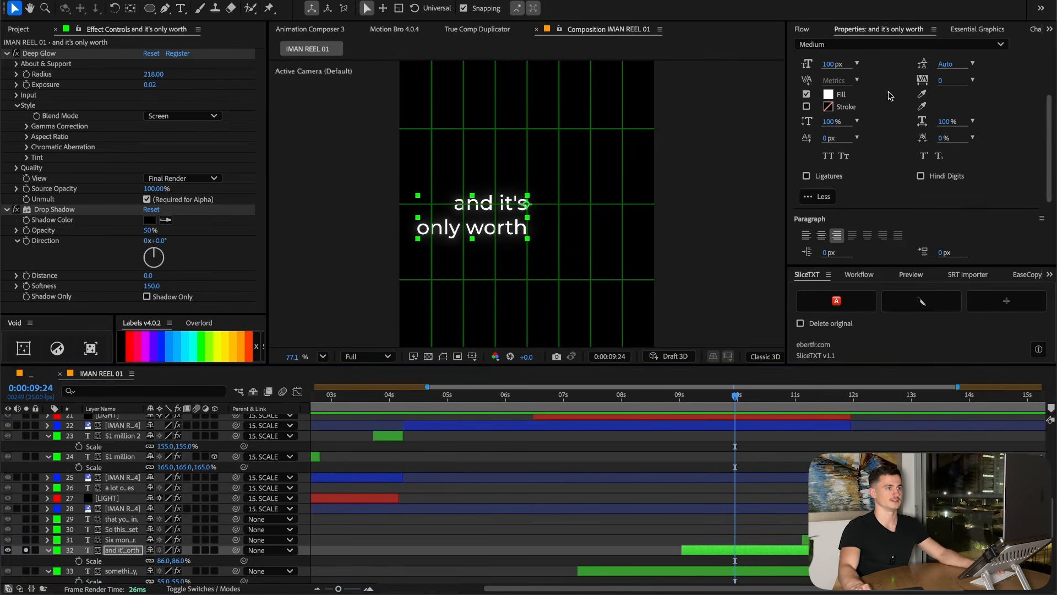
Set the second line, "only worth", to the Bold Italic style of Montserrat
{"action": "left_click", "coordinate": [837, 139]}
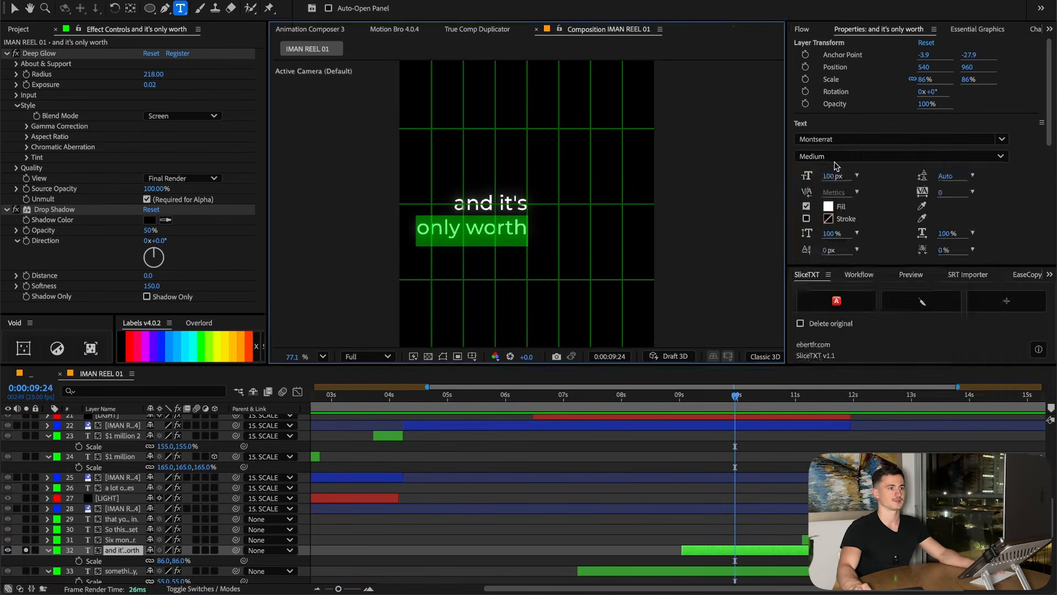
{"action": "left_click", "coordinate": [837, 156]}
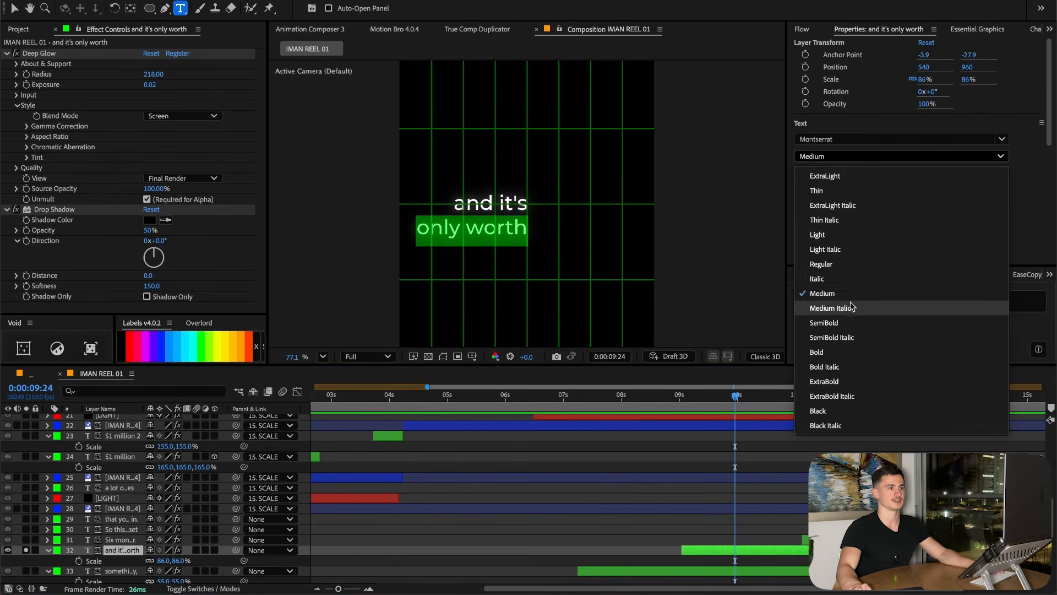
{"action": "left_click", "coordinate": [852, 367]}
{"action": "triple_click", "coordinate": [503, 199]}
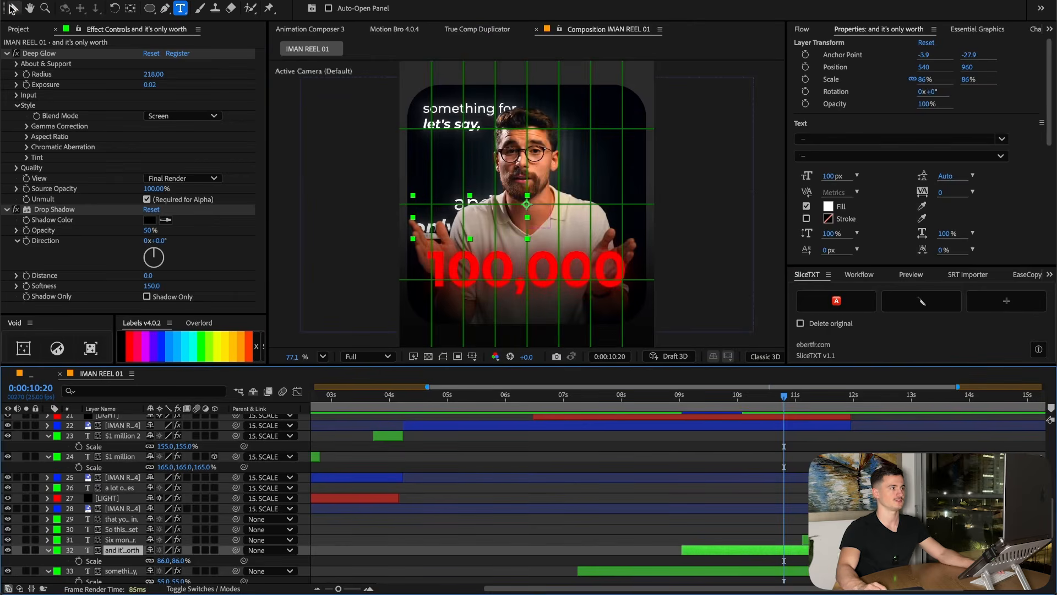
Move the "and it's only worth" text to the upper-right corner of the frame and scale it to 55%
{"action": "left_click", "coordinate": [13, 9]}
{"action": "left_click_drag", "start_coordinate": [497, 219], "coordinate": [610, 120]}
{"action": "key", "text": "s"}
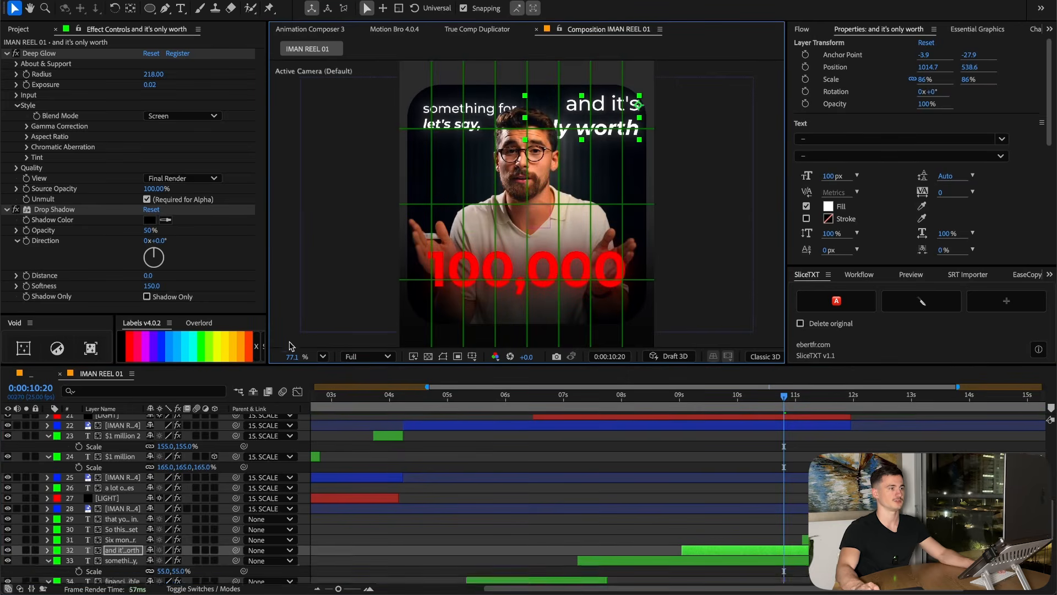
{"action": "scroll", "coordinate": [312, 326], "scroll_direction": "up", "scroll_amount": 3}
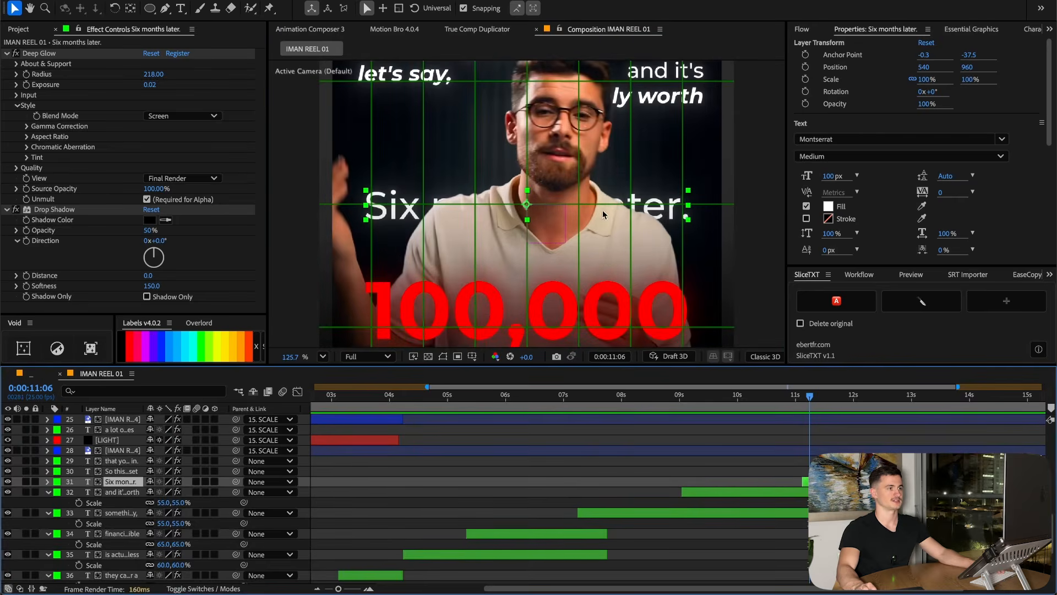
Solo the "Six months later." layer and change its whole text to the Kazimir-Light font
{"action": "left_click", "coordinate": [26, 481]}
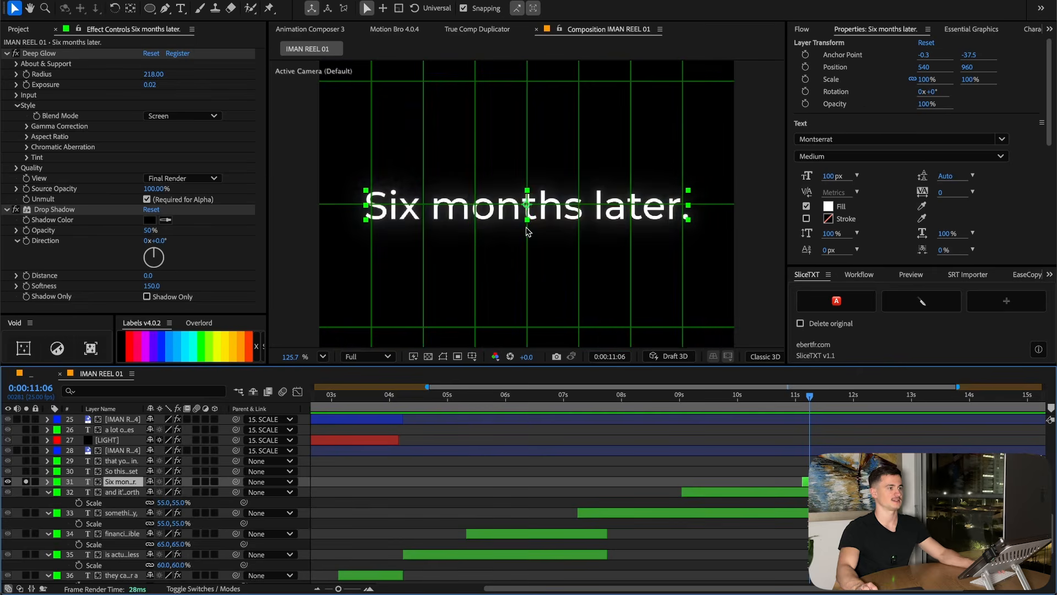
{"action": "double_click", "coordinate": [118, 481]}
{"action": "left_click", "coordinate": [835, 139]}
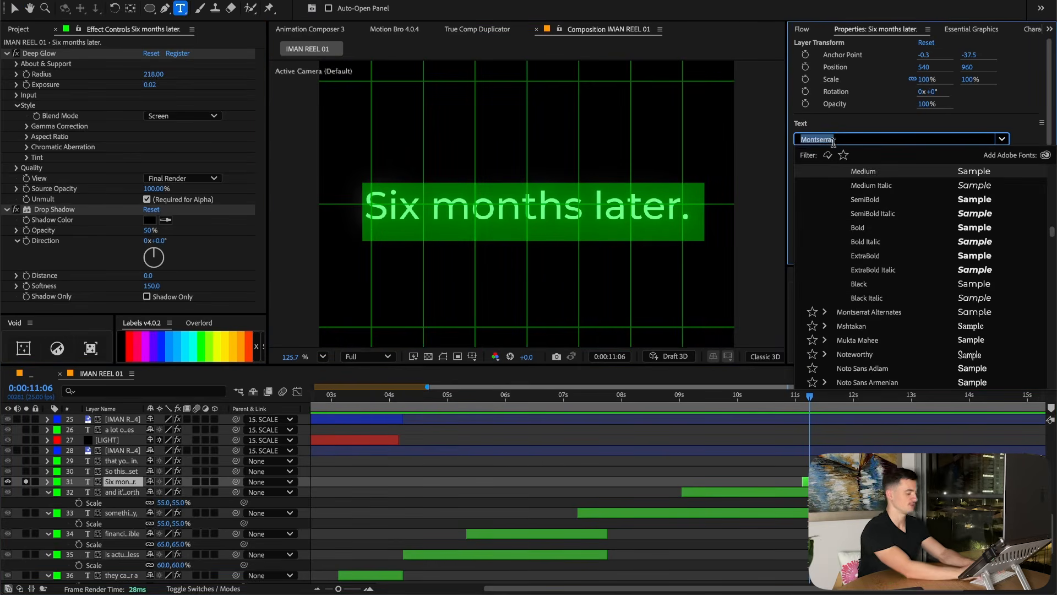
{"action": "type", "text": "kaz"}
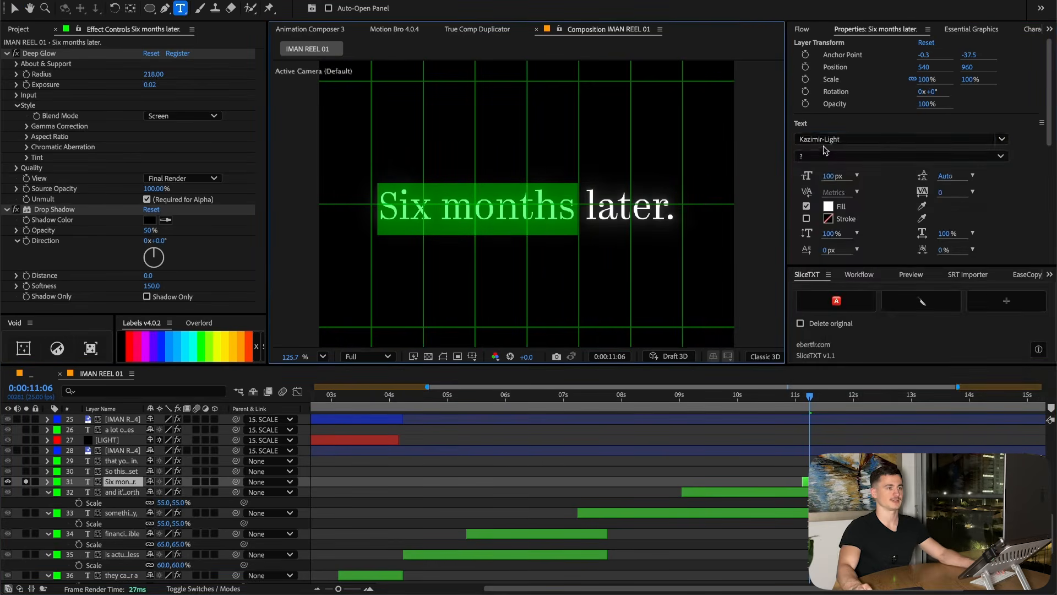
Set only the words "Six months" to the Kazimir-Bold font
{"action": "left_click", "coordinate": [824, 142]}
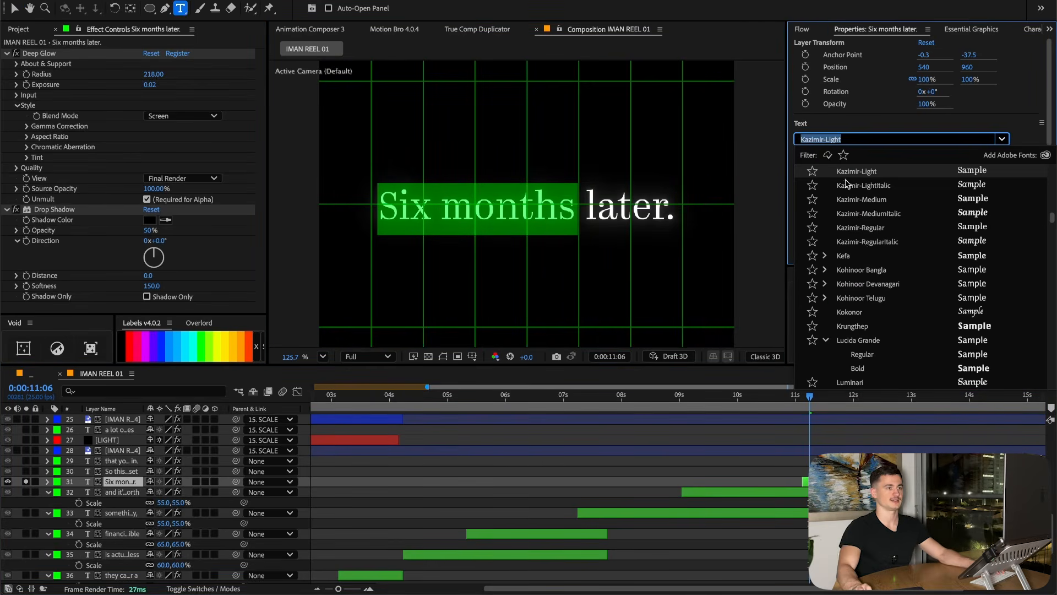
{"action": "scroll", "coordinate": [884, 201], "scroll_direction": "up", "scroll_amount": 3}
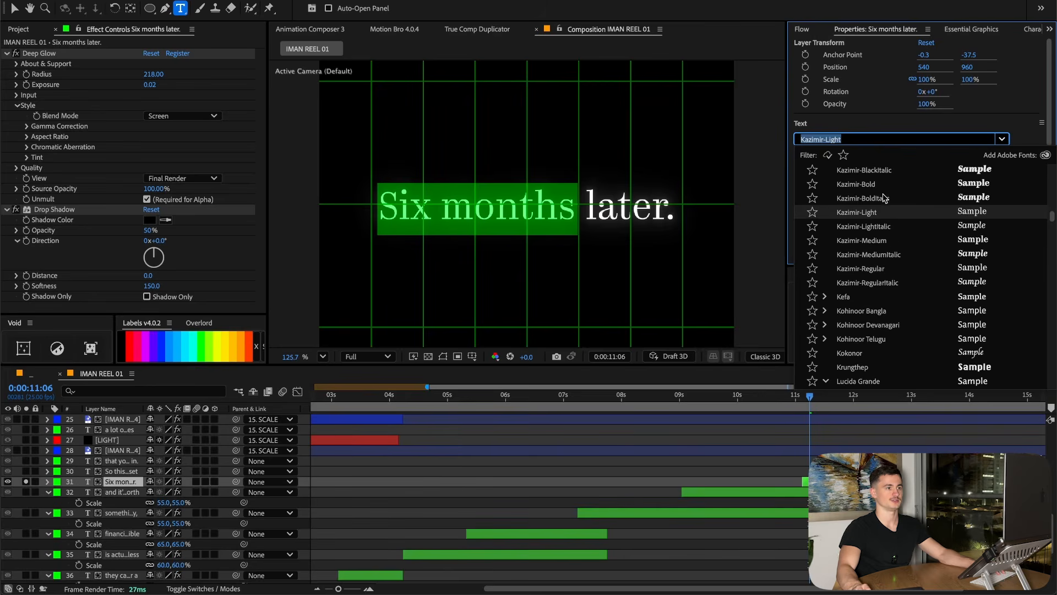
{"action": "left_click", "coordinate": [885, 199]}
{"action": "left_click", "coordinate": [805, 481]}
{"action": "left_click_drag", "start_coordinate": [368, 207], "coordinate": [576, 208]}
{"action": "left_click", "coordinate": [839, 141]}
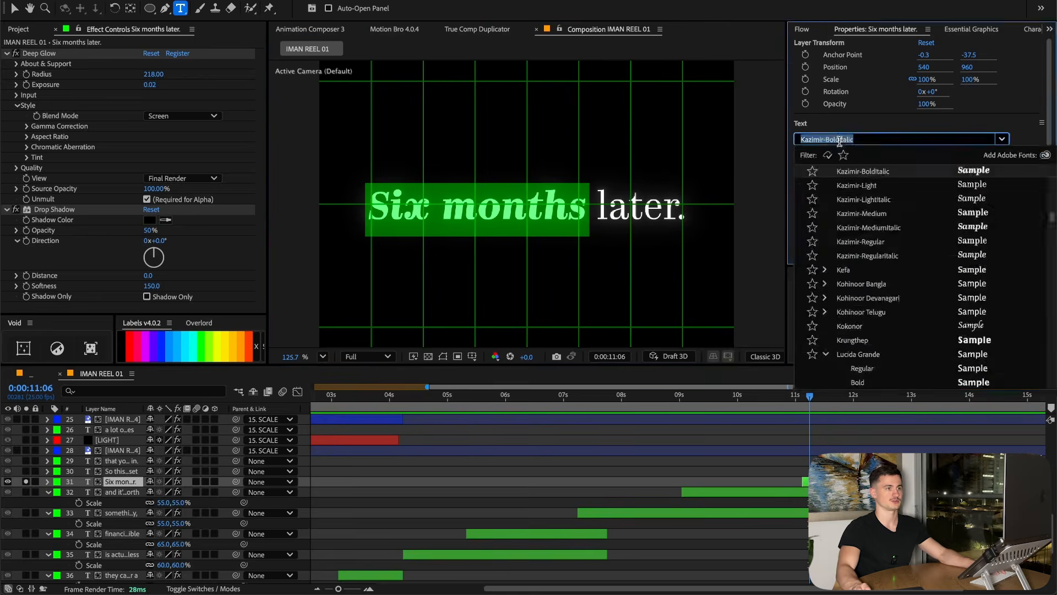
{"action": "key", "text": "Up"}
{"action": "key", "text": "Return"}
Delete the full stop after "later", and place the text below "let's say," at 71% scale
{"action": "left_click", "coordinate": [636, 206]}
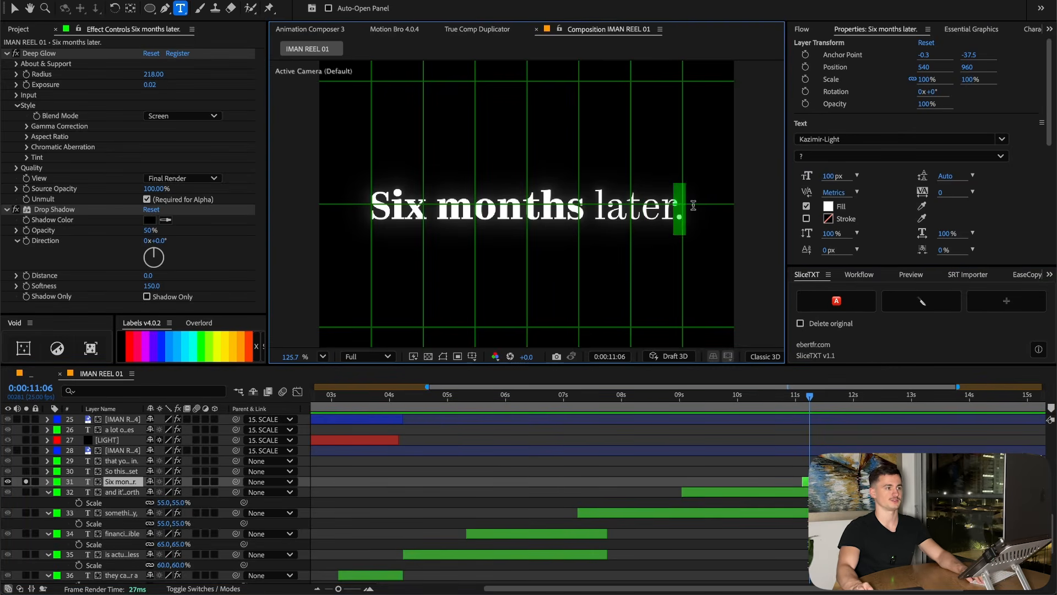
{"action": "key", "text": "BackSpace"}
{"action": "left_click", "coordinate": [778, 490]}
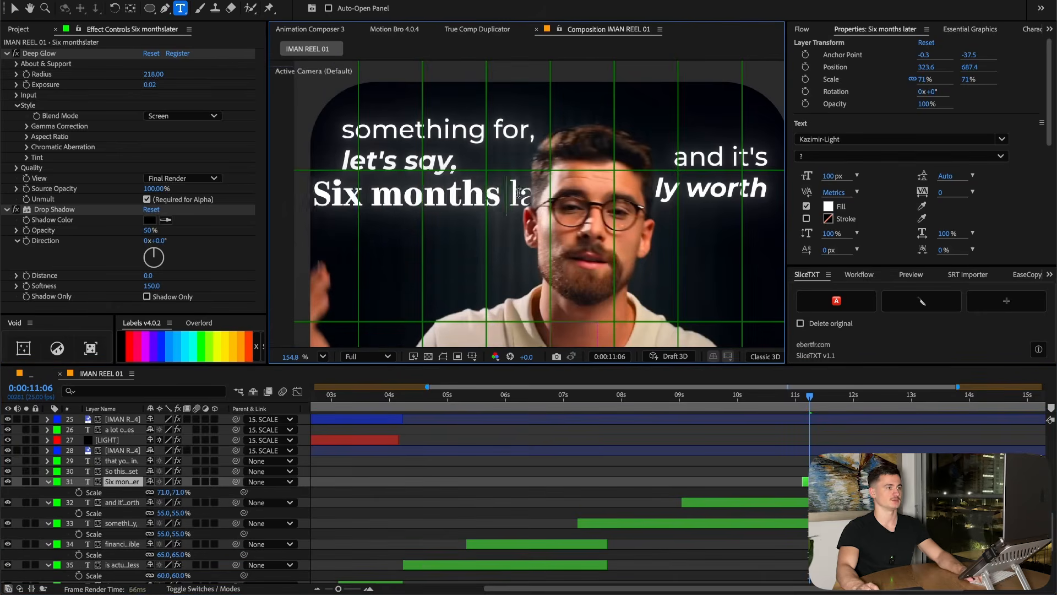
Break the "Six months later" text into two left-aligned lines and reposition it below "let's say,"
{"action": "key", "text": "Return"}
{"action": "left_click", "coordinate": [791, 492]}
{"action": "scroll", "coordinate": [989, 212], "scroll_direction": "down", "scroll_amount": 2}
{"action": "scroll", "coordinate": [863, 237], "scroll_direction": "down", "scroll_amount": 3}
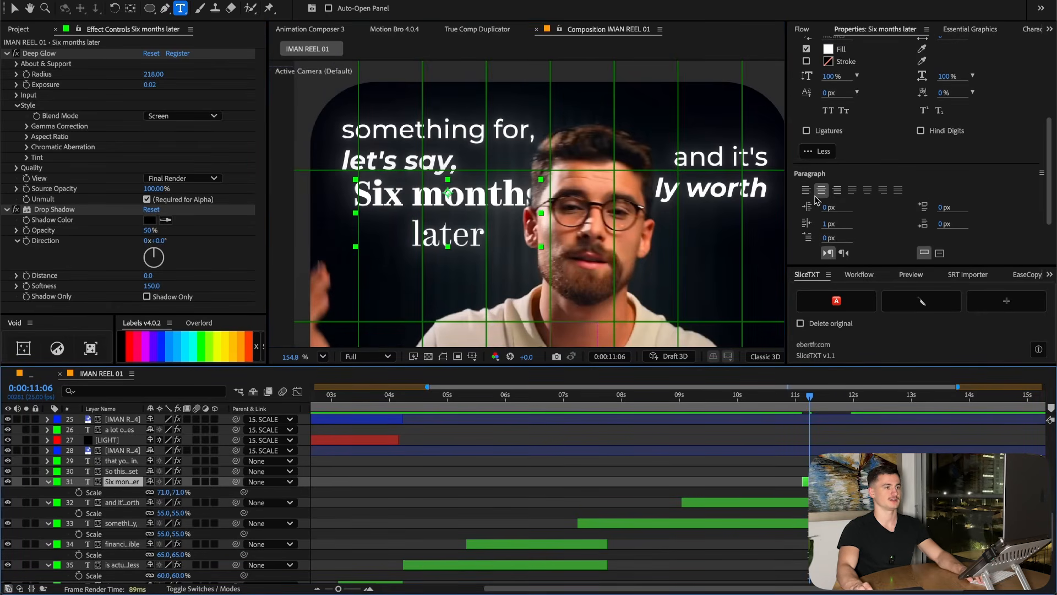
{"action": "left_click", "coordinate": [806, 190]}
{"action": "key", "text": "v"}
{"action": "left_click_drag", "start_coordinate": [494, 200], "coordinate": [375, 120]}
{"action": "left_click_drag", "start_coordinate": [923, 132], "coordinate": [1002, 148]}
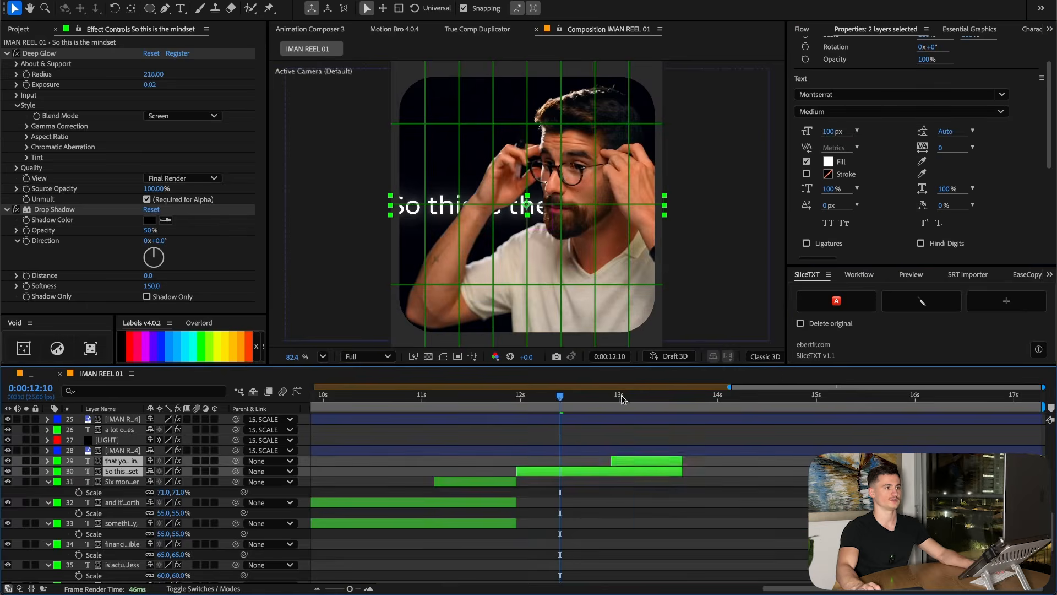
At 0:00:13:04, scale the "So this is the mindset" text to 46% and move it to the upper-left area of the frame
{"action": "left_click_drag", "start_coordinate": [621, 394], "coordinate": [633, 401]}
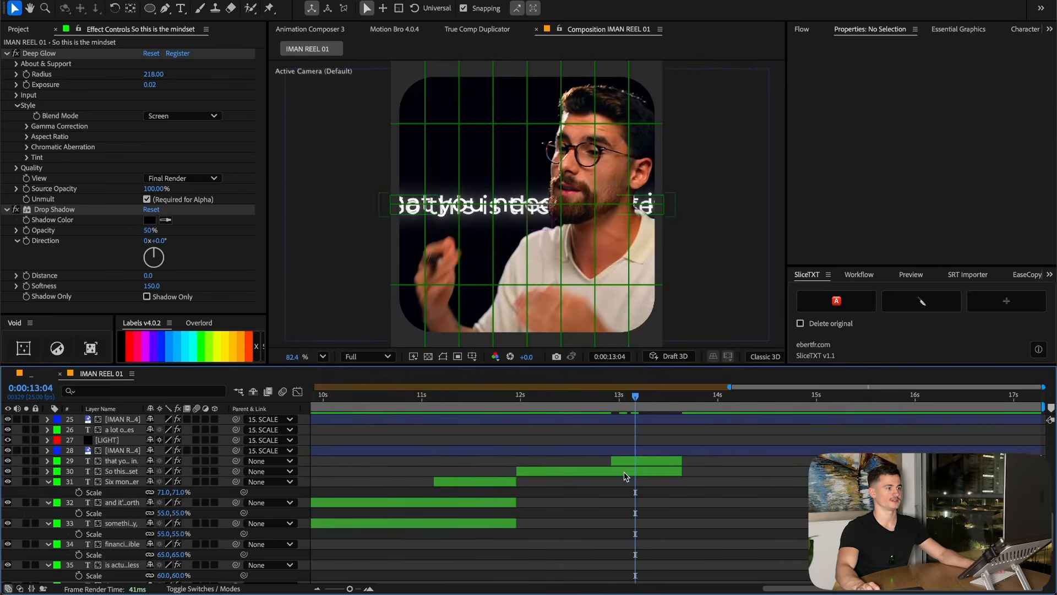
{"action": "left_click", "coordinate": [129, 471]}
{"action": "key", "text": "s"}
{"action": "left_click_drag", "start_coordinate": [182, 484], "coordinate": [150, 482]}
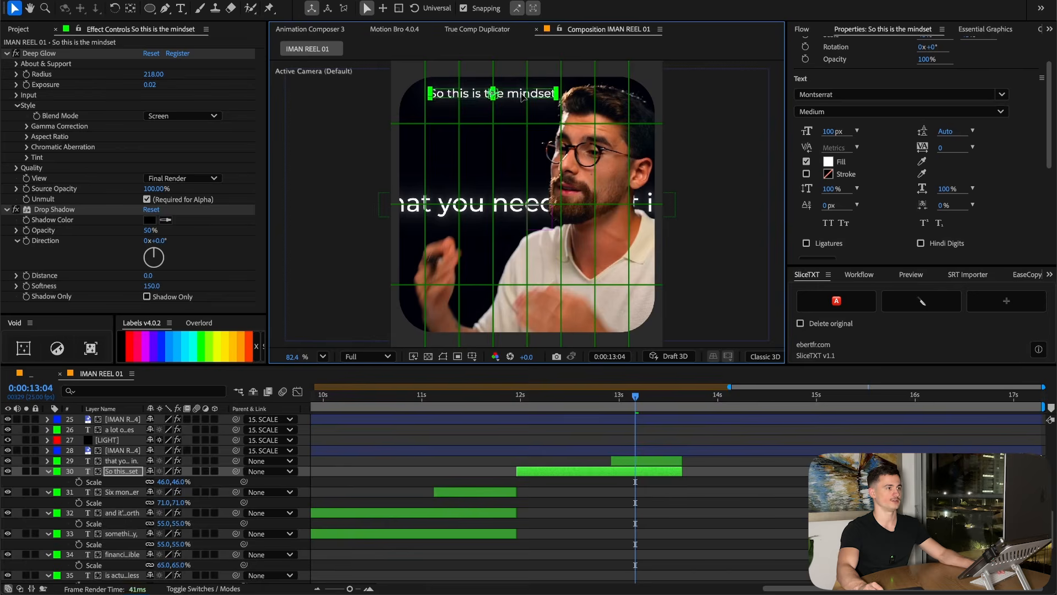
Scale "that you need to get in." to 54%, break it into two left-aligned lines, and place it below "So this is the mindset"
{"action": "left_click", "coordinate": [122, 461]}
{"action": "key", "text": "s"}
{"action": "left_click_drag", "start_coordinate": [182, 471], "coordinate": [157, 472]}
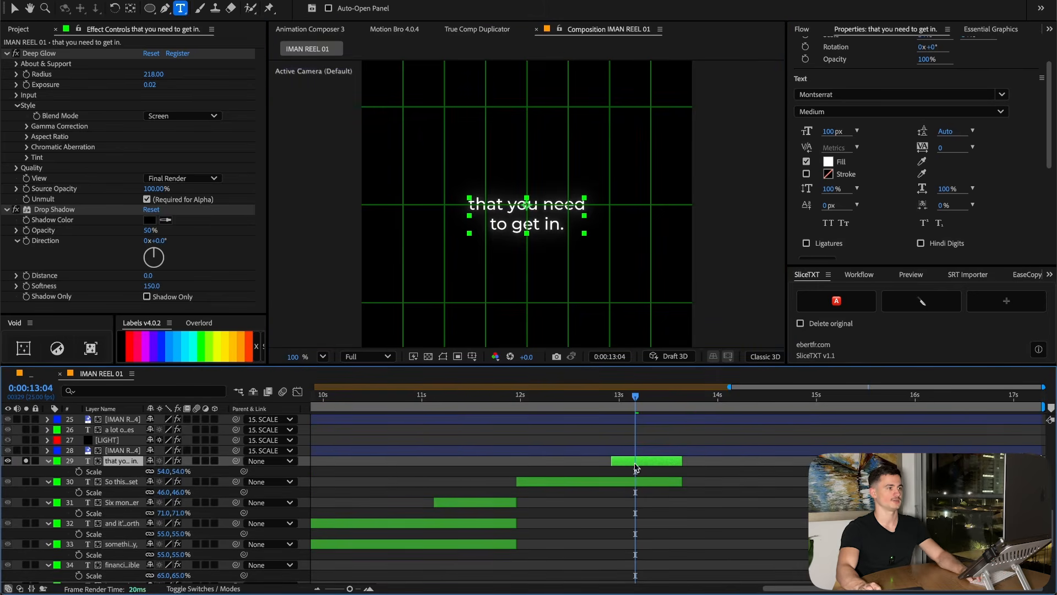
{"action": "left_click", "coordinate": [11, 10]}
{"action": "scroll", "coordinate": [1011, 130], "scroll_direction": "down", "scroll_amount": 5}
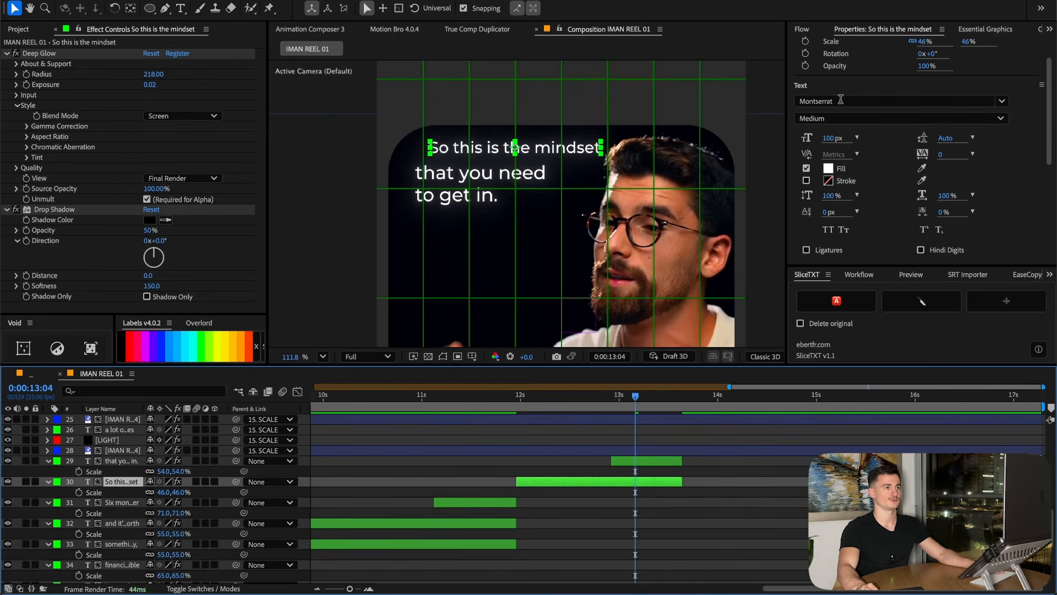
Set "So this is the mindset" to Montserrat Bold, scale it to 49.6%, and align it with the text below
{"action": "left_click", "coordinate": [841, 100]}
{"action": "left_click", "coordinate": [841, 101]}
{"action": "left_click", "coordinate": [852, 118]}
{"action": "left_click", "coordinate": [825, 314]}
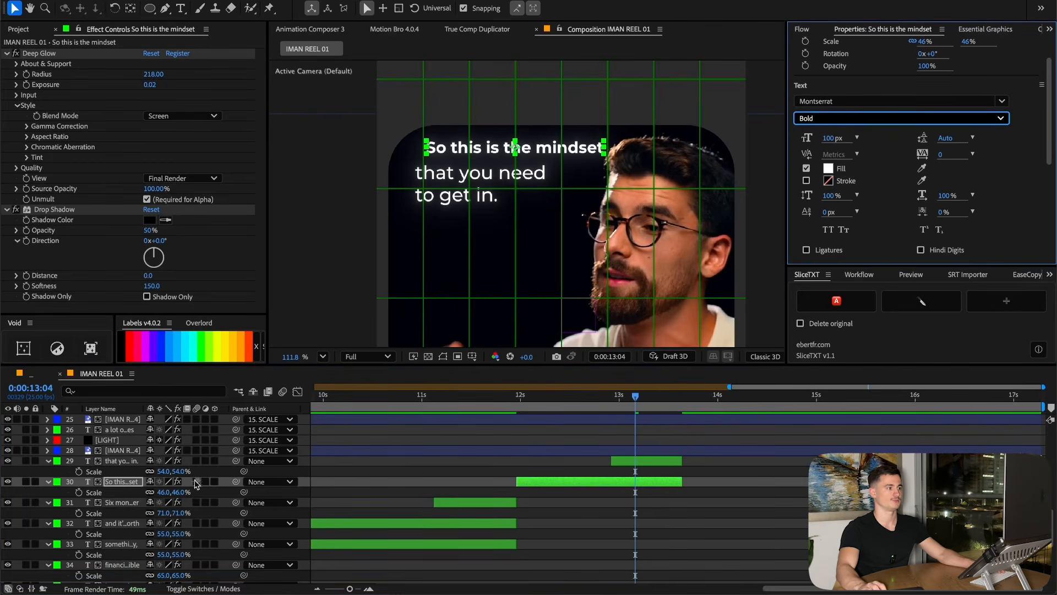
{"action": "left_click_drag", "start_coordinate": [177, 493], "coordinate": [188, 491]}
{"action": "left_click_drag", "start_coordinate": [558, 177], "coordinate": [543, 177]}
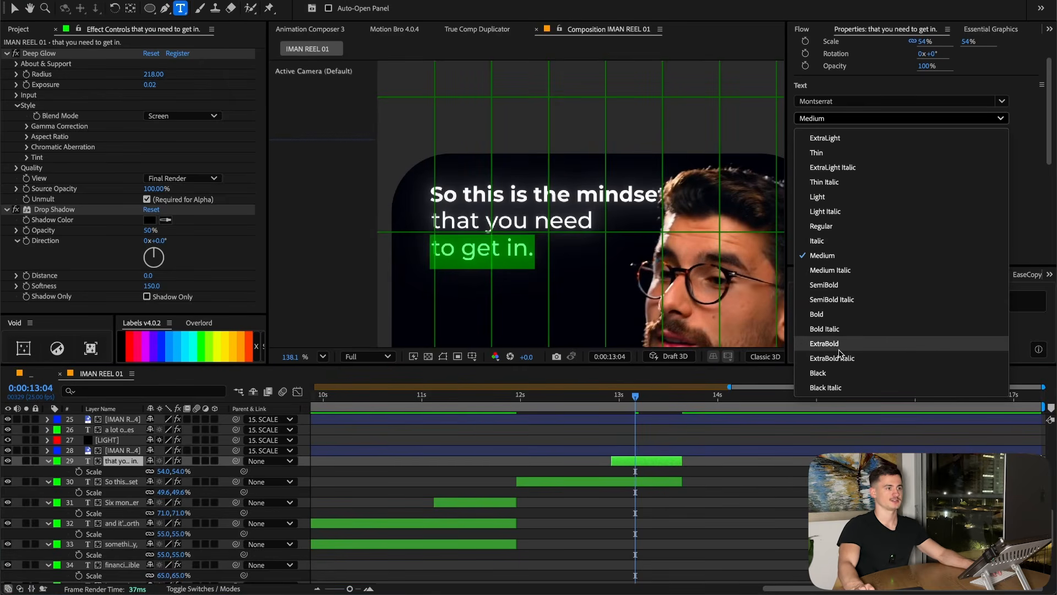
Set the line "to get in." to Montserrat ExtraBold Italic and the line "that you need" to Regular
{"action": "left_click", "coordinate": [831, 358]}
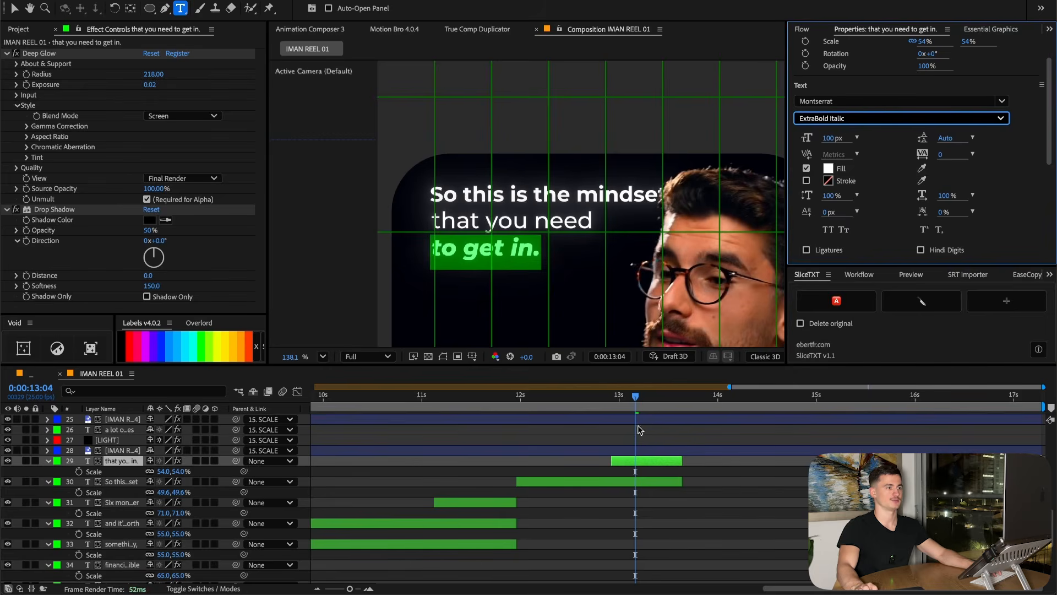
{"action": "triple_click", "coordinate": [577, 225]}
{"action": "left_click", "coordinate": [901, 118]}
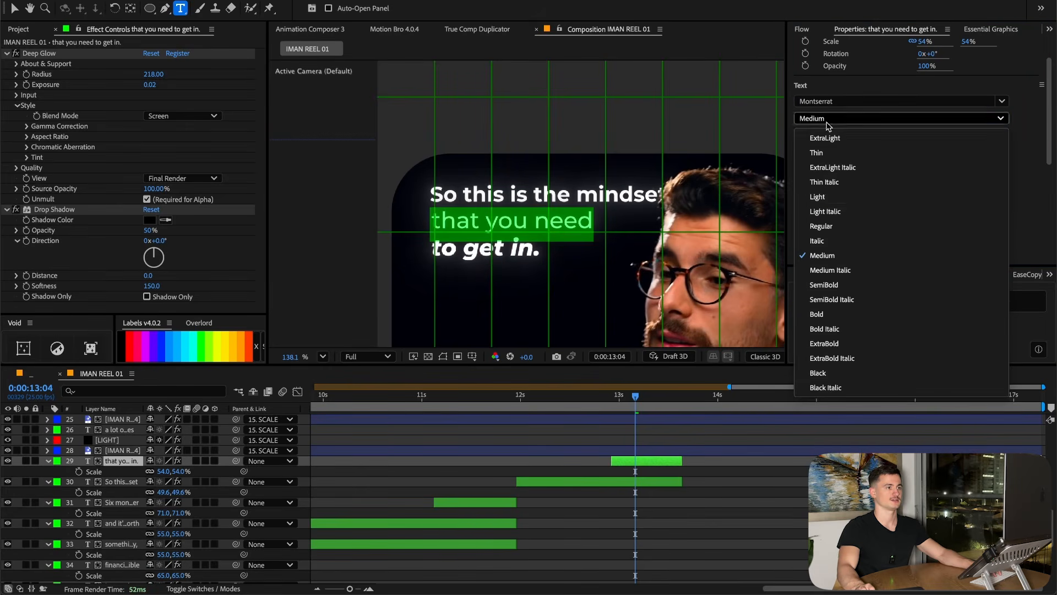
{"action": "left_click", "coordinate": [831, 219]}
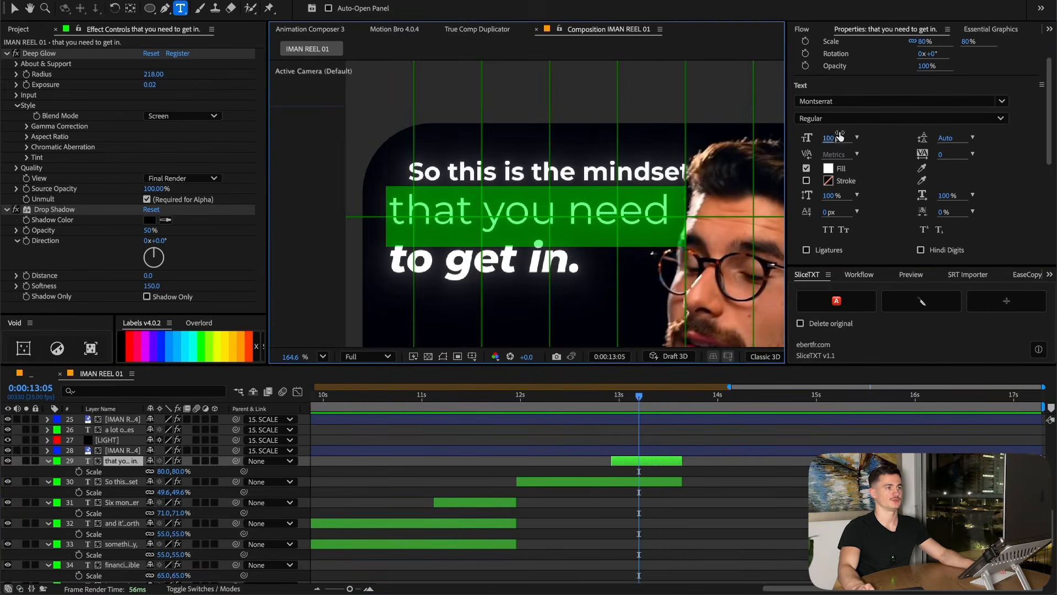
Reduce the font size of "that you need", remove the final full stop, and adjust the line spacing with the layer at 110% scale
{"action": "left_click_drag", "start_coordinate": [829, 138], "coordinate": [804, 138]}
{"action": "left_click_drag", "start_coordinate": [581, 268], "coordinate": [566, 268]}
{"action": "left_click_drag", "start_coordinate": [945, 138], "coordinate": [1003, 149]}
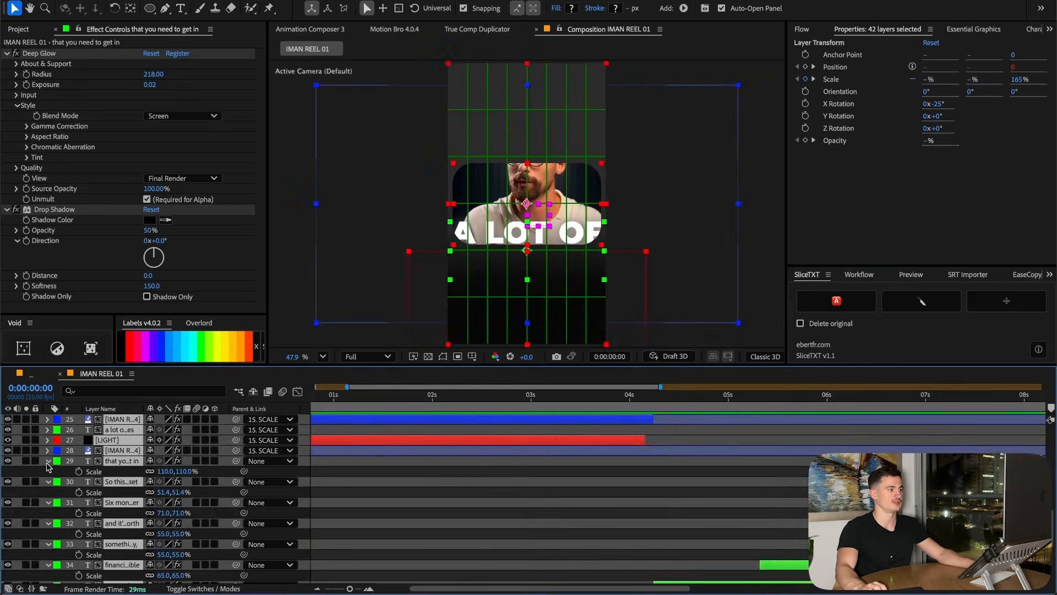
Collapse the properties of all layers and show the full duration of the composition in the timeline
{"action": "left_click", "coordinate": [48, 461]}
{"action": "key", "text": "F2"}
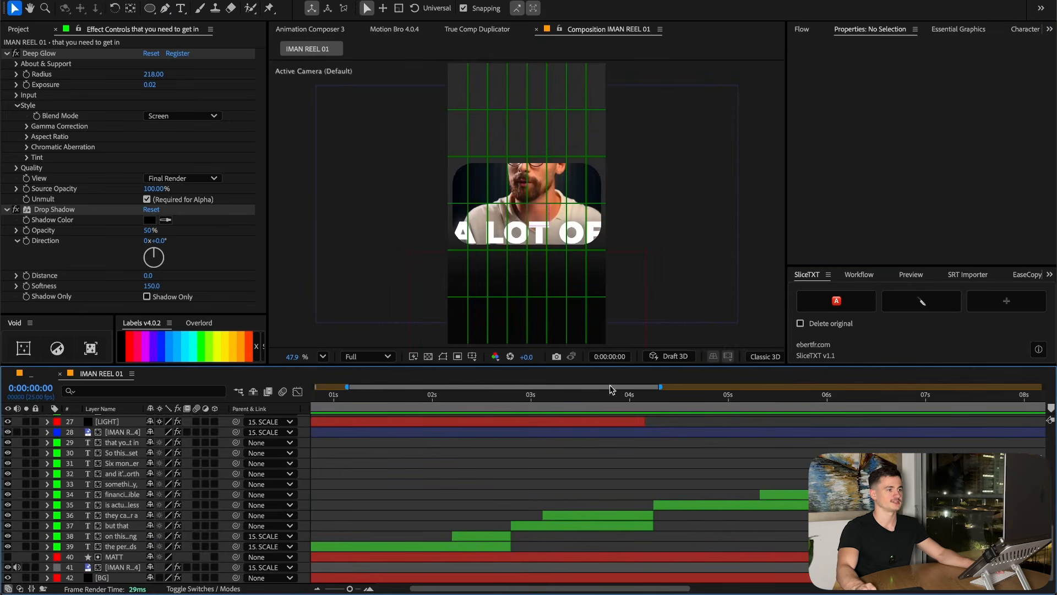
{"action": "double_click", "coordinate": [659, 388]}
Remove the Fill effect from the BG layer at the bottom of the layer stack
{"action": "left_click", "coordinate": [114, 557]}
{"action": "left_click", "coordinate": [105, 578]}
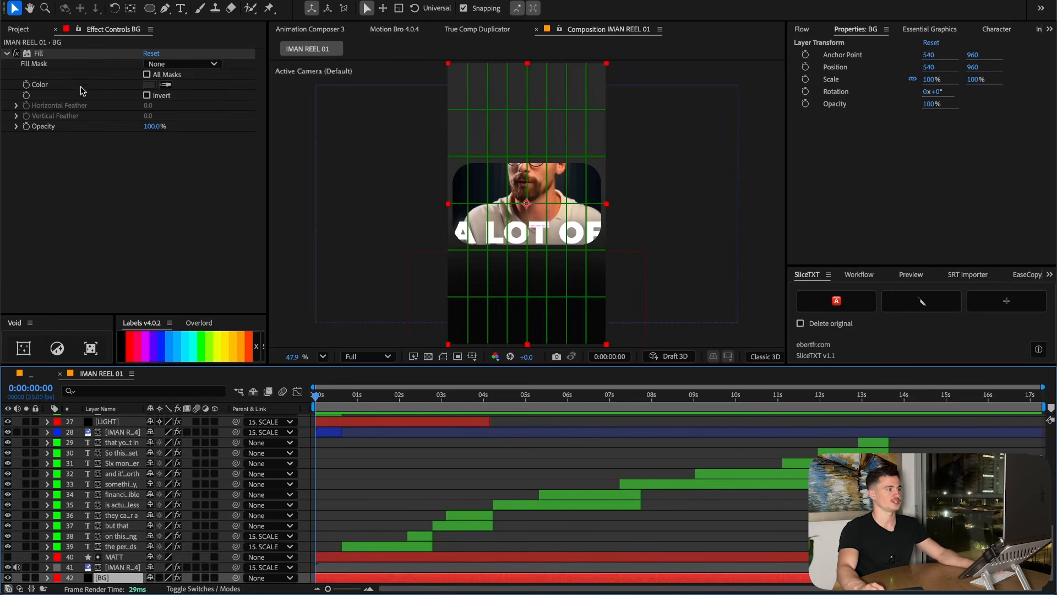
{"action": "left_click", "coordinate": [37, 53]}
{"action": "key", "text": "Delete"}
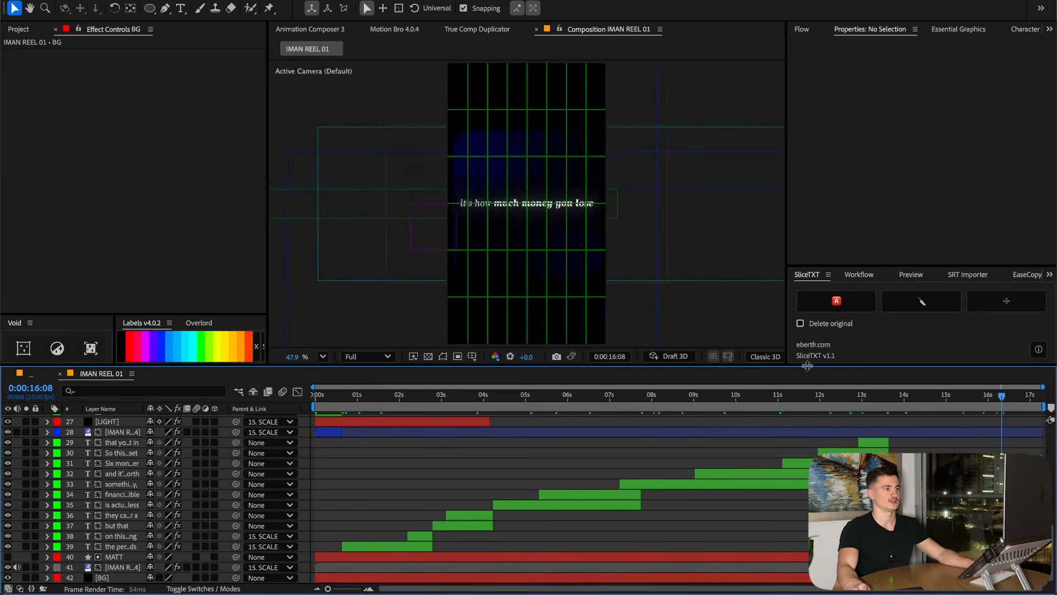
Turn off the proportional grid overlay in the composition view and return towards the beginning of the timeline
{"action": "left_click", "coordinate": [458, 356]}
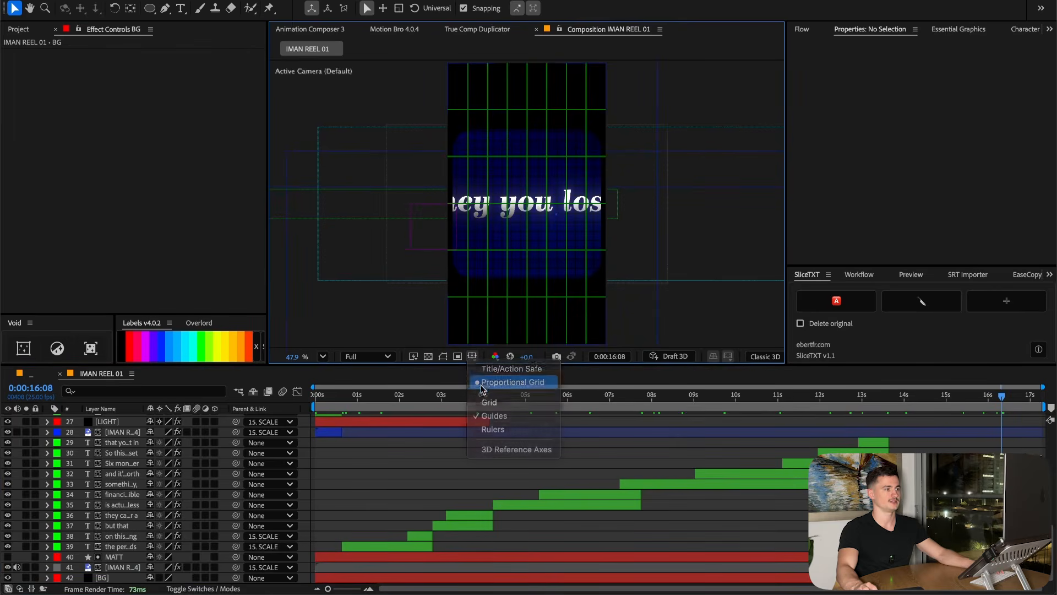
{"action": "left_click", "coordinate": [484, 384]}
{"action": "left_click", "coordinate": [323, 395]}
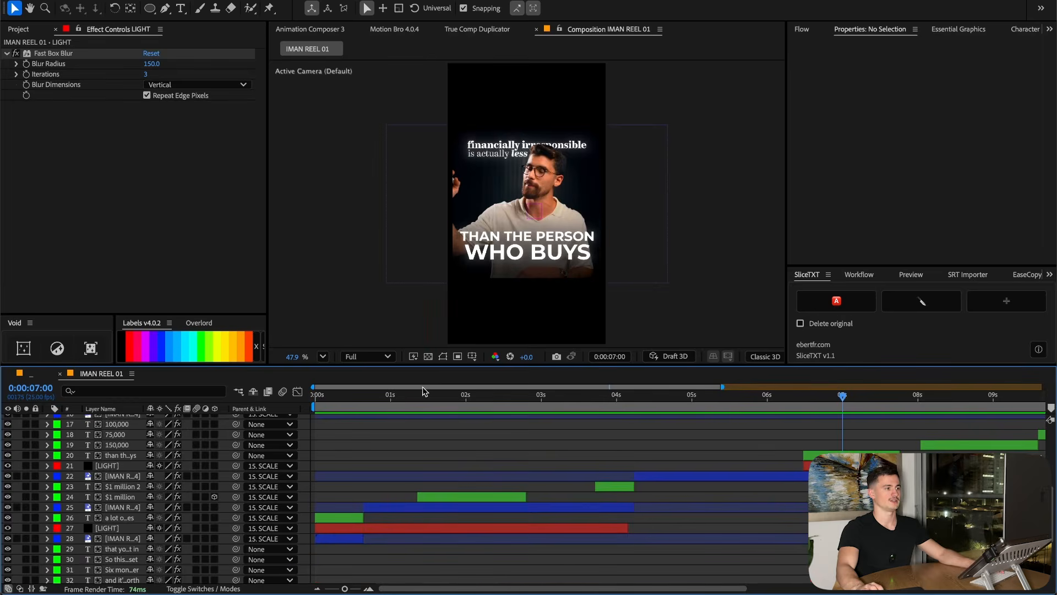
Apply the Bottom variant of Ease Fade & Position 1 as an in-animation to the LIGHT layer beneath "than the person who buys"
{"action": "left_click_drag", "start_coordinate": [423, 388], "coordinate": [615, 396]}
{"action": "left_click", "coordinate": [481, 465]}
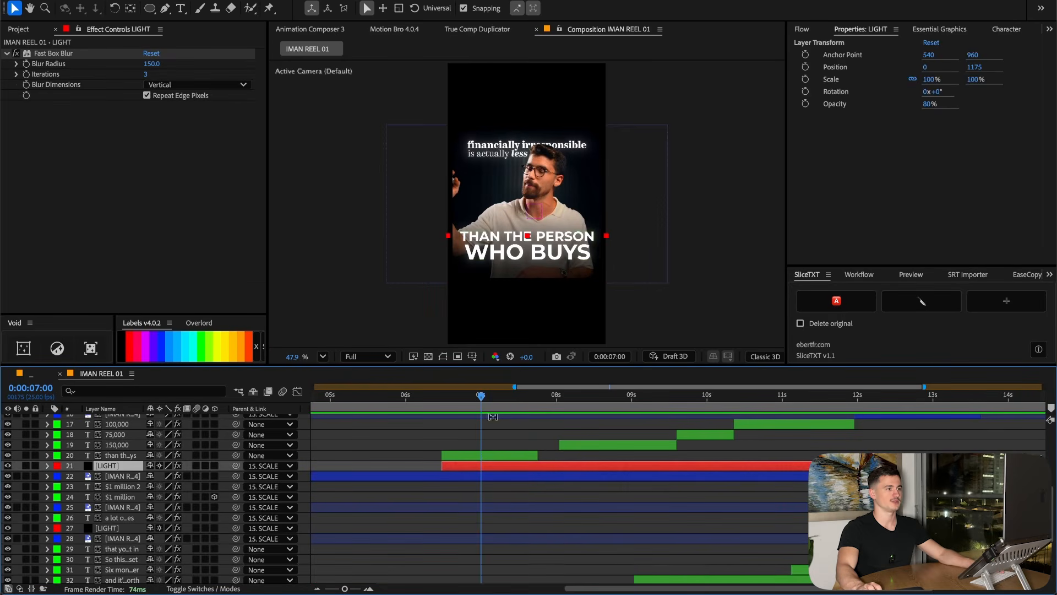
{"action": "key", "text": "space"}
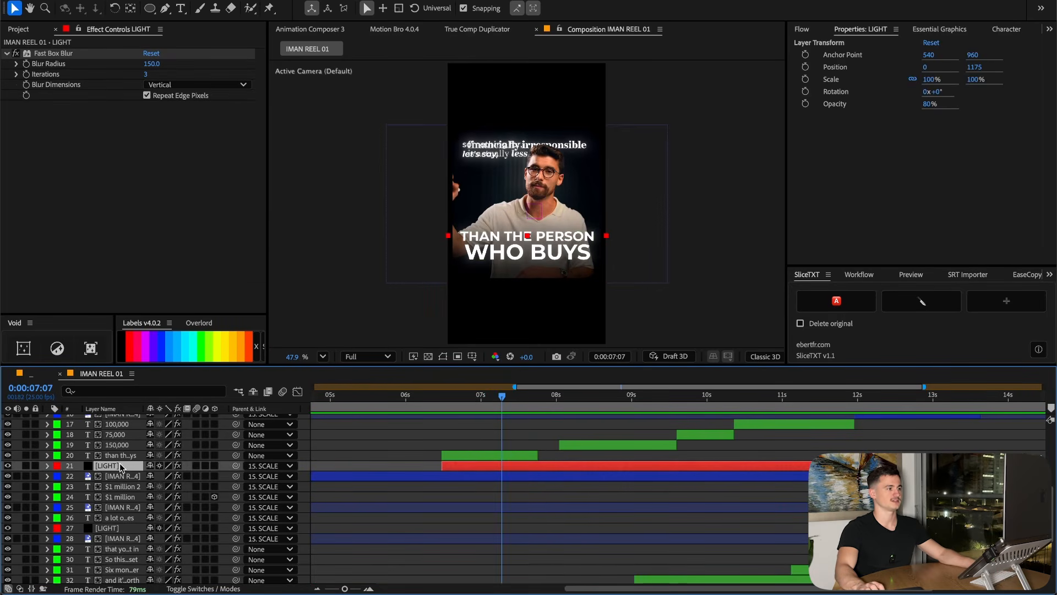
{"action": "left_click", "coordinate": [311, 30]}
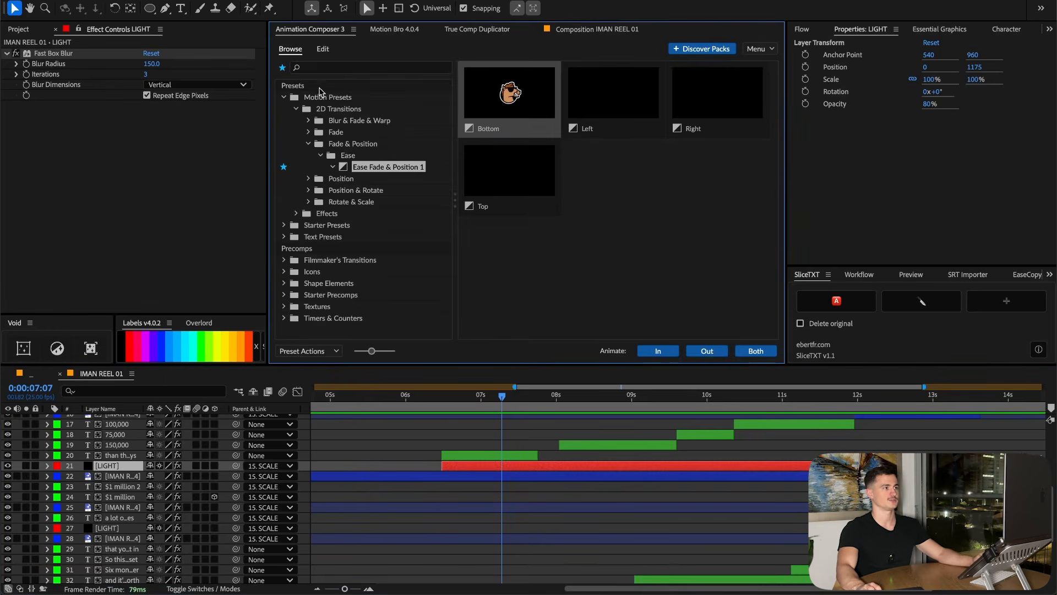
{"action": "left_click", "coordinate": [327, 97]}
{"action": "left_click", "coordinate": [338, 108]}
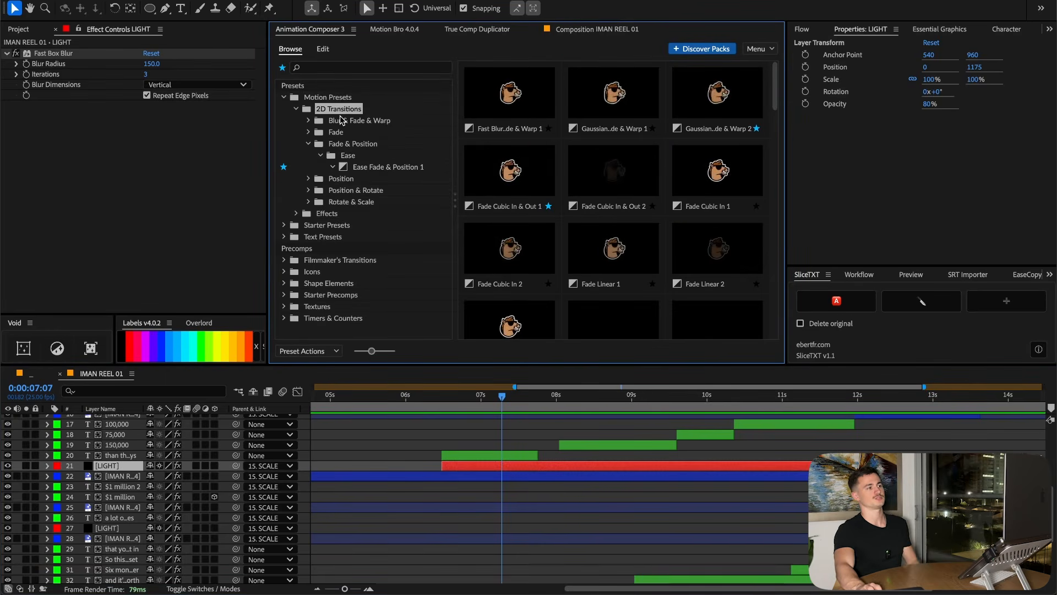
{"action": "left_click", "coordinate": [341, 120]}
{"action": "left_click", "coordinate": [348, 143]}
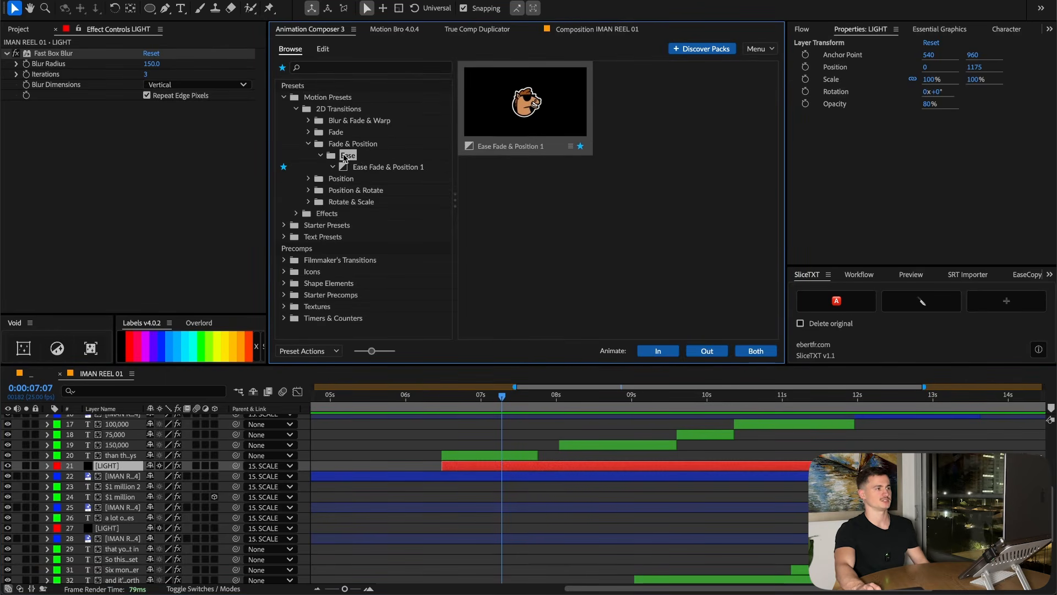
{"action": "left_click", "coordinate": [369, 167]}
{"action": "left_click", "coordinate": [526, 136]}
{"action": "left_click", "coordinate": [656, 351]}
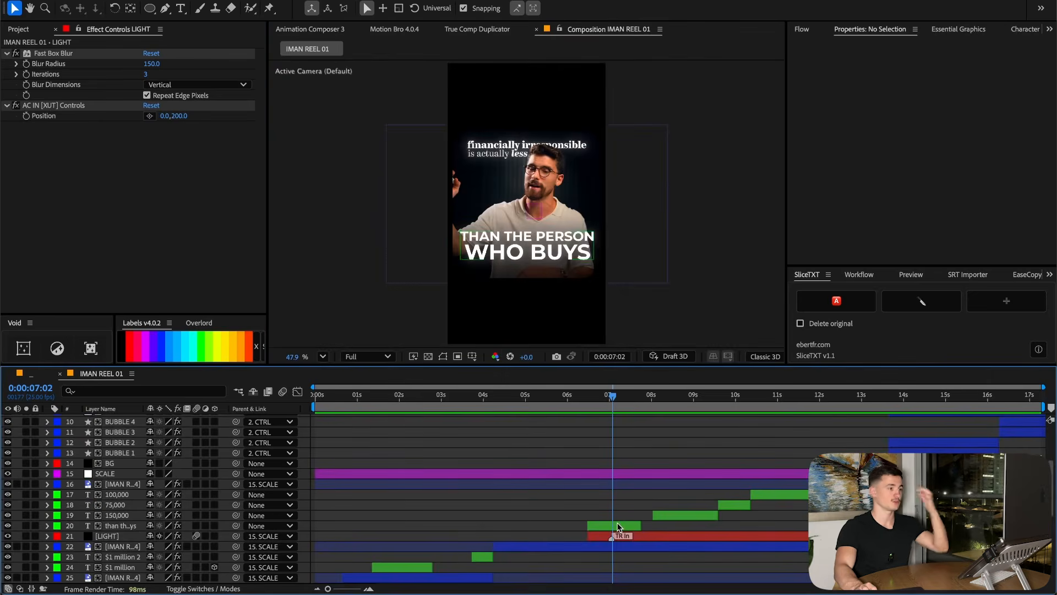
Set "who buys" to Montserrat ExtraBold and "than the person" to Montserrat SemiBold
{"action": "double_click", "coordinate": [618, 527]}
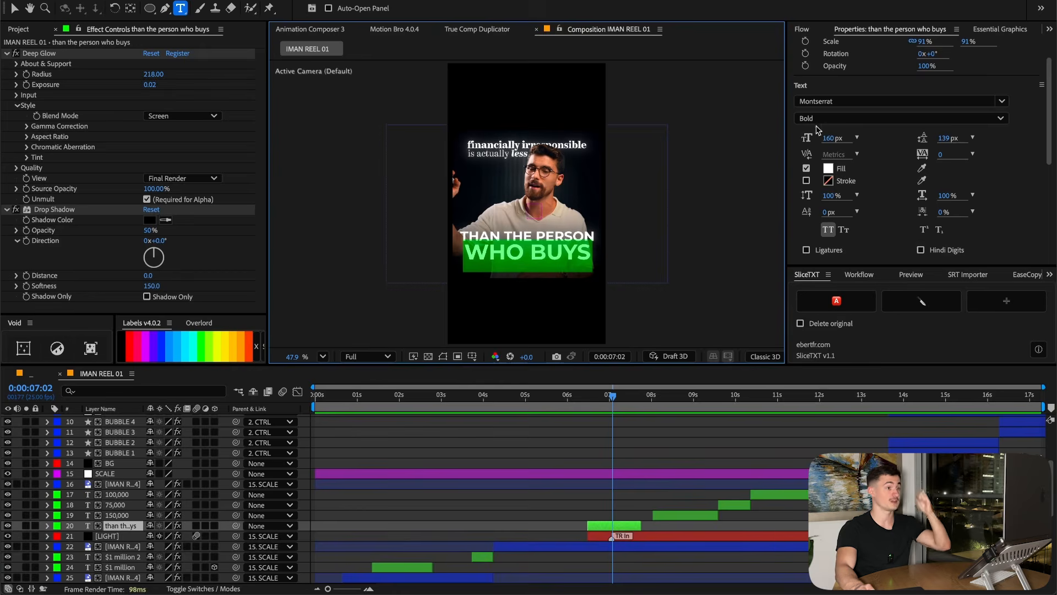
{"action": "left_click", "coordinate": [903, 118]}
{"action": "left_click", "coordinate": [851, 346]}
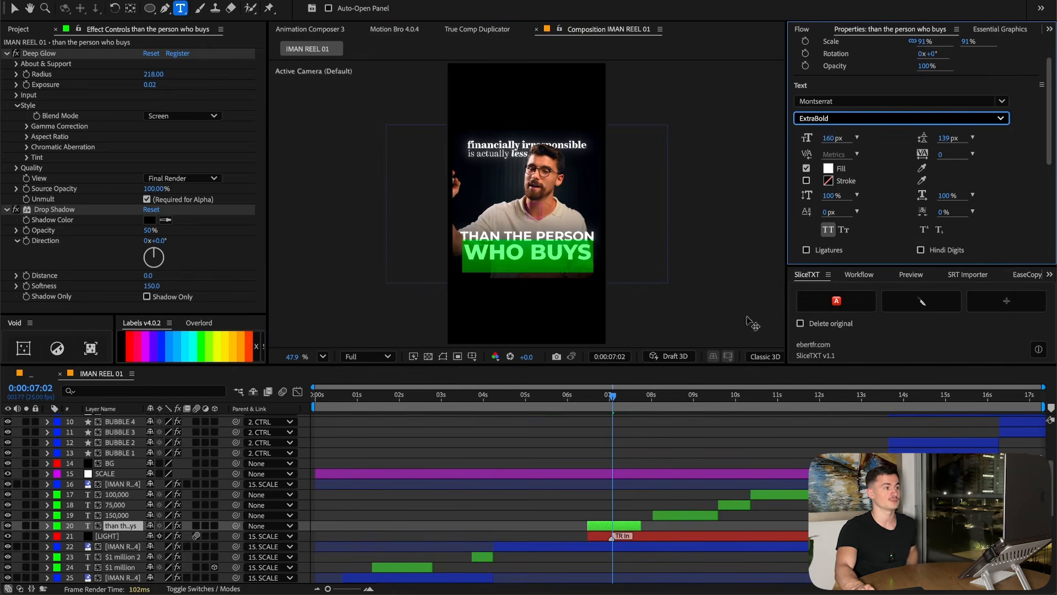
{"action": "left_click_drag", "start_coordinate": [461, 235], "coordinate": [647, 210]}
{"action": "left_click", "coordinate": [856, 118]}
{"action": "left_click", "coordinate": [832, 284]}
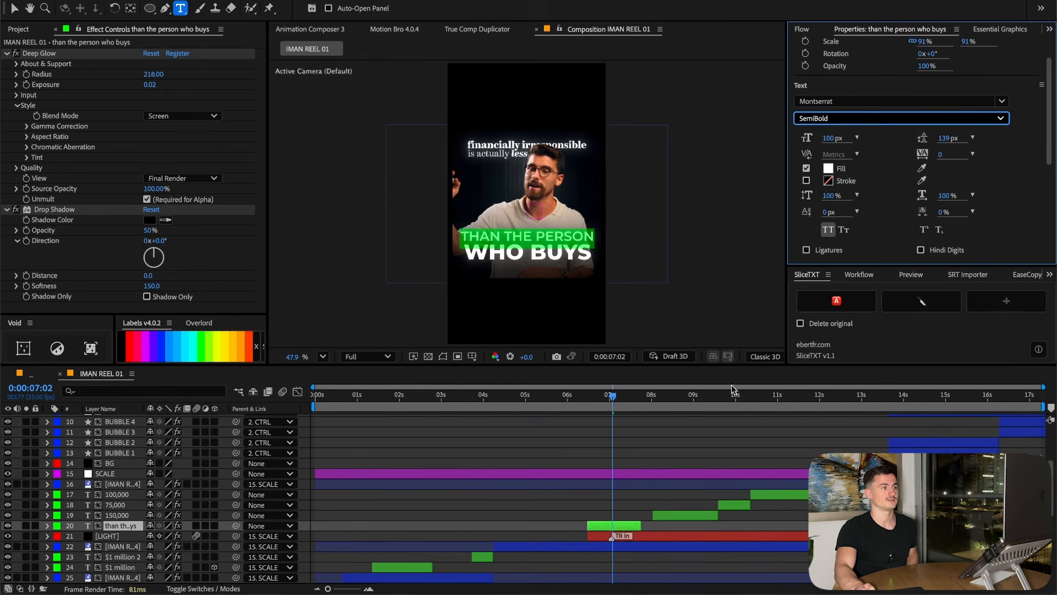
{"action": "left_click", "coordinate": [645, 440]}
Slice the opening "a lot of times" text into separate word layers with SliceTXT, deleting the original, and collapse all layer properties
{"action": "key", "text": "Home"}
{"action": "scroll", "coordinate": [428, 467], "scroll_direction": "down", "scroll_amount": 8}
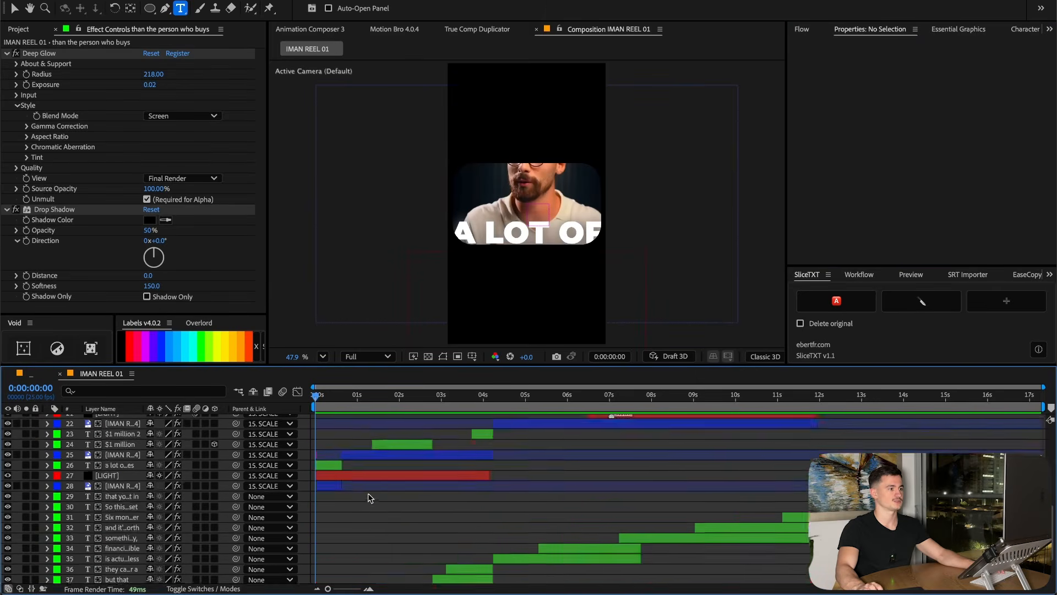
{"action": "left_click_drag", "start_coordinate": [1042, 387], "coordinate": [504, 402]}
{"action": "scroll", "coordinate": [479, 413], "scroll_direction": "up", "scroll_amount": 6}
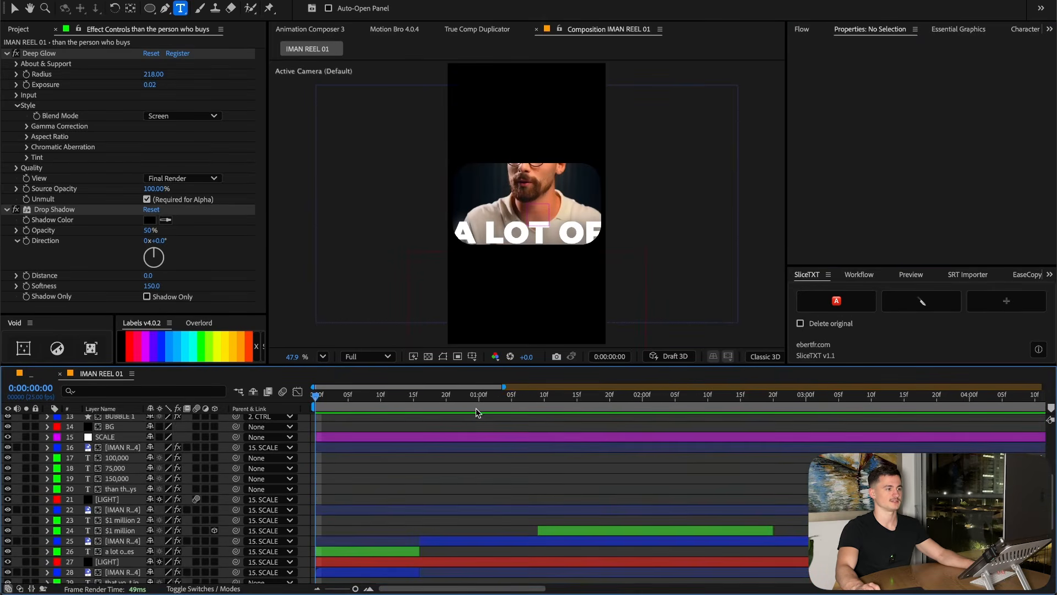
{"action": "left_click", "coordinate": [346, 552]}
{"action": "left_click_drag", "start_coordinate": [348, 396], "coordinate": [361, 396]}
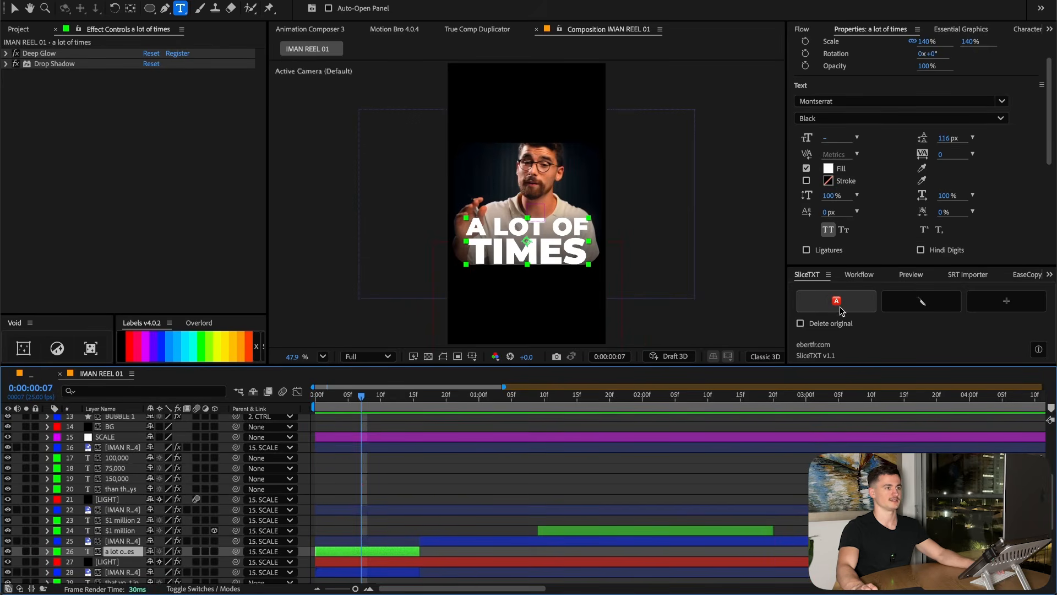
{"action": "left_click", "coordinate": [1038, 349]}
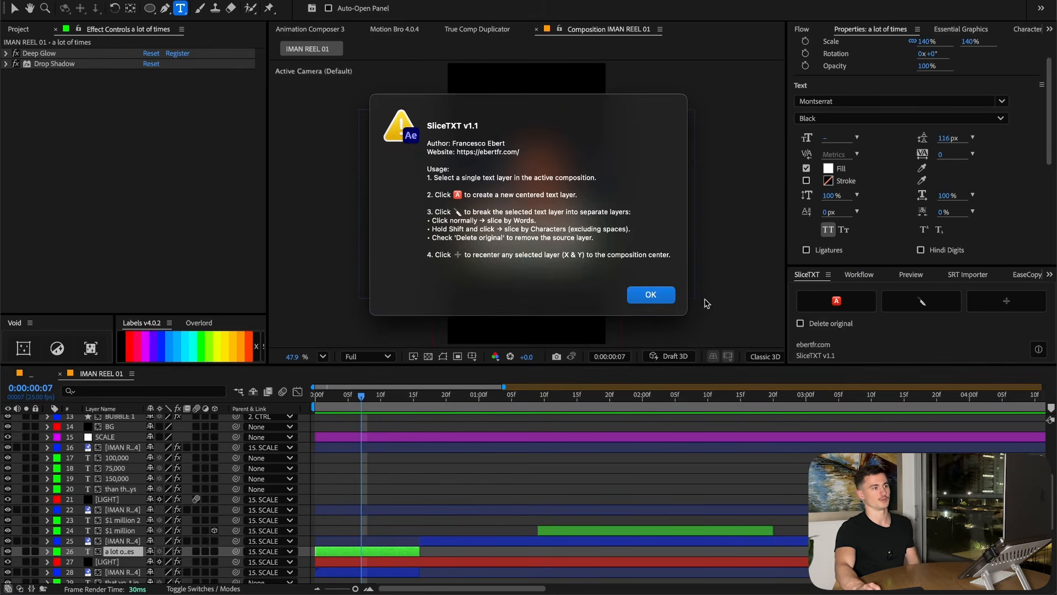
{"action": "key", "text": "Return"}
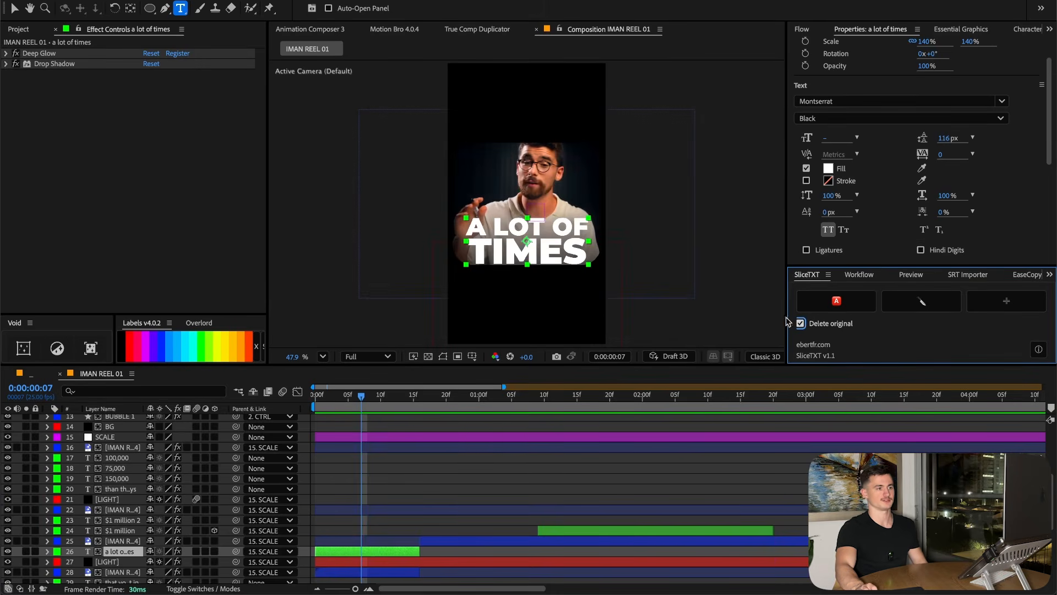
{"action": "left_click", "coordinate": [921, 300]}
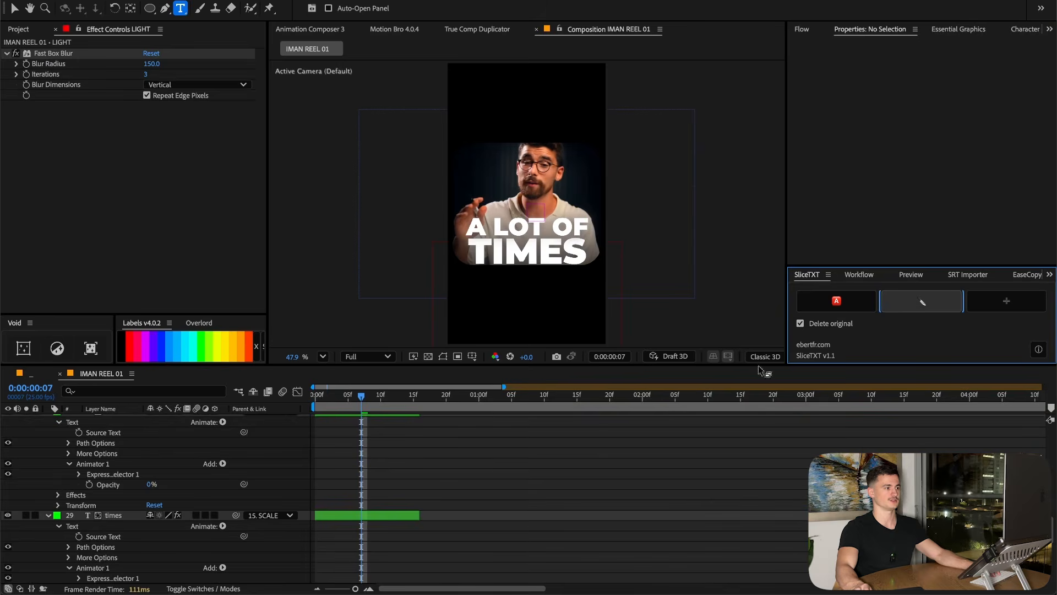
{"action": "key", "text": "ctrl+a"}
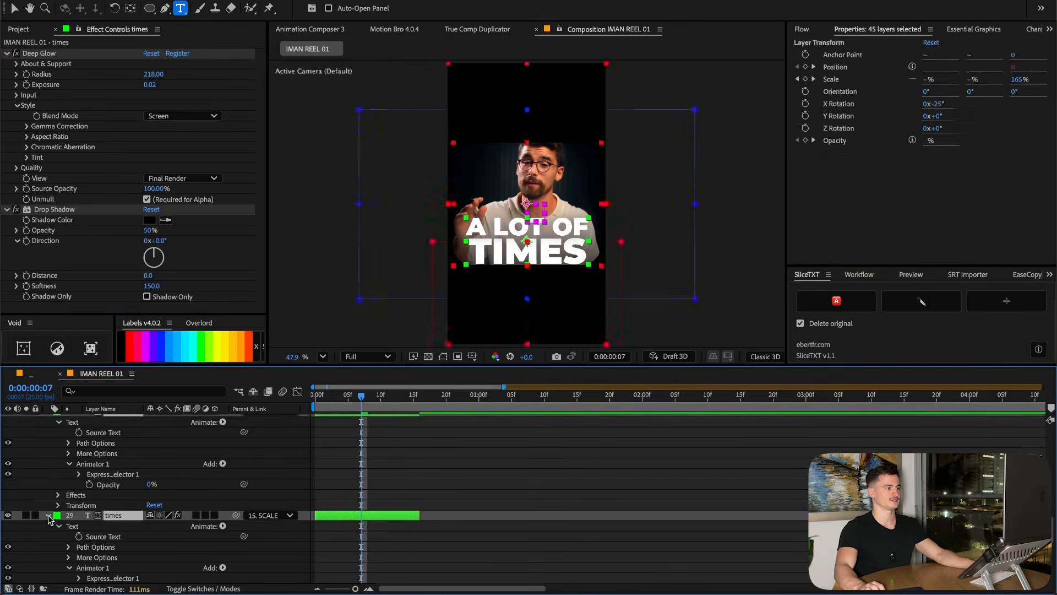
{"action": "left_click", "coordinate": [48, 515]}
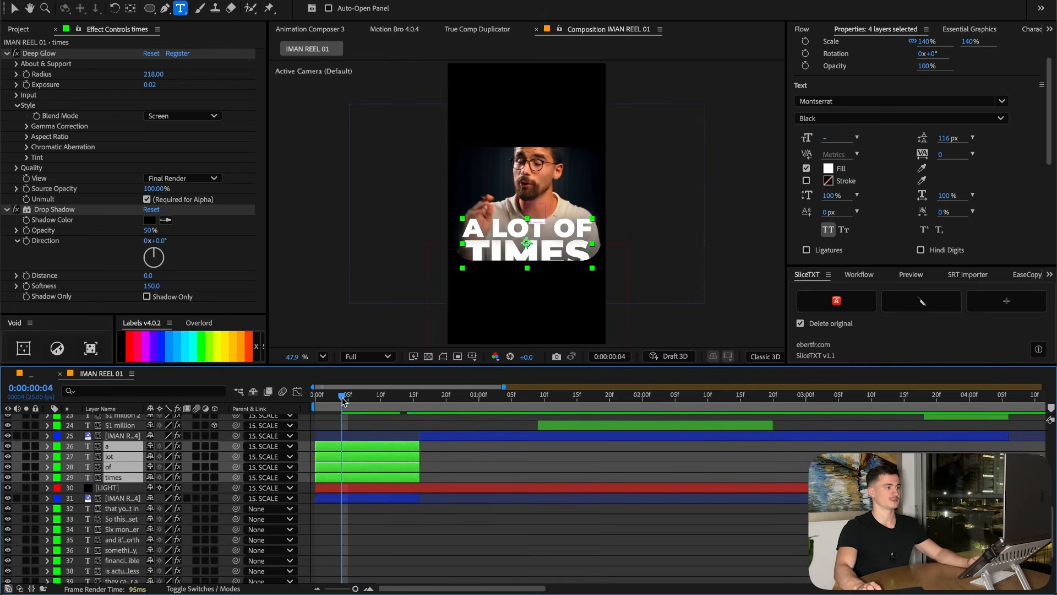
Apply the Gaussian Blur & Fade Eased preset as an in-animation to the "a", "lot", "of" and "times" word layers
{"action": "left_click_drag", "start_coordinate": [342, 396], "coordinate": [348, 397]}
{"action": "left_click", "coordinate": [315, 33]}
{"action": "left_click", "coordinate": [315, 34]}
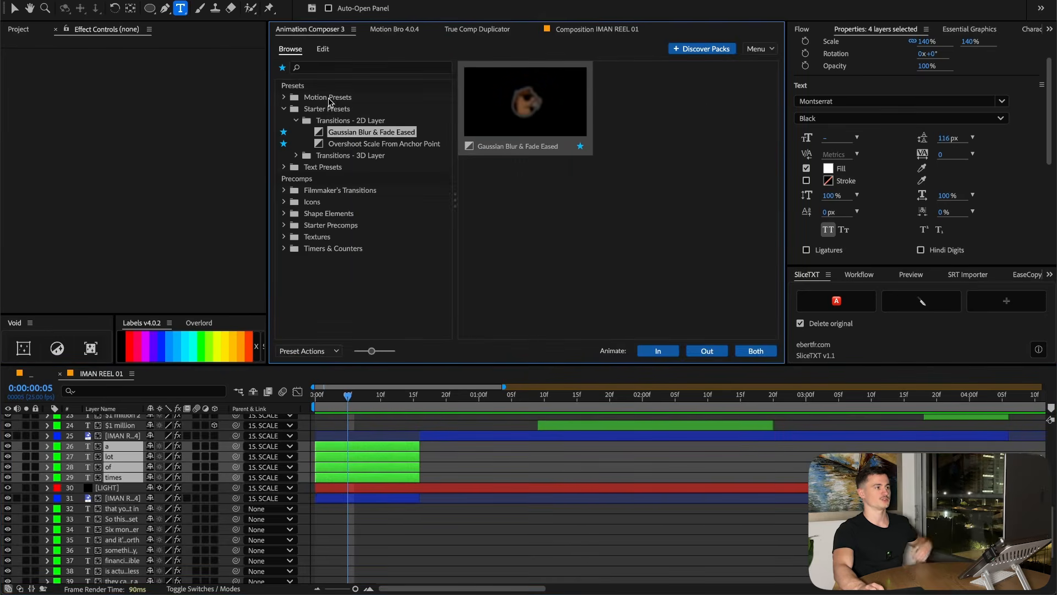
{"action": "left_click", "coordinate": [353, 121]}
{"action": "left_click", "coordinate": [361, 133]}
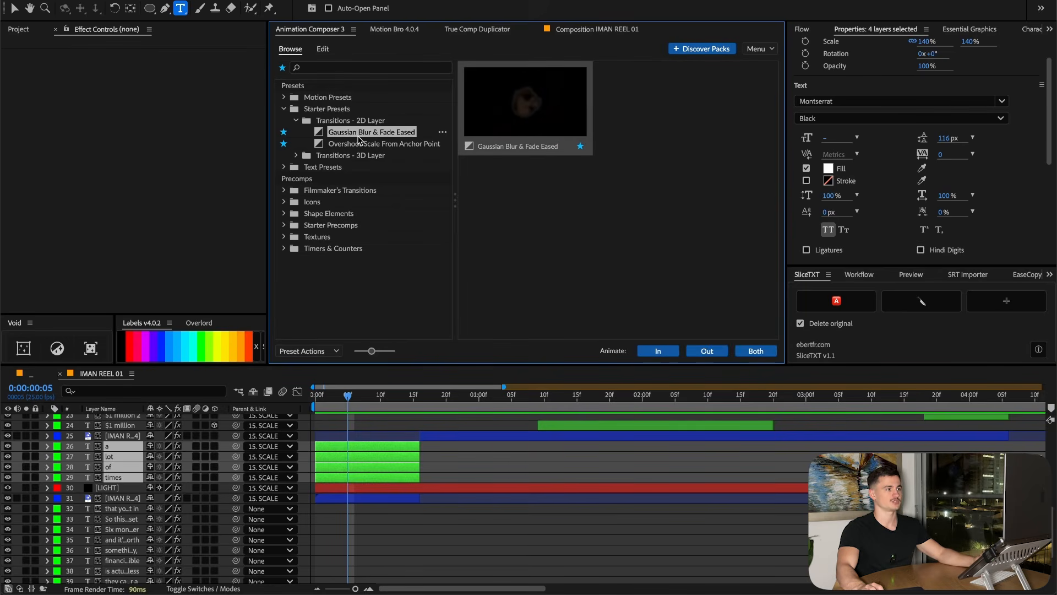
{"action": "left_click", "coordinate": [658, 351]}
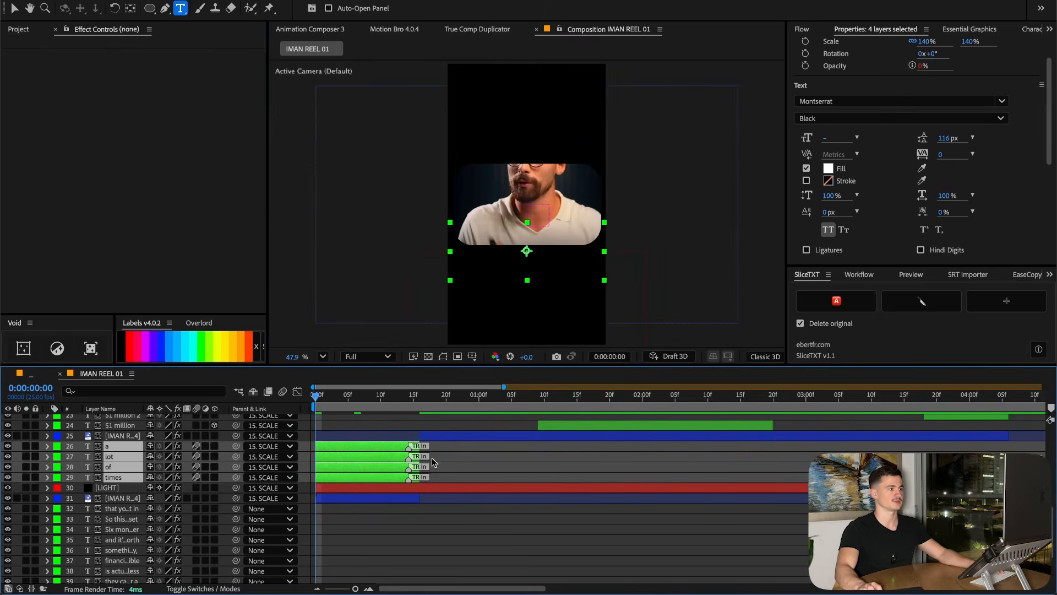
Remove the in-animation preset from the "a", "lot" and "of" layers, keeping it only on "times"
{"action": "left_click", "coordinate": [479, 470]}
{"action": "left_click_drag", "start_coordinate": [478, 470], "coordinate": [402, 445]}
{"action": "left_click", "coordinate": [311, 32]}
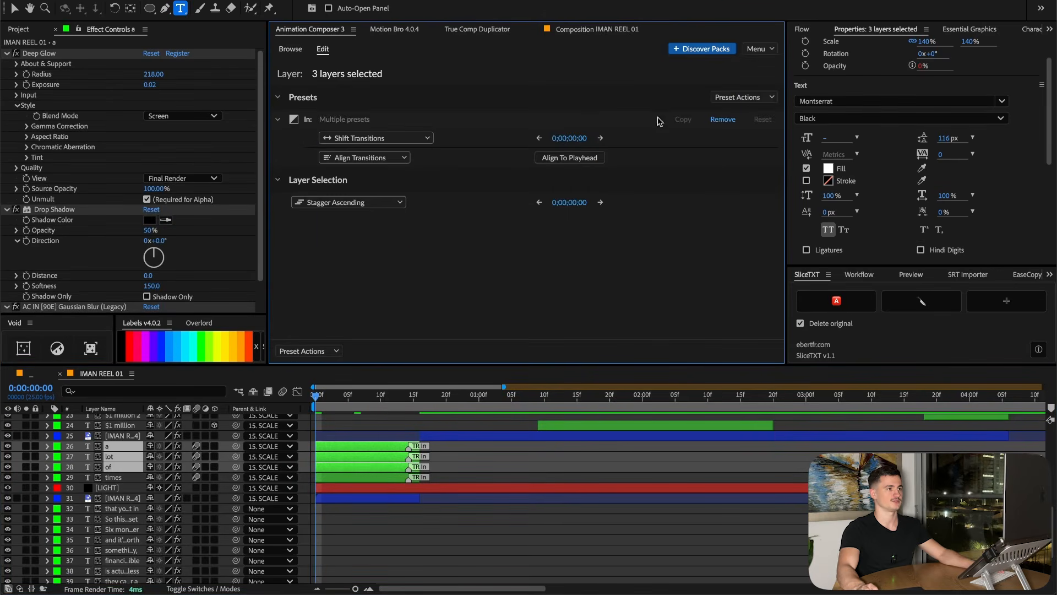
{"action": "left_click", "coordinate": [723, 120]}
Solo the "times" layer and set the Blurriness of its Gaussian Blur in-animation to 25
{"action": "left_click", "coordinate": [243, 478]}
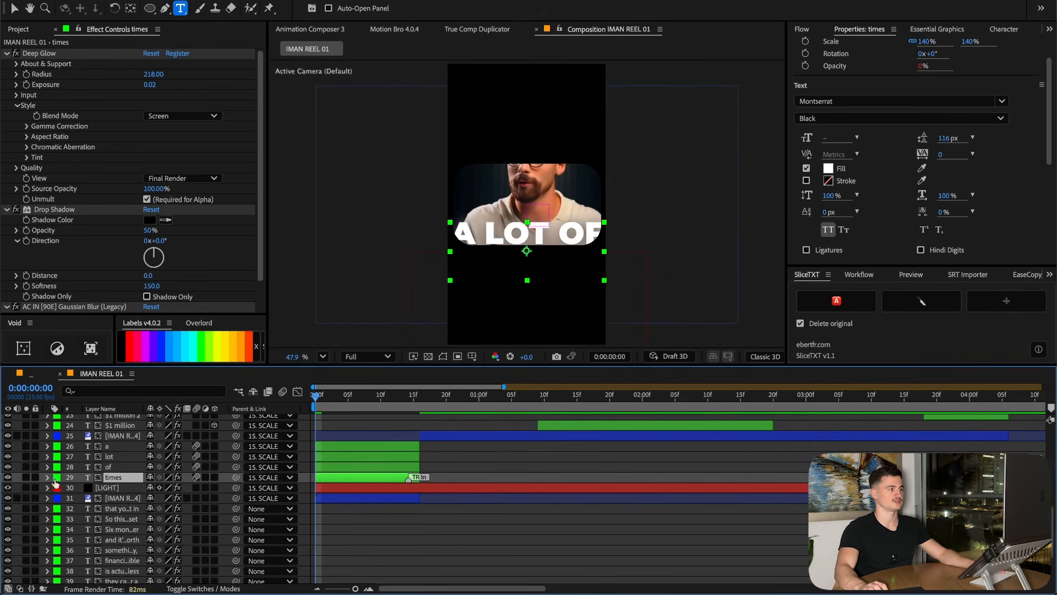
{"action": "left_click", "coordinate": [26, 477]}
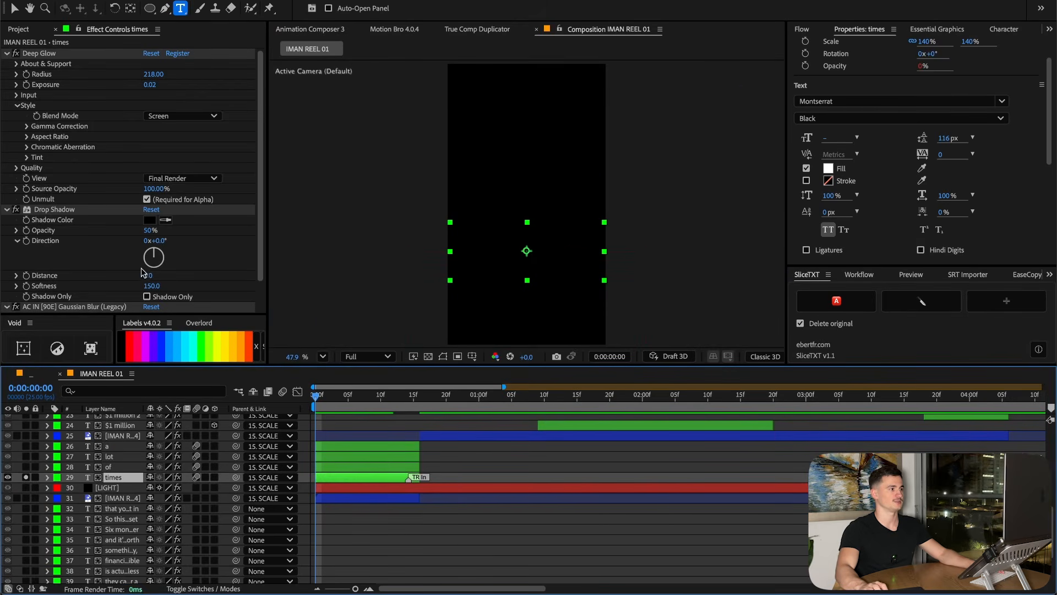
{"action": "scroll", "coordinate": [103, 244], "scroll_direction": "down", "scroll_amount": 1}
{"action": "left_click", "coordinate": [150, 297]}
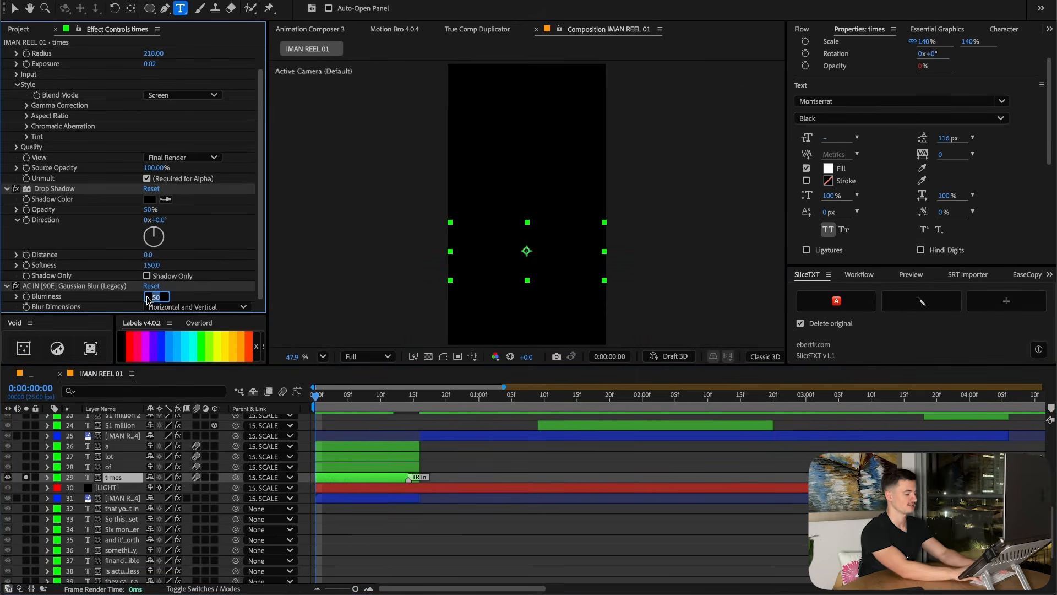
{"action": "type", "text": "25."}
{"action": "key", "text": "Return"}
{"action": "key", "text": "space"}
Apply the Bottom variant of Overshoot Position 1 as an additional in-animation to the "times" layer
{"action": "left_click", "coordinate": [310, 29]}
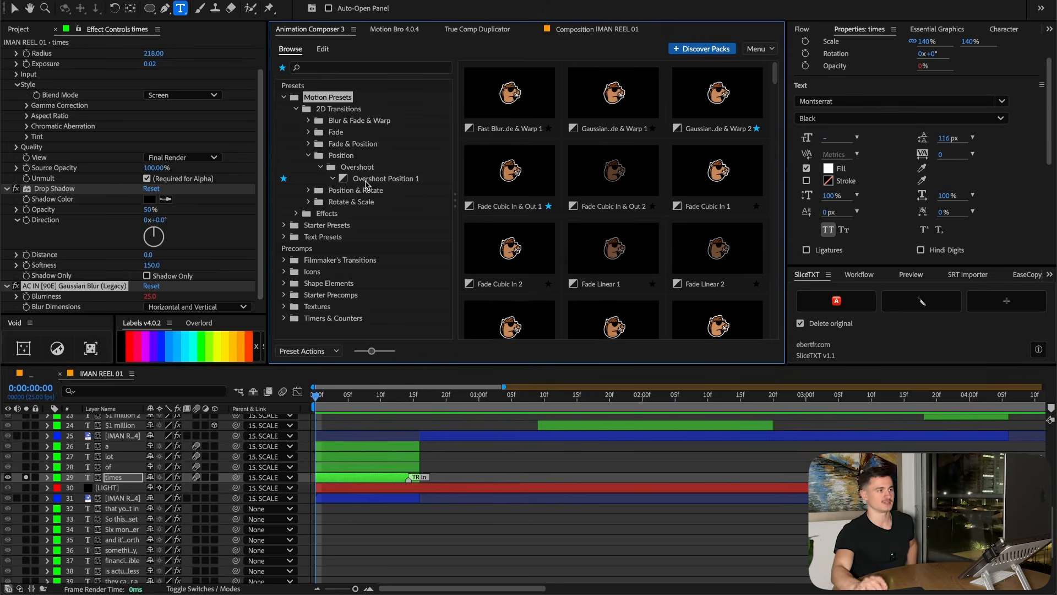
{"action": "left_click", "coordinate": [342, 111]}
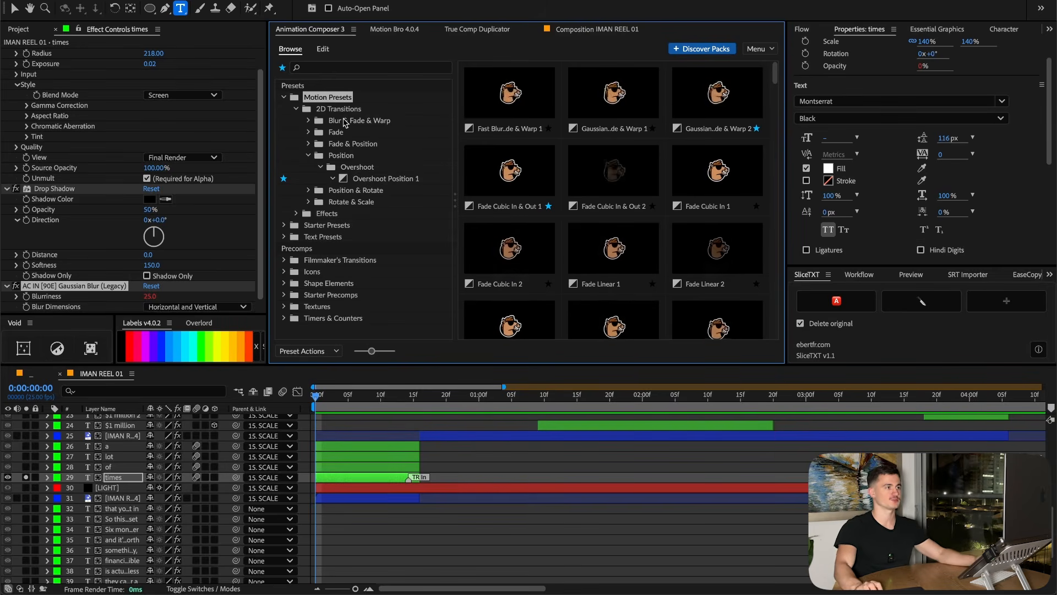
{"action": "left_click", "coordinate": [357, 167]}
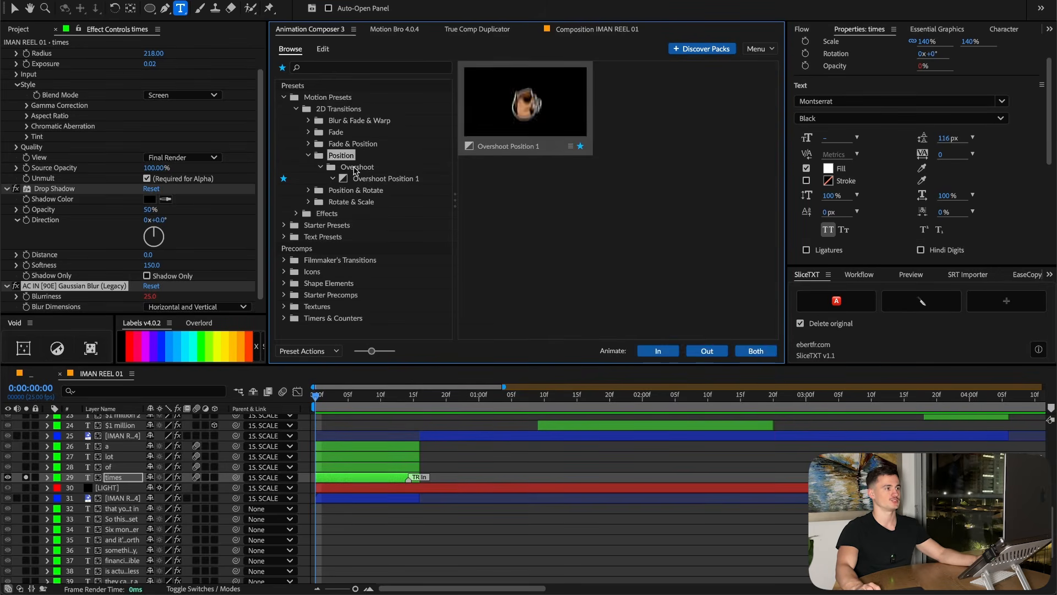
{"action": "left_click", "coordinate": [372, 180]}
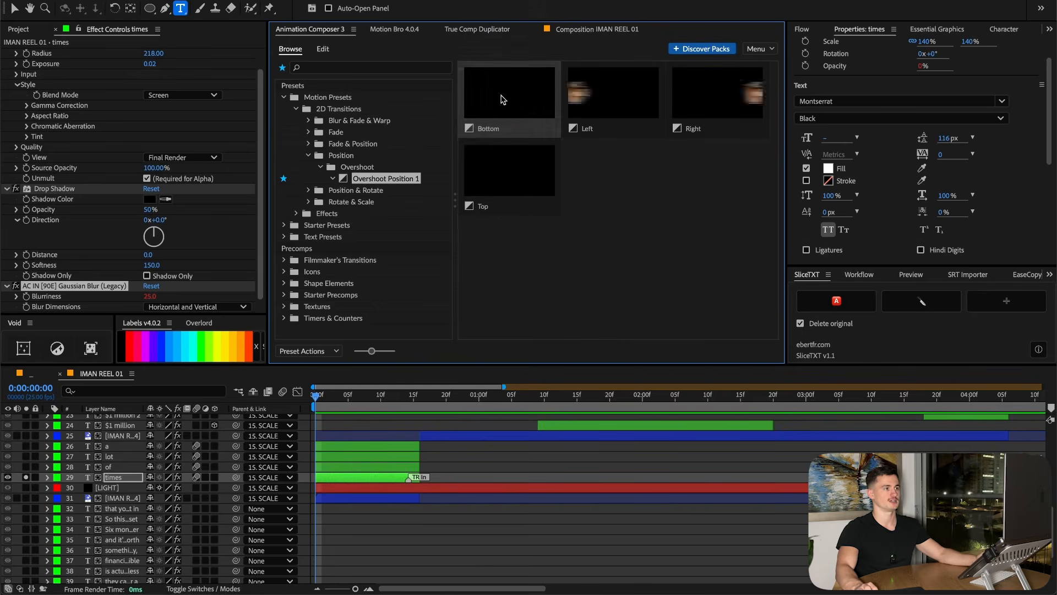
{"action": "left_click", "coordinate": [658, 351]}
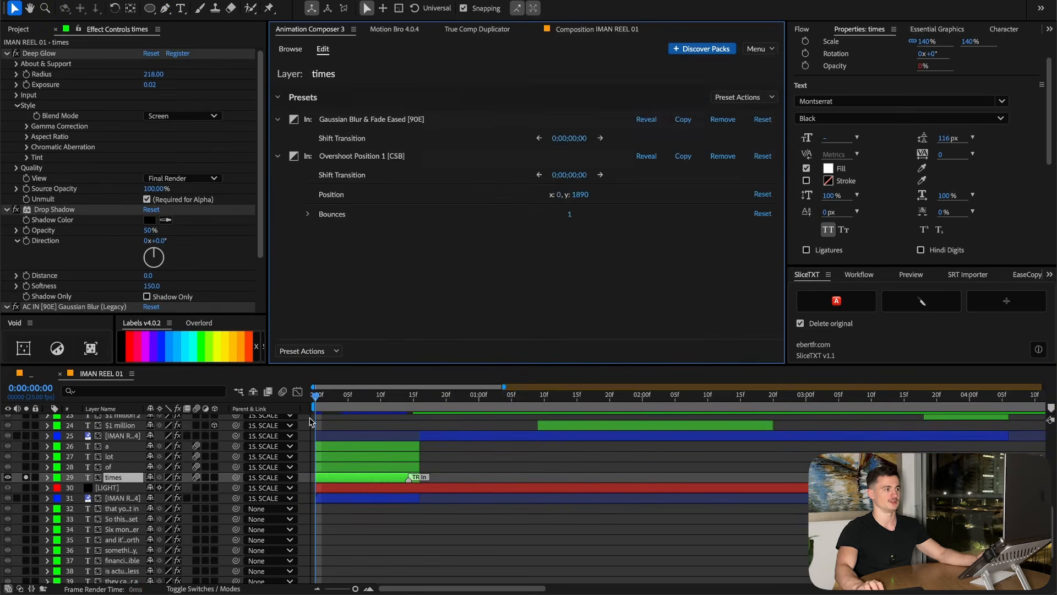
Set the y position of the Overshoot Position 1 preset on "times" to 25
{"action": "scroll", "coordinate": [112, 290], "scroll_direction": "down", "scroll_amount": 1}
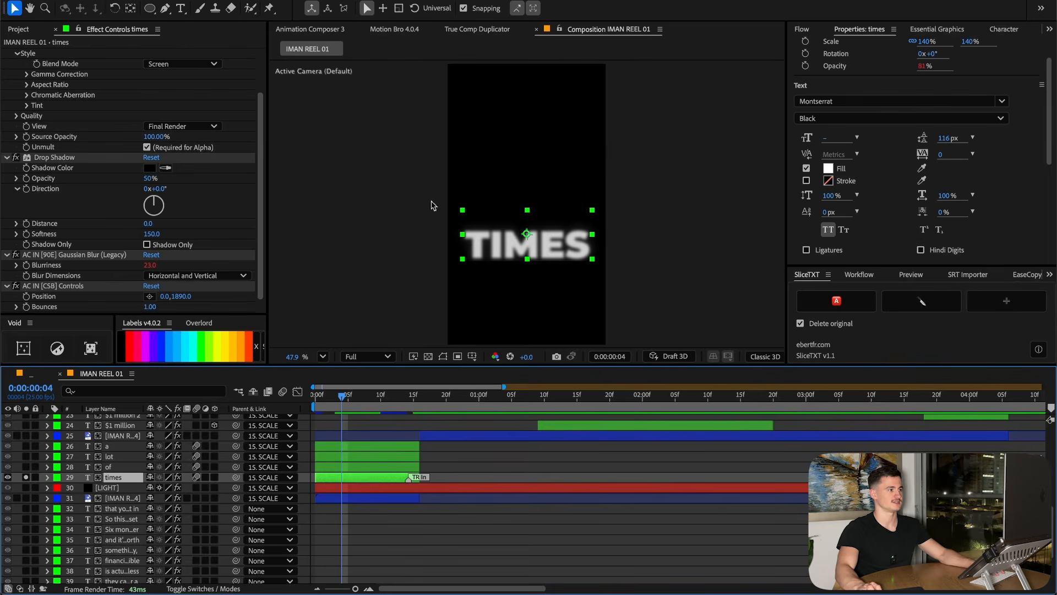
{"action": "left_click", "coordinate": [310, 29]}
{"action": "left_click", "coordinate": [579, 196]}
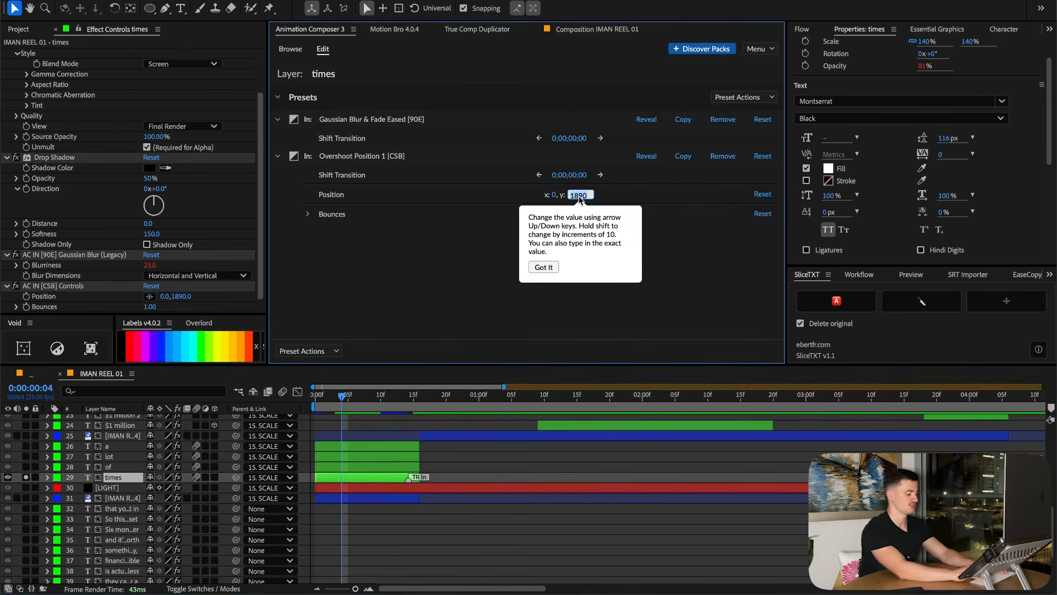
{"action": "type", "text": "25"}
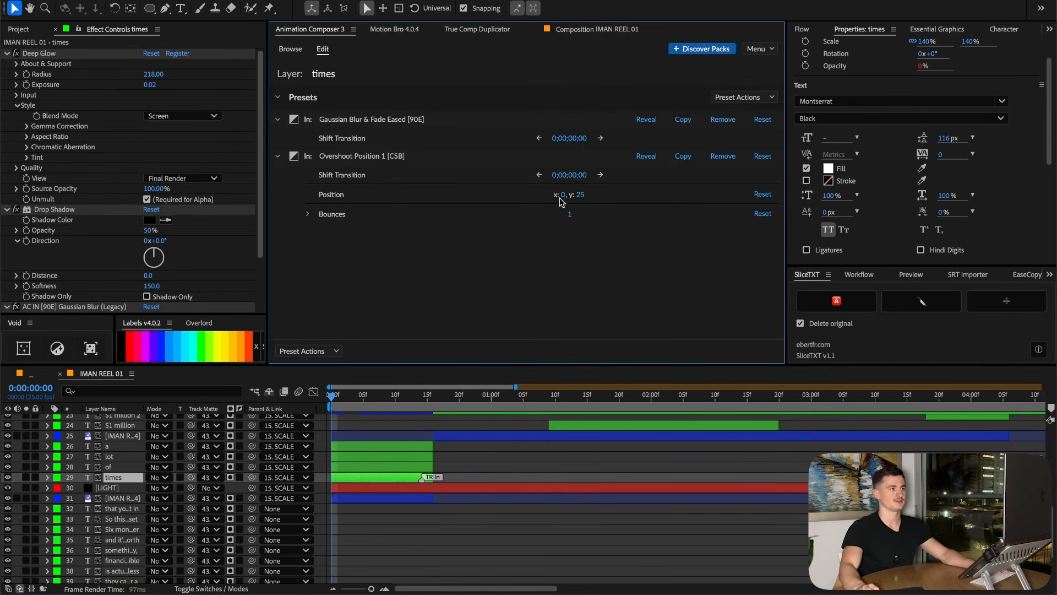
Copy all presets from the "times" layer and paste them onto the "a", "lot" and "of" layers
{"action": "left_click", "coordinate": [305, 30]}
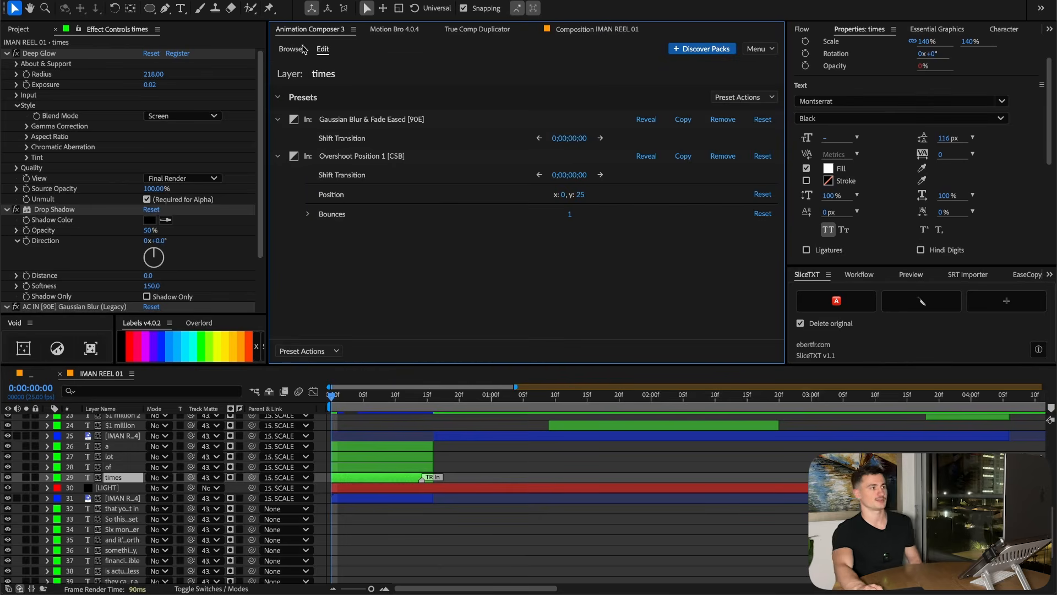
{"action": "left_click", "coordinate": [751, 98]}
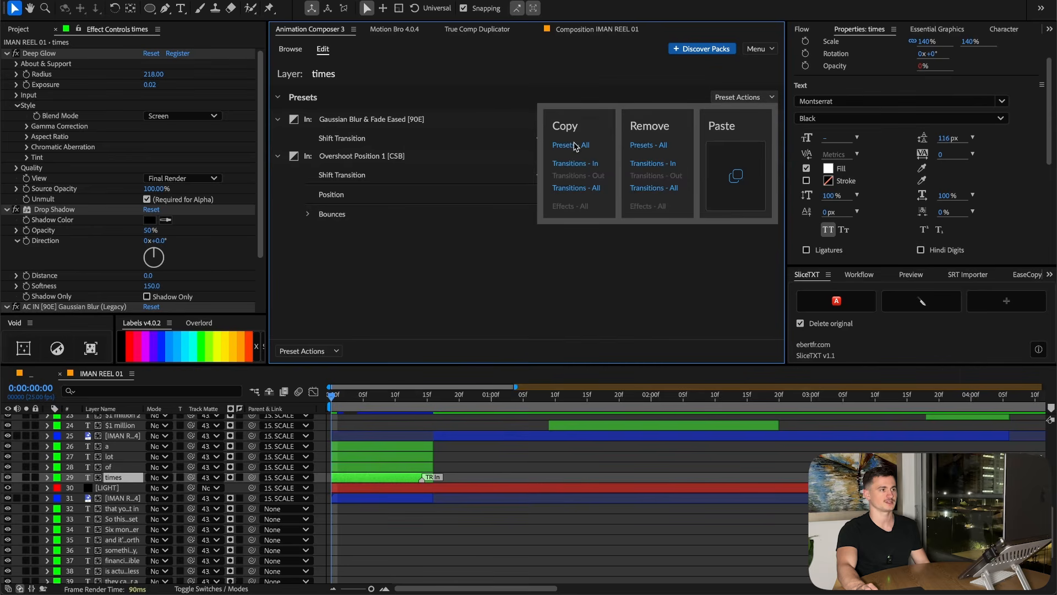
{"action": "left_click", "coordinate": [573, 146]}
{"action": "left_click", "coordinate": [354, 469]}
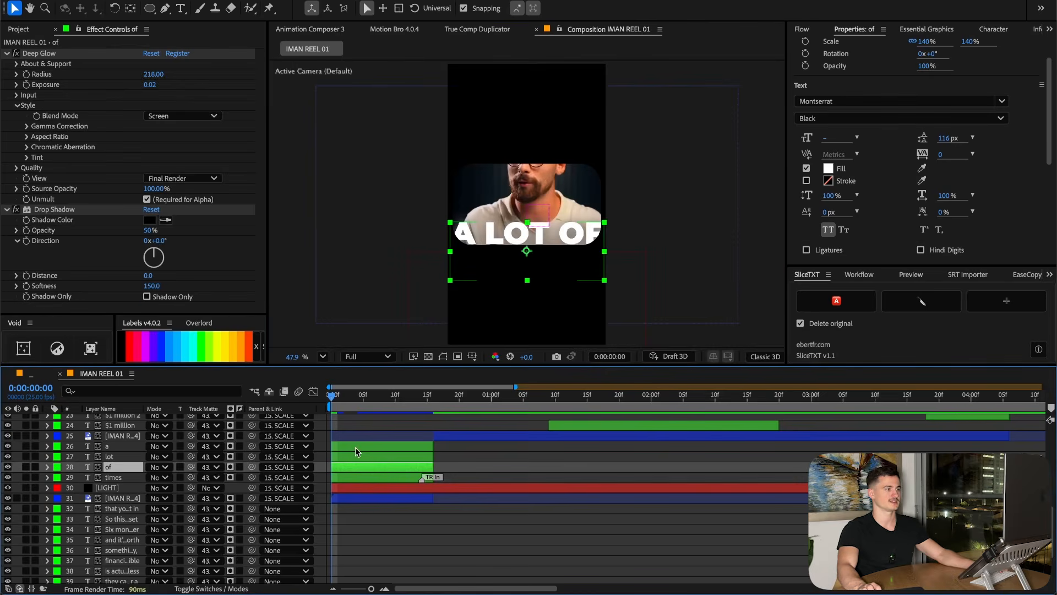
{"action": "left_click", "coordinate": [355, 447], "text": "shift"}
{"action": "left_click", "coordinate": [310, 29]}
{"action": "left_click", "coordinate": [740, 97]}
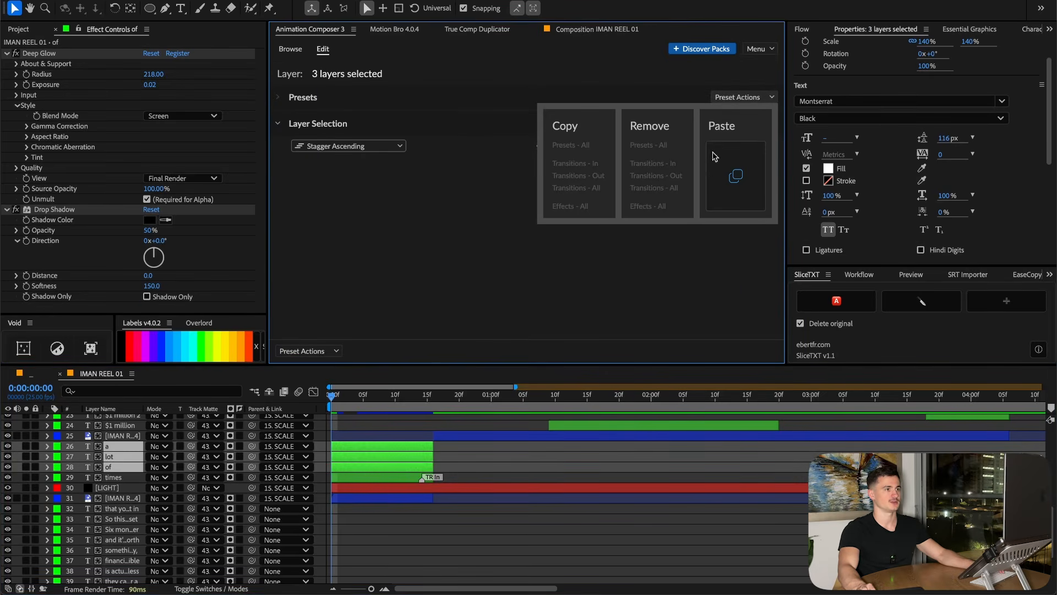
{"action": "left_click", "coordinate": [736, 175]}
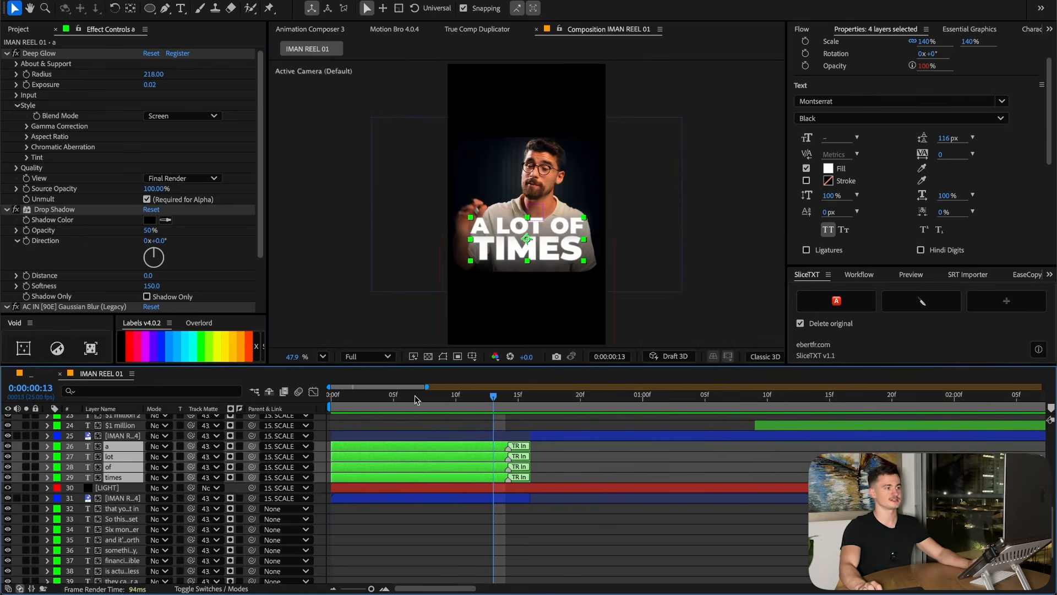
{"action": "key", "text": "Home"}
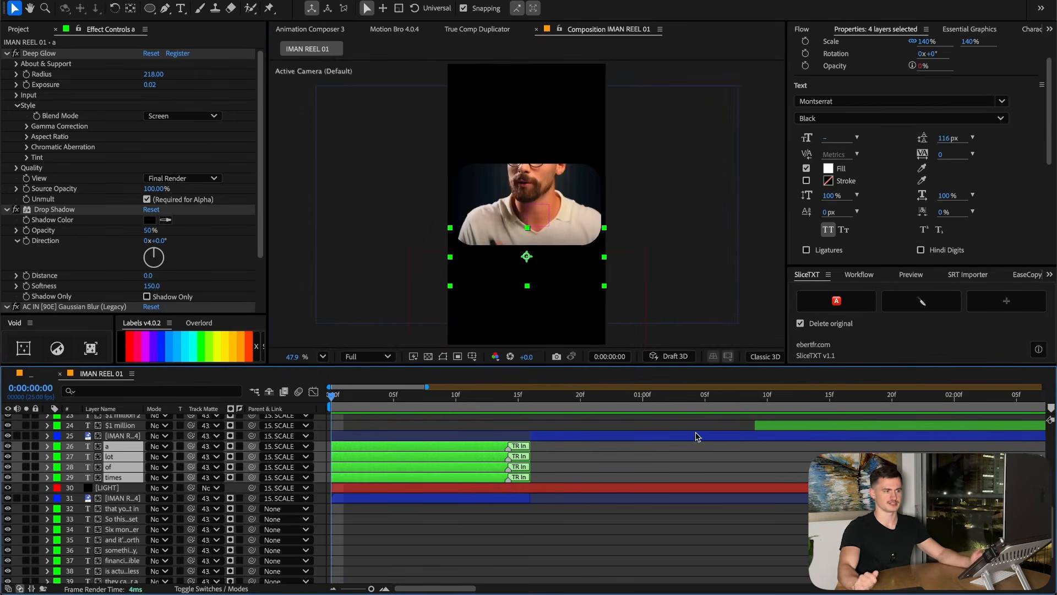
{"action": "left_click", "coordinate": [617, 469]}
{"action": "left_click_drag", "start_coordinate": [354, 447], "coordinate": [391, 451]}
{"action": "key", "text": "ctrl+z"}
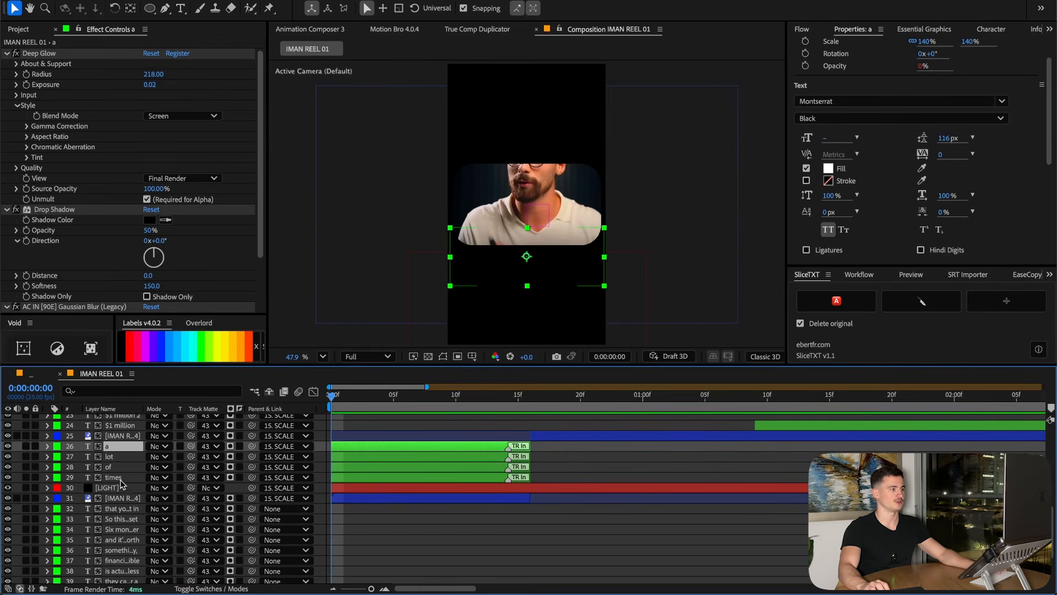
Solo the four word layers "a", "lot", "of" and "times" and clear the layer selection
{"action": "left_click", "coordinate": [119, 477], "text": "shift"}
{"action": "left_click", "coordinate": [26, 446]}
{"action": "key", "text": "ctrl+shift+a"}
{"action": "key", "text": "="}
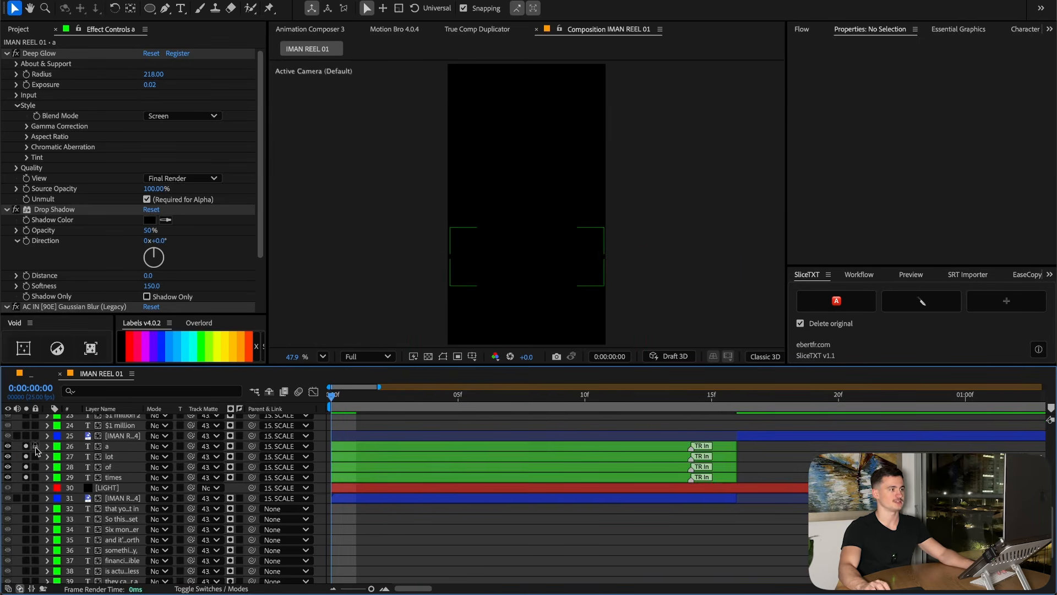
Stagger the word layers in time, starting "lot" at frame 3 and "of" and "times" at frame 8, and preview the result
{"action": "left_click", "coordinate": [361, 446]}
{"action": "left_click_drag", "start_coordinate": [333, 399], "coordinate": [432, 399]}
{"action": "left_click_drag", "start_coordinate": [361, 456], "coordinate": [432, 445]}
{"action": "left_click_drag", "start_coordinate": [433, 399], "coordinate": [559, 396]}
{"action": "left_click_drag", "start_coordinate": [489, 475], "coordinate": [679, 477]}
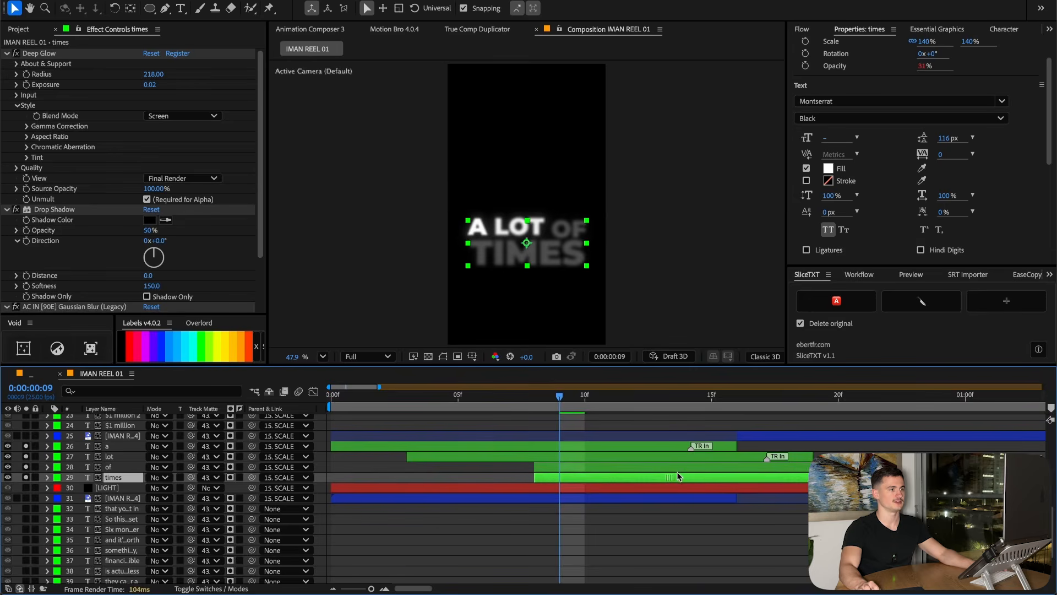
{"action": "key", "text": "Home"}
{"action": "key", "text": "space"}
{"action": "key", "text": "space"}
Use Shift Markers to move the in-transition markers of all four word layers about 7 frames earlier
{"action": "left_click_drag", "start_coordinate": [333, 398], "coordinate": [785, 387]}
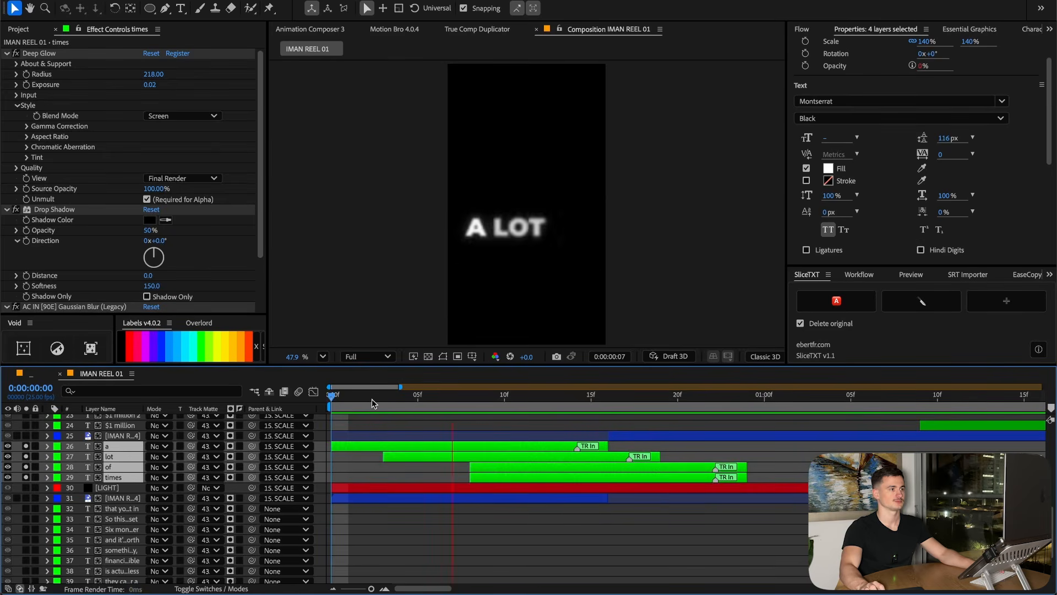
{"action": "left_click_drag", "start_coordinate": [373, 403], "coordinate": [609, 397]}
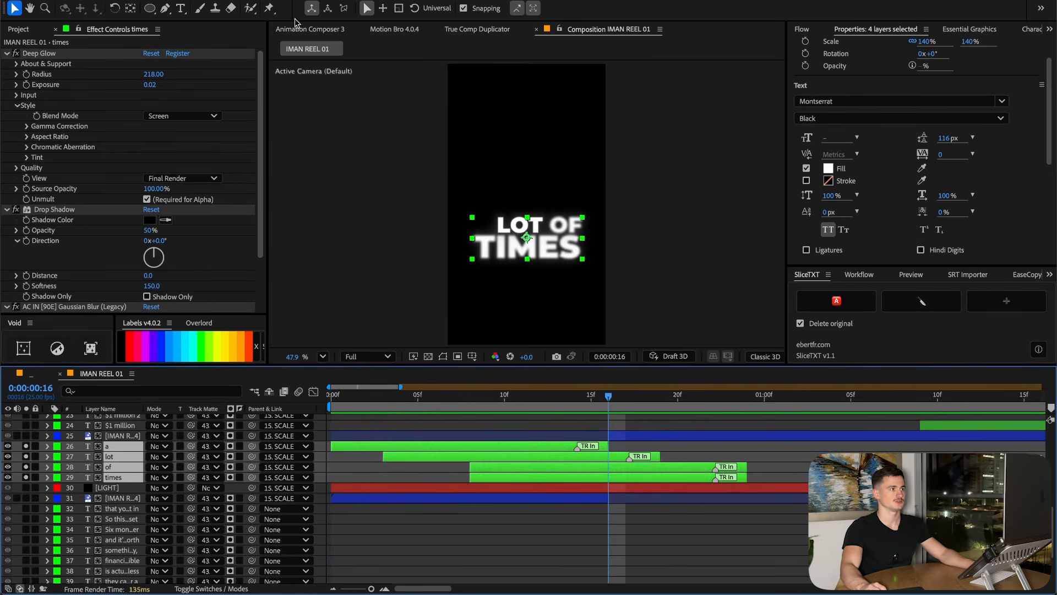
{"action": "left_click", "coordinate": [298, 27]}
{"action": "left_click", "coordinate": [380, 137]}
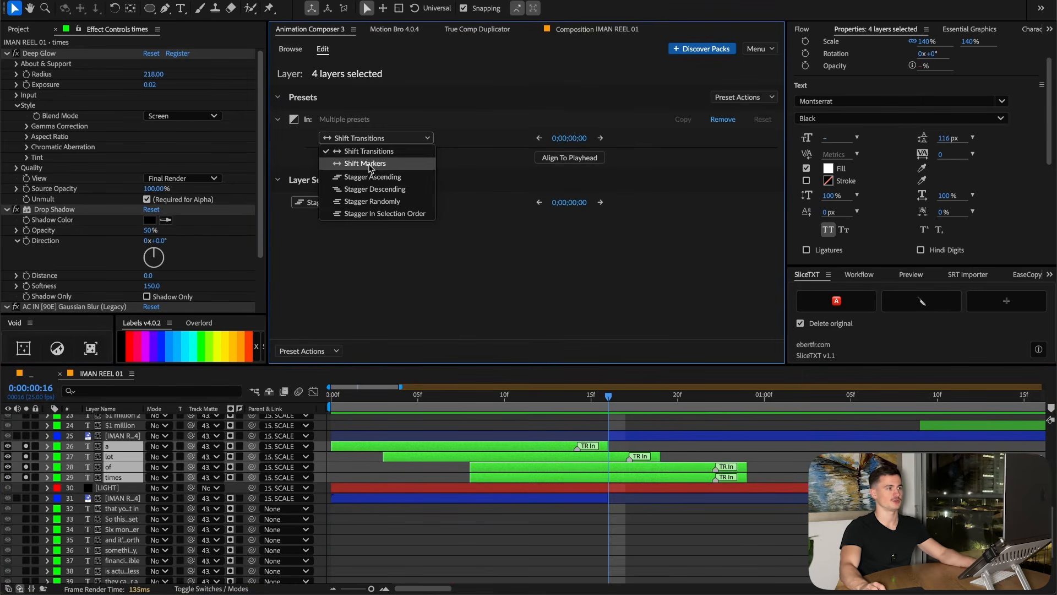
{"action": "left_click", "coordinate": [384, 152]}
{"action": "left_click", "coordinate": [380, 137]}
{"action": "left_click", "coordinate": [358, 162]}
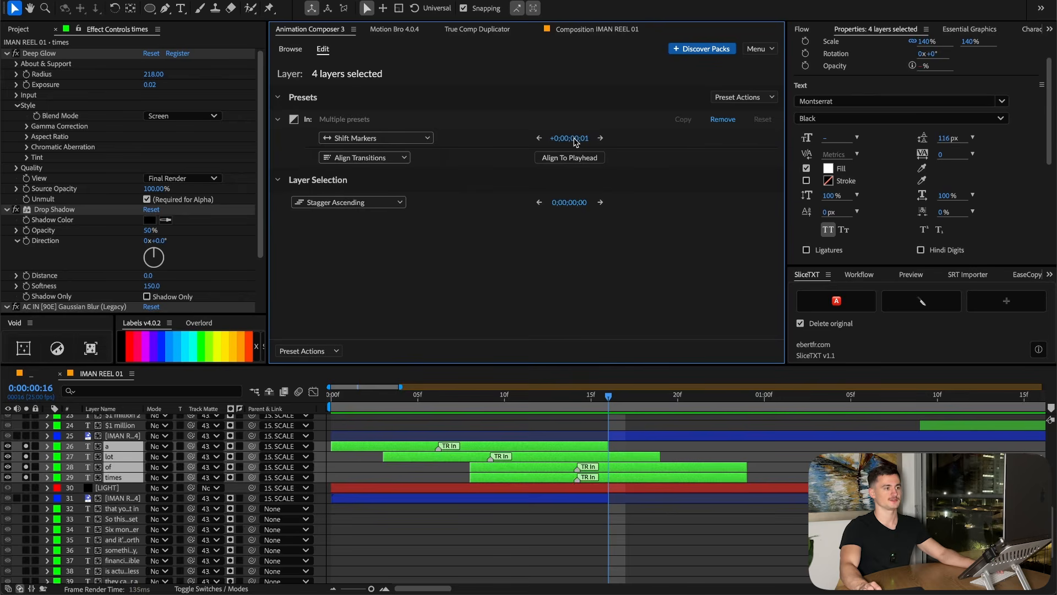
{"action": "left_click_drag", "start_coordinate": [577, 142], "coordinate": [570, 141]}
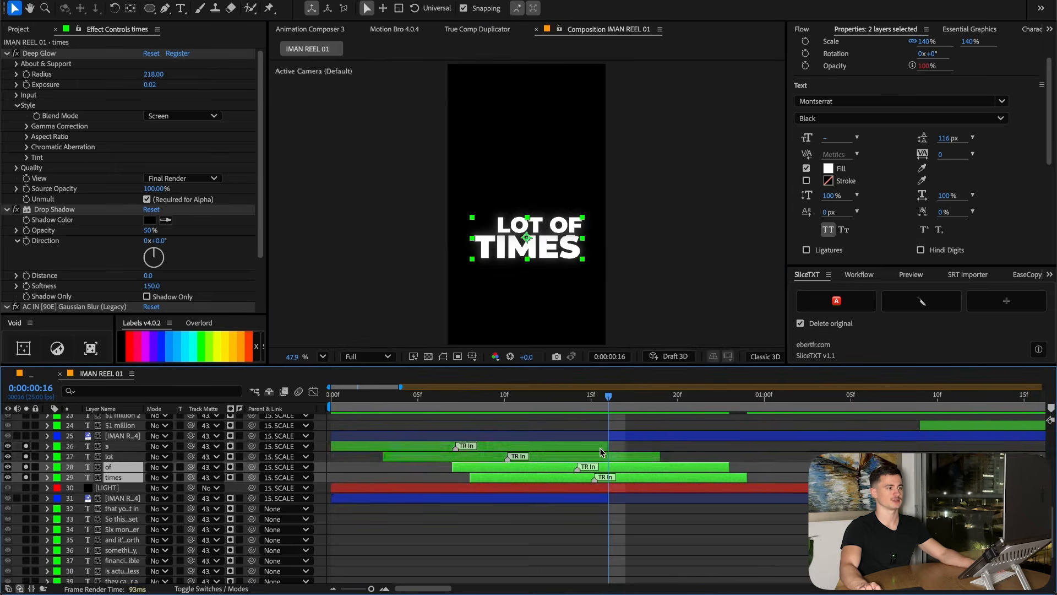
Trim the four word layers so they all end at frame 16
{"action": "left_click", "coordinate": [601, 446], "text": "shift"}
{"action": "key", "text": "shift+super+d"}
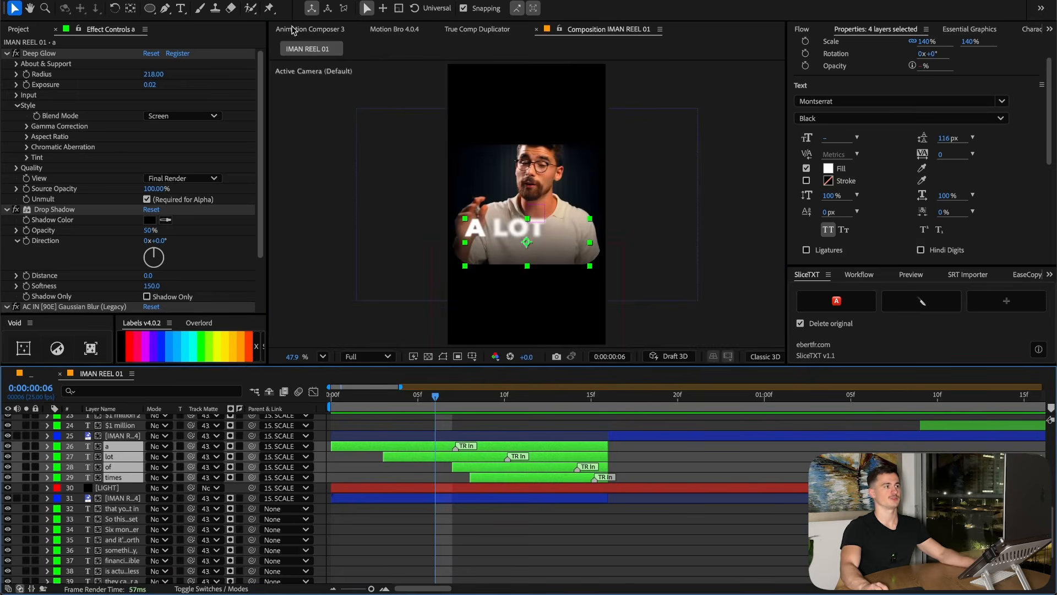
Use Shift Markers to move the four word layers' in-transition markers about 5 frames later and preview from the start
{"action": "left_click", "coordinate": [292, 29]}
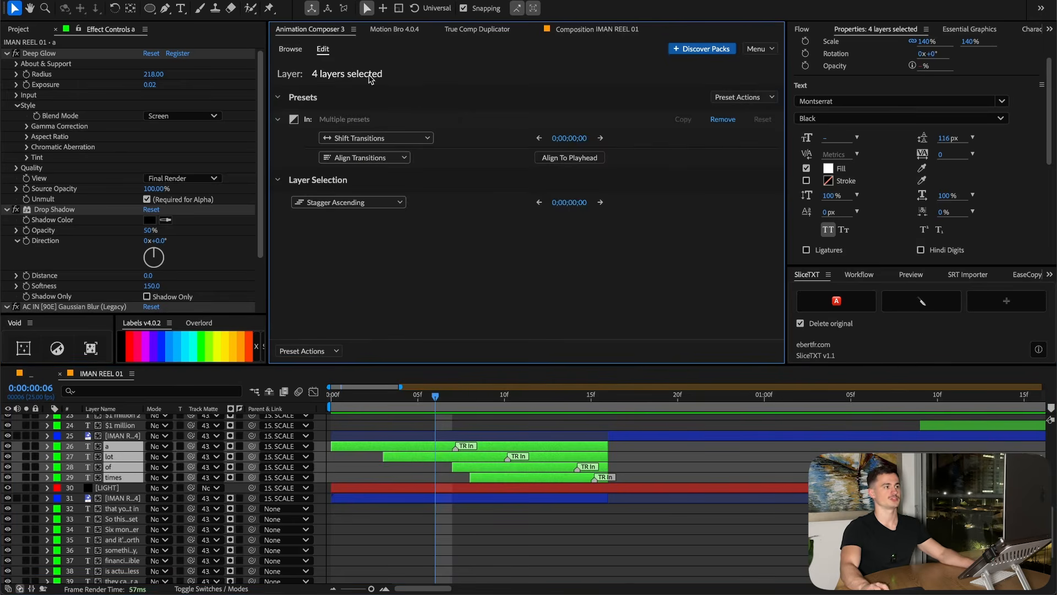
{"action": "left_click", "coordinate": [391, 139]}
{"action": "left_click", "coordinate": [363, 160]}
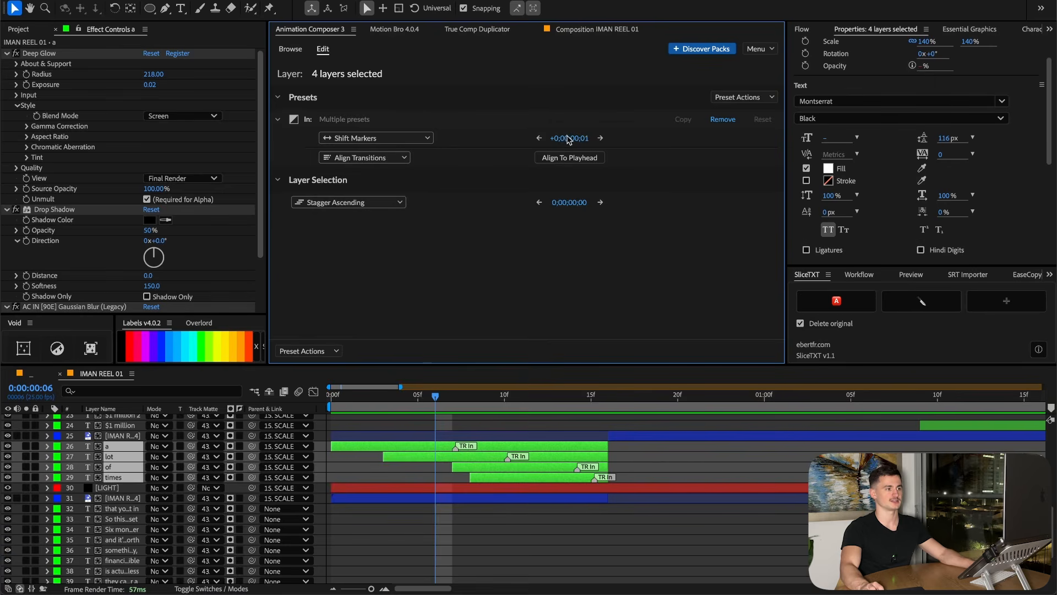
{"action": "left_click_drag", "start_coordinate": [487, 392], "coordinate": [331, 401]}
{"action": "key", "text": "space"}
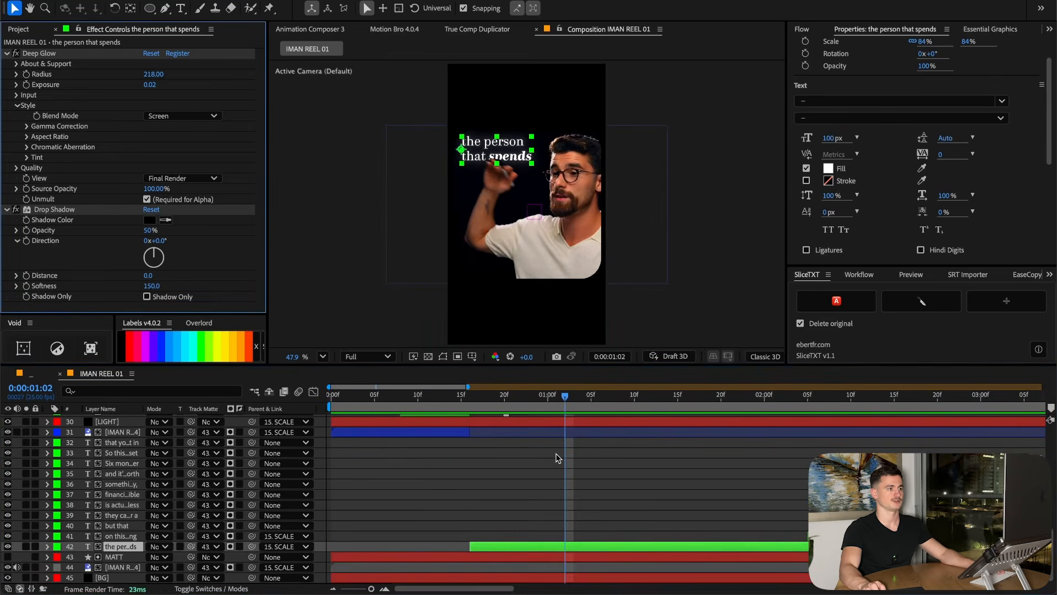
Slice the "the person that spends" text into separate layers with SliceTXT, deleting the original, and collapse all layer properties
{"action": "left_click", "coordinate": [910, 303]}
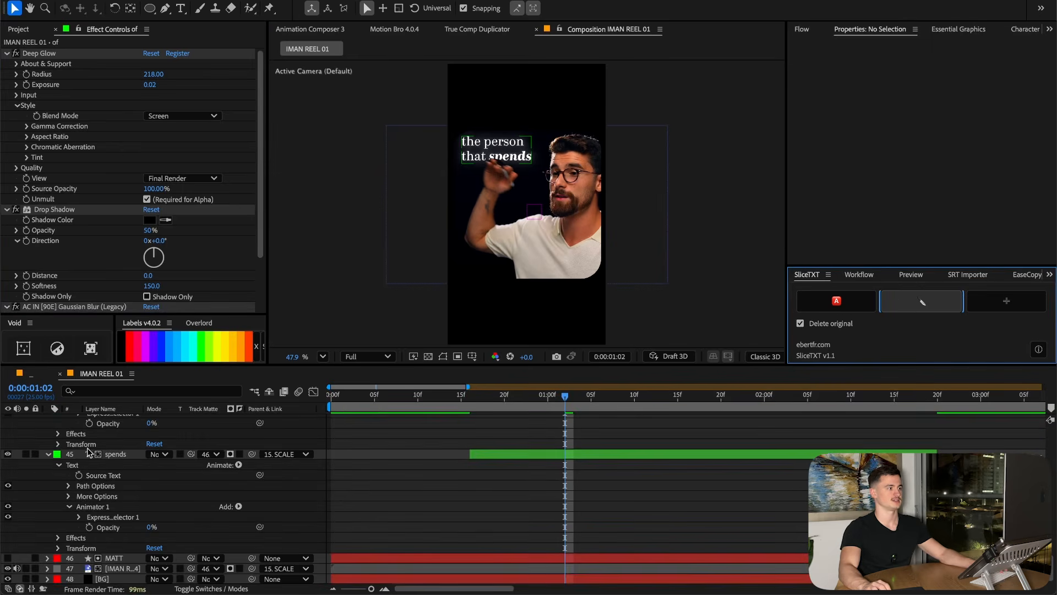
{"action": "key", "text": "ctrl+a"}
{"action": "left_click", "coordinate": [118, 455]}
{"action": "key", "text": "ctrl+a"}
{"action": "key", "text": "u"}
{"action": "key", "text": "F2"}
Copy the Gaussian Blur & Fade Eased and Overshoot Position 1 in presets from the "a" word layer
{"action": "left_click", "coordinate": [490, 547]}
{"action": "scroll", "coordinate": [488, 519], "scroll_direction": "up", "scroll_amount": 5}
{"action": "left_click", "coordinate": [419, 504]}
{"action": "left_click", "coordinate": [294, 31]}
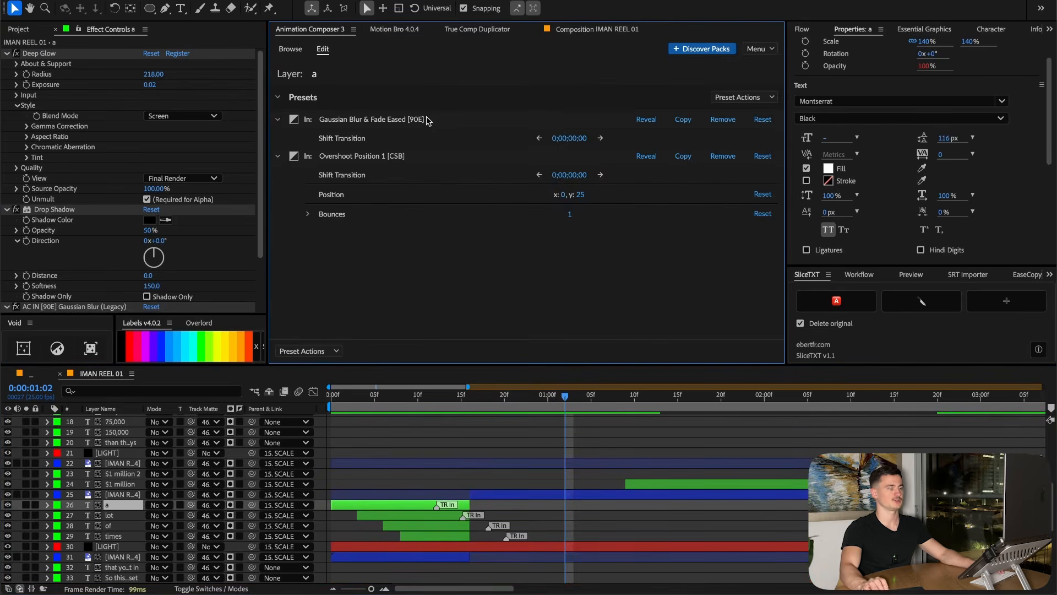
{"action": "left_click", "coordinate": [743, 98]}
{"action": "left_click", "coordinate": [576, 146]}
{"action": "scroll", "coordinate": [564, 498], "scroll_direction": "down", "scroll_amount": 5}
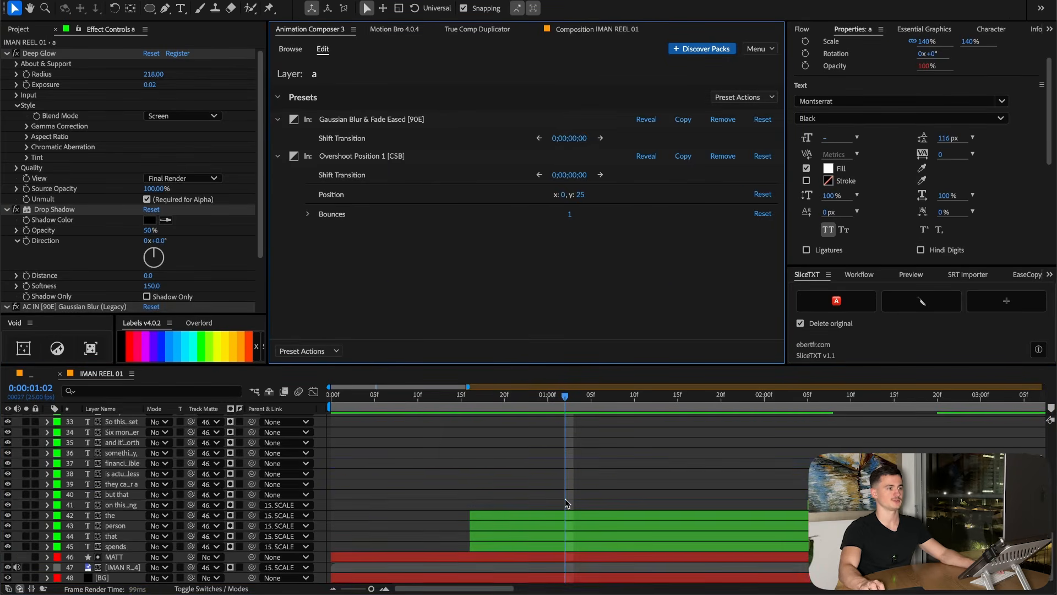
Paste the copied presets onto the "the", "person", "that" and "spends" layers
{"action": "left_click", "coordinate": [562, 517]}
{"action": "left_click", "coordinate": [565, 545], "text": "shift"}
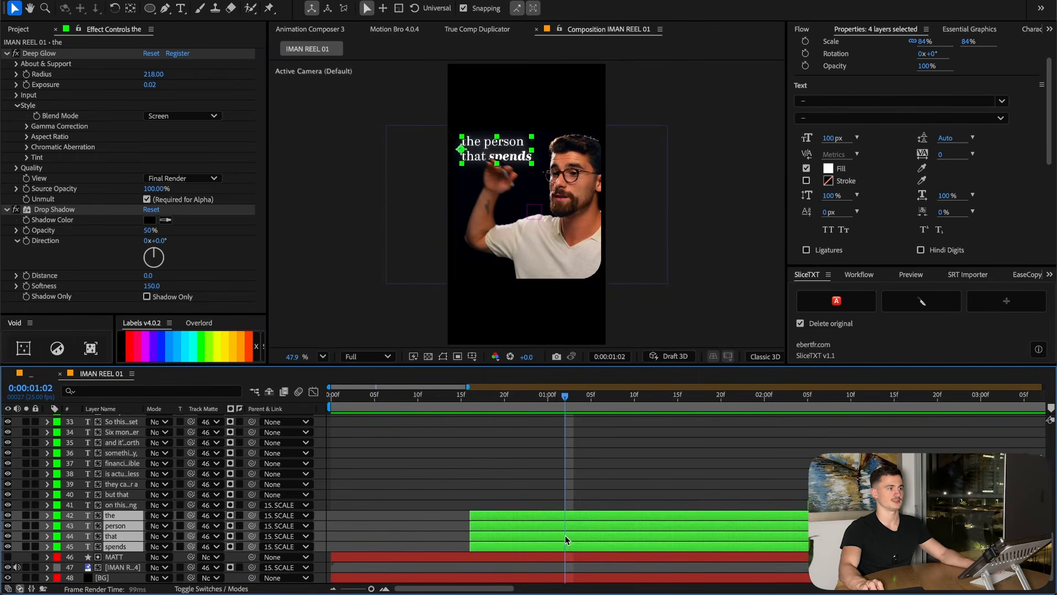
{"action": "left_click", "coordinate": [311, 29]}
{"action": "left_click", "coordinate": [322, 48]}
{"action": "left_click", "coordinate": [733, 180]}
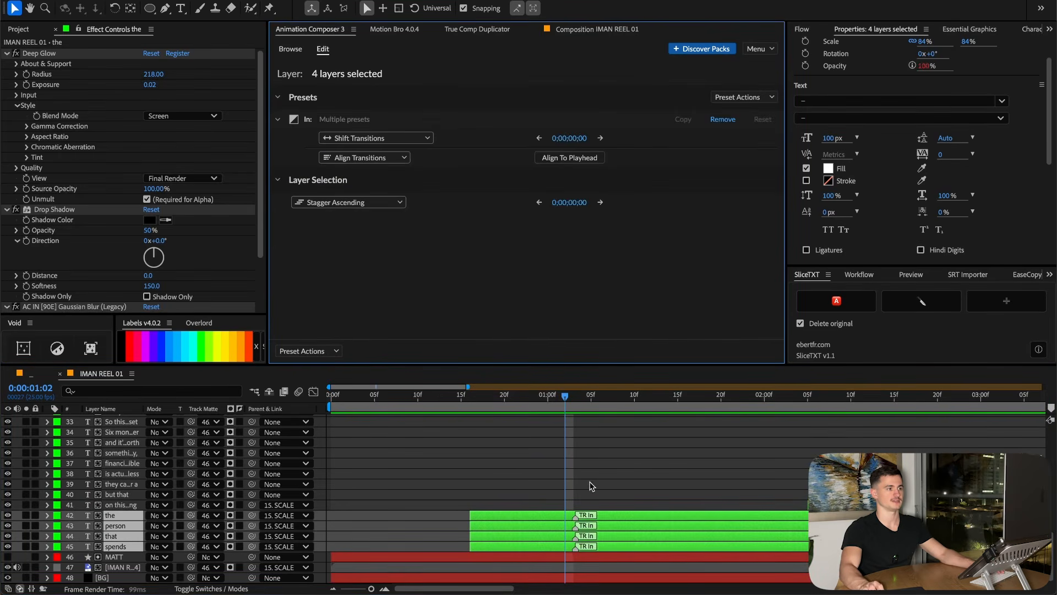
Stagger the four word layers in descending order about 4 frames apart, and move the "that" layer about 2 frames later
{"action": "left_click", "coordinate": [521, 394]}
{"action": "left_click", "coordinate": [348, 202]}
{"action": "left_click", "coordinate": [331, 222]}
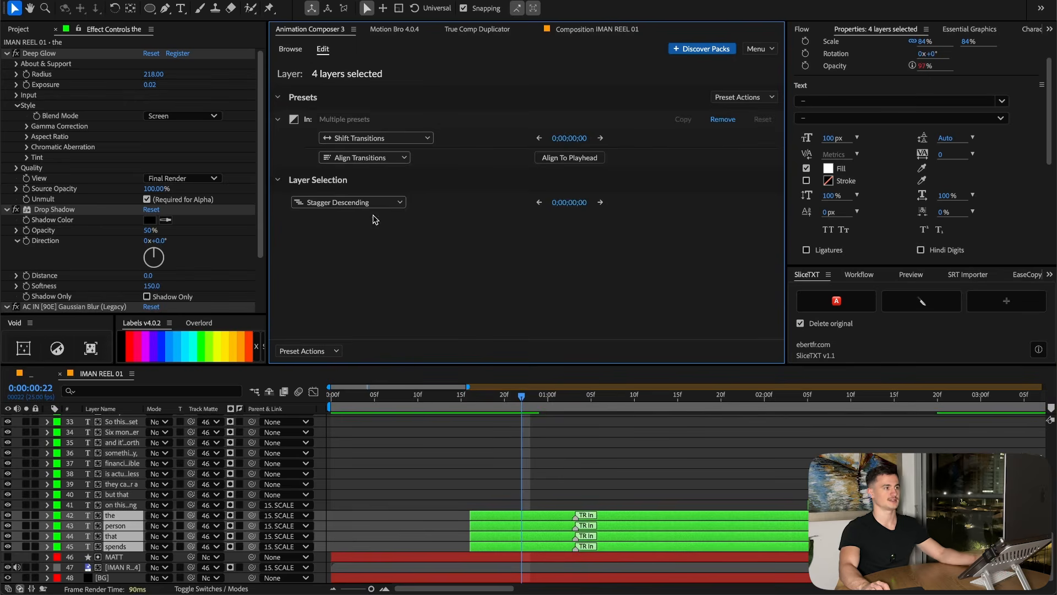
{"action": "left_click", "coordinate": [601, 203]}
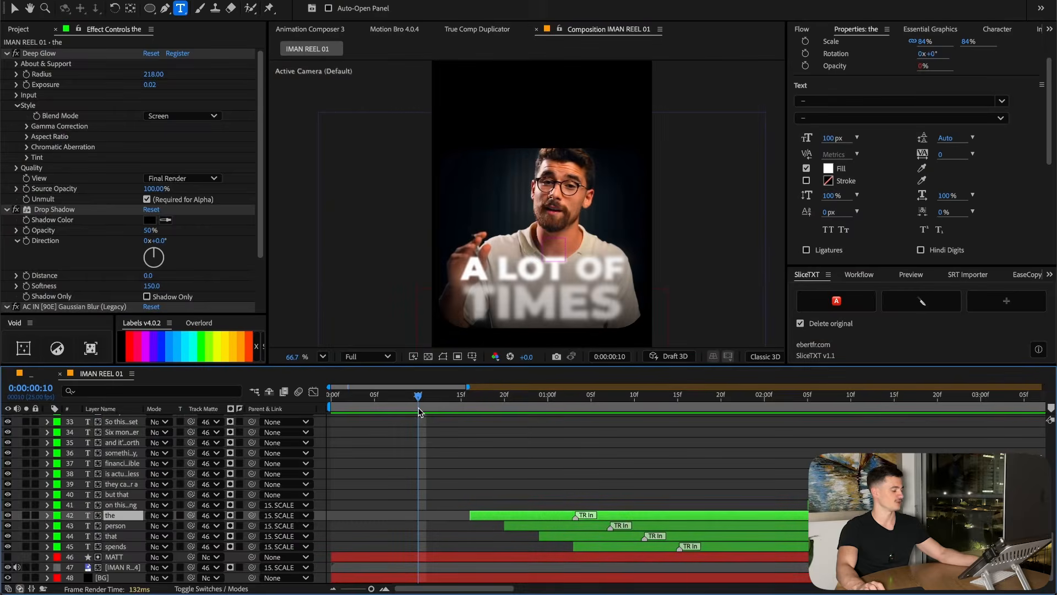
{"action": "left_click_drag", "start_coordinate": [441, 408], "coordinate": [557, 405]}
{"action": "left_click_drag", "start_coordinate": [559, 535], "coordinate": [577, 535]}
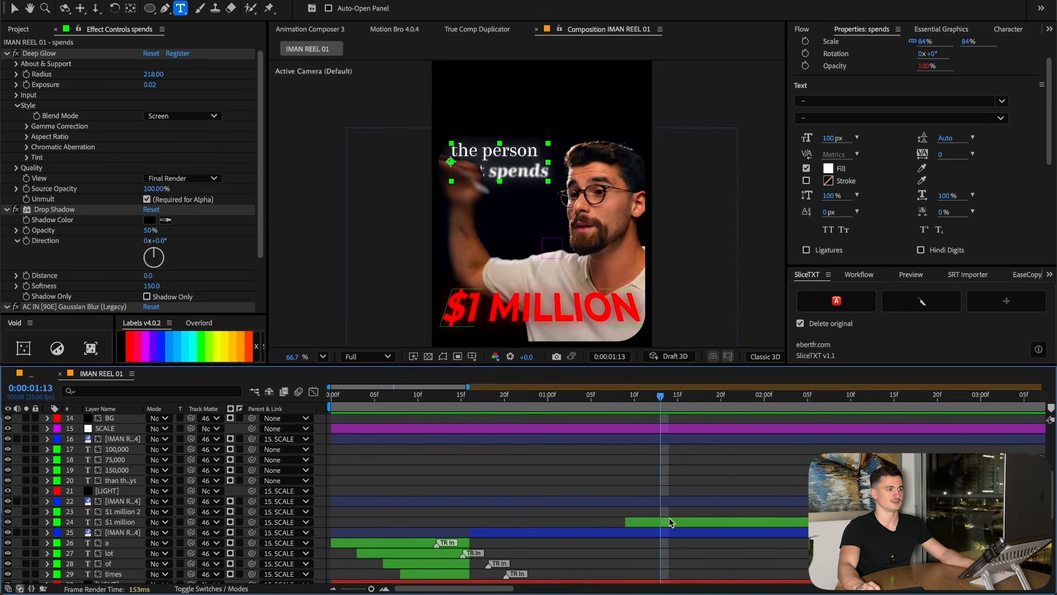
Slice the "$1 million" text into separate letter layers with SliceTXT, deleting the original, and collapse the layer properties
{"action": "left_click", "coordinate": [670, 522]}
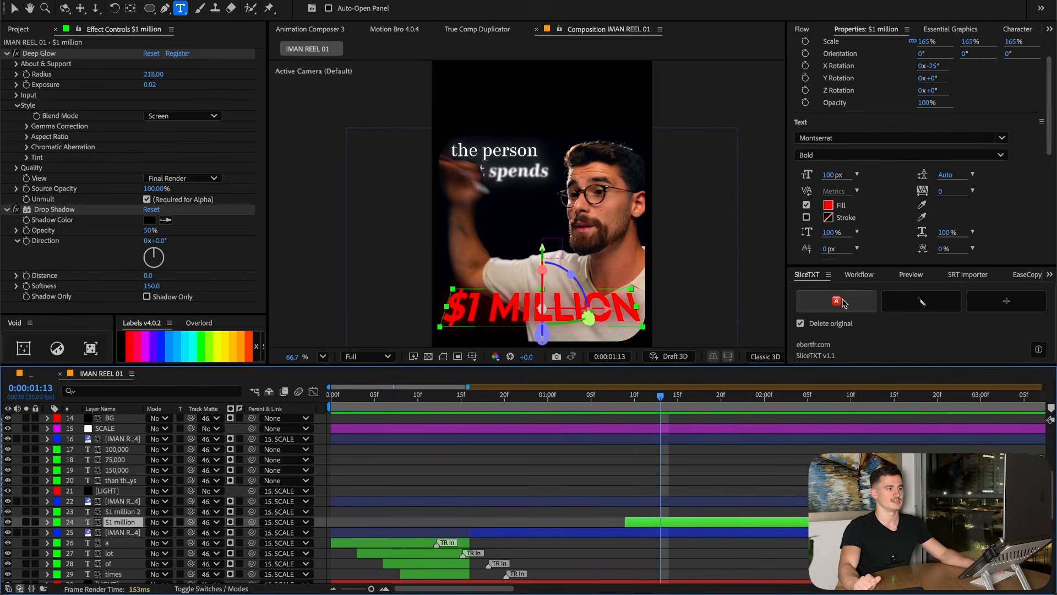
{"action": "left_click", "coordinate": [905, 313]}
{"action": "left_click", "coordinate": [48, 516]}
{"action": "left_click", "coordinate": [587, 448]}
{"action": "scroll", "coordinate": [611, 457], "scroll_direction": "up", "scroll_amount": 5}
Paste the copied presets onto all nine letter layers of "$1 million" and check the letters' transition
{"action": "left_click", "coordinate": [639, 465]}
{"action": "left_click", "coordinate": [646, 548], "text": "shift"}
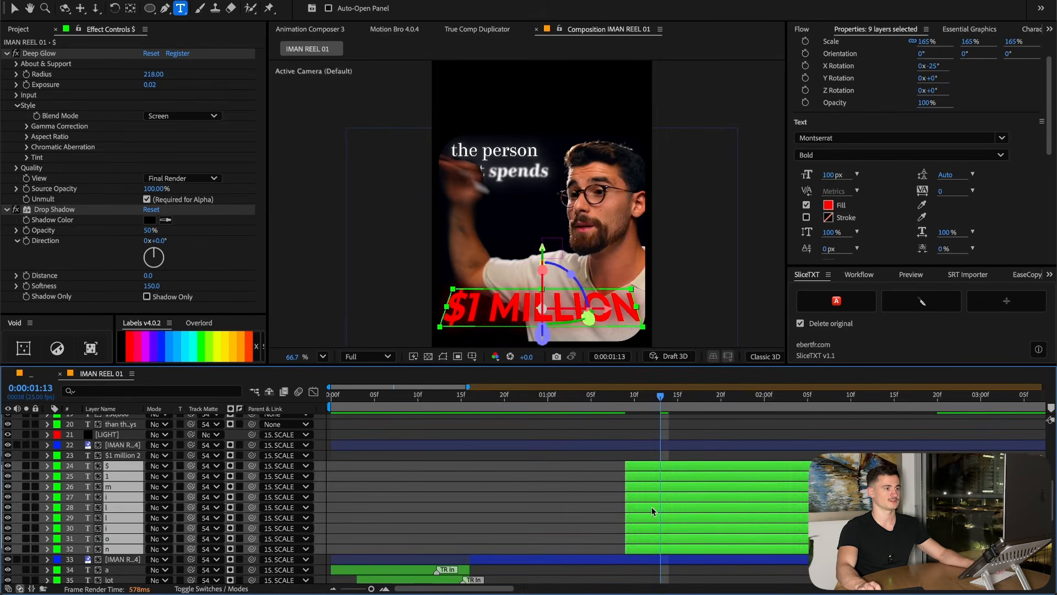
{"action": "left_click", "coordinate": [321, 29]}
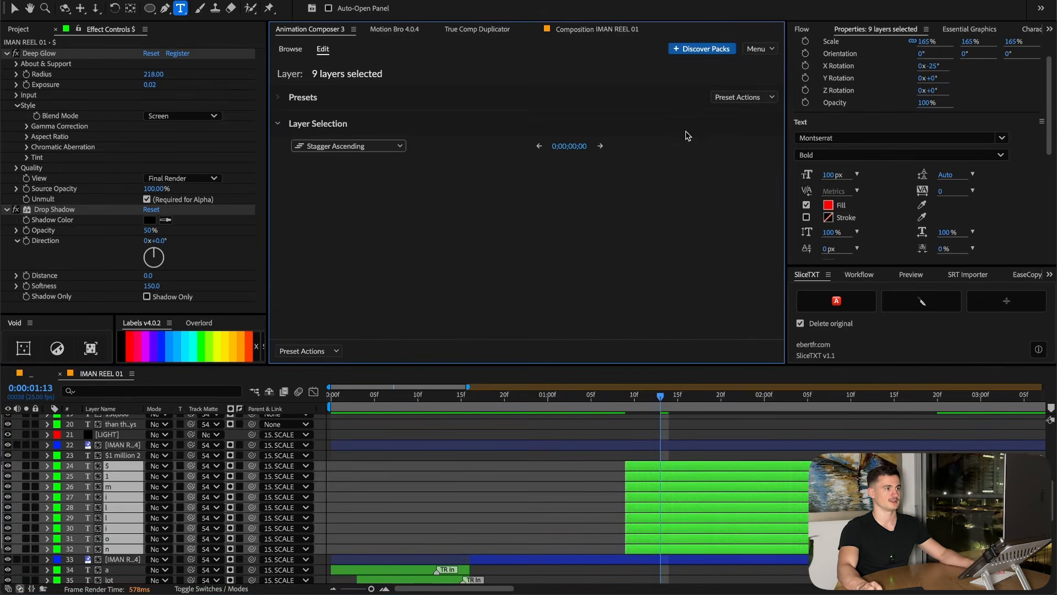
{"action": "left_click", "coordinate": [743, 104]}
{"action": "left_click", "coordinate": [747, 180]}
{"action": "left_click_drag", "start_coordinate": [627, 404], "coordinate": [644, 400]}
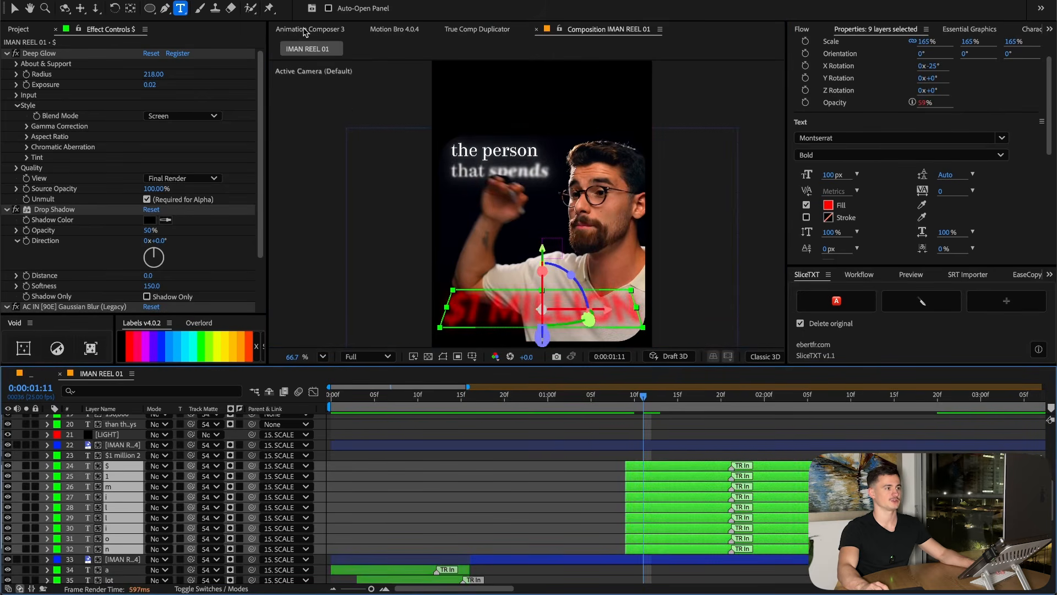
Set the composition preview resolution to Quarter and save the project
{"action": "left_click", "coordinate": [376, 358]}
{"action": "left_click", "coordinate": [373, 395]}
{"action": "key", "text": "super+s"}
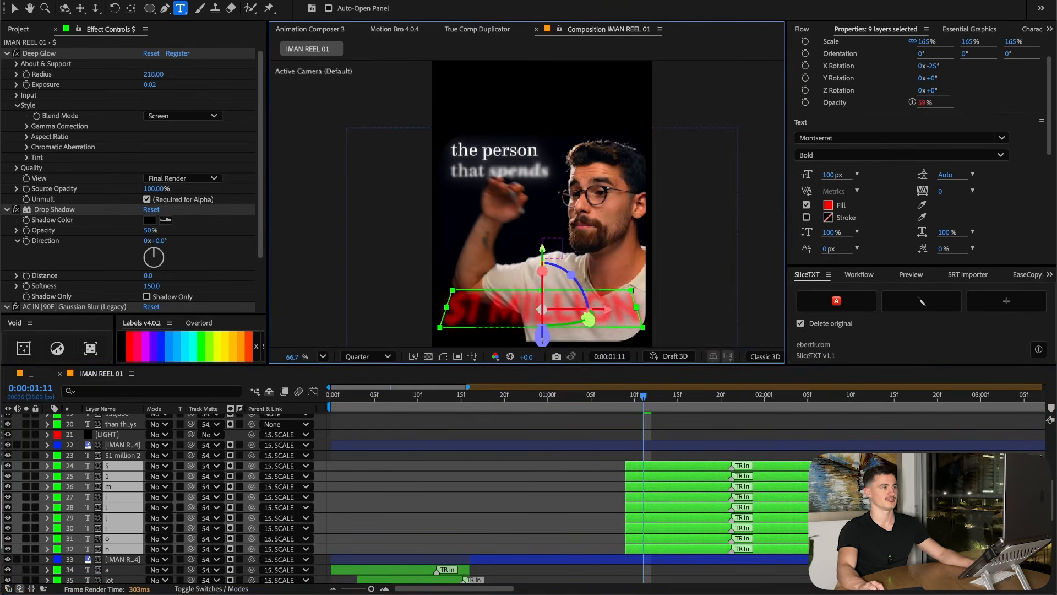
Purge all cache and preview the "$1 million" animation
{"action": "left_click", "coordinate": [122, 1]}
{"action": "mouse_move", "coordinate": [177, 290]}
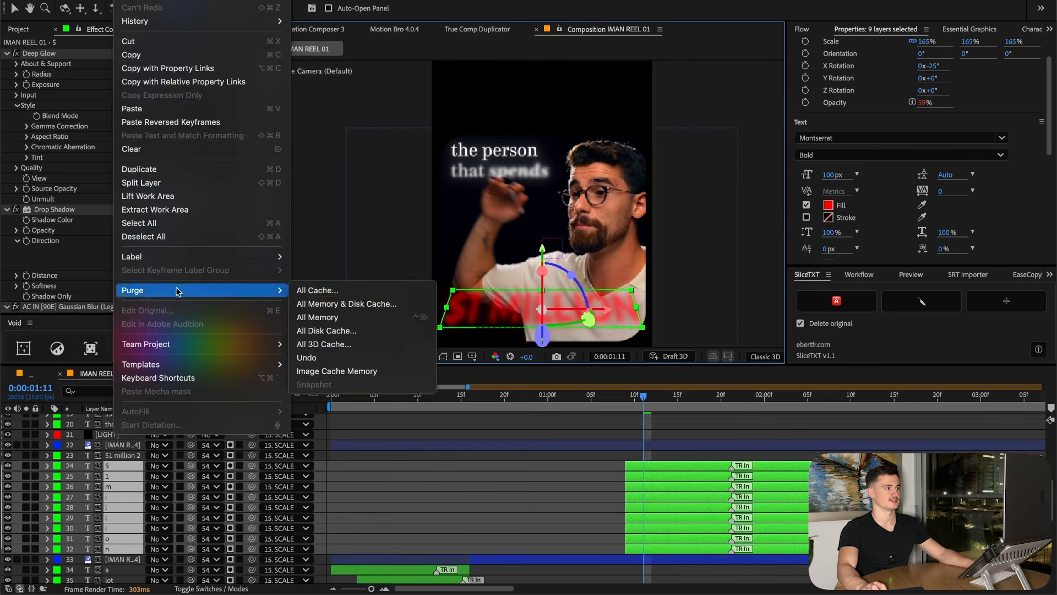
{"action": "left_click", "coordinate": [313, 292]}
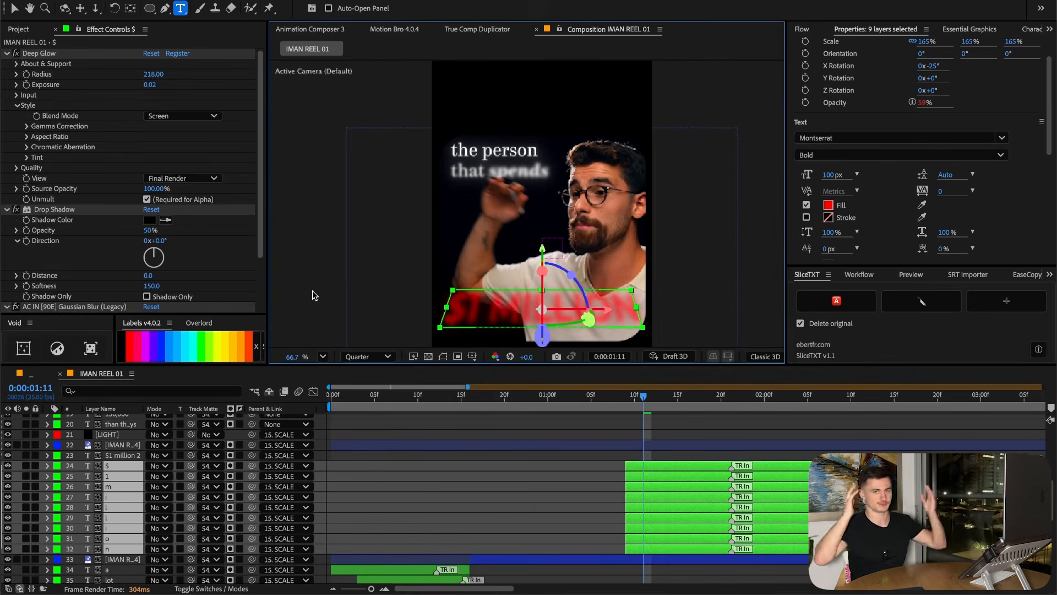
{"action": "key", "text": "space"}
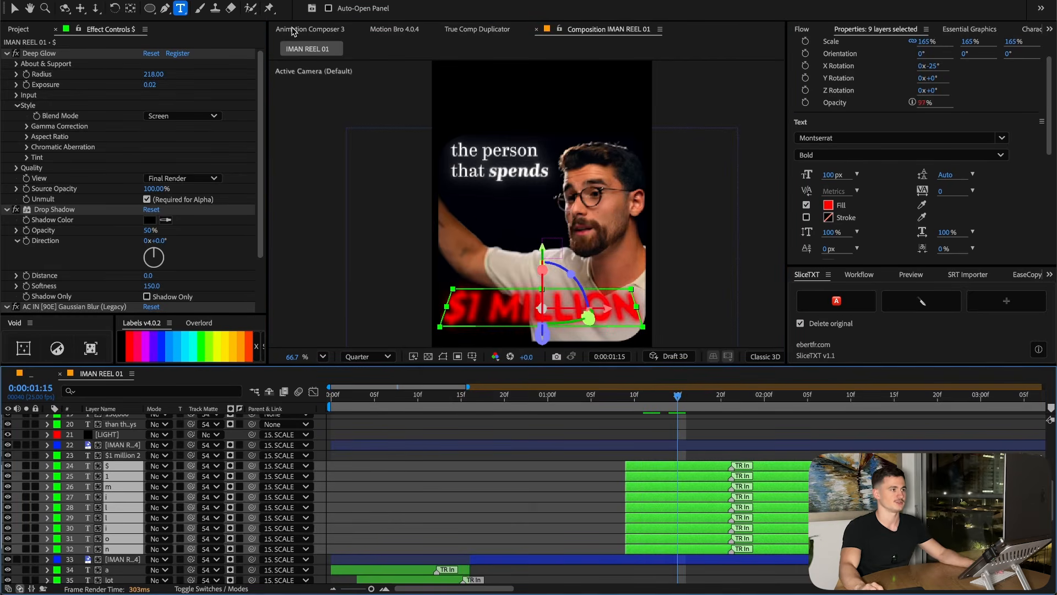
Stagger the nine "$1 million" letter layers in descending order about 1 frame apart and preview the result
{"action": "left_click", "coordinate": [293, 31]}
{"action": "left_click", "coordinate": [345, 227]}
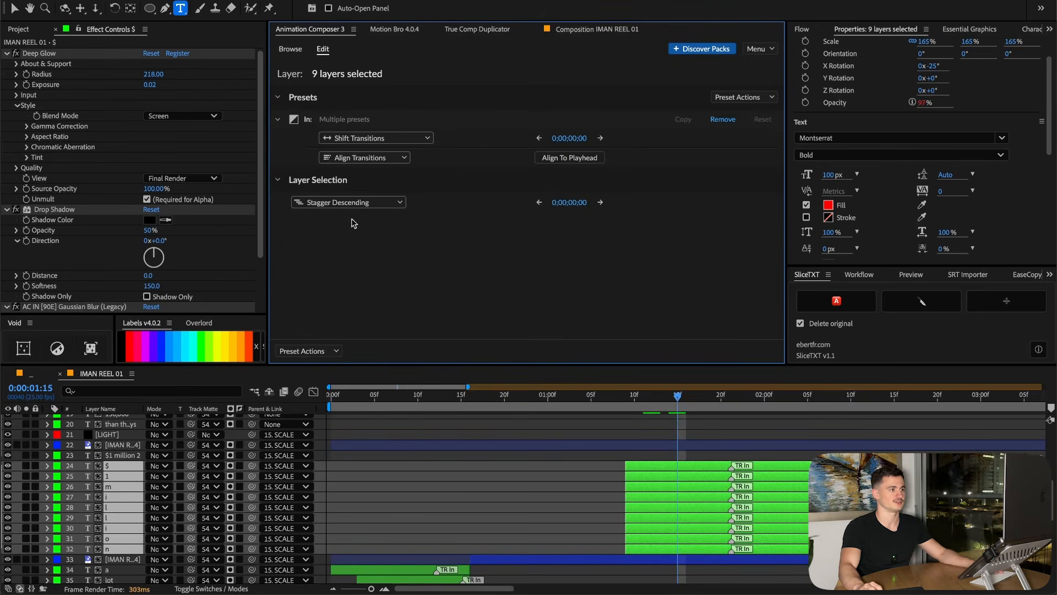
{"action": "left_click", "coordinate": [601, 202]}
{"action": "left_click", "coordinate": [566, 397]}
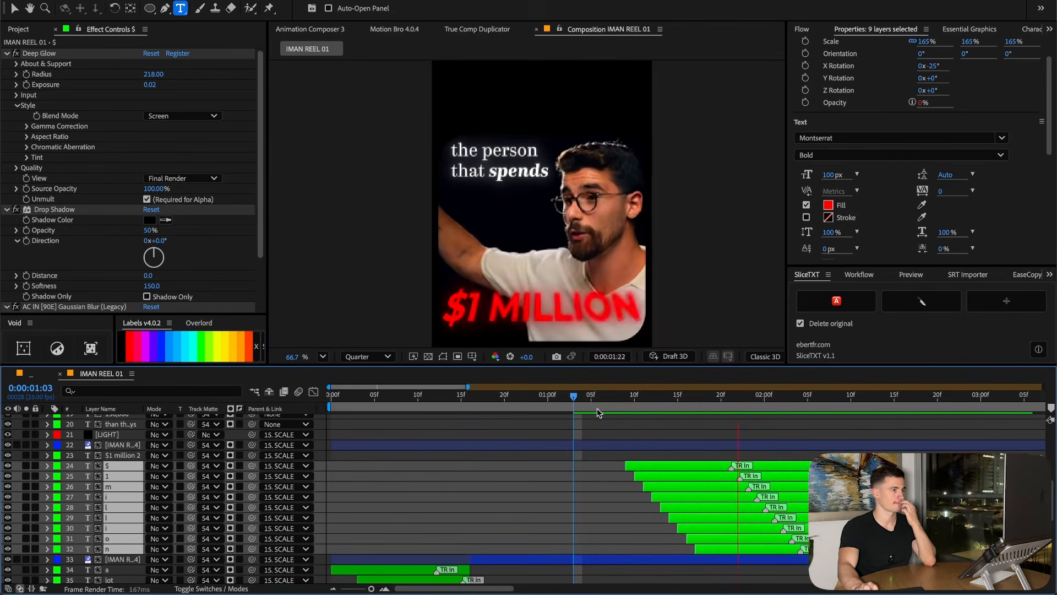
{"action": "key", "text": "space"}
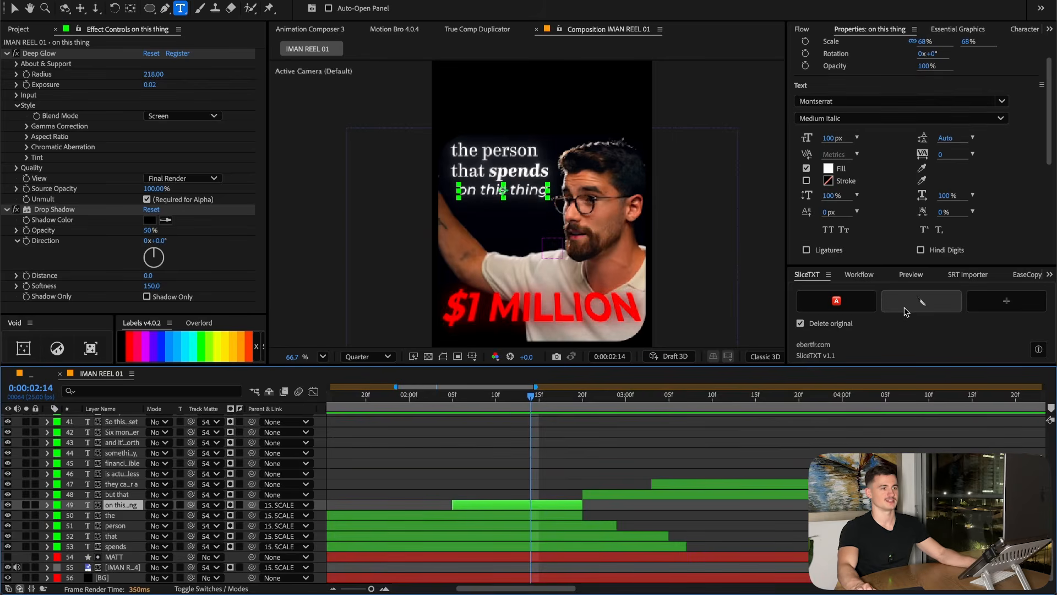
Slice the "on this thing" text into word layers with SliceTXT and paste the copied presets onto all three
{"action": "left_click", "coordinate": [910, 307]}
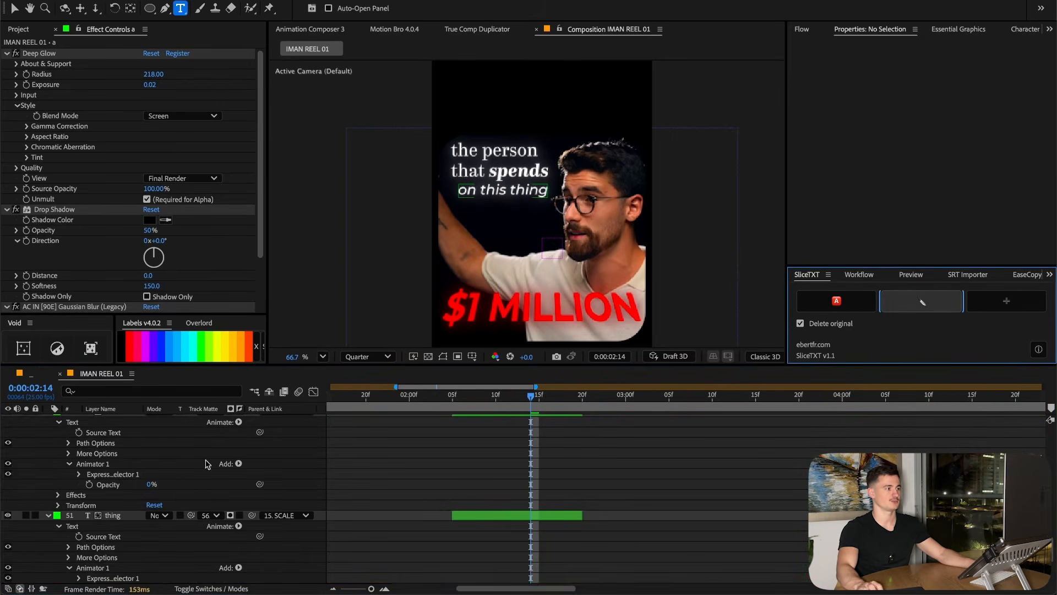
{"action": "left_click", "coordinate": [477, 510], "text": "shift"}
{"action": "left_click", "coordinate": [310, 29]}
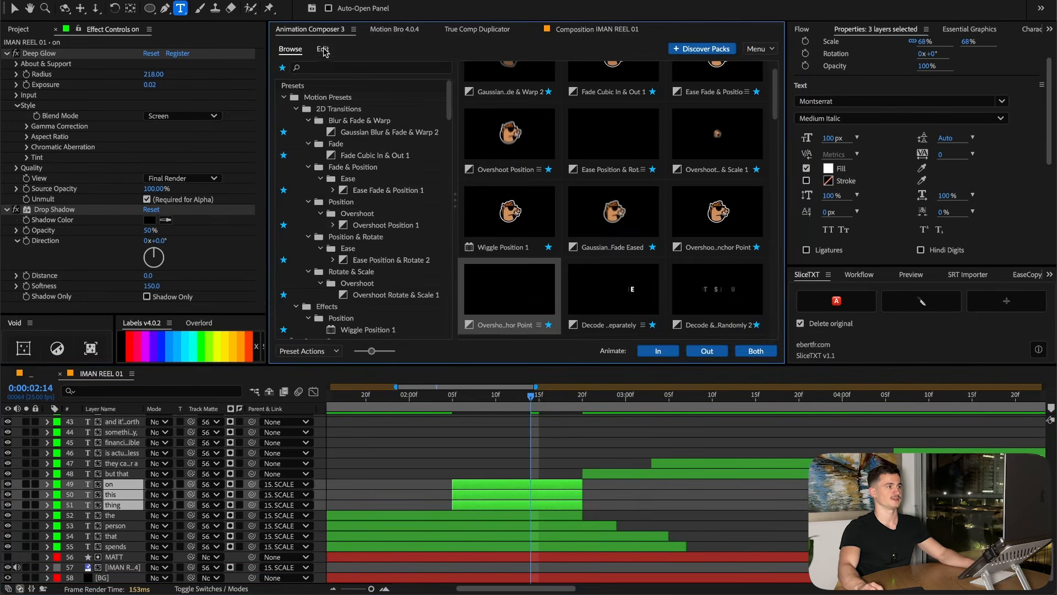
{"action": "left_click", "coordinate": [323, 48]}
{"action": "left_click", "coordinate": [742, 96]}
{"action": "left_click", "coordinate": [725, 174]}
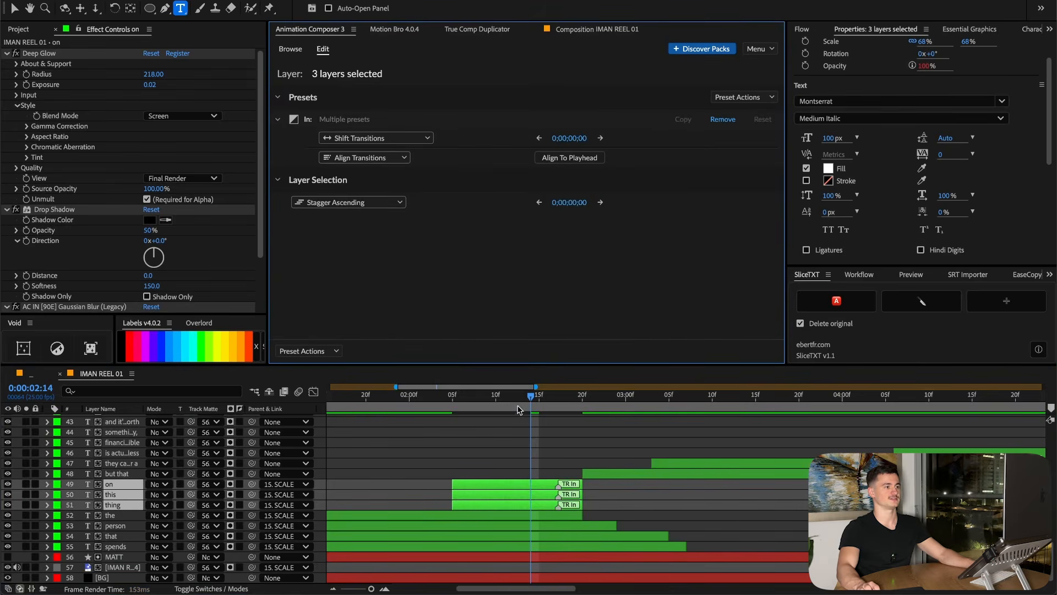
Stagger the "on", "this" and "thing" layers in descending order, spacing their starts at about 0:00:02:04, 0:00:02:07 and 0:00:02:12
{"action": "left_click_drag", "start_coordinate": [530, 399], "coordinate": [550, 408]}
{"action": "left_click", "coordinate": [313, 30]}
{"action": "left_click", "coordinate": [339, 202]}
{"action": "left_click", "coordinate": [391, 228]}
{"action": "left_click", "coordinate": [468, 441]}
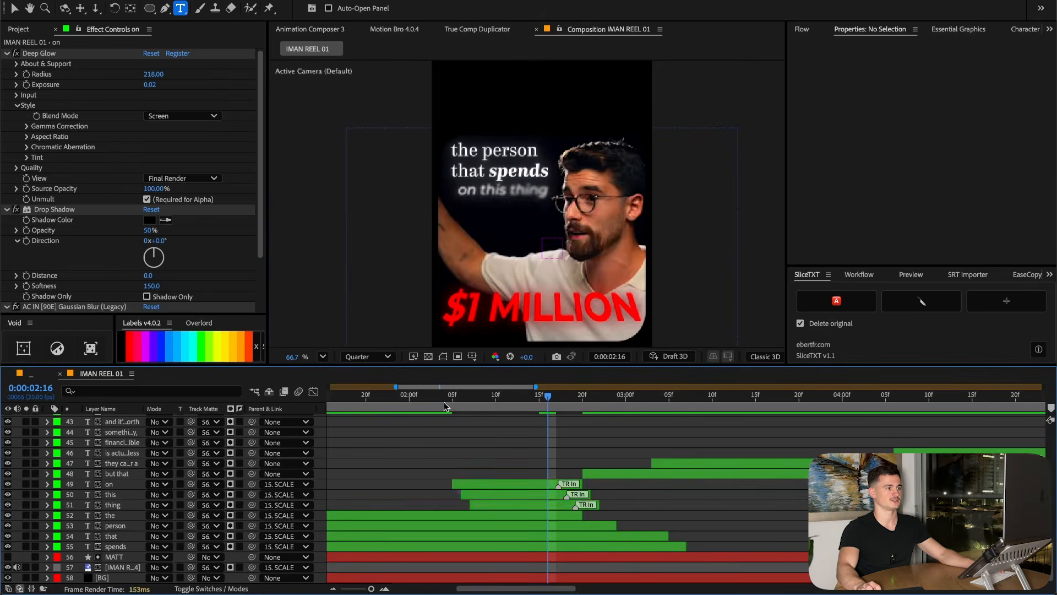
{"action": "left_click", "coordinate": [452, 406]}
Use Shift Markers to move the in-transition markers of "on", "this" and "thing" about 6 frames earlier
{"action": "left_click", "coordinate": [313, 28]}
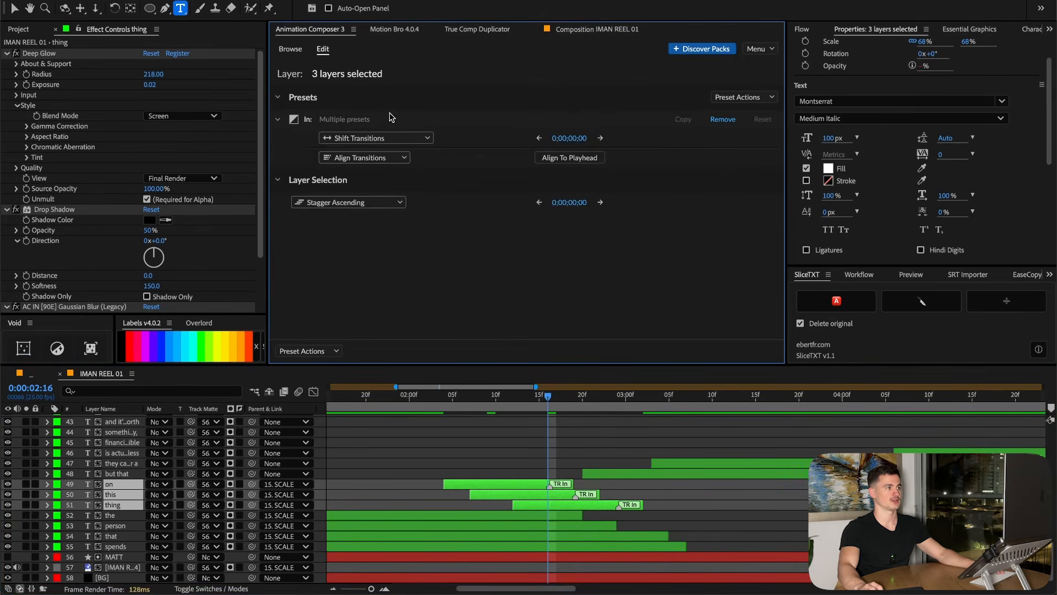
{"action": "left_click", "coordinate": [391, 137]}
{"action": "left_click", "coordinate": [413, 163]}
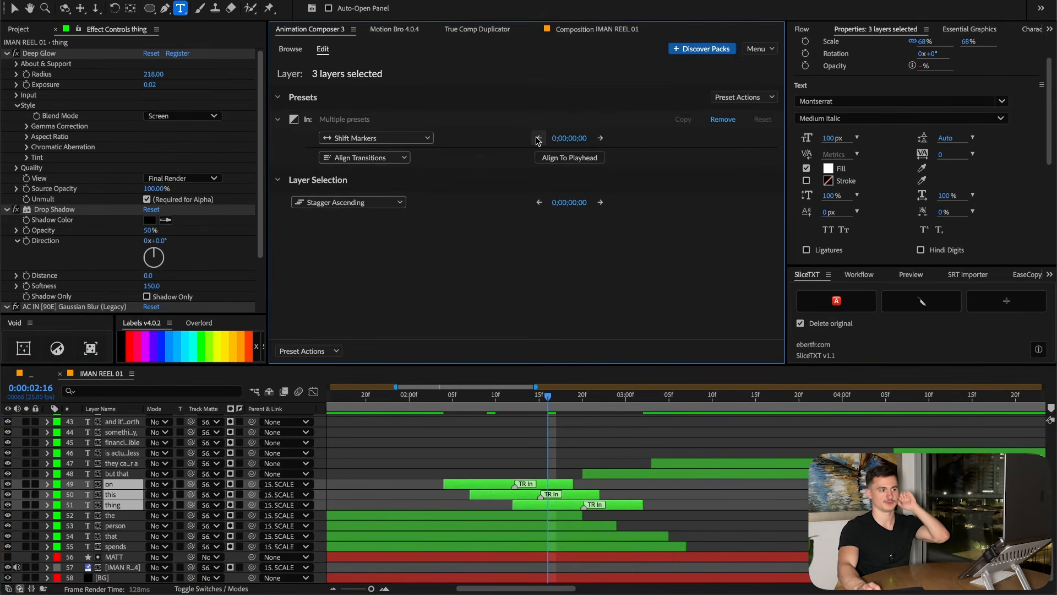
{"action": "left_click", "coordinate": [538, 139]}
Trim "on", "this" and "thing" to end at 0:00:02:20 and shift their transitions about 2 frames earlier
{"action": "key", "text": "ctrl+shift+d"}
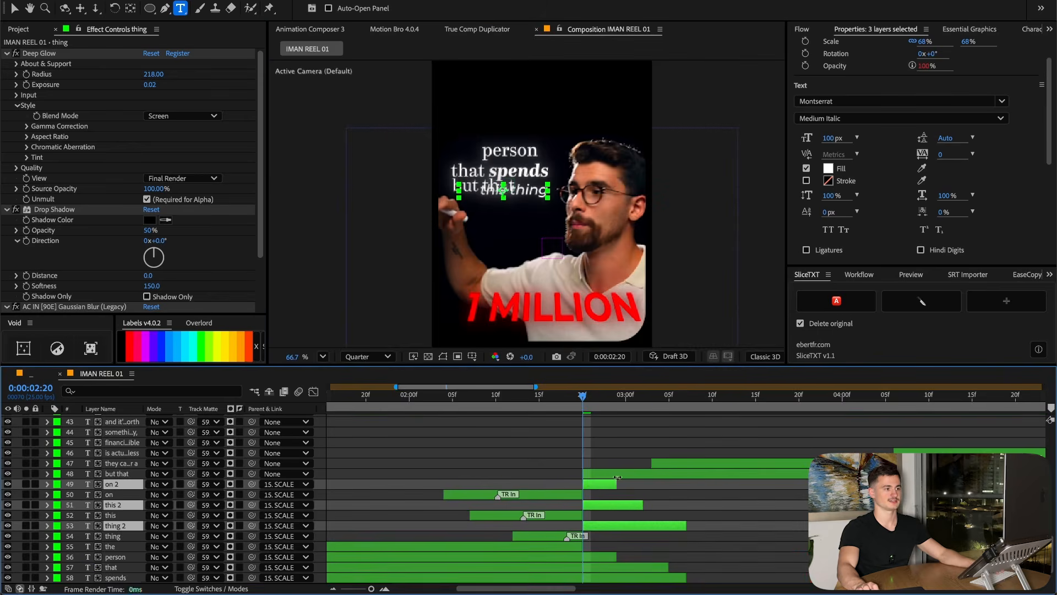
{"action": "key", "text": "Delete"}
{"action": "left_click", "coordinate": [568, 481]}
{"action": "left_click", "coordinate": [568, 504], "text": "shift"}
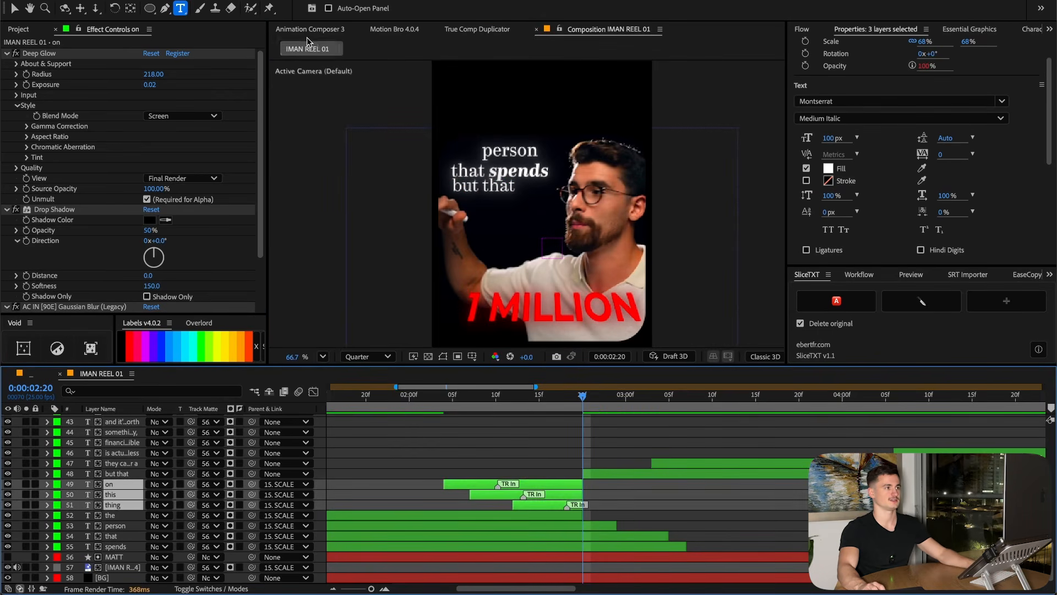
{"action": "left_click", "coordinate": [310, 29]}
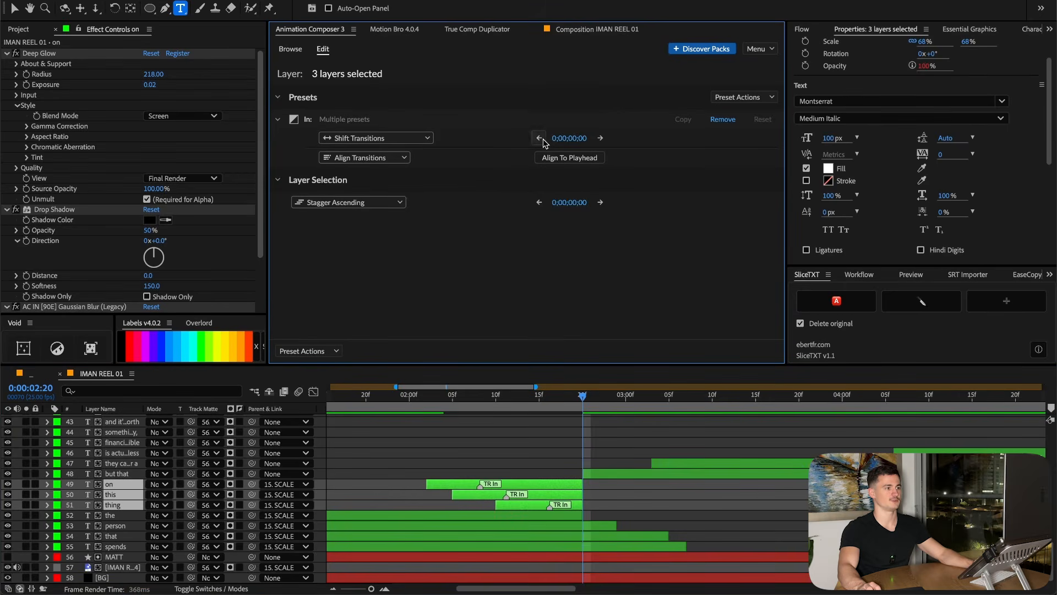
Use Shift Markers to move the three layers' in-transition markers about 5 frames later and preview from 0:00:02:00
{"action": "left_click", "coordinate": [399, 136]}
{"action": "left_click", "coordinate": [406, 161]}
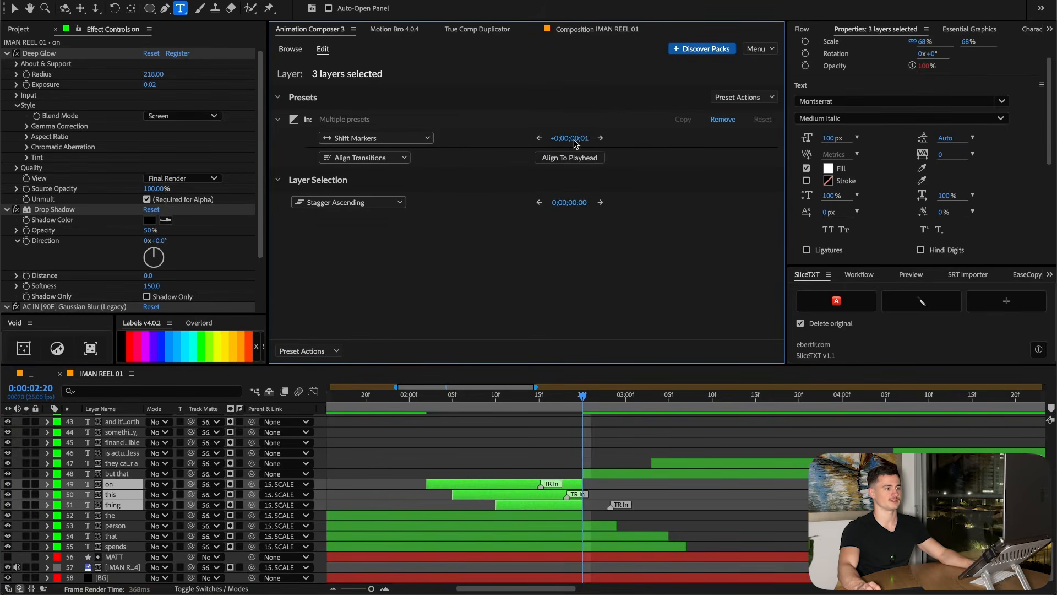
{"action": "left_click", "coordinate": [417, 404]}
{"action": "key", "text": "space"}
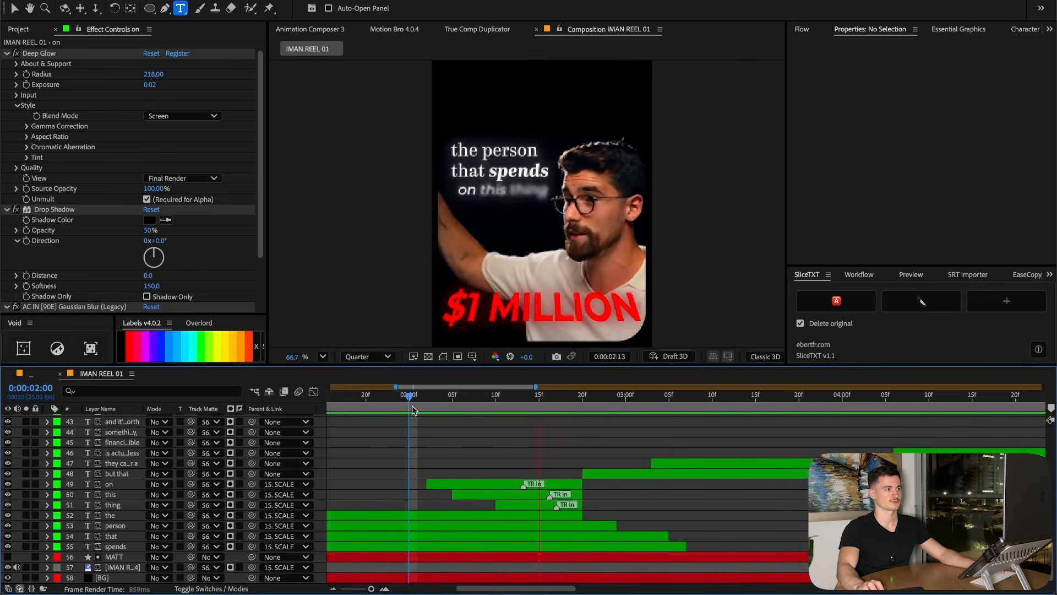
Preview the "on this thing" words and trim the "person", "that" and "spends" layers to end at 0:00:02:20
{"action": "left_click", "coordinate": [539, 505]}
{"action": "left_click", "coordinate": [508, 419]}
{"action": "left_click", "coordinate": [531, 504]}
{"action": "left_click_drag", "start_coordinate": [543, 408], "coordinate": [481, 415]}
{"action": "key", "text": "space"}
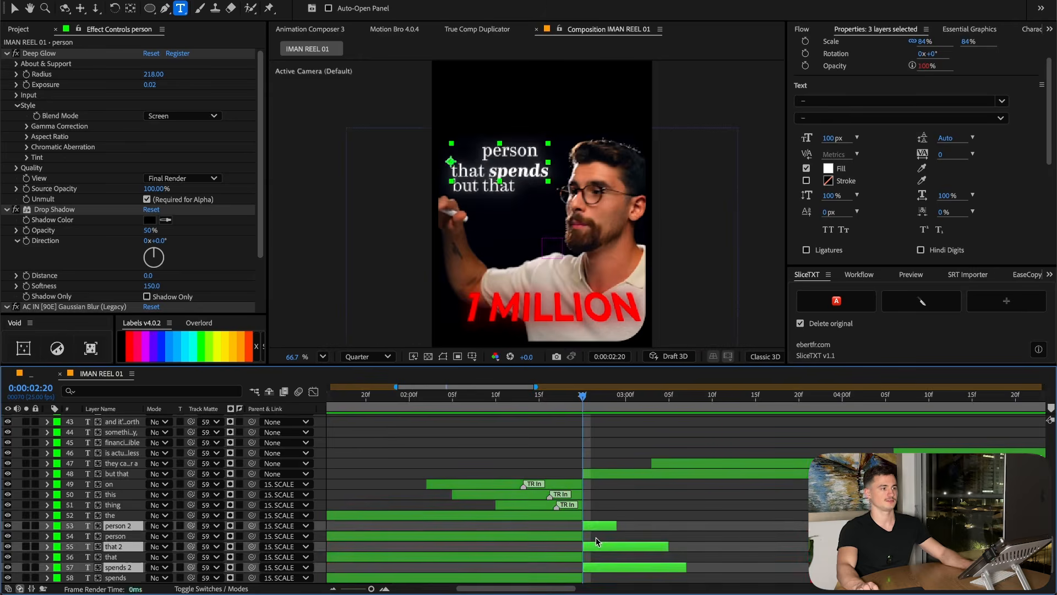
{"action": "key", "text": "Delete"}
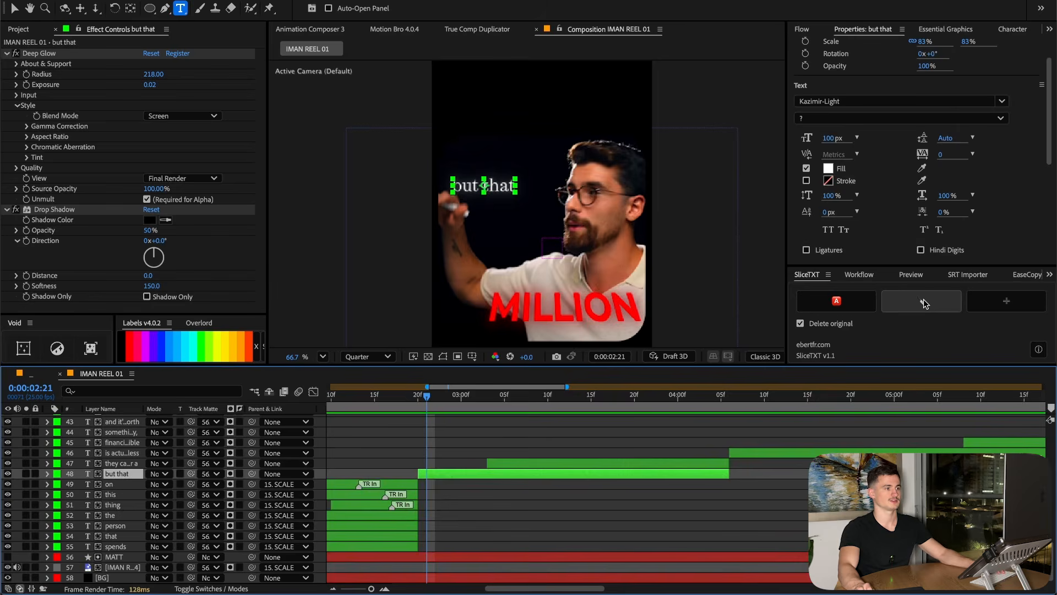
Slice the "but that" and "they can sell for a" texts into separate word layers with SliceTXT and collapse their properties
{"action": "left_click", "coordinate": [923, 302]}
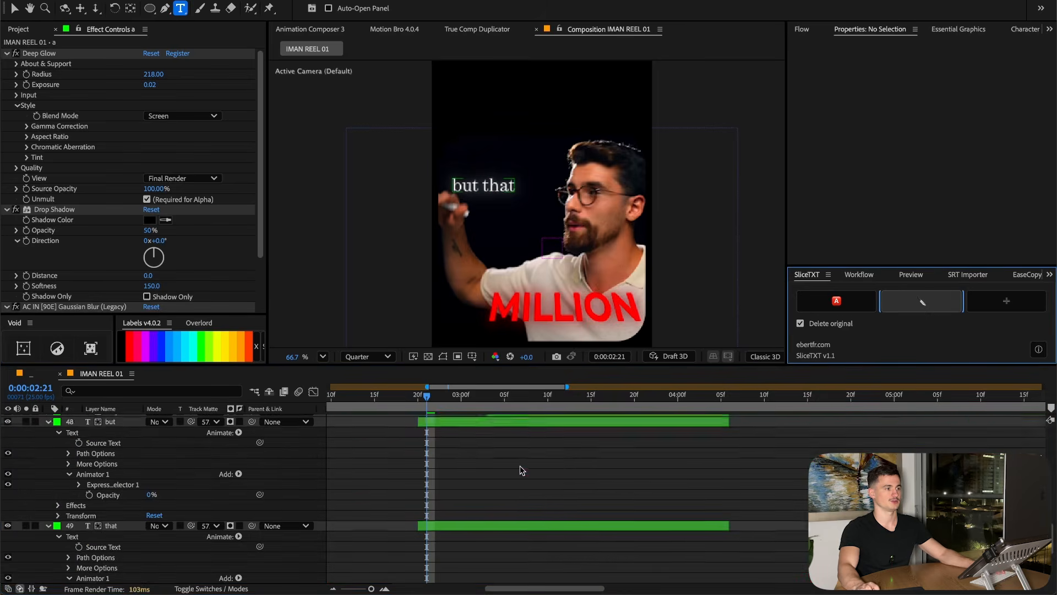
{"action": "scroll", "coordinate": [455, 487], "scroll_direction": "down", "scroll_amount": 3}
{"action": "left_click", "coordinate": [54, 471]}
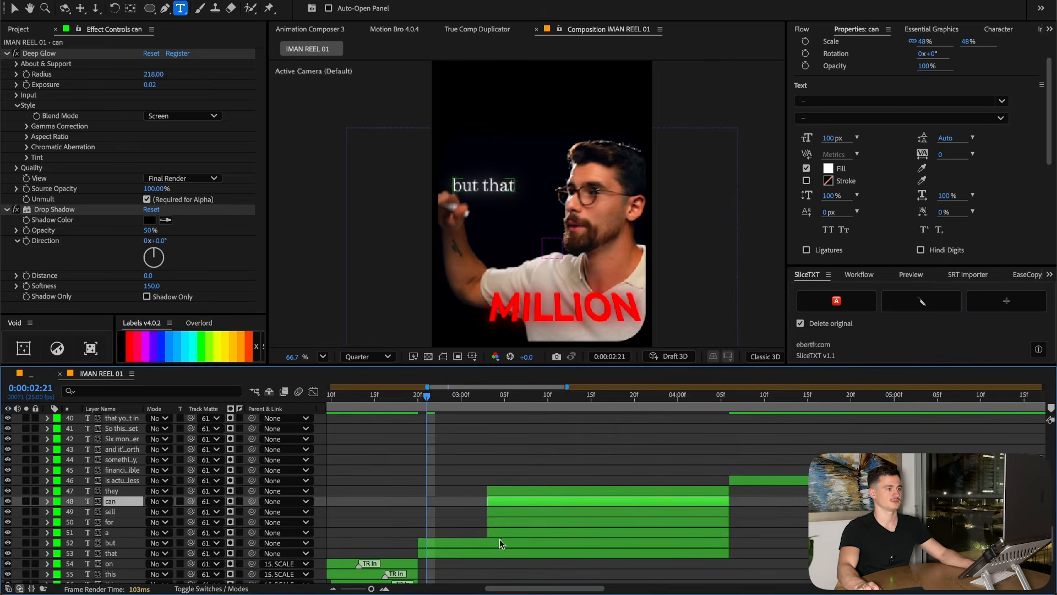
Paste the copied presets onto the seven word layers of "they can sell for a" and "but that"
{"action": "left_click", "coordinate": [498, 490]}
{"action": "left_click", "coordinate": [491, 553], "text": "shift"}
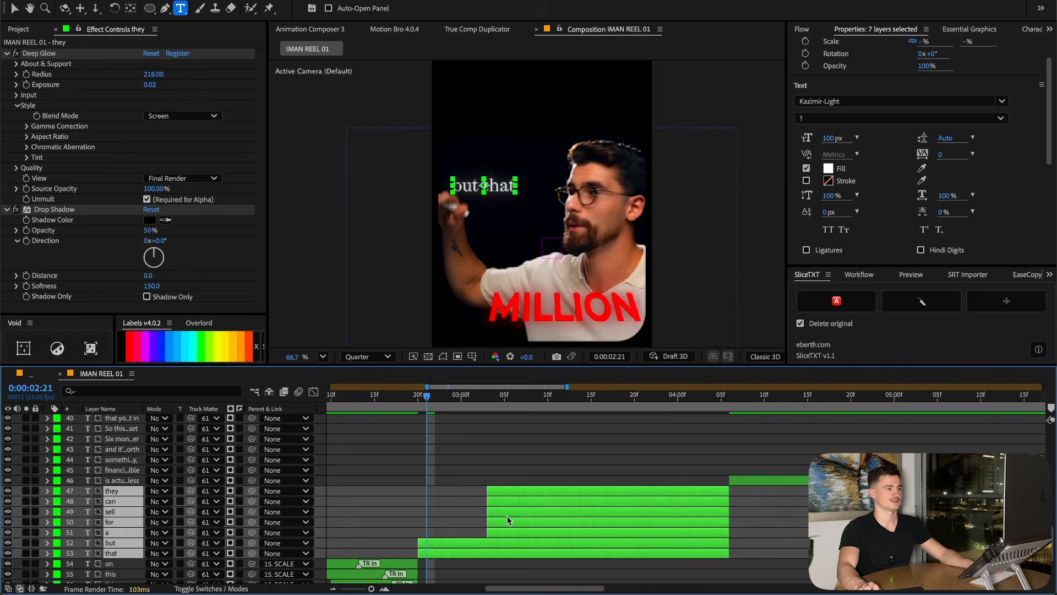
{"action": "left_click", "coordinate": [310, 29]}
{"action": "left_click", "coordinate": [742, 97]}
{"action": "left_click", "coordinate": [731, 176]}
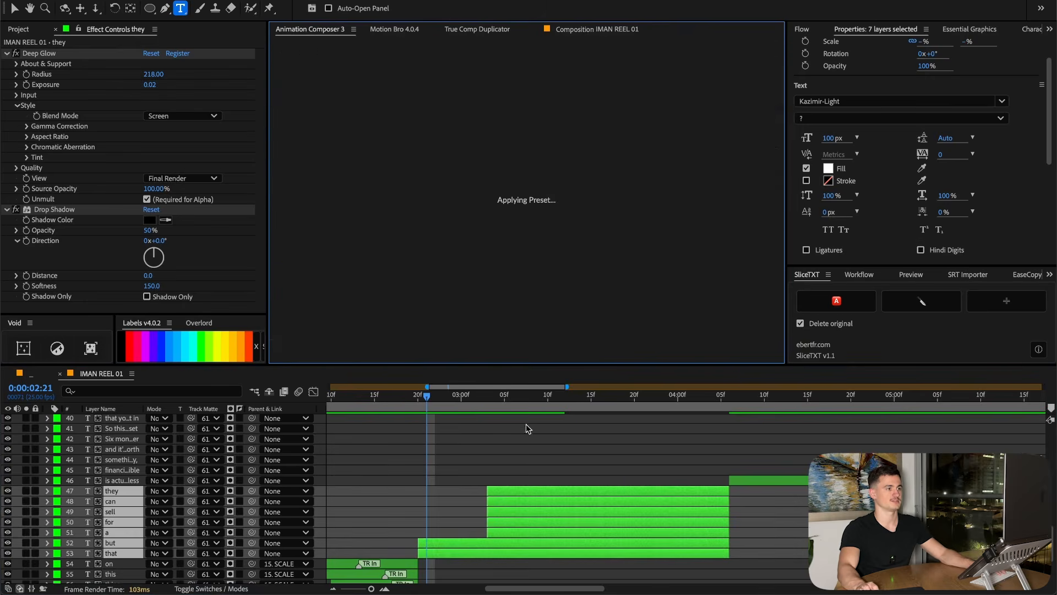
Stagger the seven "but that" and "they can sell for a" word layers to the speech and shift their in-transition markers about 4 frames earlier
{"action": "left_click_drag", "start_coordinate": [537, 400], "coordinate": [623, 409]}
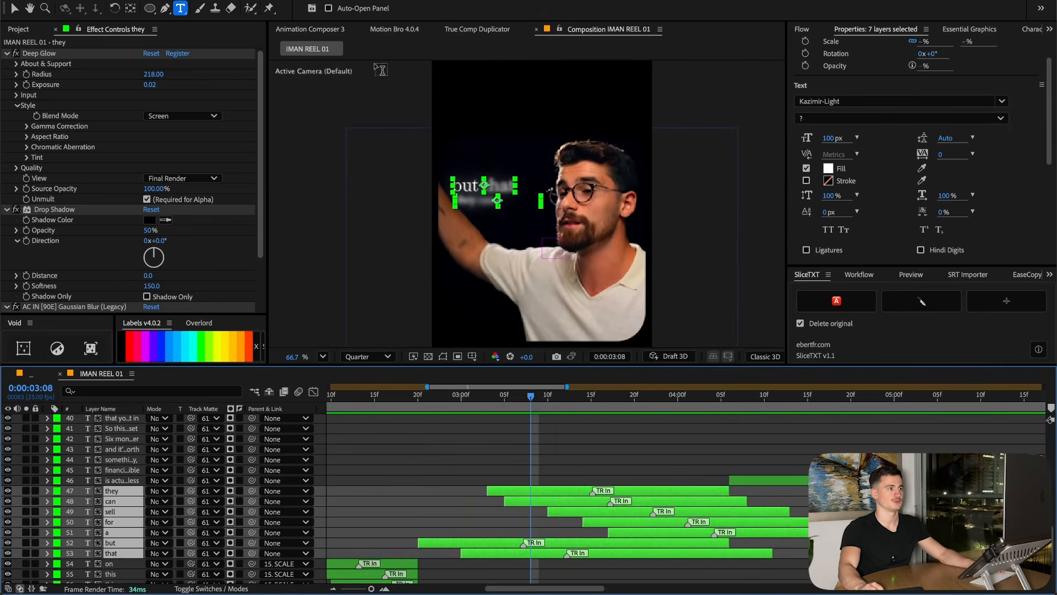
{"action": "left_click", "coordinate": [310, 29]}
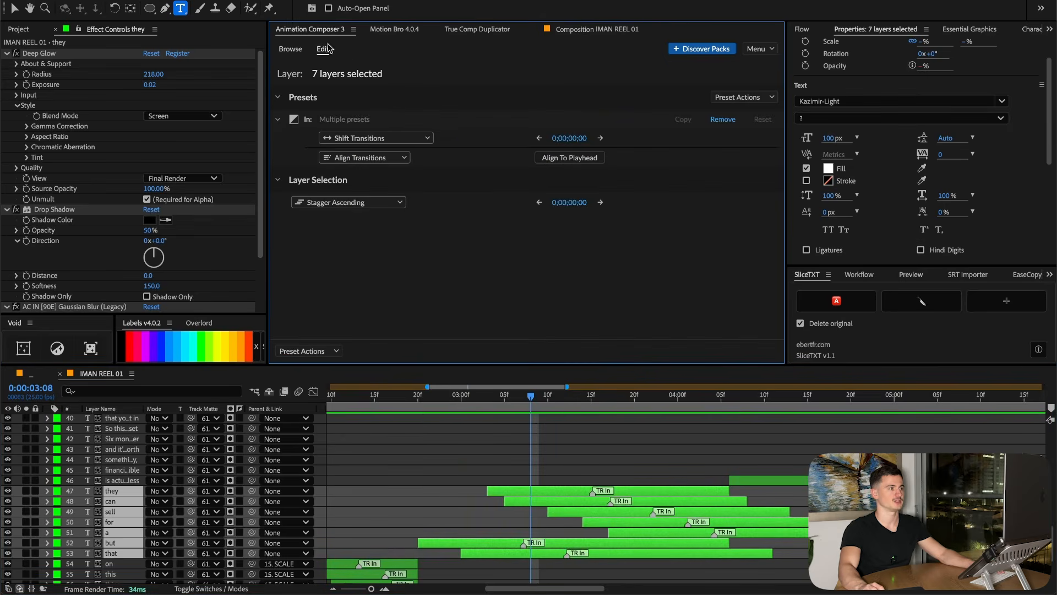
{"action": "left_click", "coordinate": [372, 138]}
{"action": "left_click", "coordinate": [353, 159]}
{"action": "left_click", "coordinate": [540, 138]}
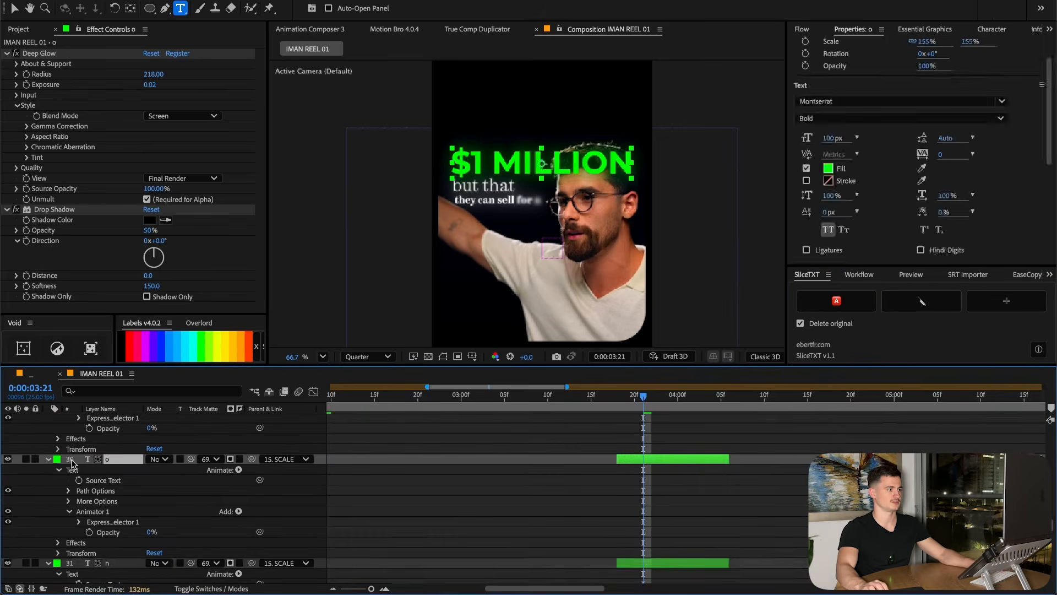
Collapse the expanded properties of the sliced "$1 MILLION" letter layers
{"action": "key", "text": "ctrl+a"}
{"action": "left_click", "coordinate": [592, 511]}
{"action": "scroll", "coordinate": [592, 511], "scroll_direction": "up", "scroll_amount": 10}
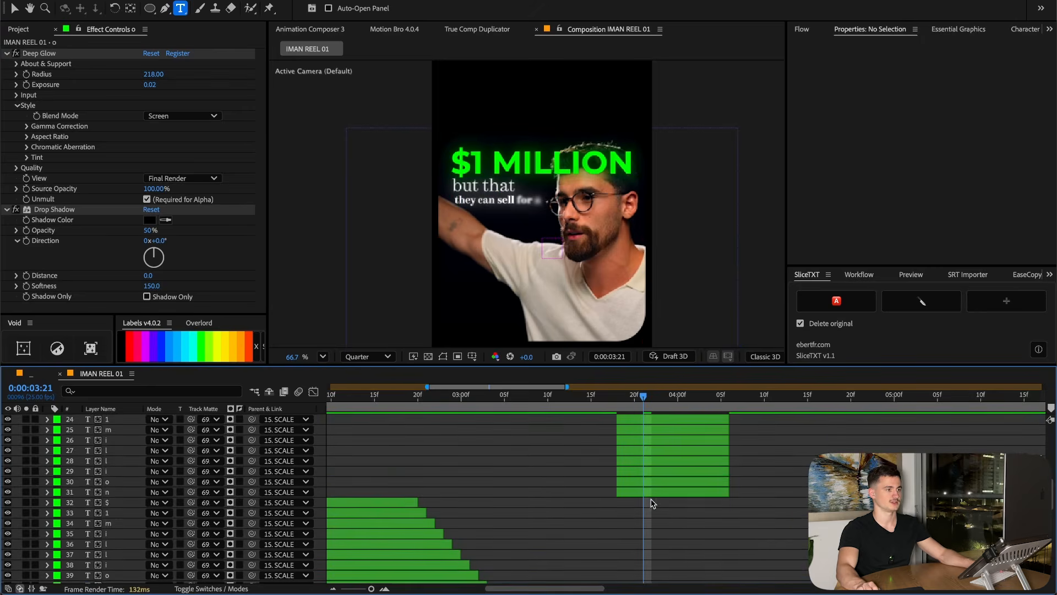
Paste the copied presets onto the nine "$1 MILLION" letter layers with Animation Composer
{"action": "left_click", "coordinate": [650, 501]}
{"action": "scroll", "coordinate": [649, 494], "scroll_direction": "up", "scroll_amount": 3}
{"action": "left_click", "coordinate": [648, 488], "text": "shift"}
{"action": "scroll", "coordinate": [551, 405], "scroll_direction": "down", "scroll_amount": 2}
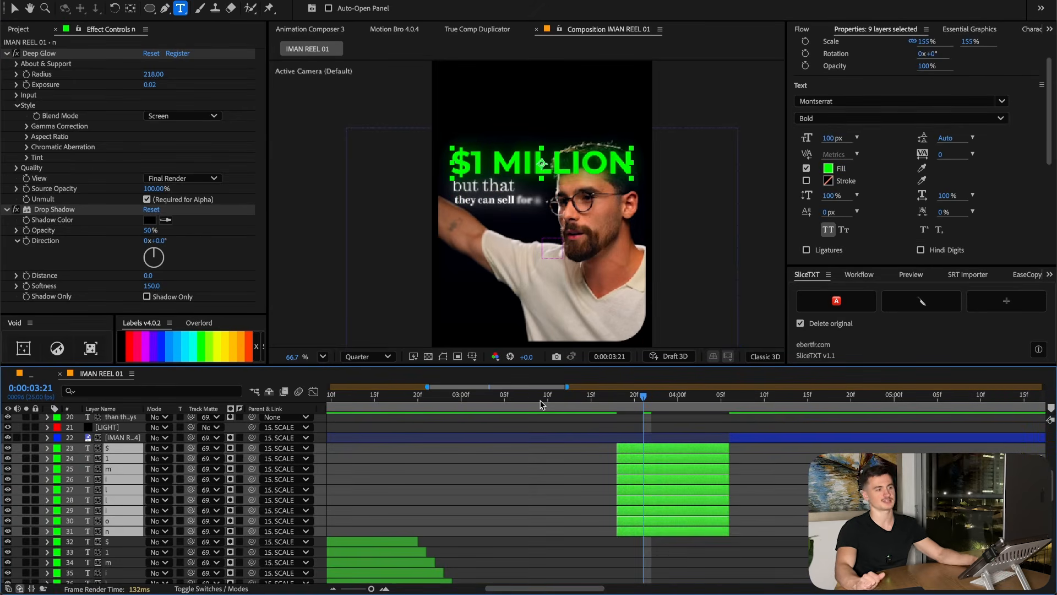
{"action": "left_click", "coordinate": [320, 31]}
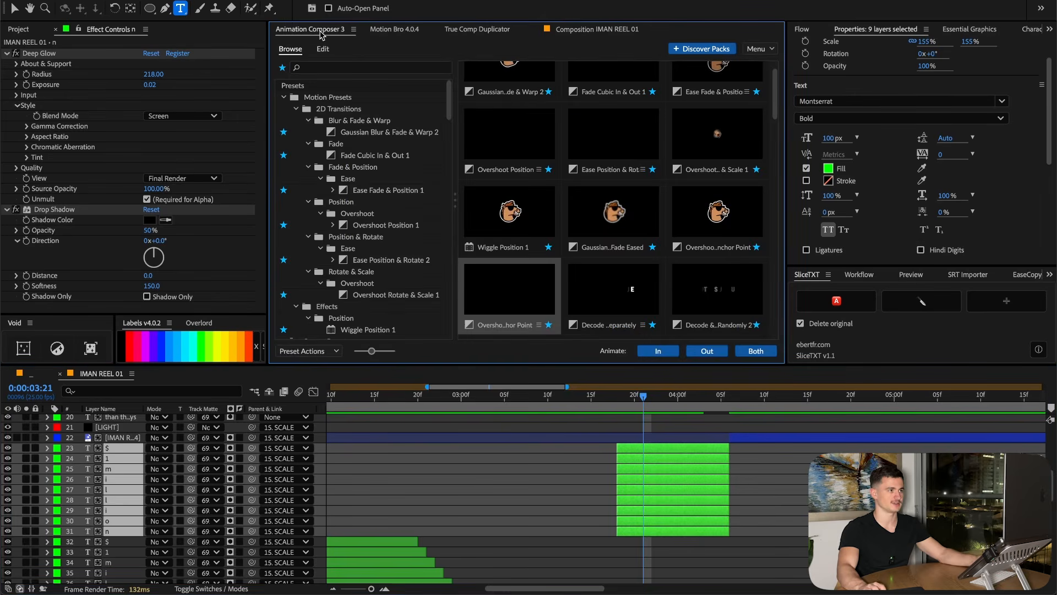
{"action": "left_click", "coordinate": [394, 30]}
{"action": "left_click", "coordinate": [604, 32]}
{"action": "left_click", "coordinate": [317, 31]}
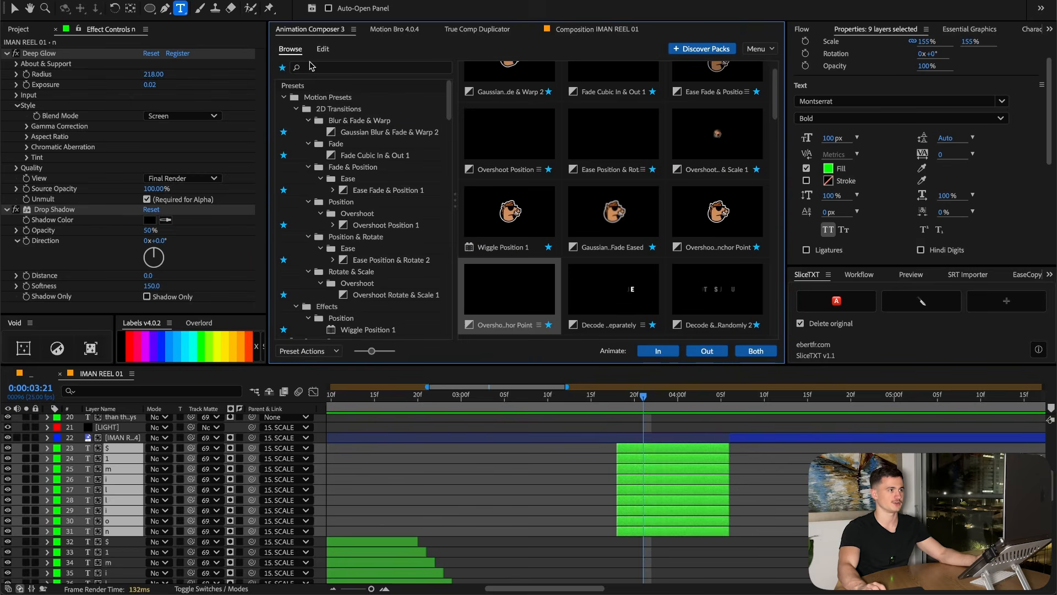
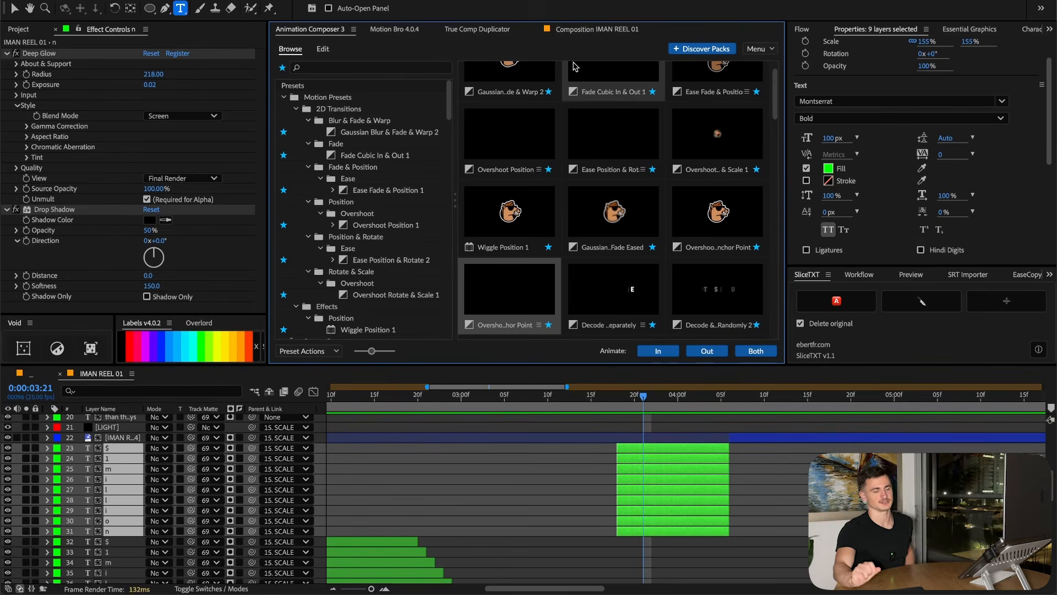
{"action": "left_click", "coordinate": [324, 50]}
{"action": "left_click", "coordinate": [740, 97]}
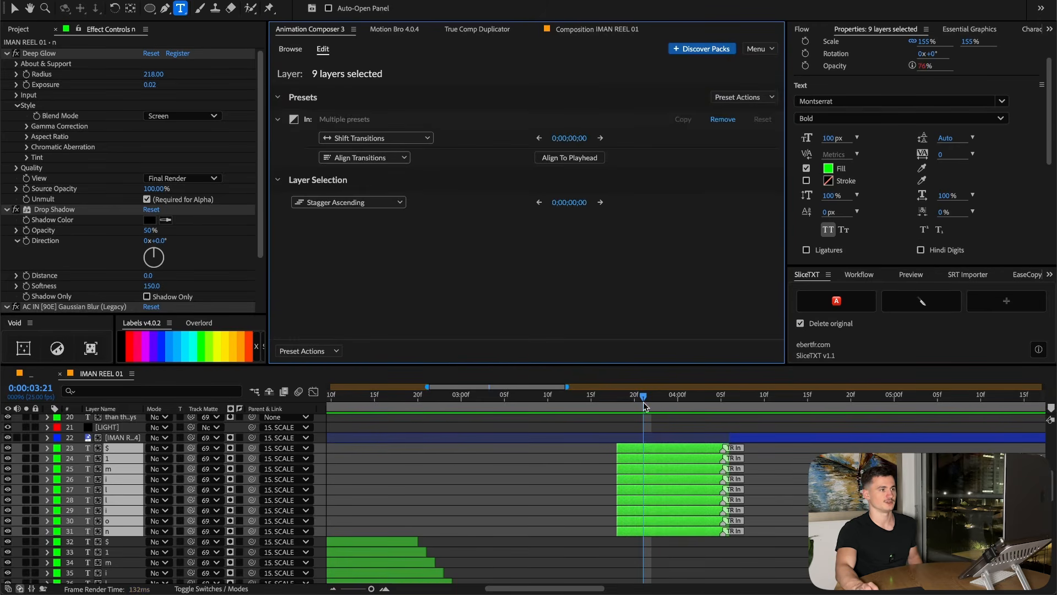
Stagger the nine letter layers in descending order by one frame each and move them about 5 frames earlier
{"action": "left_click", "coordinate": [363, 228]}
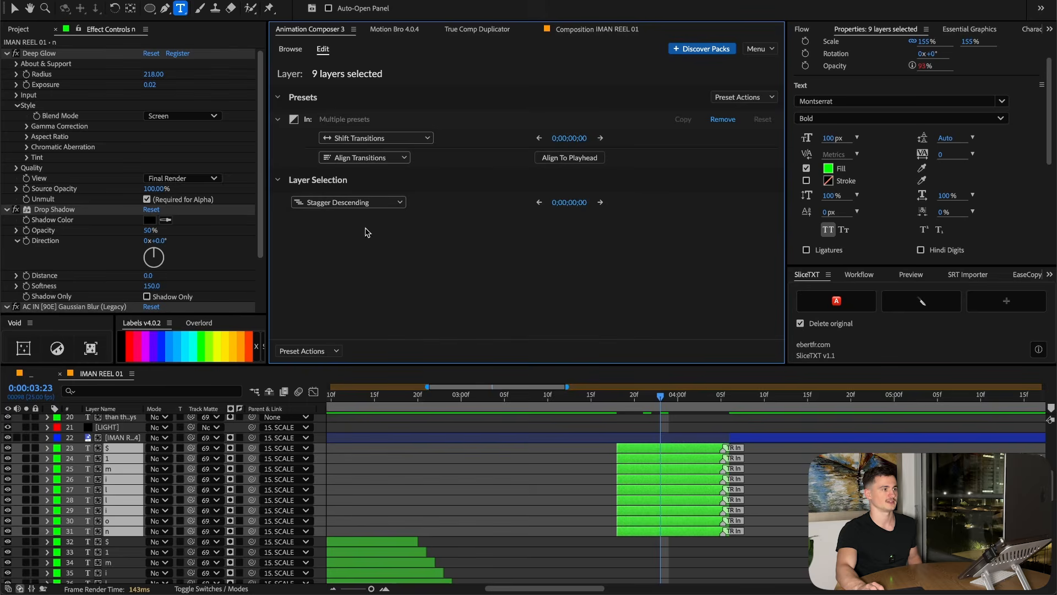
{"action": "left_click", "coordinate": [600, 202]}
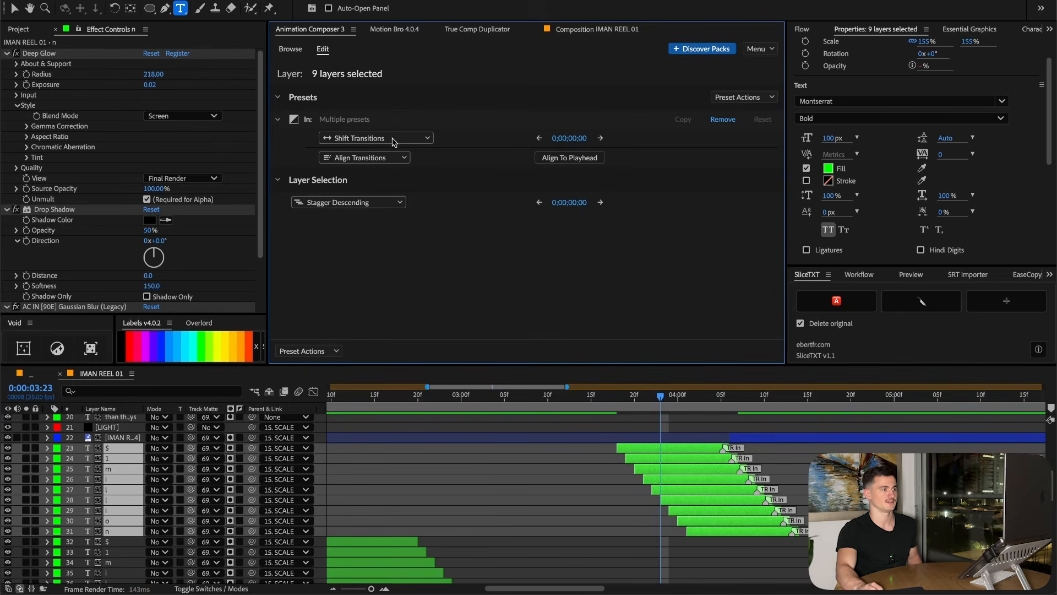
{"action": "left_click", "coordinate": [539, 138]}
{"action": "left_click", "coordinate": [539, 138]}
{"action": "left_click_drag", "start_coordinate": [570, 406], "coordinate": [556, 405]}
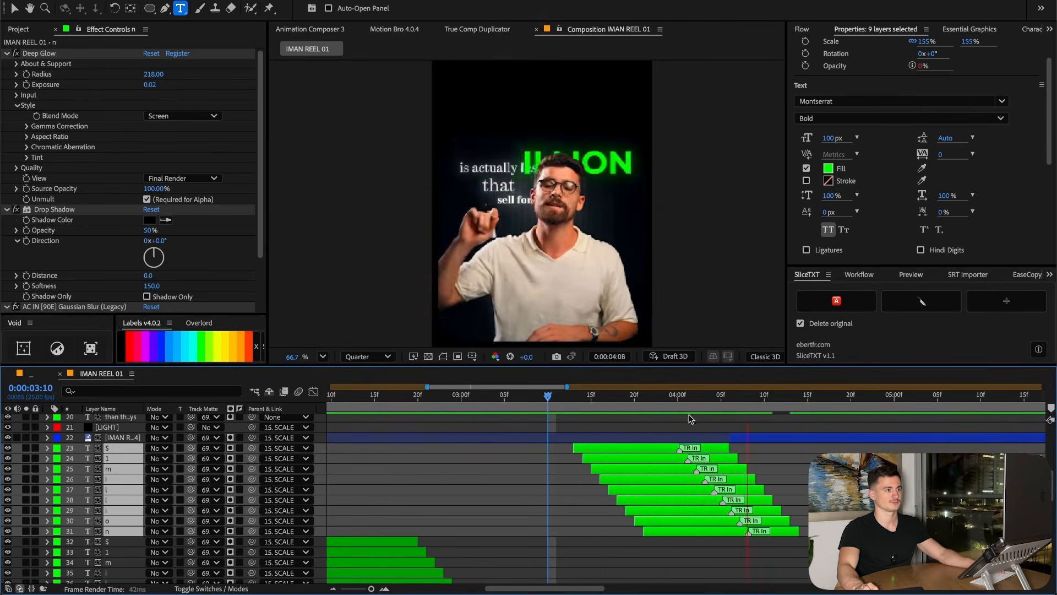
{"action": "left_click", "coordinate": [521, 395]}
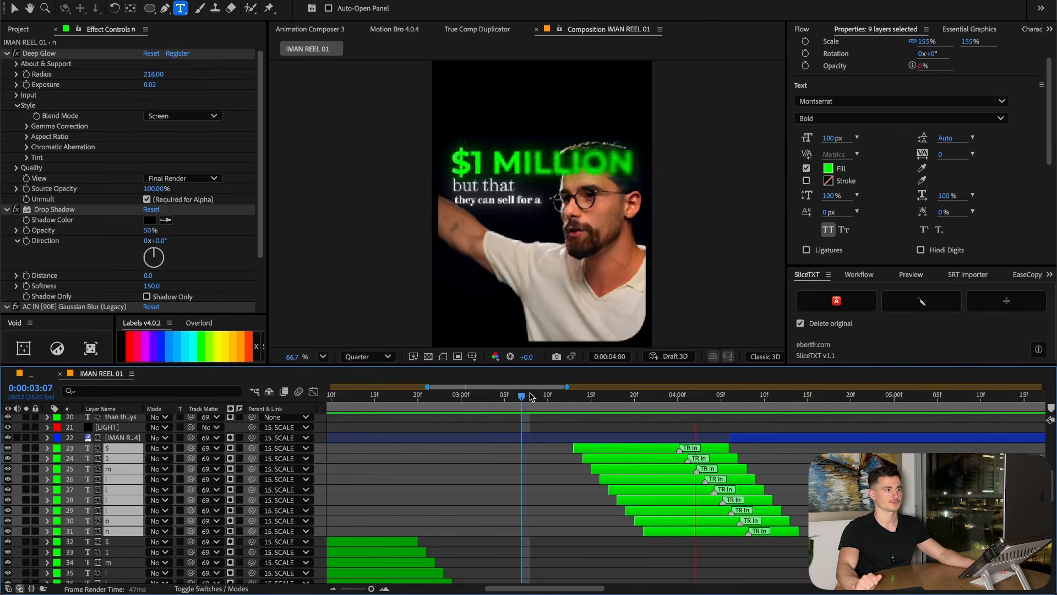
Trim the seven "they can sell for a" and "but that" word layers to end at 0:00:04:06
{"action": "mouse_move", "coordinate": [736, 397]}
{"action": "left_mouse_down"}
{"action": "mouse_move", "coordinate": [755, 397]}
{"action": "mouse_move", "coordinate": [558, 392]}
{"action": "mouse_move", "coordinate": [748, 406]}
{"action": "mouse_move", "coordinate": [729, 405]}
{"action": "left_mouse_up"}
{"action": "scroll", "coordinate": [741, 475], "scroll_direction": "down", "scroll_amount": 10}
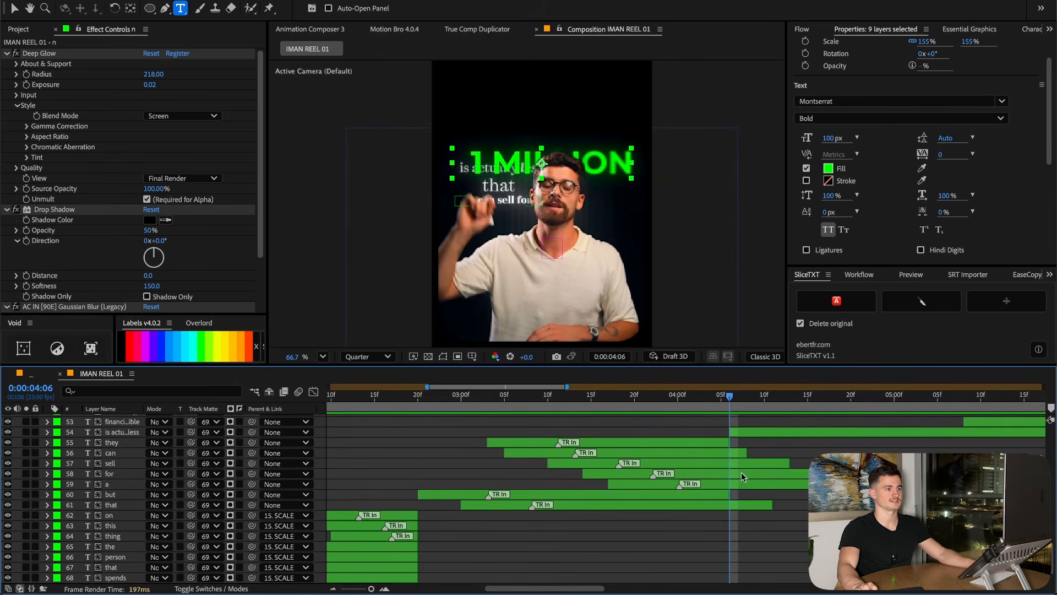
{"action": "left_click_drag", "start_coordinate": [727, 444], "coordinate": [725, 504]}
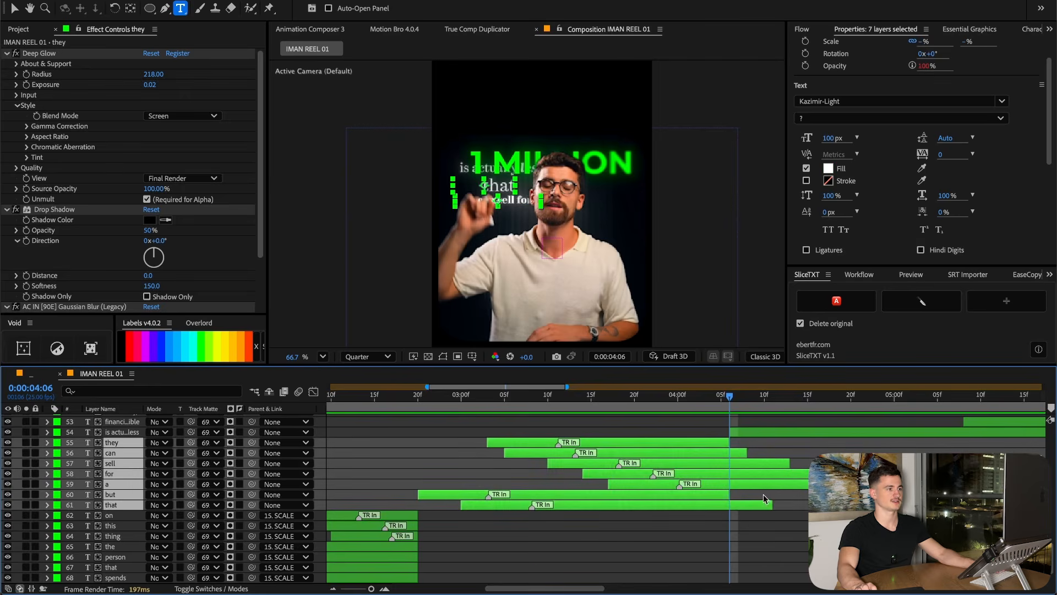
{"action": "key", "text": "ctrl+shift+d"}
{"action": "key", "text": "Delete"}
Slice the "is actually less" text into separate word layers with SliceTXT and collapse their properties
{"action": "scroll", "coordinate": [767, 482], "scroll_direction": "up", "scroll_amount": 3}
{"action": "left_click", "coordinate": [766, 461]}
{"action": "left_click_drag", "start_coordinate": [567, 387], "coordinate": [736, 386]}
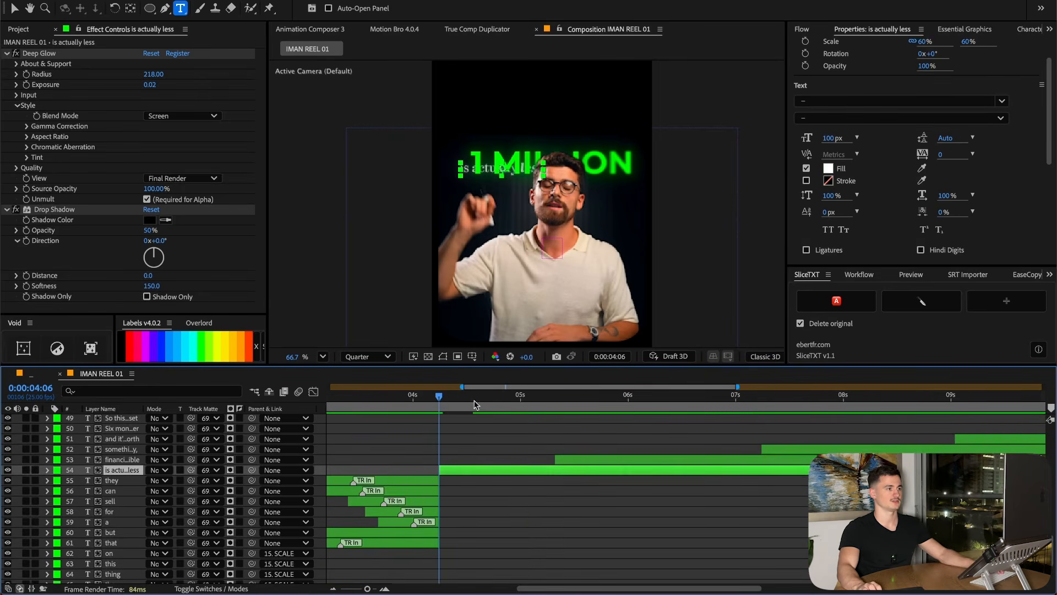
{"action": "left_click_drag", "start_coordinate": [474, 406], "coordinate": [532, 401]}
{"action": "left_click", "coordinate": [921, 302]}
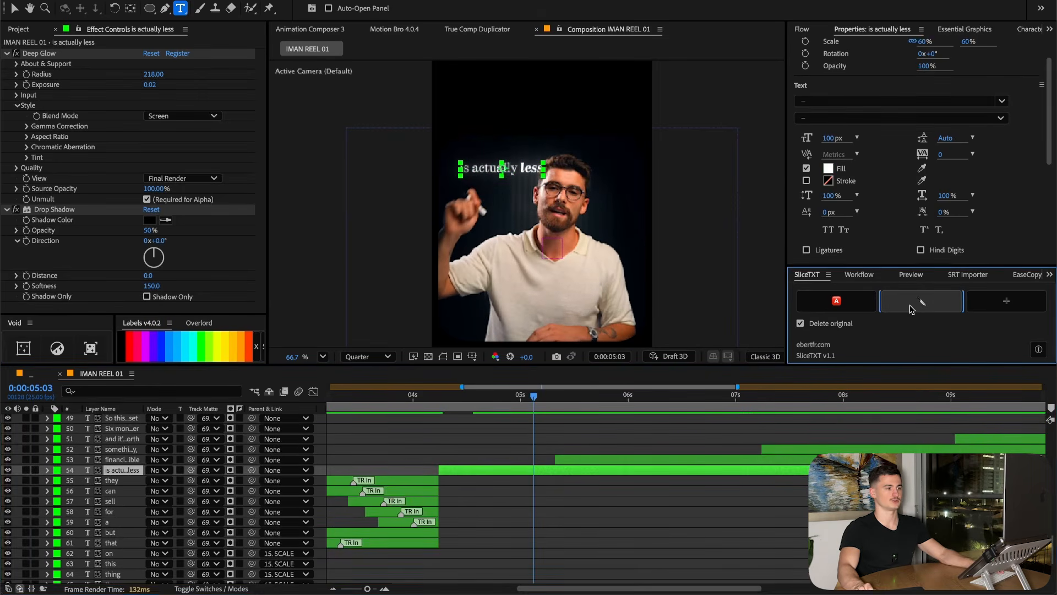
{"action": "left_click", "coordinate": [48, 455]}
{"action": "scroll", "coordinate": [498, 489], "scroll_direction": "up", "scroll_amount": 5}
{"action": "left_click", "coordinate": [498, 489]}
{"action": "left_click", "coordinate": [498, 520]}
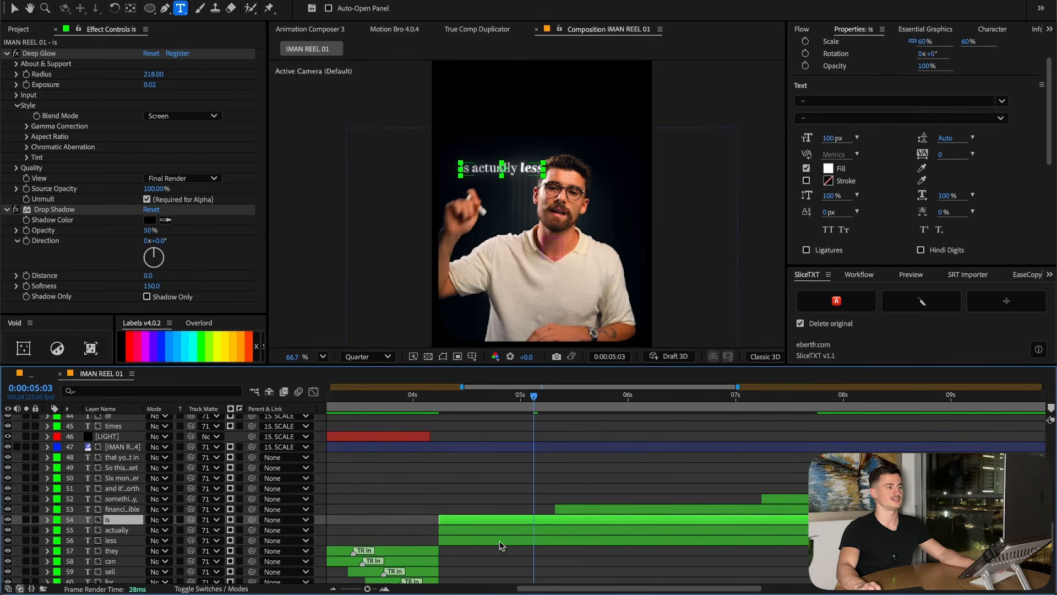
Slice the "financially irresponsible" text into two word layers with SliceTXT
{"action": "left_click", "coordinate": [581, 509]}
{"action": "left_click_drag", "start_coordinate": [603, 397], "coordinate": [701, 395]}
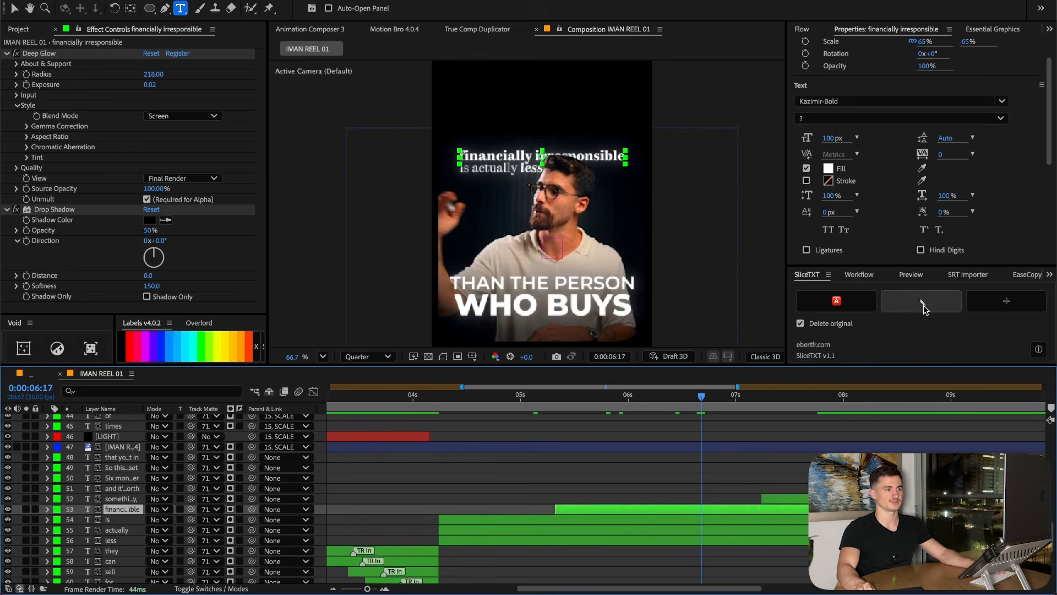
{"action": "left_click", "coordinate": [922, 303]}
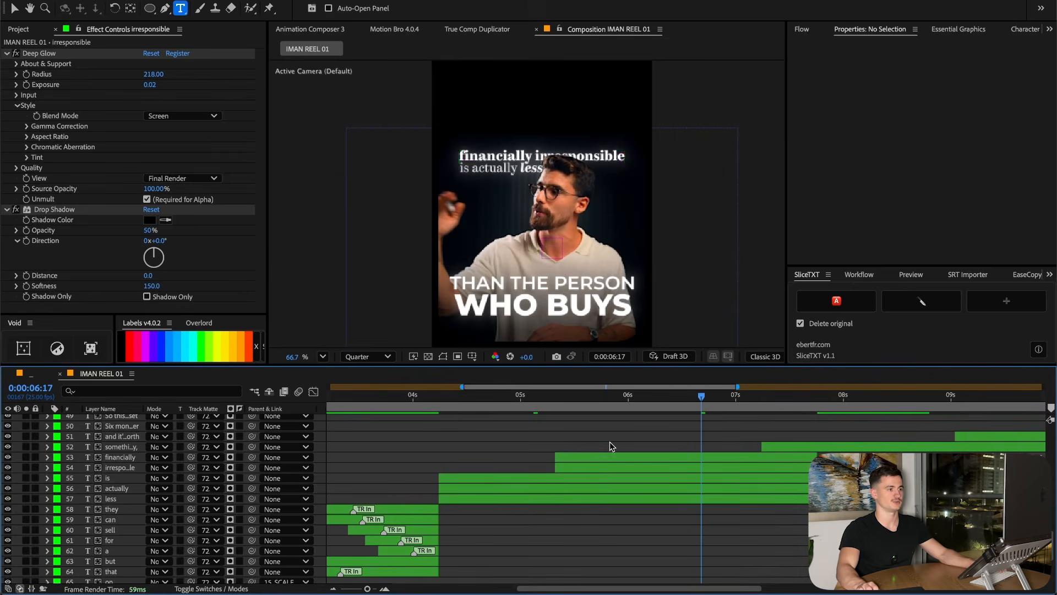
Paste the copied presets onto the five word layers of "financially irresponsible" and "is actually less"
{"action": "left_click", "coordinate": [609, 458]}
{"action": "left_click", "coordinate": [589, 497], "text": "shift"}
{"action": "left_click", "coordinate": [320, 31]}
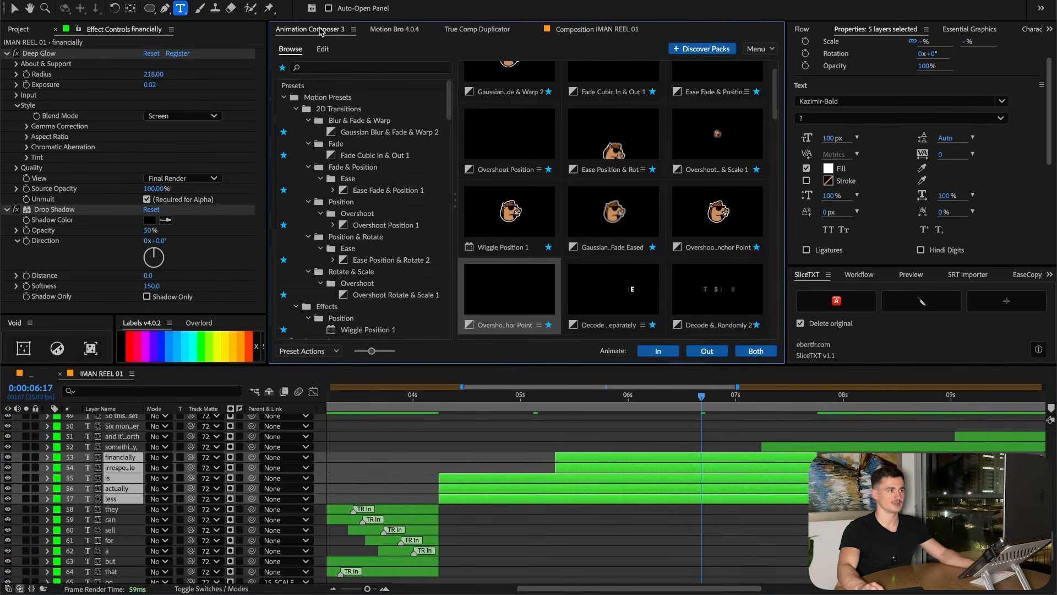
{"action": "left_click", "coordinate": [747, 99]}
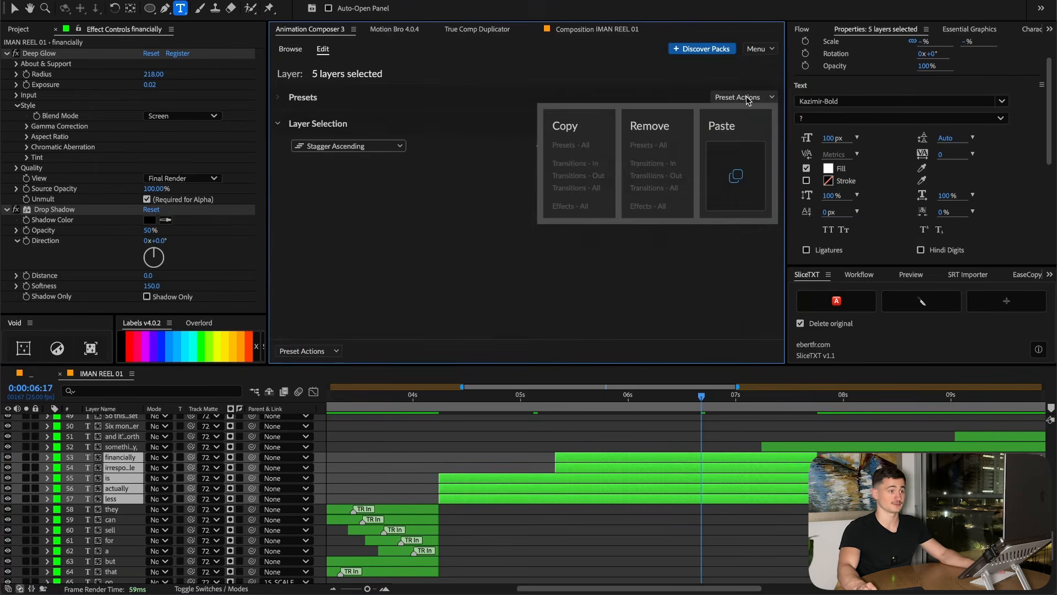
{"action": "left_click", "coordinate": [722, 182]}
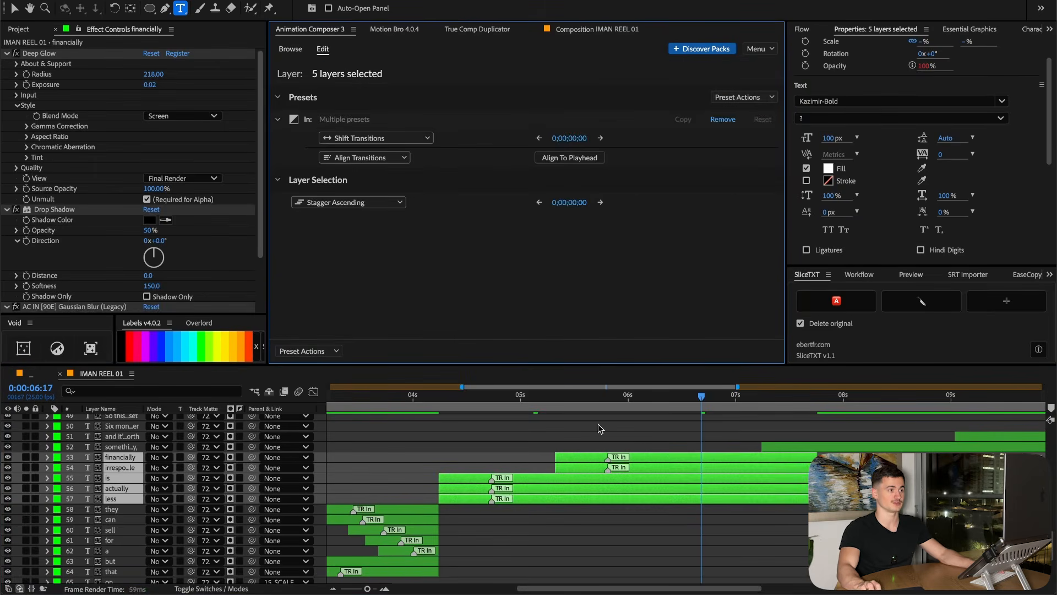
Time the words to the speech, starting "actually" at about 0:00:04:11, "less" at about 0:00:04:22 and "irresponsible" at about 0:00:05:22
{"action": "left_click", "coordinate": [593, 409]}
{"action": "left_click_drag", "start_coordinate": [604, 411], "coordinate": [555, 408]}
{"action": "left_click", "coordinate": [290, 26]}
{"action": "left_click", "coordinate": [521, 464]}
{"action": "left_click", "coordinate": [526, 490]}
{"action": "left_click", "coordinate": [526, 497], "text": "shift"}
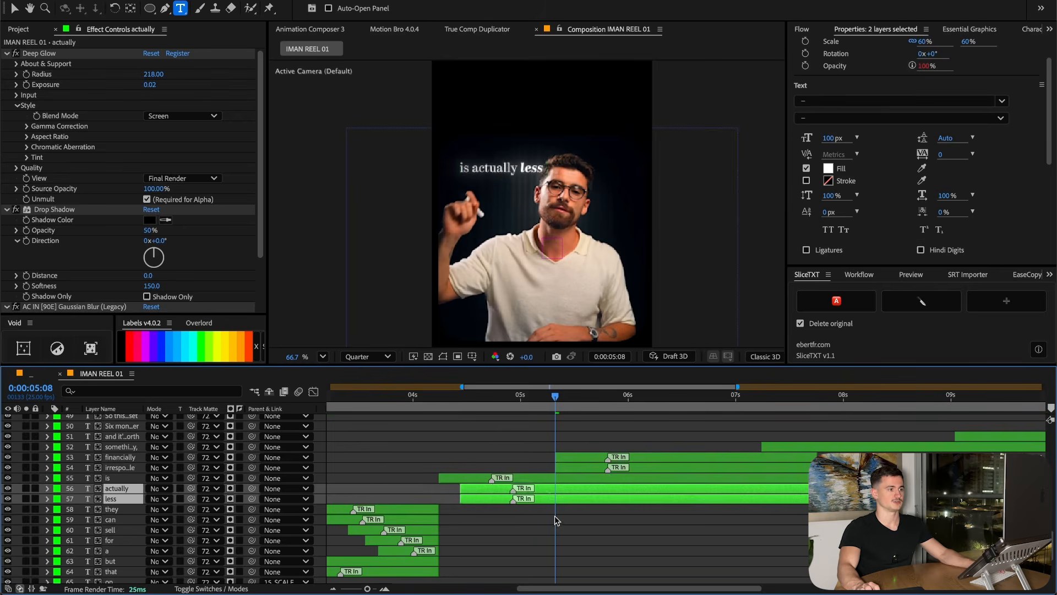
{"action": "left_click", "coordinate": [563, 499]}
{"action": "left_click_drag", "start_coordinate": [580, 468], "coordinate": [622, 466]}
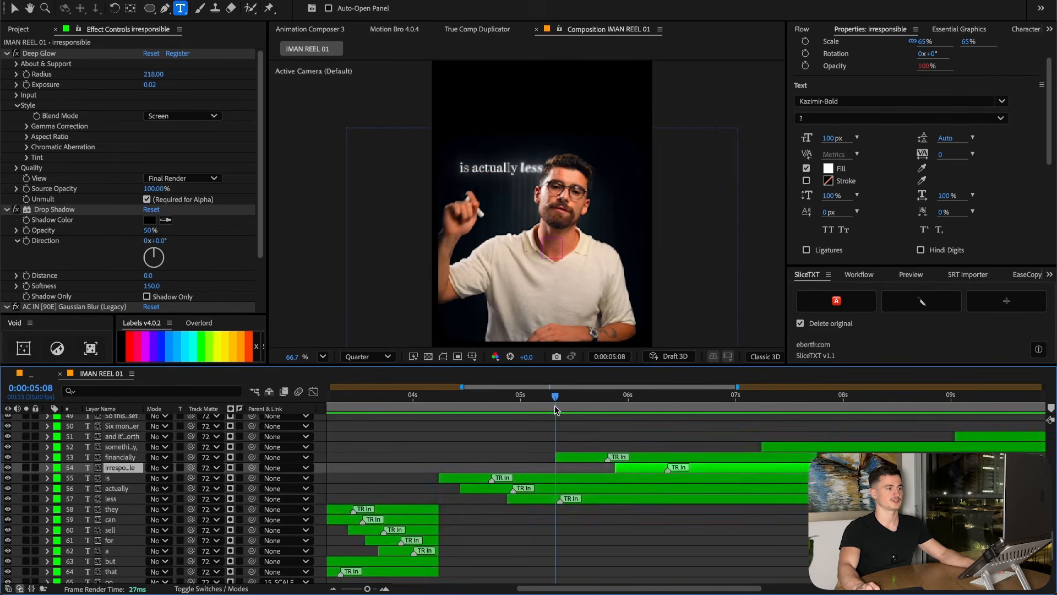
Set the in-transition Gaussian Blur Blurriness of the "financially" and "irresponsible" layers to 15 and preview the words
{"action": "left_click", "coordinate": [564, 458]}
{"action": "scroll", "coordinate": [106, 245], "scroll_direction": "down", "scroll_amount": 3}
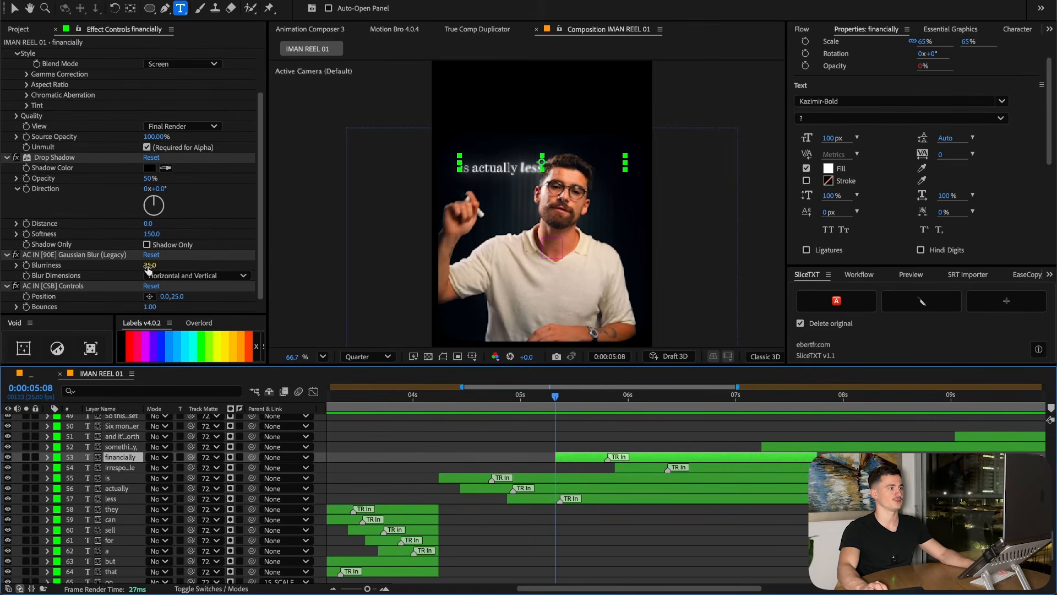
{"action": "left_click", "coordinate": [149, 265]}
{"action": "type", "text": "15"}
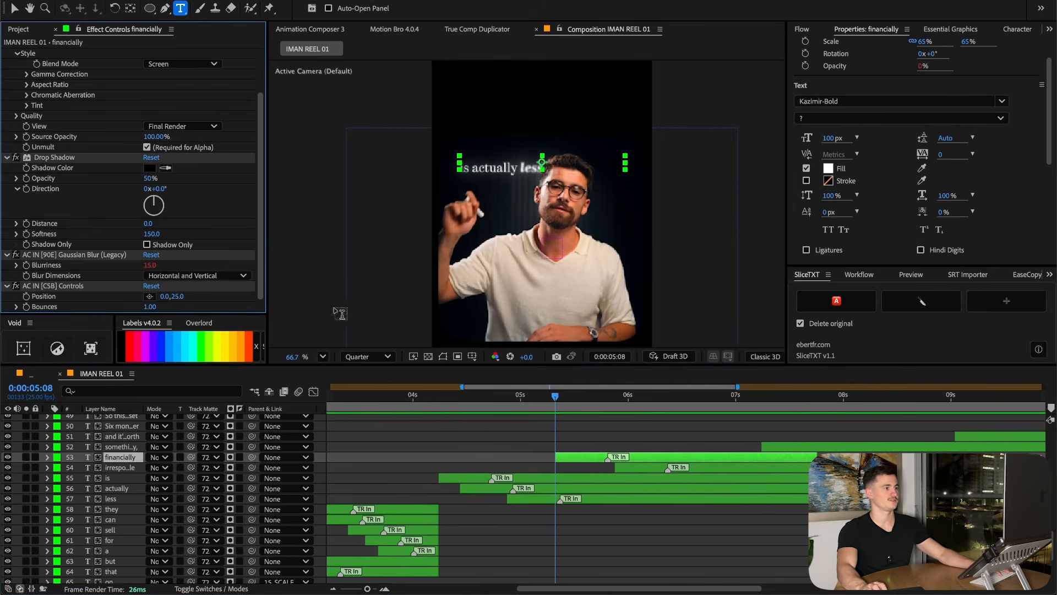
{"action": "left_click", "coordinate": [616, 467]}
{"action": "left_click", "coordinate": [616, 396]}
{"action": "scroll", "coordinate": [130, 265], "scroll_direction": "down", "scroll_amount": 3}
{"action": "left_click", "coordinate": [152, 265]}
{"action": "type", "text": "15"}
{"action": "left_click", "coordinate": [316, 30]}
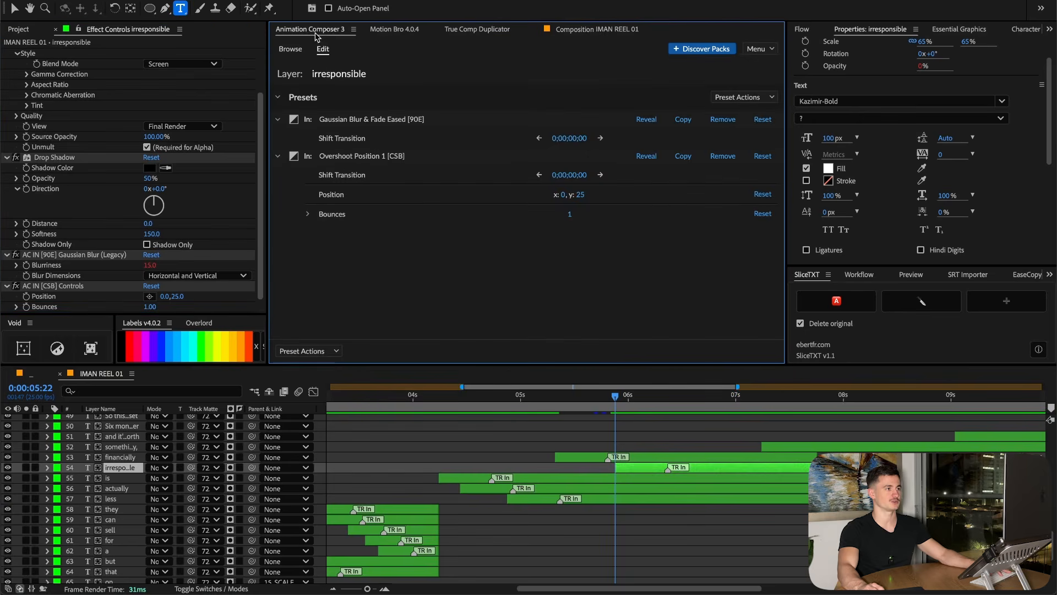
{"action": "key", "text": "space"}
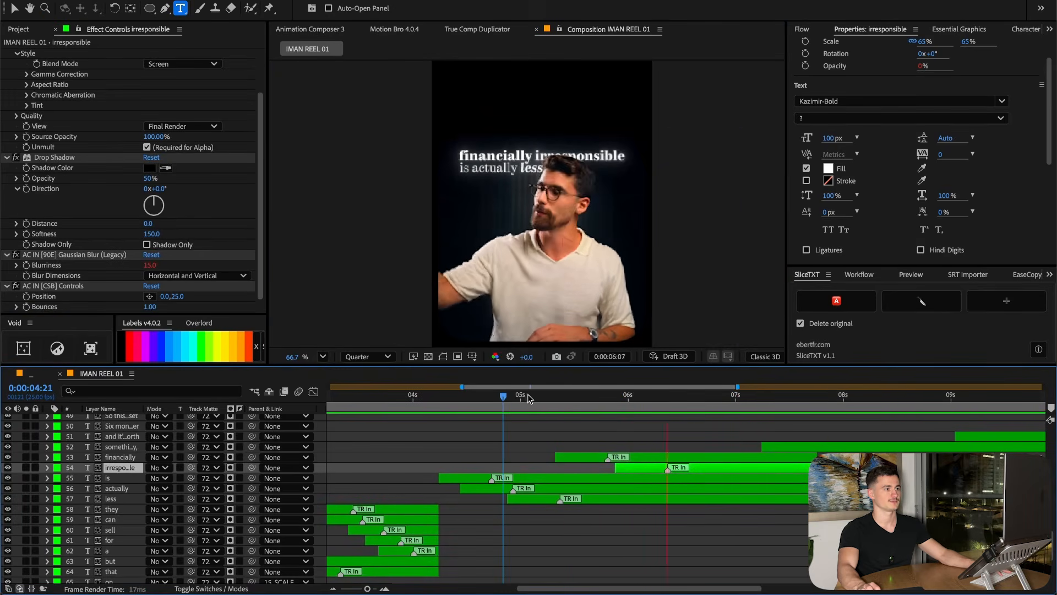
Set the in-transition Gaussian Blur Blurriness of the "financially" and "irresponsible" layers to 5 and preview from about 0:00:04:10
{"action": "left_click_drag", "start_coordinate": [531, 396], "coordinate": [555, 396]}
{"action": "left_click", "coordinate": [571, 456]}
{"action": "left_click", "coordinate": [150, 265]}
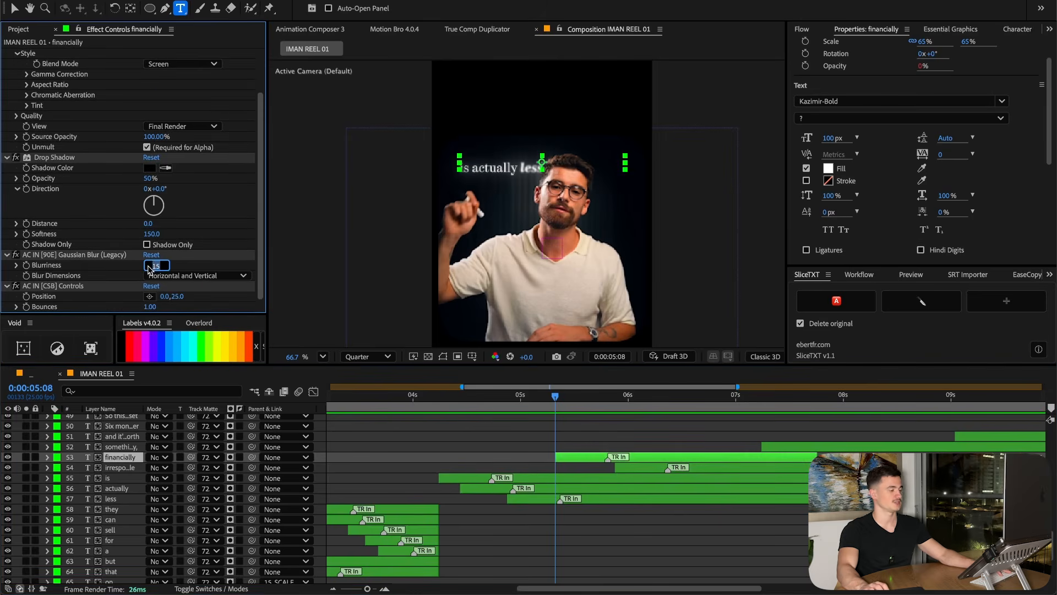
{"action": "left_click", "coordinate": [627, 467]}
{"action": "left_click", "coordinate": [611, 396]}
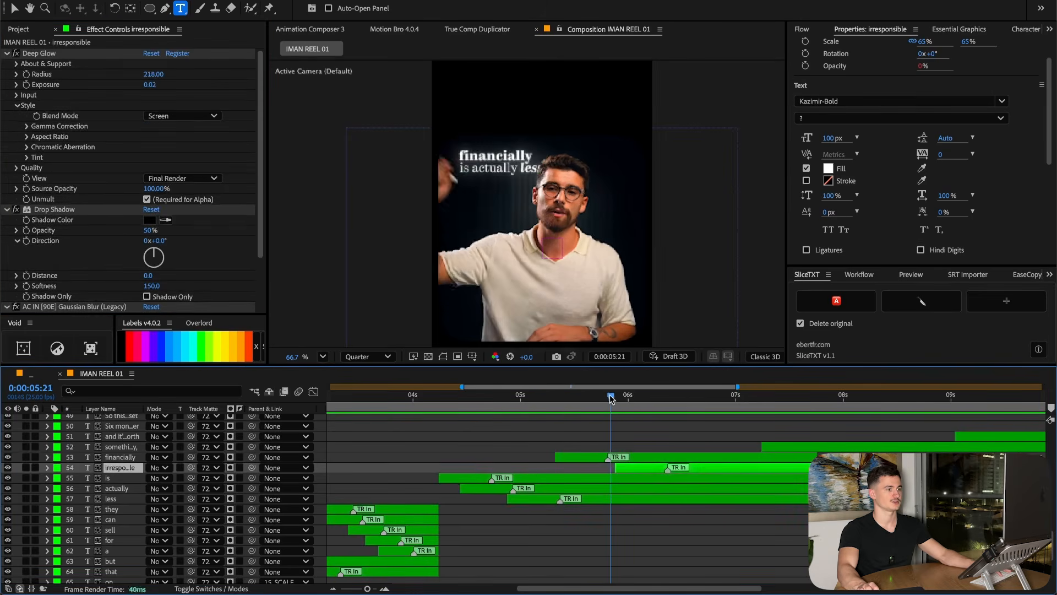
{"action": "key", "text": "space"}
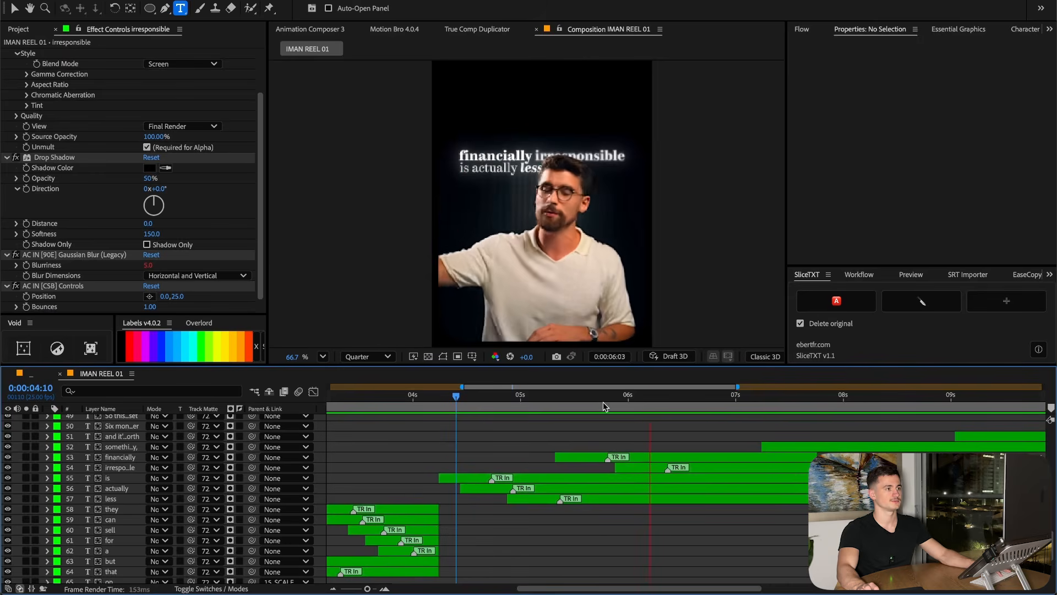
{"action": "left_click", "coordinate": [473, 480]}
{"action": "left_click", "coordinate": [437, 395]}
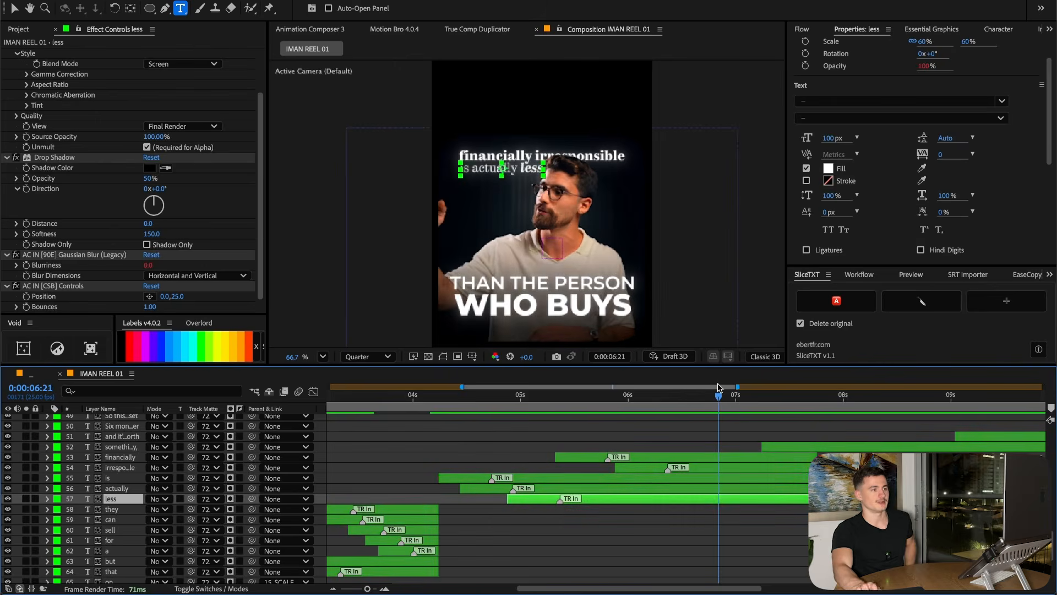
Trim the five word layers of "financially irresponsible is actually less" so they end at 0:00:07:06, where "something for, let's say," begins
{"action": "left_click_drag", "start_coordinate": [730, 395], "coordinate": [800, 395]}
{"action": "left_click_drag", "start_coordinate": [738, 387], "coordinate": [847, 388]}
{"action": "scroll", "coordinate": [802, 426], "scroll_direction": "up", "scroll_amount": 3}
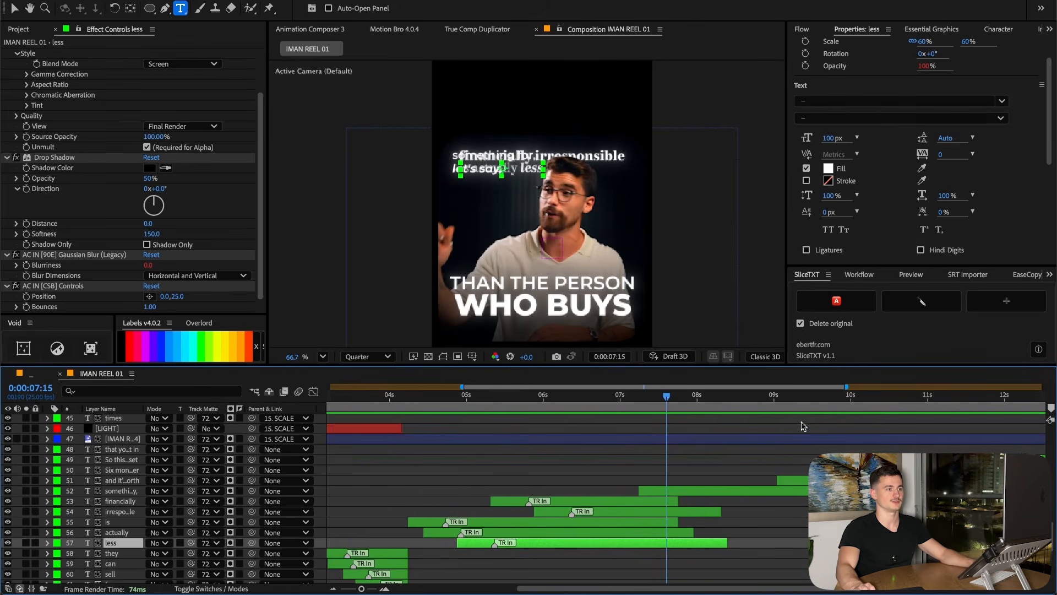
{"action": "left_click", "coordinate": [729, 488]}
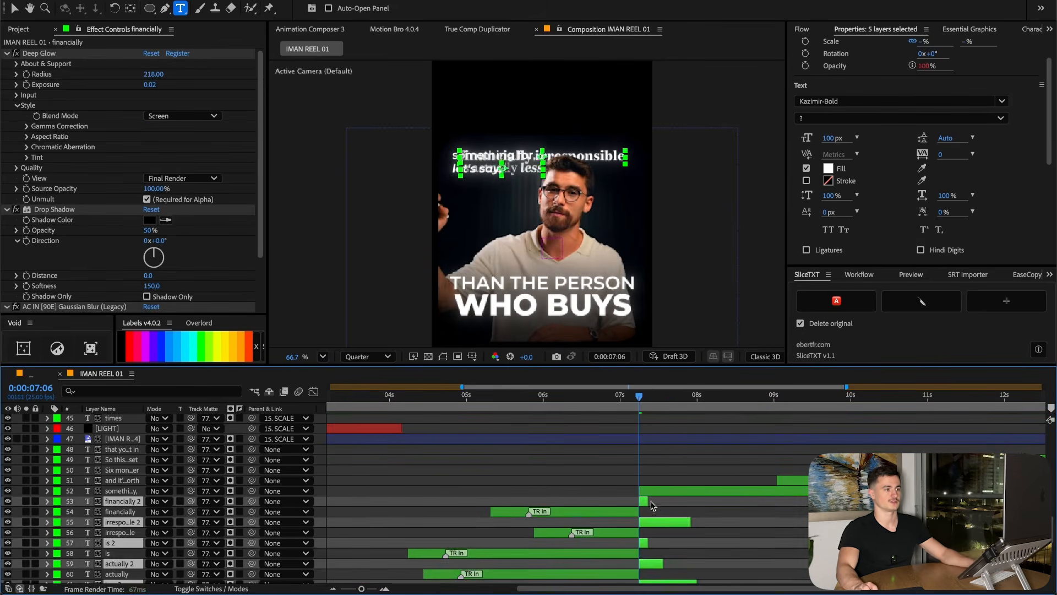
{"action": "key", "text": "Delete"}
Slice the "than the person who buys" text layer into separate word layers
{"action": "scroll", "coordinate": [647, 429], "scroll_direction": "up", "scroll_amount": 10}
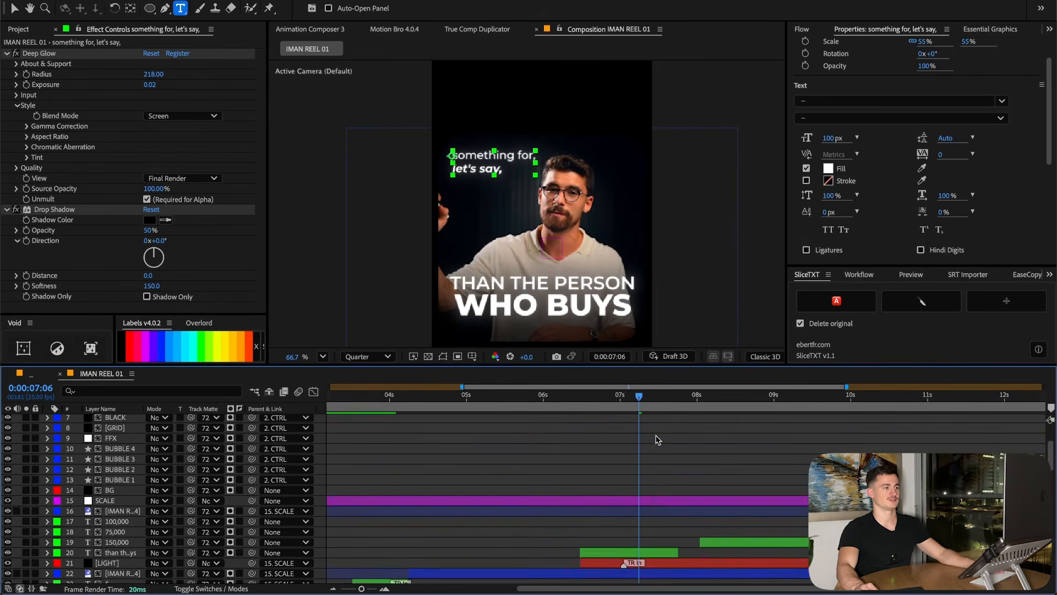
{"action": "left_click", "coordinate": [648, 504]}
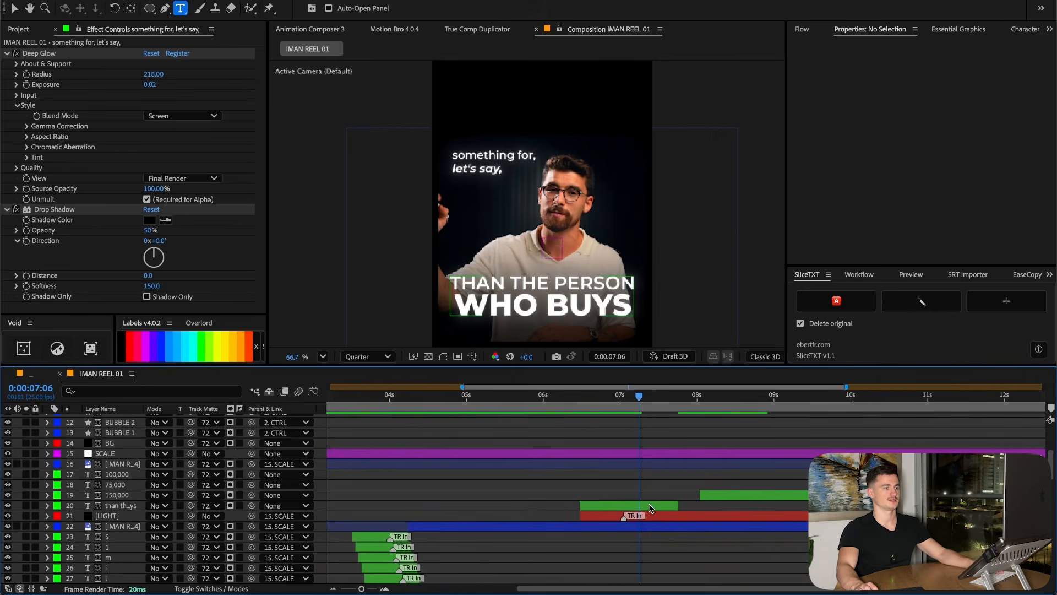
{"action": "left_click", "coordinate": [907, 302]}
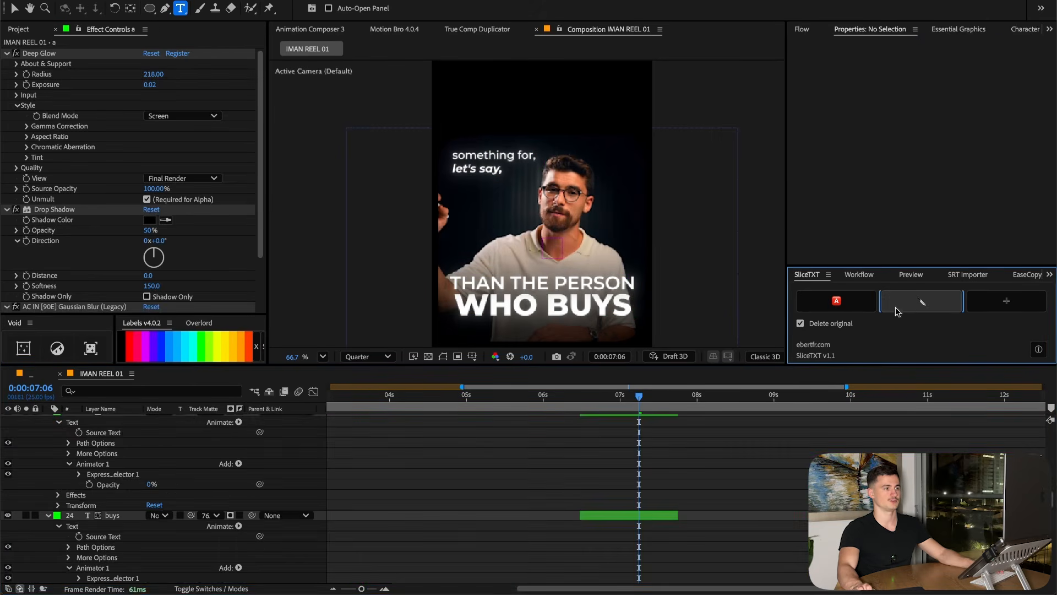
{"action": "scroll", "coordinate": [637, 473], "scroll_direction": "up", "scroll_amount": 12}
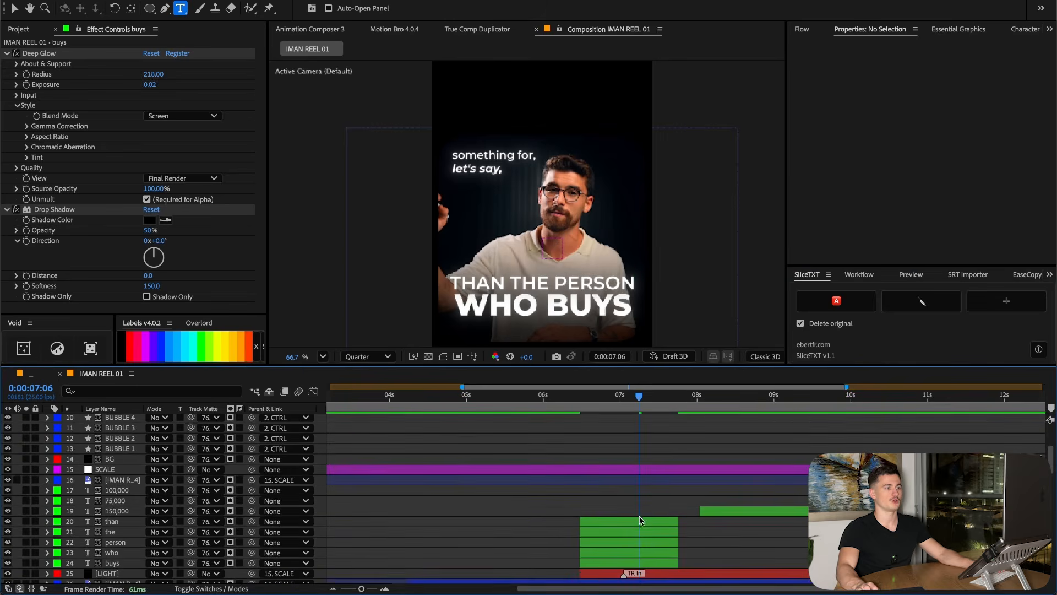
Paste the copied presets onto the "than", "the", "person", "who" and "buys" layers and check the in-transition
{"action": "left_click", "coordinate": [640, 520]}
{"action": "left_click", "coordinate": [638, 563], "text": "shift"}
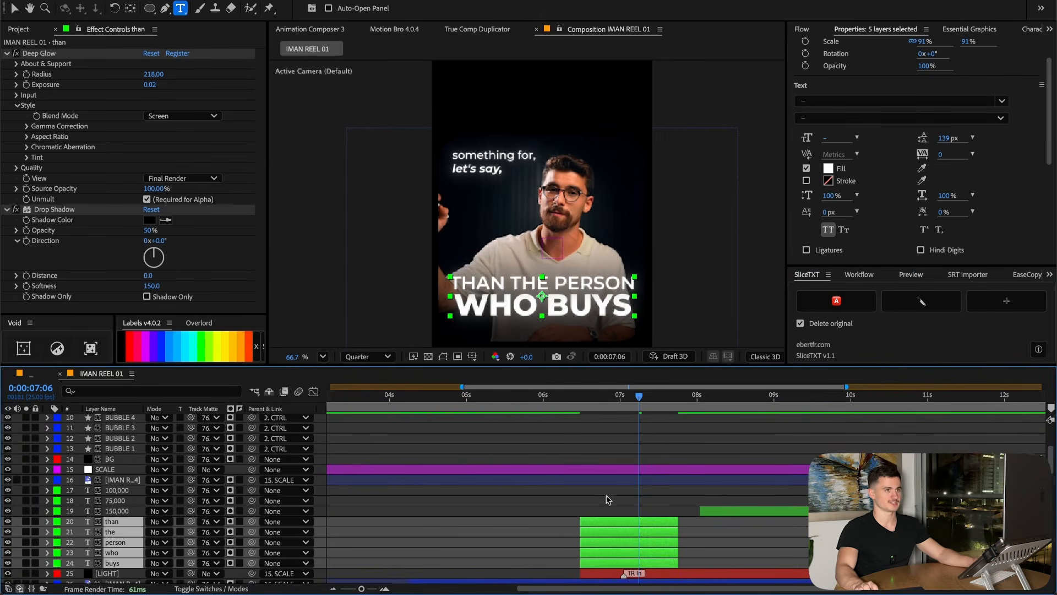
{"action": "scroll", "coordinate": [608, 492], "scroll_direction": "down", "scroll_amount": 2}
{"action": "left_click", "coordinate": [310, 29]}
{"action": "left_click", "coordinate": [323, 48]}
{"action": "left_click", "coordinate": [751, 100]}
{"action": "left_click", "coordinate": [754, 166]}
{"action": "mouse_move", "coordinate": [592, 402]}
{"action": "left_mouse_down"}
{"action": "mouse_move", "coordinate": [582, 406]}
{"action": "mouse_move", "coordinate": [604, 408]}
{"action": "left_mouse_up"}
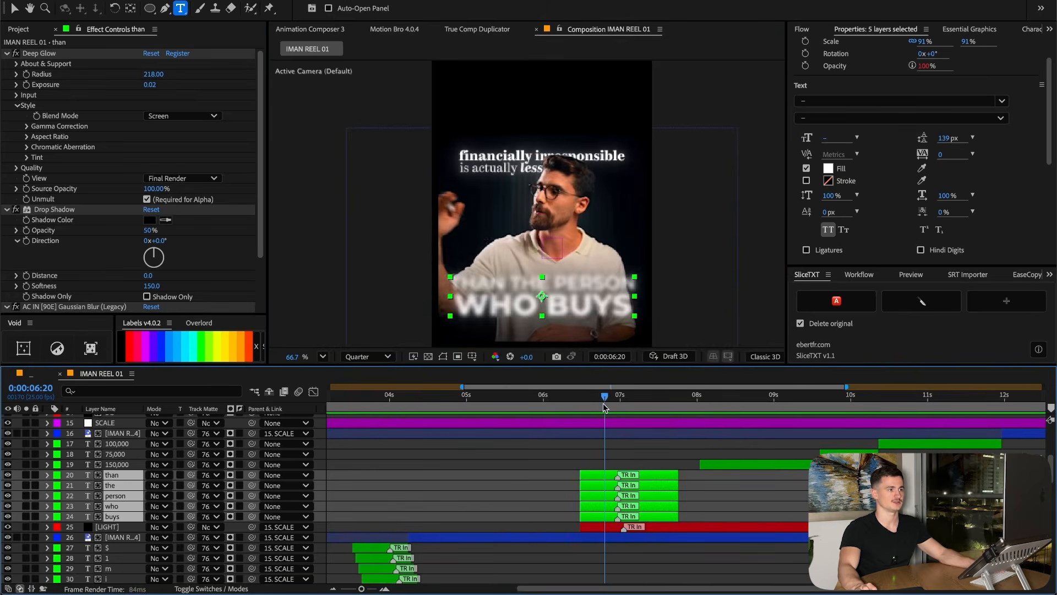
Stagger the five word layers in descending order, time them to the speech and trim them to end at 0:00:08:01
{"action": "left_click", "coordinate": [348, 202]}
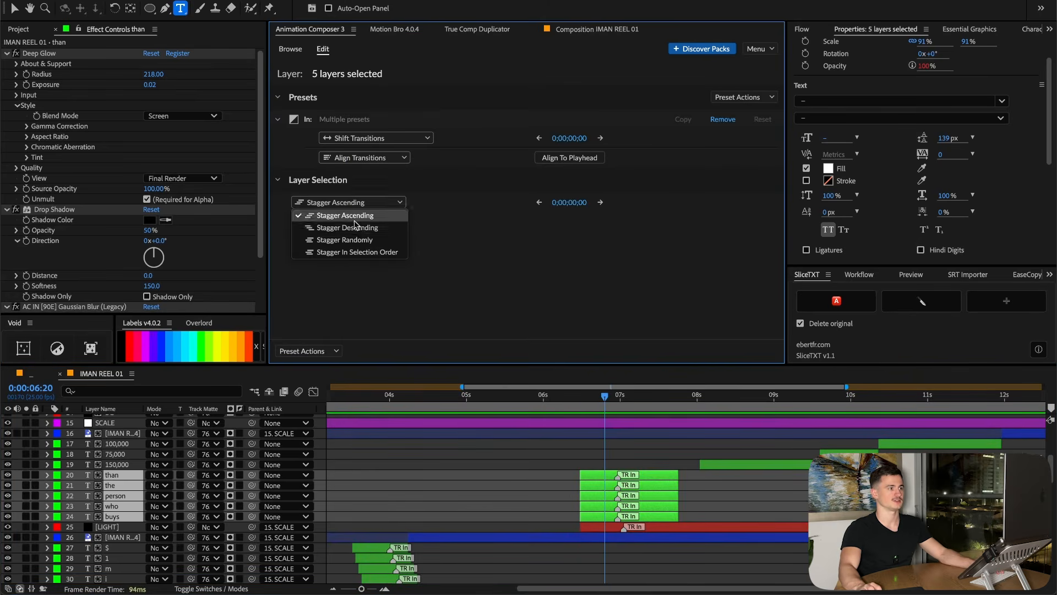
{"action": "left_click", "coordinate": [353, 229]}
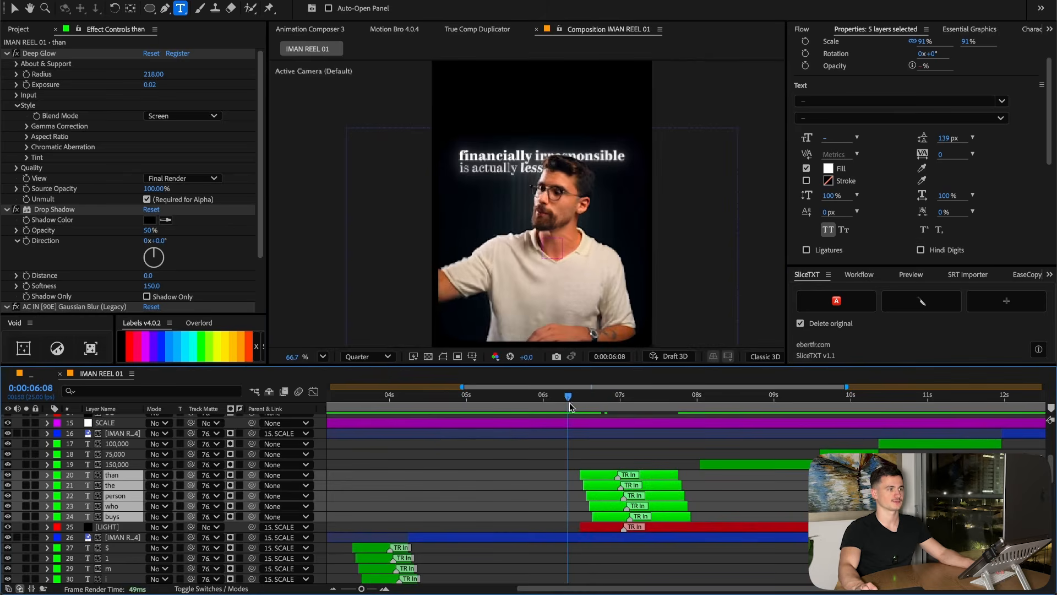
{"action": "left_click_drag", "start_coordinate": [566, 403], "coordinate": [580, 403]}
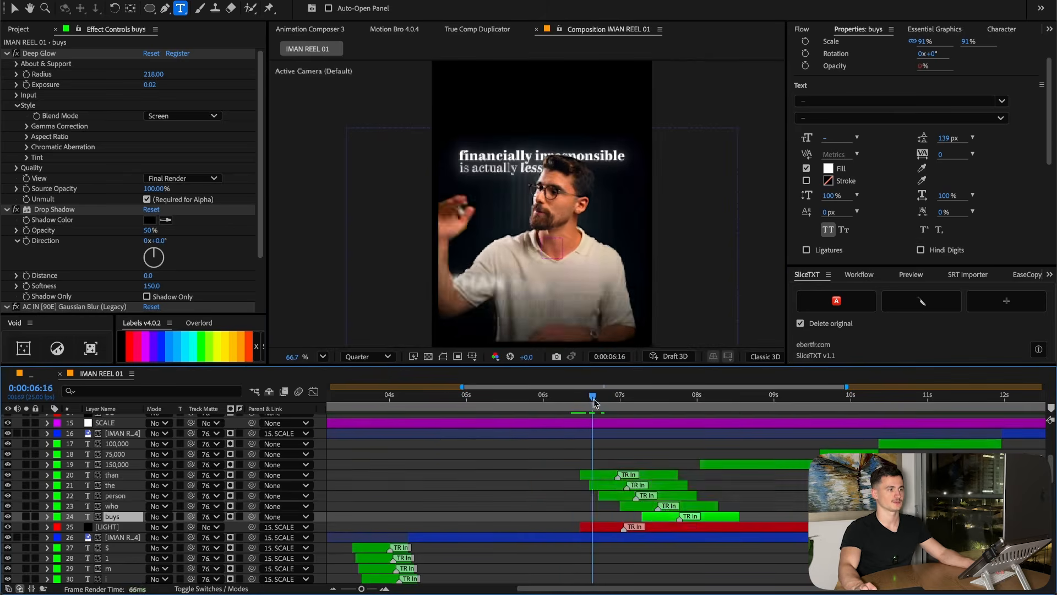
{"action": "left_click_drag", "start_coordinate": [590, 404], "coordinate": [627, 404]}
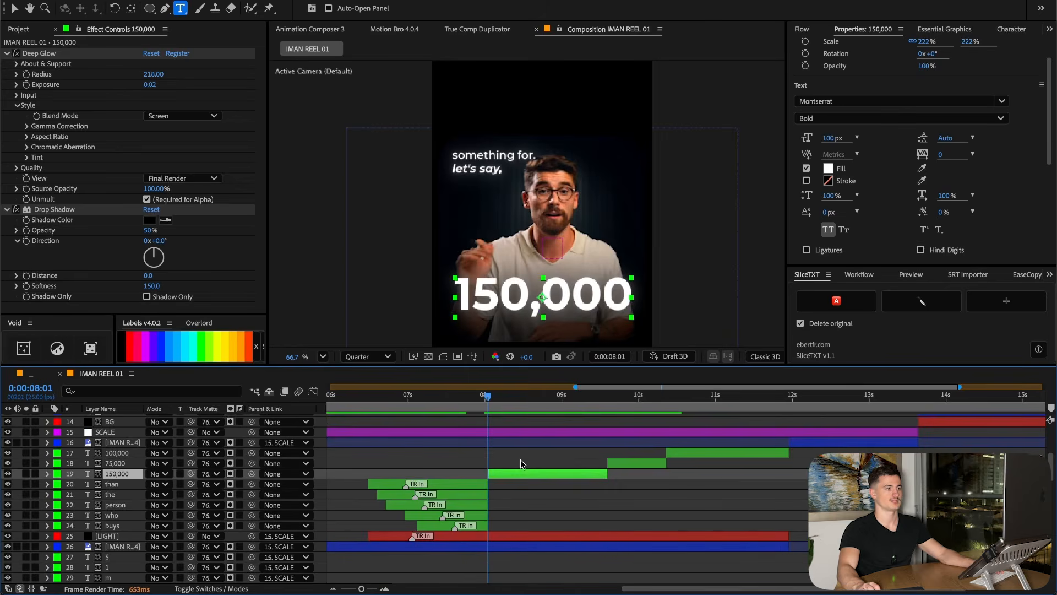
Select the 150,000, 75,000 and 100,000 layers and reveal the favourite Overshoot Position preset in the preset tree
{"action": "scroll", "coordinate": [663, 473], "scroll_direction": "up", "scroll_amount": 1}
{"action": "left_click", "coordinate": [127, 456], "text": "shift"}
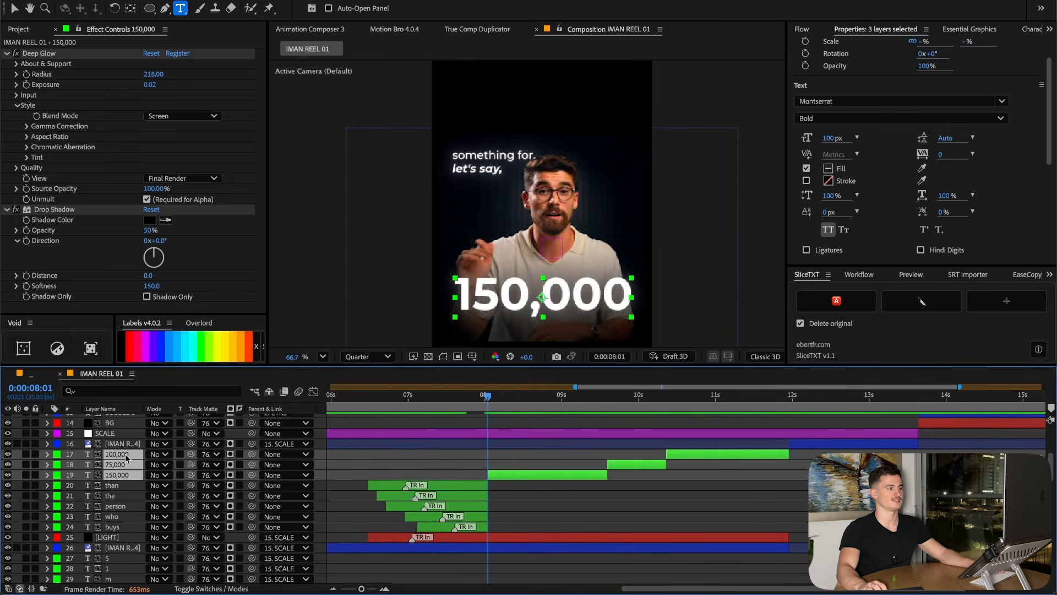
{"action": "left_click_drag", "start_coordinate": [502, 405], "coordinate": [562, 407]}
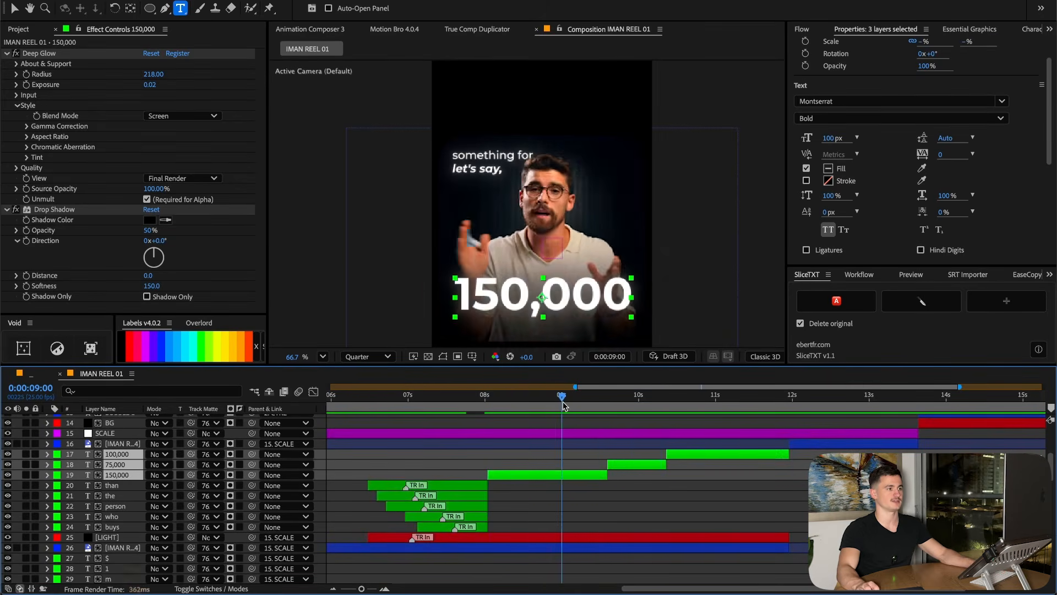
{"action": "left_click", "coordinate": [298, 29]}
{"action": "left_click", "coordinate": [282, 67]}
{"action": "left_click", "coordinate": [282, 67]}
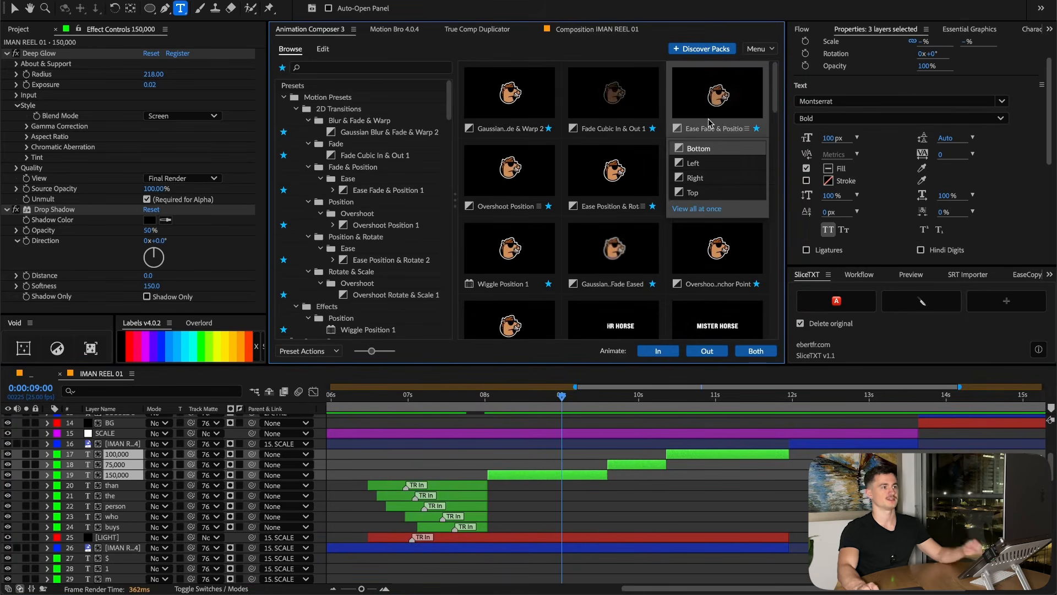
{"action": "right_click", "coordinate": [469, 190]}
{"action": "left_click", "coordinate": [505, 269]}
{"action": "left_click", "coordinate": [329, 99]}
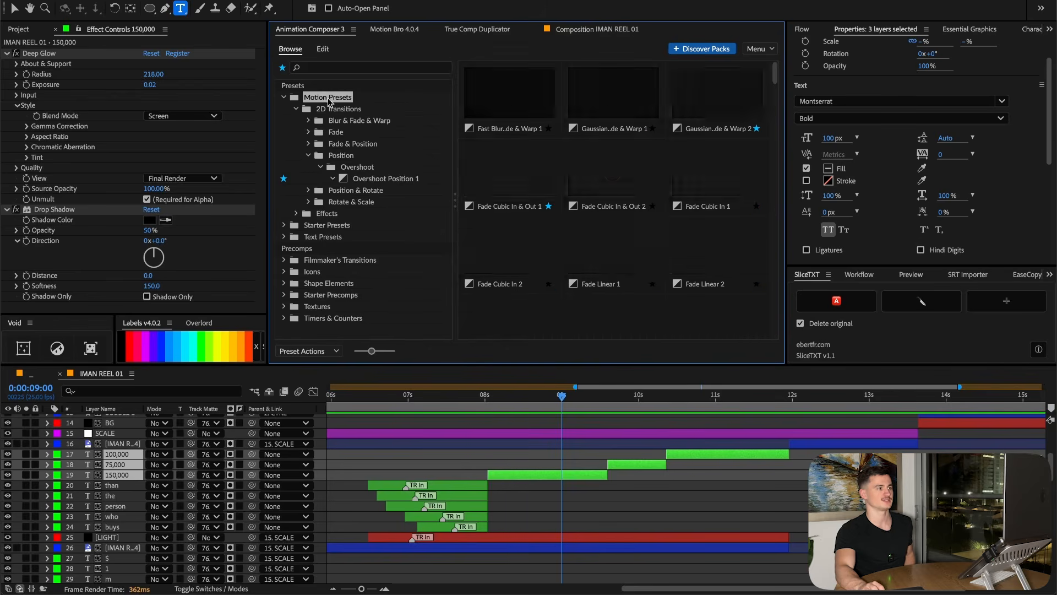
Apply Overshoot Position 1 to the three number layers, Right as In and Left as Out, with 0 bounces
{"action": "left_click", "coordinate": [342, 157]}
{"action": "left_click", "coordinate": [355, 167]}
{"action": "left_click", "coordinate": [370, 180]}
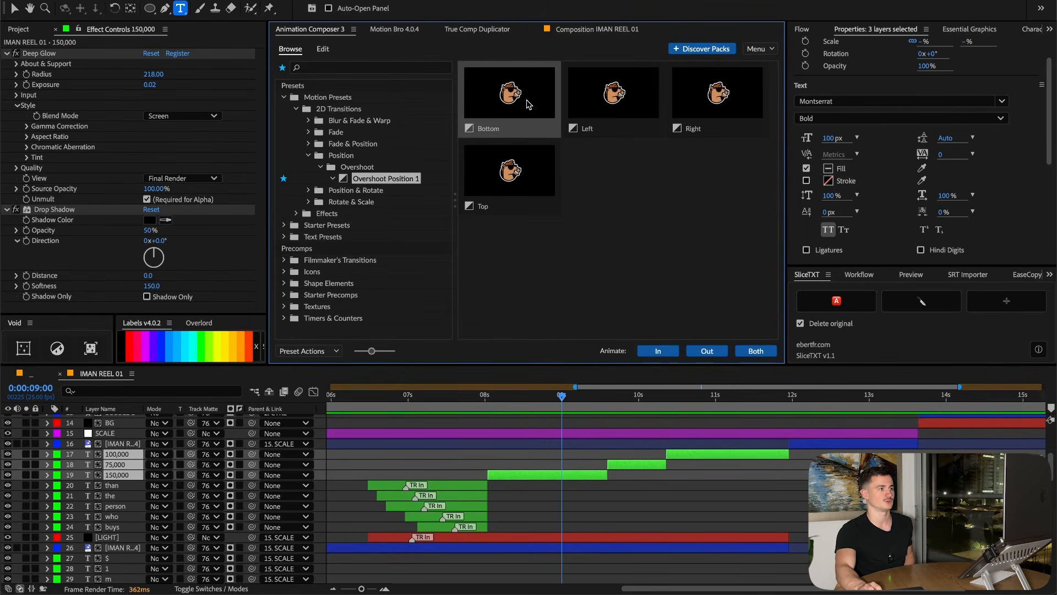
{"action": "left_click", "coordinate": [656, 351]}
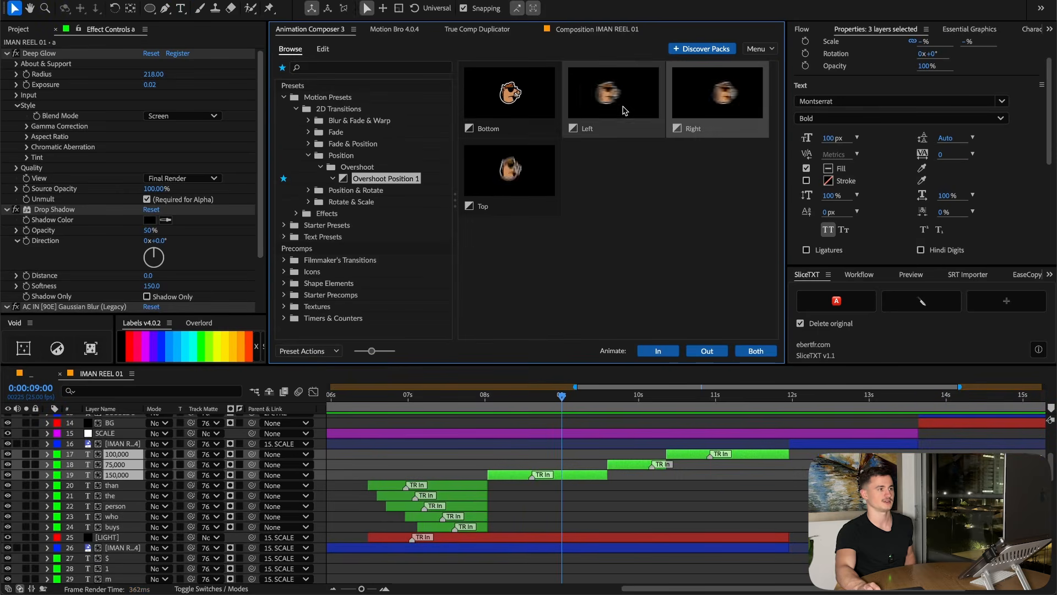
{"action": "left_click", "coordinate": [716, 352]}
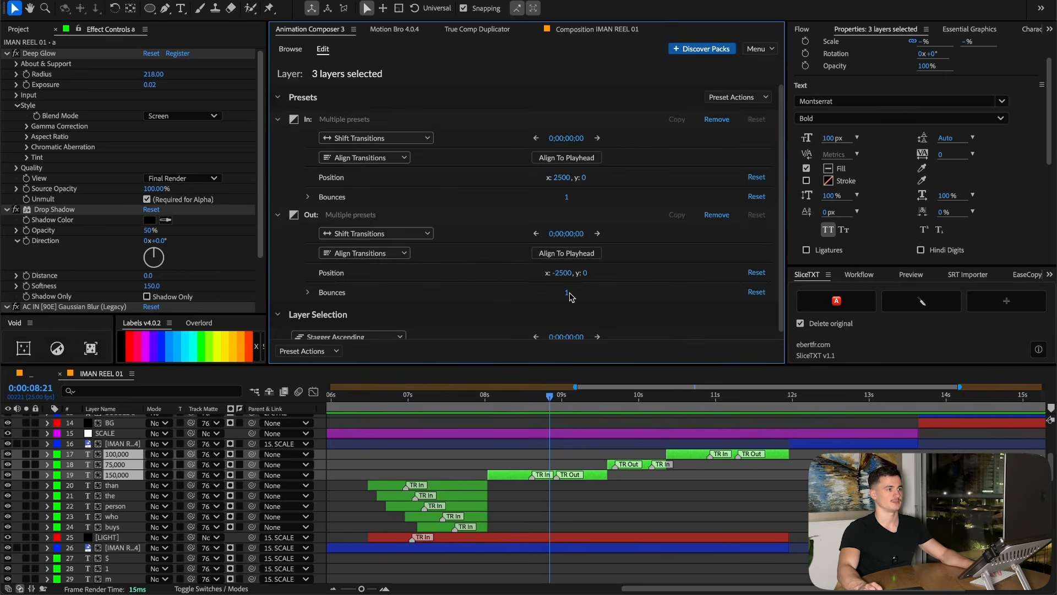
{"action": "left_click", "coordinate": [497, 400]}
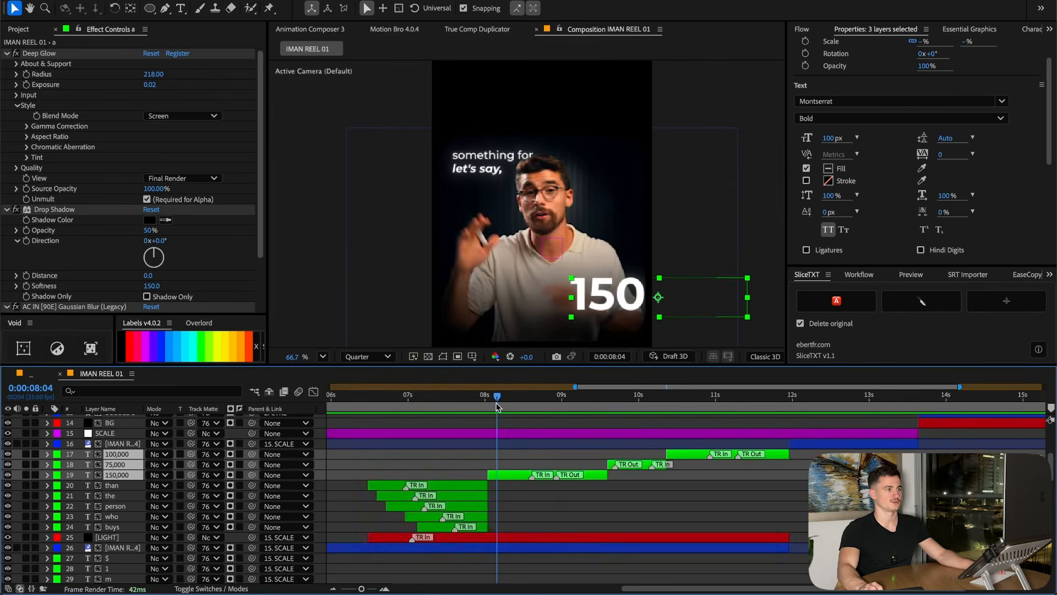
Reveal the favourite Fade Cubic In & Out 1 preset in the preset tree
{"action": "left_click", "coordinate": [325, 29]}
{"action": "left_click", "coordinate": [292, 50]}
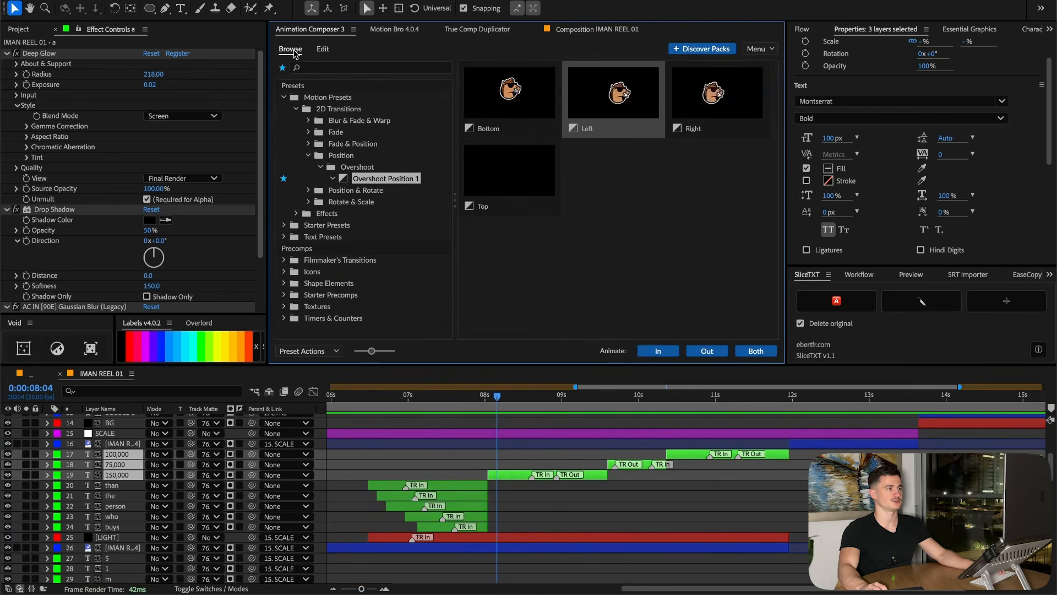
{"action": "left_click", "coordinate": [308, 68]}
{"action": "left_click", "coordinate": [599, 108]}
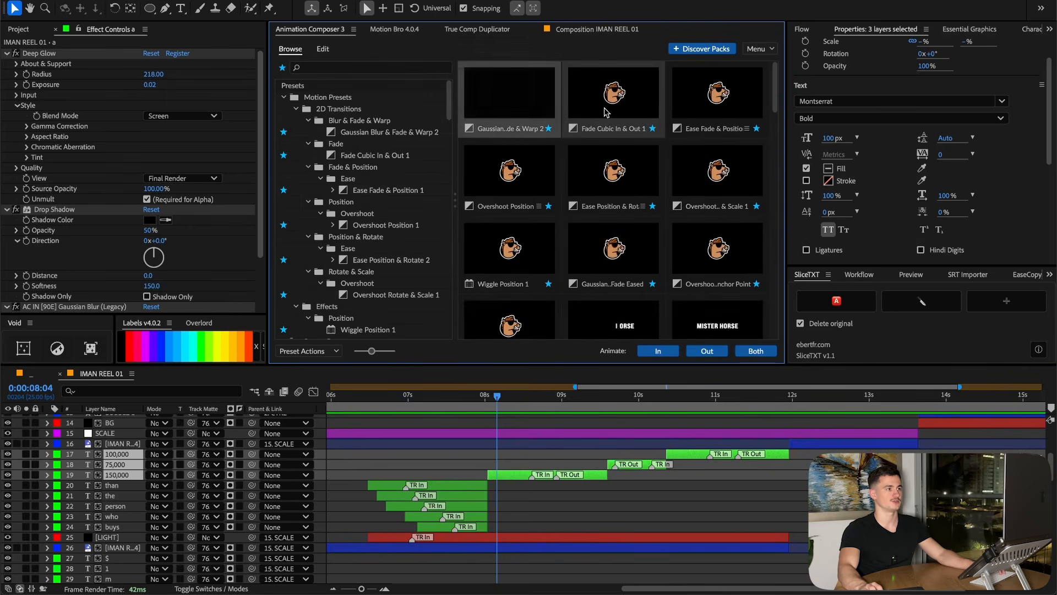
{"action": "right_click", "coordinate": [629, 107]}
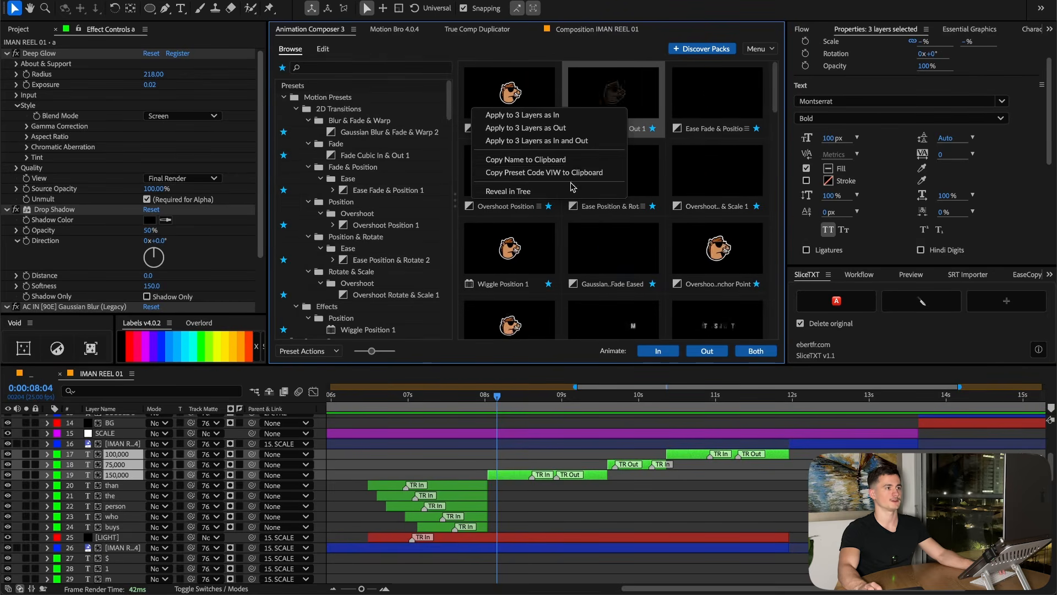
{"action": "left_click", "coordinate": [553, 190]}
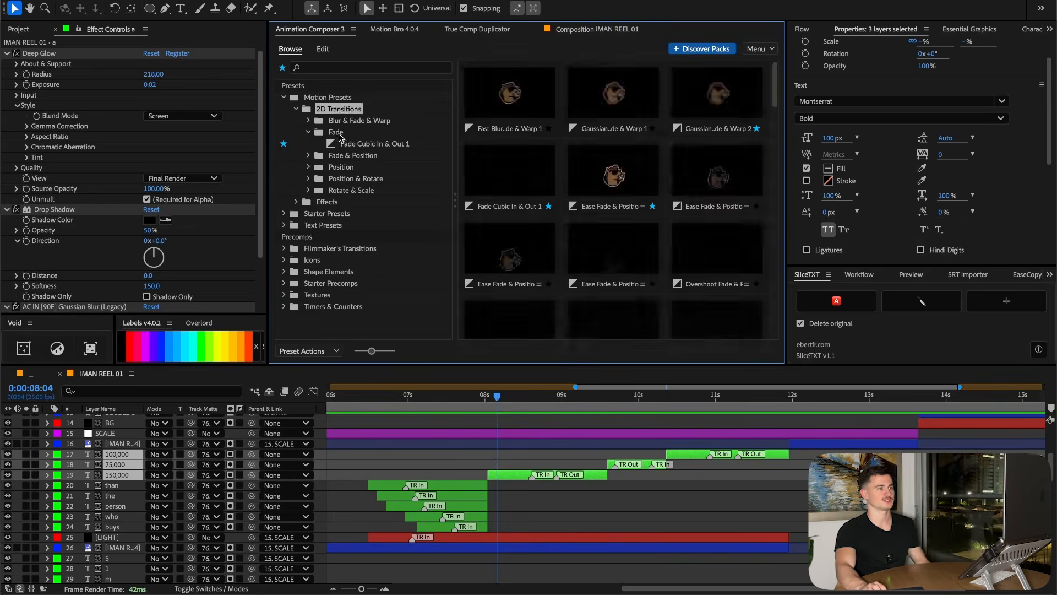
{"action": "left_click", "coordinate": [336, 132]}
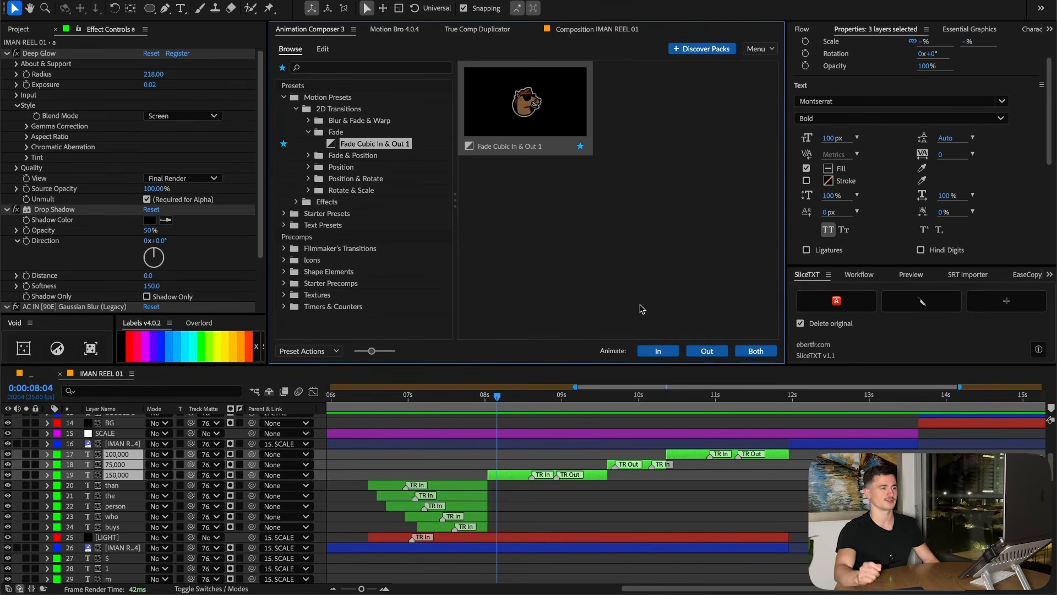
Try Fade Cubic In & Out 1 as both in and out transition on the three number layers, and undo it
{"action": "left_click", "coordinate": [756, 351]}
{"action": "left_click", "coordinate": [290, 48]}
{"action": "left_click", "coordinate": [304, 67]}
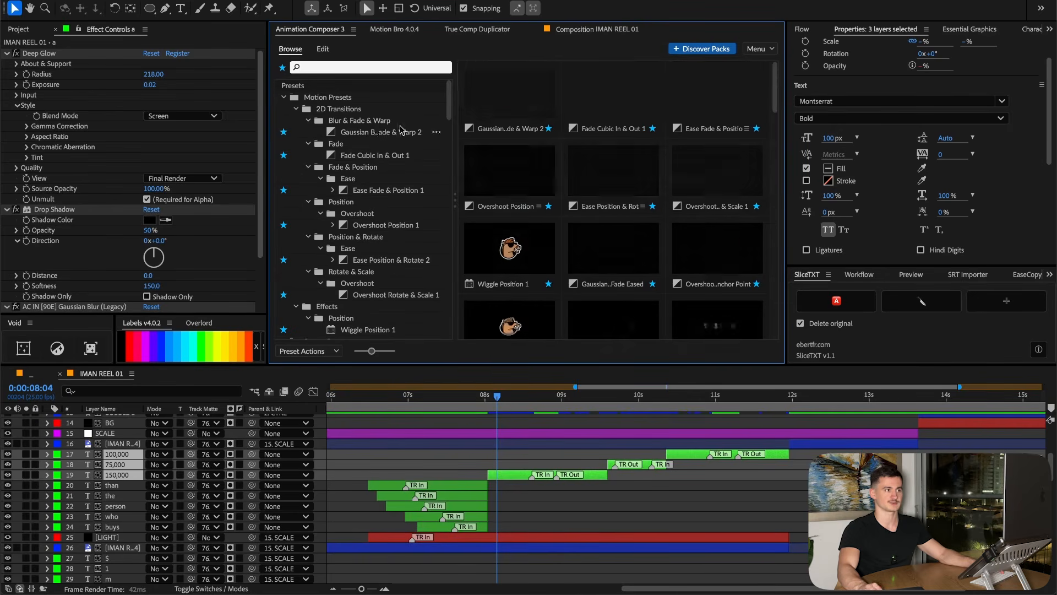
{"action": "key", "text": "space"}
{"action": "key", "text": "space"}
{"action": "key", "text": "space"}
{"action": "key", "text": "space"}
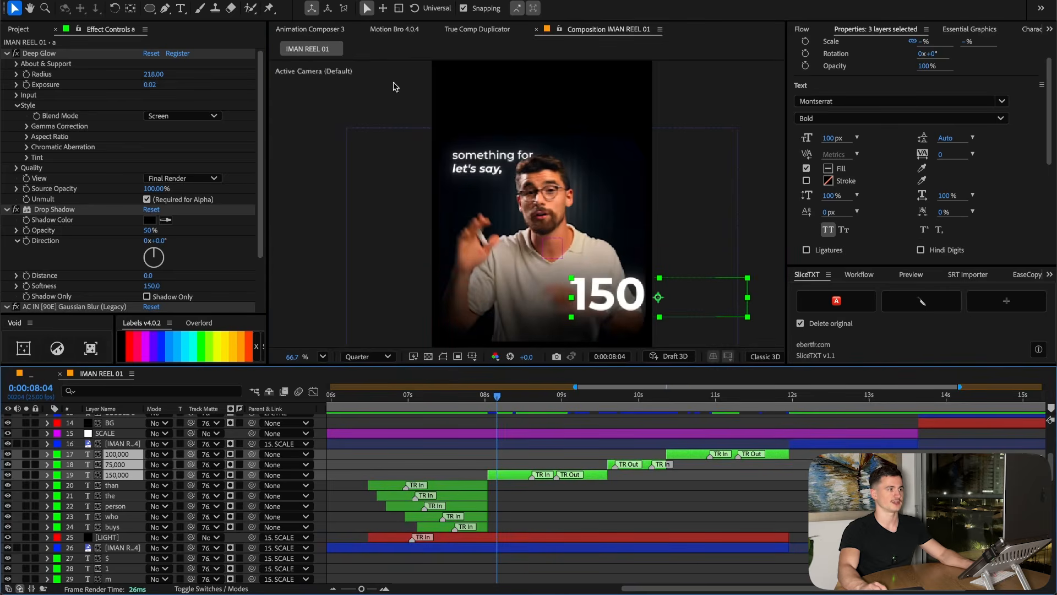
Reveal the favourite Gaussian Blur & Fade Eased preset in the Starter Presets tree and select it
{"action": "left_click", "coordinate": [310, 31]}
{"action": "left_click", "coordinate": [290, 49]}
{"action": "right_click", "coordinate": [474, 260]}
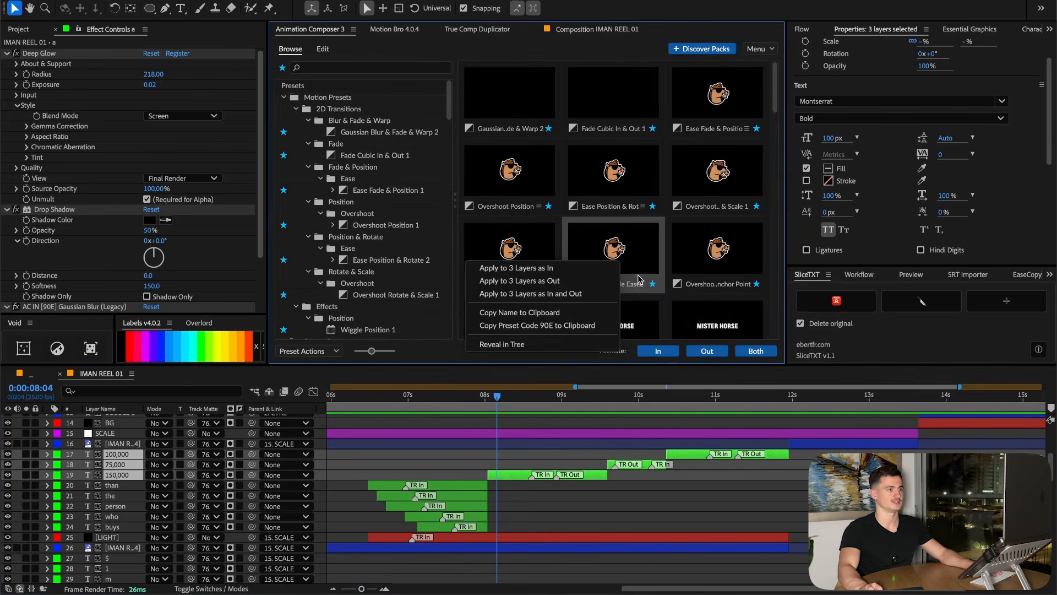
{"action": "left_click", "coordinate": [504, 343]}
{"action": "left_click", "coordinate": [327, 97]}
{"action": "left_click", "coordinate": [326, 108]}
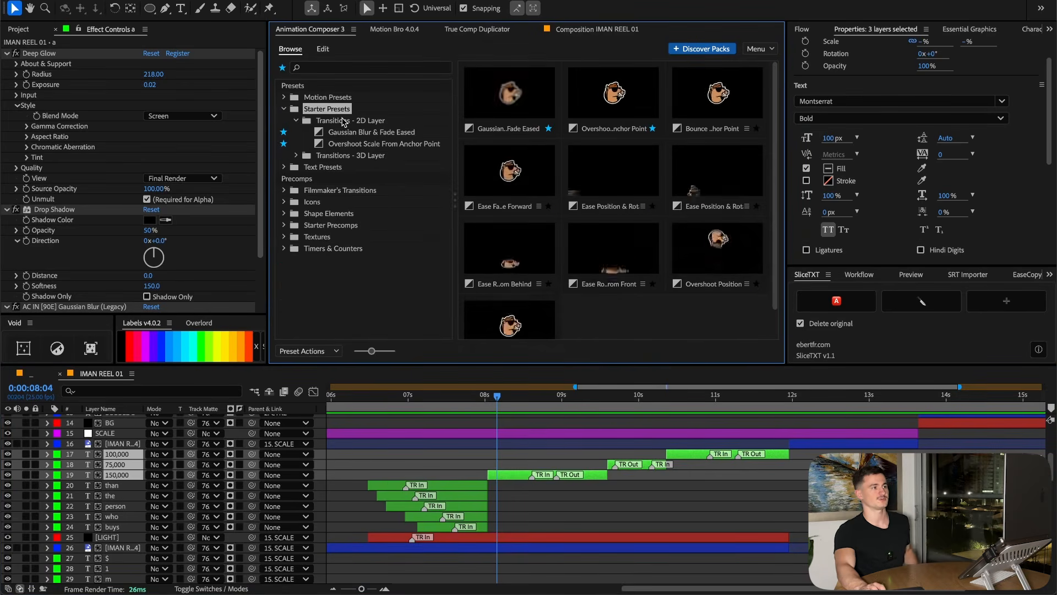
{"action": "left_click", "coordinate": [350, 120]}
{"action": "left_click", "coordinate": [360, 133]}
{"action": "left_click", "coordinate": [365, 143]}
{"action": "left_click", "coordinate": [364, 132]}
Try Gaussian Blur & Fade Eased as both in and out transition on all three number layers, undo it and deselect them
{"action": "key", "text": "backslash"}
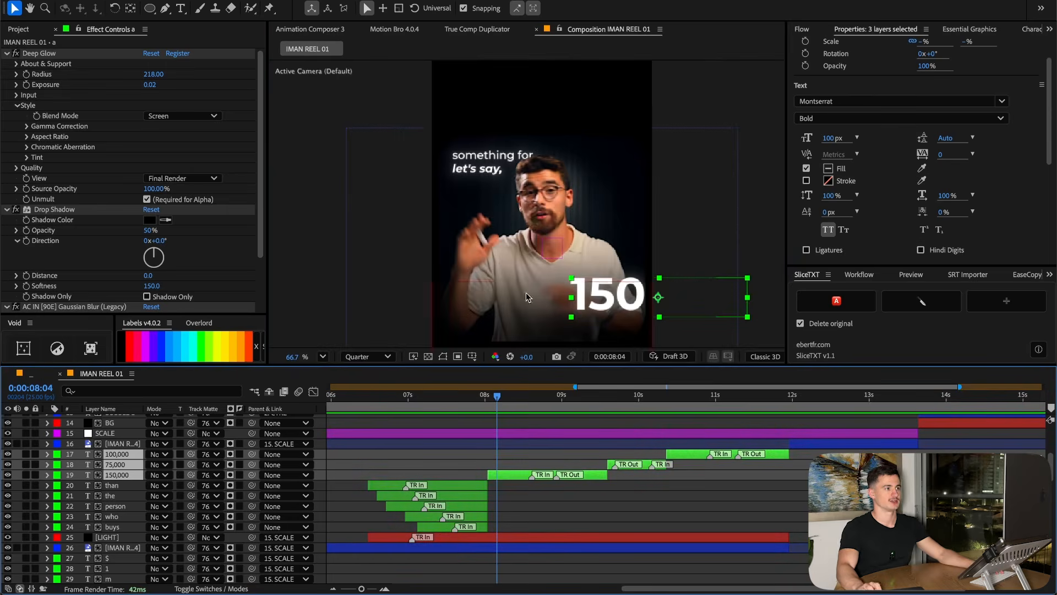
{"action": "left_click", "coordinate": [321, 31]}
{"action": "left_click", "coordinate": [763, 349]}
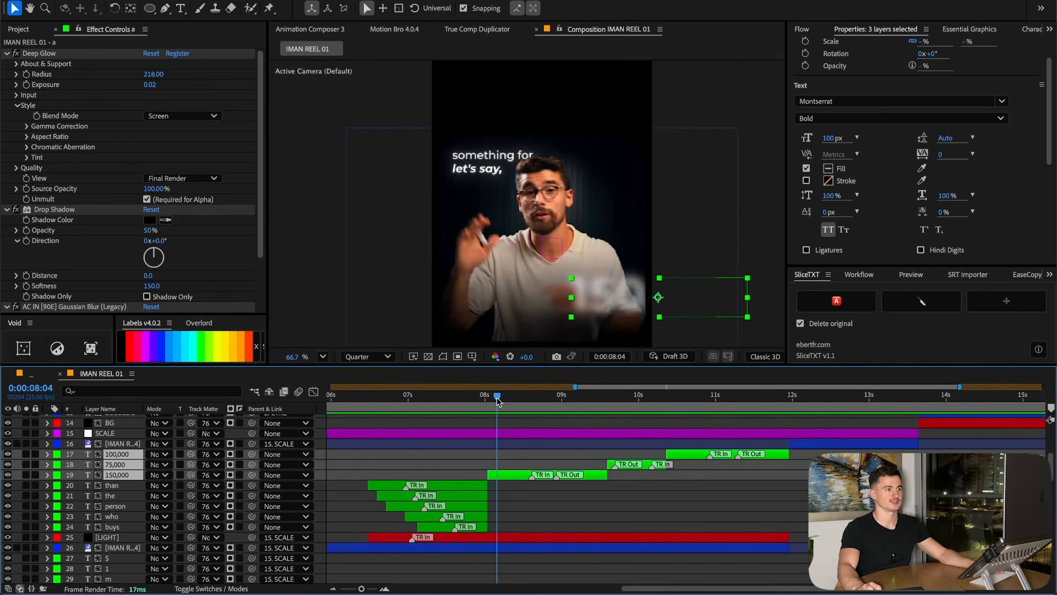
{"action": "left_click", "coordinate": [542, 467]}
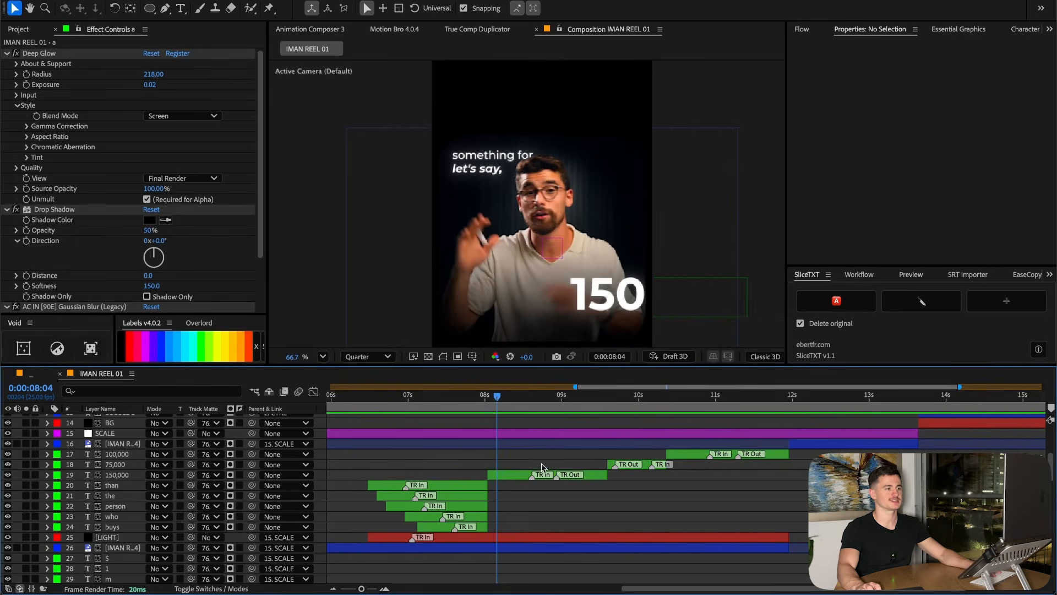
Apply the Gaussian Blur & Fade Eased preset as both in and out transition on the 150,000 and 75,000 layers
{"action": "left_click_drag", "start_coordinate": [497, 402], "coordinate": [491, 404]}
{"action": "left_click", "coordinate": [494, 472]}
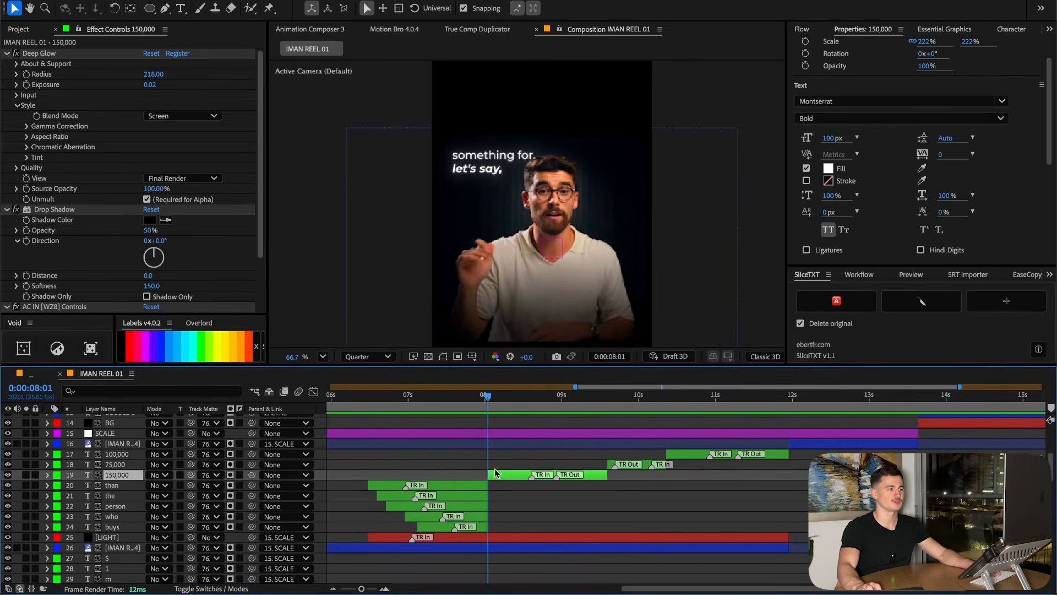
{"action": "left_click", "coordinate": [313, 32]}
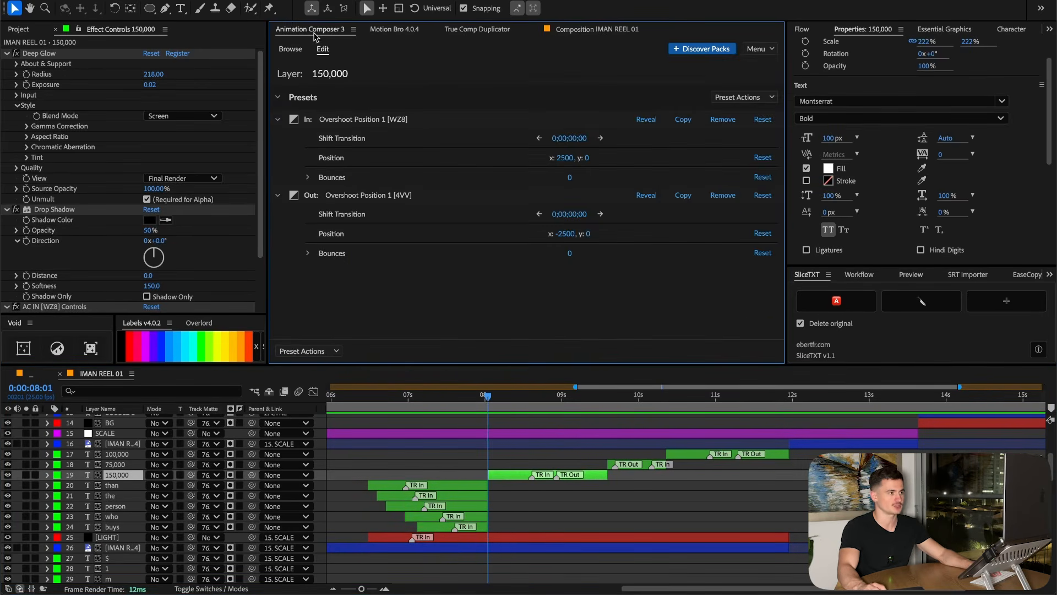
{"action": "left_click", "coordinate": [291, 49]}
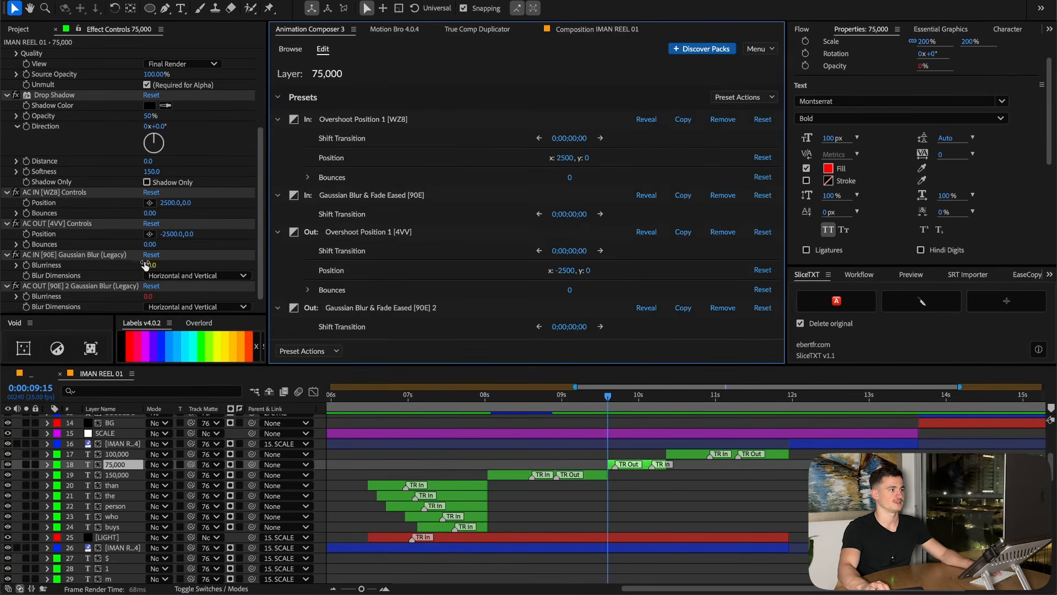
{"action": "left_click", "coordinate": [163, 265]}
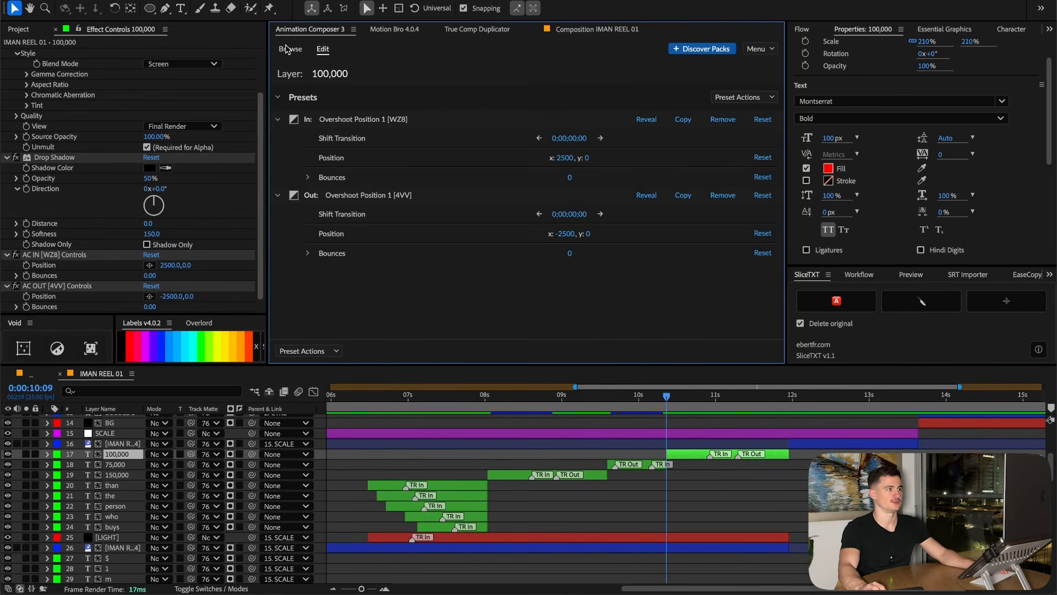
Apply Gaussian Blur & Fade Eased as both in and out transition on the 100,000 layer and check its exit
{"action": "left_click", "coordinate": [288, 49]}
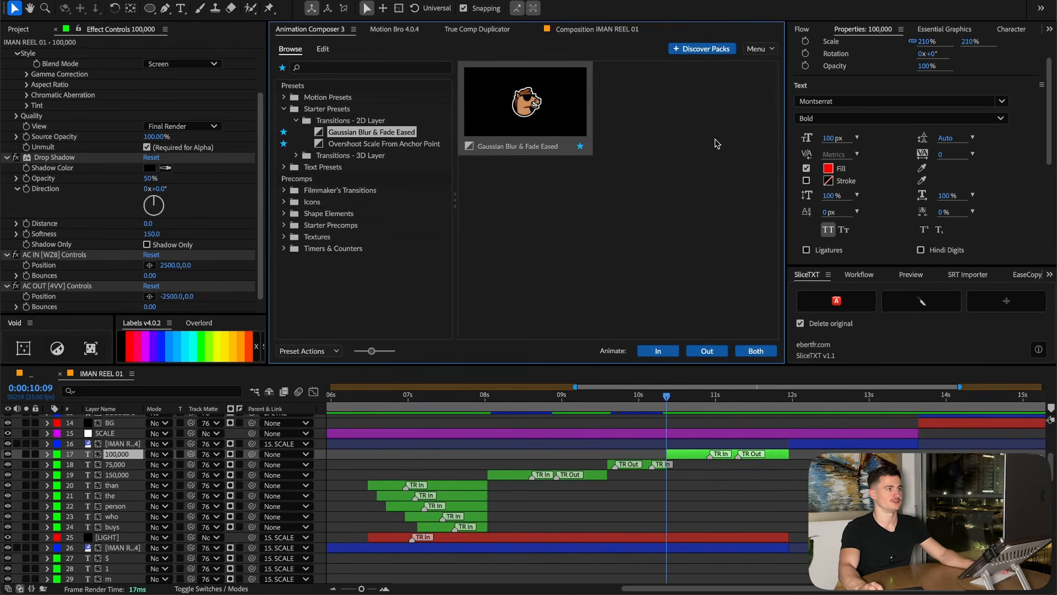
{"action": "left_click", "coordinate": [745, 351]}
{"action": "left_click", "coordinate": [789, 400]}
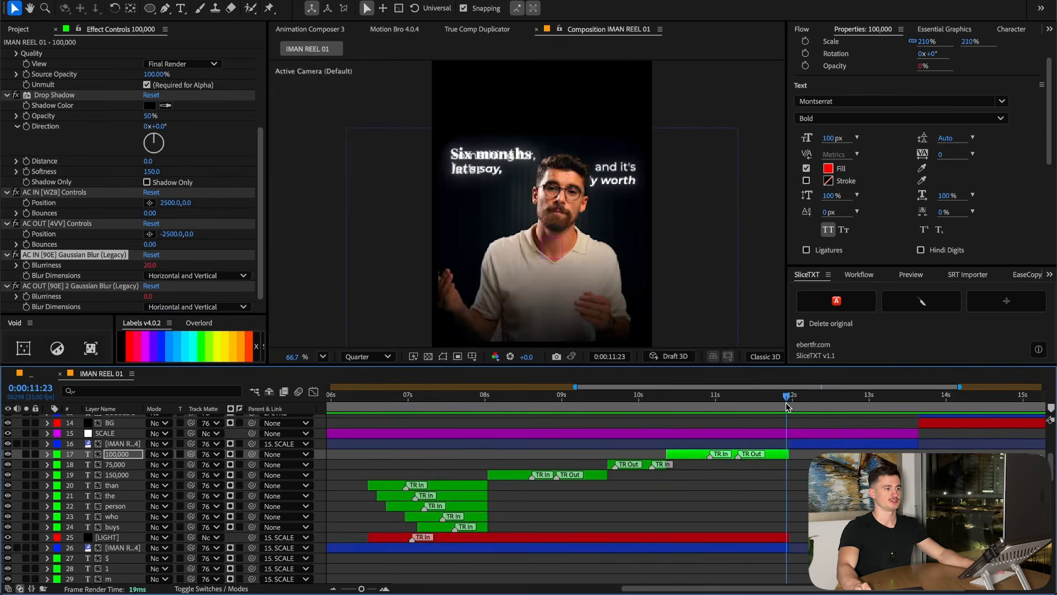
{"action": "left_click", "coordinate": [149, 296]}
{"action": "left_click", "coordinate": [725, 397]}
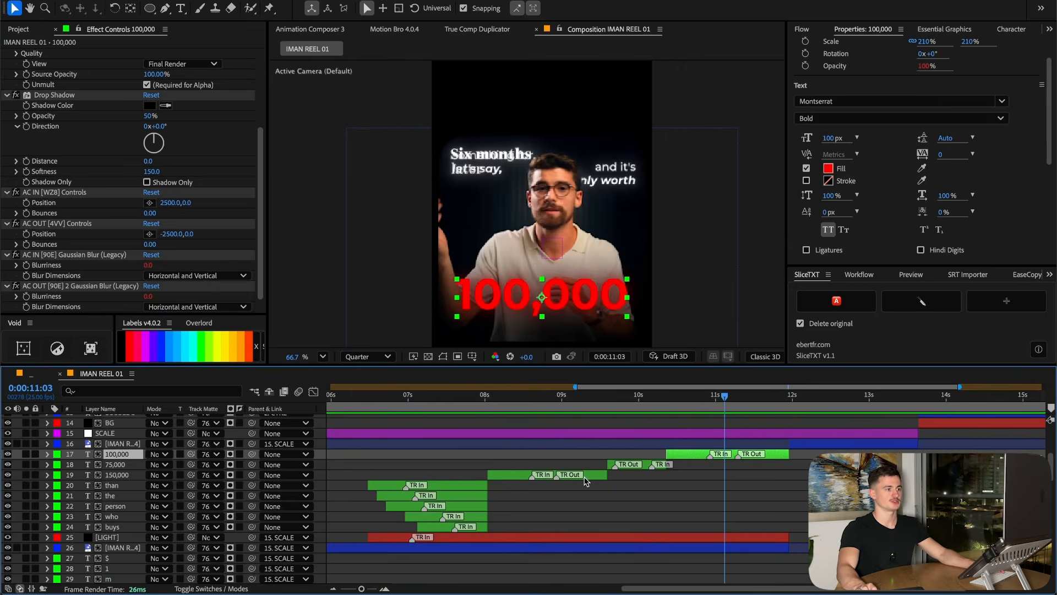
Shift the in transitions of the three number layers slightly earlier and their out transitions slightly later
{"action": "left_click", "coordinate": [584, 477], "text": "shift"}
{"action": "left_click", "coordinate": [580, 398]}
{"action": "left_click", "coordinate": [581, 466]}
{"action": "left_click", "coordinate": [580, 473]}
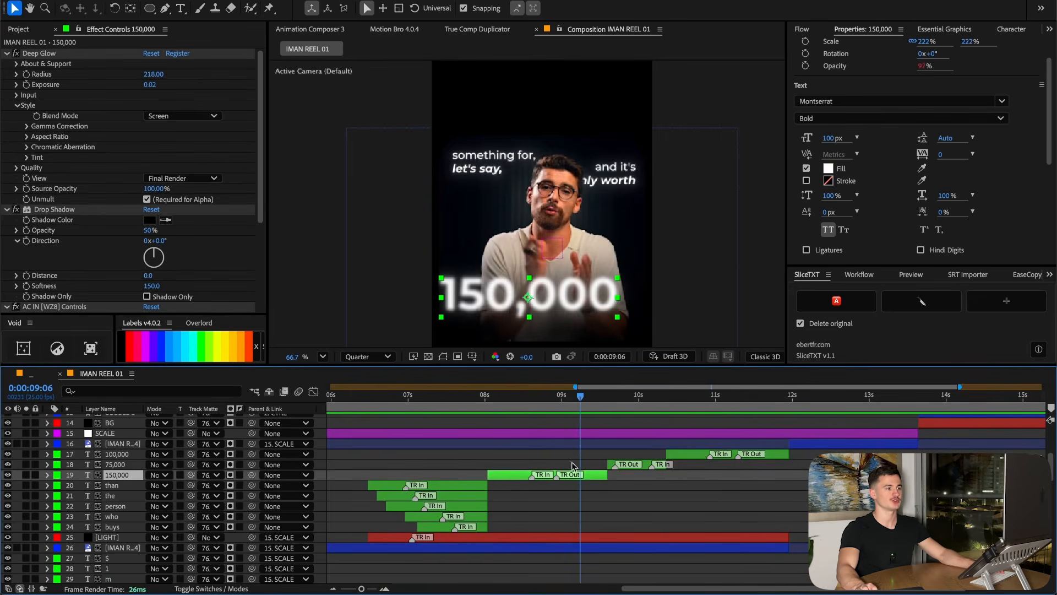
{"action": "left_click_drag", "start_coordinate": [478, 399], "coordinate": [494, 399]}
{"action": "left_click", "coordinate": [702, 455], "text": "shift"}
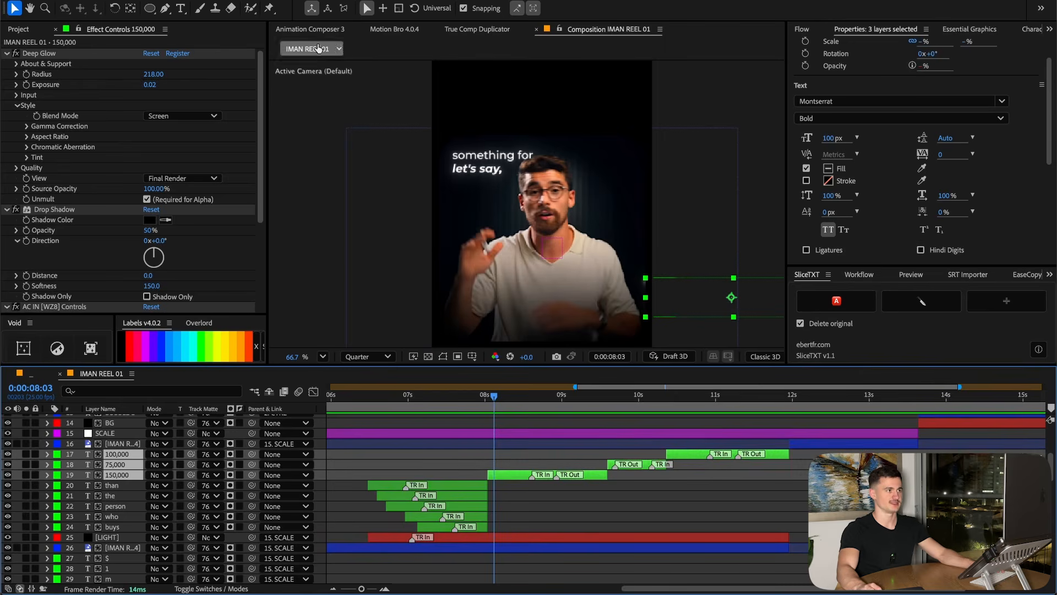
{"action": "left_click", "coordinate": [310, 28]}
{"action": "left_click", "coordinate": [349, 138]}
{"action": "left_click", "coordinate": [351, 139]}
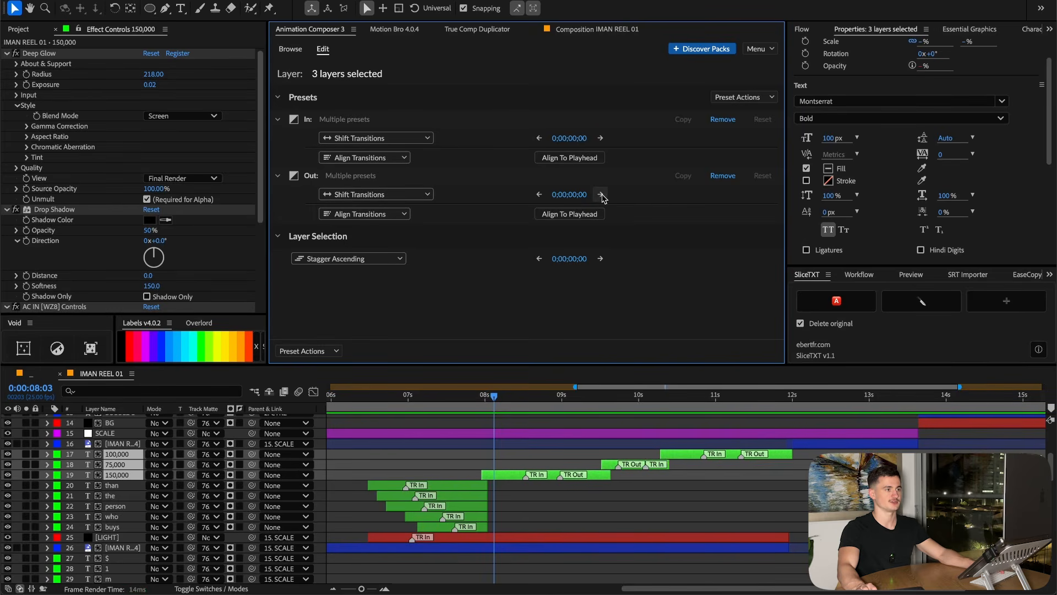
{"action": "left_click", "coordinate": [469, 396]}
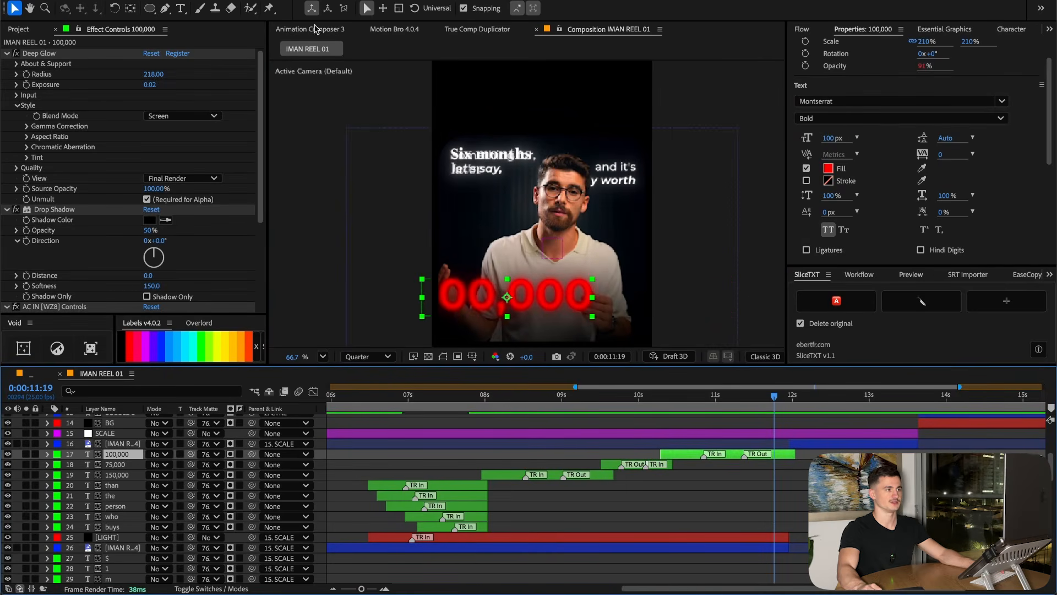
{"action": "left_click", "coordinate": [317, 27]}
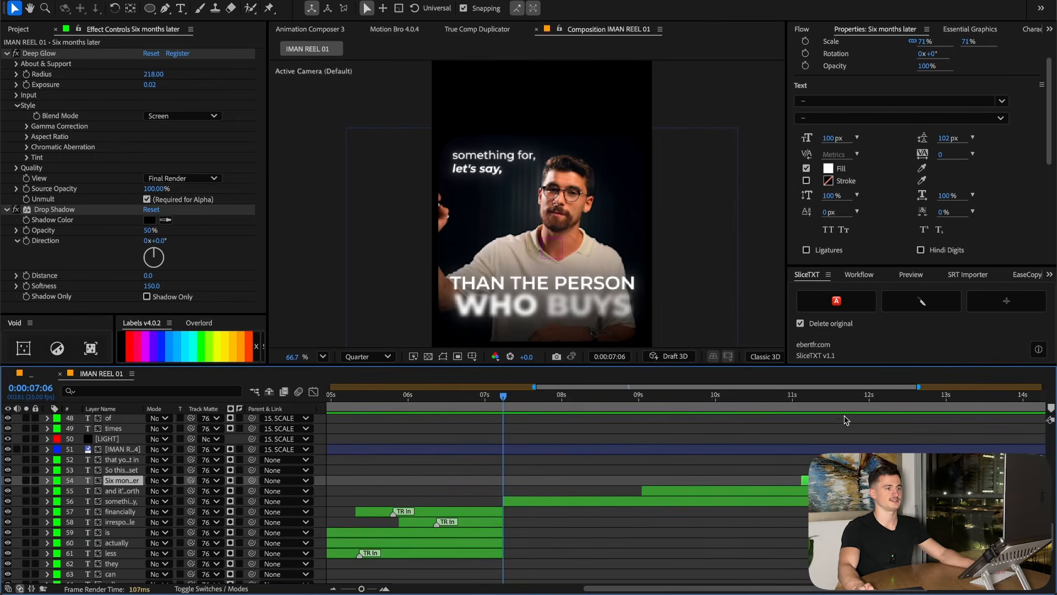
Slice the captions "something for, let's say,", "and it's only worth" and "Six months later" into word layers, and collapse their properties
{"action": "scroll", "coordinate": [799, 457], "scroll_direction": "right", "scroll_amount": 2}
{"action": "left_click", "coordinate": [752, 496]}
{"action": "left_click", "coordinate": [921, 301]}
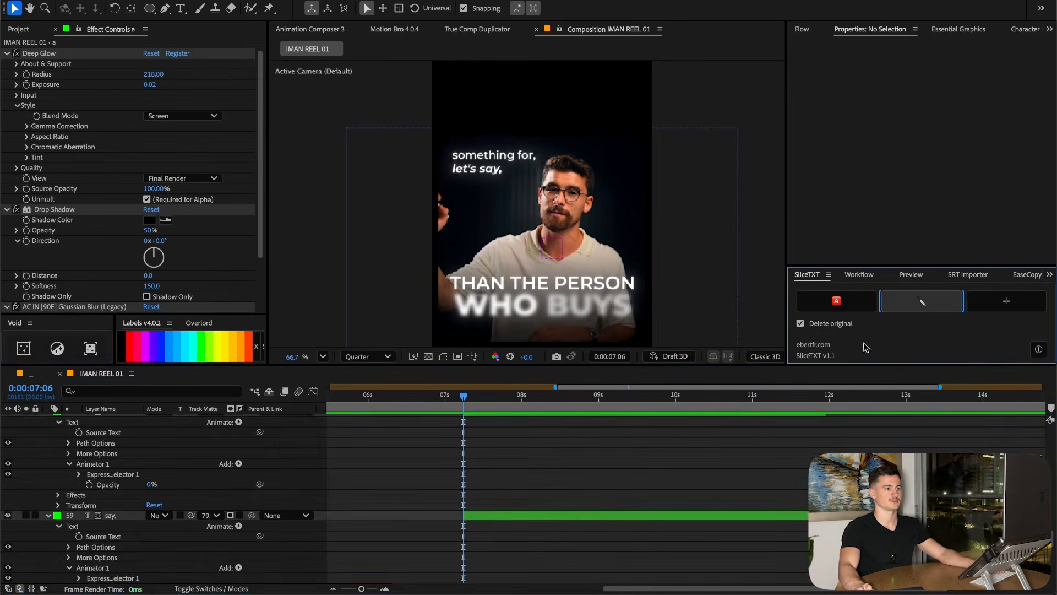
{"action": "key", "text": "u"}
{"action": "left_click", "coordinate": [787, 512]}
{"action": "left_click", "coordinate": [921, 301]}
{"action": "left_click", "coordinate": [643, 460]}
{"action": "key", "text": "super+a"}
{"action": "key", "text": "u"}
{"action": "scroll", "coordinate": [589, 457], "scroll_direction": "up", "scroll_amount": 2}
{"action": "left_click", "coordinate": [534, 453]}
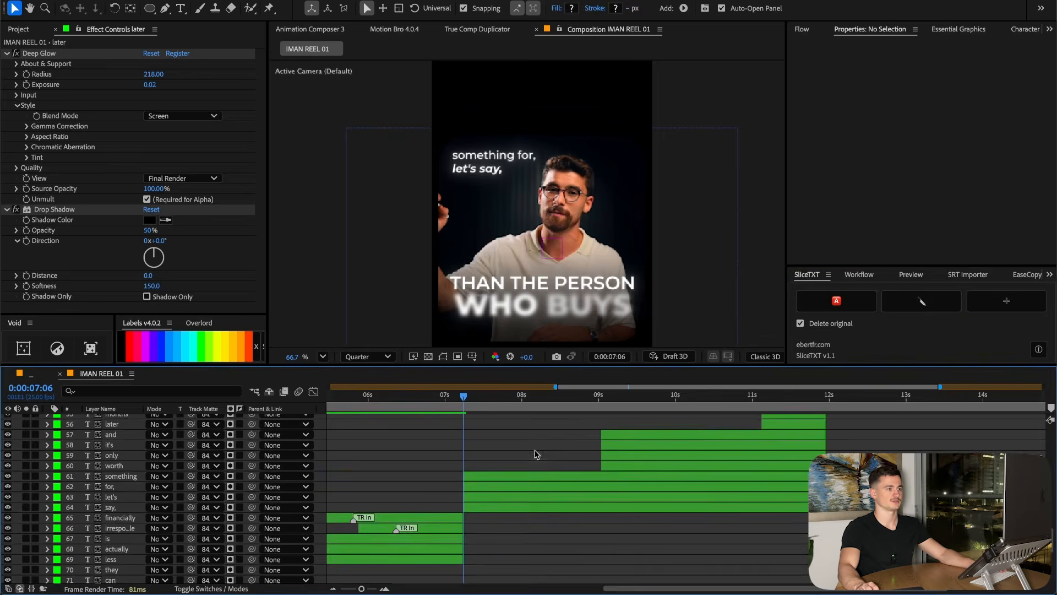
Copy the in-transition presets from the already animated "the" layer near the start of the timeline
{"action": "scroll", "coordinate": [749, 461], "scroll_direction": "up", "scroll_amount": 3}
{"action": "left_click", "coordinate": [786, 496]}
{"action": "scroll", "coordinate": [705, 491], "scroll_direction": "down", "scroll_amount": 3}
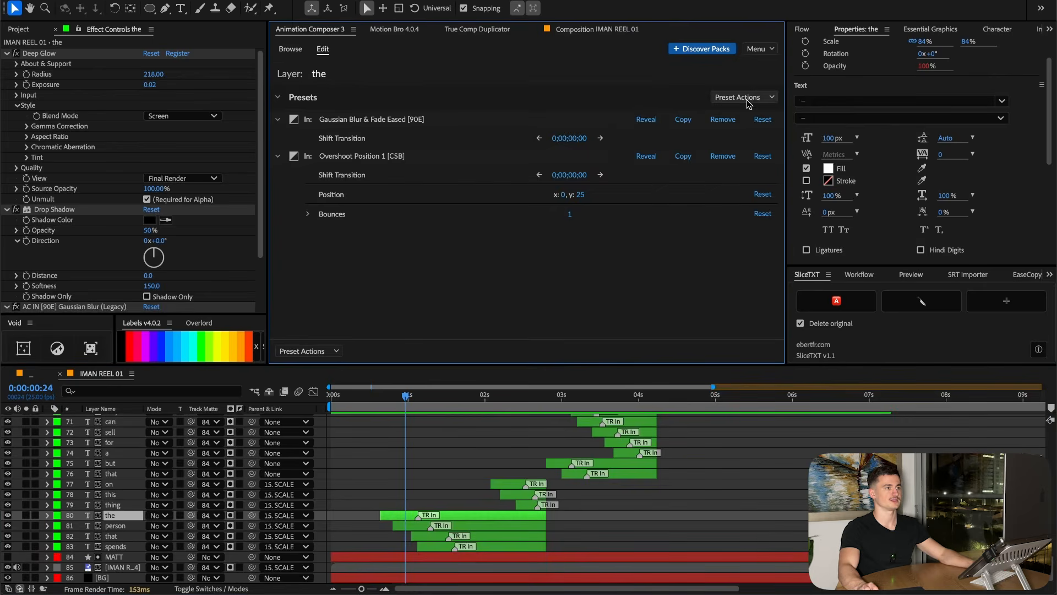
{"action": "left_click", "coordinate": [748, 98]}
{"action": "left_click", "coordinate": [570, 139]}
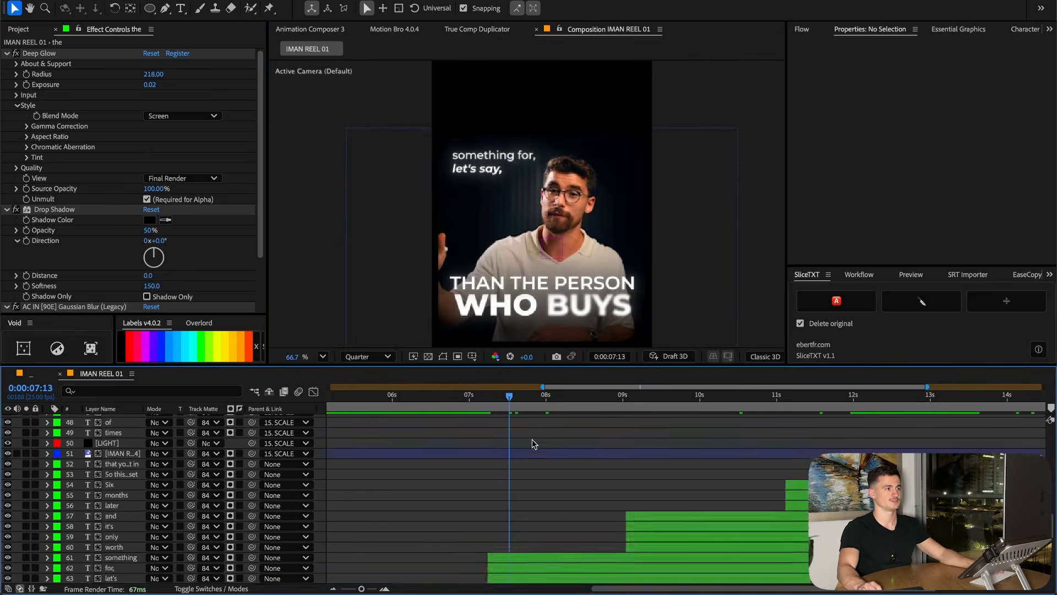
Paste the copied presets onto the 11 new word layers from "Six" through "say,"
{"action": "scroll", "coordinate": [549, 430], "scroll_direction": "up", "scroll_amount": 5}
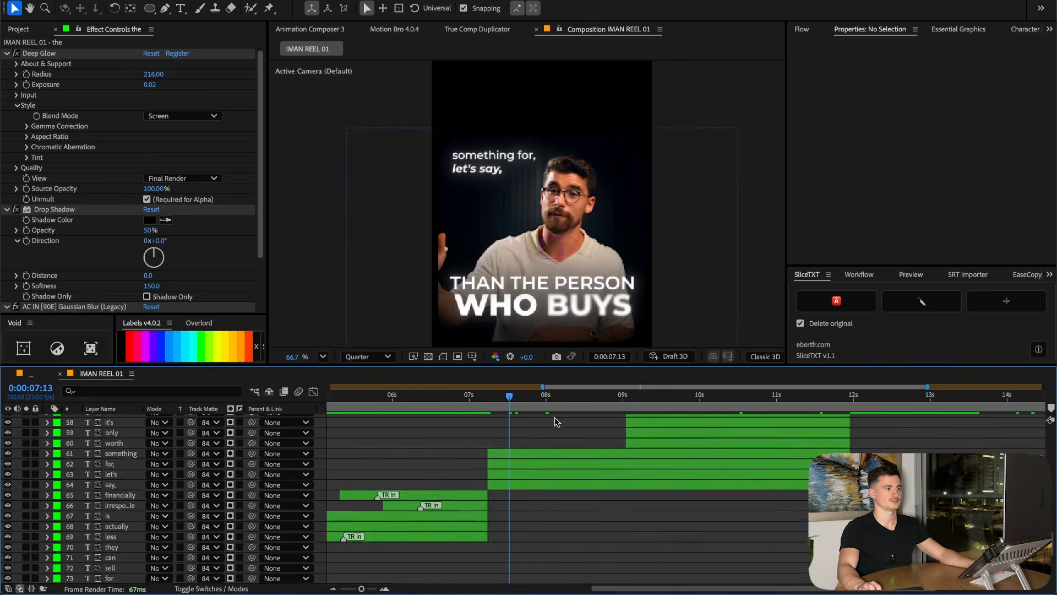
{"action": "left_click", "coordinate": [699, 536]}
{"action": "scroll", "coordinate": [771, 441], "scroll_direction": "up", "scroll_amount": 2}
{"action": "left_click", "coordinate": [792, 468], "text": "shift"}
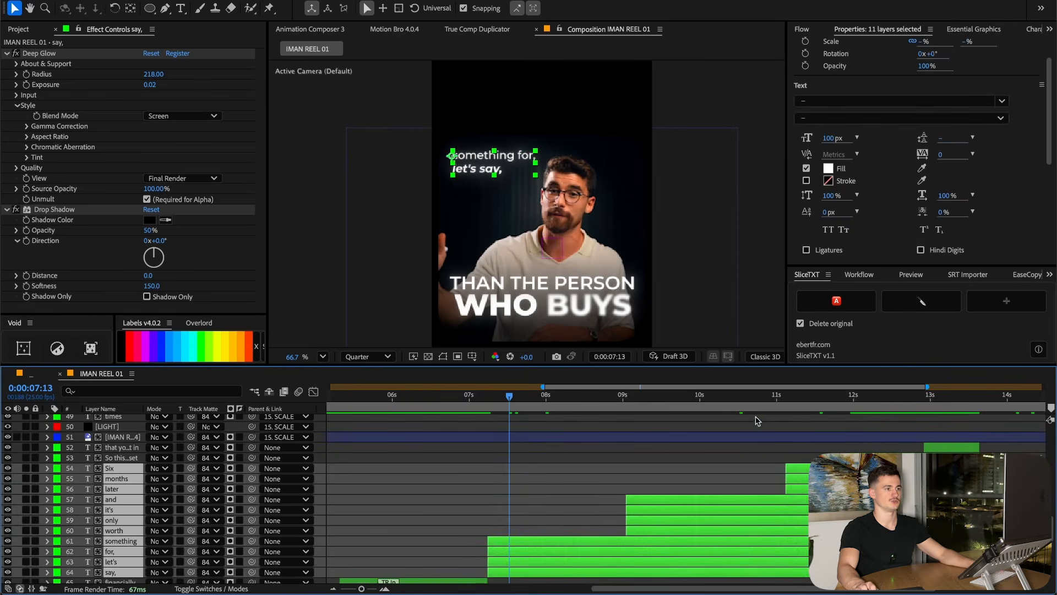
{"action": "left_click", "coordinate": [302, 29]}
{"action": "left_click", "coordinate": [752, 187]}
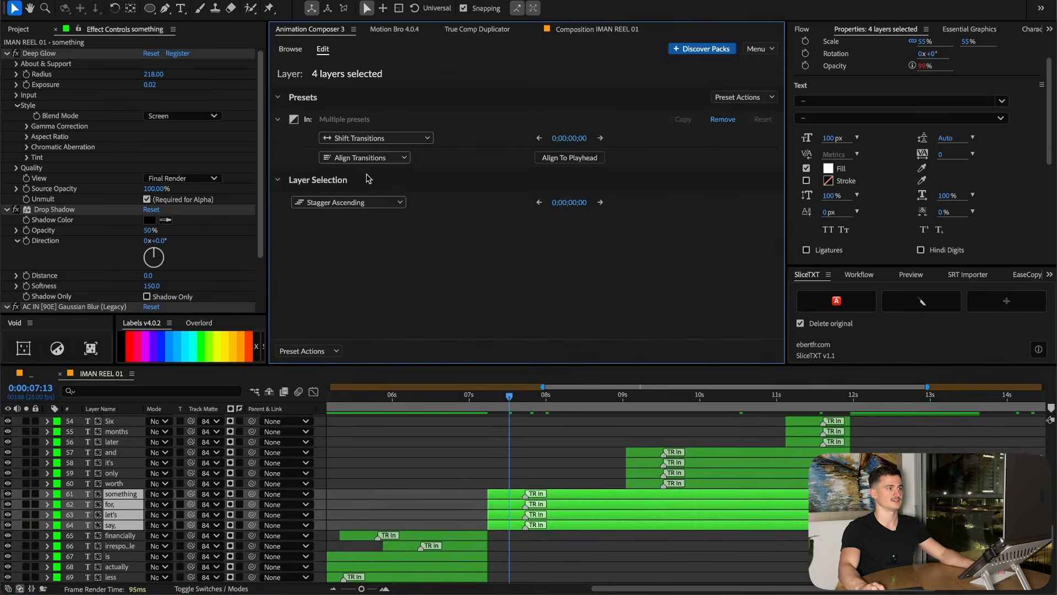
Stagger the words of "something for, let's say," and "and it's only worth" to match the speech, and shorten the first phrase's layers
{"action": "left_click", "coordinate": [359, 212]}
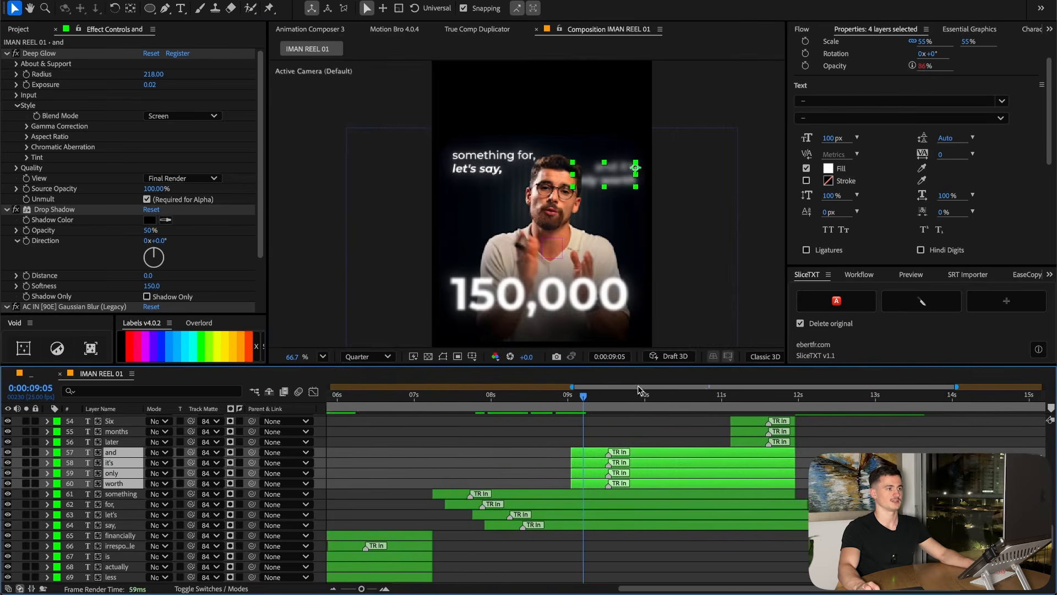
{"action": "scroll", "coordinate": [663, 419], "scroll_direction": "up", "scroll_amount": 2}
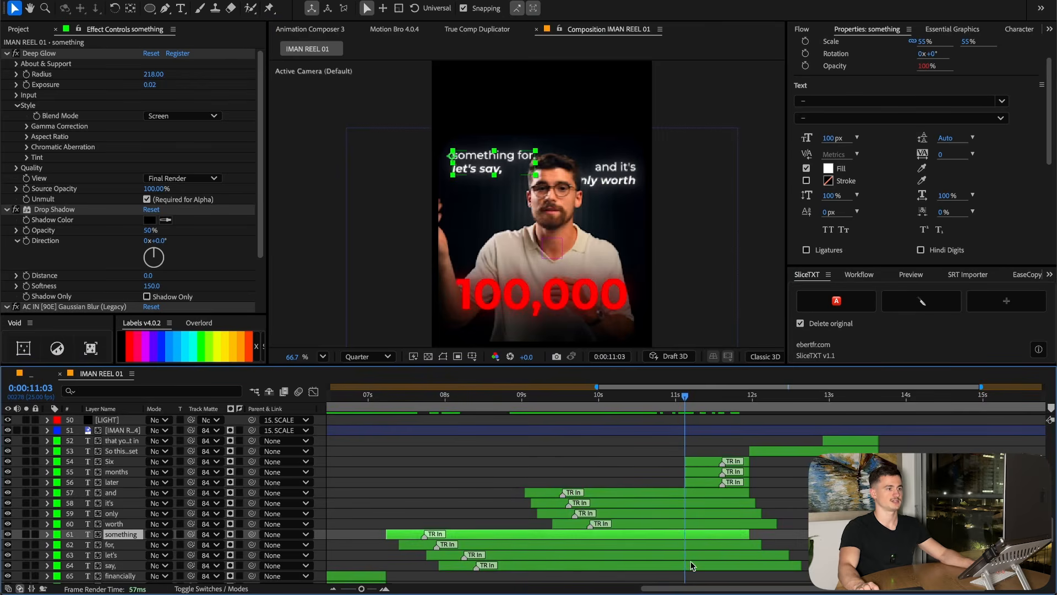
{"action": "left_click", "coordinate": [692, 565], "text": "shift"}
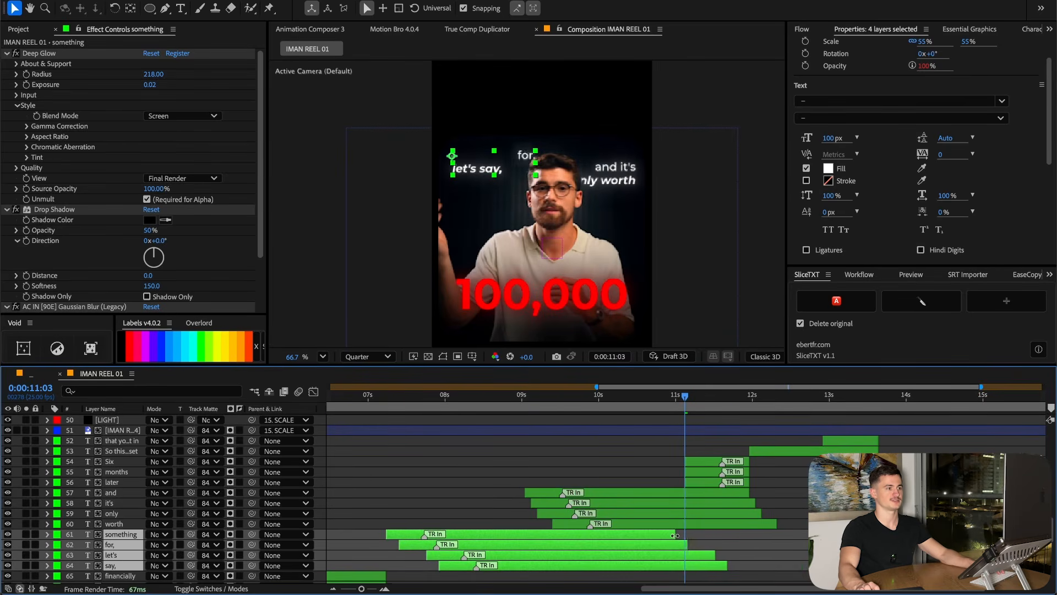
{"action": "left_click_drag", "start_coordinate": [685, 397], "coordinate": [753, 402]}
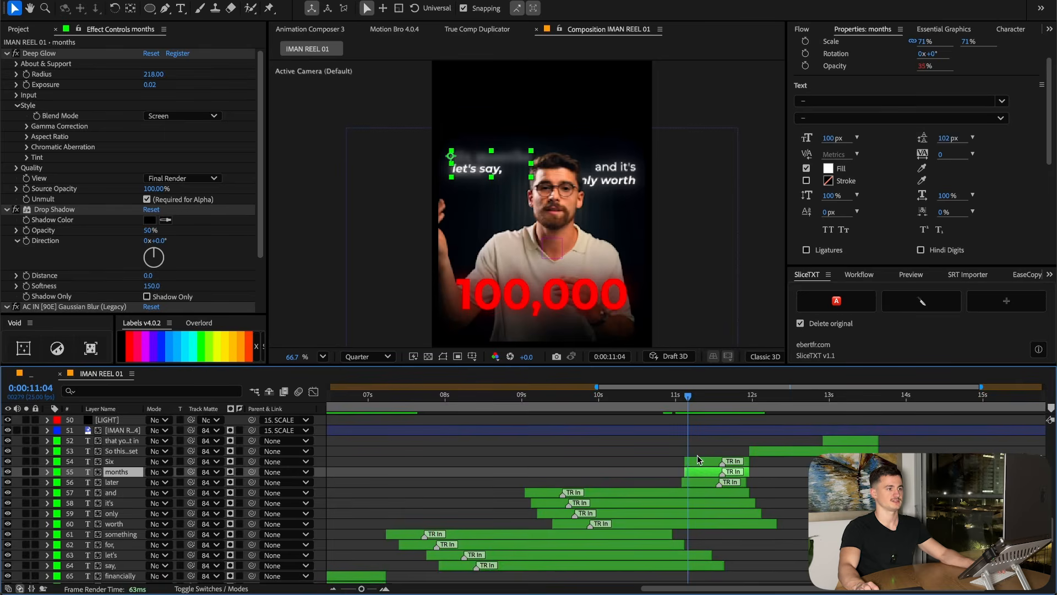
Offset the "Six", "months" and "later" layers one after another to match the speech, and play the result
{"action": "left_click_drag", "start_coordinate": [700, 461], "coordinate": [711, 481]}
{"action": "left_click", "coordinate": [702, 472]}
{"action": "left_click_drag", "start_coordinate": [679, 399], "coordinate": [728, 403]}
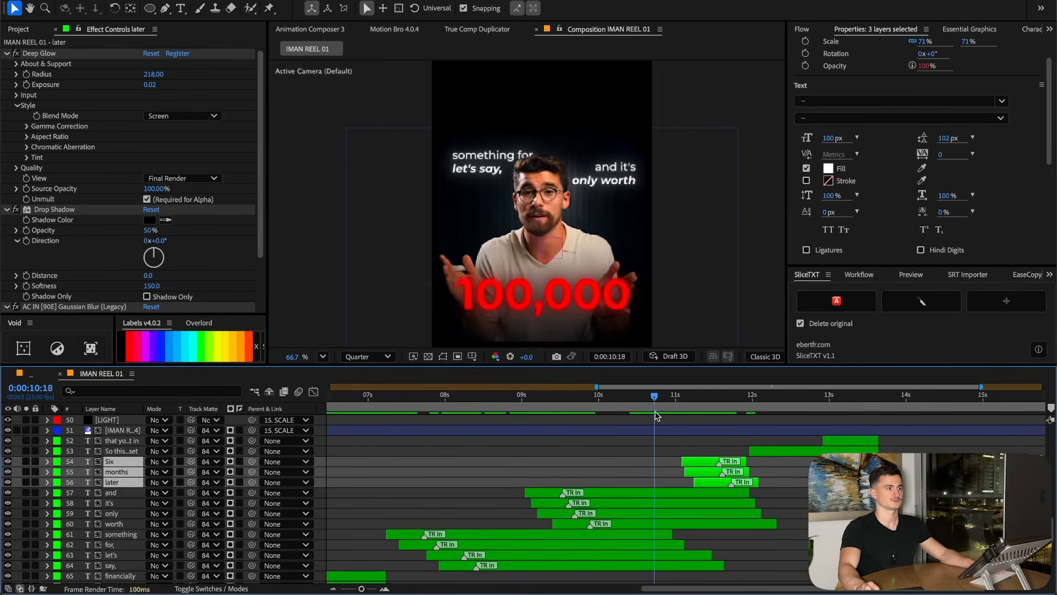
{"action": "left_click_drag", "start_coordinate": [655, 406], "coordinate": [666, 407]}
{"action": "key", "text": "space"}
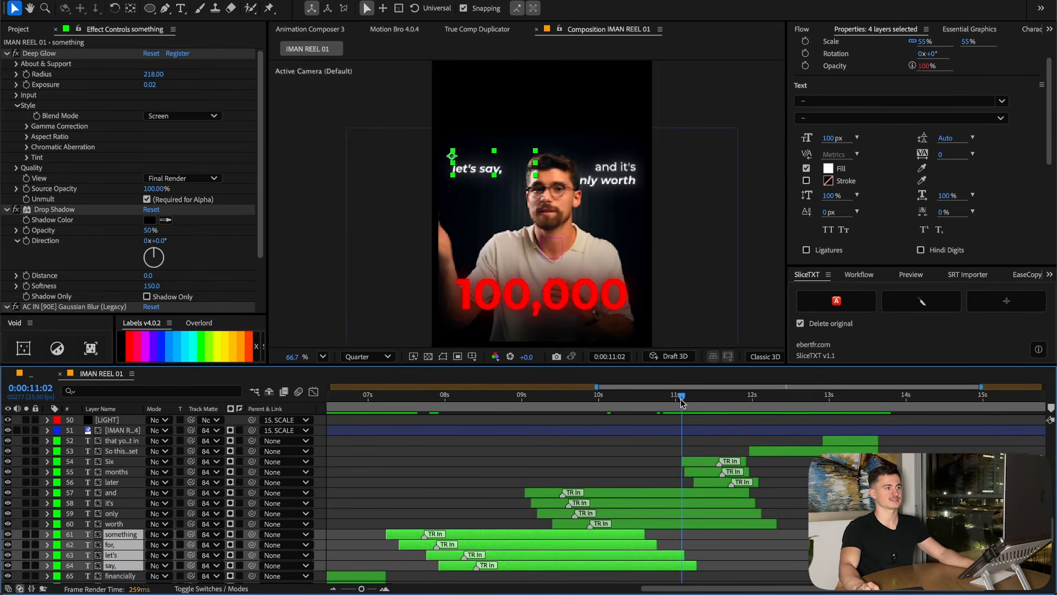
Trim the ends of the "something", "for,", "let's" and "say," layers to 0:00:11:02 and preview the section
{"action": "left_click_drag", "start_coordinate": [681, 398], "coordinate": [682, 399]}
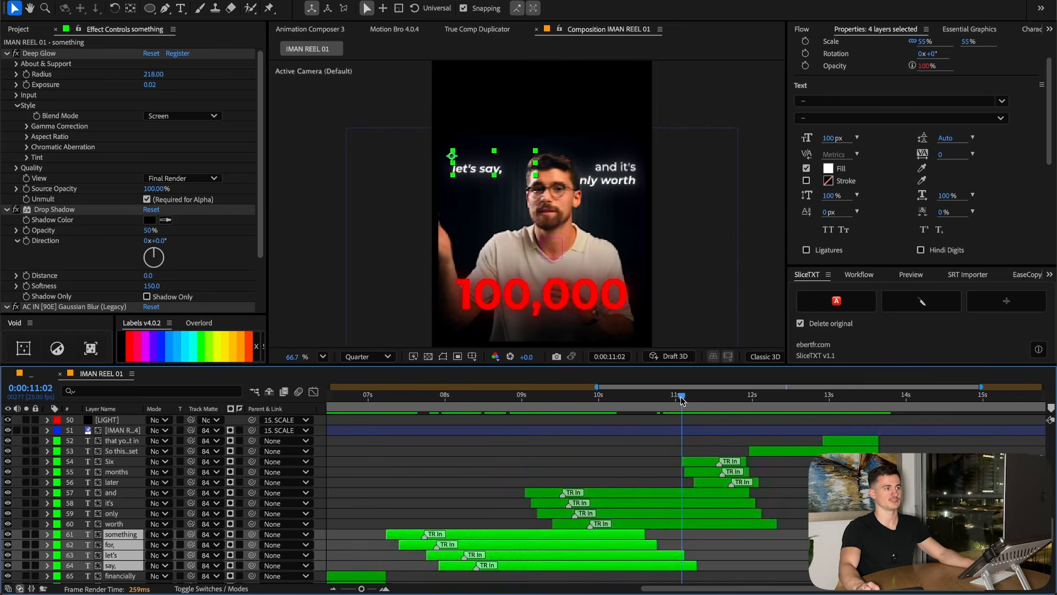
{"action": "key", "text": "alt+]"}
{"action": "key", "text": "ctrl+shift+a"}
{"action": "left_click", "coordinate": [623, 397]}
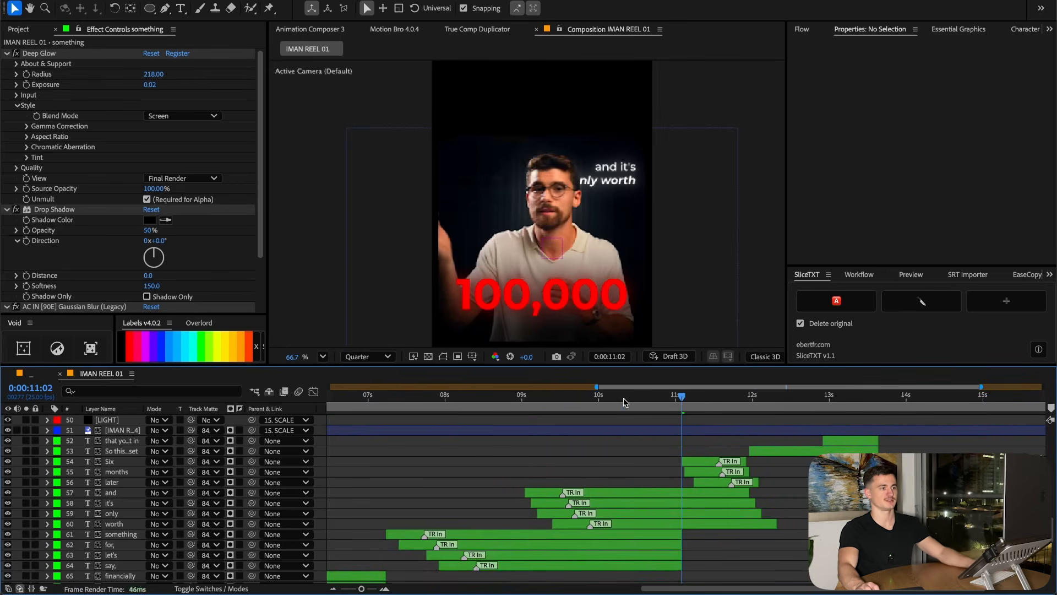
{"action": "key", "text": "space"}
Trim the ends of the seven layers from "Six" to "worth" to 0:00:11:24 and deselect them
{"action": "left_click", "coordinate": [694, 462]}
{"action": "left_click", "coordinate": [743, 528], "text": "shift"}
{"action": "left_click_drag", "start_coordinate": [748, 461], "coordinate": [780, 455]}
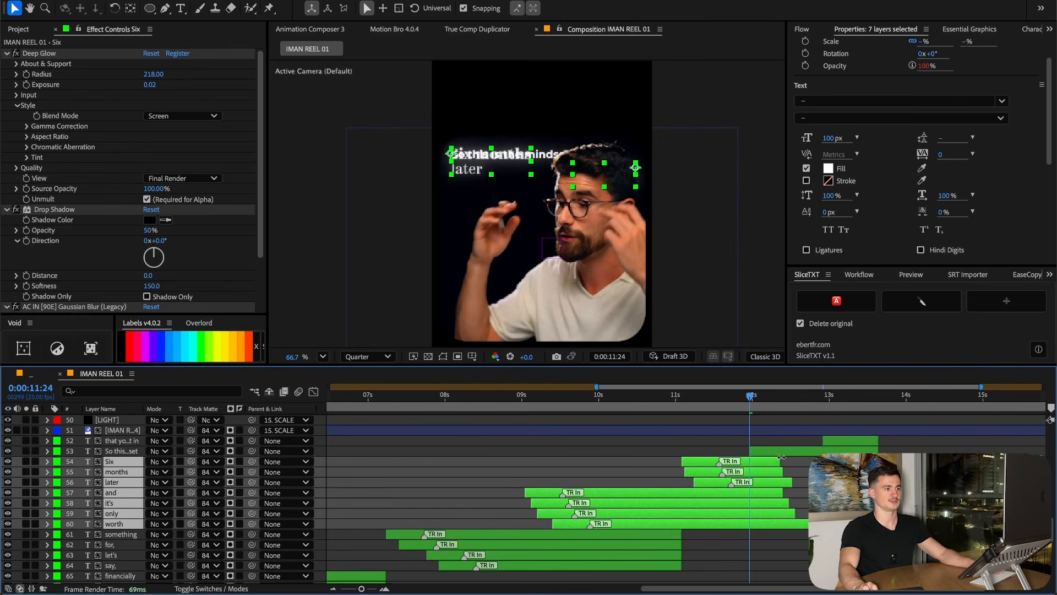
{"action": "key", "text": "alt+]"}
{"action": "key", "text": "ctrl+shift+a"}
{"action": "left_click", "coordinate": [648, 397]}
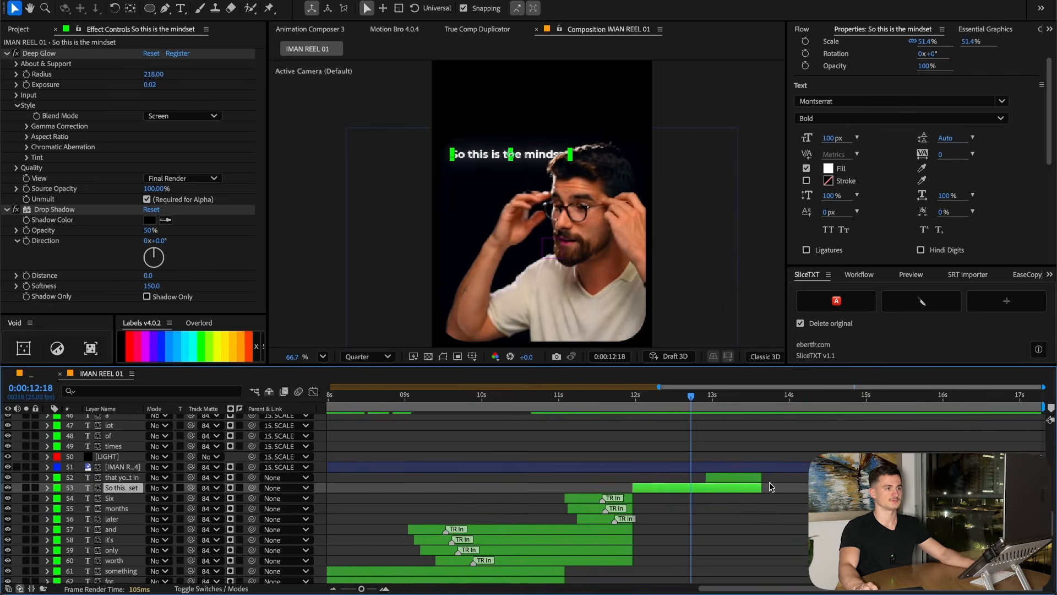
Slice the captions "So this is the mindset" and "that you need to get in" into separate word layers
{"action": "left_click", "coordinate": [921, 301]}
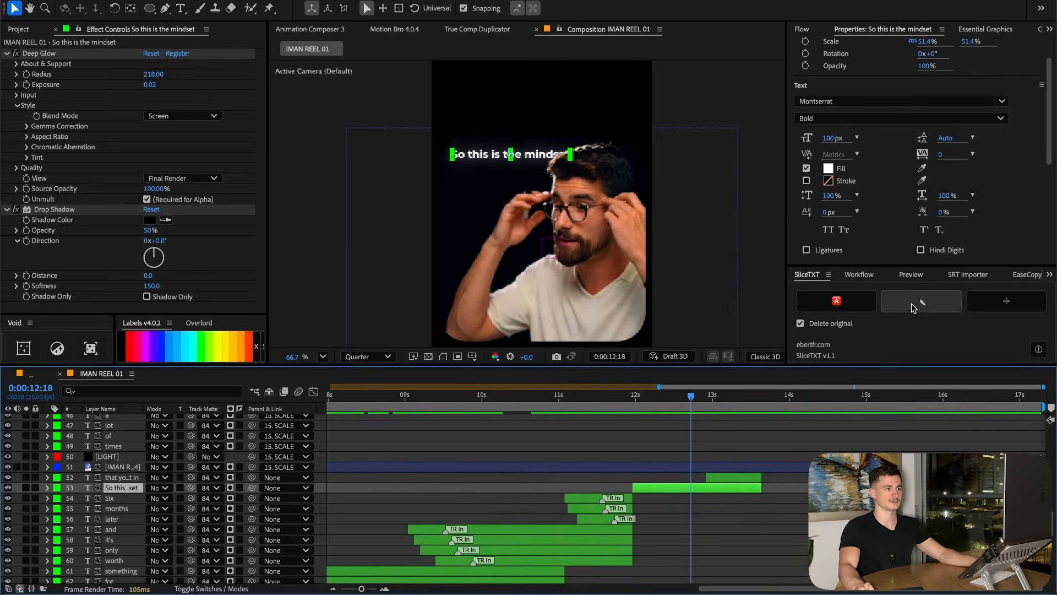
{"action": "scroll", "coordinate": [752, 470], "scroll_direction": "up", "scroll_amount": 5}
{"action": "left_click", "coordinate": [744, 419]}
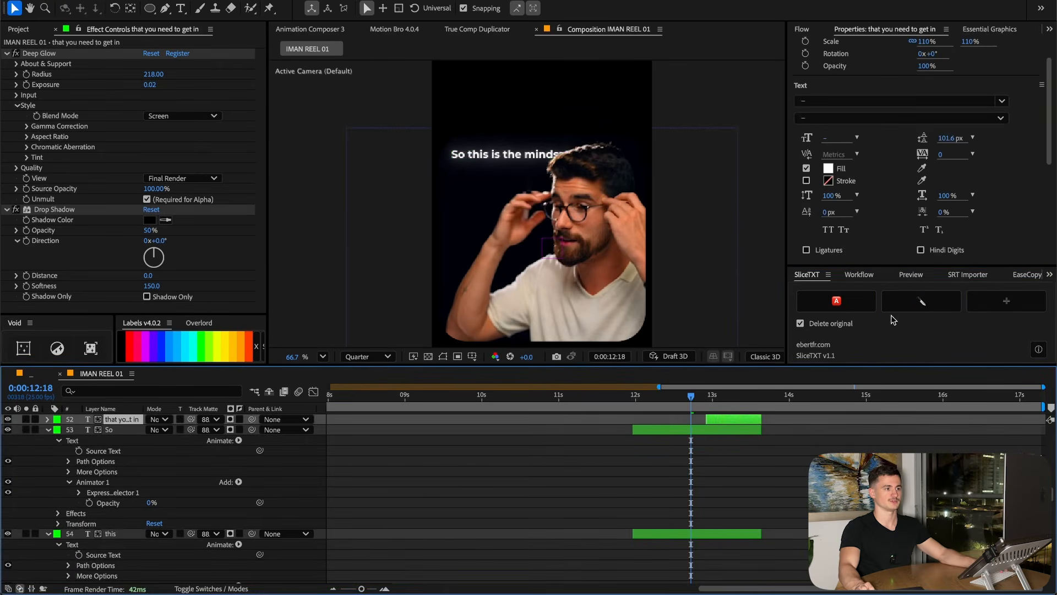
{"action": "scroll", "coordinate": [101, 441], "scroll_direction": "down", "scroll_amount": 4}
{"action": "key", "text": "ctrl+a"}
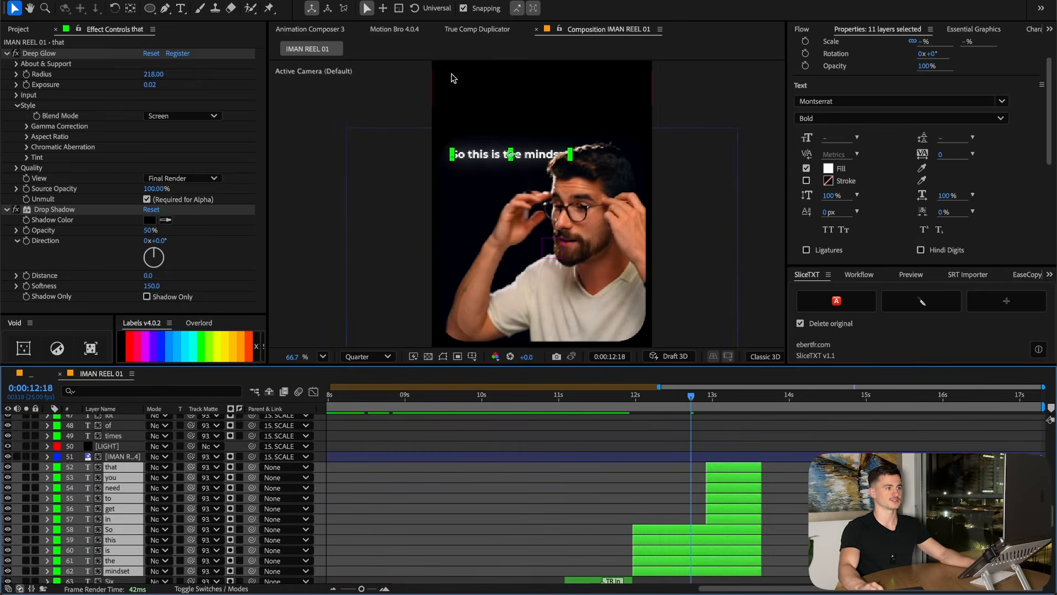
Paste the copied in-transition presets onto the 11 word layers from "that" through "mindset"
{"action": "left_click", "coordinate": [316, 30]}
{"action": "left_click", "coordinate": [298, 68]}
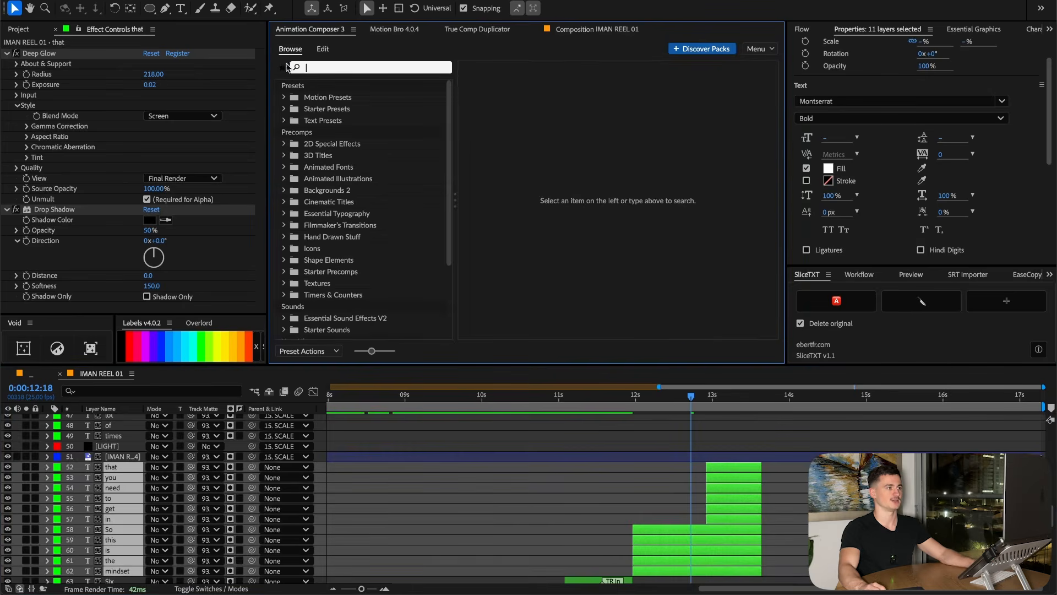
{"action": "left_click", "coordinate": [323, 49]}
{"action": "left_click", "coordinate": [741, 95]}
{"action": "left_click", "coordinate": [736, 175]}
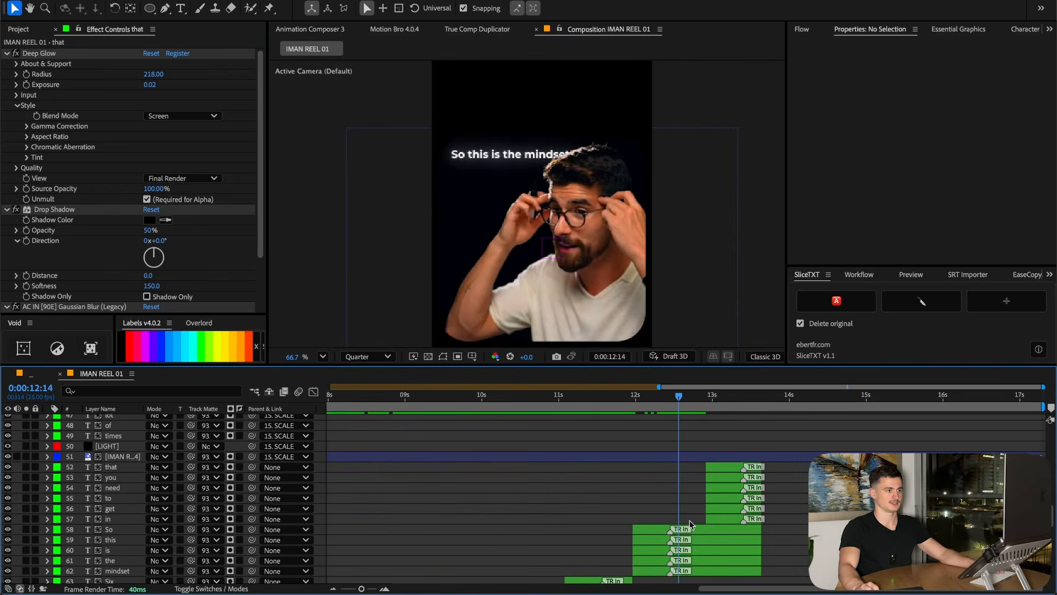
Select the five word layers of "So this is the mindset" and stagger them in ascending order
{"action": "left_click", "coordinate": [705, 533]}
{"action": "left_click", "coordinate": [693, 571], "text": "shift"}
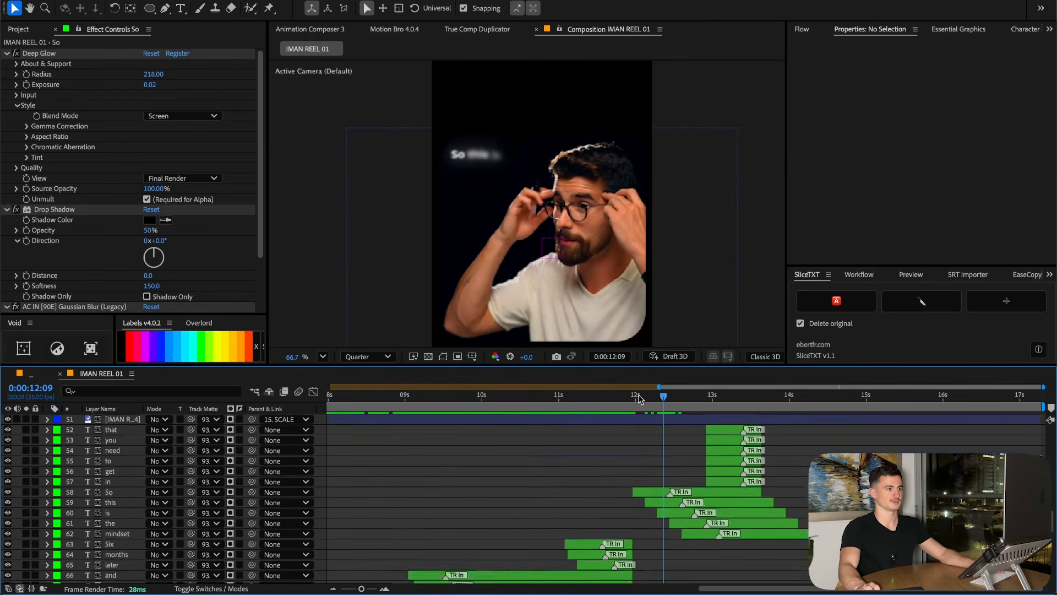
Extend the ends of the 11 word layers from "that" through "mindset" past 17 seconds and preview them
{"action": "scroll", "coordinate": [639, 402], "scroll_direction": "up", "scroll_amount": 1}
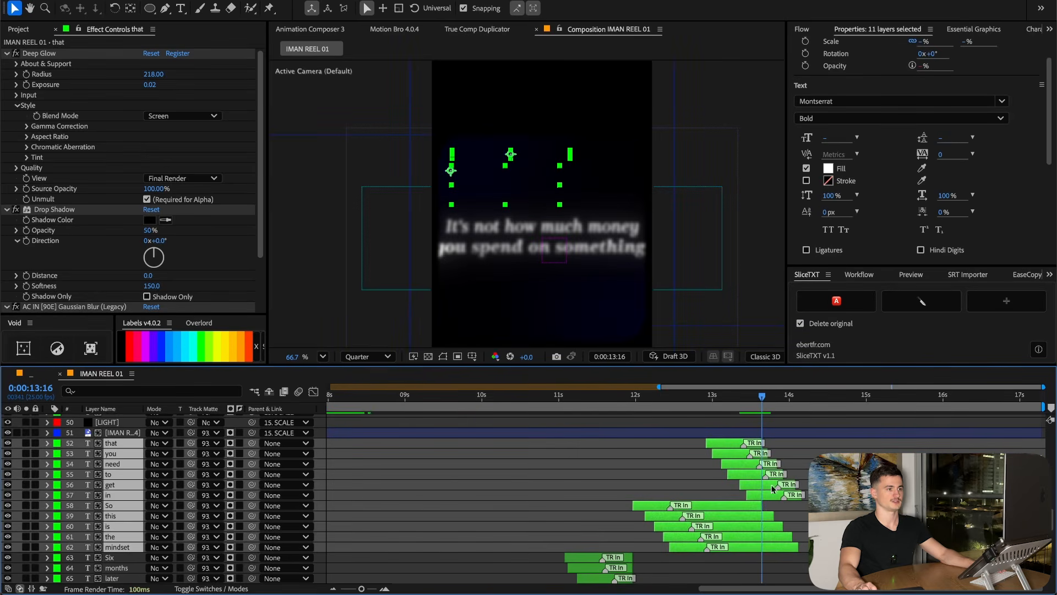
{"action": "left_click_drag", "start_coordinate": [762, 510], "coordinate": [1055, 499]}
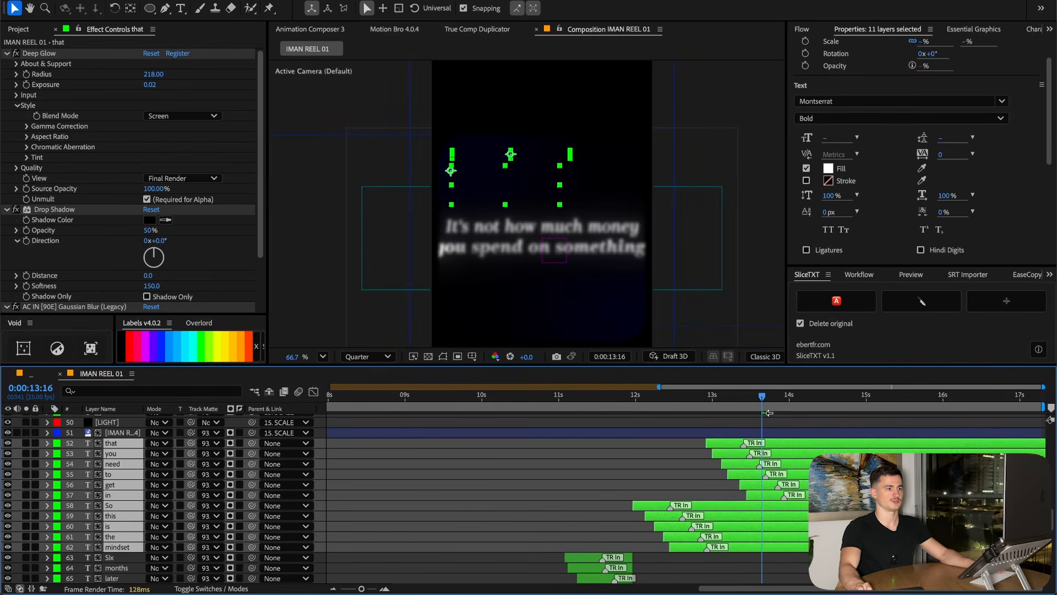
{"action": "key", "text": "space"}
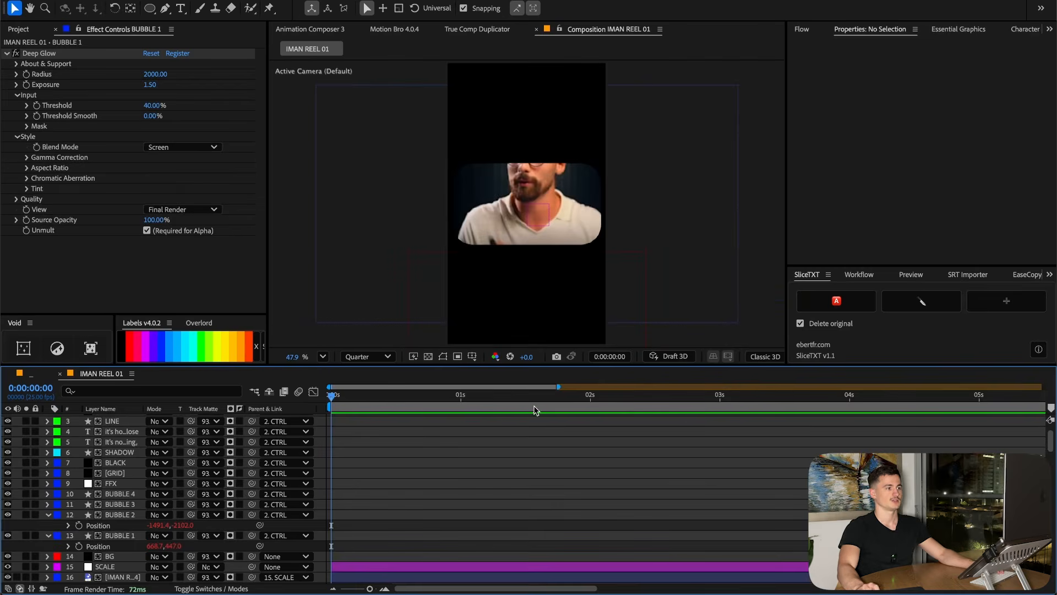
Extend the work area's end to about 6 seconds and collapse the expanded bubble layer properties
{"action": "left_click_drag", "start_coordinate": [559, 386], "coordinate": [750, 386]}
{"action": "key", "text": "super+a"}
{"action": "left_click", "coordinate": [49, 515]}
{"action": "scroll", "coordinate": [443, 462], "scroll_direction": "down", "scroll_amount": 15}
{"action": "scroll", "coordinate": [441, 464], "scroll_direction": "up", "scroll_amount": 8}
{"action": "left_click", "coordinate": [434, 467]}
Replace the in-transitions on the seven word layers of "but that they can sell for a" with Fade Cubic In & Out 1
{"action": "left_click_drag", "start_coordinate": [551, 396], "coordinate": [589, 395]}
{"action": "scroll", "coordinate": [599, 425], "scroll_direction": "down", "scroll_amount": 8}
{"action": "scroll", "coordinate": [603, 452], "scroll_direction": "down", "scroll_amount": 5}
{"action": "left_click", "coordinate": [605, 463]}
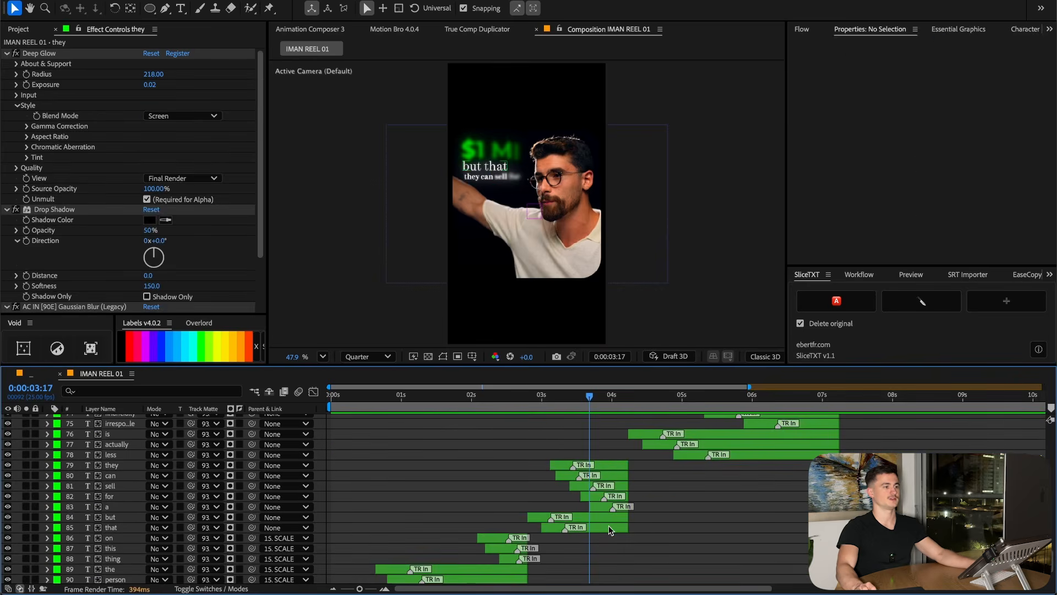
{"action": "left_click", "coordinate": [609, 526]}
{"action": "left_click", "coordinate": [613, 464], "text": "shift"}
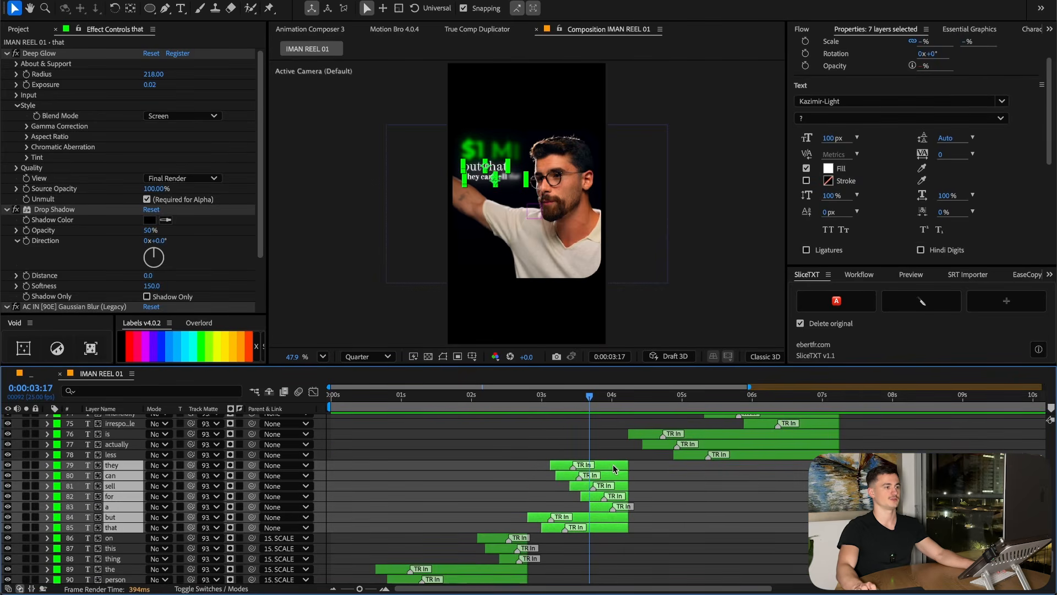
{"action": "left_click", "coordinate": [321, 33]}
{"action": "left_click", "coordinate": [287, 67]}
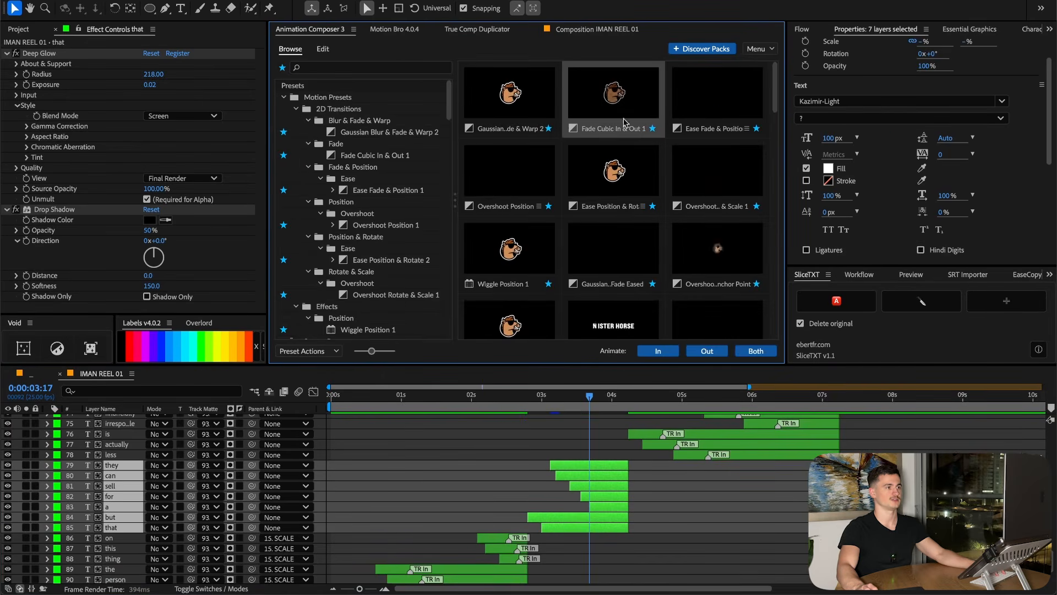
{"action": "right_click", "coordinate": [626, 121]}
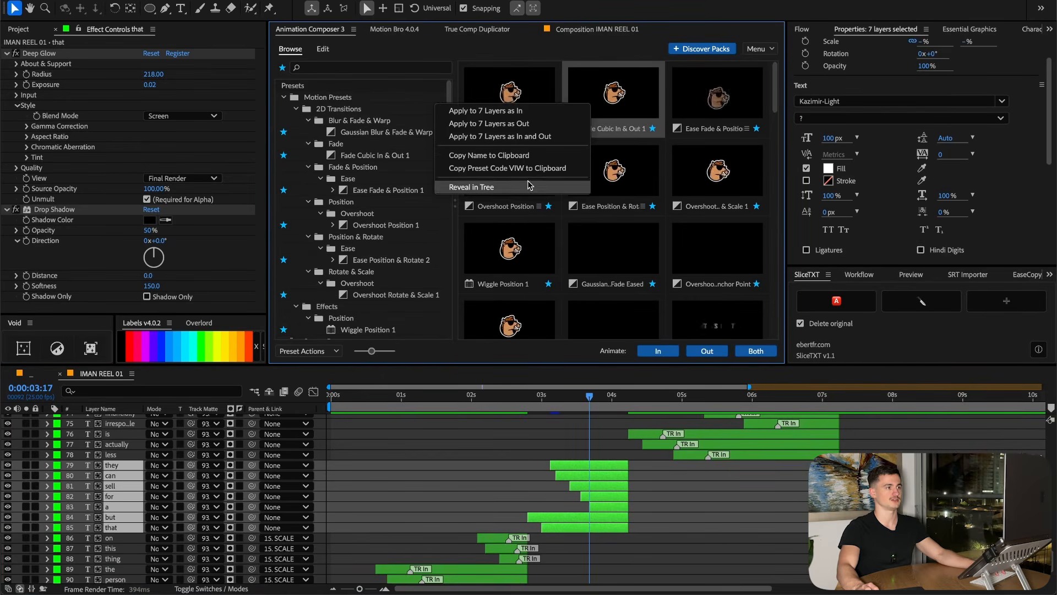
{"action": "left_click", "coordinate": [527, 187]}
{"action": "left_click", "coordinate": [658, 350]}
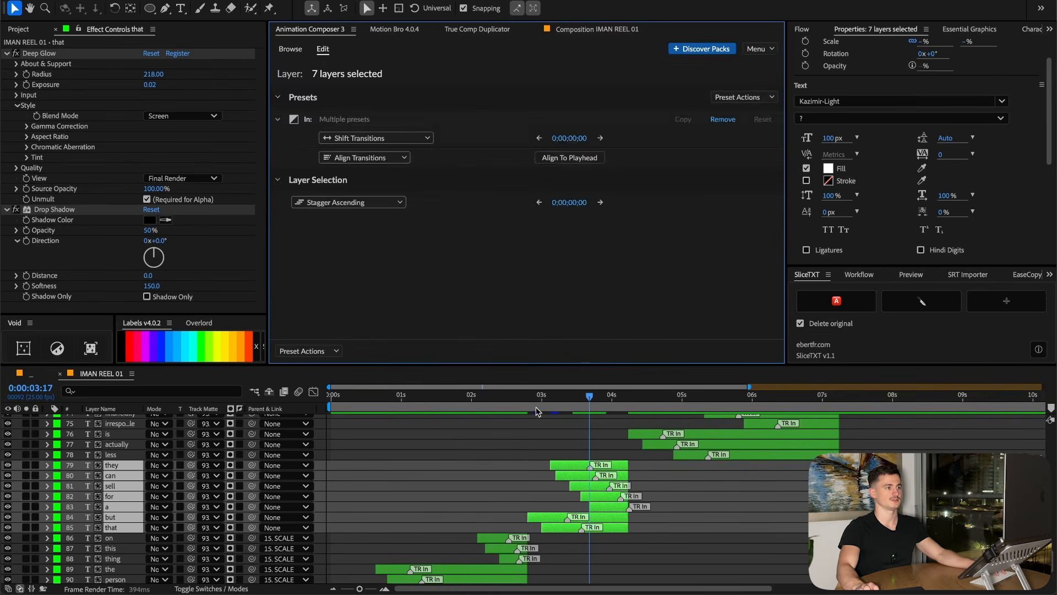
Shift the in-transition markers of the seven selected word layers earlier, previewing the captions before and after
{"action": "left_click", "coordinate": [526, 403]}
{"action": "key", "text": "space"}
{"action": "key", "text": "space"}
{"action": "left_click", "coordinate": [336, 29]}
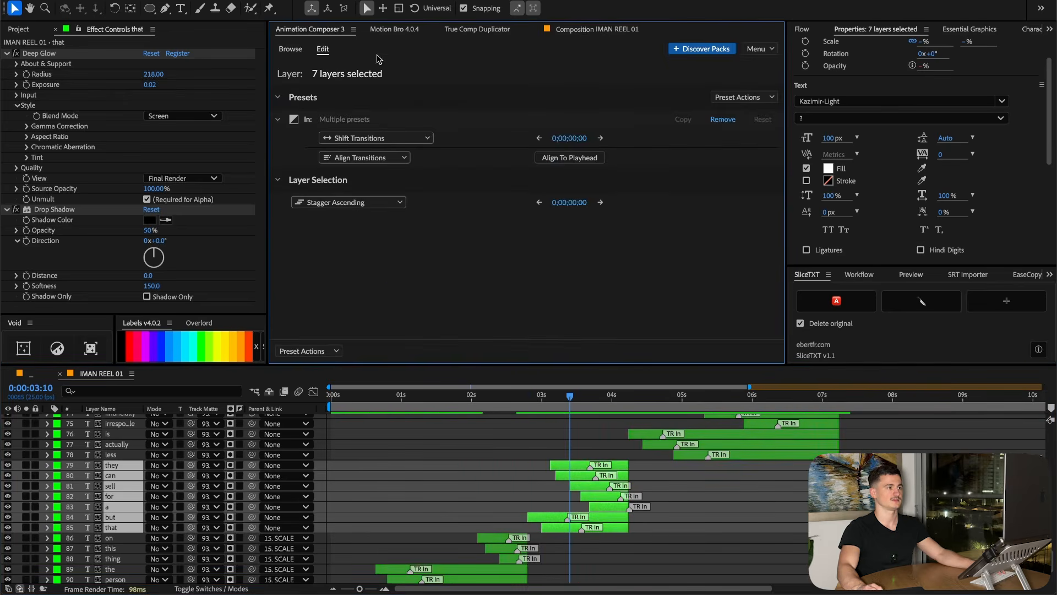
{"action": "left_click", "coordinate": [427, 138]}
{"action": "left_click", "coordinate": [429, 159]}
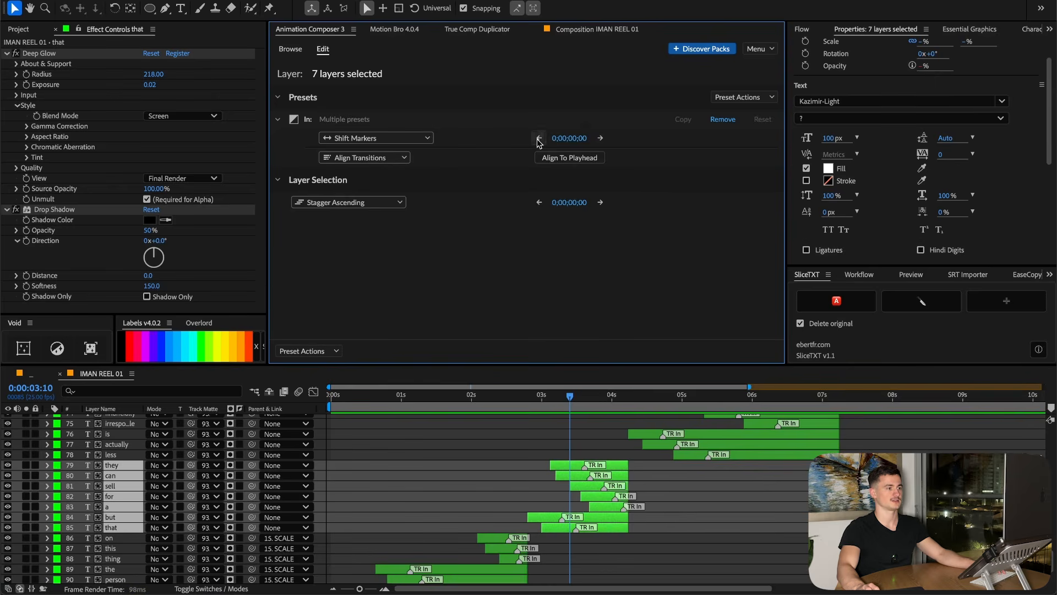
{"action": "left_click", "coordinate": [507, 411]}
{"action": "key", "text": "space"}
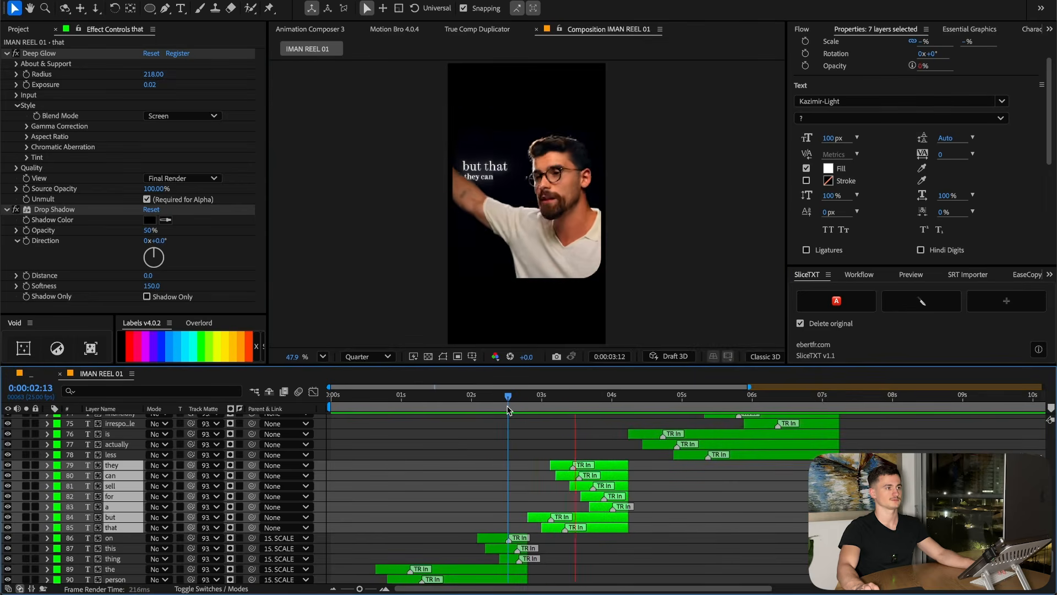
{"action": "key", "text": "space"}
Switch the seven word layers back to Shift Transitions, move them slightly earlier, and preview the timing
{"action": "left_click", "coordinate": [405, 138]}
{"action": "left_click", "coordinate": [412, 145]}
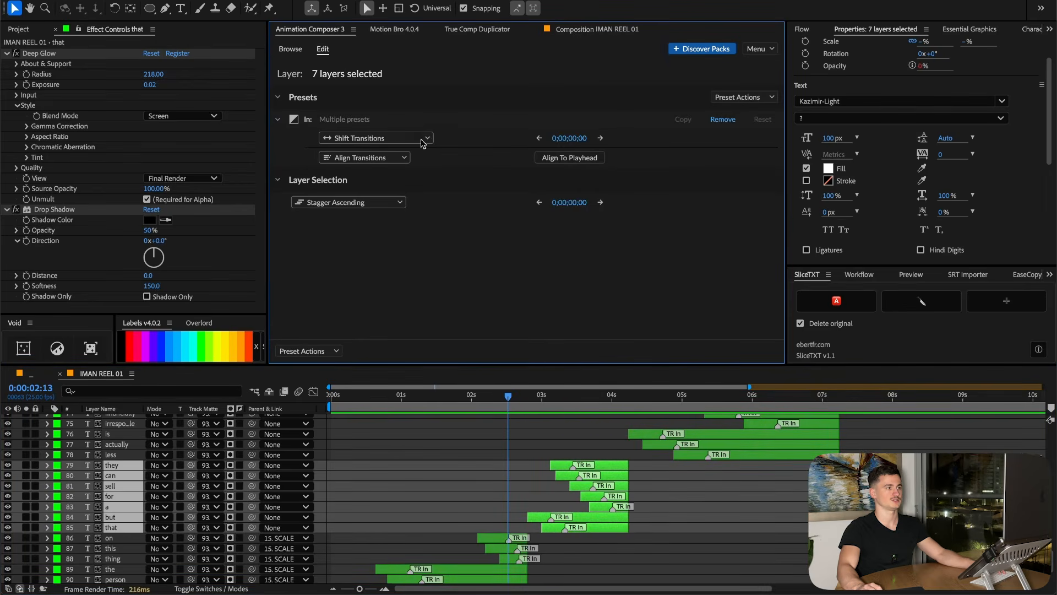
{"action": "key", "text": "space"}
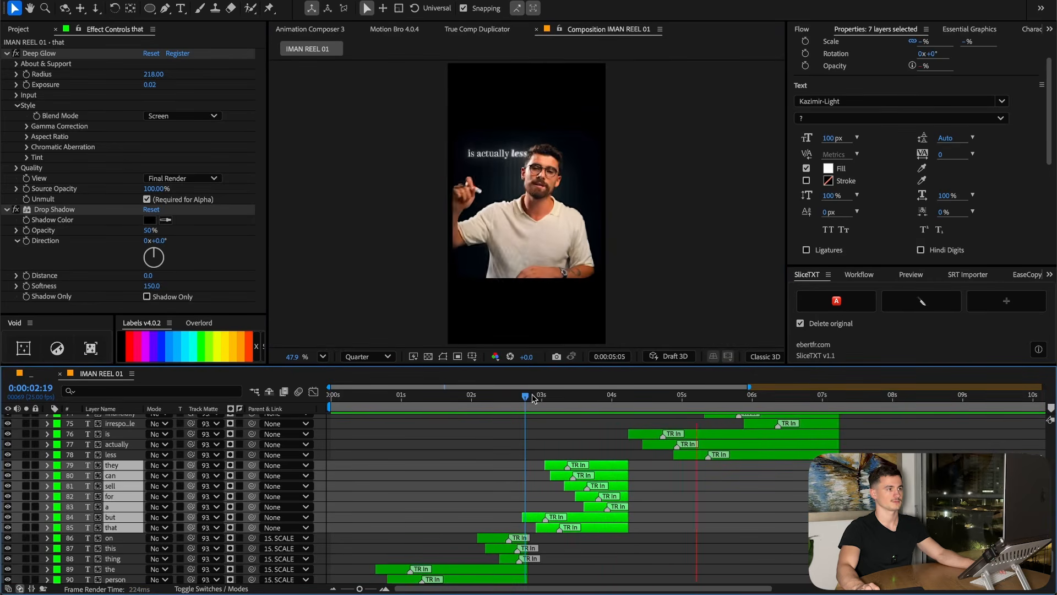
{"action": "key", "text": "space"}
Copy the Fade Cubic In & Out 1 in-transition from the "they" layer
{"action": "scroll", "coordinate": [601, 465], "scroll_direction": "up", "scroll_amount": 1}
{"action": "left_click", "coordinate": [598, 465]}
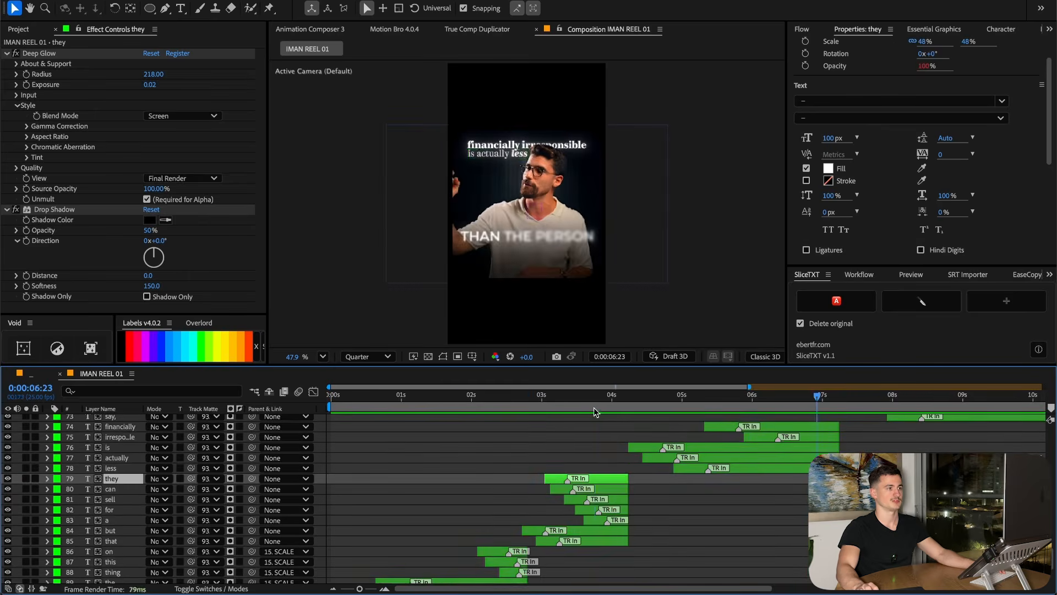
{"action": "left_click", "coordinate": [594, 397]}
{"action": "left_click", "coordinate": [312, 30]}
{"action": "left_click", "coordinate": [749, 98]}
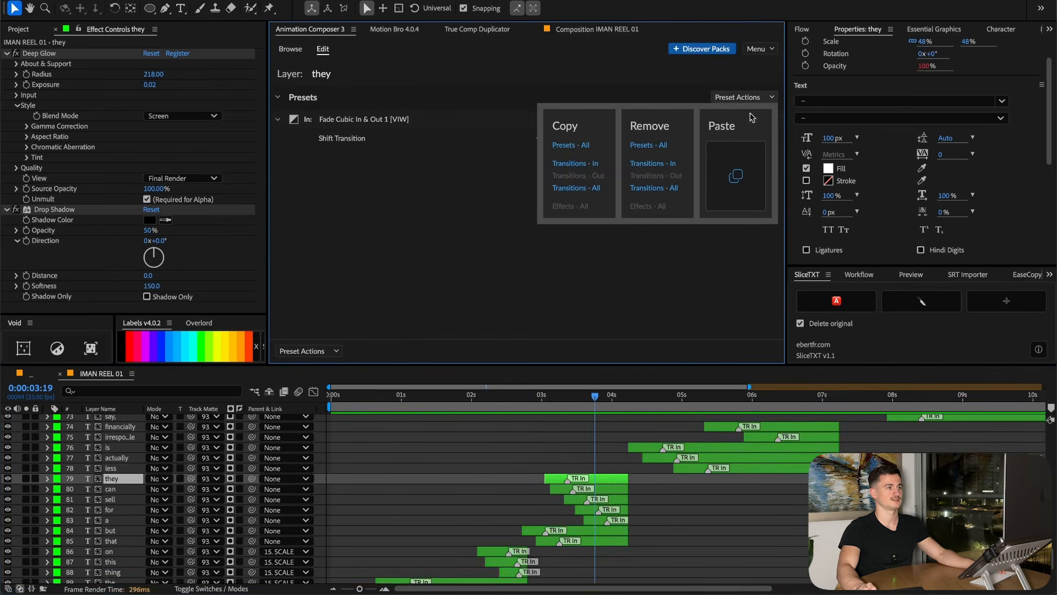
Replace the in-transitions on the "on", "this" and "thing" layers with the copied fade transition
{"action": "scroll", "coordinate": [463, 440], "scroll_direction": "down", "scroll_amount": 2}
{"action": "left_click", "coordinate": [455, 403]}
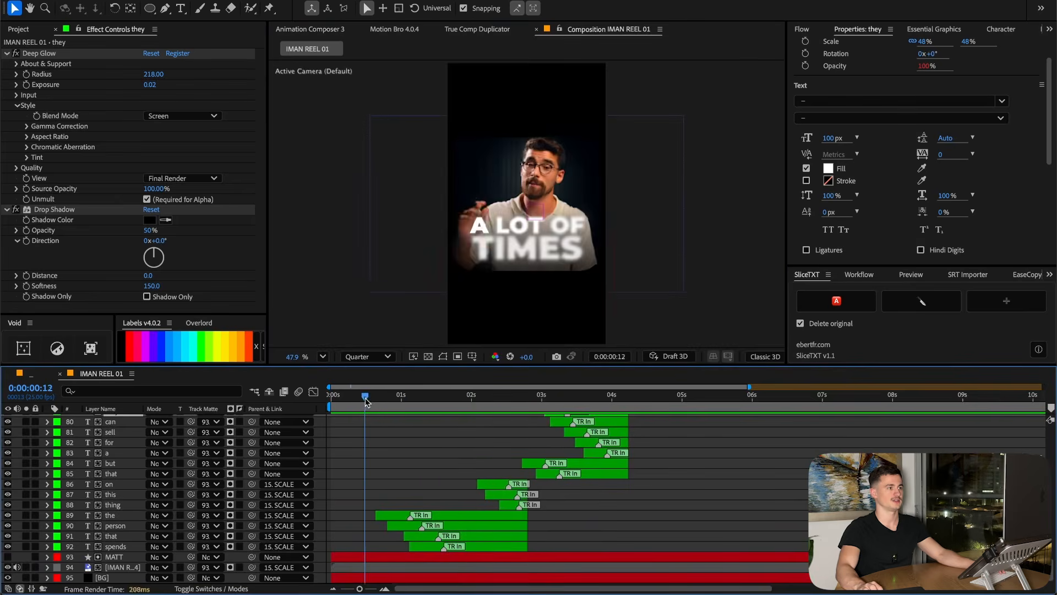
{"action": "left_click_drag", "start_coordinate": [530, 402], "coordinate": [511, 402]}
{"action": "left_click", "coordinate": [501, 484]}
{"action": "left_click", "coordinate": [505, 505], "text": "shift"}
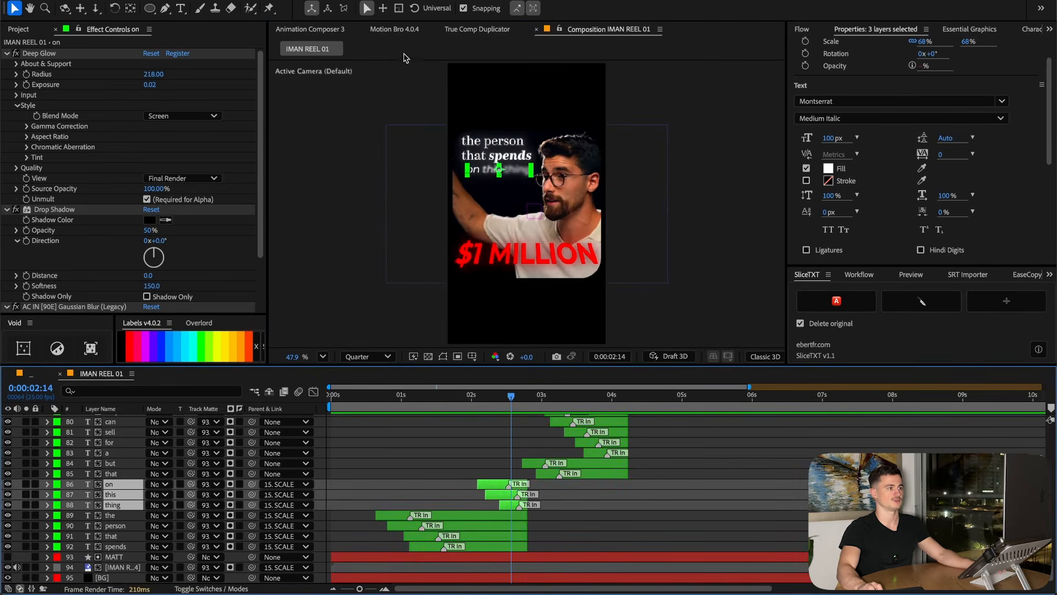
{"action": "left_click", "coordinate": [331, 29]}
{"action": "left_click", "coordinate": [723, 120]}
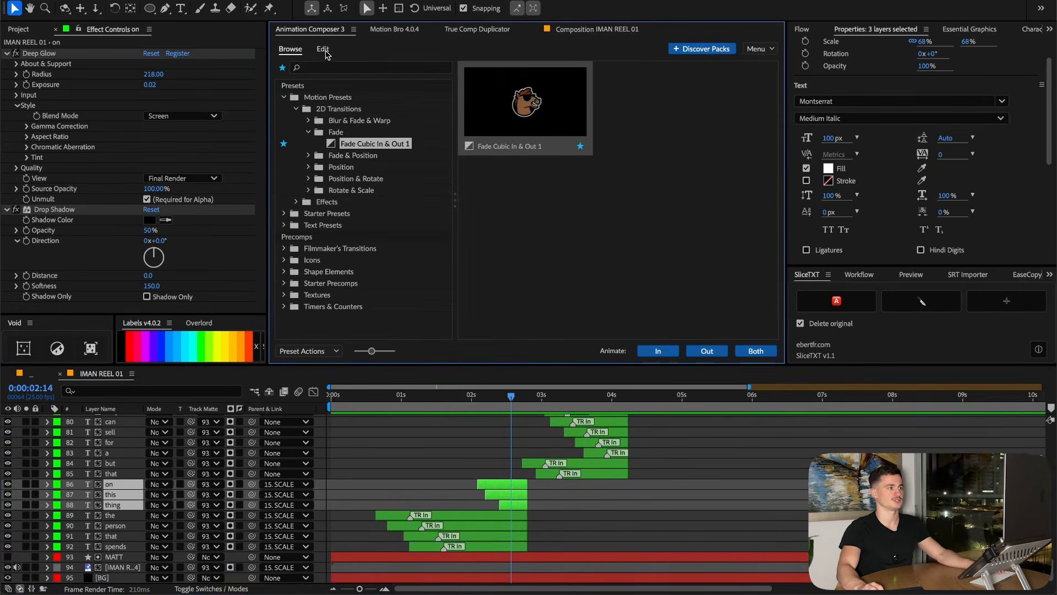
{"action": "left_click", "coordinate": [323, 50]}
{"action": "left_click", "coordinate": [743, 132]}
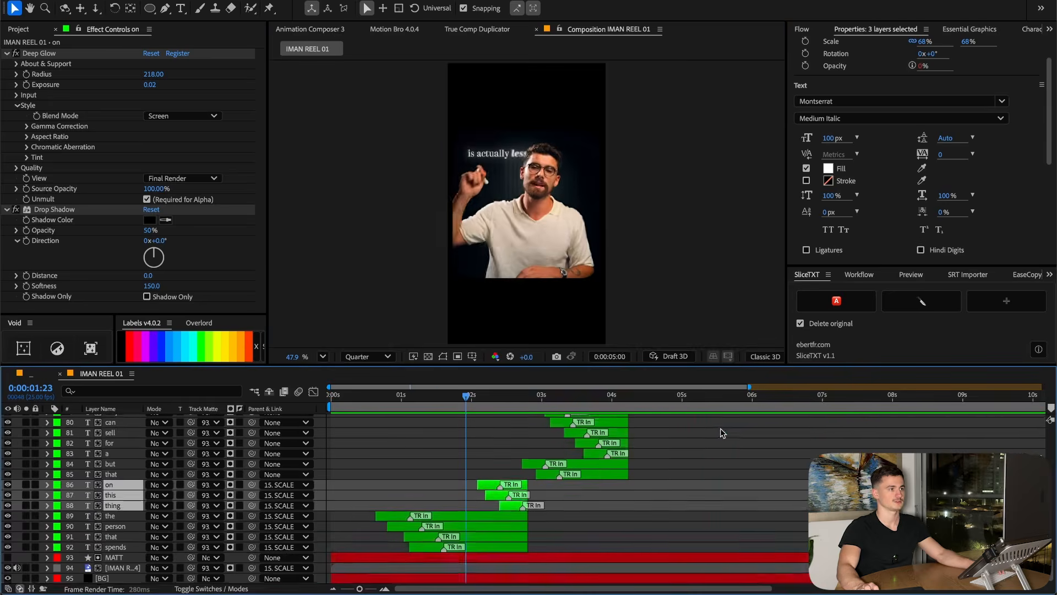
Paste the copied fade transition onto the four word layers of "something for, let's say," in place of their blur presets
{"action": "scroll", "coordinate": [763, 434], "scroll_direction": "up", "scroll_amount": 3}
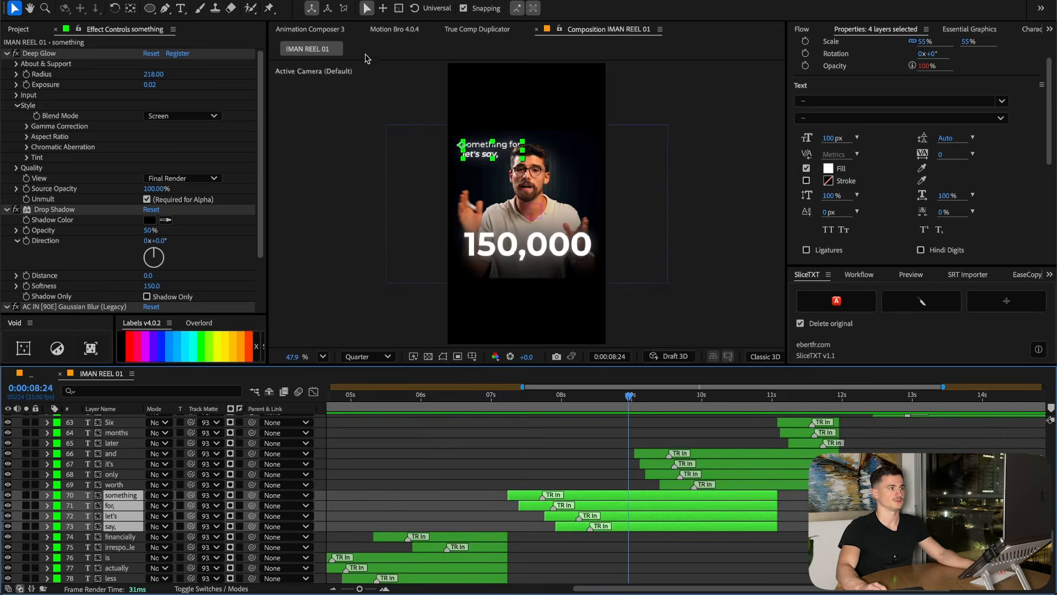
{"action": "left_click", "coordinate": [302, 31]}
{"action": "left_click", "coordinate": [741, 97]}
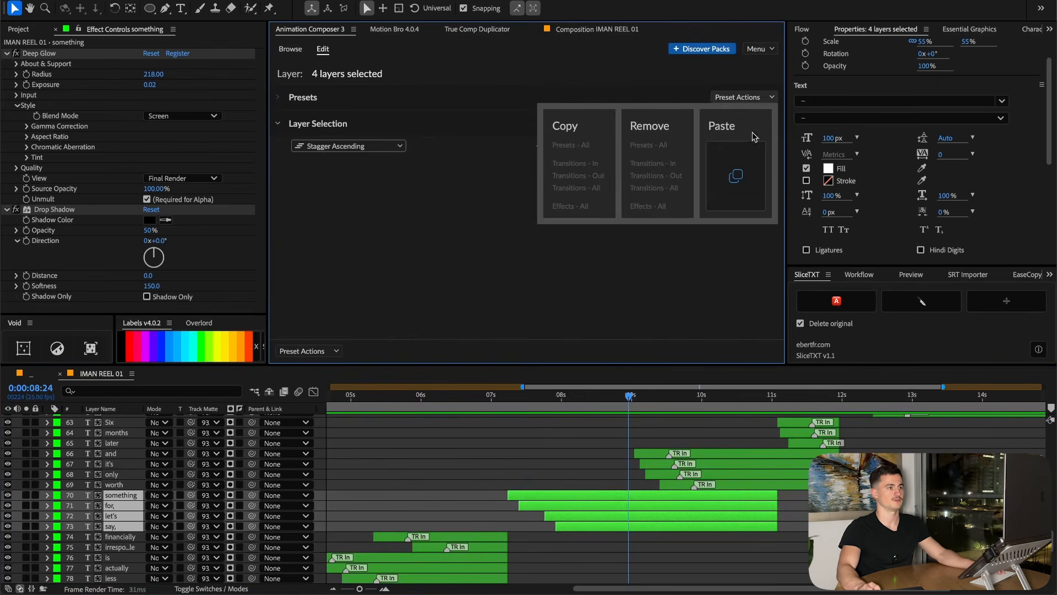
{"action": "left_click", "coordinate": [738, 176]}
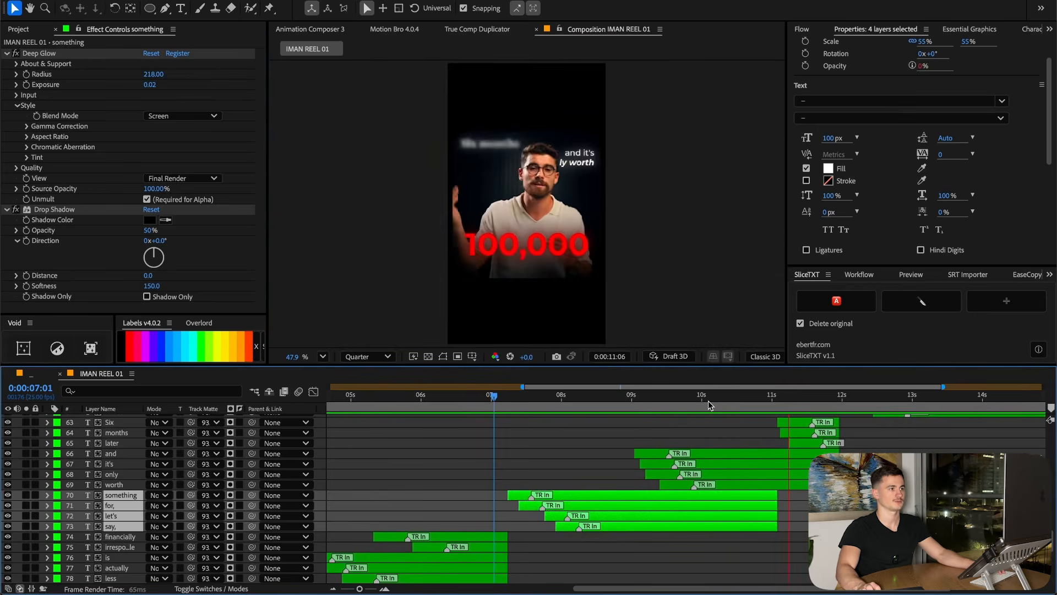
Replace the in-transitions on the "Six", "months" and "later" layers with the copied fade transition
{"action": "left_click", "coordinate": [809, 442], "text": "shift"}
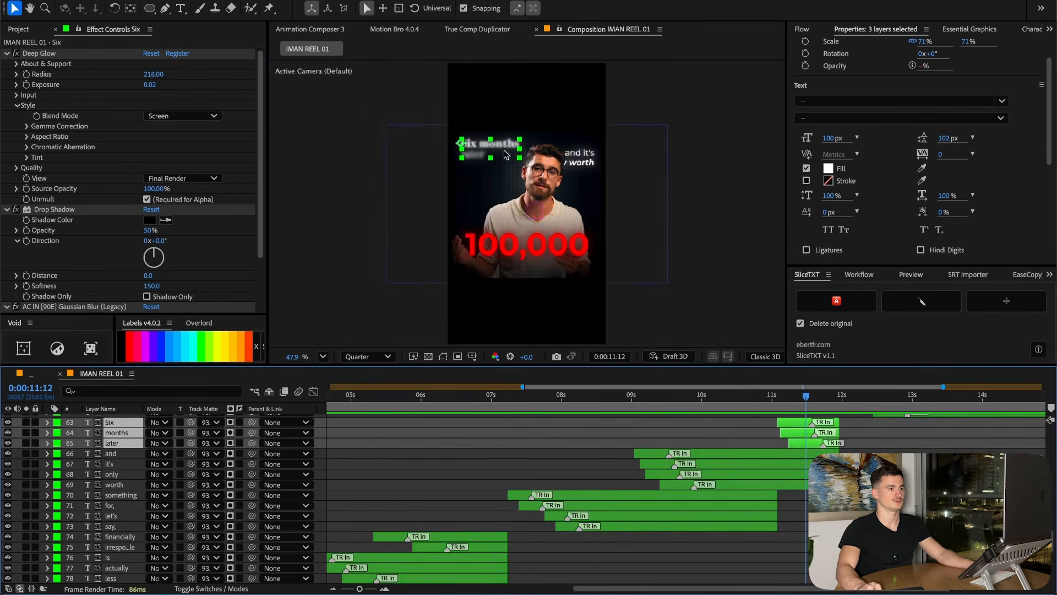
{"action": "left_click", "coordinate": [302, 29]}
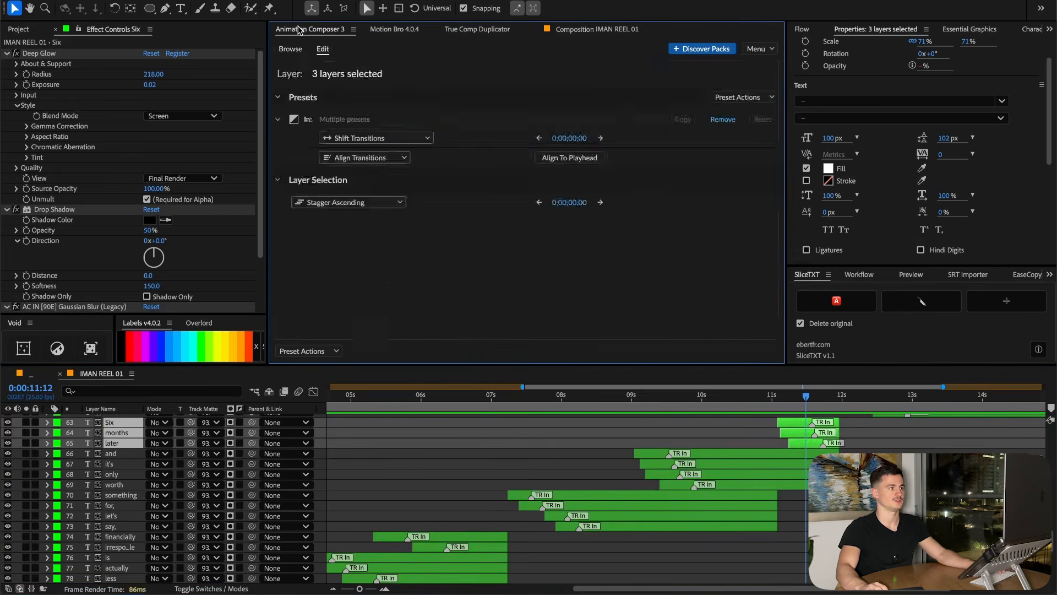
{"action": "left_click", "coordinate": [290, 49]}
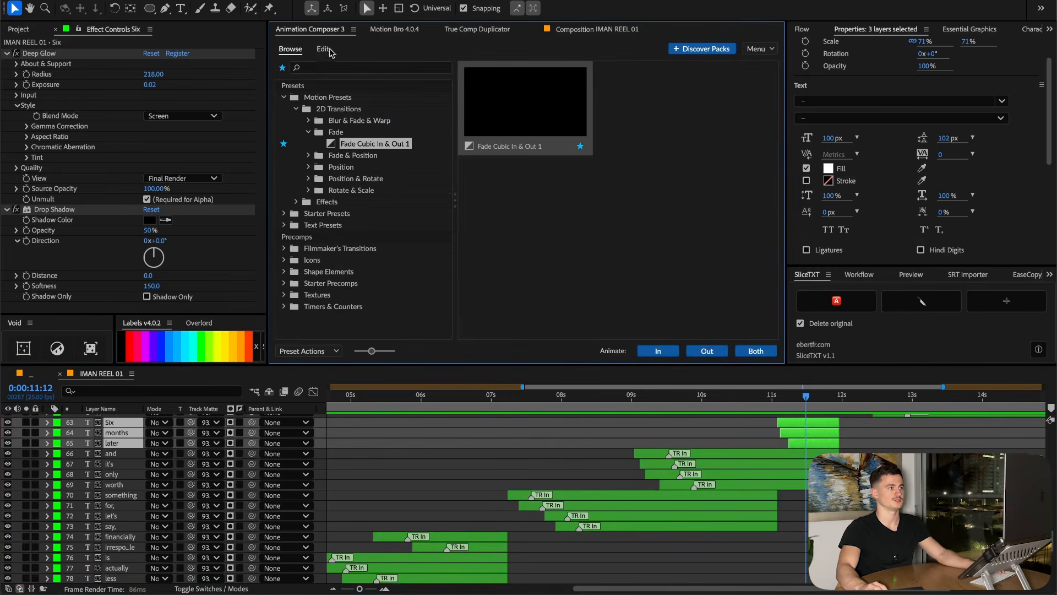
{"action": "left_click", "coordinate": [323, 49]}
{"action": "left_click", "coordinate": [741, 97]}
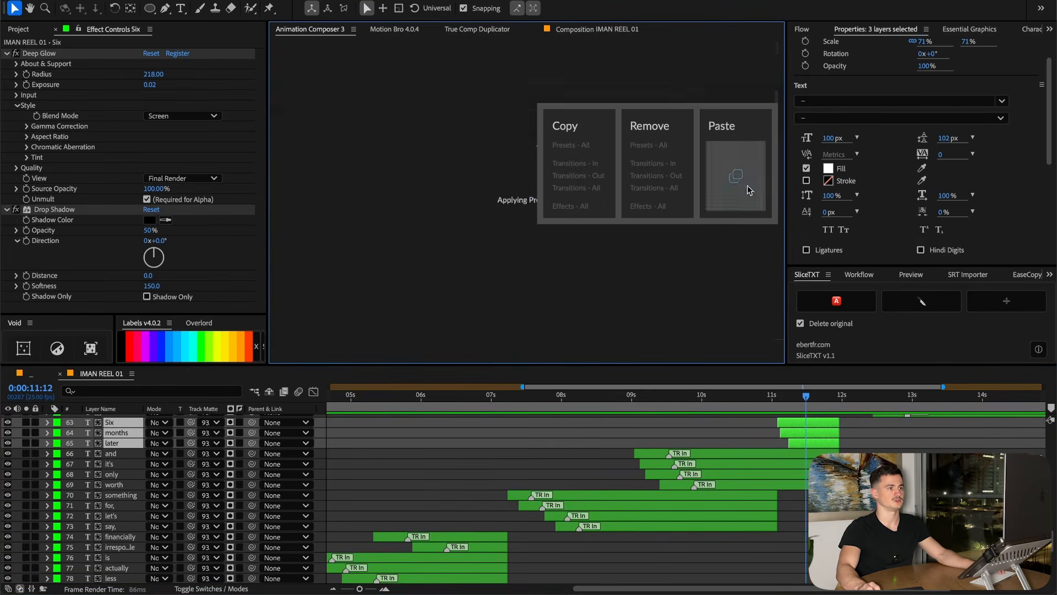
{"action": "left_click", "coordinate": [735, 168]}
Replace the in-transitions on the six word layers of "that you need to get in" with the copied fade and preview
{"action": "left_click_drag", "start_coordinate": [805, 395], "coordinate": [770, 398]}
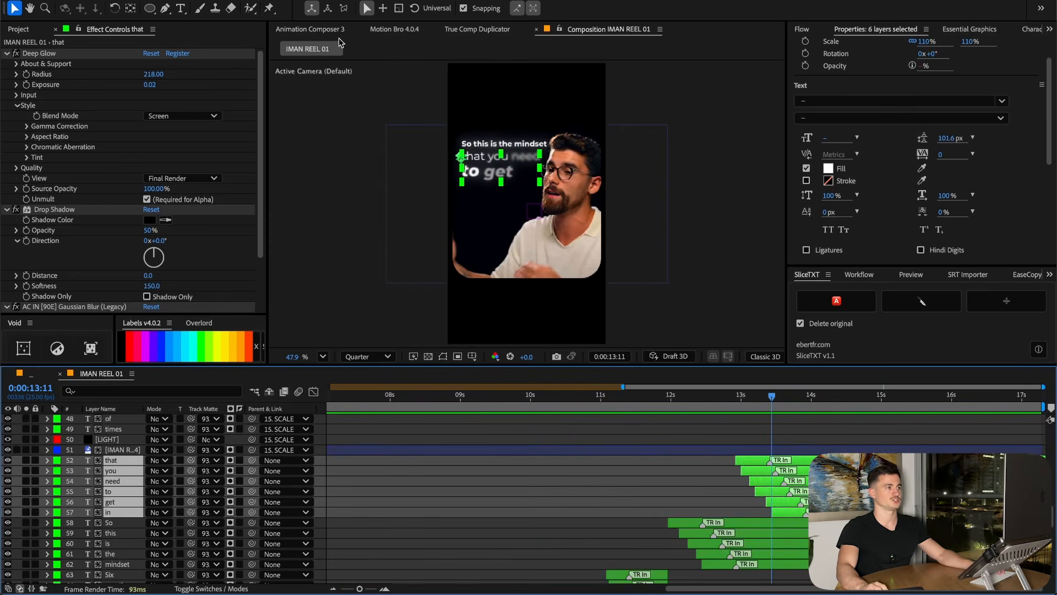
{"action": "left_click", "coordinate": [331, 29]}
{"action": "left_click", "coordinate": [735, 122]}
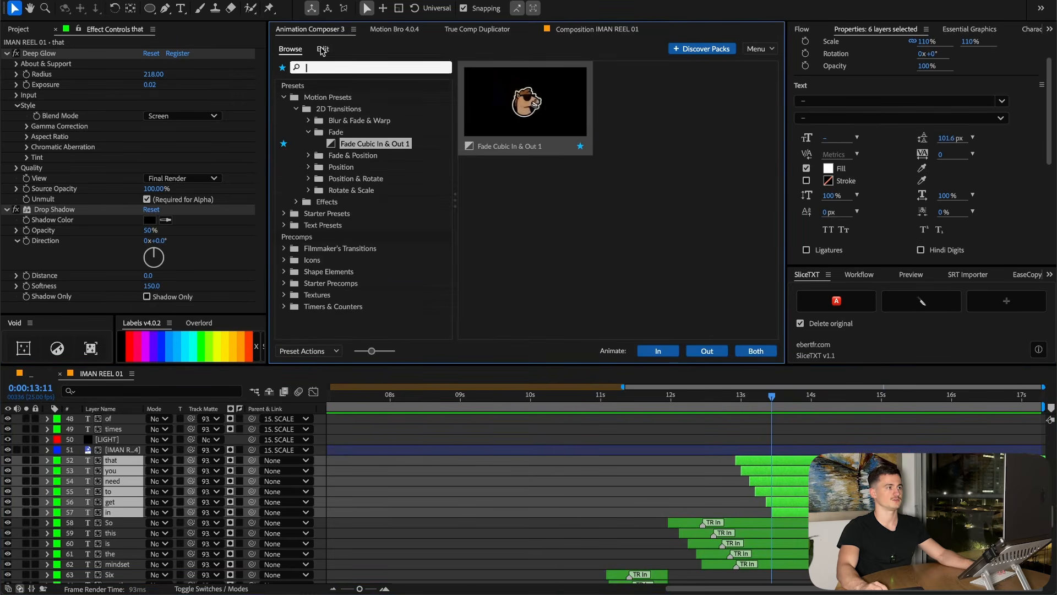
{"action": "left_click", "coordinate": [752, 98]}
{"action": "left_click", "coordinate": [749, 163]}
{"action": "key", "text": "space"}
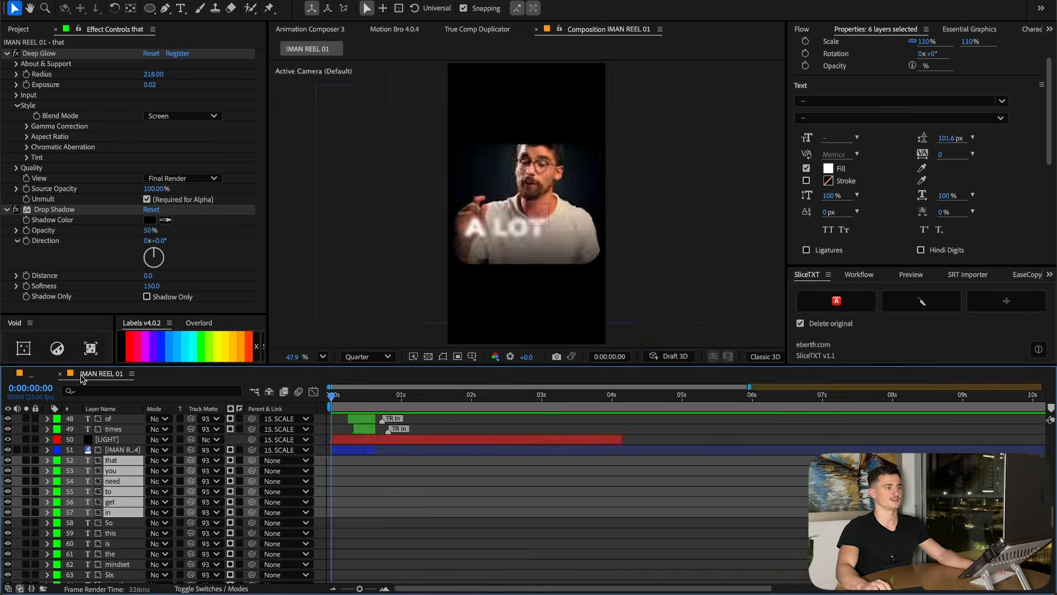
{"action": "key", "text": "space"}
Move the work area's start later and slice the text "It's not how much money you spend on something," into separate word layers
{"action": "scroll", "coordinate": [752, 486], "scroll_direction": "up", "scroll_amount": 15}
{"action": "left_click", "coordinate": [818, 410]}
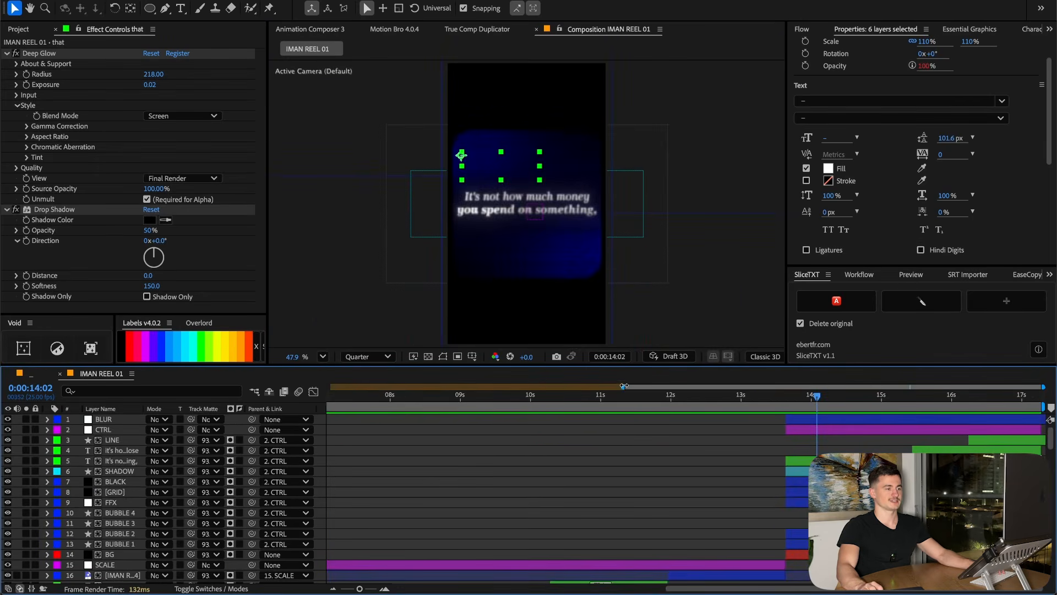
{"action": "left_click_drag", "start_coordinate": [624, 385], "coordinate": [829, 387]}
{"action": "left_click", "coordinate": [803, 449]}
{"action": "left_click", "coordinate": [728, 460]}
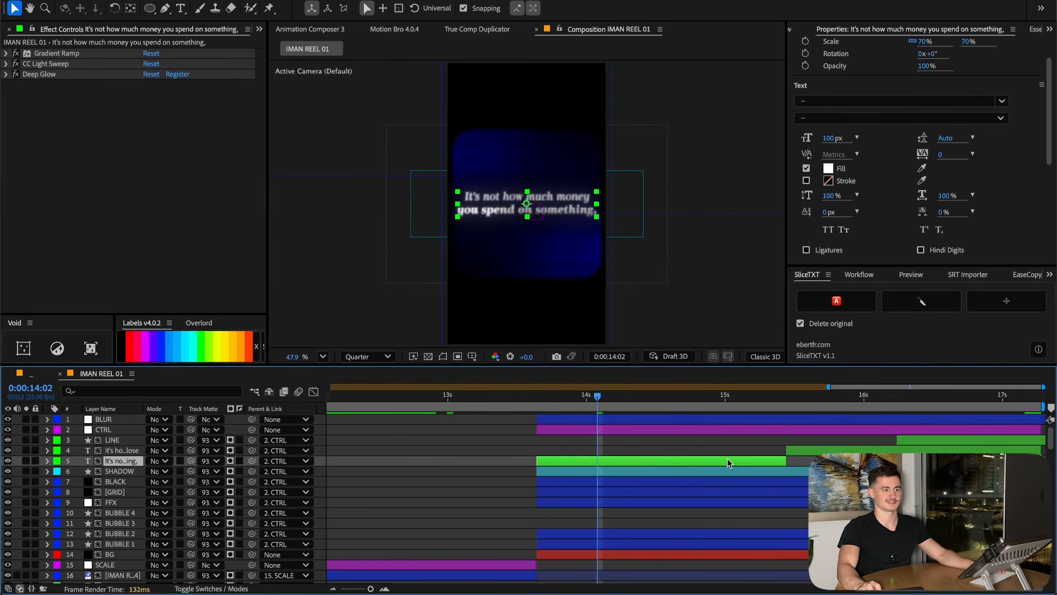
{"action": "left_click", "coordinate": [943, 305]}
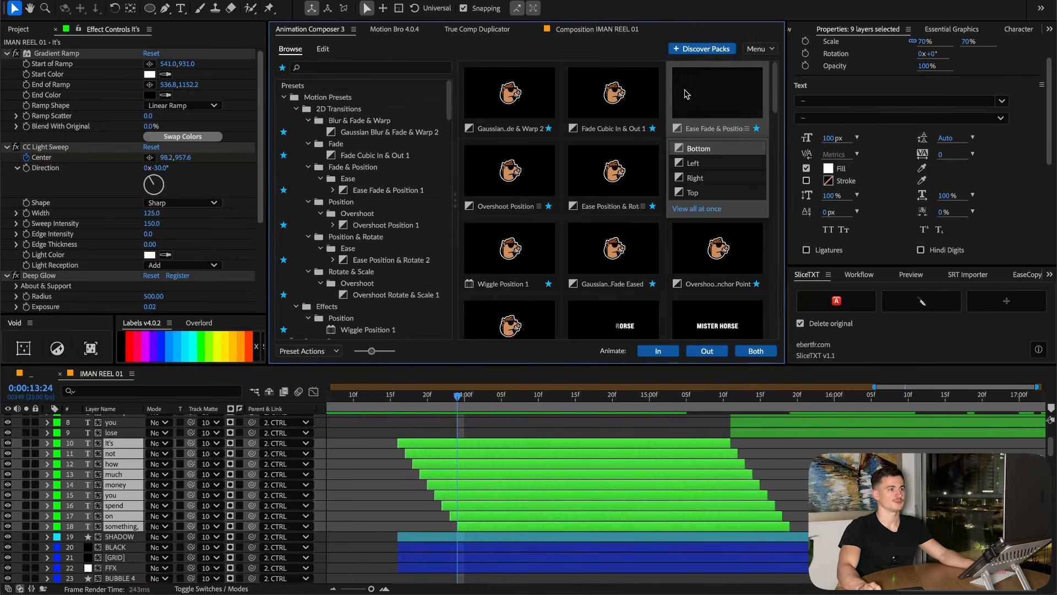
Apply the bottom variant of Ease Fade & Position 1 as the in-transition on the nine word layers of "It's not how much money you spend on something," and preview
{"action": "right_click", "coordinate": [726, 128]}
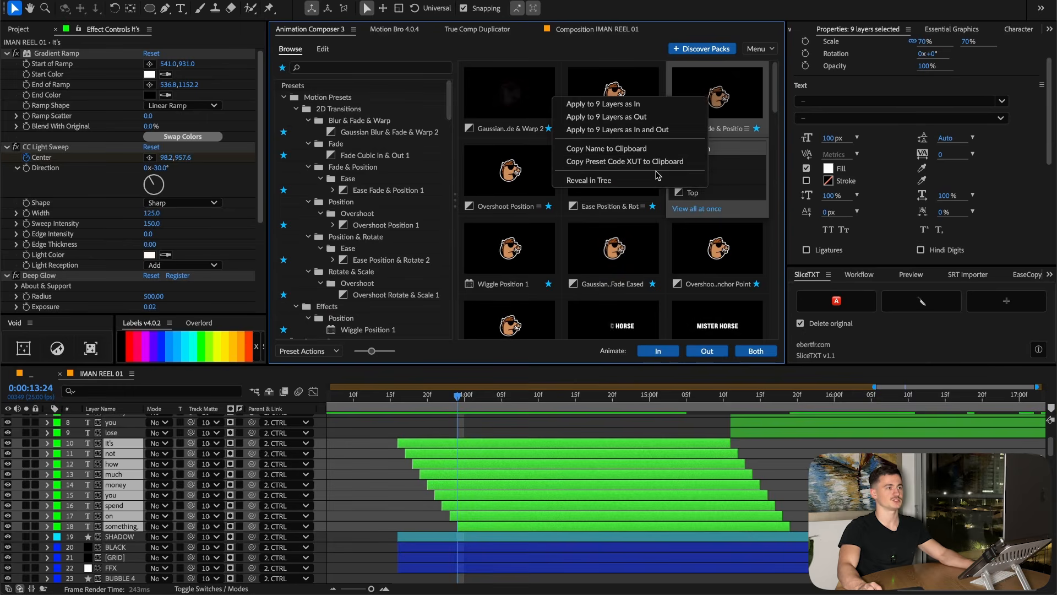
{"action": "left_click", "coordinate": [589, 180]}
{"action": "left_click", "coordinate": [324, 97]}
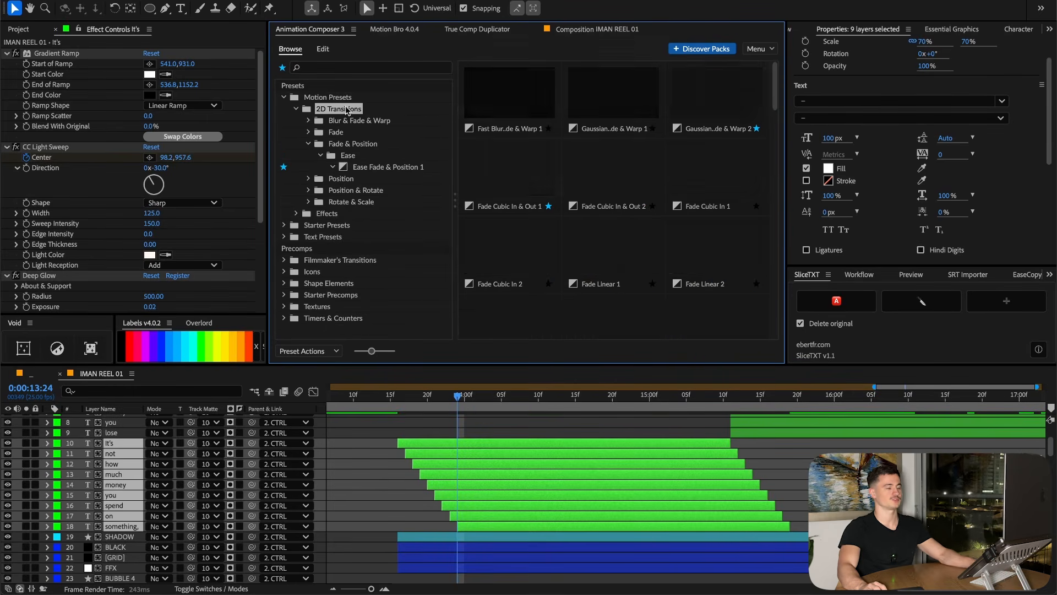
{"action": "left_click", "coordinate": [353, 144]}
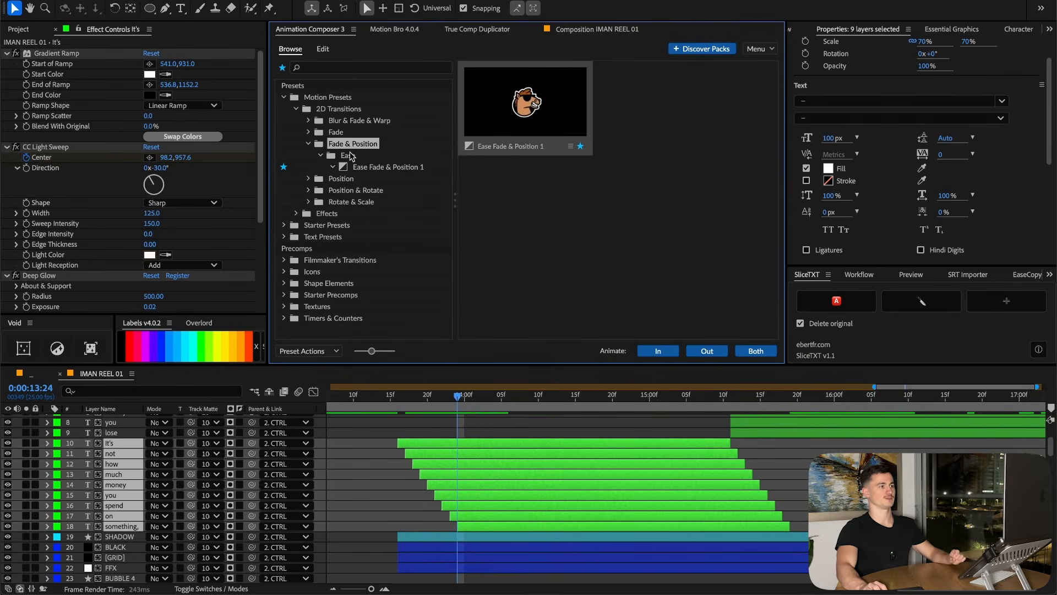
{"action": "left_click", "coordinate": [387, 167]}
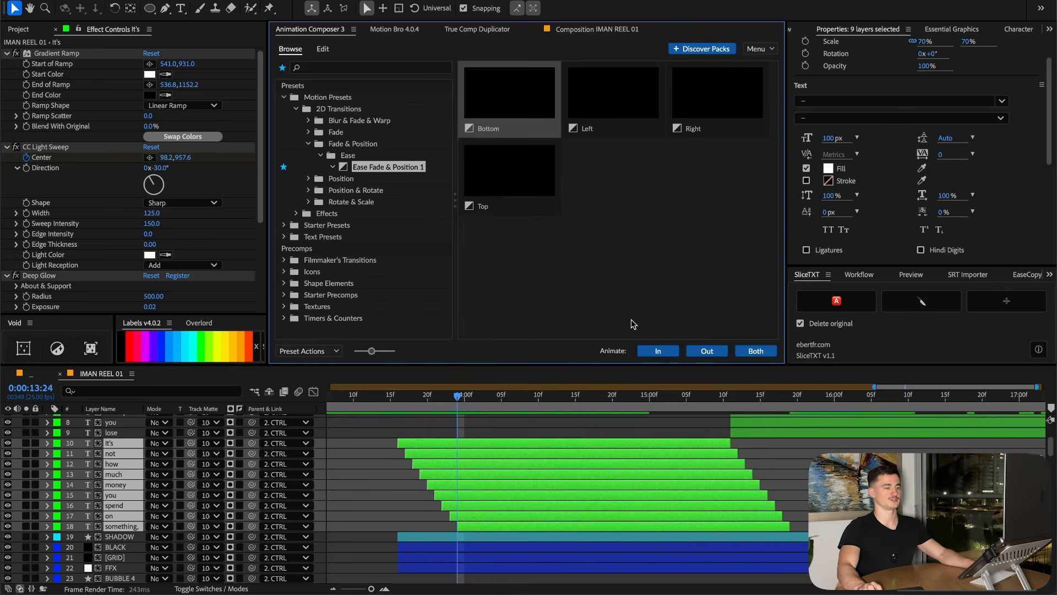
{"action": "left_click", "coordinate": [643, 352]}
{"action": "left_click", "coordinate": [390, 395]}
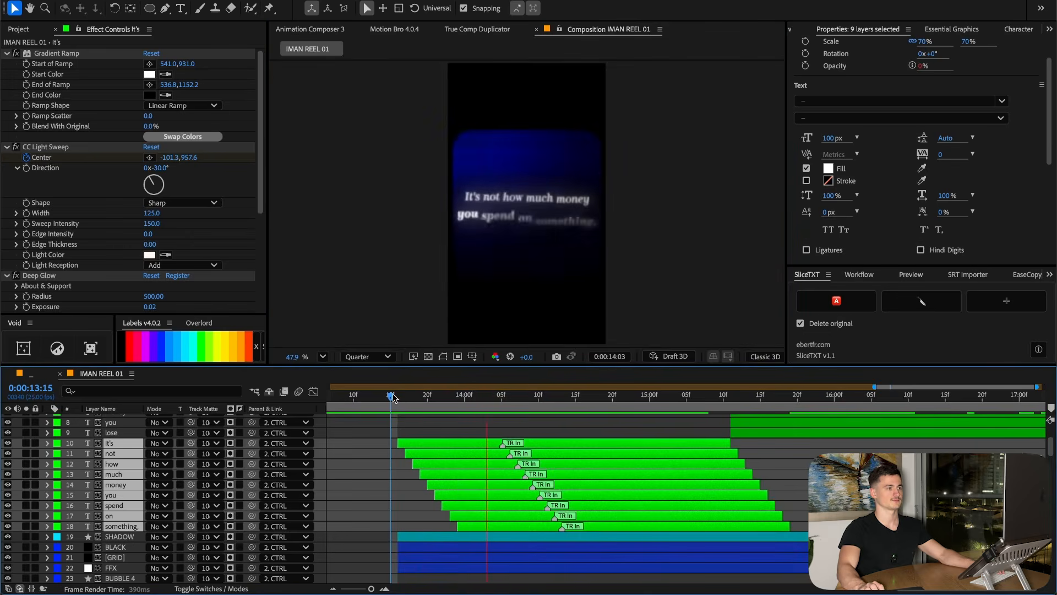
Set the vertical position offset of the nine layers' in-transitions to 25
{"action": "left_click_drag", "start_coordinate": [390, 396], "coordinate": [427, 395]}
{"action": "left_click", "coordinate": [310, 29]}
{"action": "left_click", "coordinate": [578, 178]}
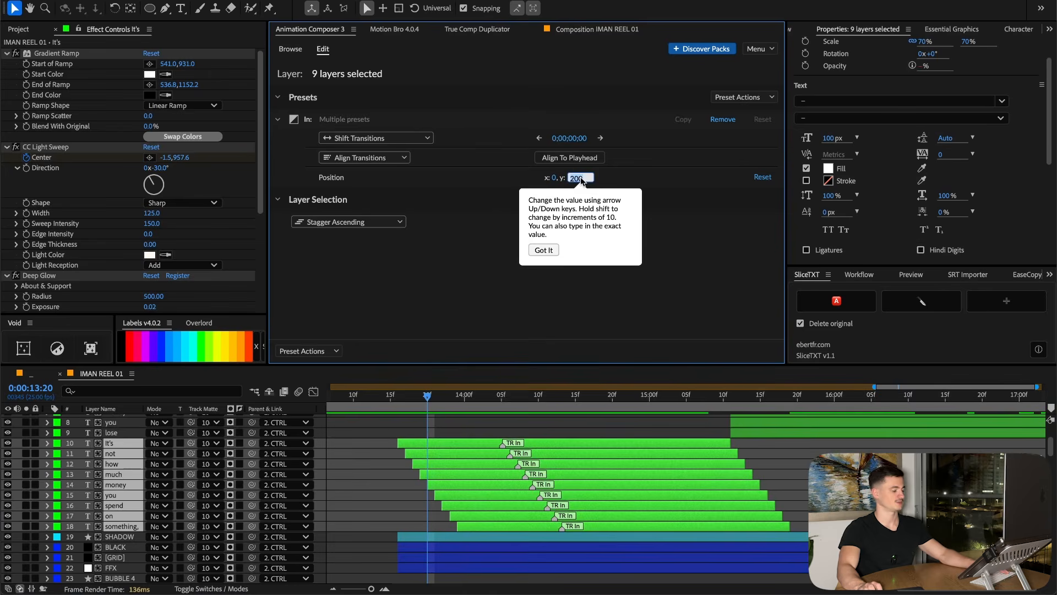
{"action": "type", "text": "25"}
{"action": "key", "text": "Return"}
Offset the word layers from "not" through "something," along the timeline so each word appears in time with the speech
{"action": "left_click_drag", "start_coordinate": [379, 398], "coordinate": [435, 396]}
{"action": "left_click", "coordinate": [457, 453]}
{"action": "left_click", "coordinate": [487, 526], "text": "shift"}
{"action": "mouse_move", "coordinate": [477, 453]}
{"action": "left_mouse_down"}
{"action": "mouse_move", "coordinate": [536, 463]}
{"action": "mouse_move", "coordinate": [456, 453]}
{"action": "left_mouse_up"}
{"action": "key", "text": "F2"}
{"action": "left_click", "coordinate": [504, 475]}
{"action": "left_click", "coordinate": [496, 402]}
{"action": "left_click_drag", "start_coordinate": [502, 463], "coordinate": [538, 485]}
{"action": "left_click", "coordinate": [530, 402]}
Try shifting the in-transition markers of the nine word layers earlier to shorten their transitions
{"action": "left_click", "coordinate": [719, 443], "text": "shift"}
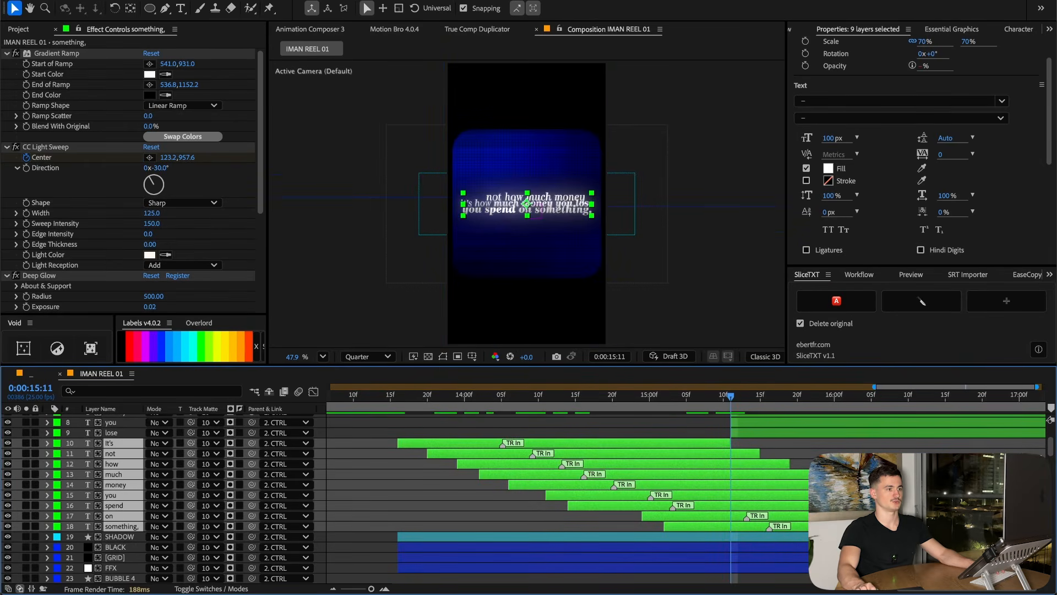
{"action": "left_click", "coordinate": [310, 29]}
{"action": "left_click", "coordinate": [415, 138]}
{"action": "left_click", "coordinate": [404, 164]}
{"action": "left_click_drag", "start_coordinate": [577, 139], "coordinate": [568, 140]}
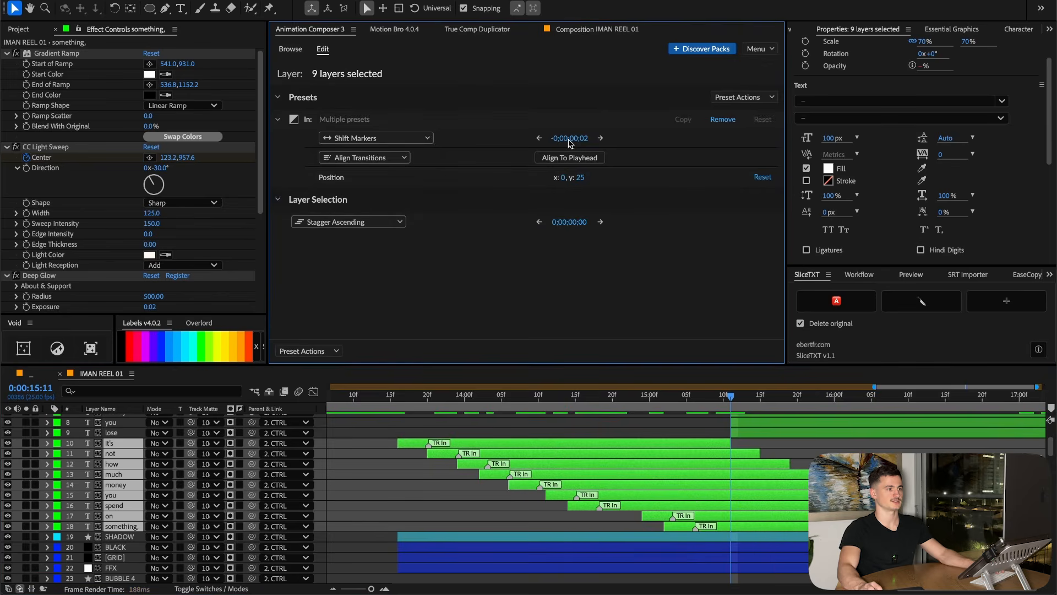
Trim the ends of the nine word layers at 0:00:15:11, where the next caption starts
{"action": "left_click", "coordinate": [714, 443]}
{"action": "key", "text": "alt+bracketright"}
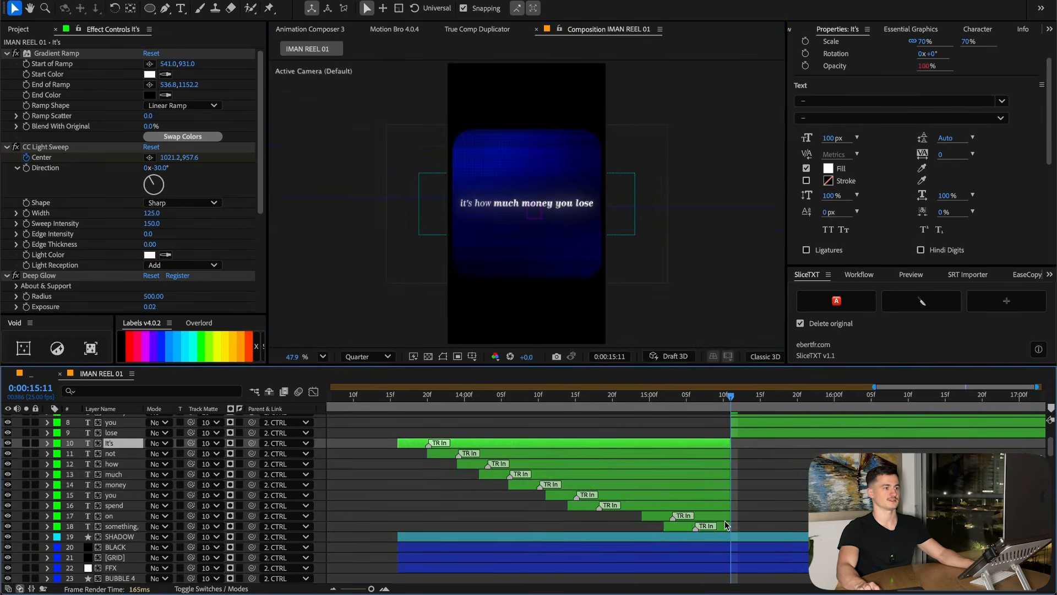
Shift the in-transition markers of the nine word layers later again to lengthen the transitions
{"action": "left_click", "coordinate": [310, 28]}
{"action": "left_click", "coordinate": [376, 137]}
{"action": "left_click", "coordinate": [352, 147]}
{"action": "left_click_drag", "start_coordinate": [574, 140], "coordinate": [585, 137]}
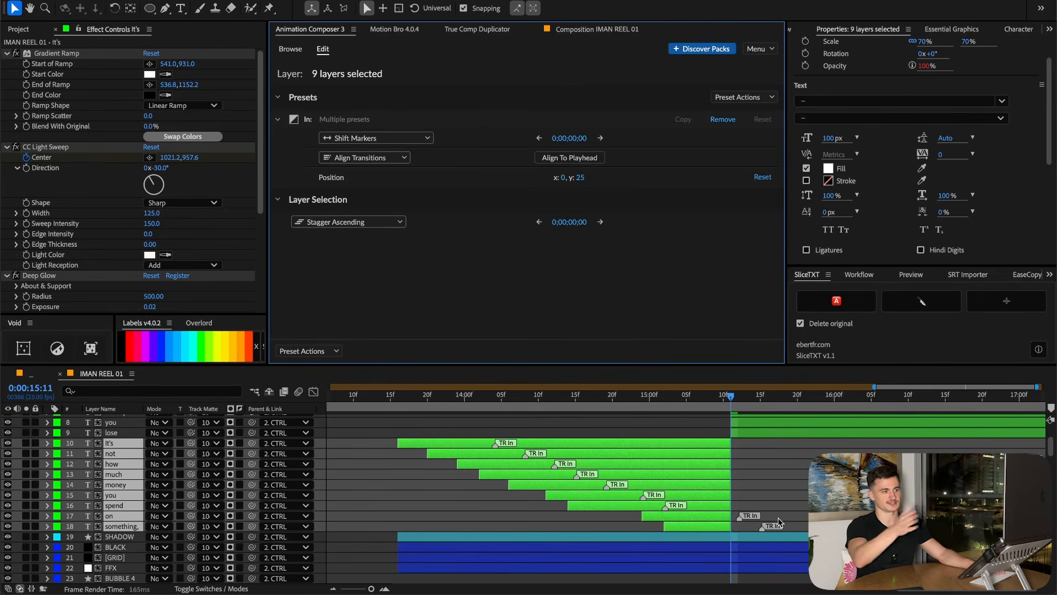
{"action": "left_click", "coordinate": [600, 139]}
Check the timing against the speech and move the "on" and "something," word layers slightly earlier
{"action": "left_click_drag", "start_coordinate": [446, 398], "coordinate": [546, 397]}
{"action": "left_click", "coordinate": [684, 516]}
{"action": "left_click", "coordinate": [689, 527], "text": "shift"}
{"action": "left_click_drag", "start_coordinate": [699, 518], "coordinate": [662, 519]}
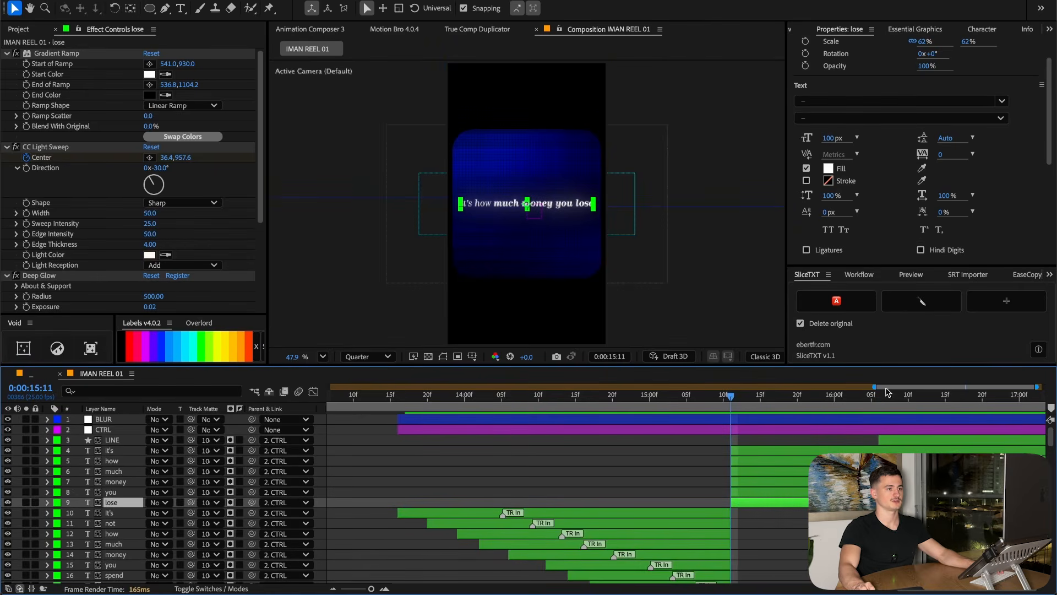
Copy the Ease Fade & Position 1 in-transition from the first "It's" layer of the preceding caption
{"action": "left_click_drag", "start_coordinate": [887, 392], "coordinate": [894, 392]}
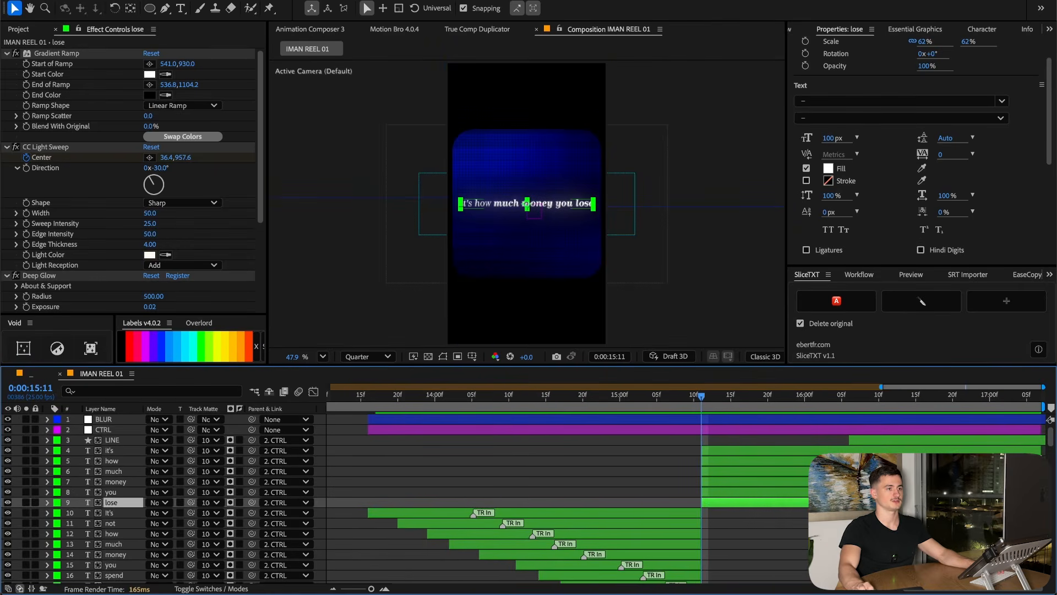
{"action": "left_click", "coordinate": [778, 449], "text": "shift"}
{"action": "key", "text": "super+Down"}
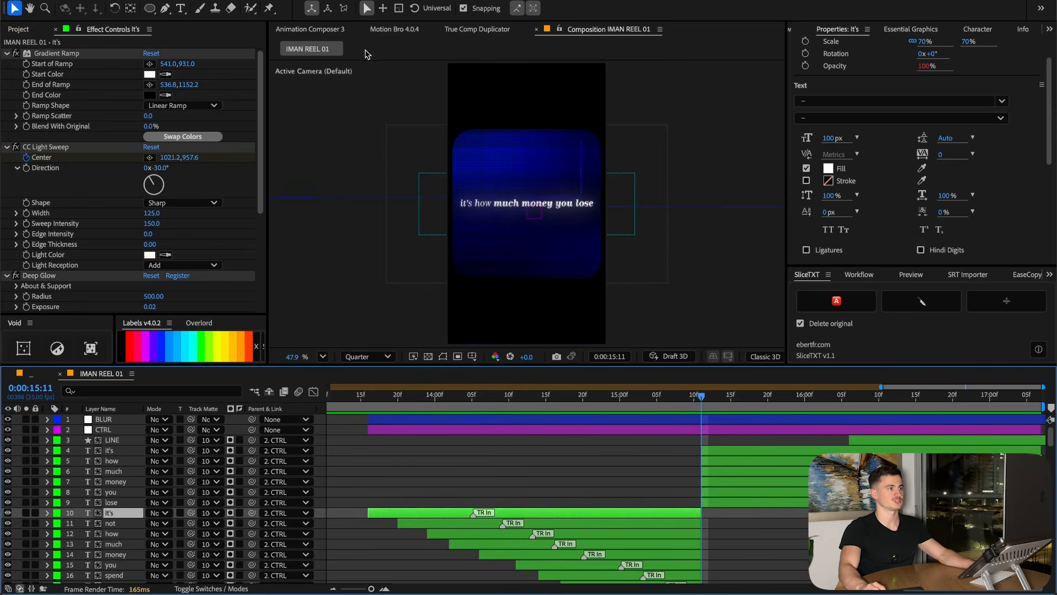
{"action": "left_click", "coordinate": [325, 32]}
{"action": "left_click", "coordinate": [721, 98]}
{"action": "left_click", "coordinate": [584, 147]}
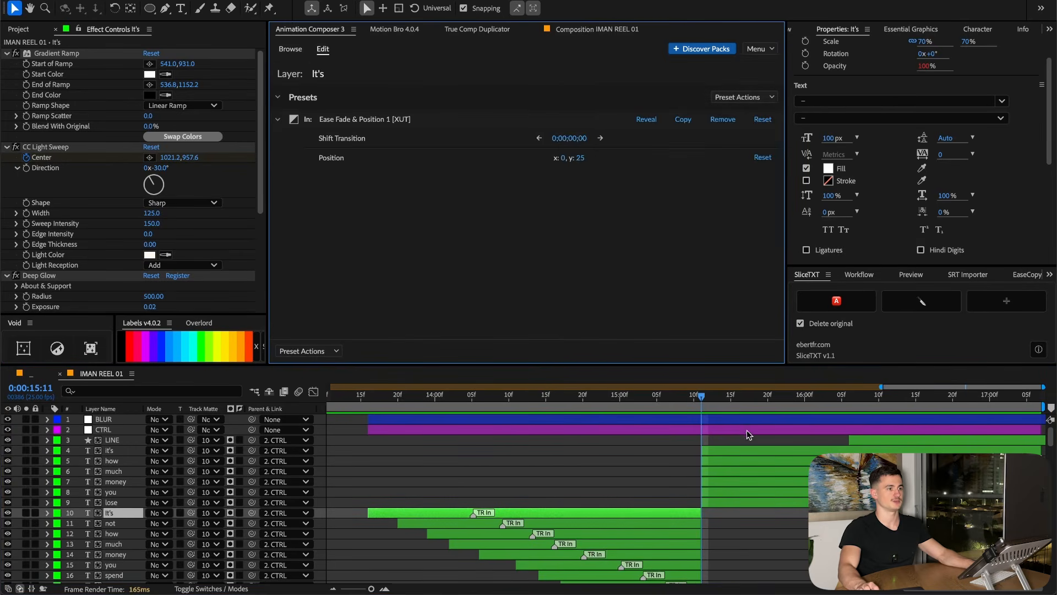
Paste the copied in-transition onto the six word layers of "it's how much money you lose" and stagger them to the speech
{"action": "left_click", "coordinate": [738, 450]}
{"action": "left_click", "coordinate": [724, 496], "text": "shift"}
{"action": "left_click", "coordinate": [310, 29]}
{"action": "left_click", "coordinate": [323, 49]}
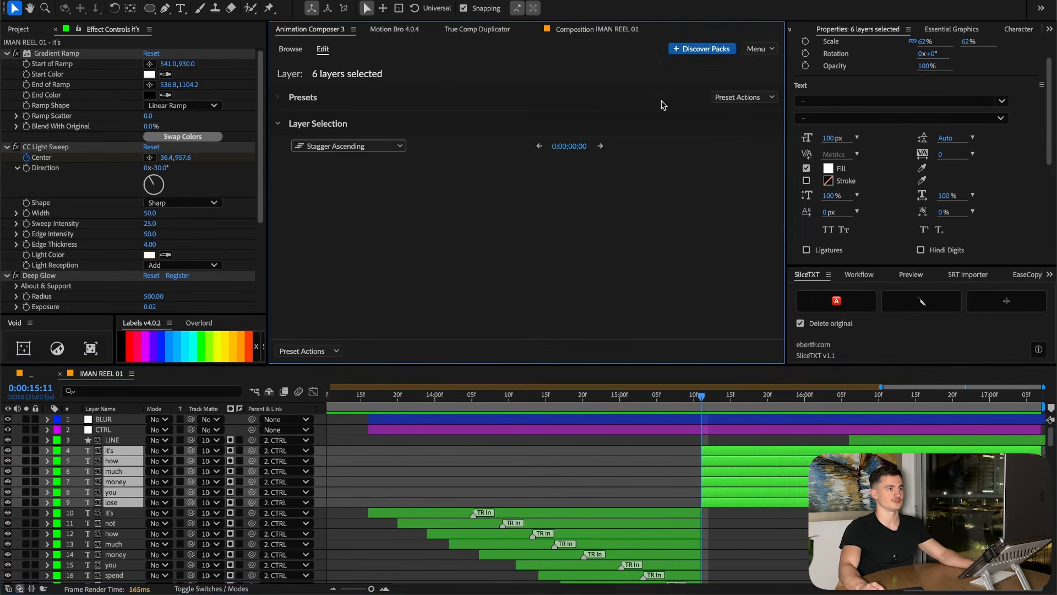
{"action": "left_click", "coordinate": [743, 97]}
{"action": "left_click", "coordinate": [735, 175]}
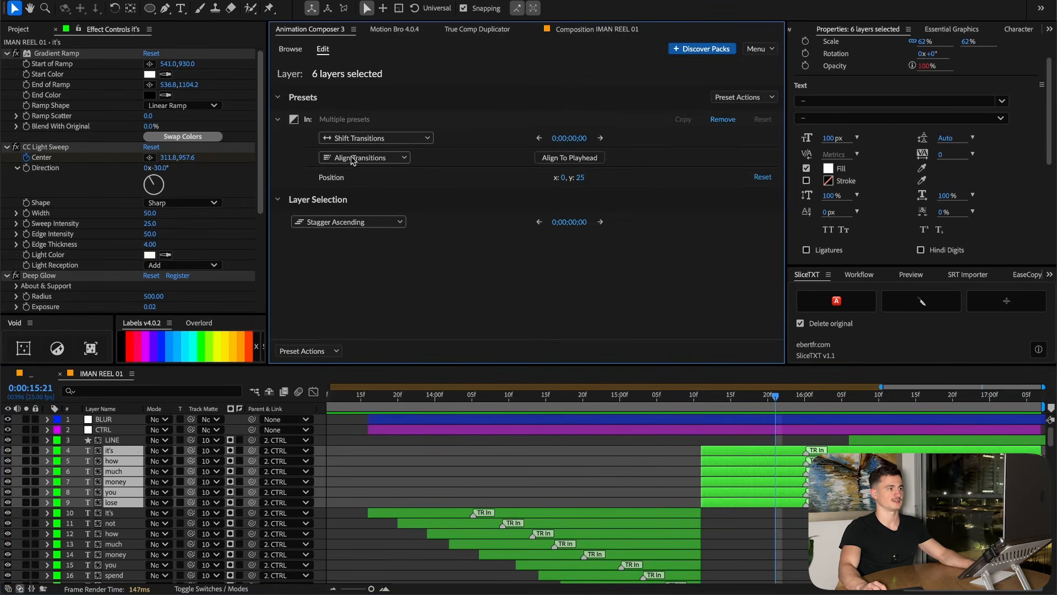
{"action": "left_click", "coordinate": [342, 229]}
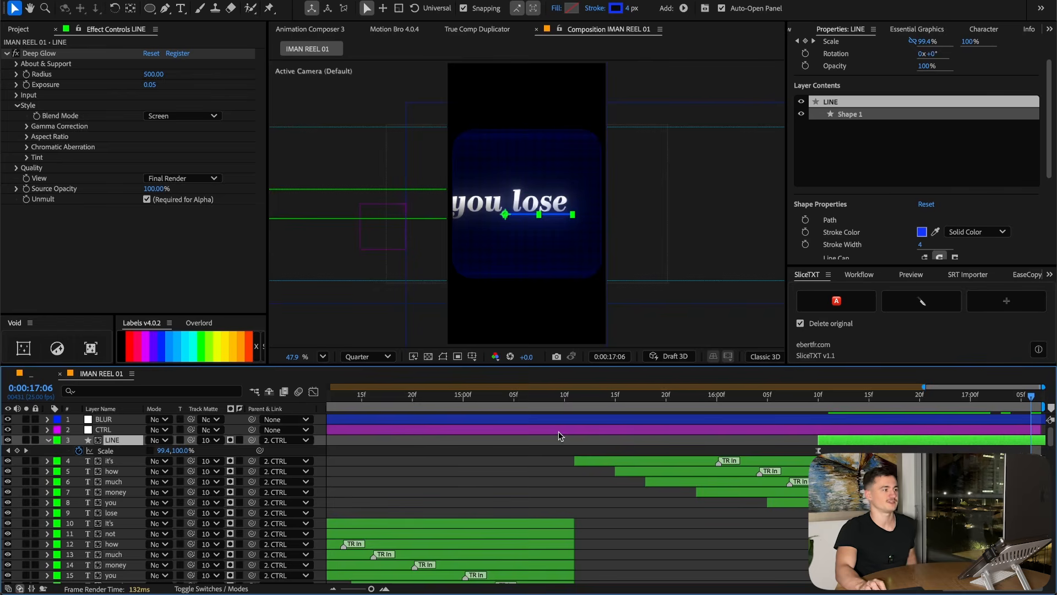
Parent the LINE underline layer to the "lose" text layer and preview the closing section
{"action": "left_click", "coordinate": [122, 512]}
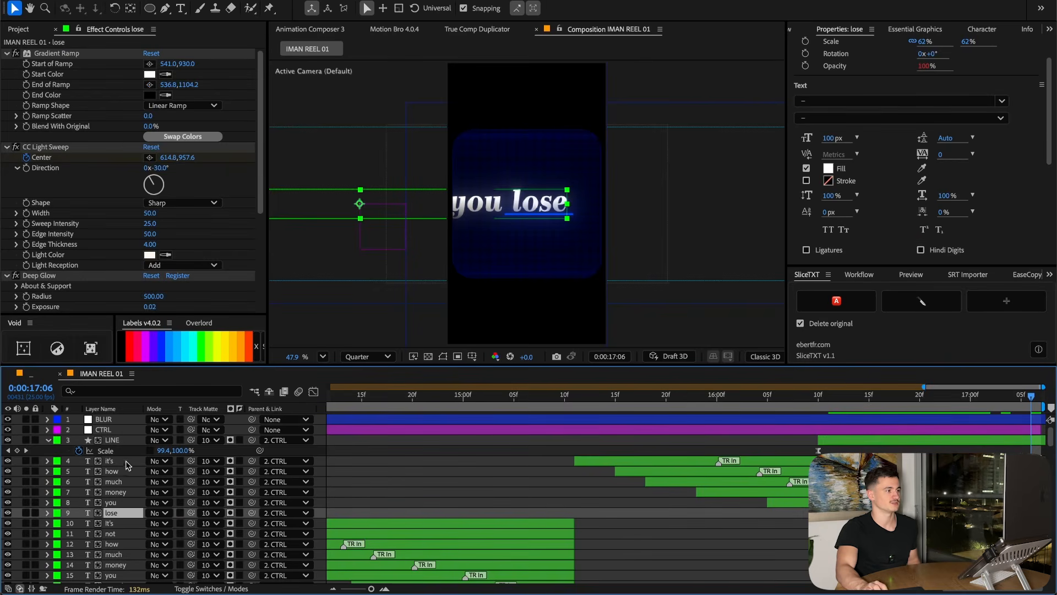
{"action": "left_click", "coordinate": [176, 440]}
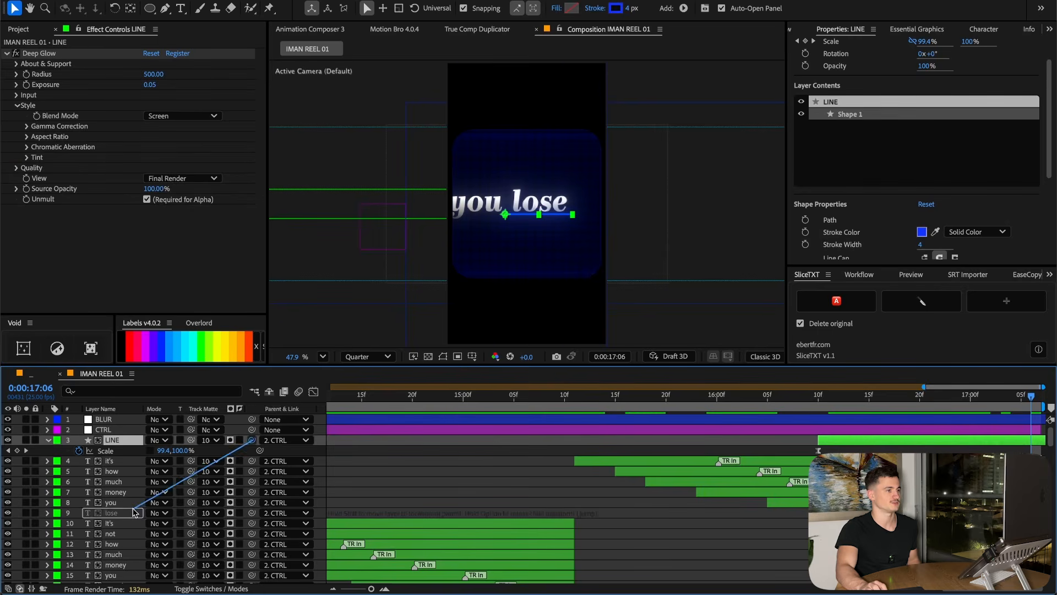
{"action": "left_click_drag", "start_coordinate": [135, 513], "coordinate": [126, 513]}
{"action": "left_click", "coordinate": [716, 393]}
{"action": "left_click_drag", "start_coordinate": [694, 387], "coordinate": [806, 396]}
{"action": "key", "text": "space"}
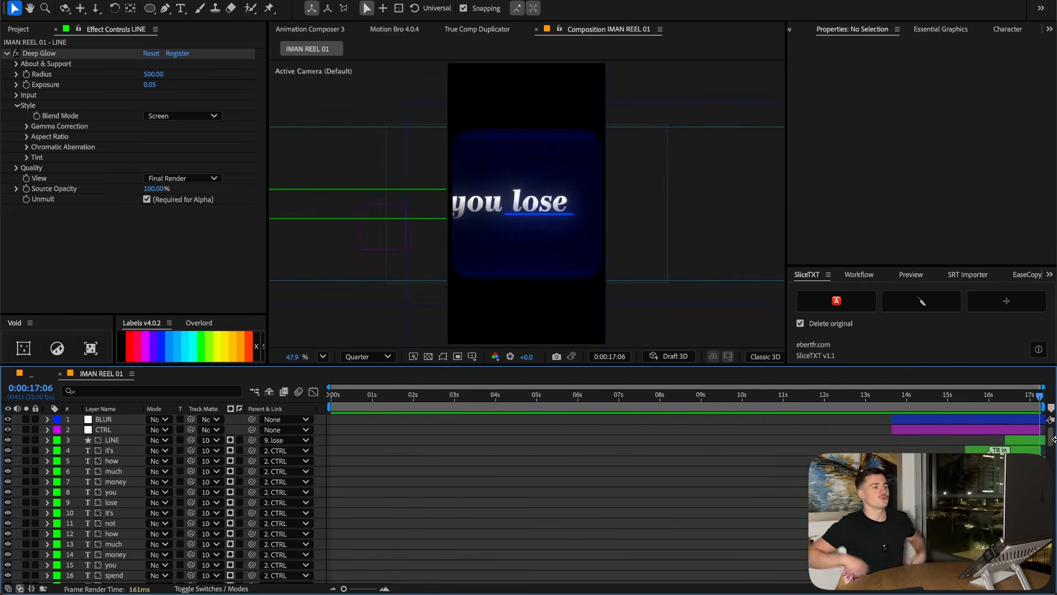
Examine the background and BUBBLE layers used in the closing blue scene
{"action": "left_click_drag", "start_coordinate": [573, 402], "coordinate": [992, 395]}
{"action": "scroll", "coordinate": [143, 461], "scroll_direction": "down", "scroll_amount": 10}
{"action": "left_click", "coordinate": [126, 434]}
{"action": "scroll", "coordinate": [143, 462], "scroll_direction": "up", "scroll_amount": 3}
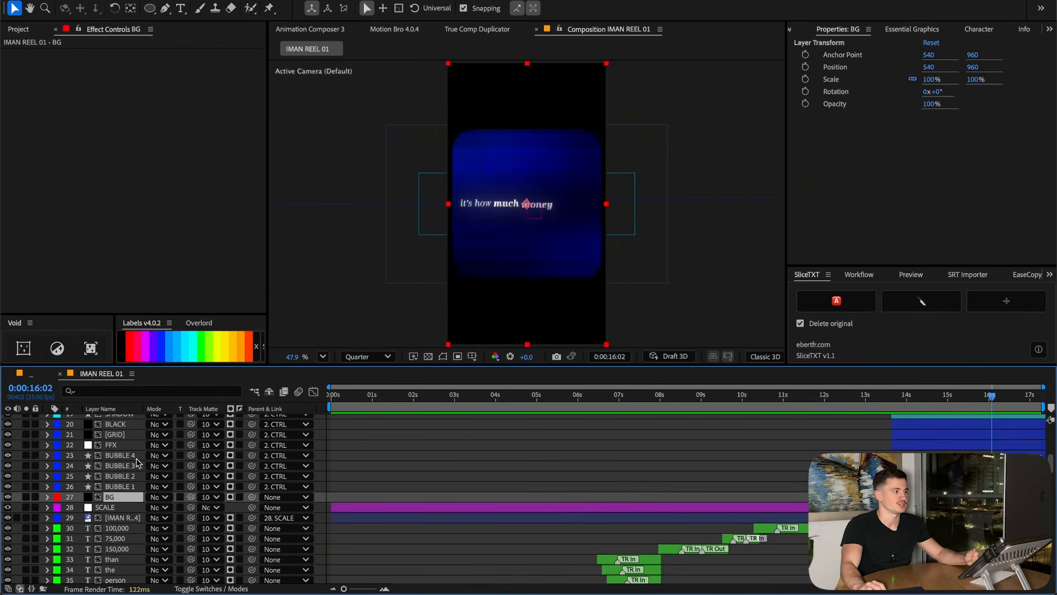
{"action": "left_click", "coordinate": [121, 465]}
{"action": "left_click", "coordinate": [122, 476]}
{"action": "left_click", "coordinate": [601, 418]}
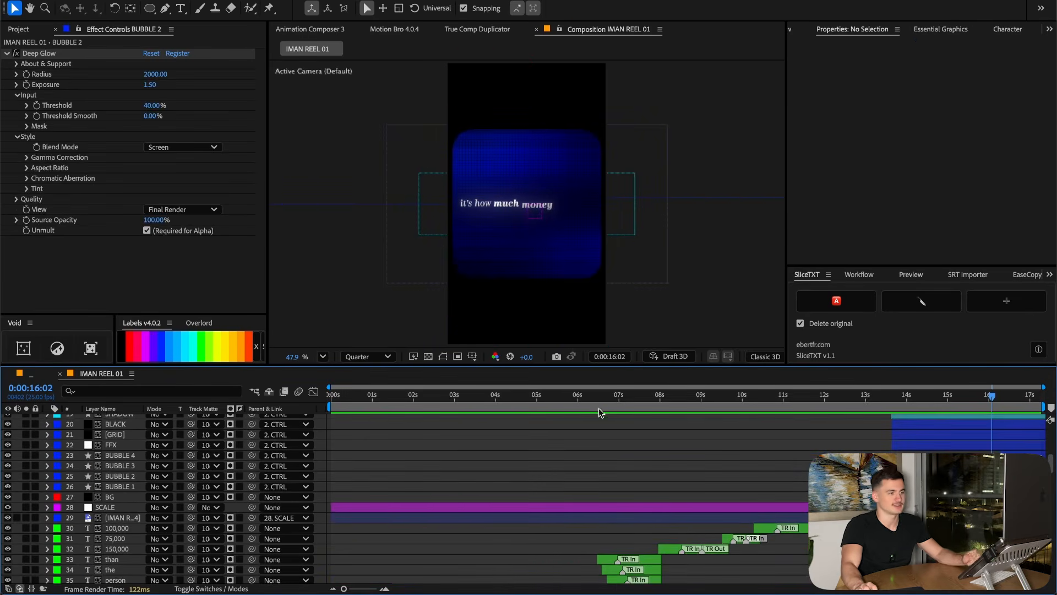
Scrub through the reel and examine the caption word layers and their transitions from the opening to the middle section
{"action": "left_click_drag", "start_coordinate": [595, 396], "coordinate": [281, 392]}
{"action": "left_click", "coordinate": [621, 392]}
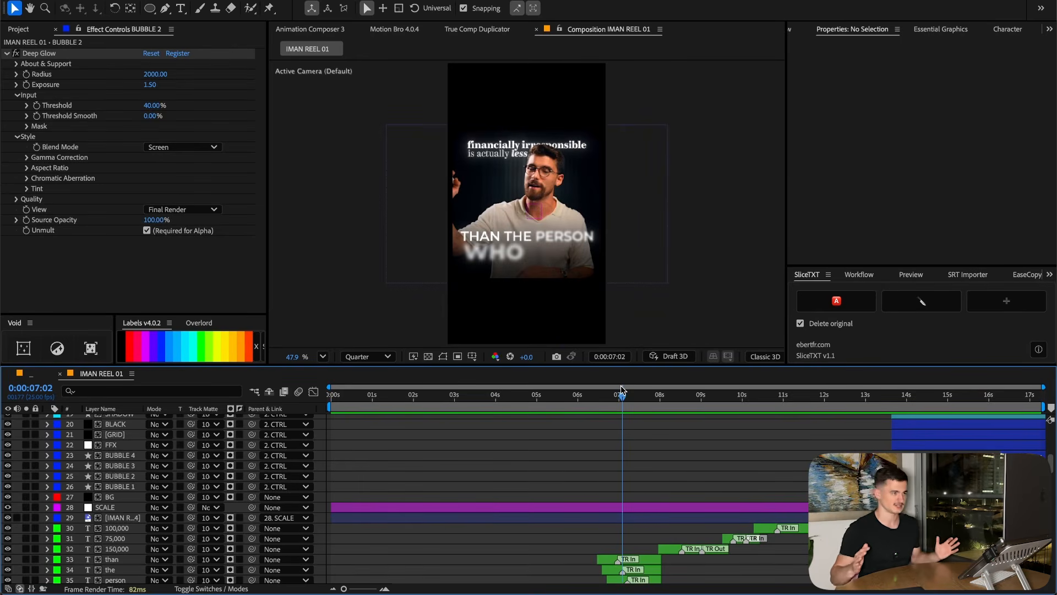
{"action": "left_click_drag", "start_coordinate": [573, 398], "coordinate": [628, 396]}
{"action": "scroll", "coordinate": [594, 478], "scroll_direction": "down", "scroll_amount": 15}
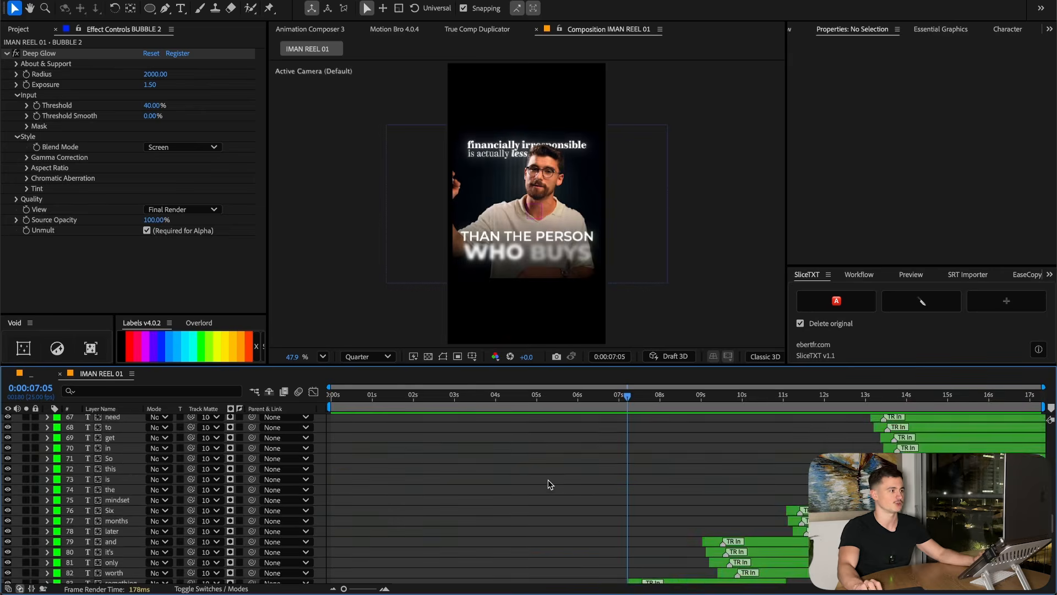
{"action": "scroll", "coordinate": [497, 482], "scroll_direction": "up", "scroll_amount": 13}
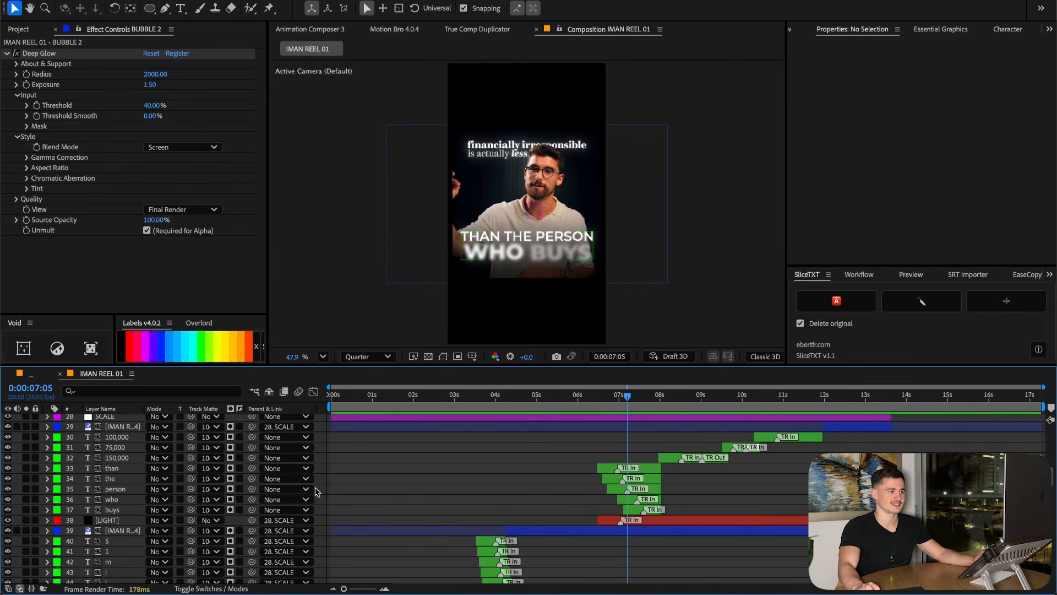
{"action": "left_click", "coordinate": [128, 470]}
{"action": "scroll", "coordinate": [124, 481], "scroll_direction": "down", "scroll_amount": 6}
{"action": "left_click", "coordinate": [120, 479]}
{"action": "scroll", "coordinate": [118, 482], "scroll_direction": "up", "scroll_amount": 2}
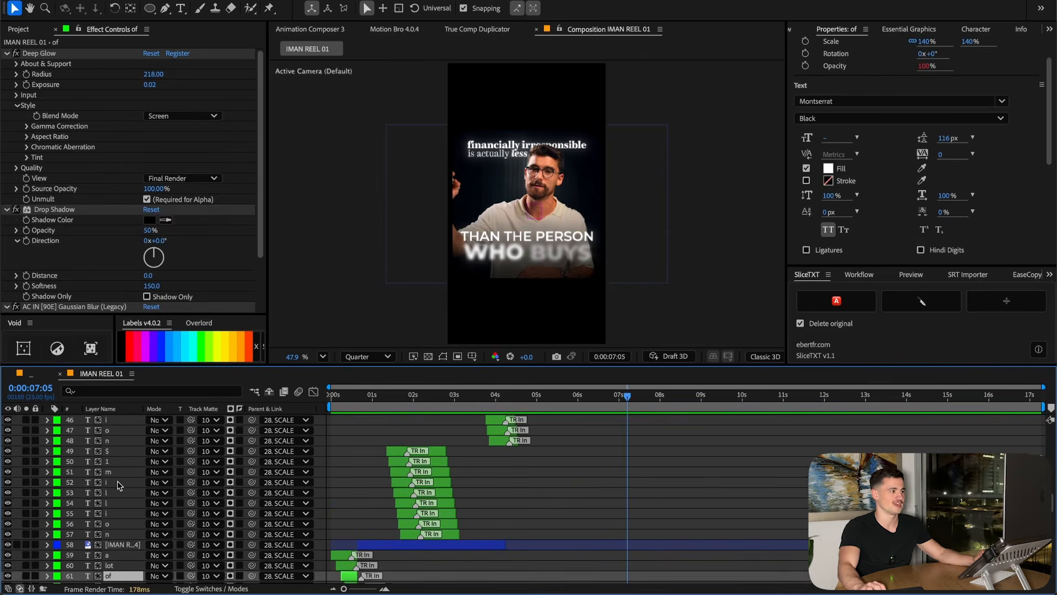
{"action": "left_click", "coordinate": [118, 483]}
{"action": "left_click", "coordinate": [437, 402]}
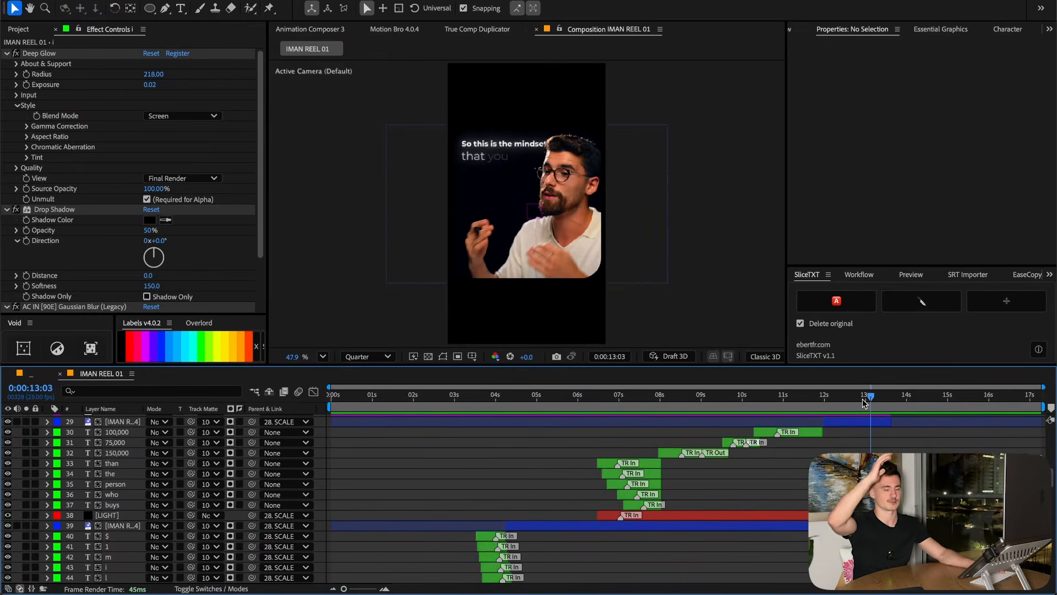
Adjust the opacity of the two LIGHT layers behind the large lower captions and check them along the timeline
{"action": "left_click_drag", "start_coordinate": [863, 399], "coordinate": [593, 395]}
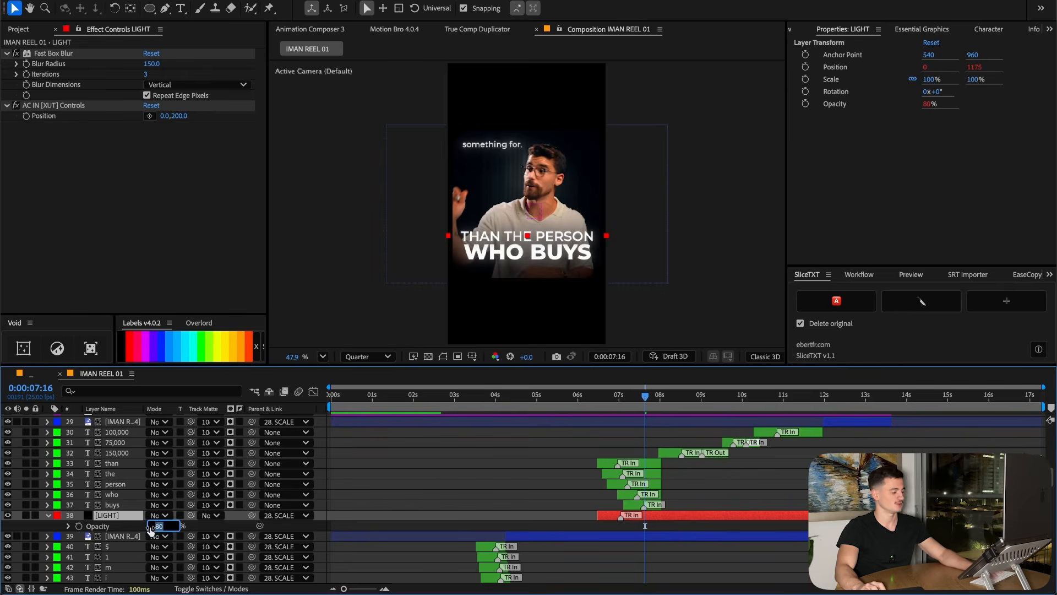
{"action": "left_click", "coordinate": [476, 508]}
{"action": "scroll", "coordinate": [595, 507], "scroll_direction": "down", "scroll_amount": 6}
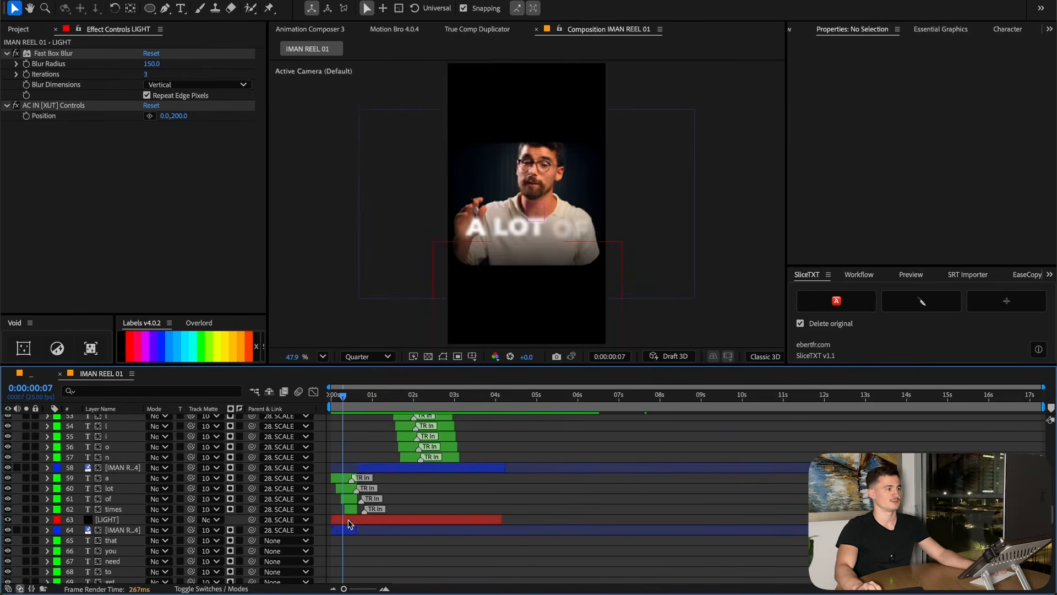
{"action": "left_click", "coordinate": [348, 522]}
{"action": "key", "text": "t"}
{"action": "left_click_drag", "start_coordinate": [496, 394], "coordinate": [653, 396]}
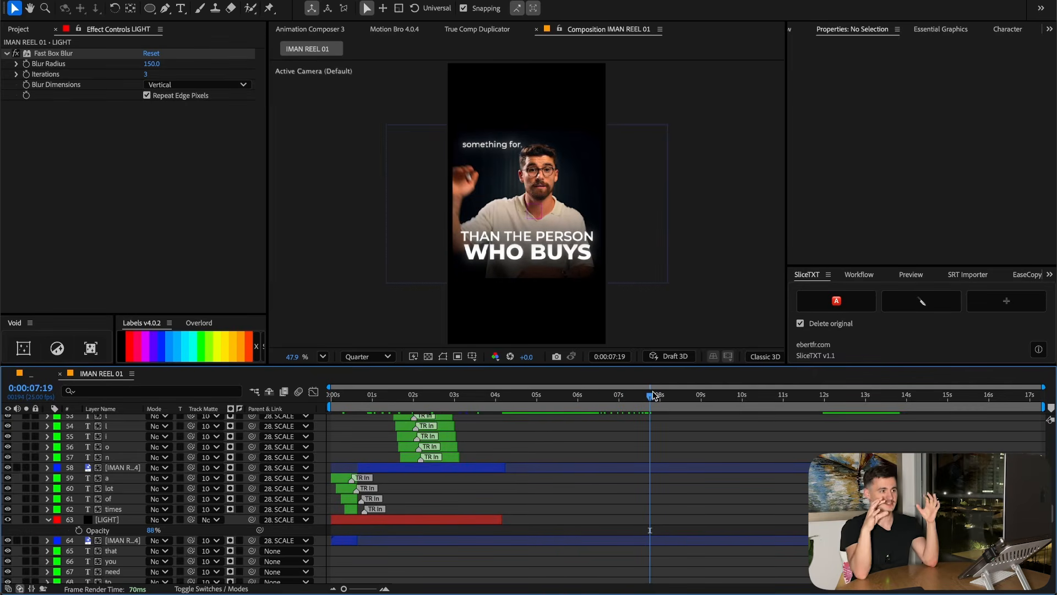
Reveal the SCALE layer's keyframes, try a different scale value and undo it
{"action": "scroll", "coordinate": [531, 436], "scroll_direction": "up", "scroll_amount": 15}
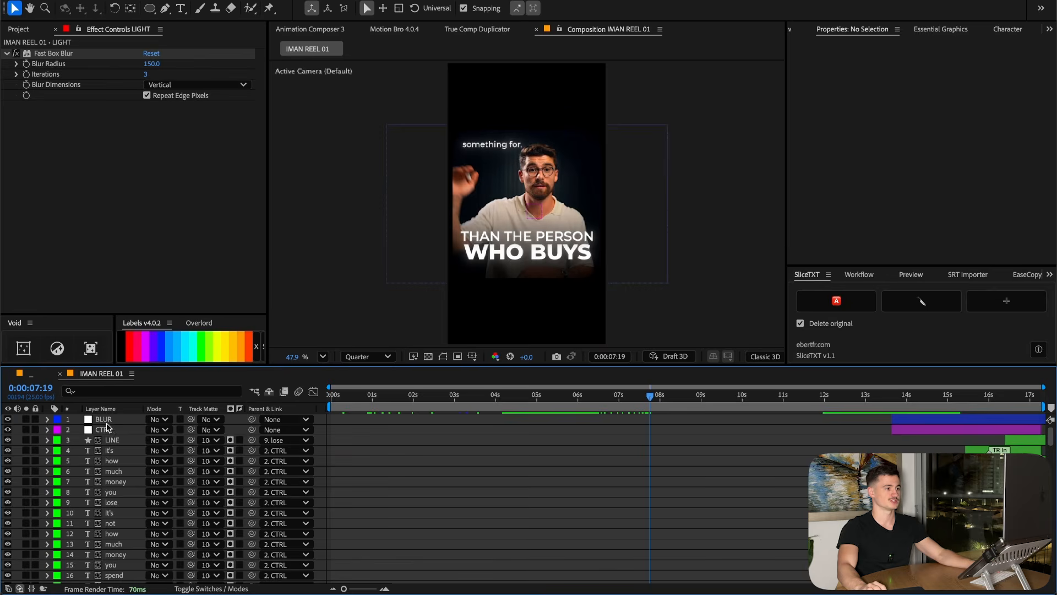
{"action": "scroll", "coordinate": [328, 460], "scroll_direction": "down", "scroll_amount": 7}
{"action": "left_click", "coordinate": [104, 447]}
{"action": "key", "text": "u"}
{"action": "left_click_drag", "start_coordinate": [184, 458], "coordinate": [212, 457]}
{"action": "key", "text": "super+z"}
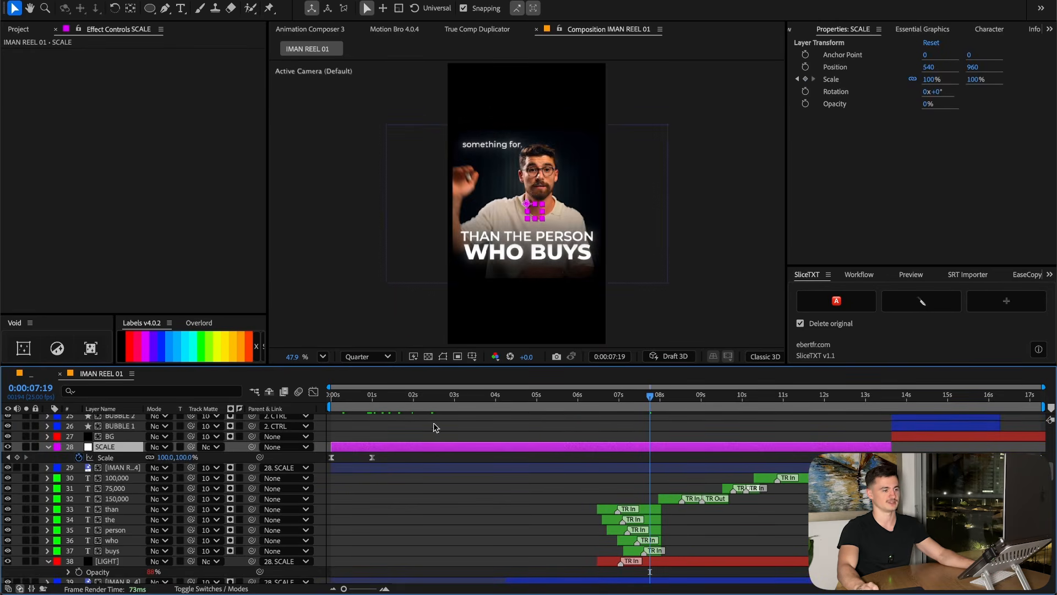
{"action": "left_click", "coordinate": [388, 496]}
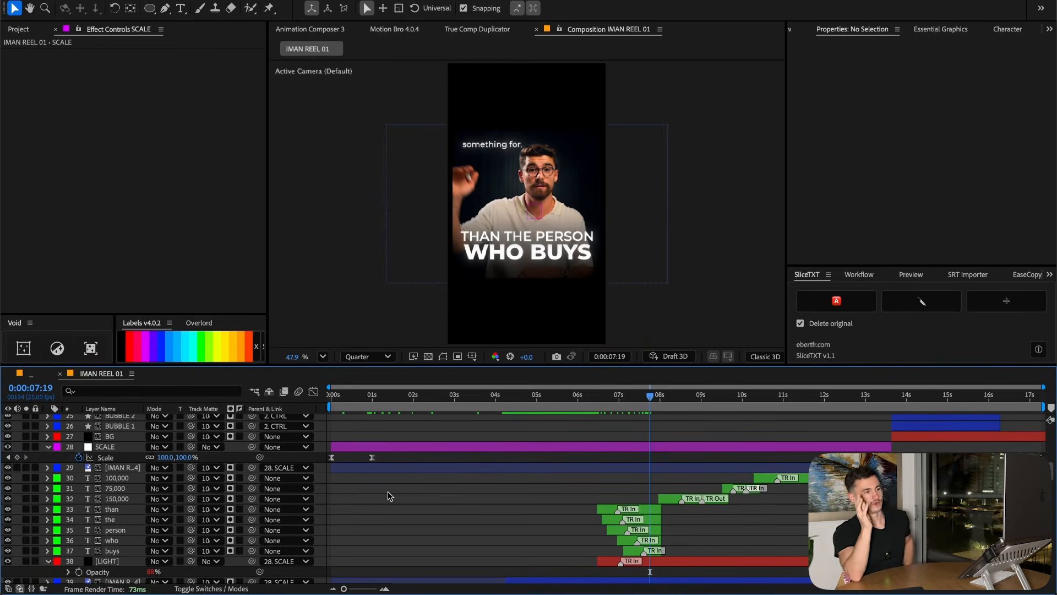
Play and scrub through the whole reel to review the caption animations and the complete layer stack
{"action": "key", "text": "space"}
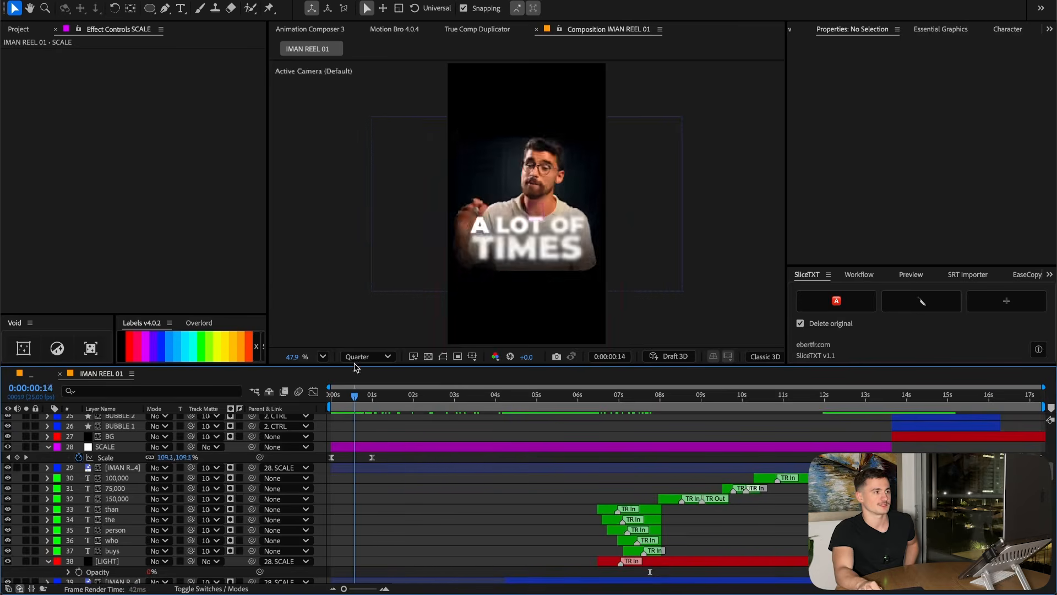
{"action": "left_click_drag", "start_coordinate": [432, 358], "coordinate": [1019, 389]}
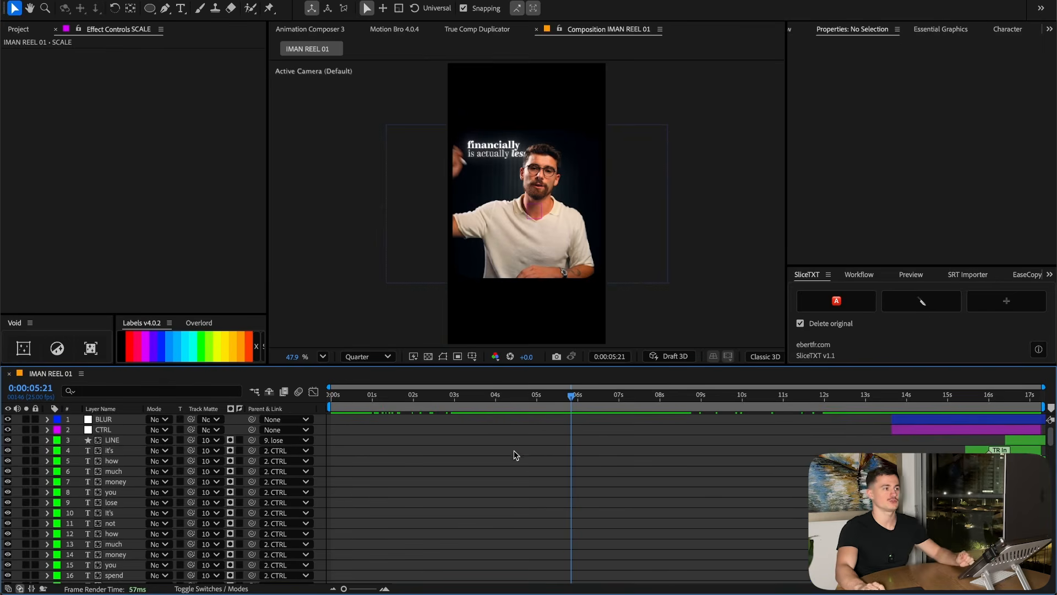
{"action": "scroll", "coordinate": [509, 450], "scroll_direction": "down", "scroll_amount": 20}
{"action": "left_click", "coordinate": [439, 394]}
{"action": "left_click_drag", "start_coordinate": [439, 394], "coordinate": [628, 404]}
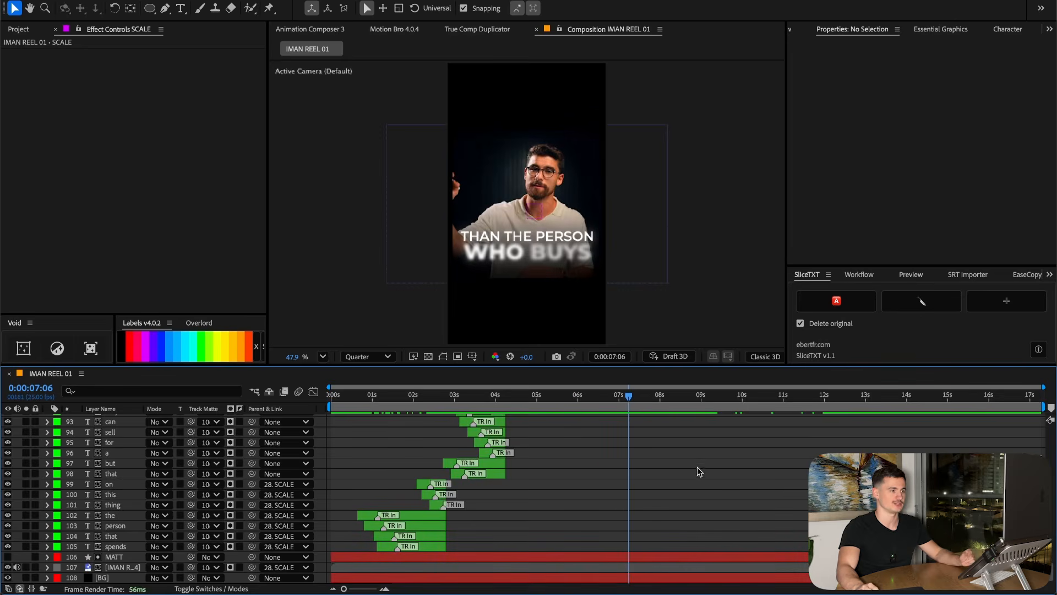
{"action": "scroll", "coordinate": [677, 484], "scroll_direction": "up", "scroll_amount": 20}
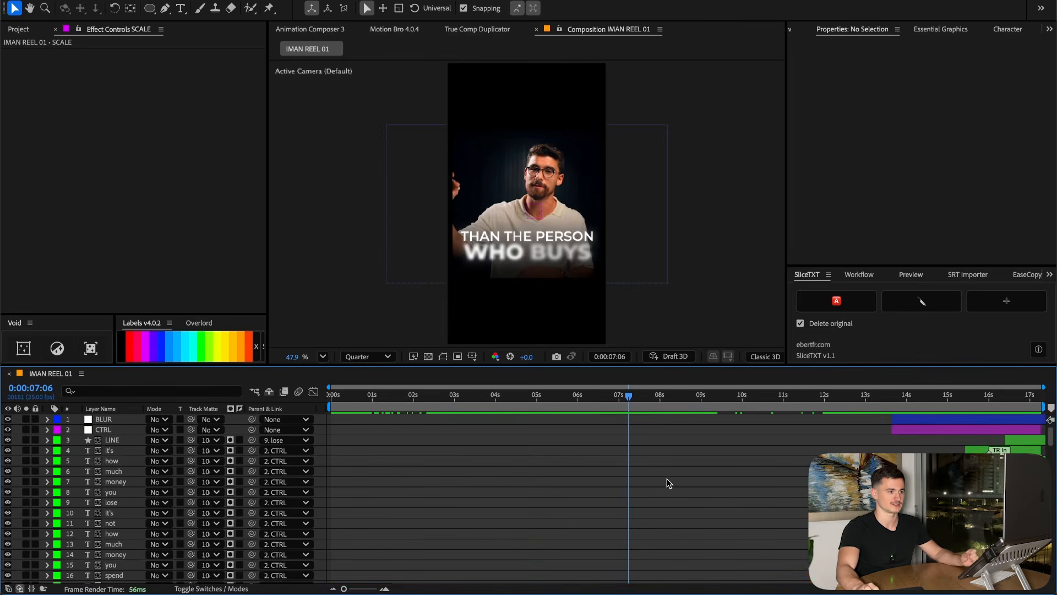
{"action": "left_click", "coordinate": [801, 402]}
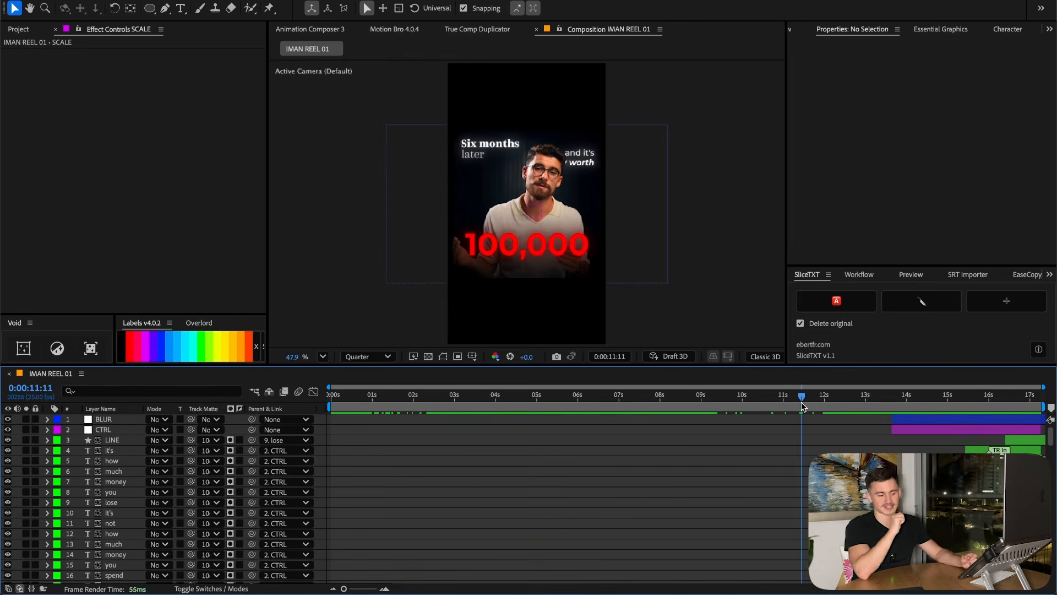